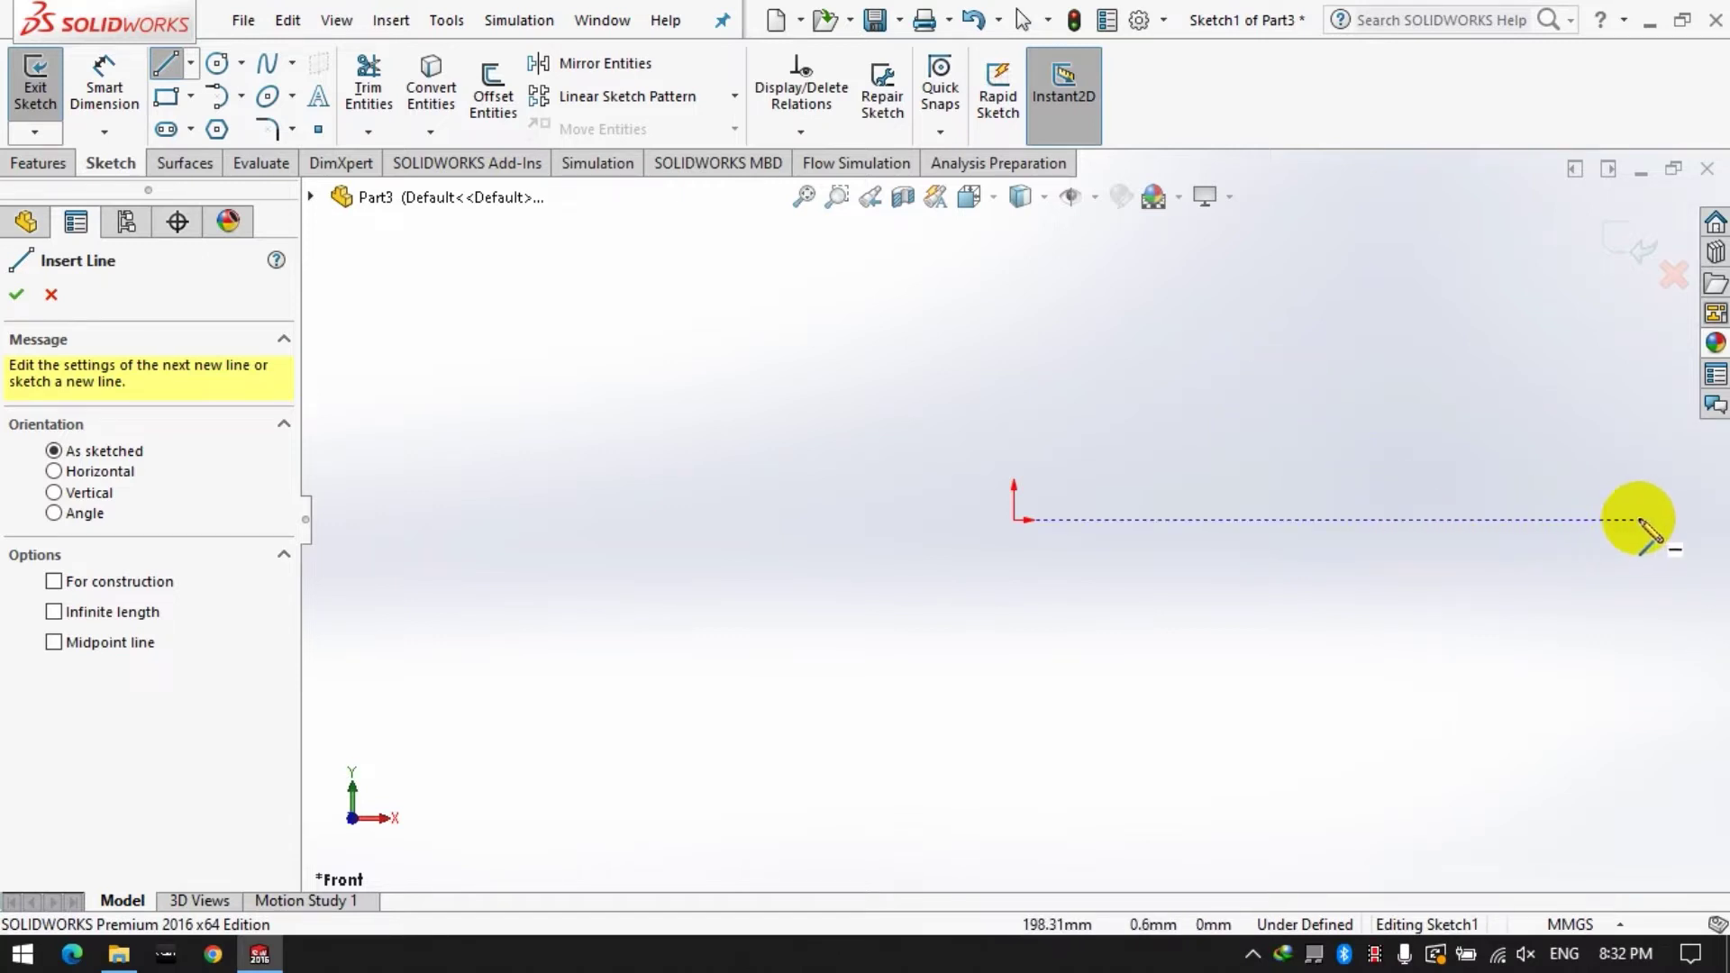
Sketch a slanted line starting about 198 mm from the origin along the horizontal and rising back towards it.
click(1640, 520)
click(1221, 438)
click(105, 90)
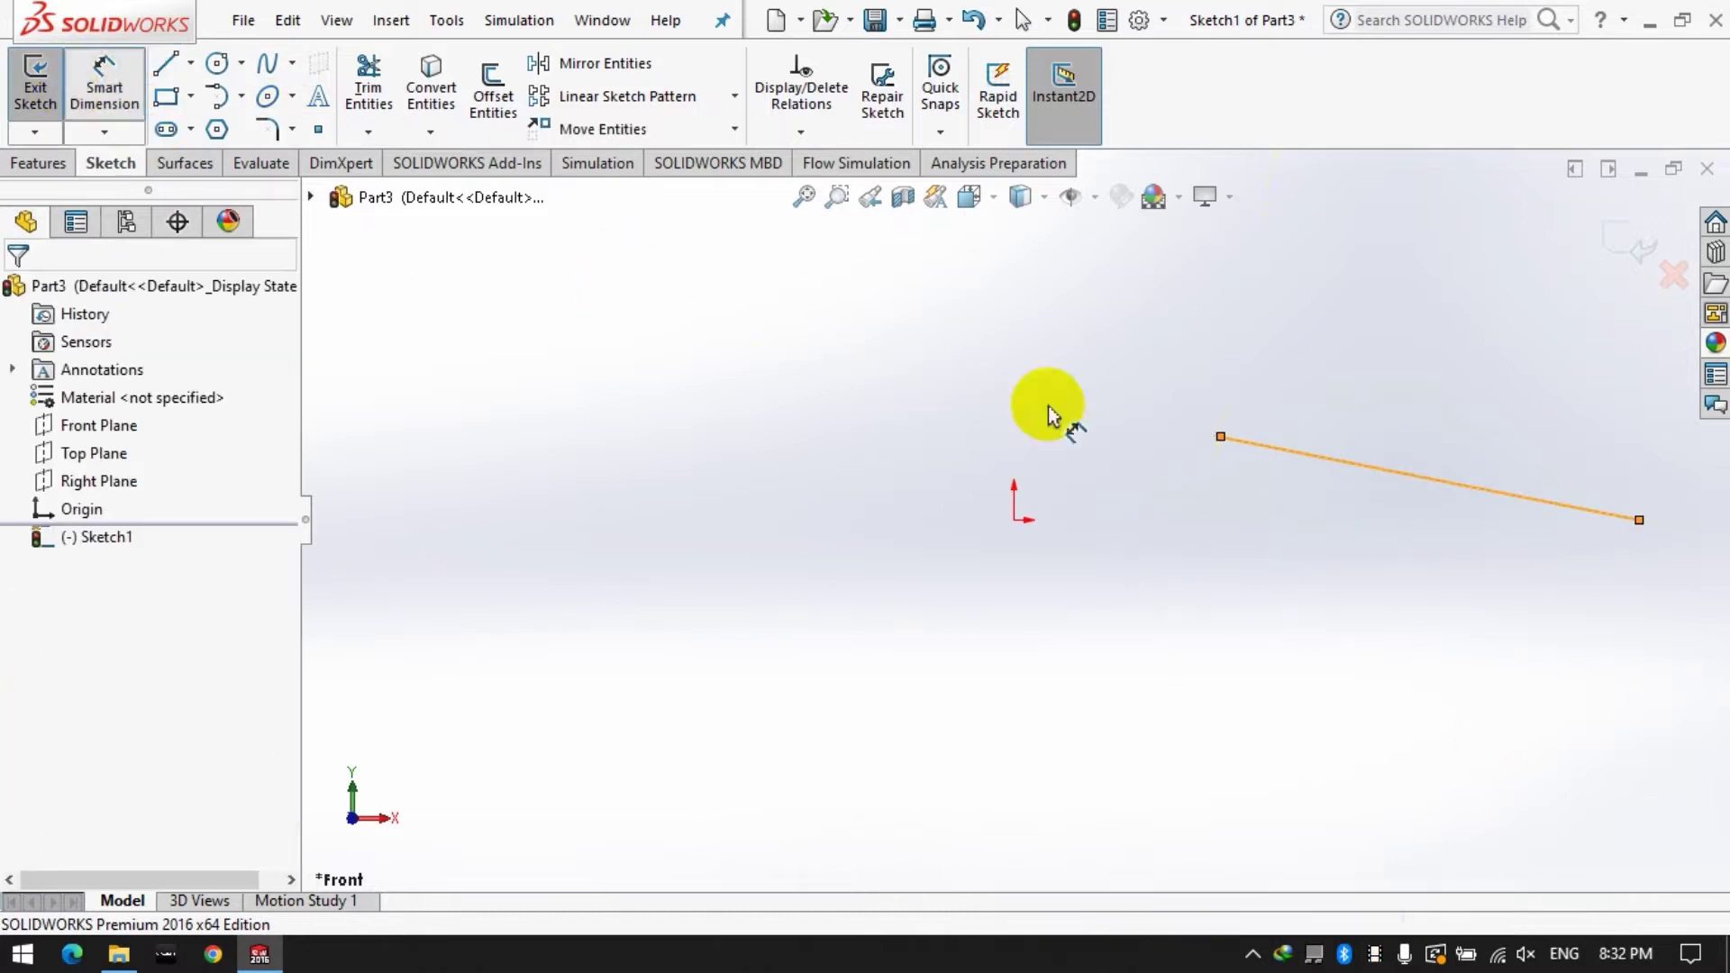
Draw a horizontal construction centerline from the slanted line's lower end to the origin.
click(190, 63)
click(236, 124)
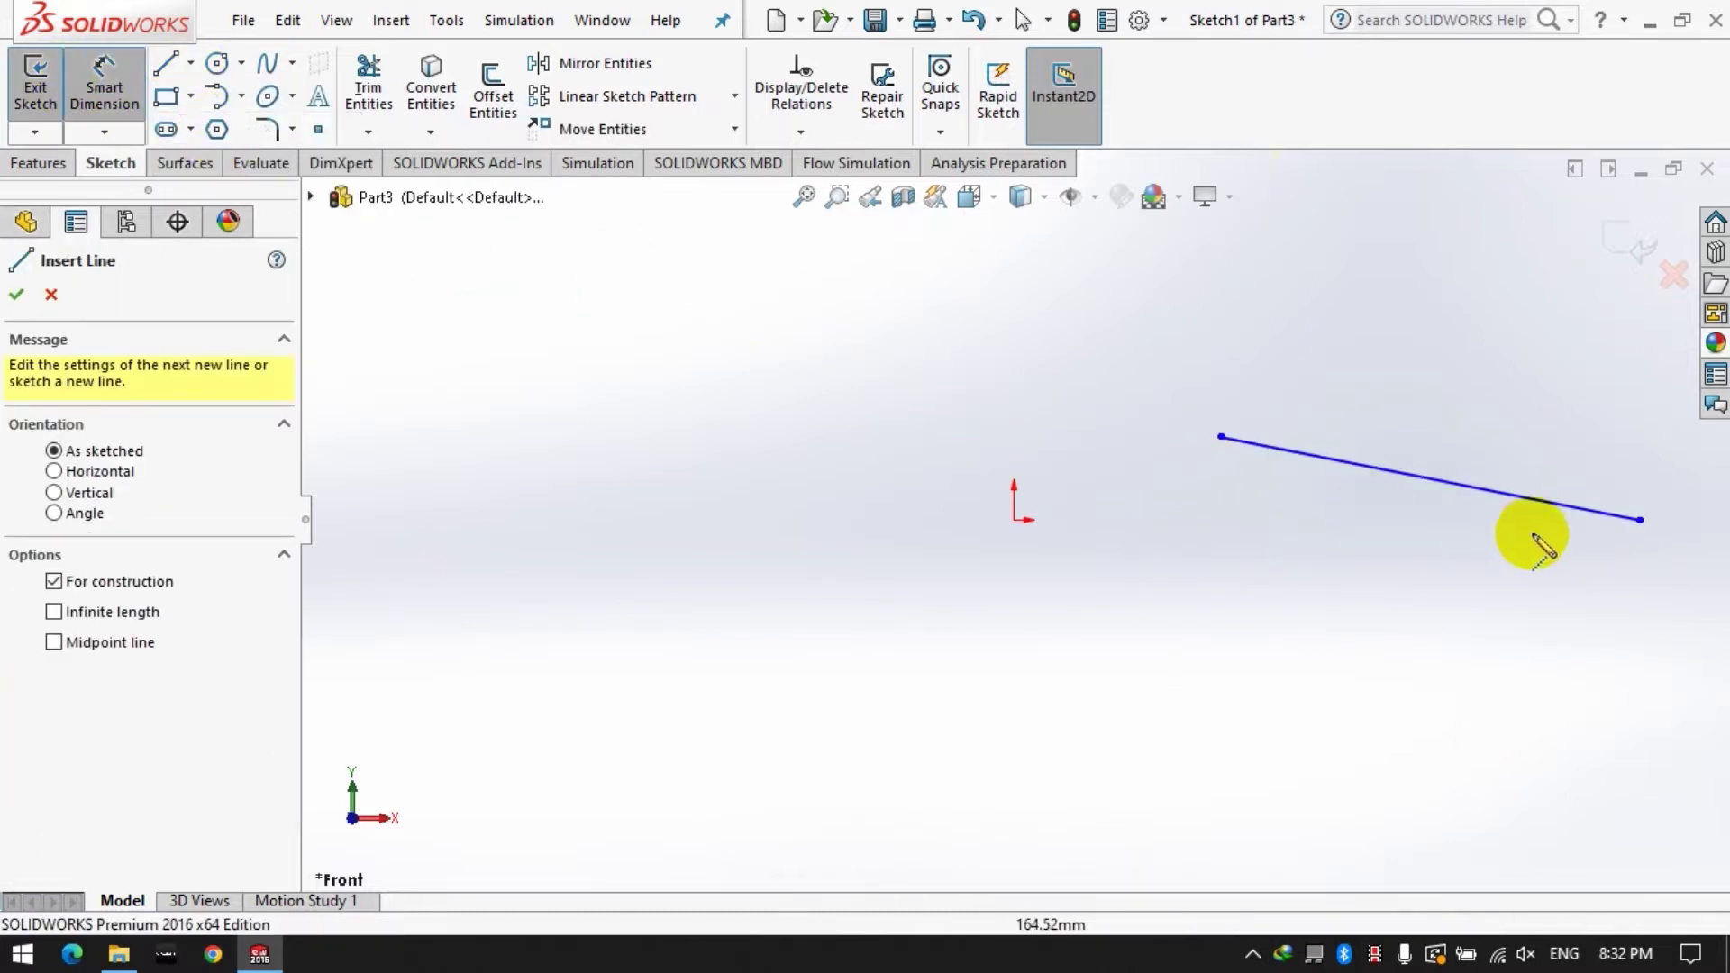
click(1640, 520)
click(1014, 520)
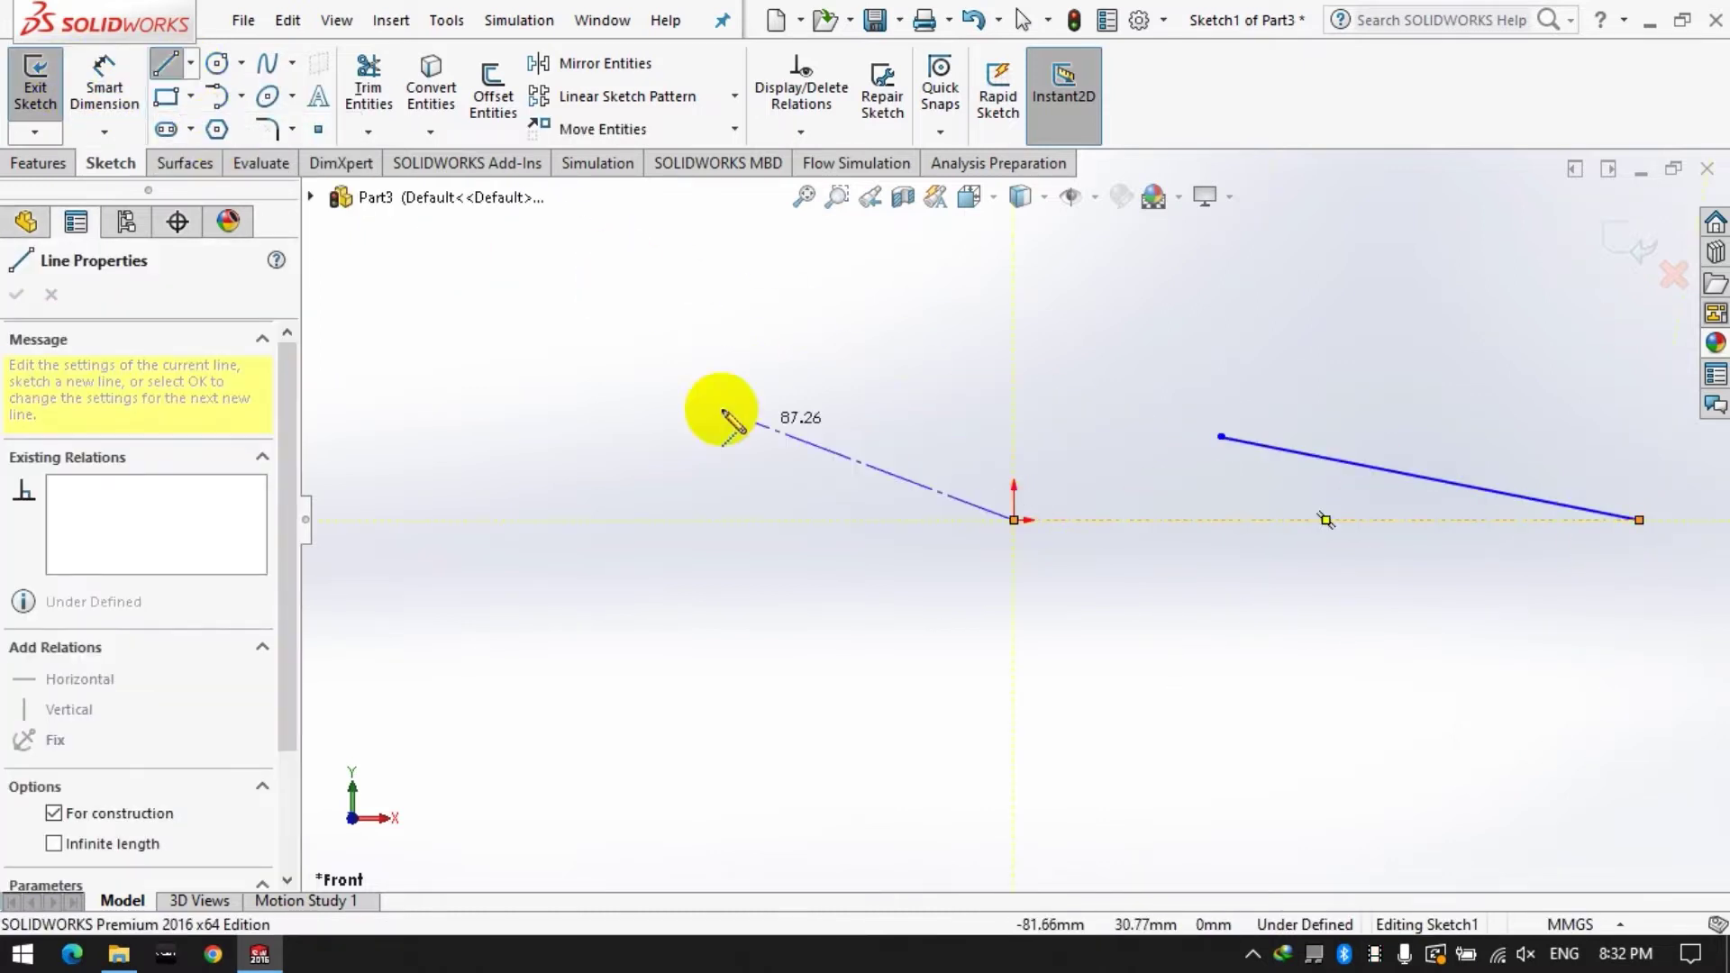
click(190, 63)
Dimension the horizontal centerline's length as 100 mm.
click(137, 78)
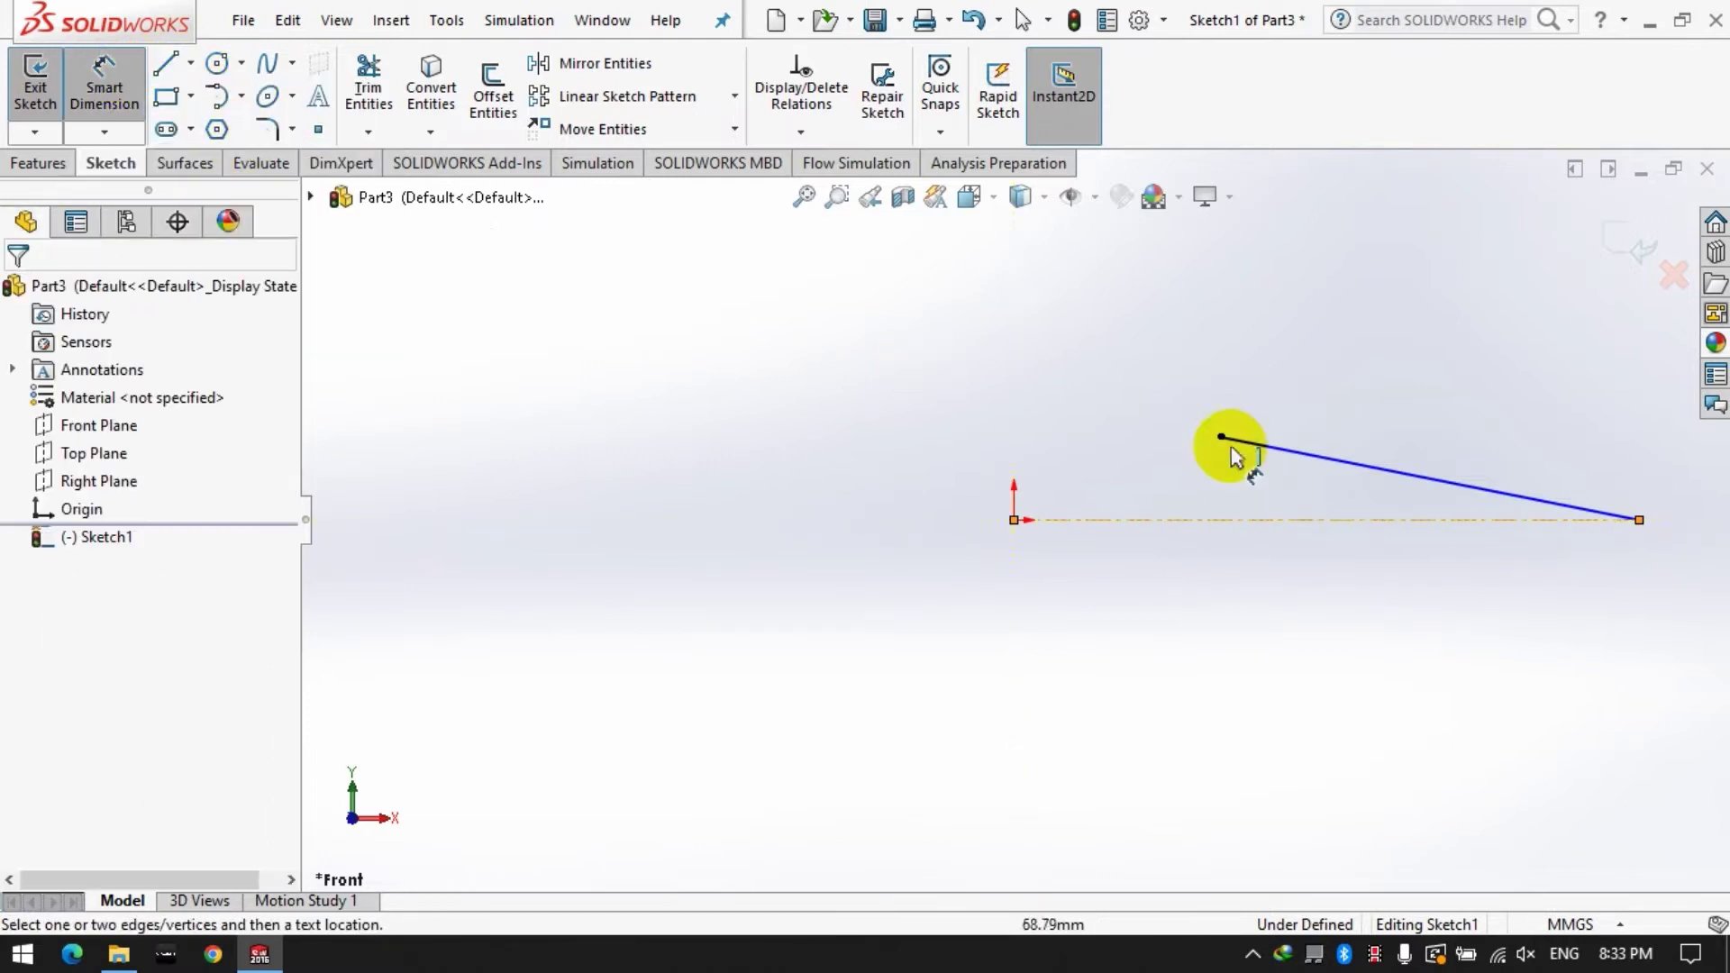
click(1335, 520)
click(1345, 611)
text(100)
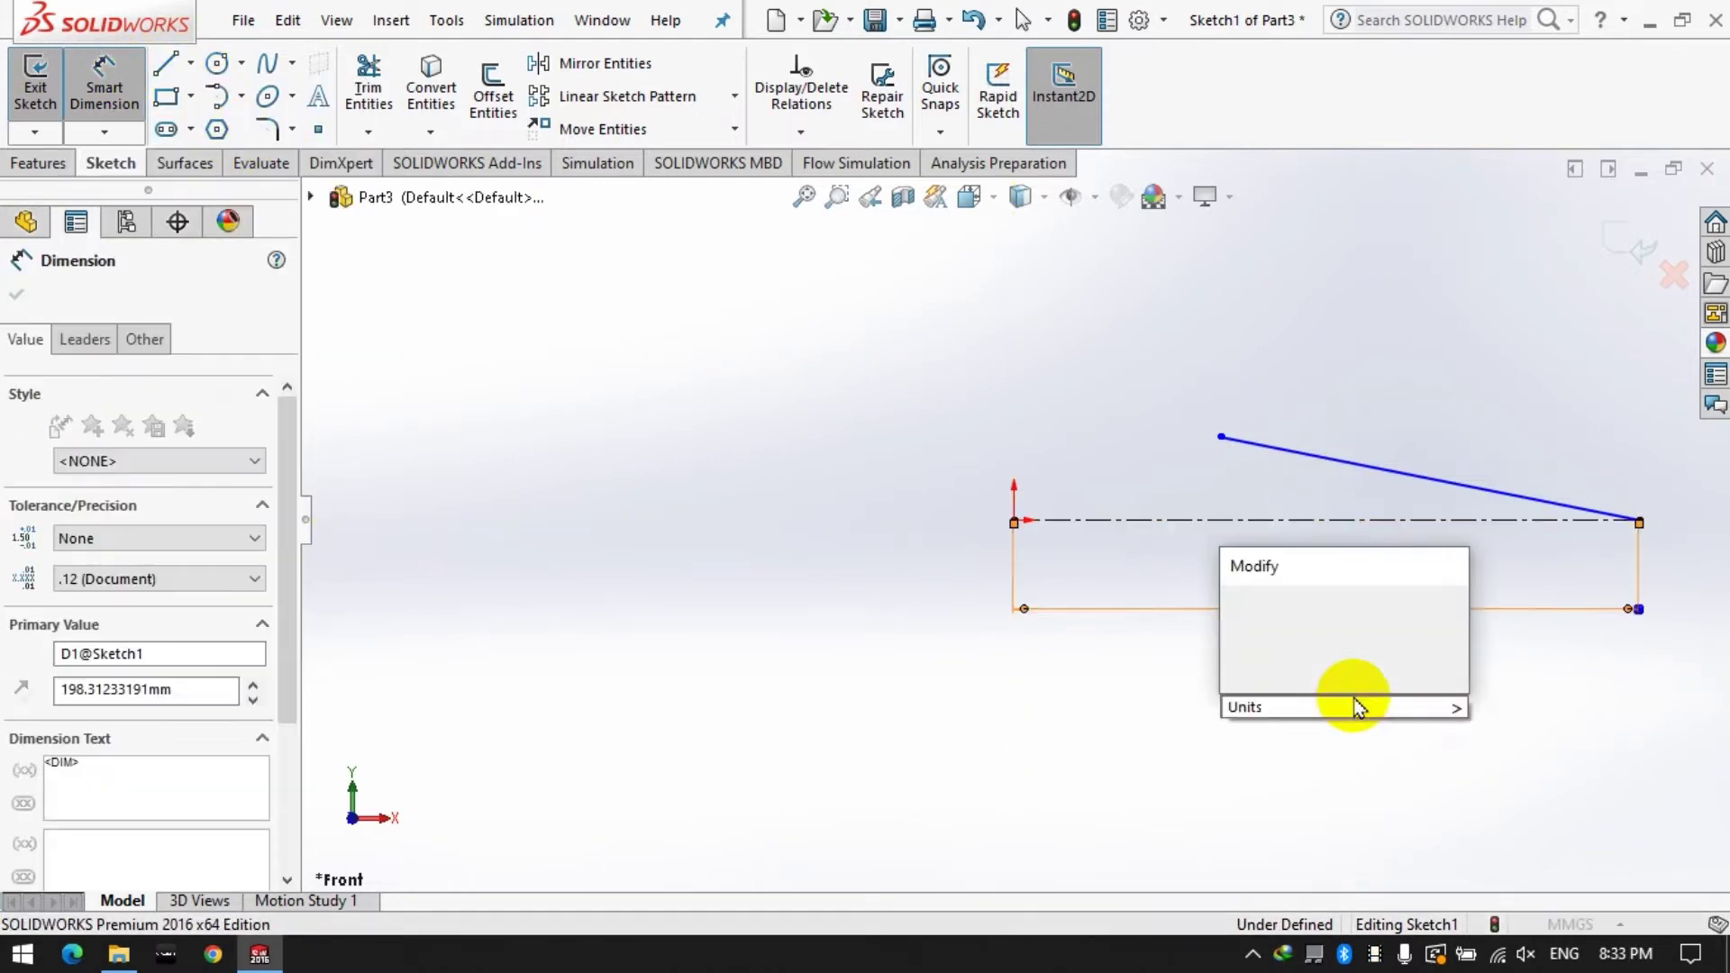
key(Return)
click(1356, 697)
Dimension the angle between the centerline and the slanted line as 10°.
click(1379, 521)
click(1372, 465)
click(1183, 484)
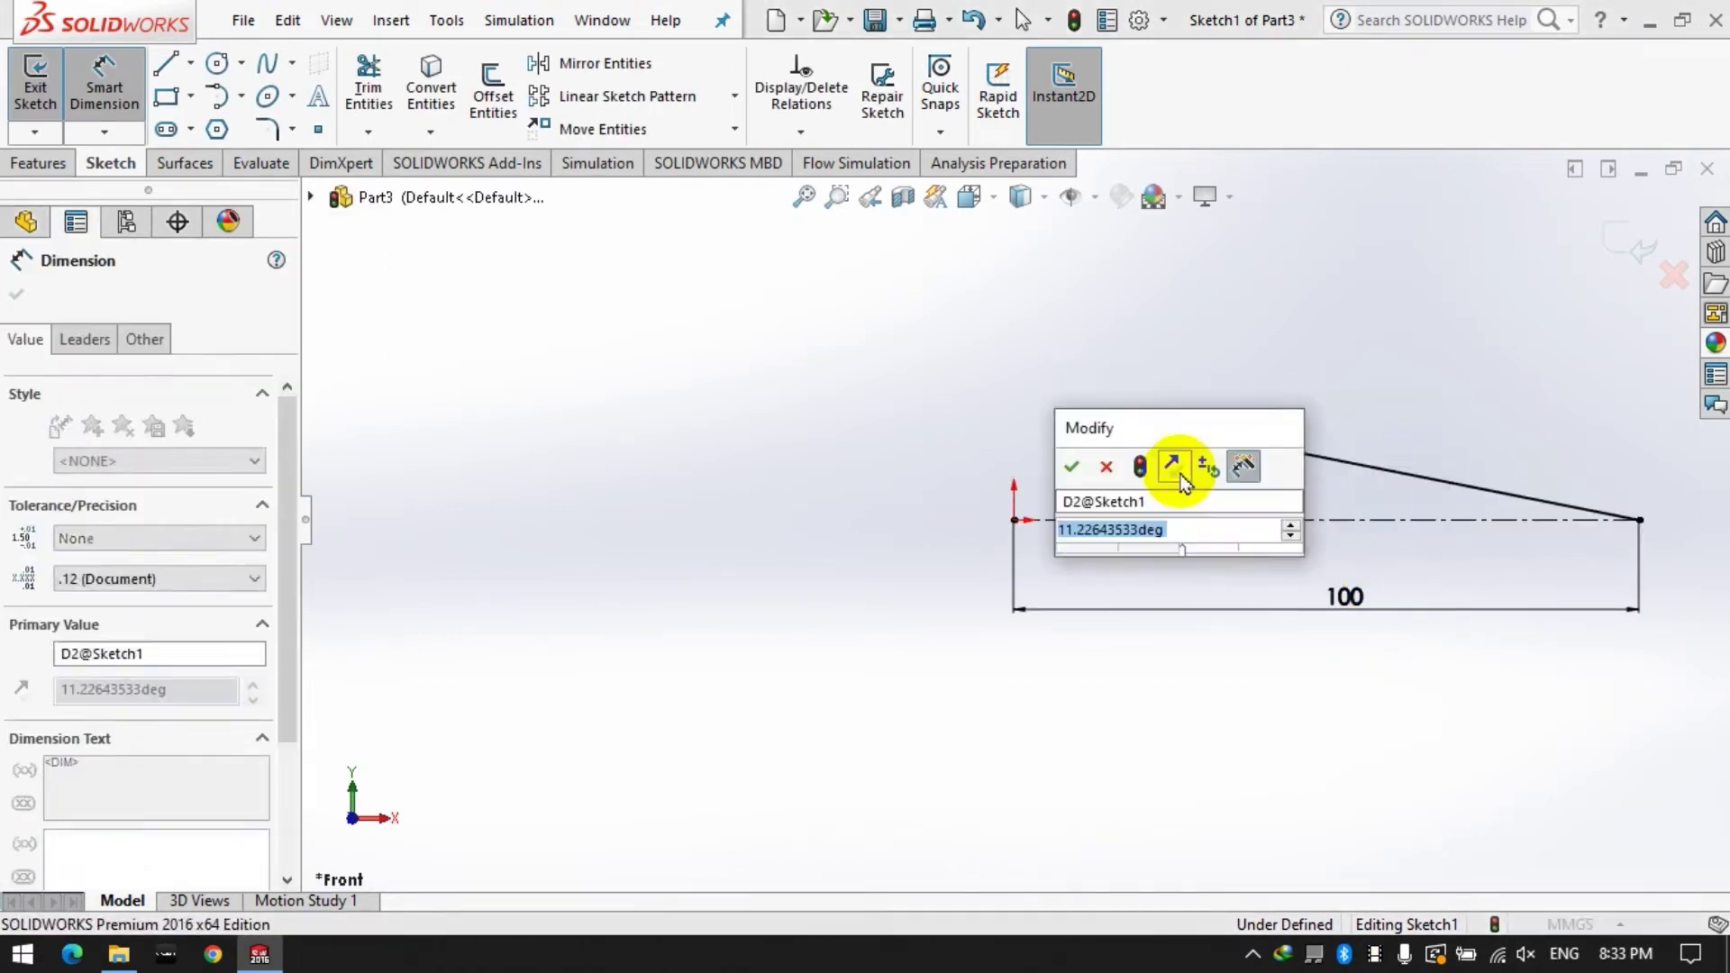
text(10)
key(Return)
click(1062, 539)
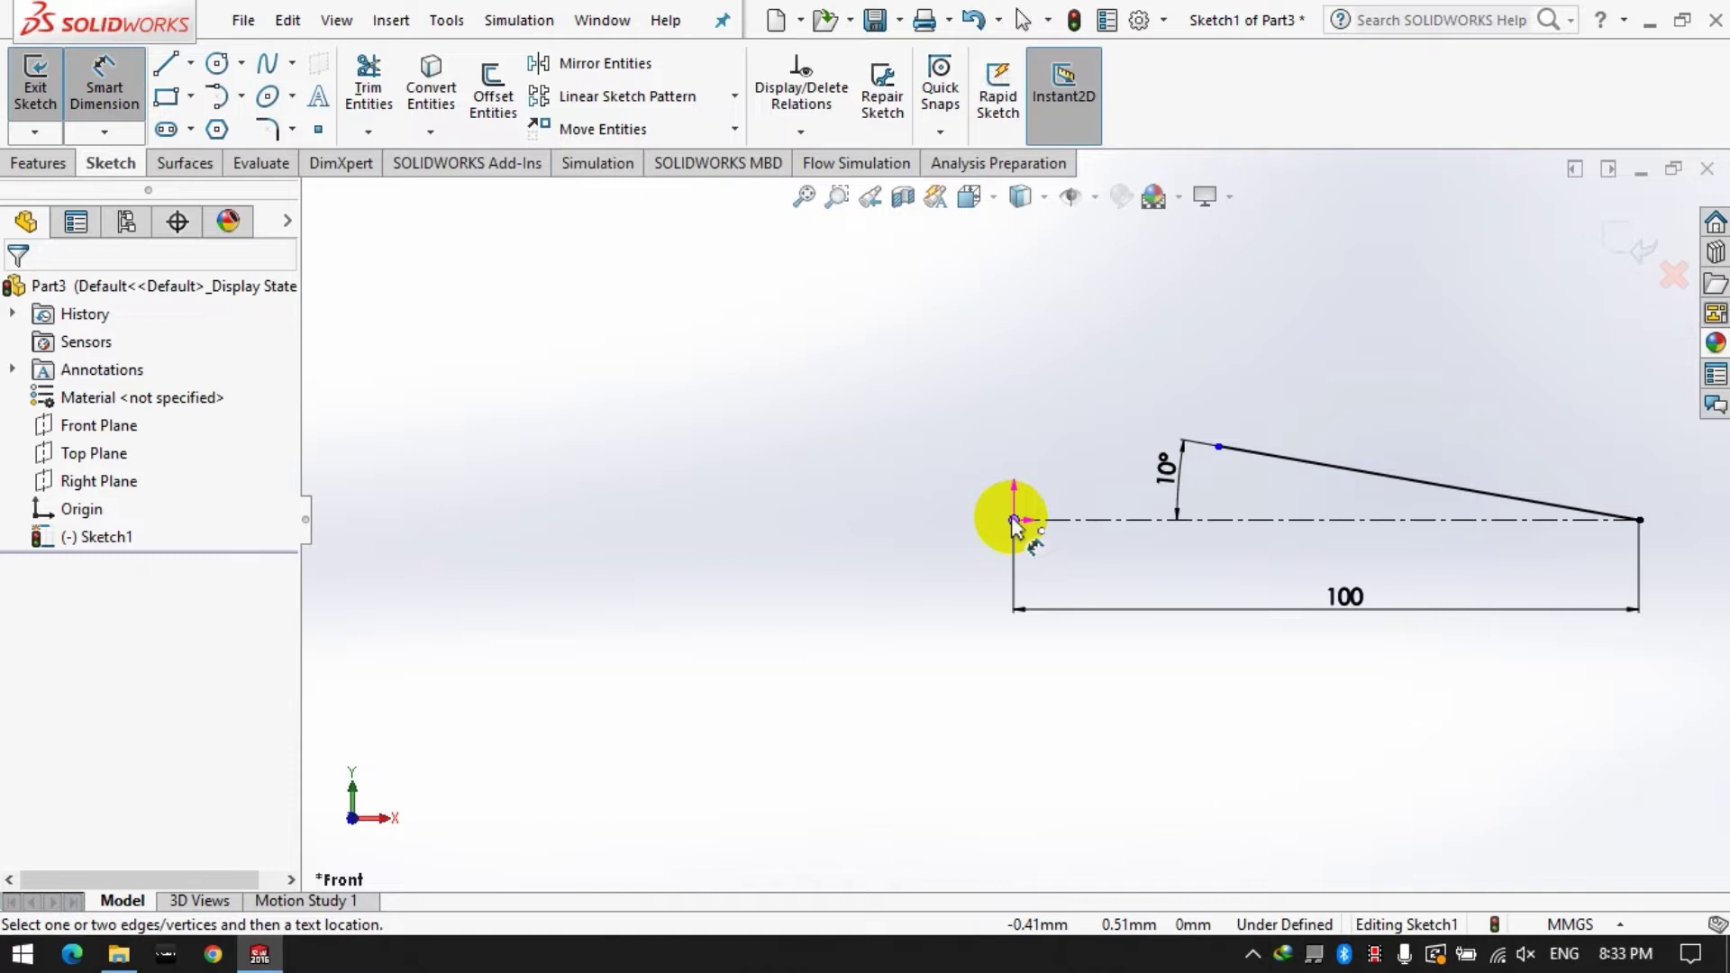
Set the horizontal distance from the origin to the slanted line's free end to 50 mm and exit the sketch.
click(1014, 521)
click(1218, 446)
click(1001, 494)
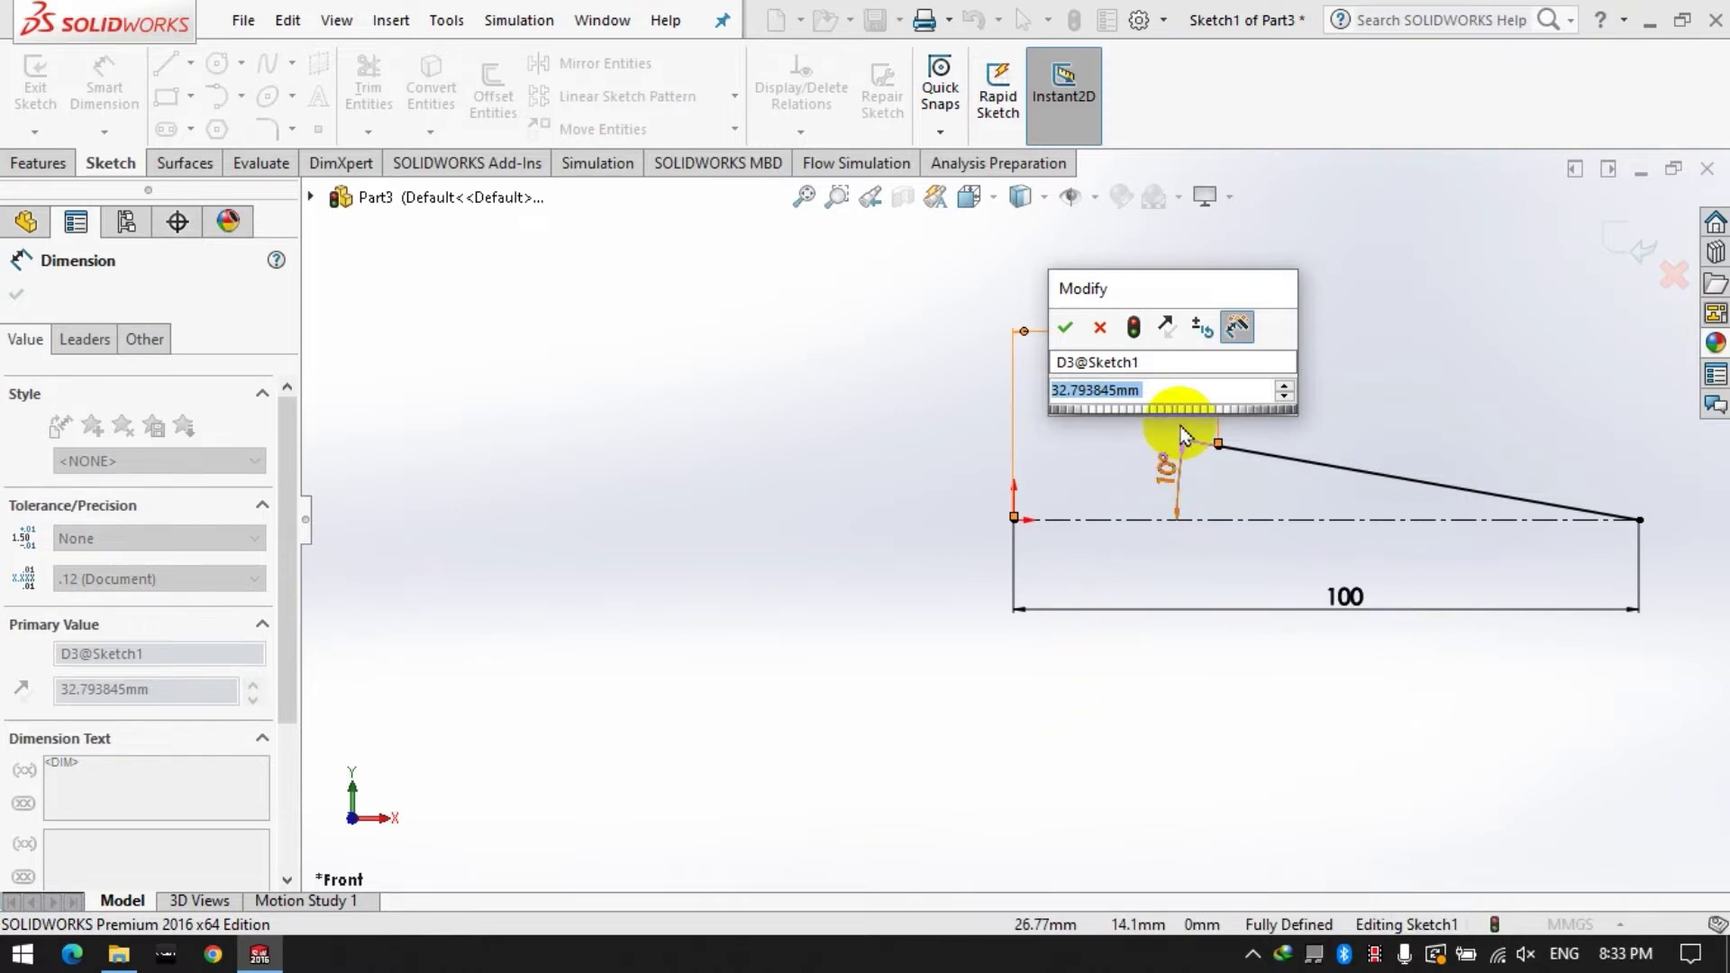
click(1102, 339)
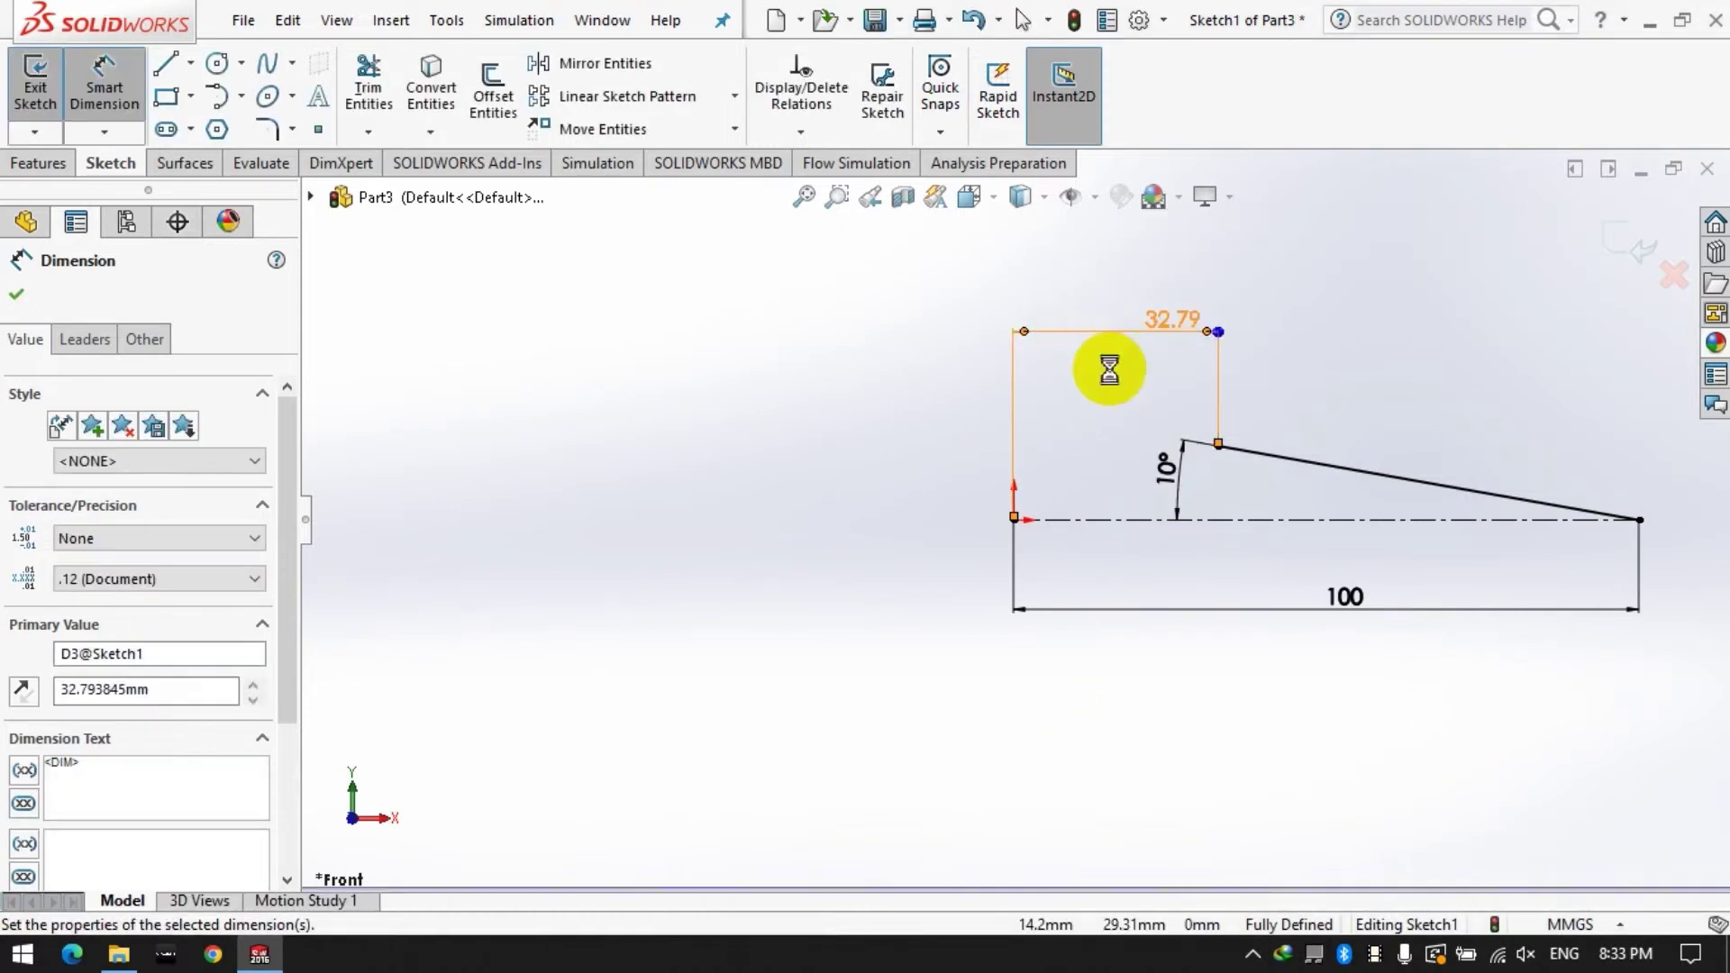
click(1163, 322)
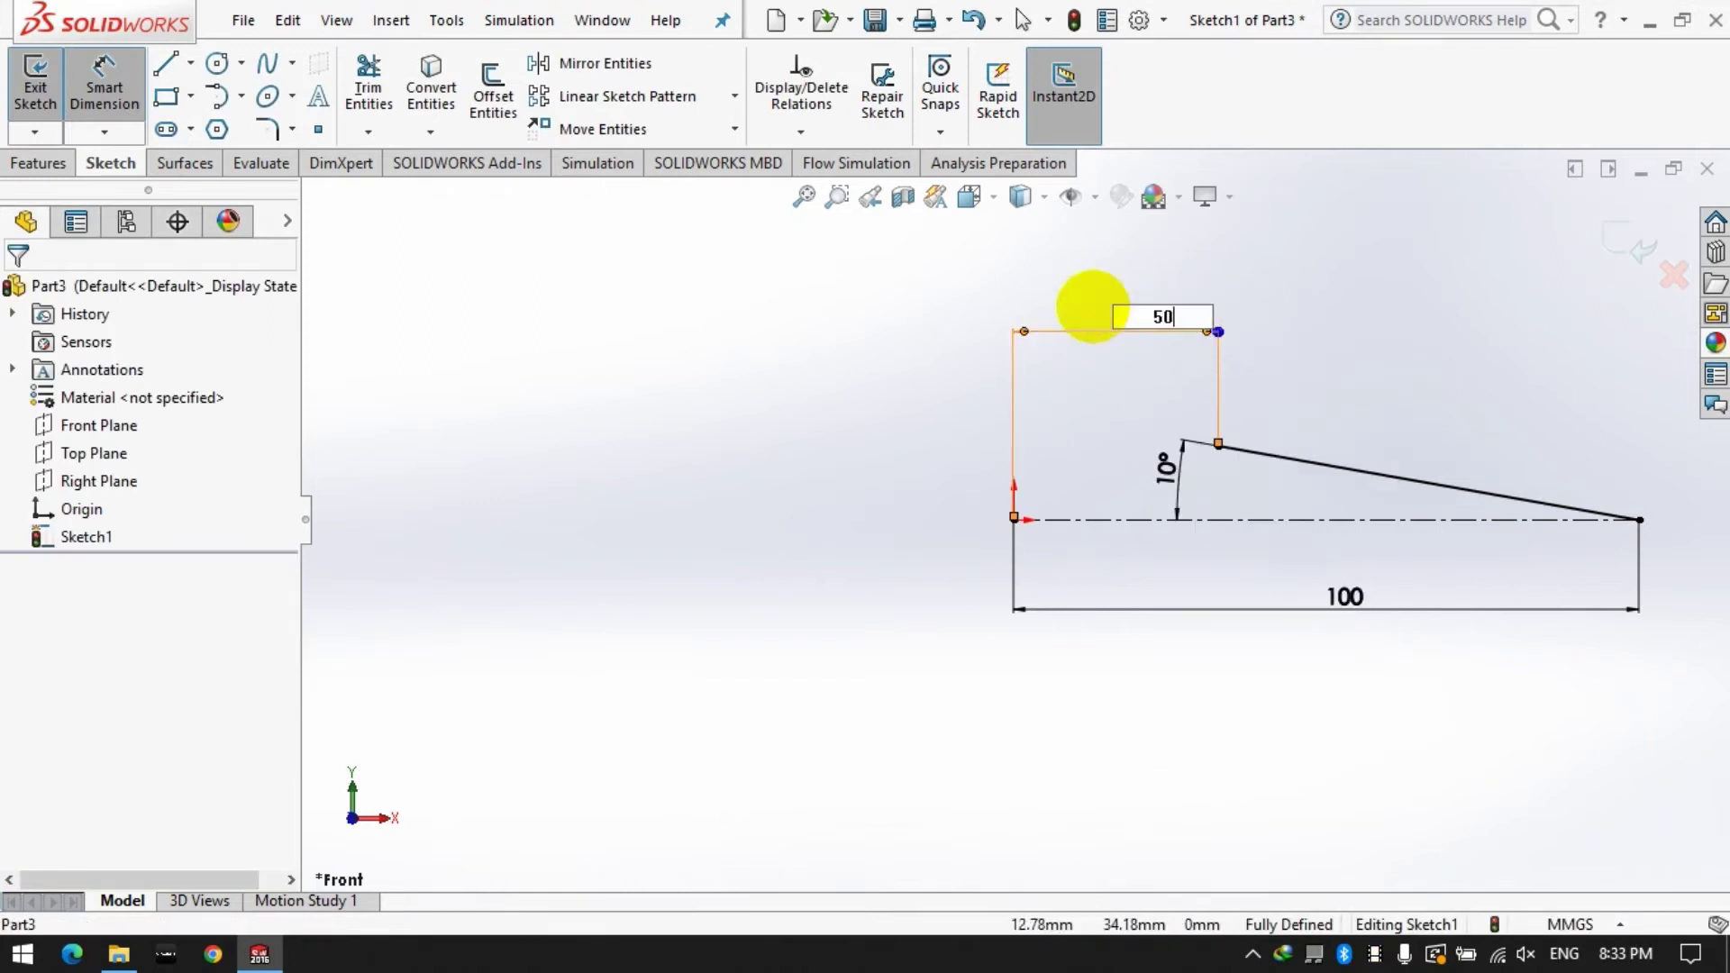
click(1237, 267)
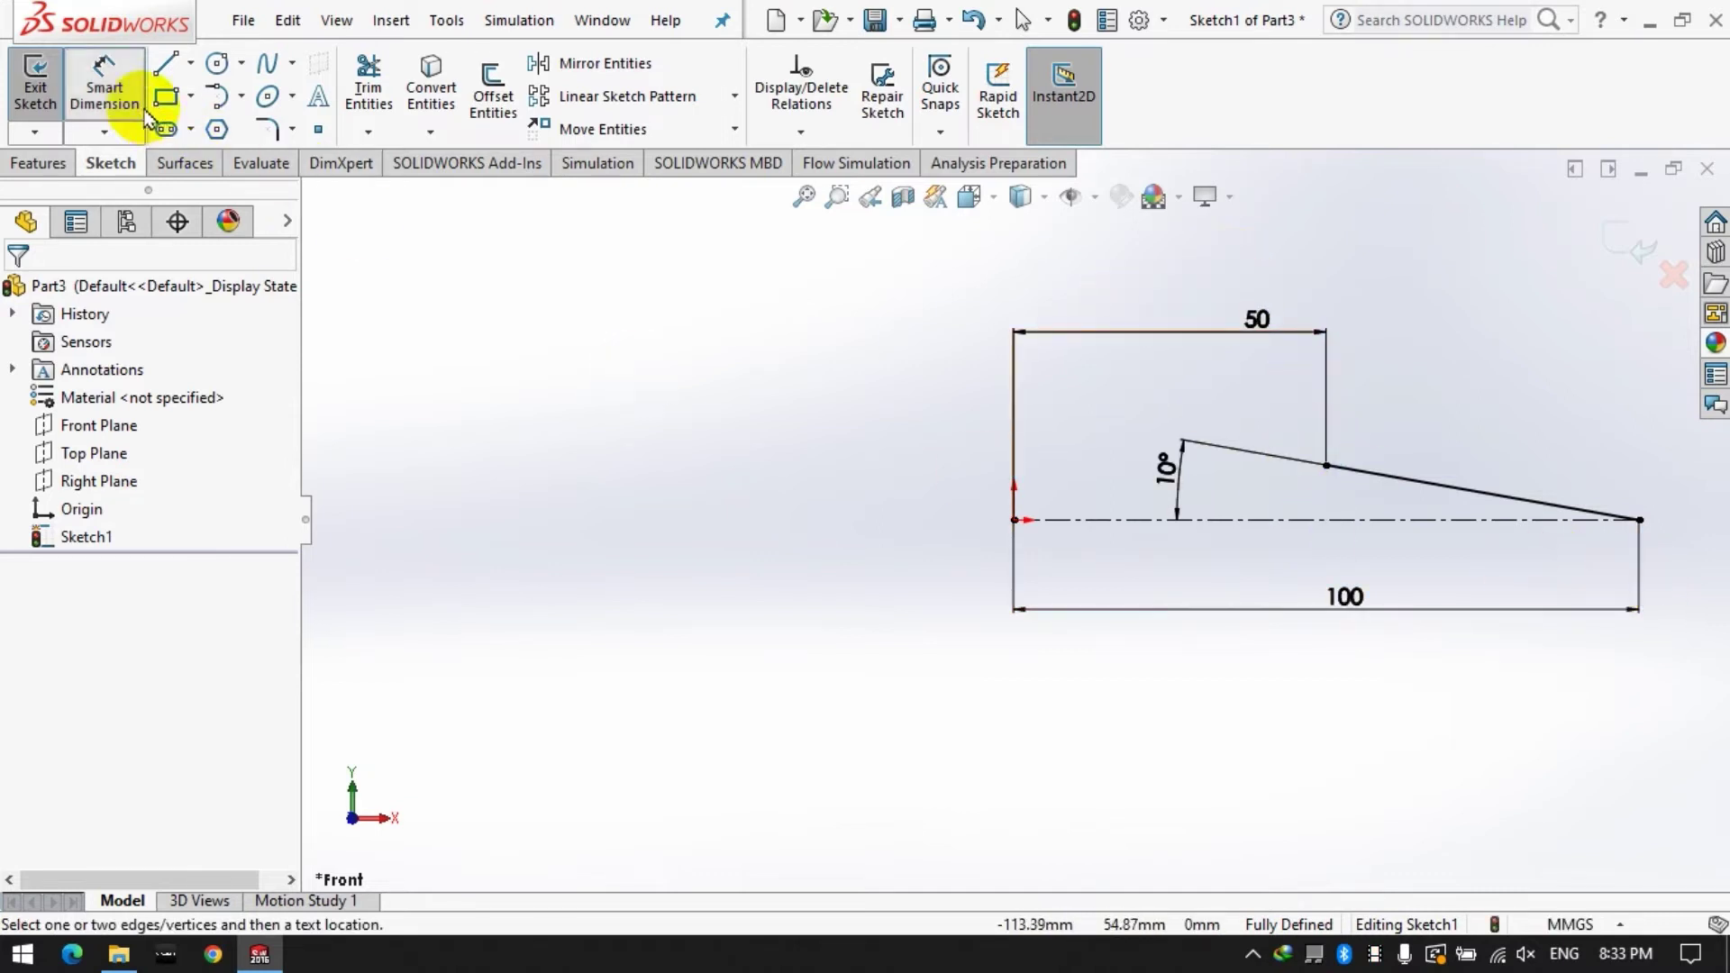
click(36, 89)
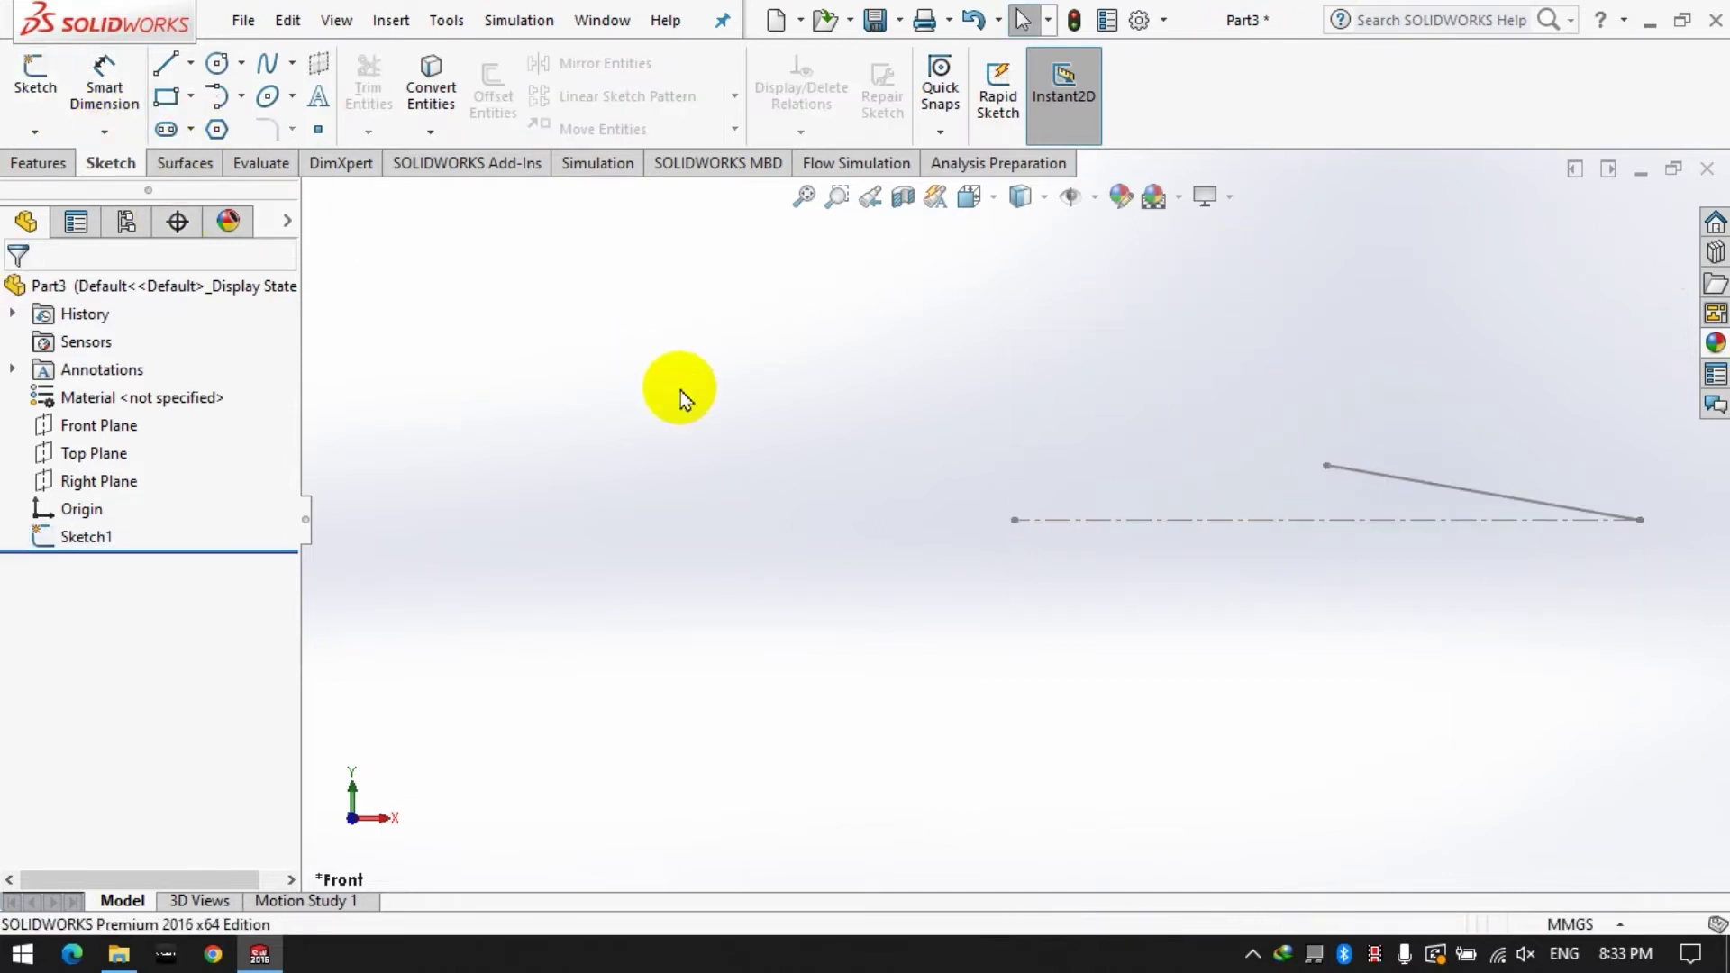
Create a reference plane perpendicular to the slanted line and coincident with its end on the centerline.
click(38, 163)
click(1014, 90)
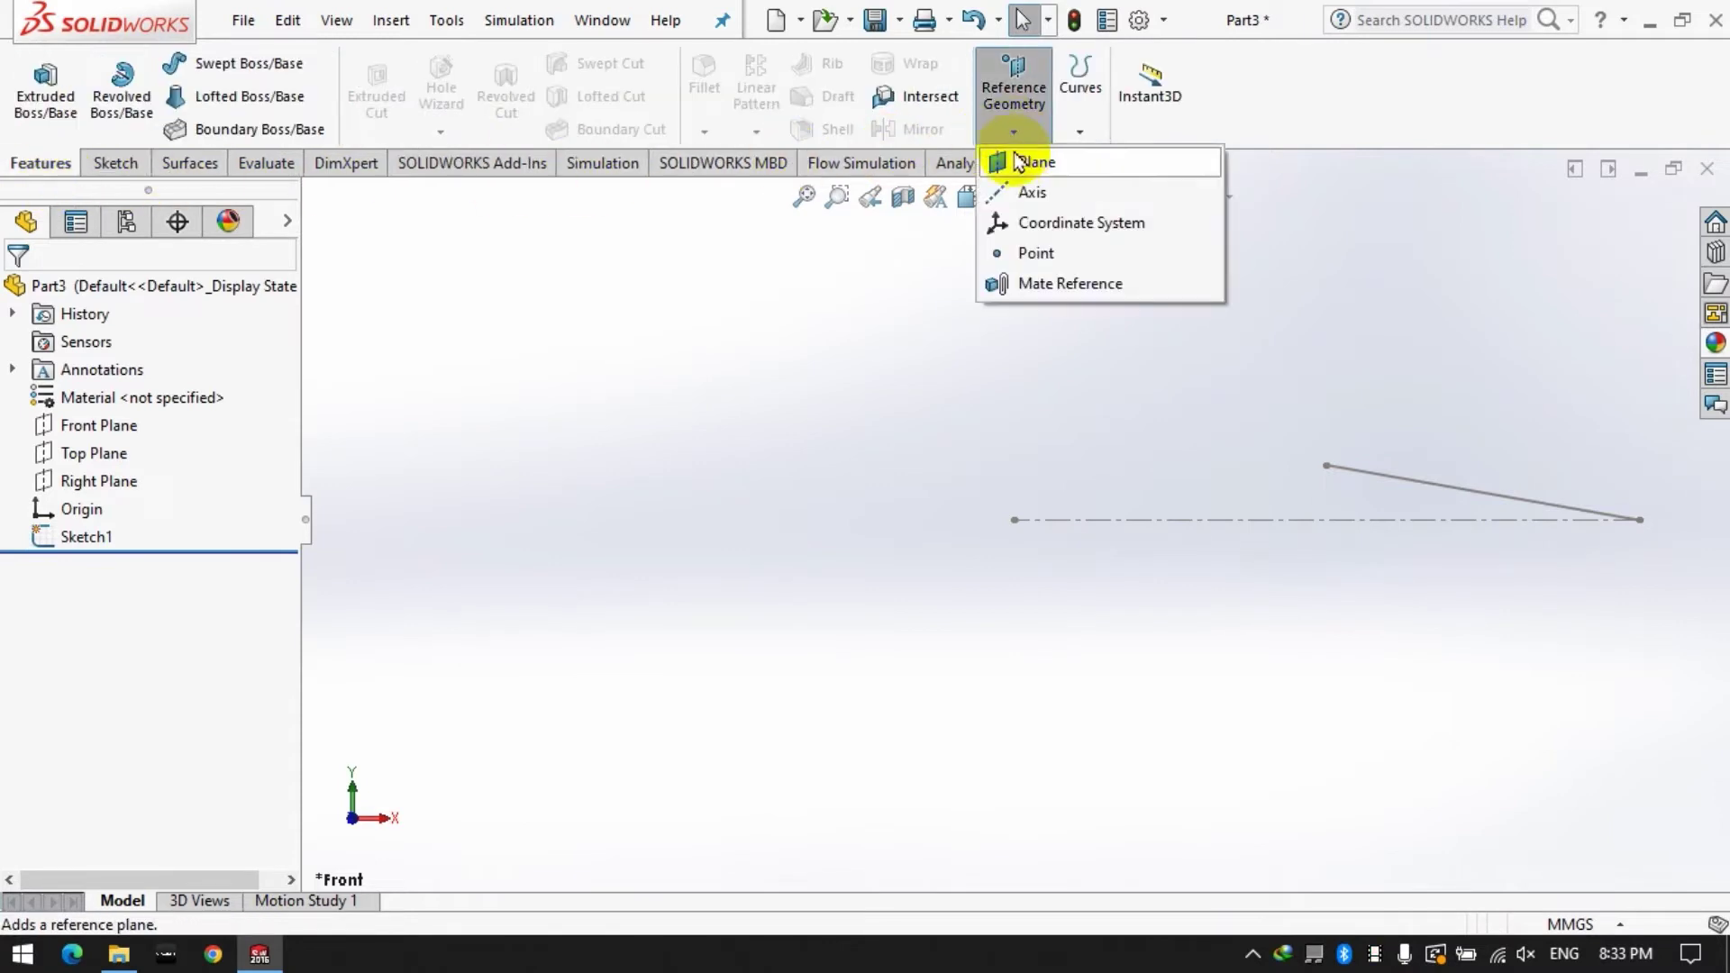
click(1031, 162)
click(1435, 487)
click(1639, 522)
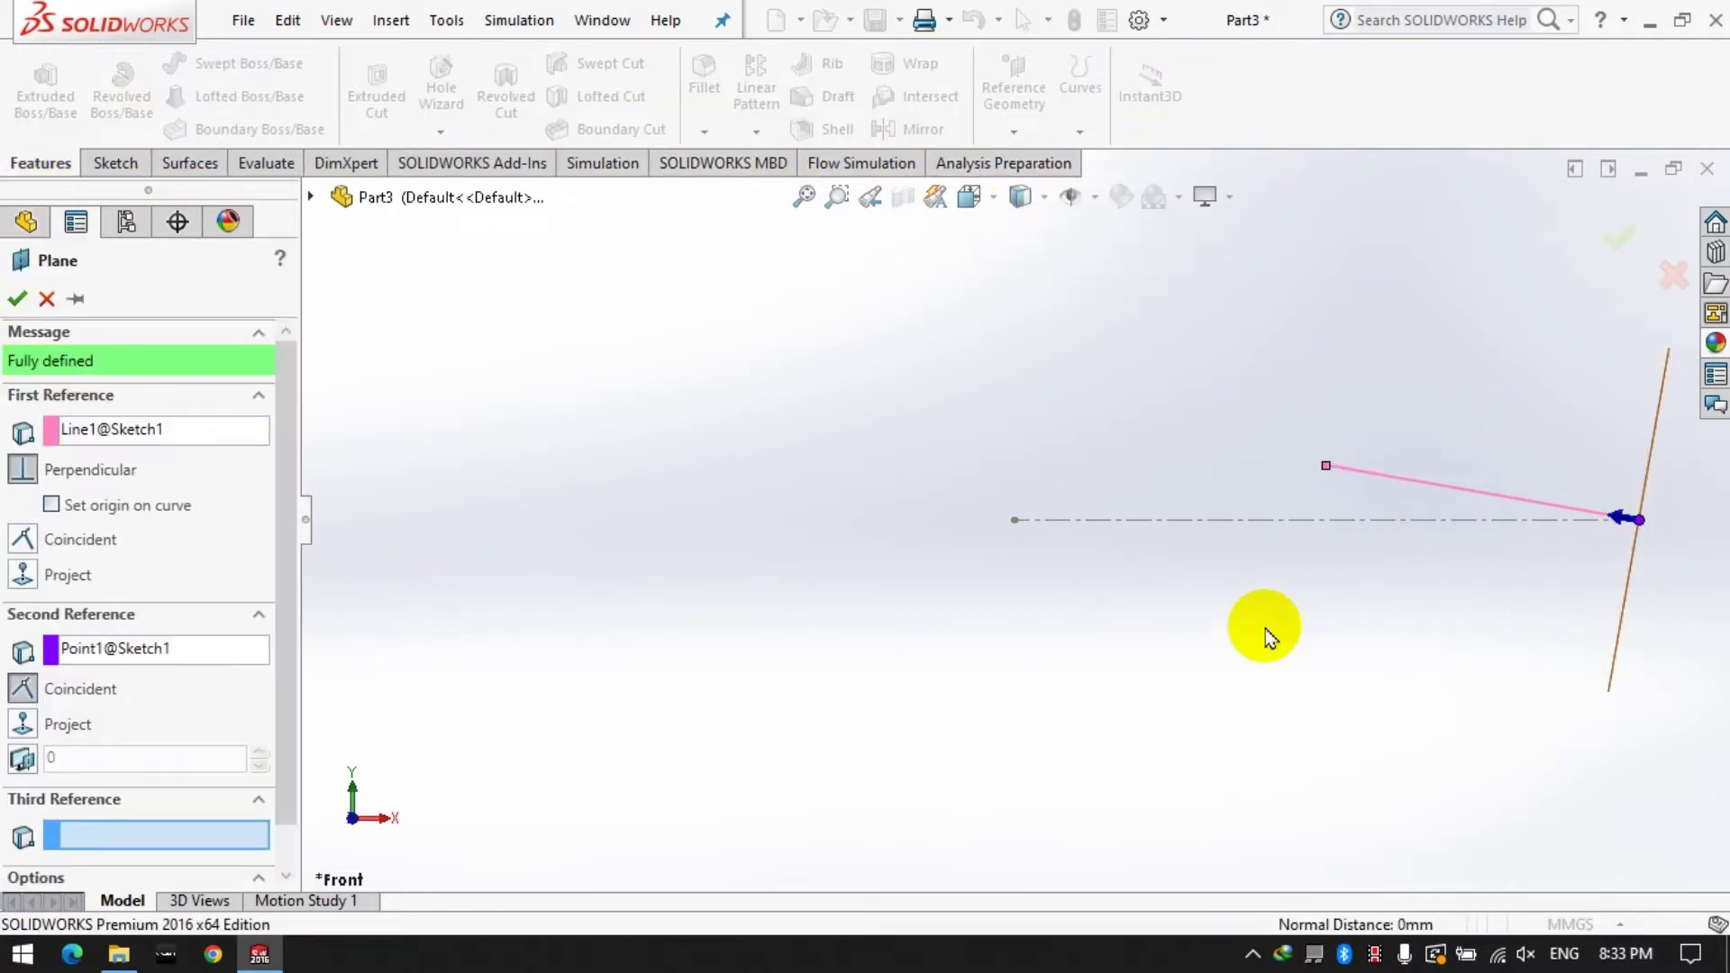
key(Return)
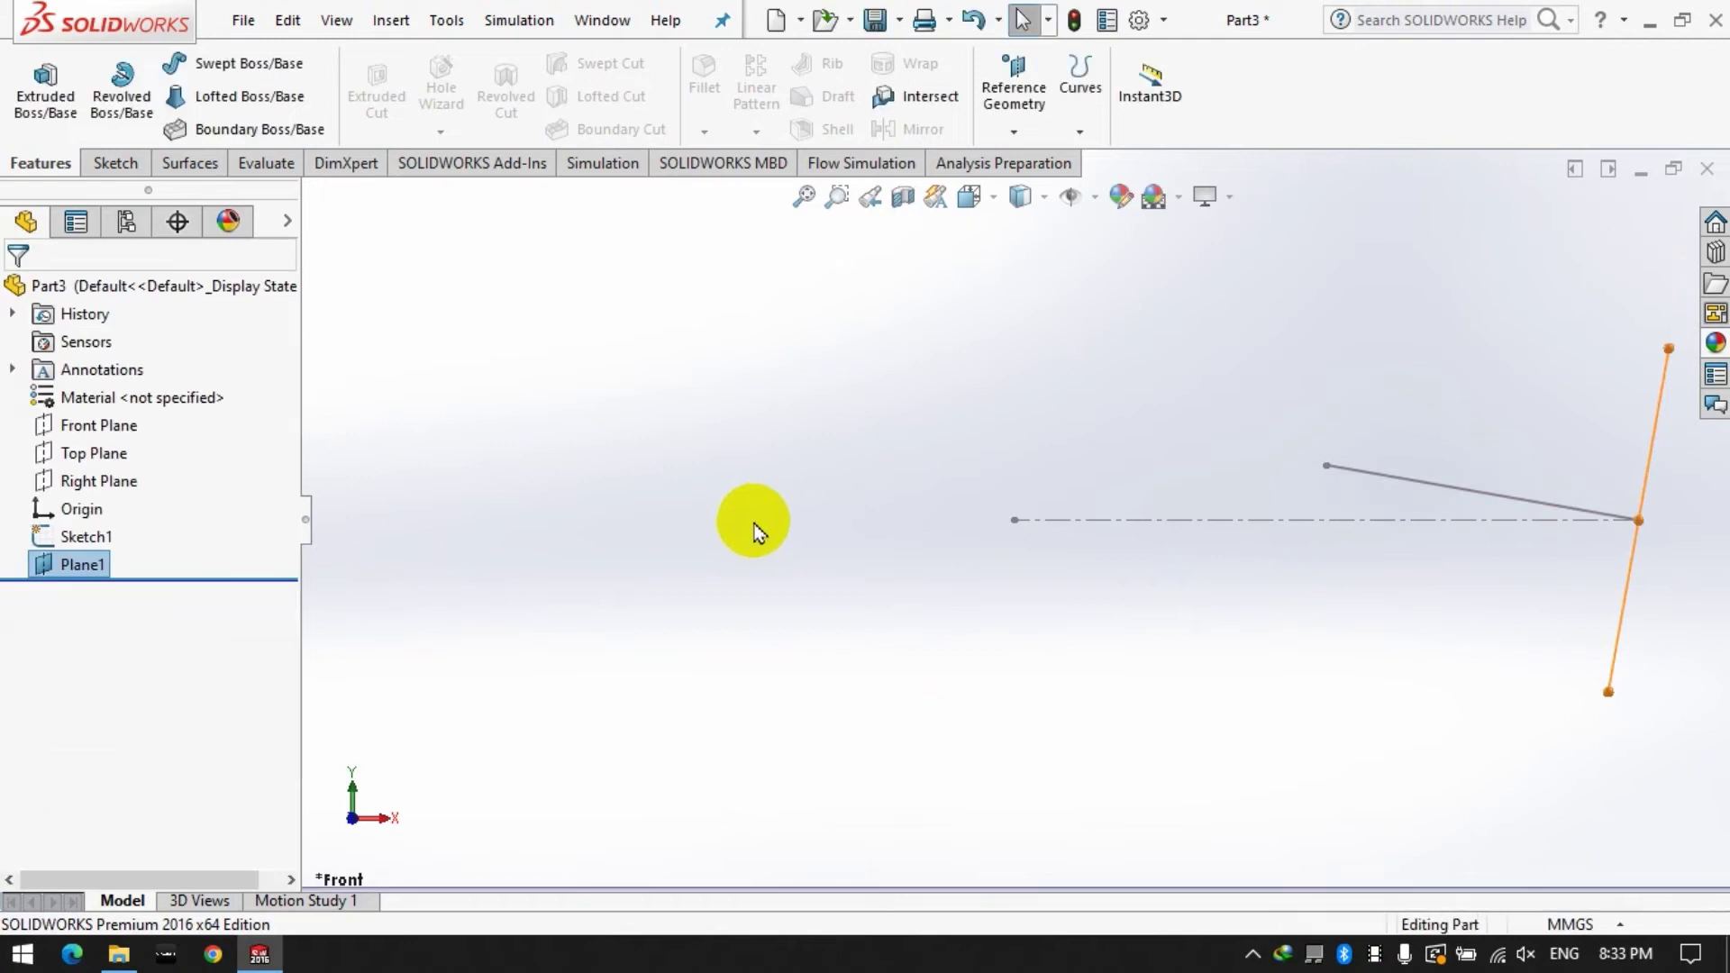
Start a new sketch on the new reference plane, viewed normal to it.
click(117, 171)
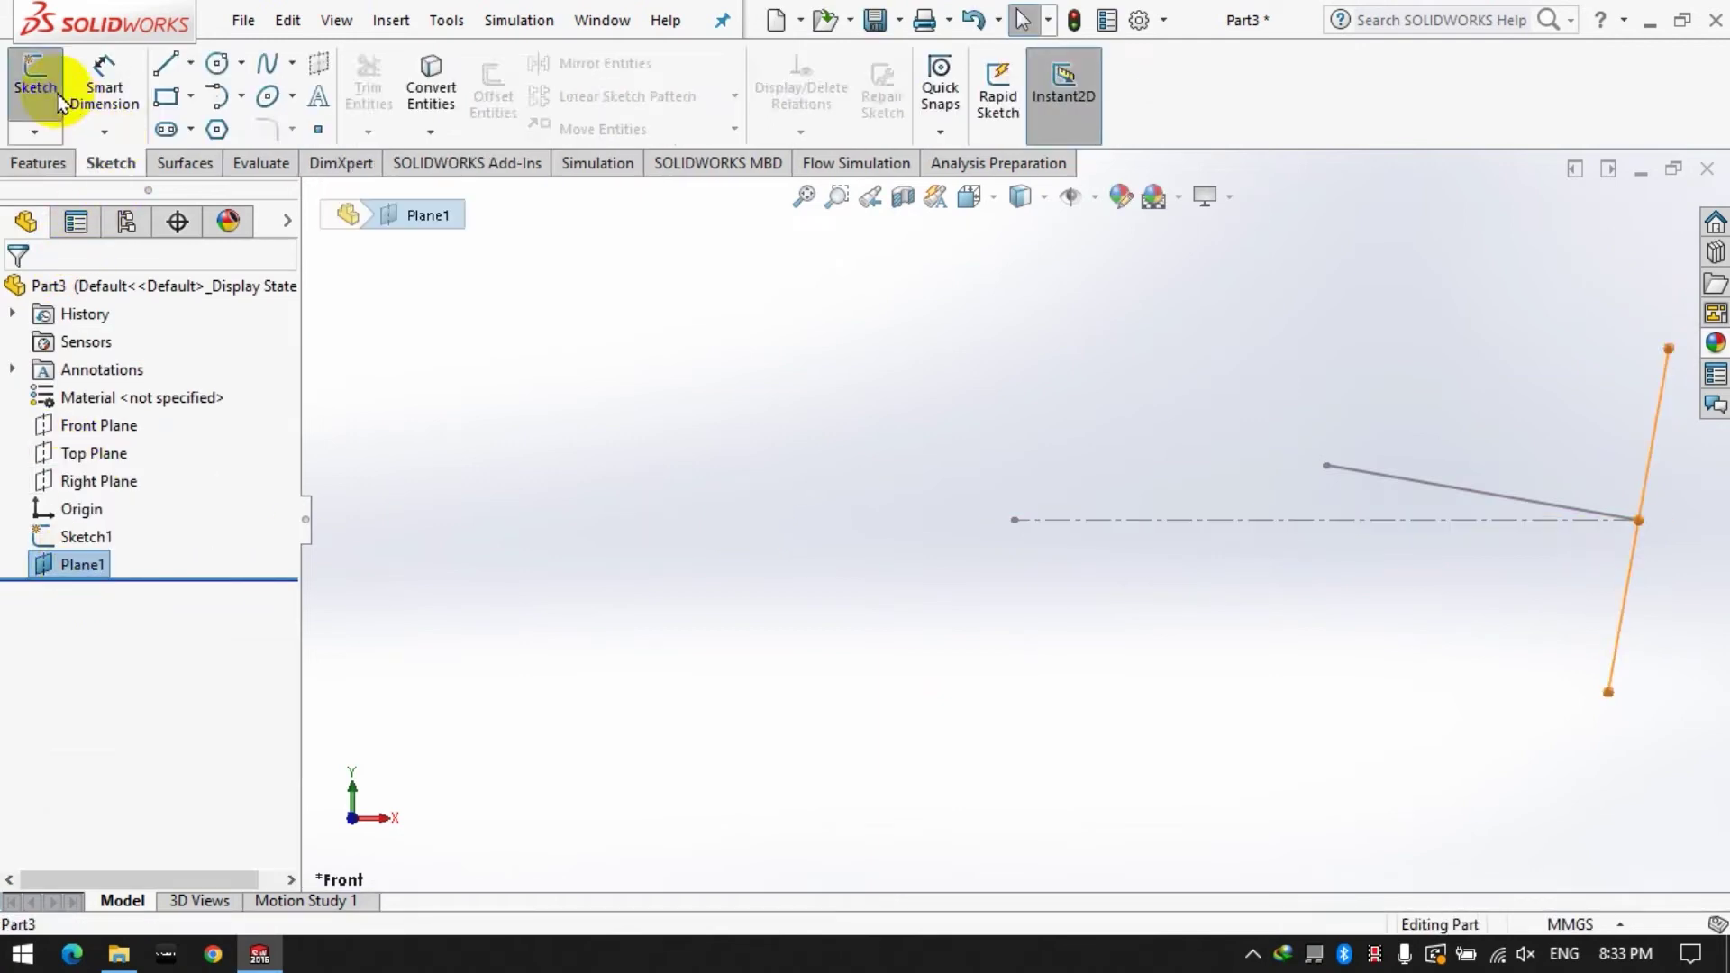
click(54, 91)
right_click(95, 590)
click(140, 535)
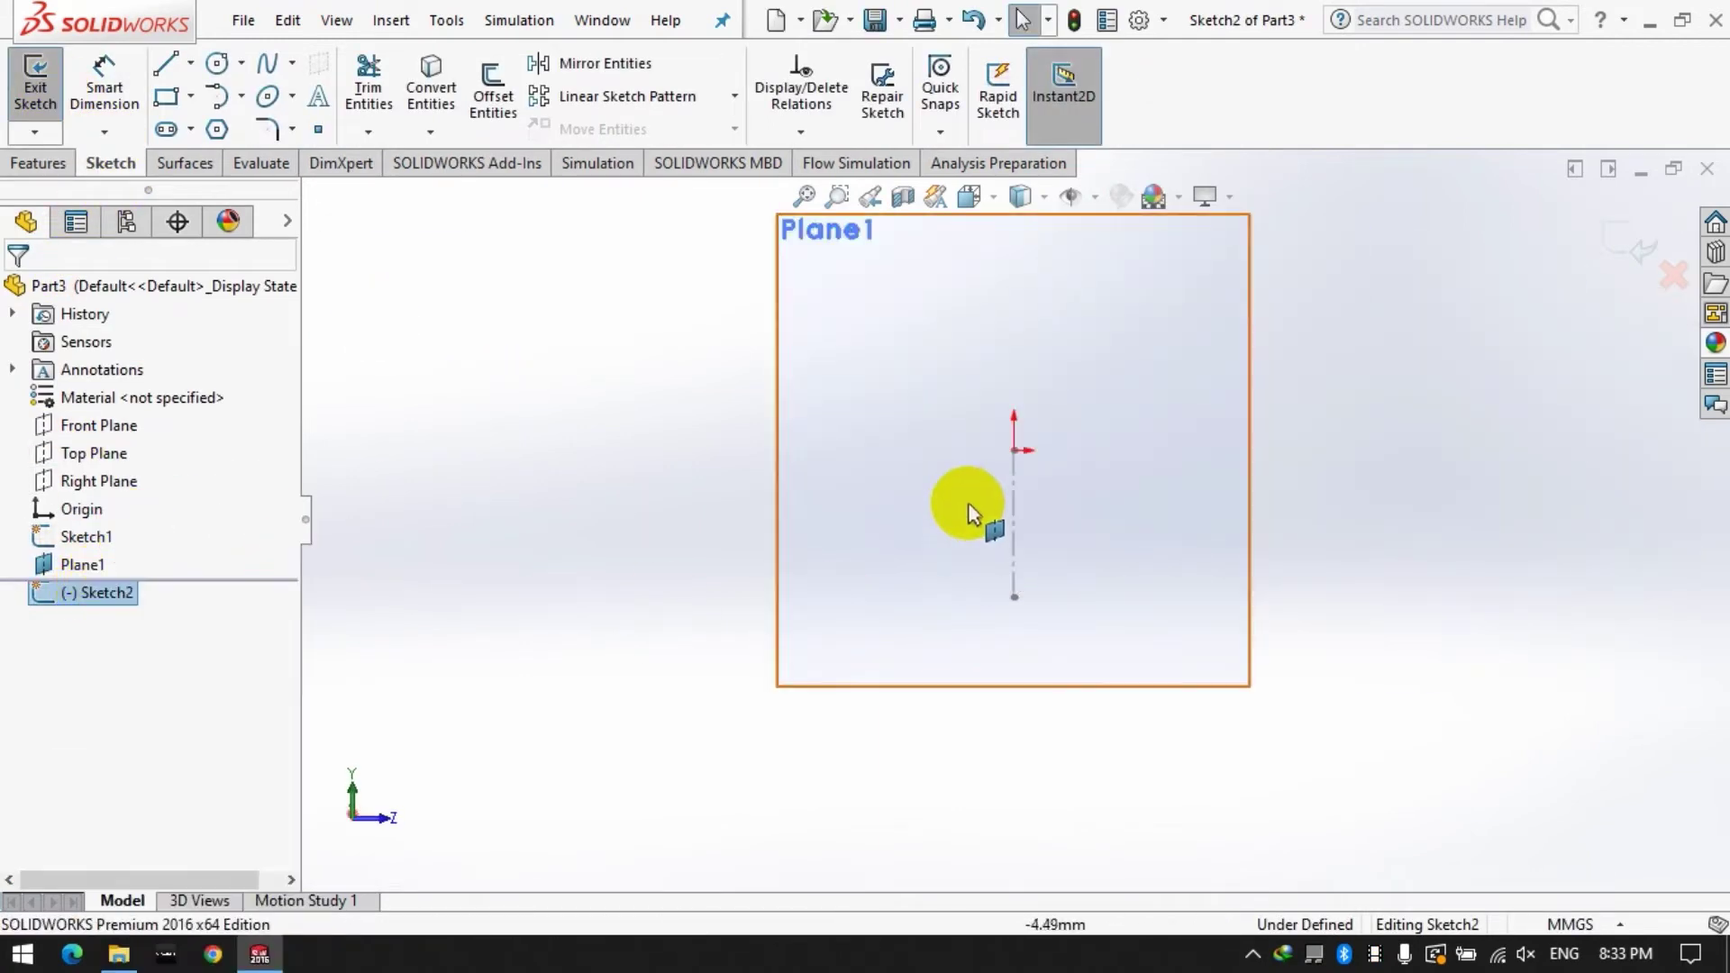
click(961, 468)
Sketch four concentric circles with radii from about 25.5 to 30 mm, centred about 22.6 mm directly below the origin.
click(218, 65)
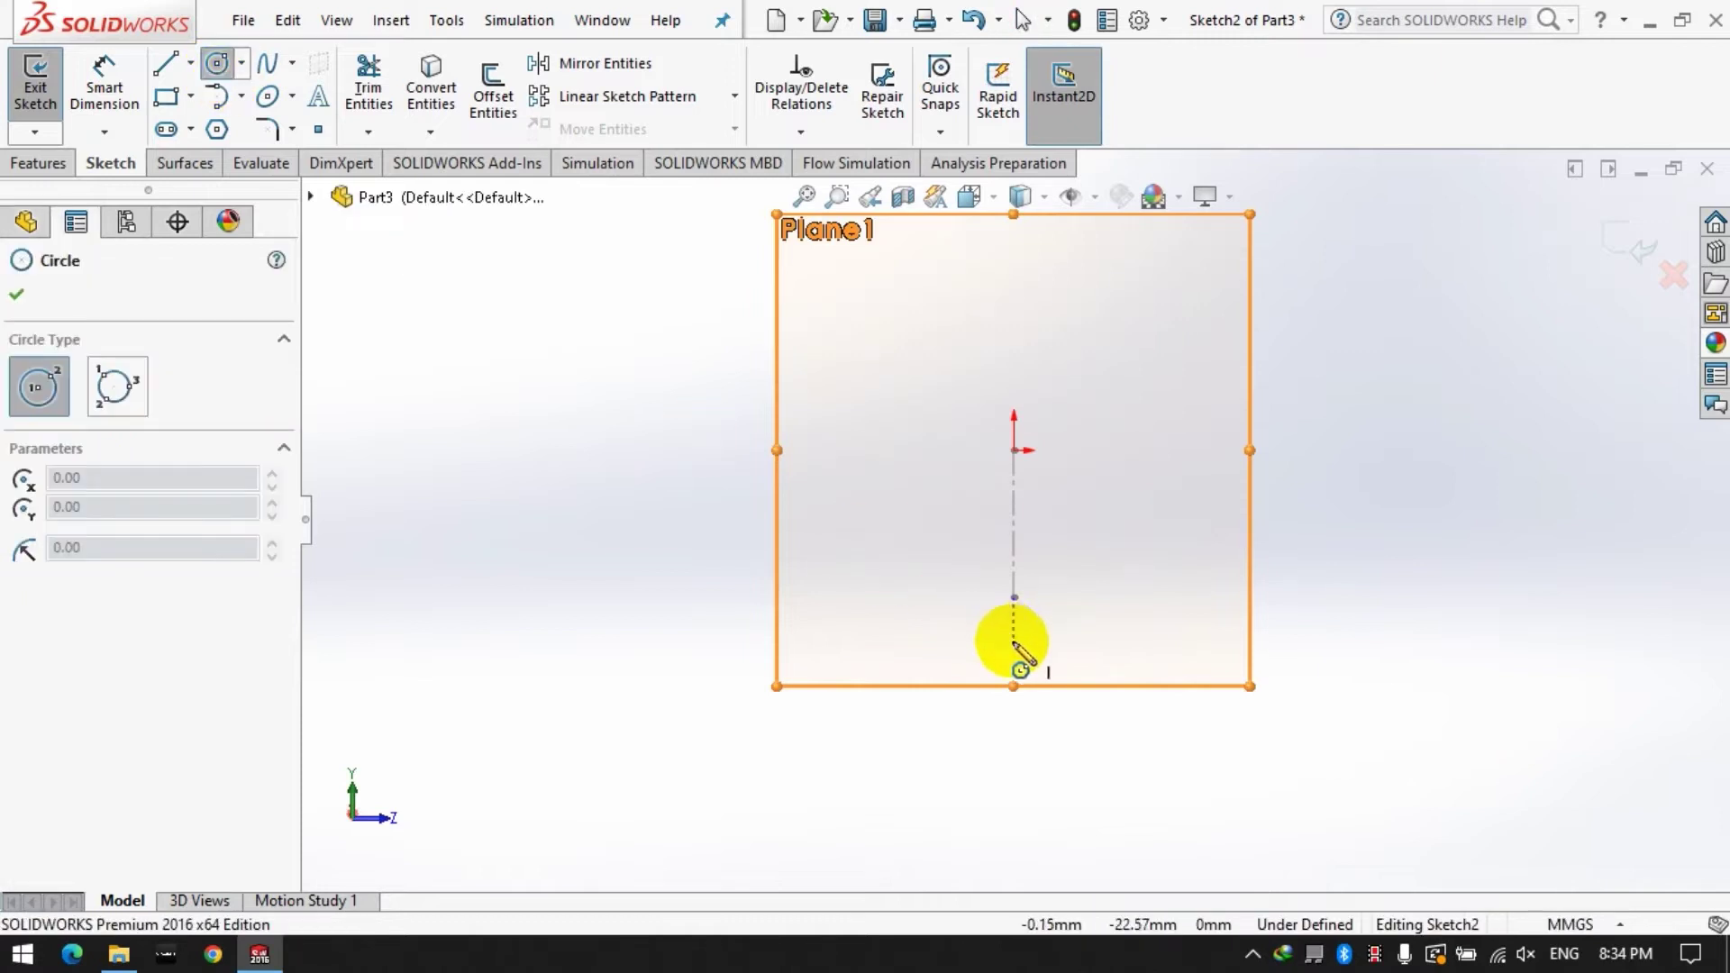
click(1013, 639)
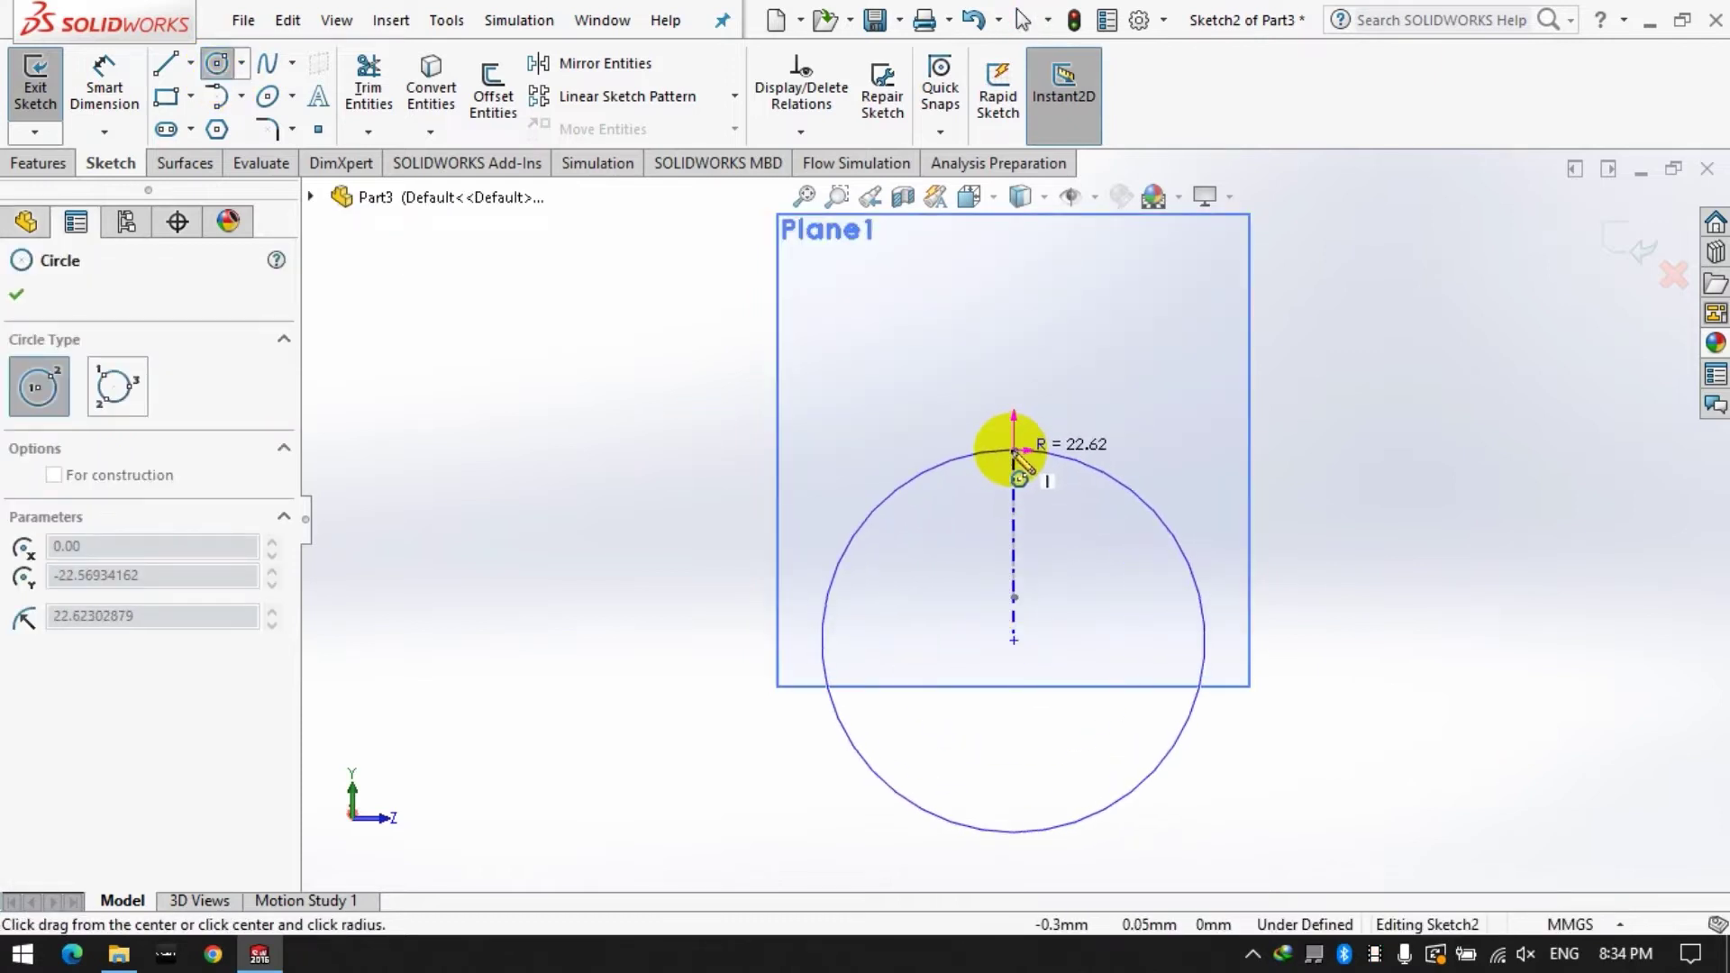
click(1013, 422)
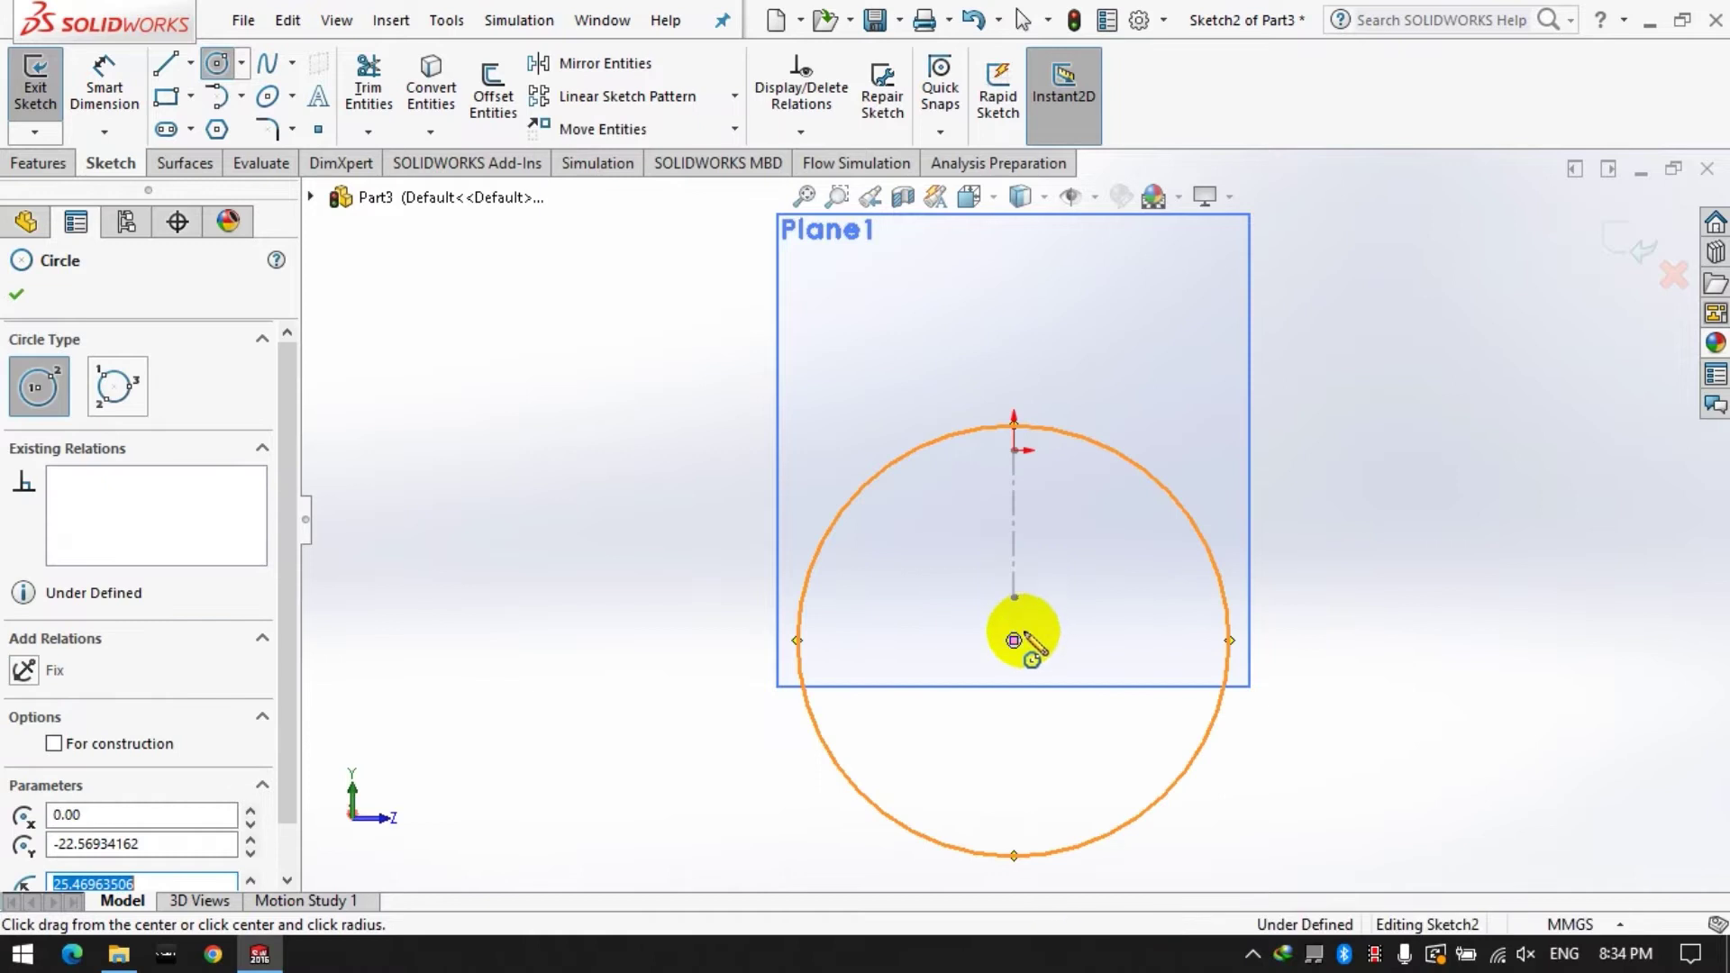
click(1013, 639)
click(1016, 414)
click(1014, 639)
click(1023, 407)
click(1014, 639)
click(1014, 387)
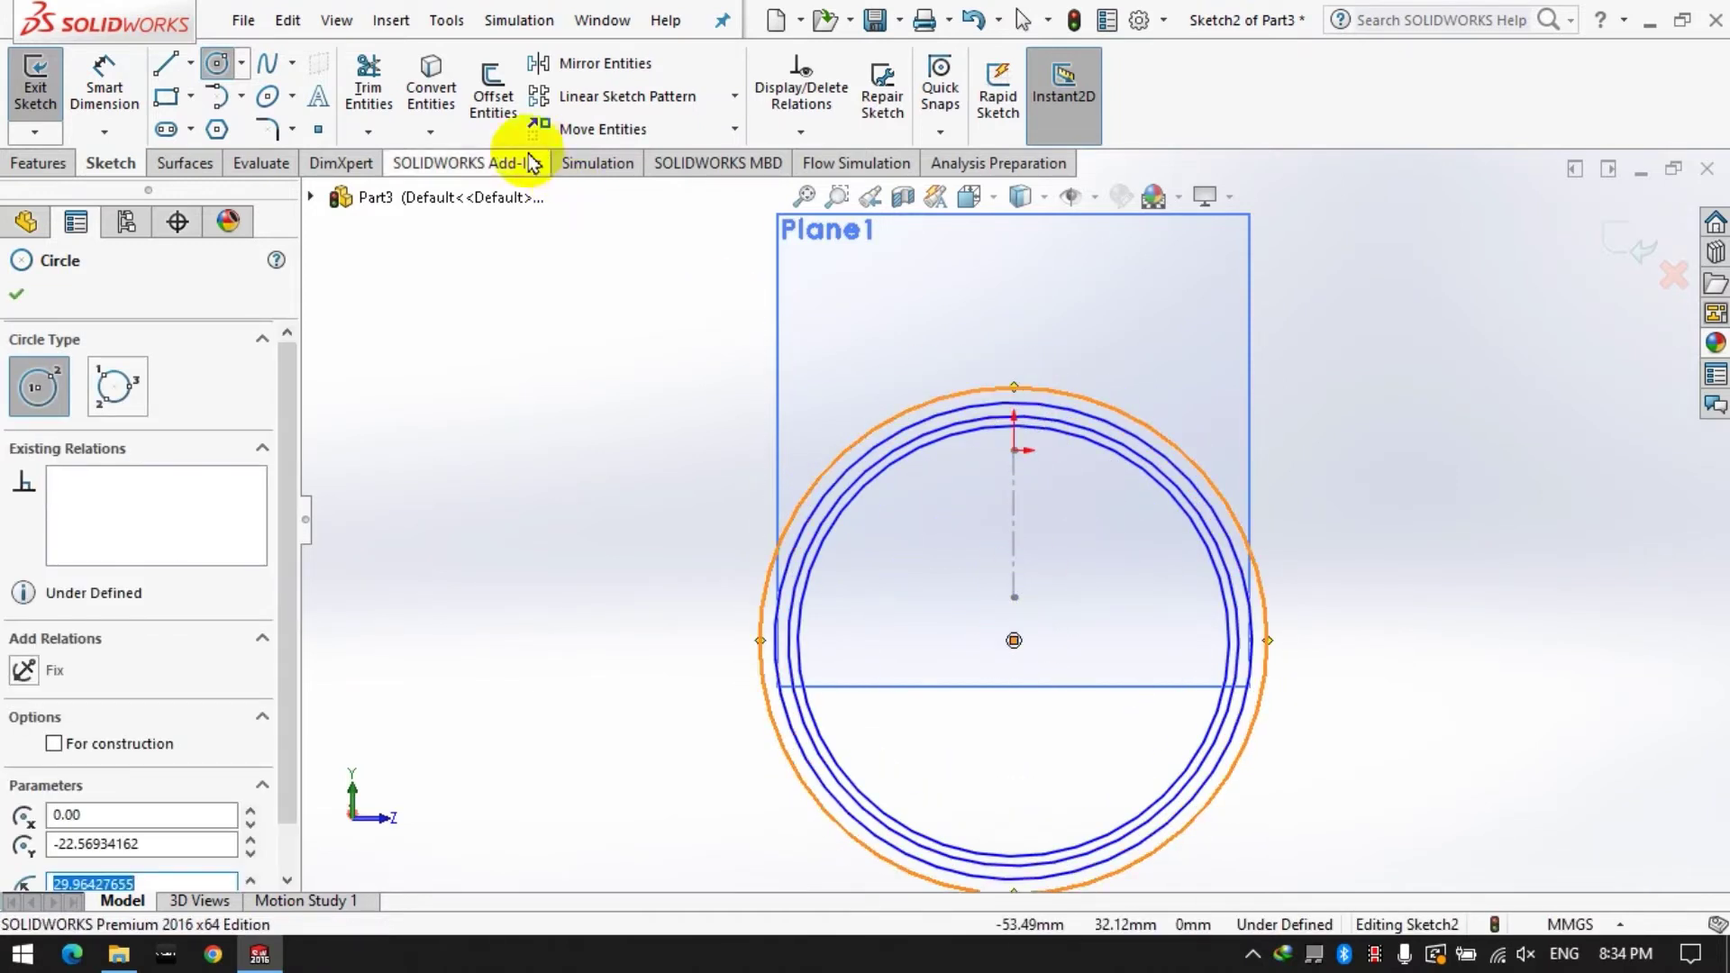
Add a sketch point at the top of the innermost circle and dimension it to the origin so that the two coincide.
click(321, 131)
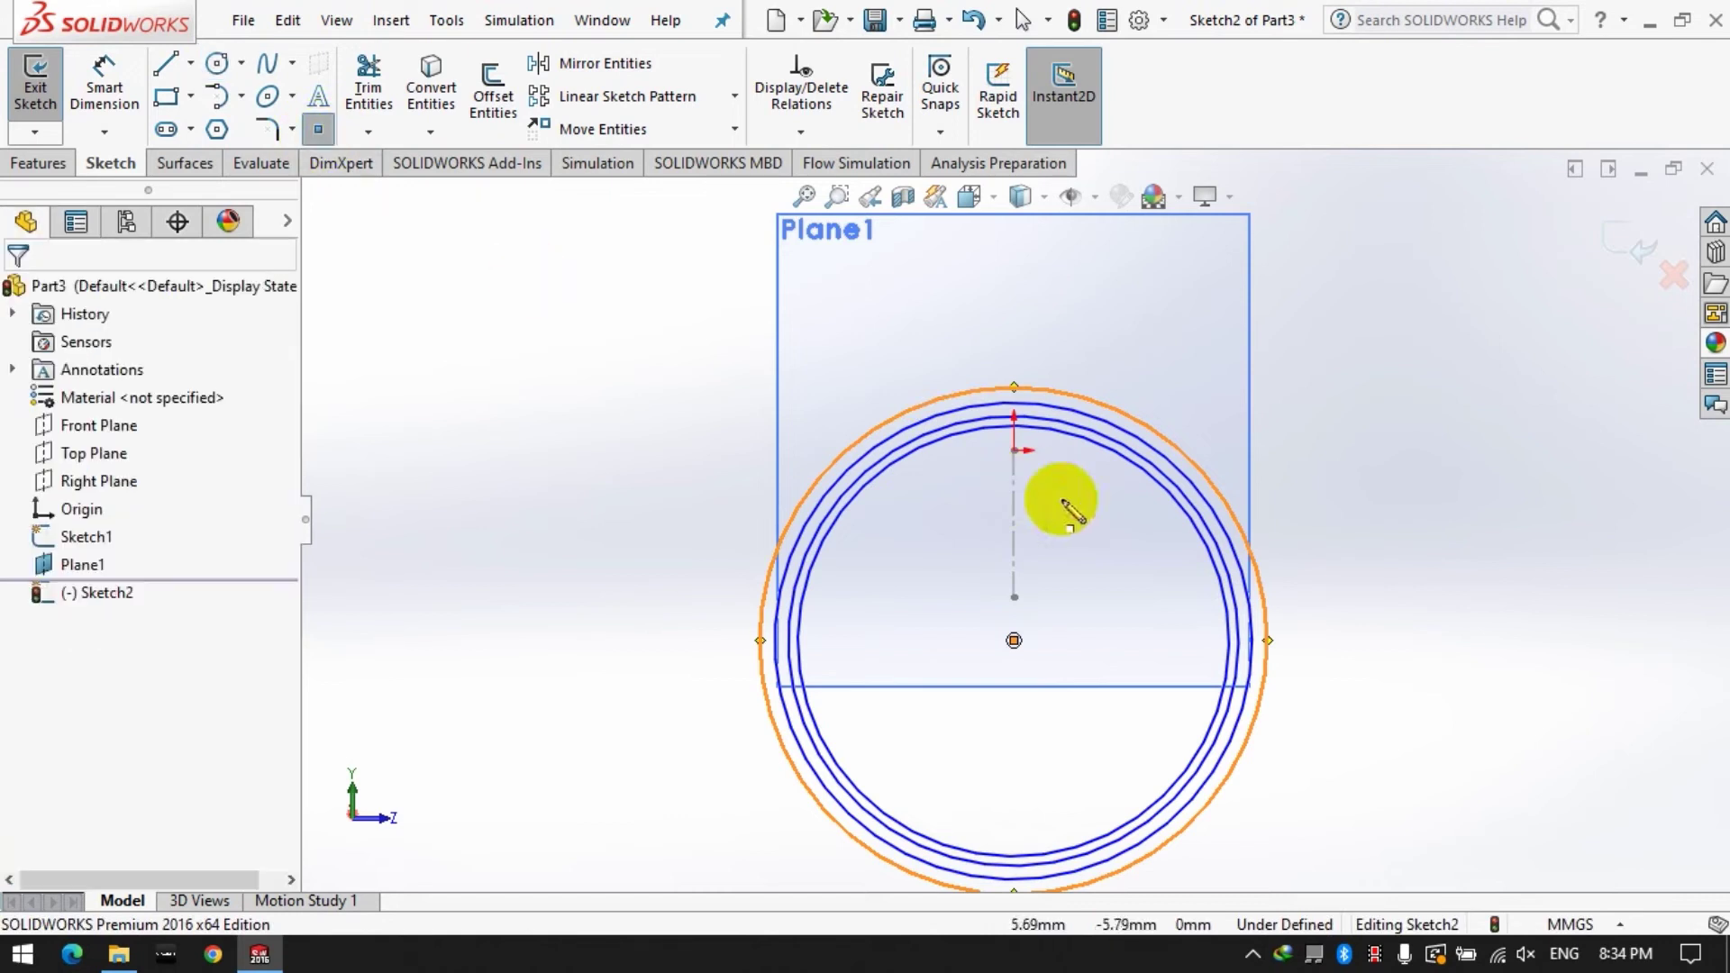
click(1015, 423)
click(116, 90)
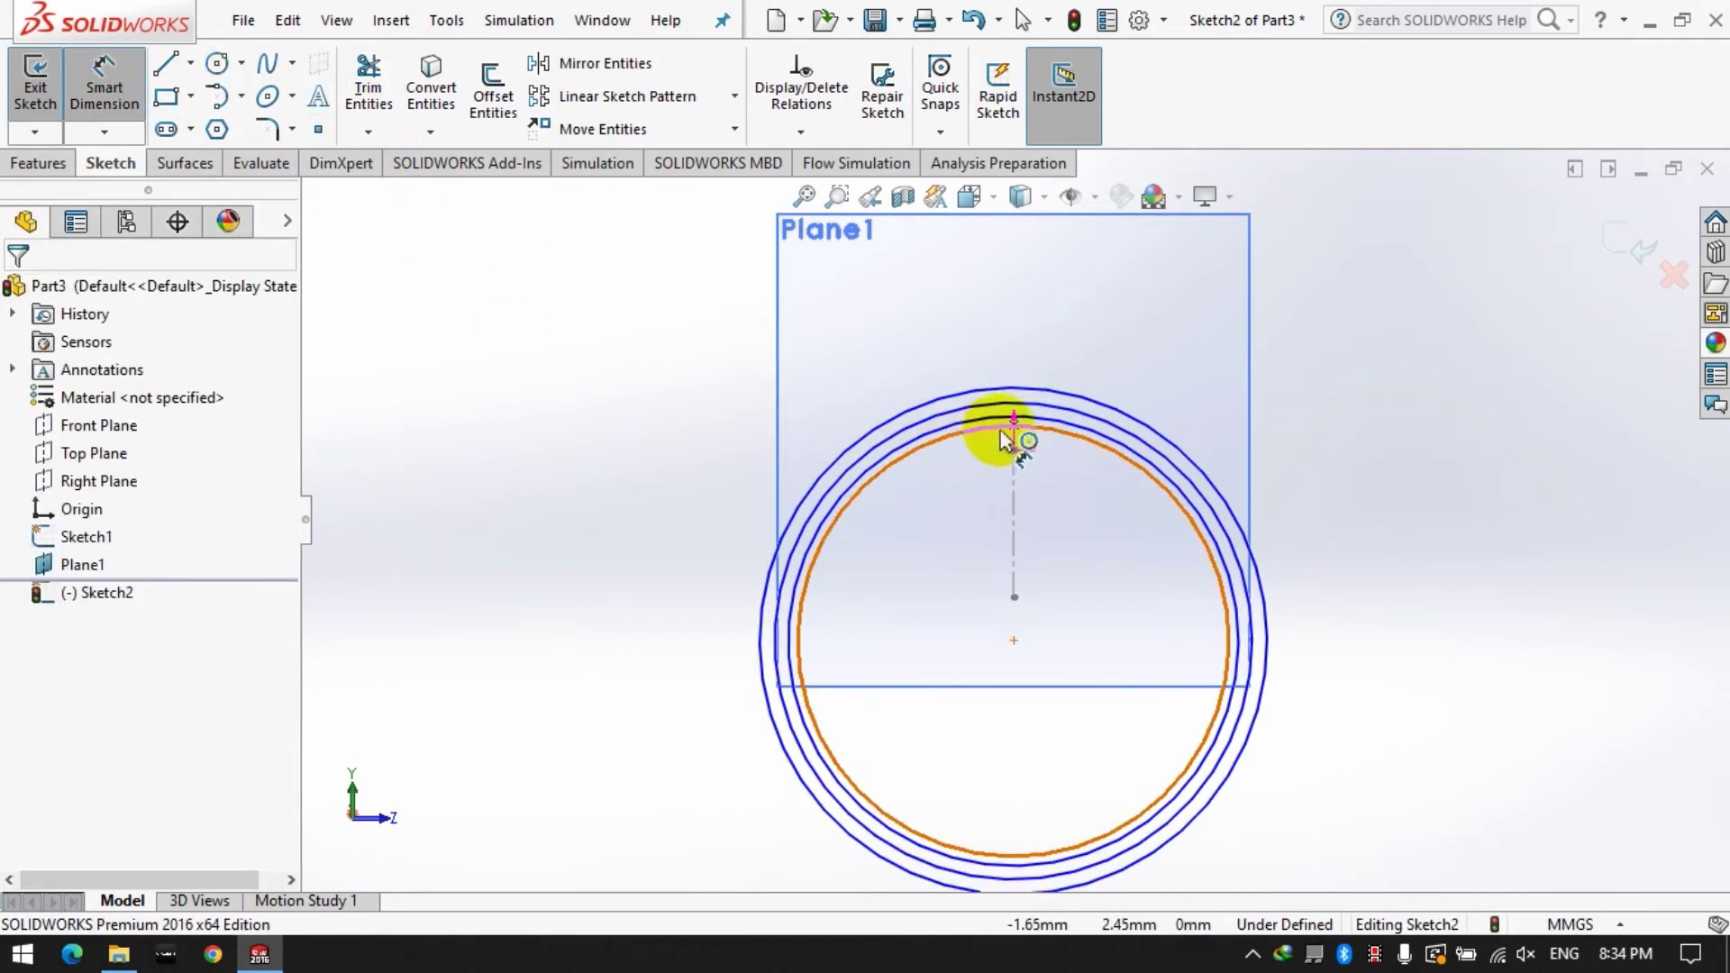
click(1014, 425)
middle_drag(1030, 477, 931, 502)
click(1316, 432)
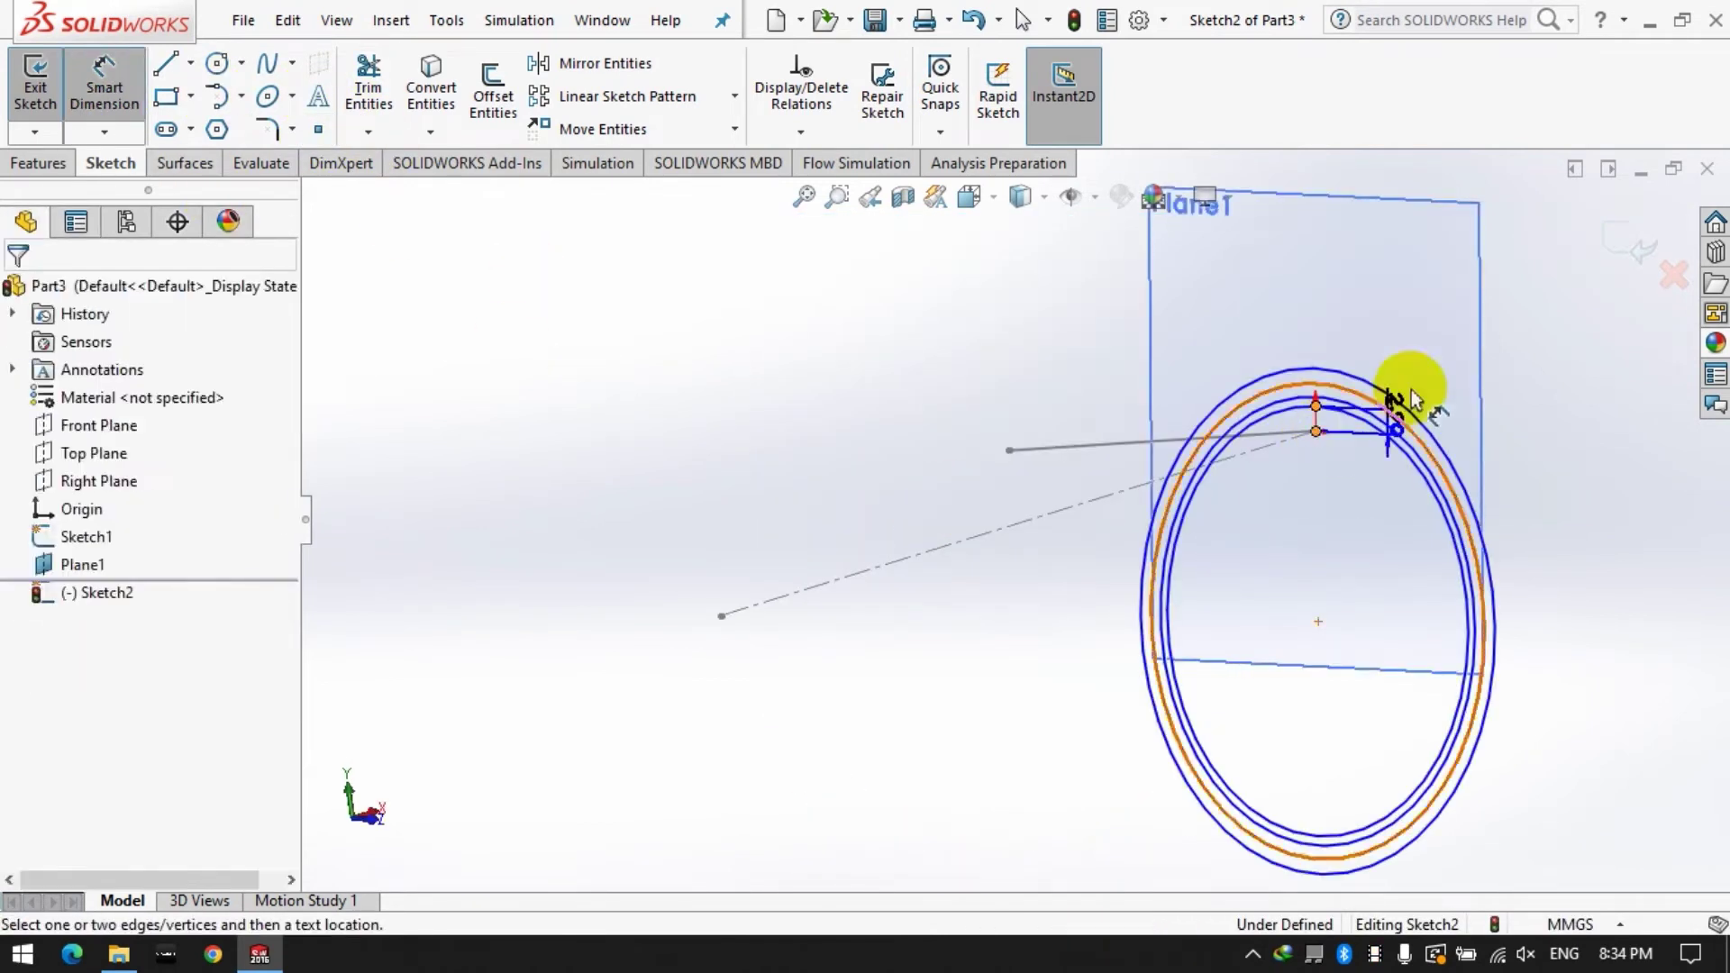
click(874, 301)
text(0029344mm)
key(Return)
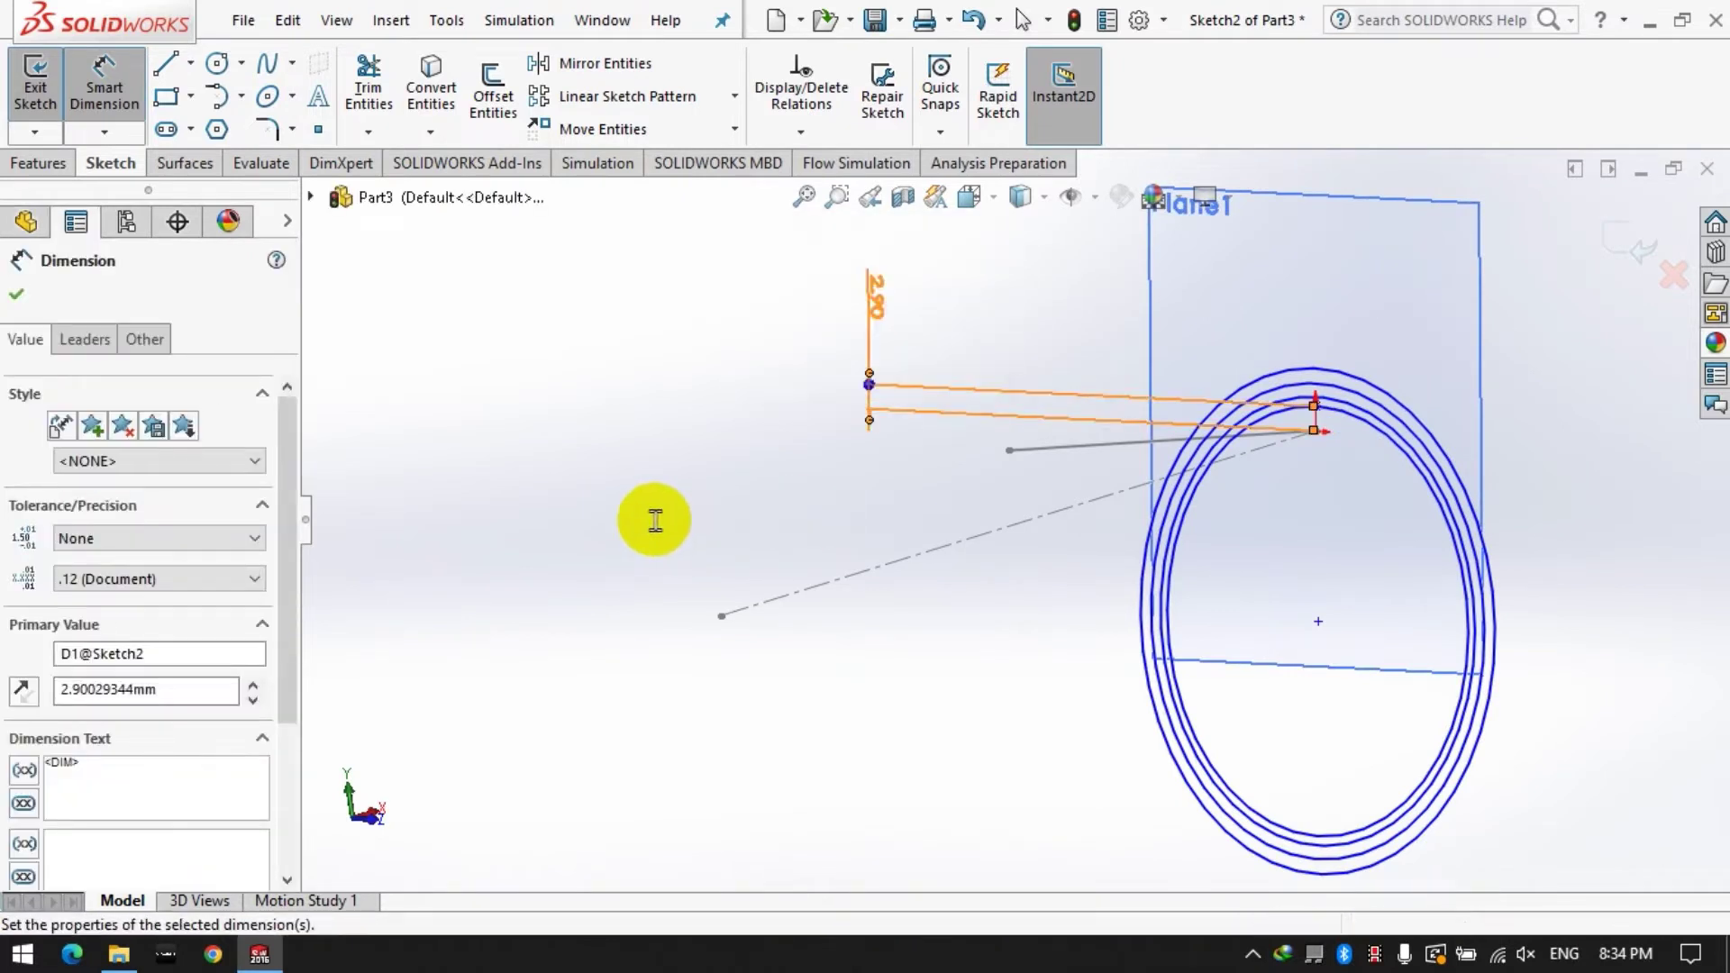
Dimension the innermost circle's diameter as 50 mm.
click(1493, 426)
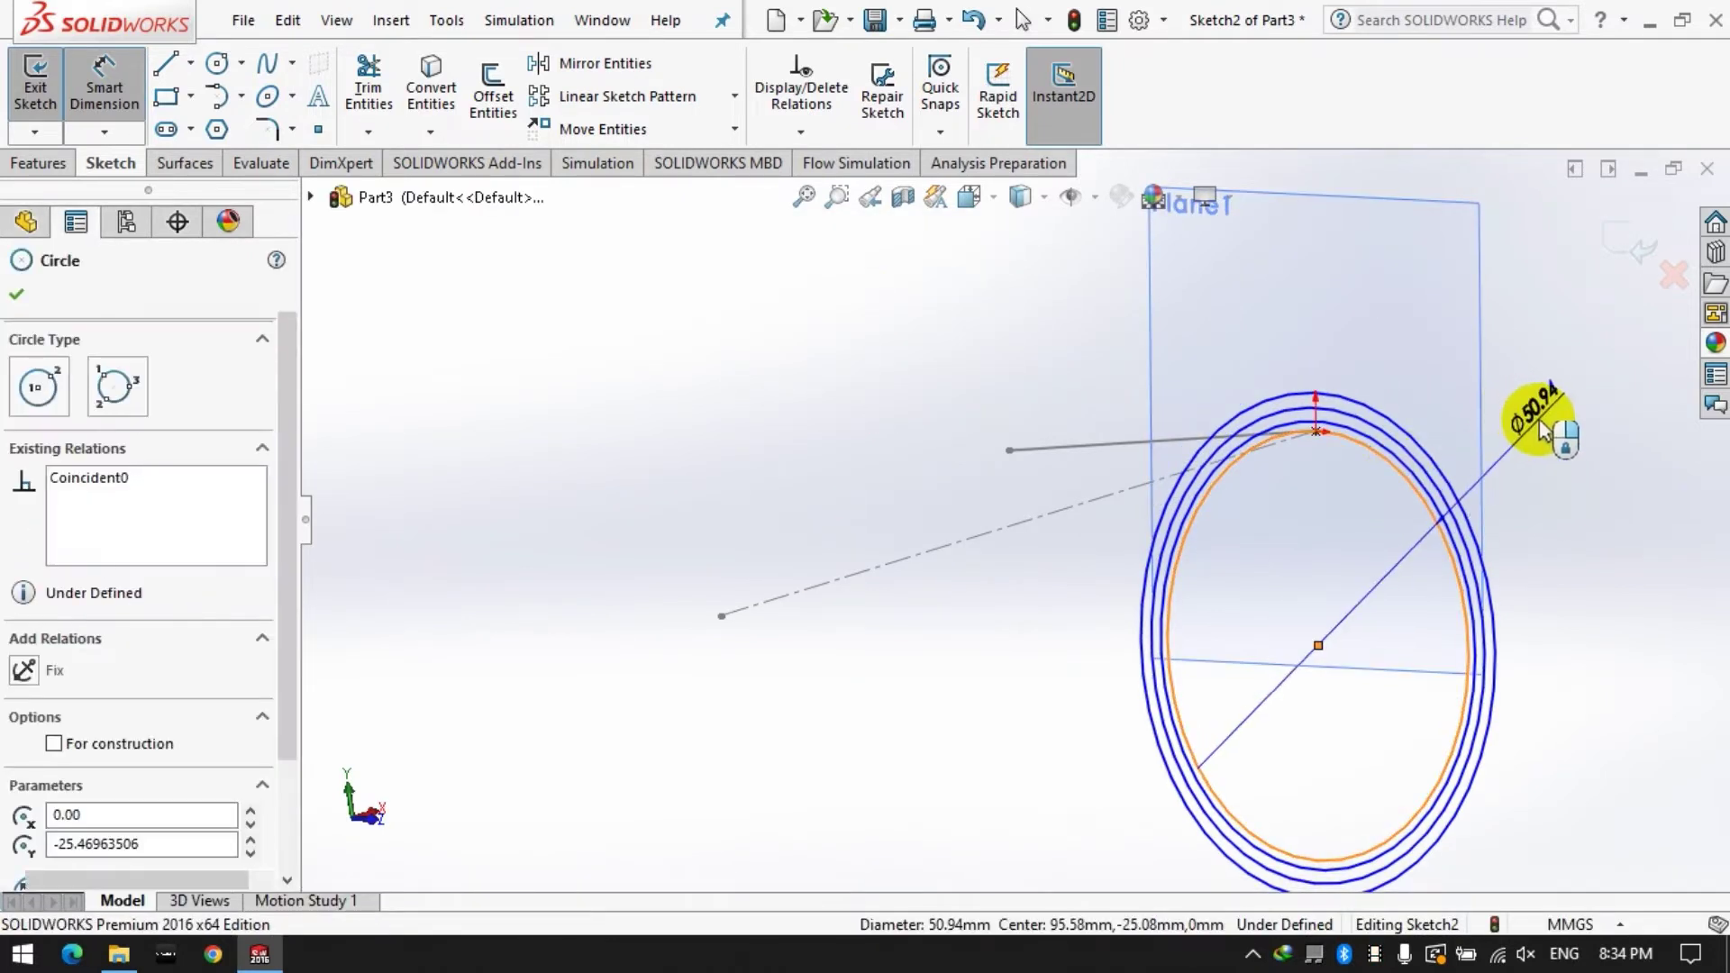
click(1581, 575)
key(Return)
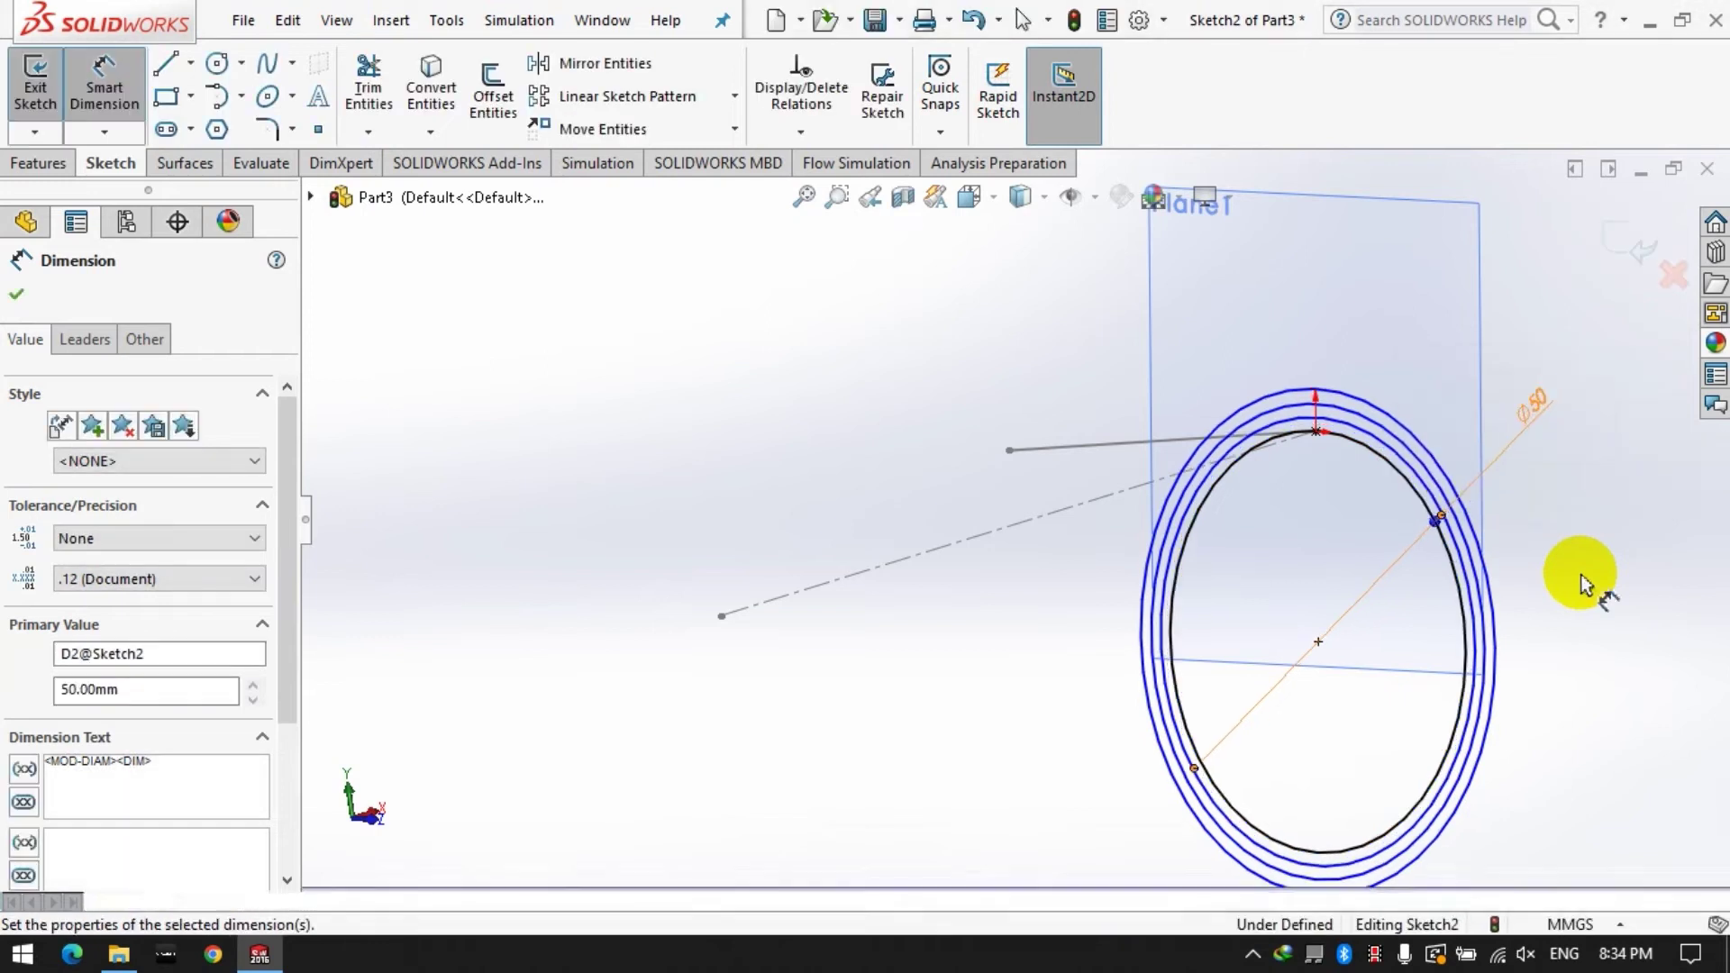
click(1581, 576)
Dimension the diameter of the second circle from the inside as 52 mm.
scroll(1572, 539, down, 2)
click(1223, 395)
click(1491, 374)
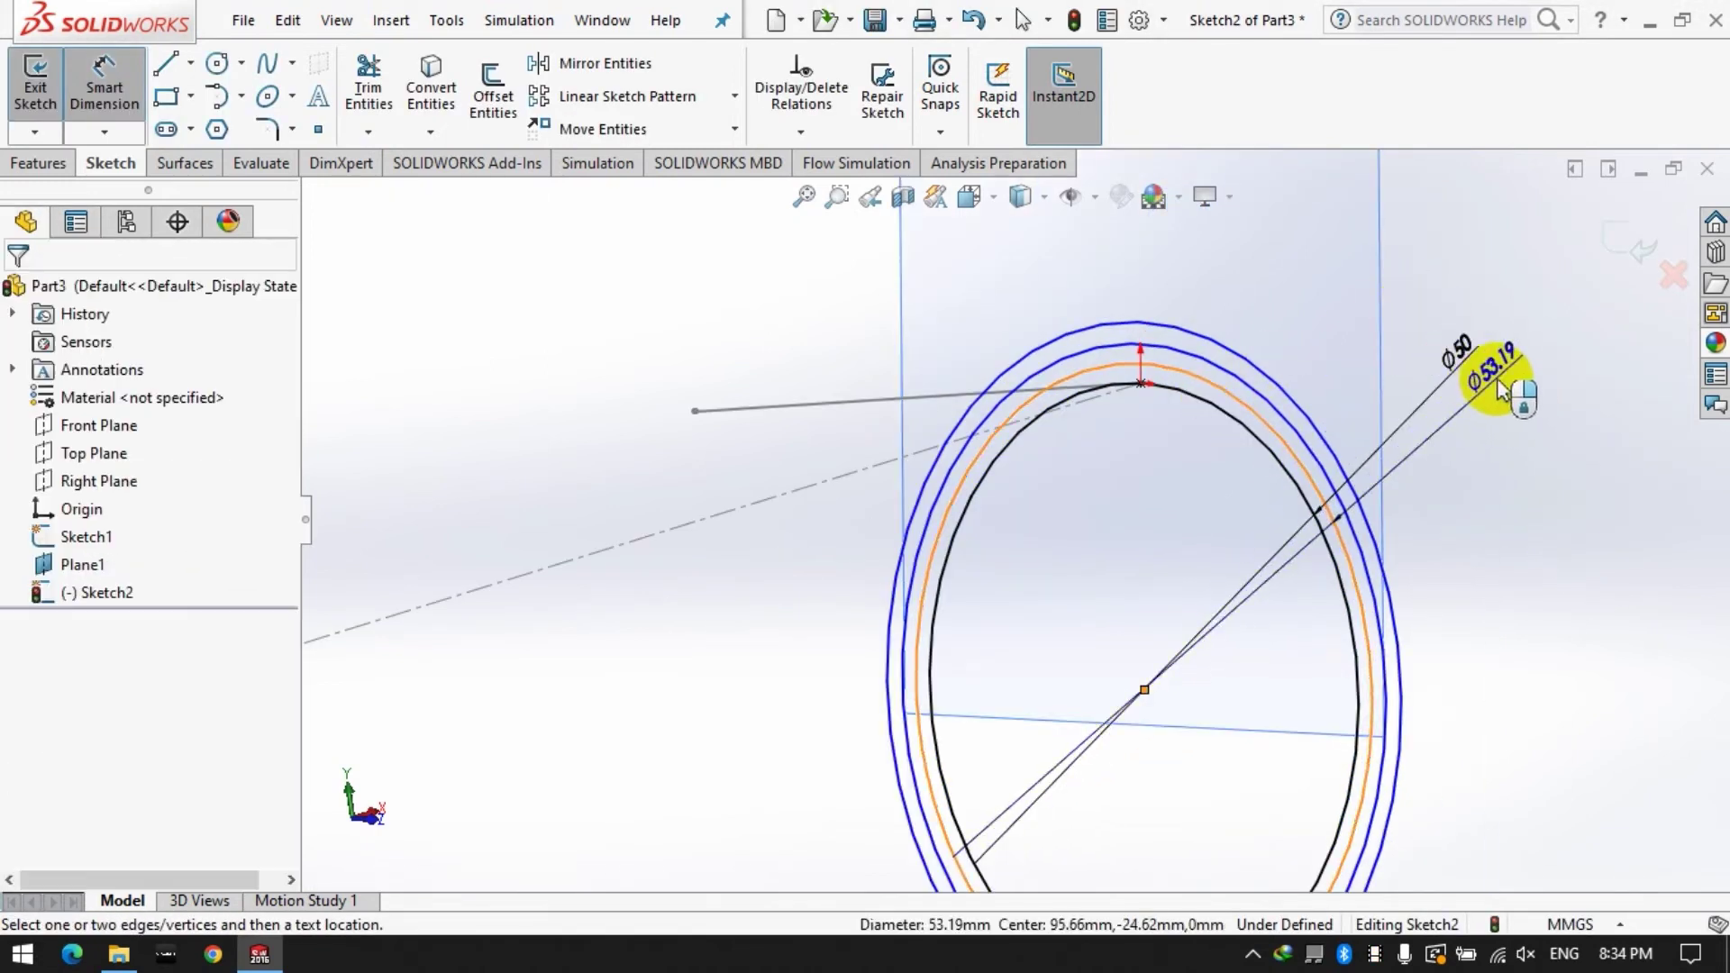
text(52)
key(Return)
click(1499, 454)
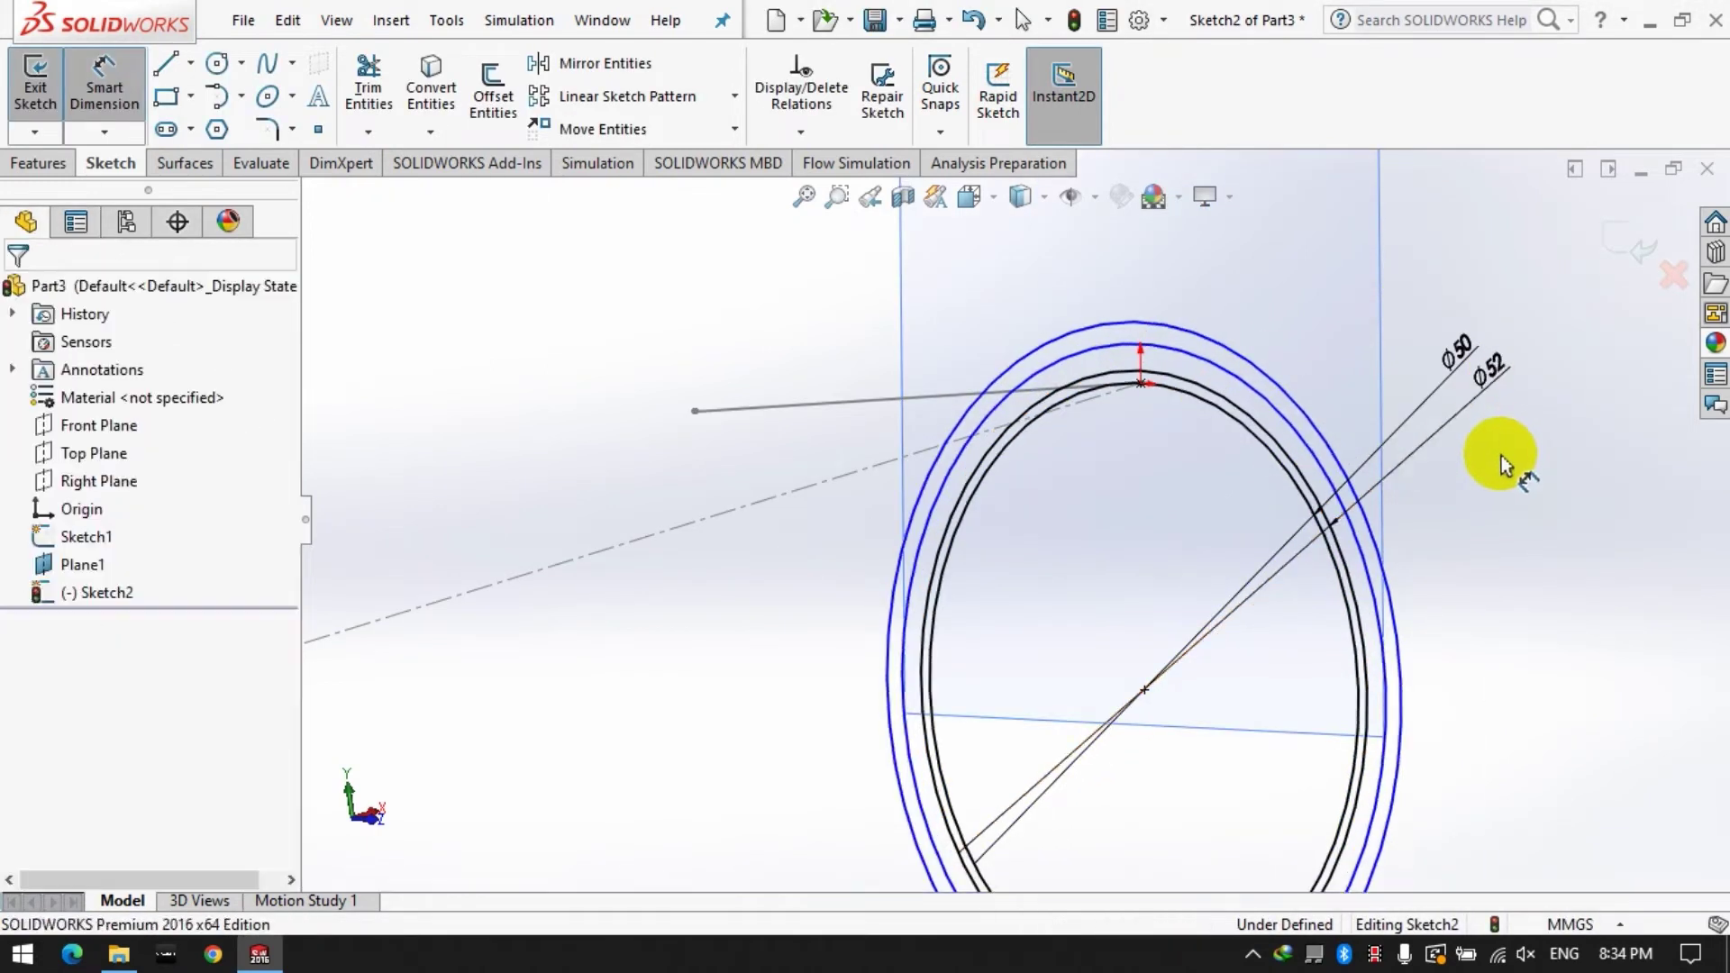
Change the diameters of the two dimensioned circles to 100 mm and 102 mm.
click(1241, 377)
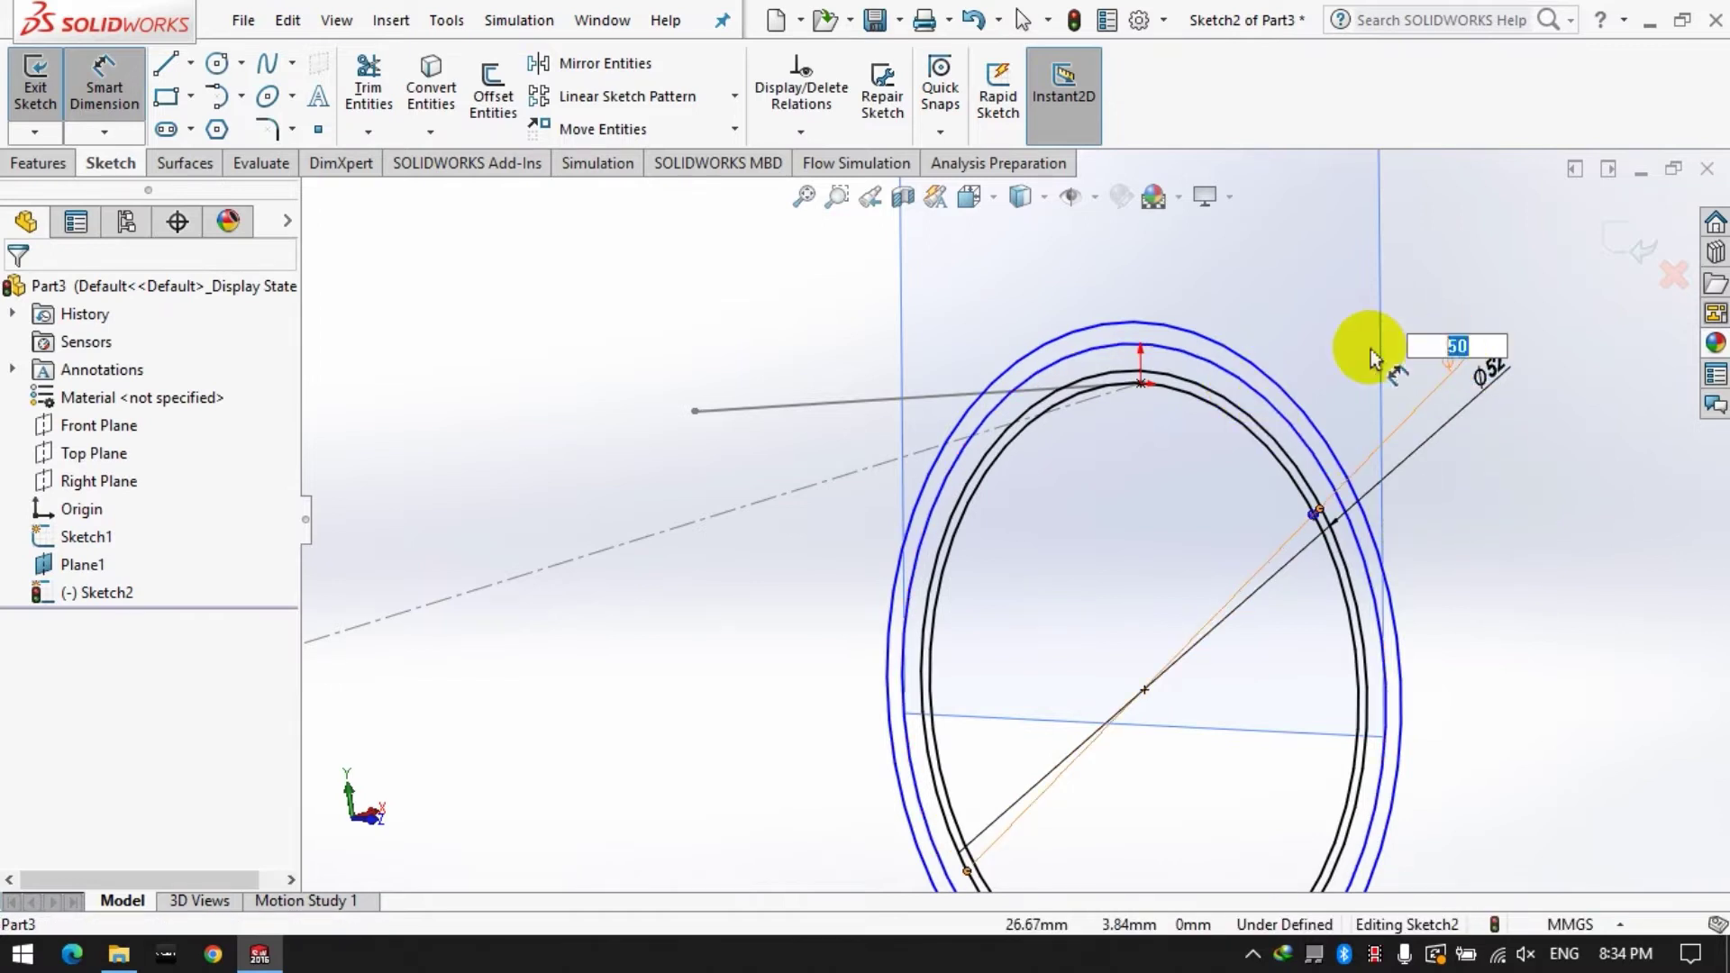
text(100)
key(Return)
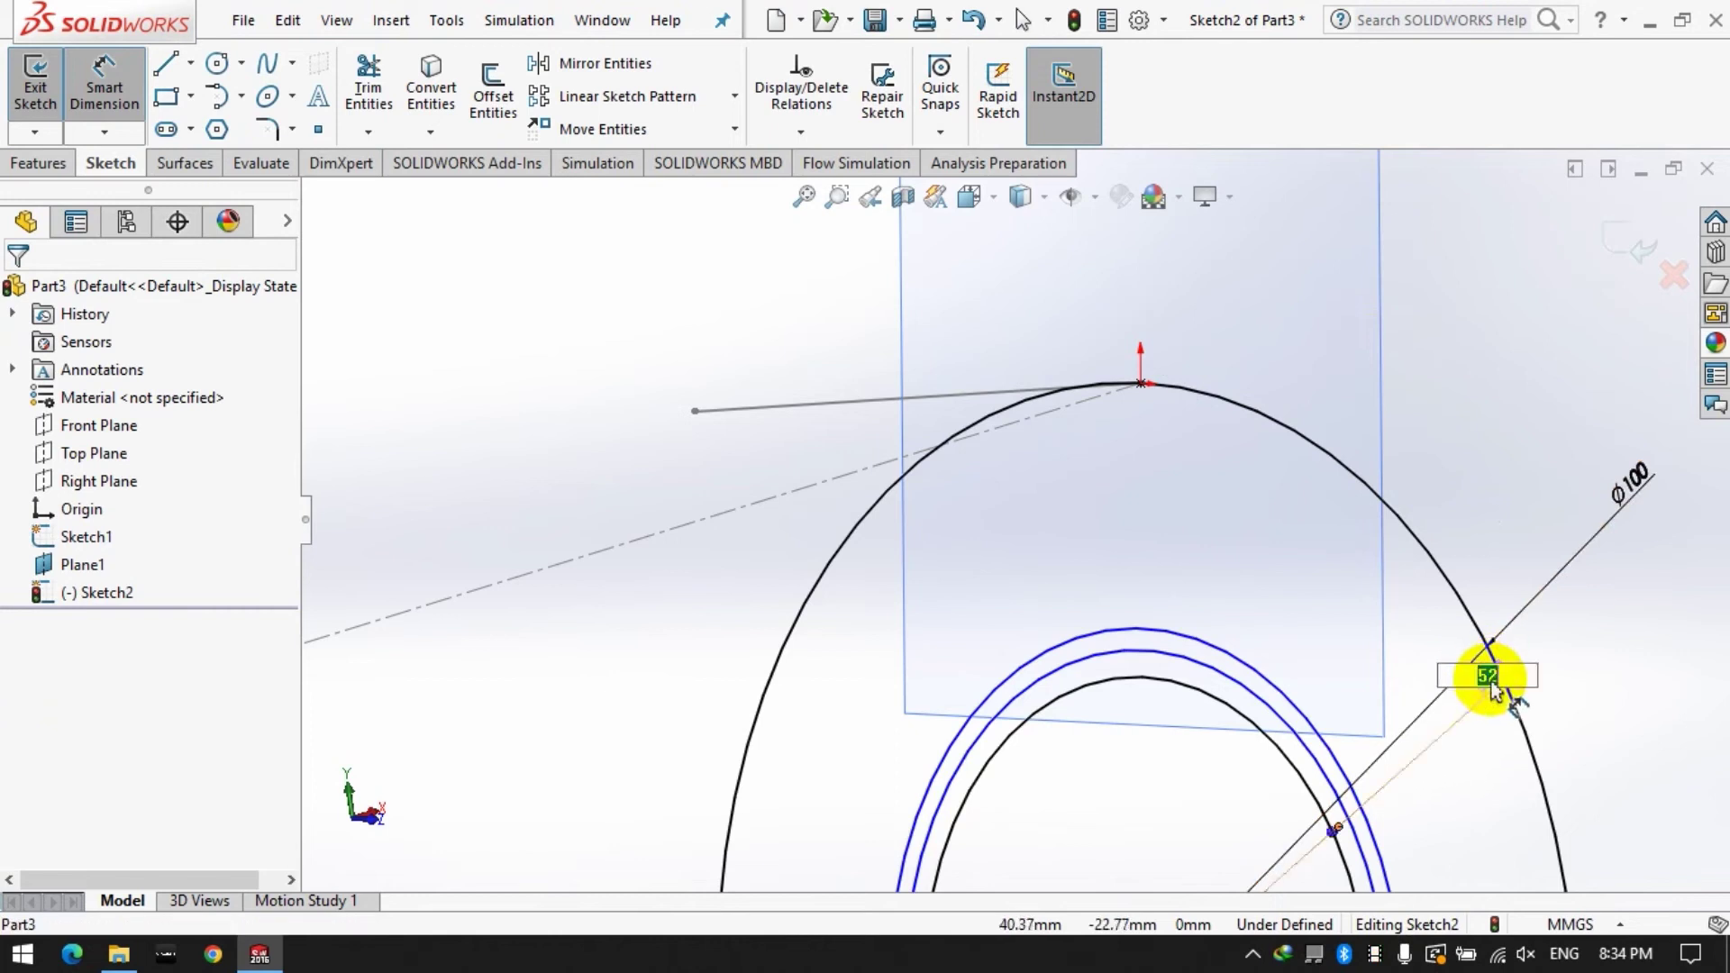
key(Return)
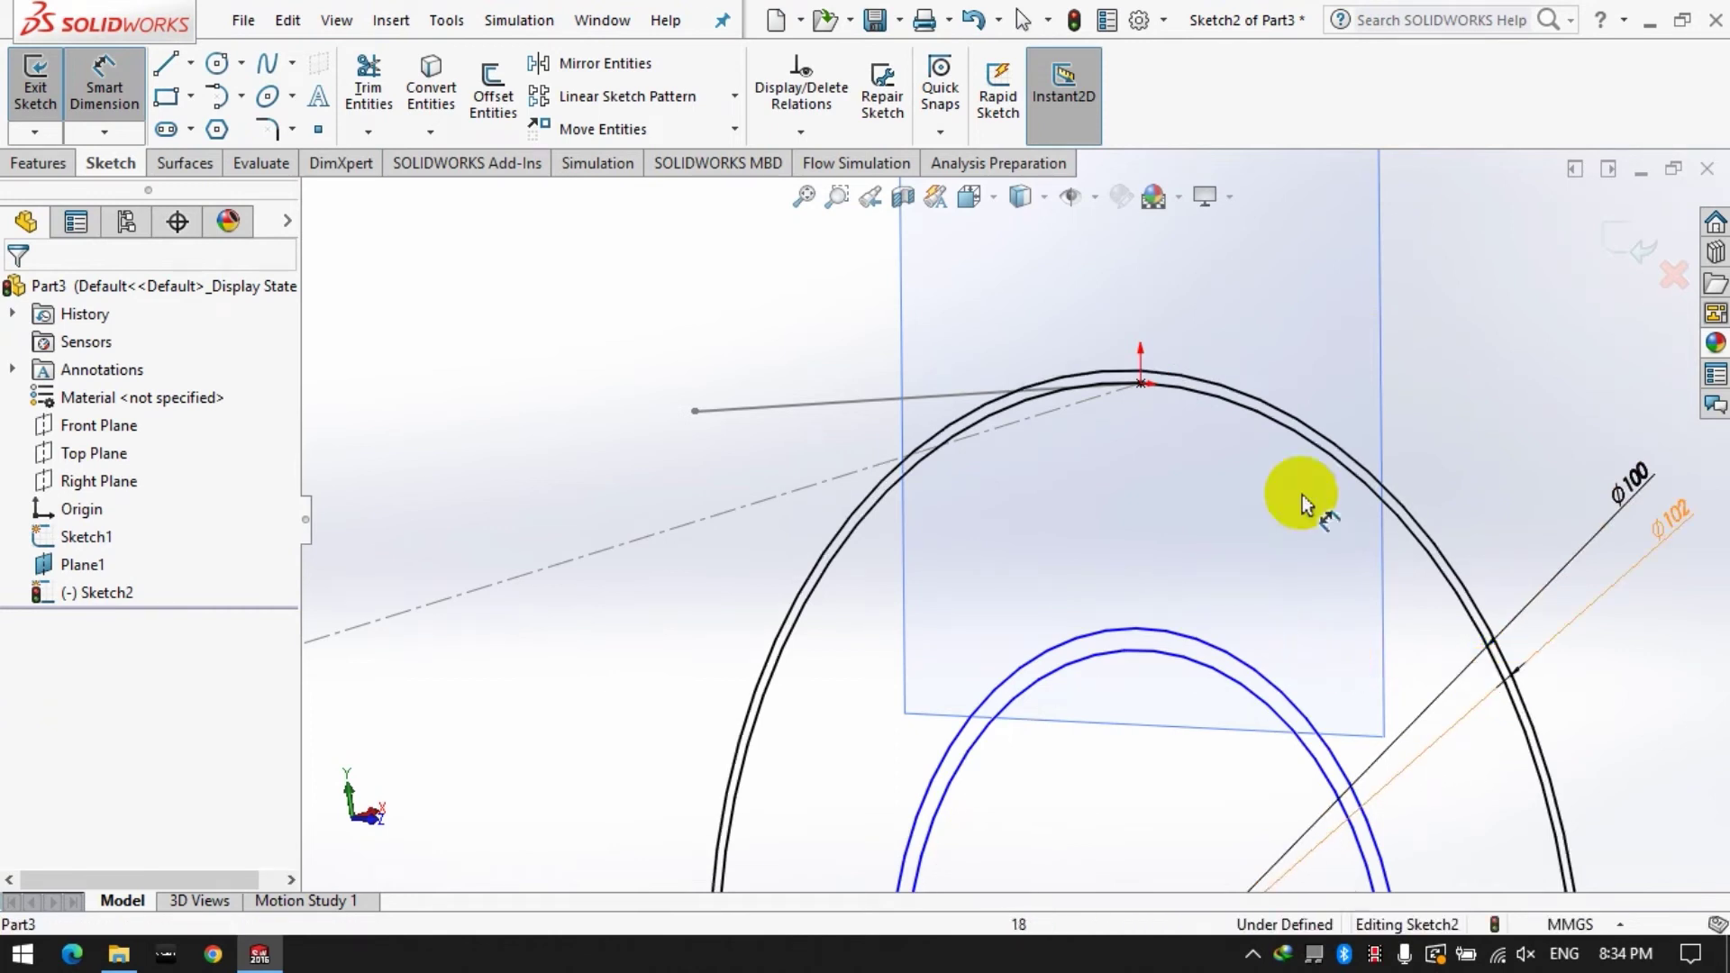
Dimension the larger undimensioned circle's diameter as 102 divided by a decimal factor, about 108.5 mm.
click(1287, 692)
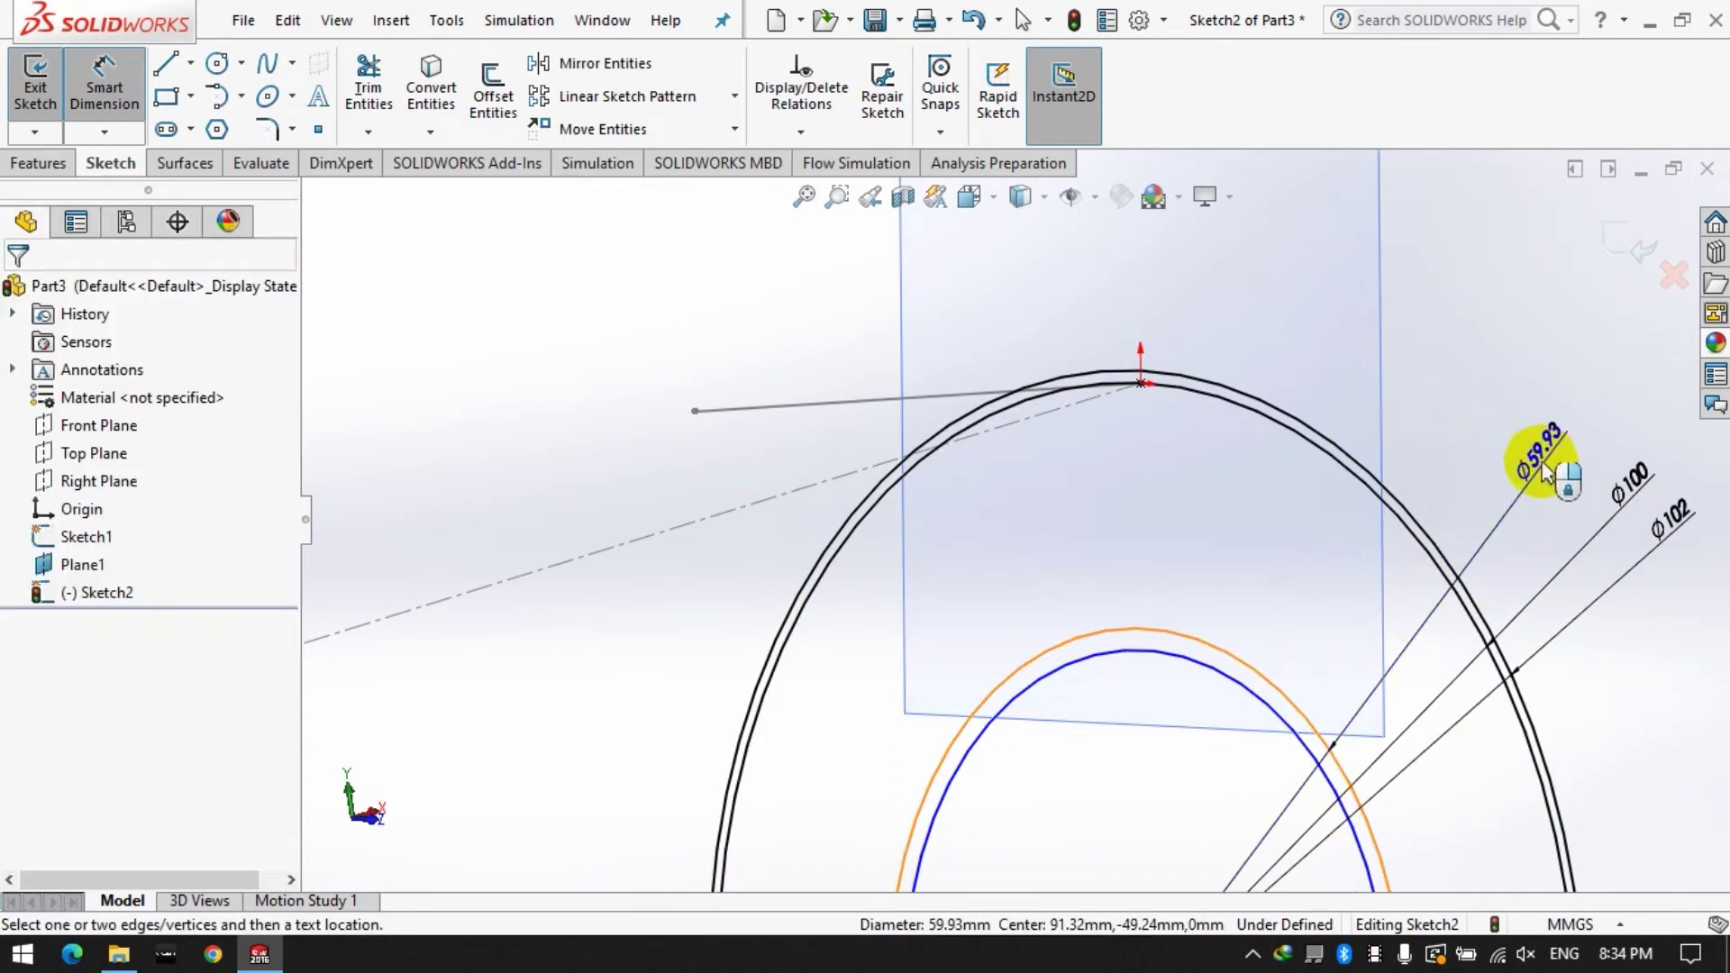
click(1529, 469)
text(108)
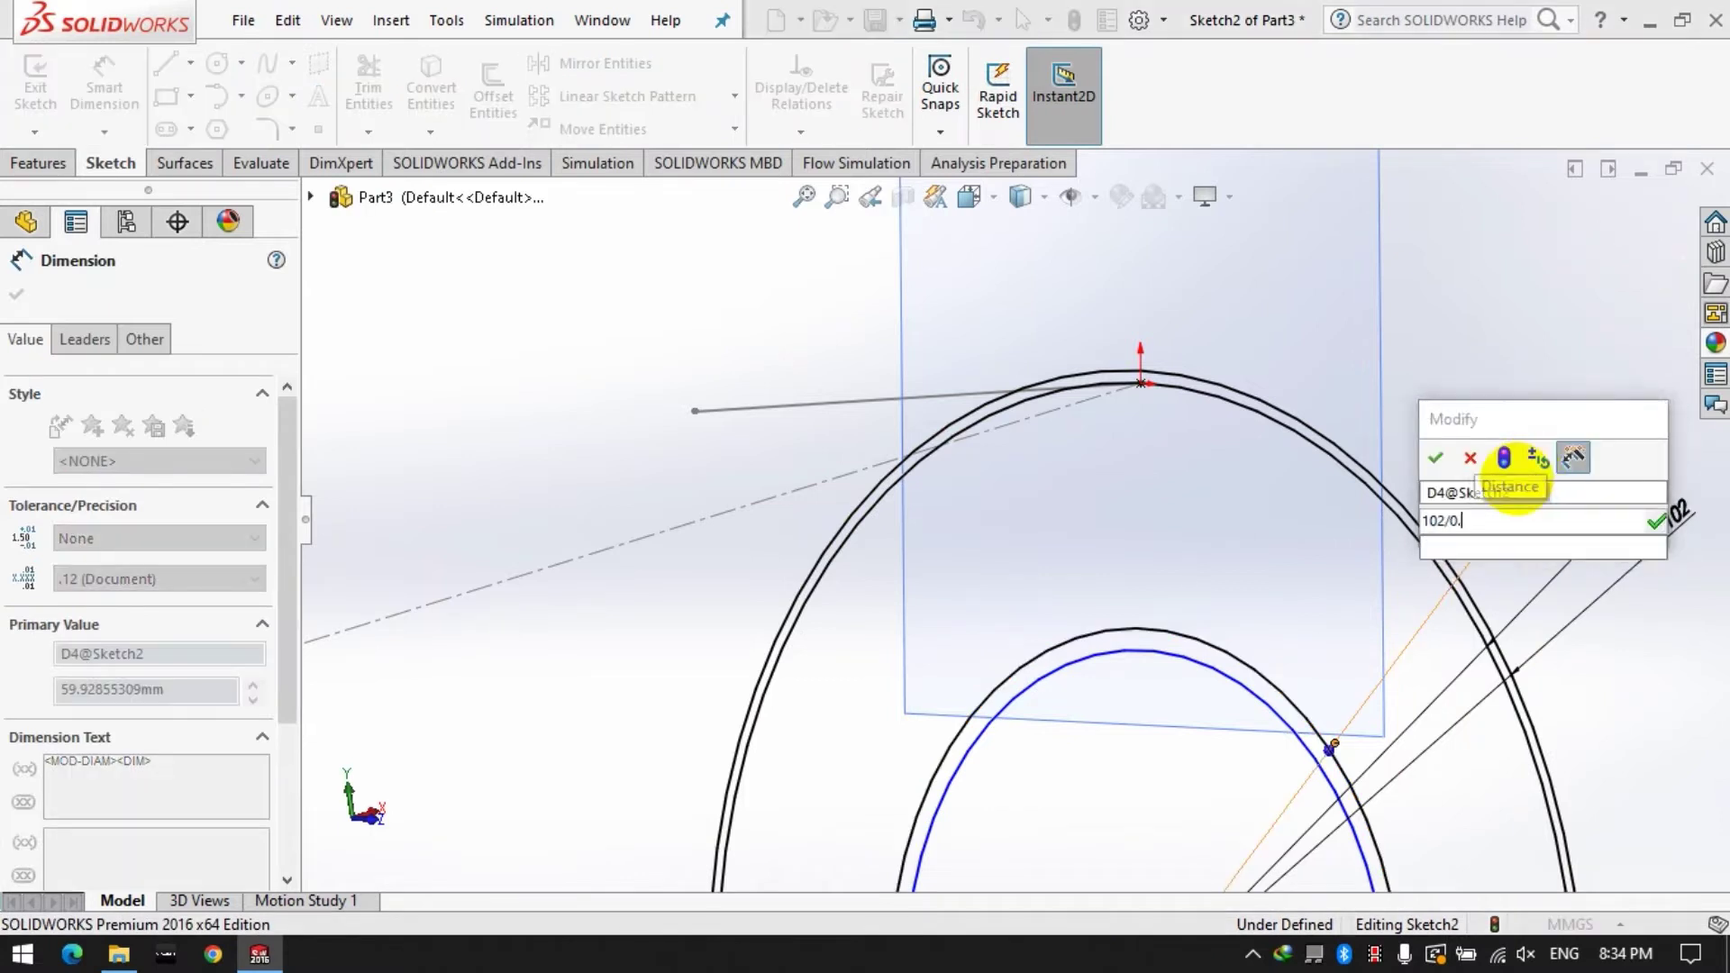
key(Return)
Dimension the remaining innermost circle's diameter as 108.51/0.94 mm.
click(1282, 712)
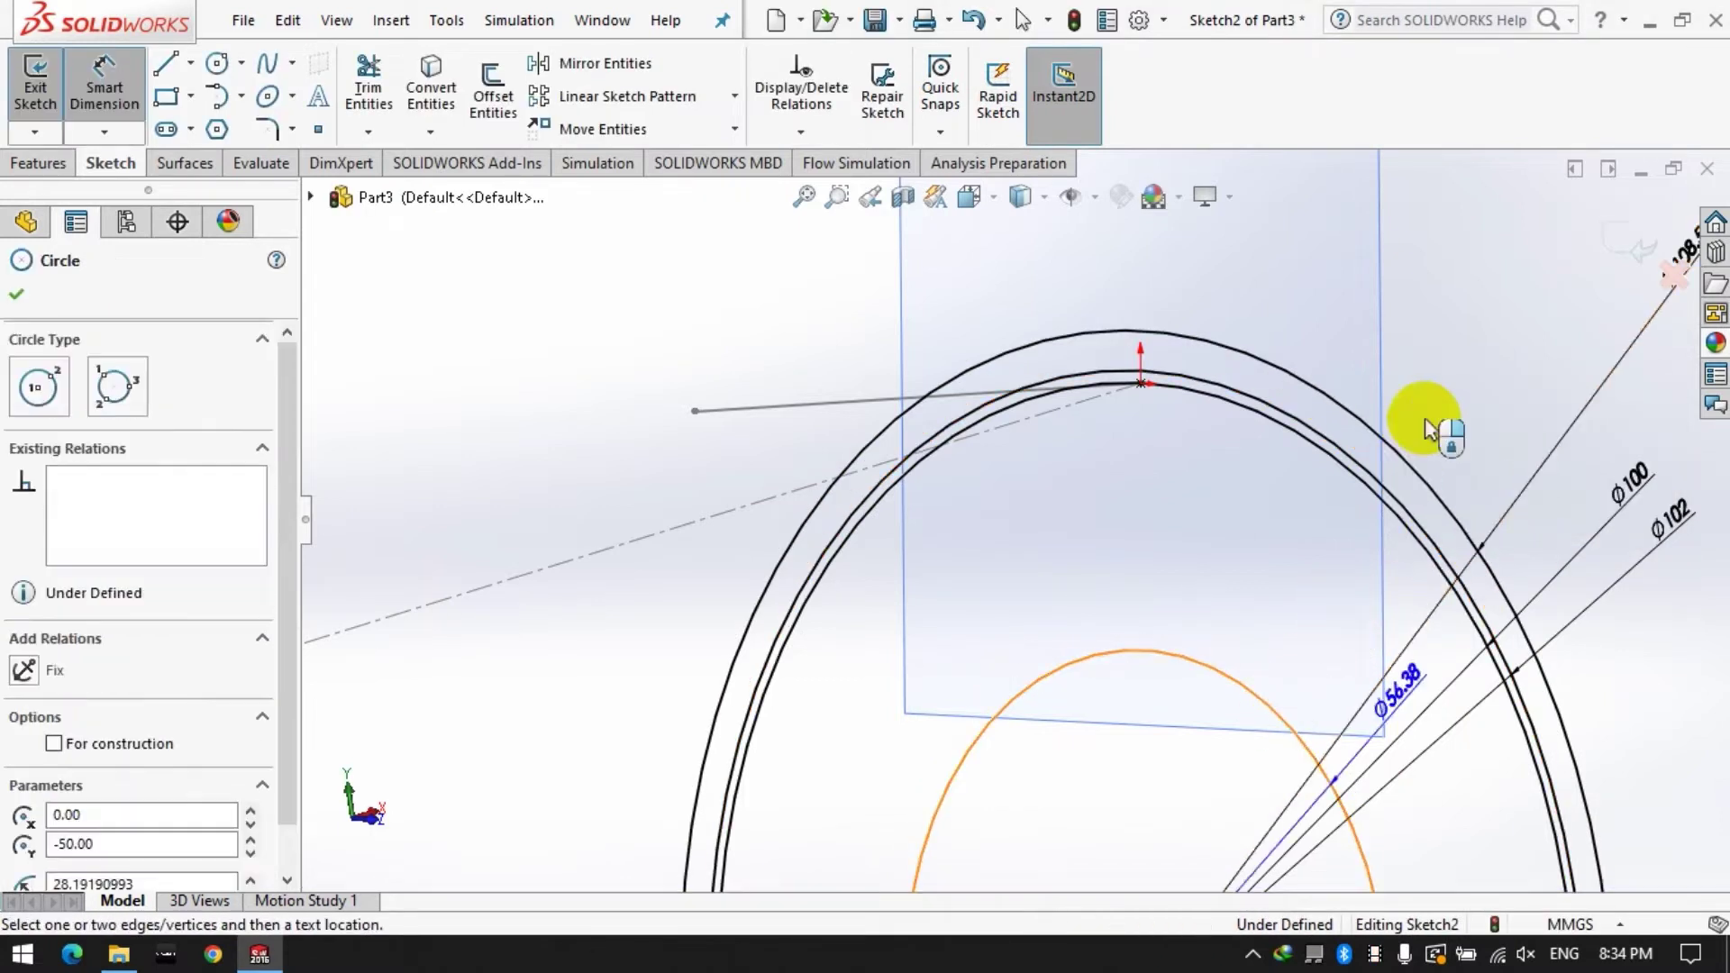
click(1469, 397)
scroll(1423, 574, up, 2)
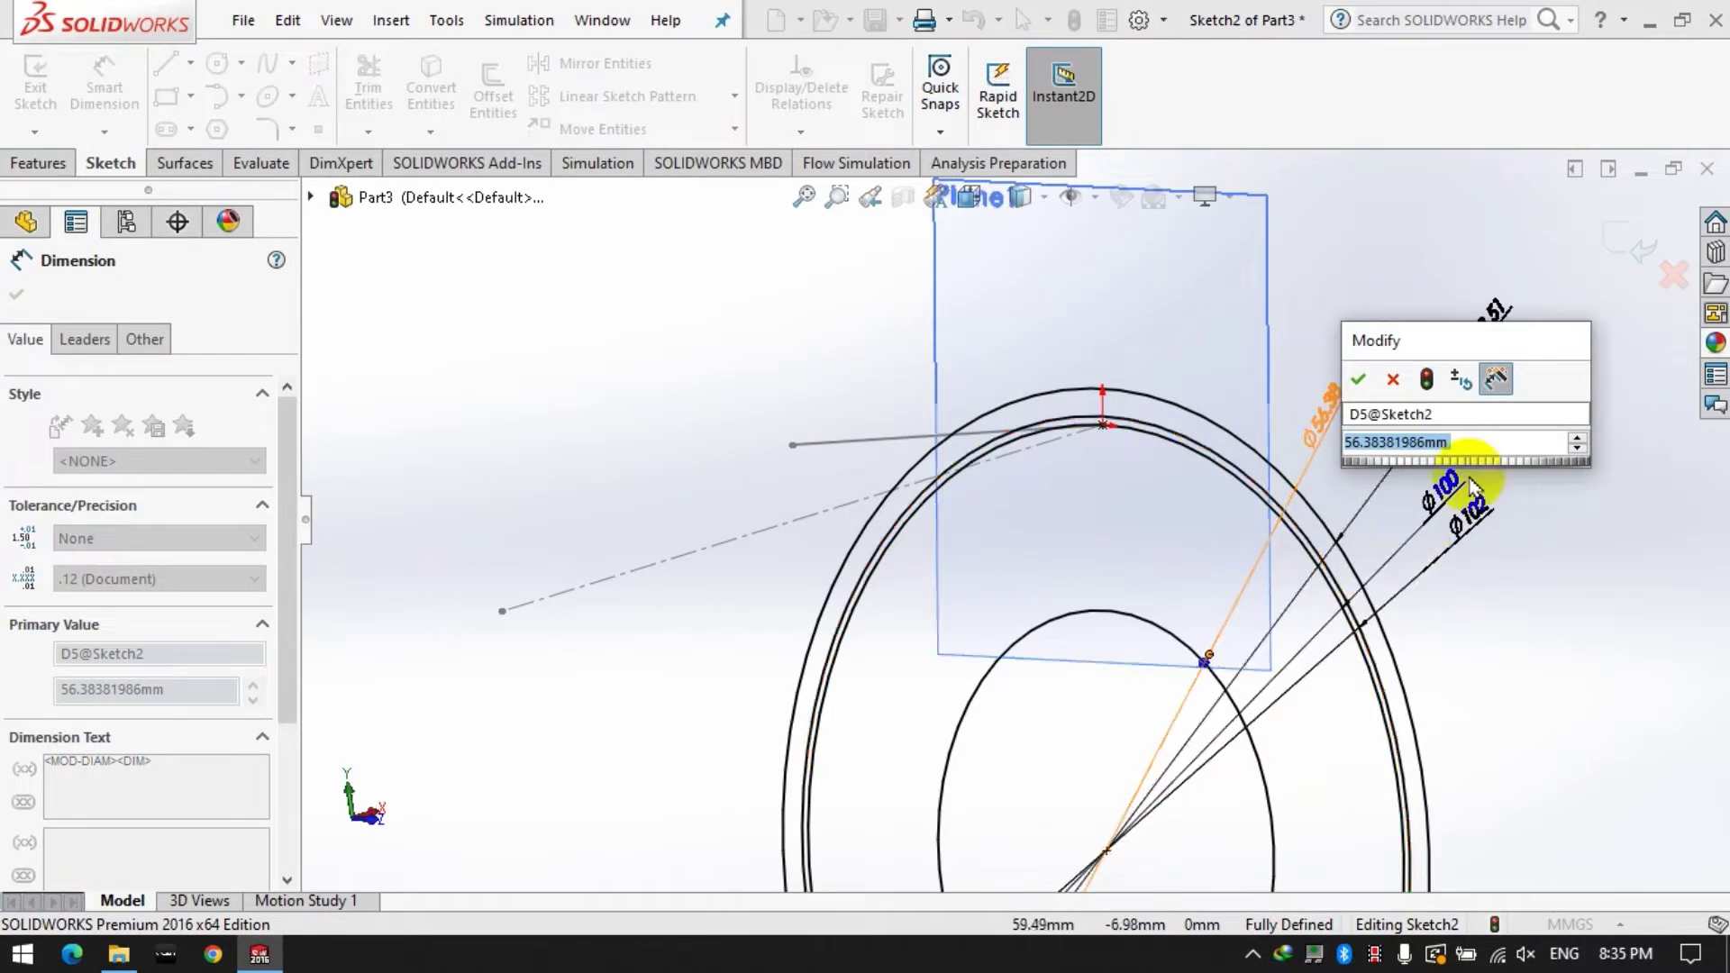
scroll(1481, 474, down, 2)
drag(1434, 359, 1178, 257)
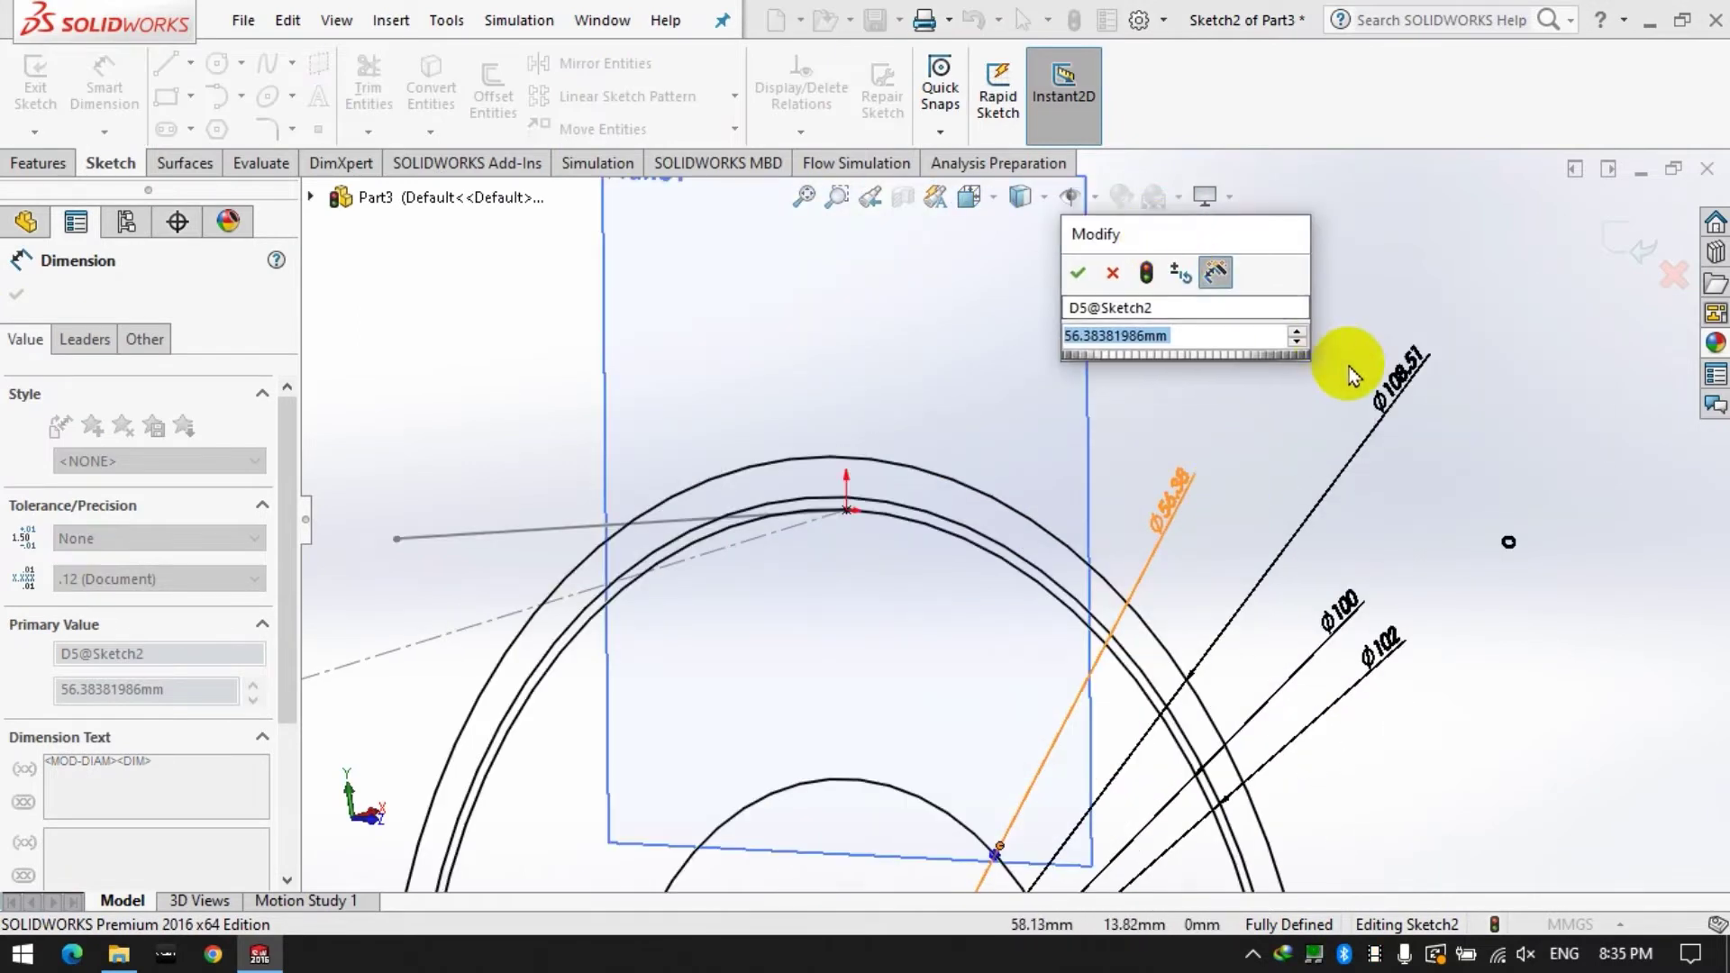
text(108.51/)
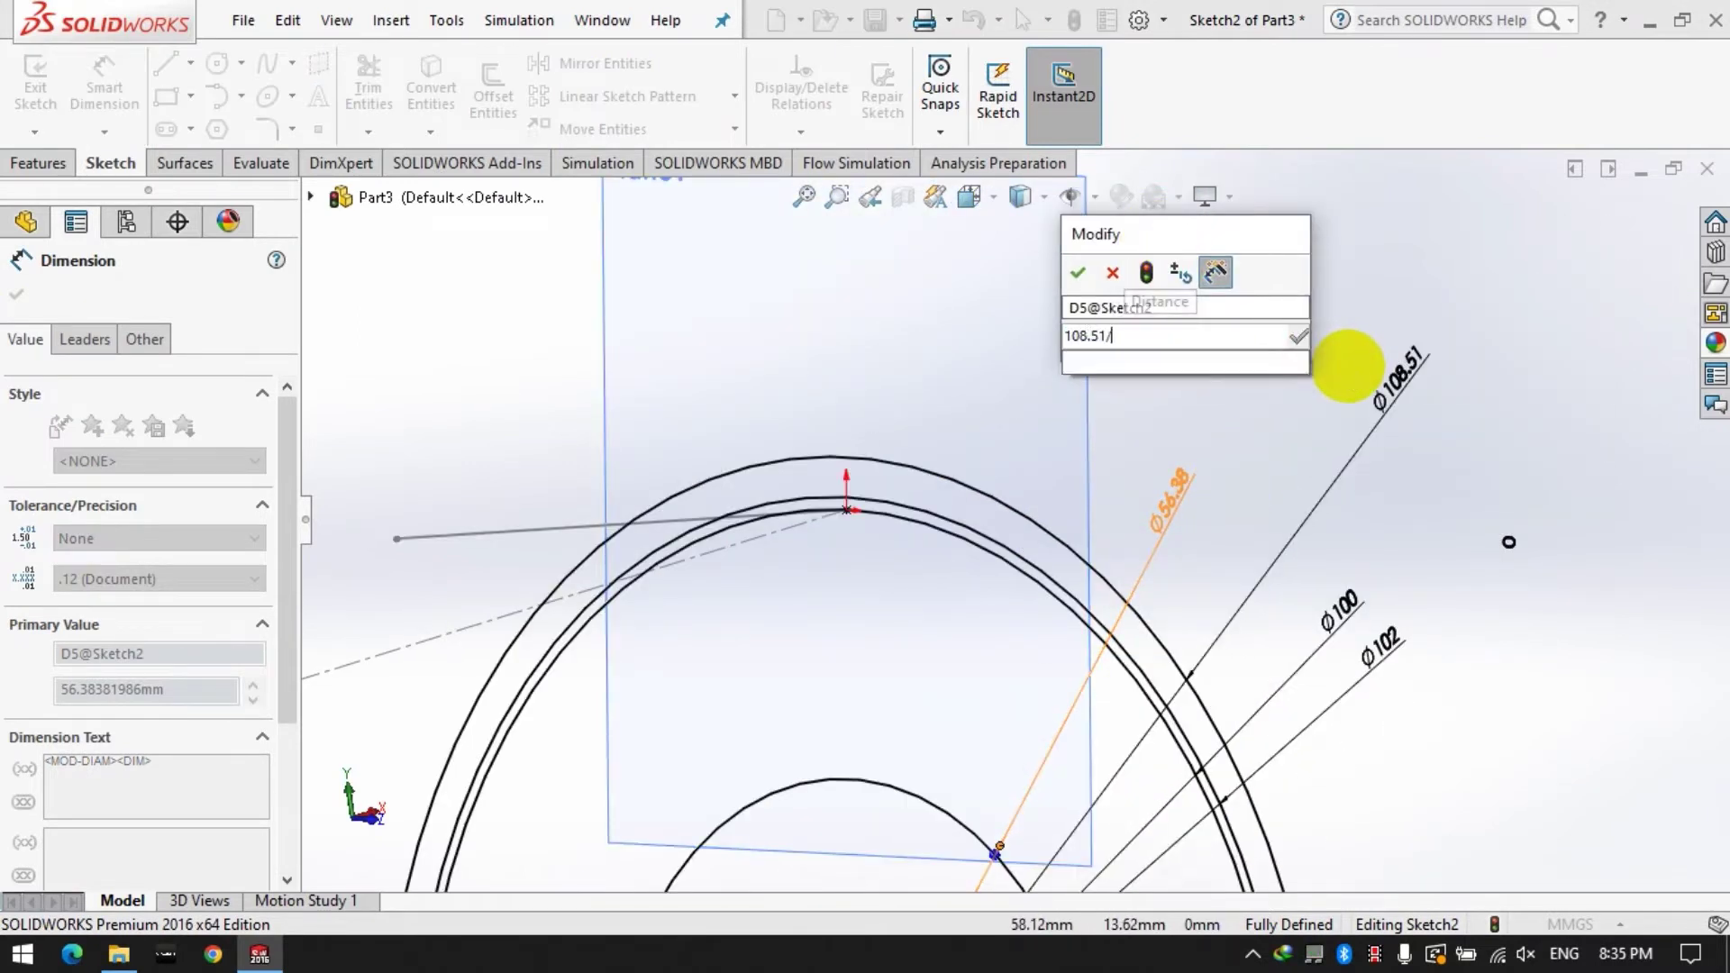
text(0.94)
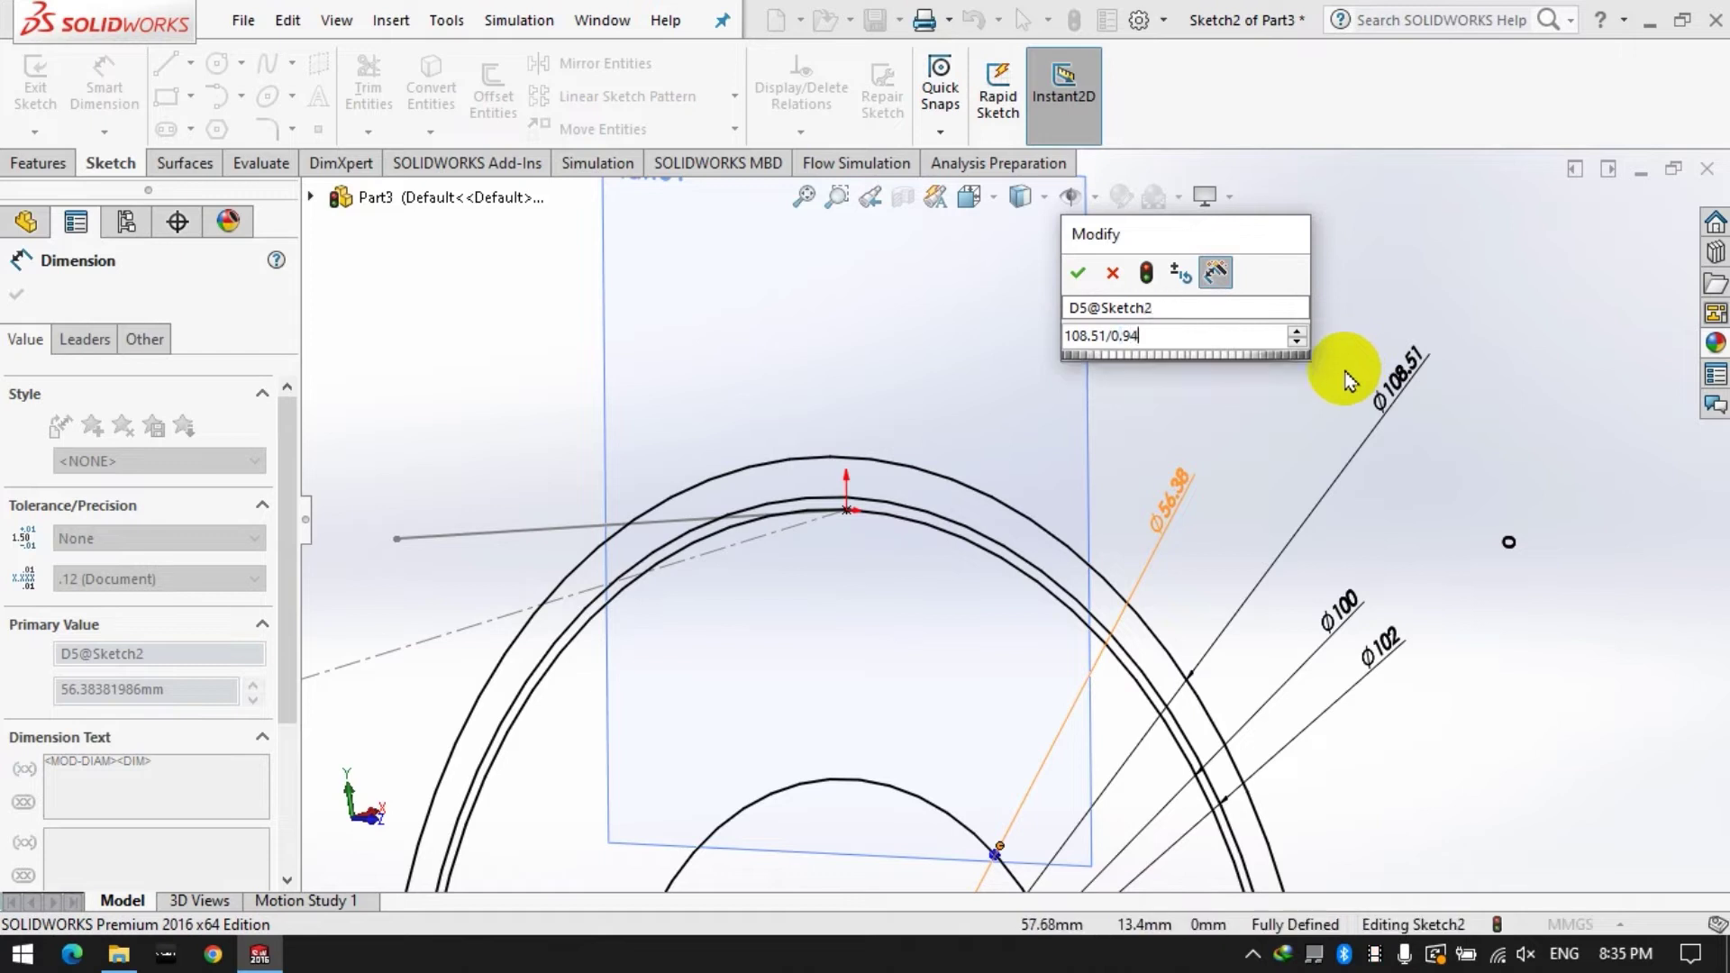
key(Return)
Sketch a vertical centerline from the circles' common centre through the origin to beyond the outermost circle, viewing the sketch face-on.
click(973, 197)
click(1111, 341)
click(191, 64)
click(198, 126)
click(975, 532)
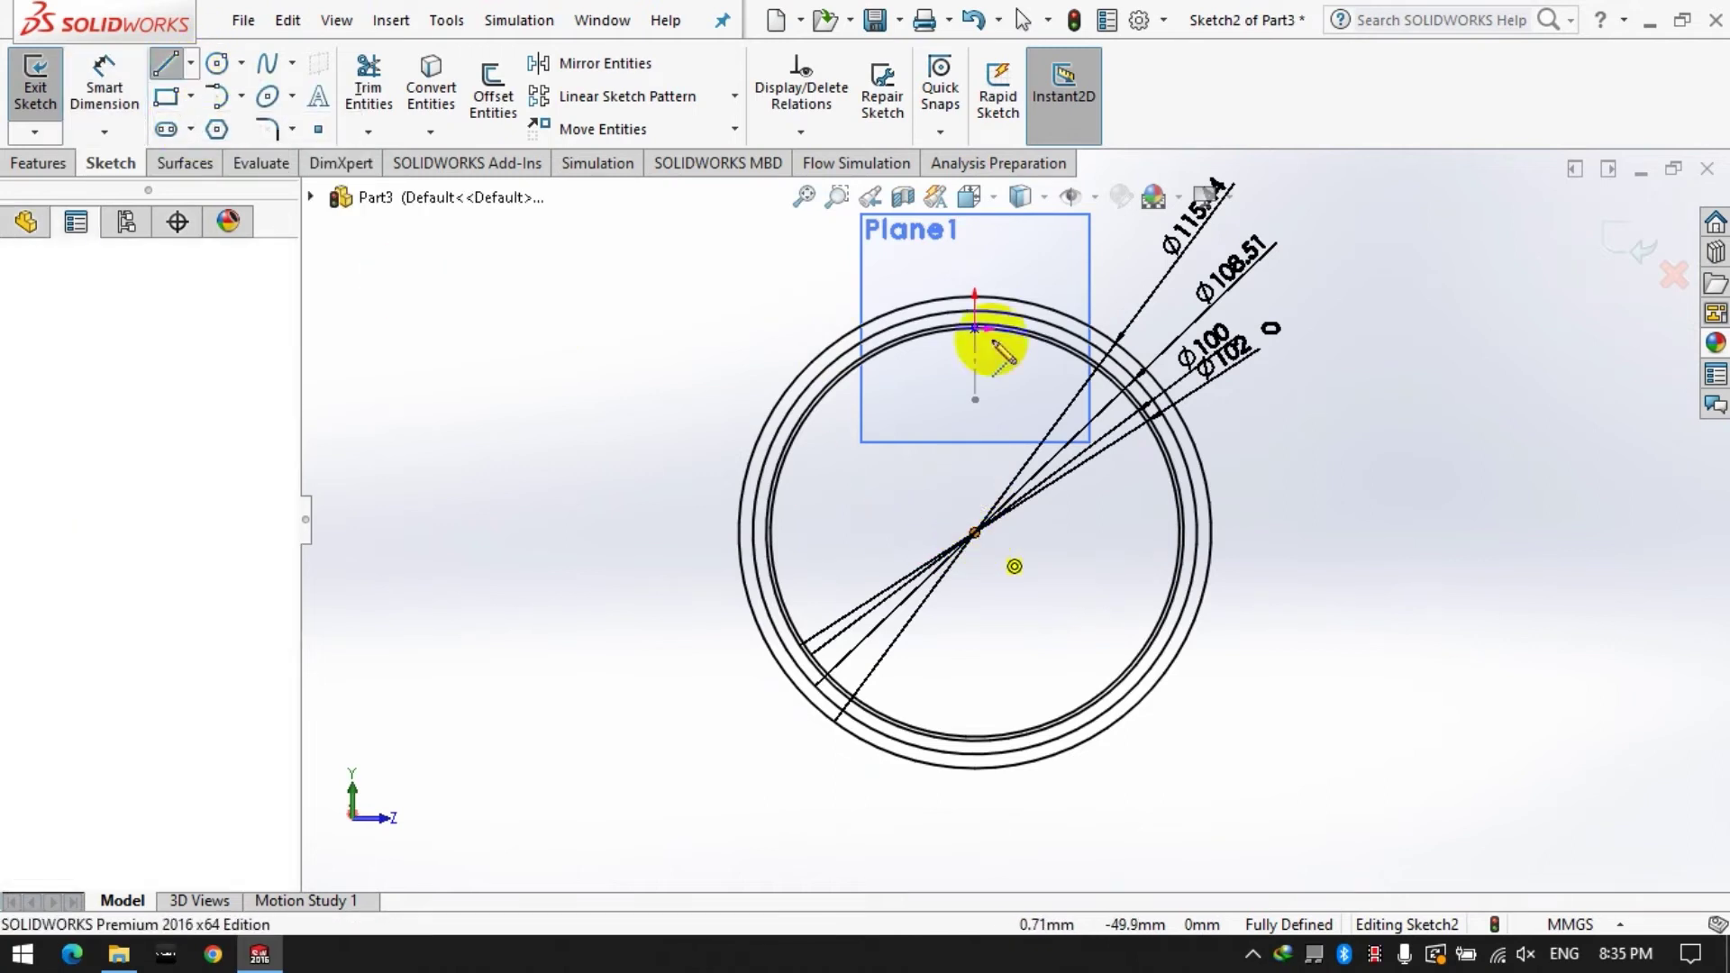
click(976, 328)
click(975, 252)
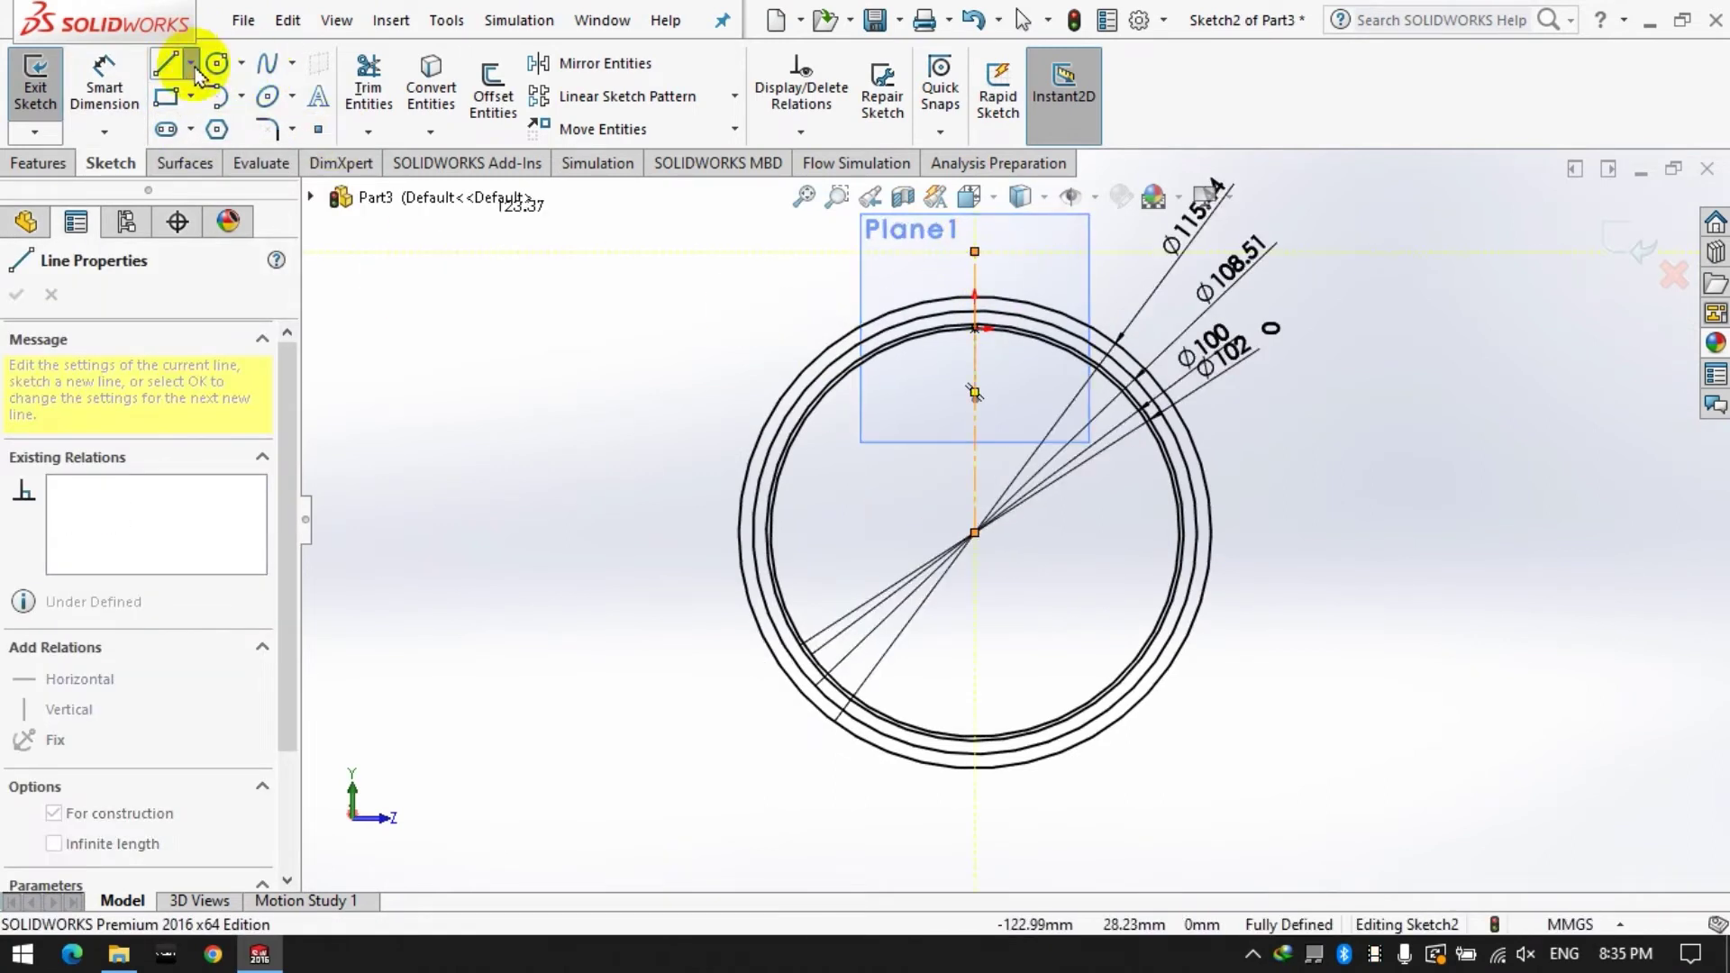
Sketch two slanted lines from the circles' centre beyond the outer circle, one on each side of the centerline.
click(166, 64)
scroll(1013, 396, down, 2)
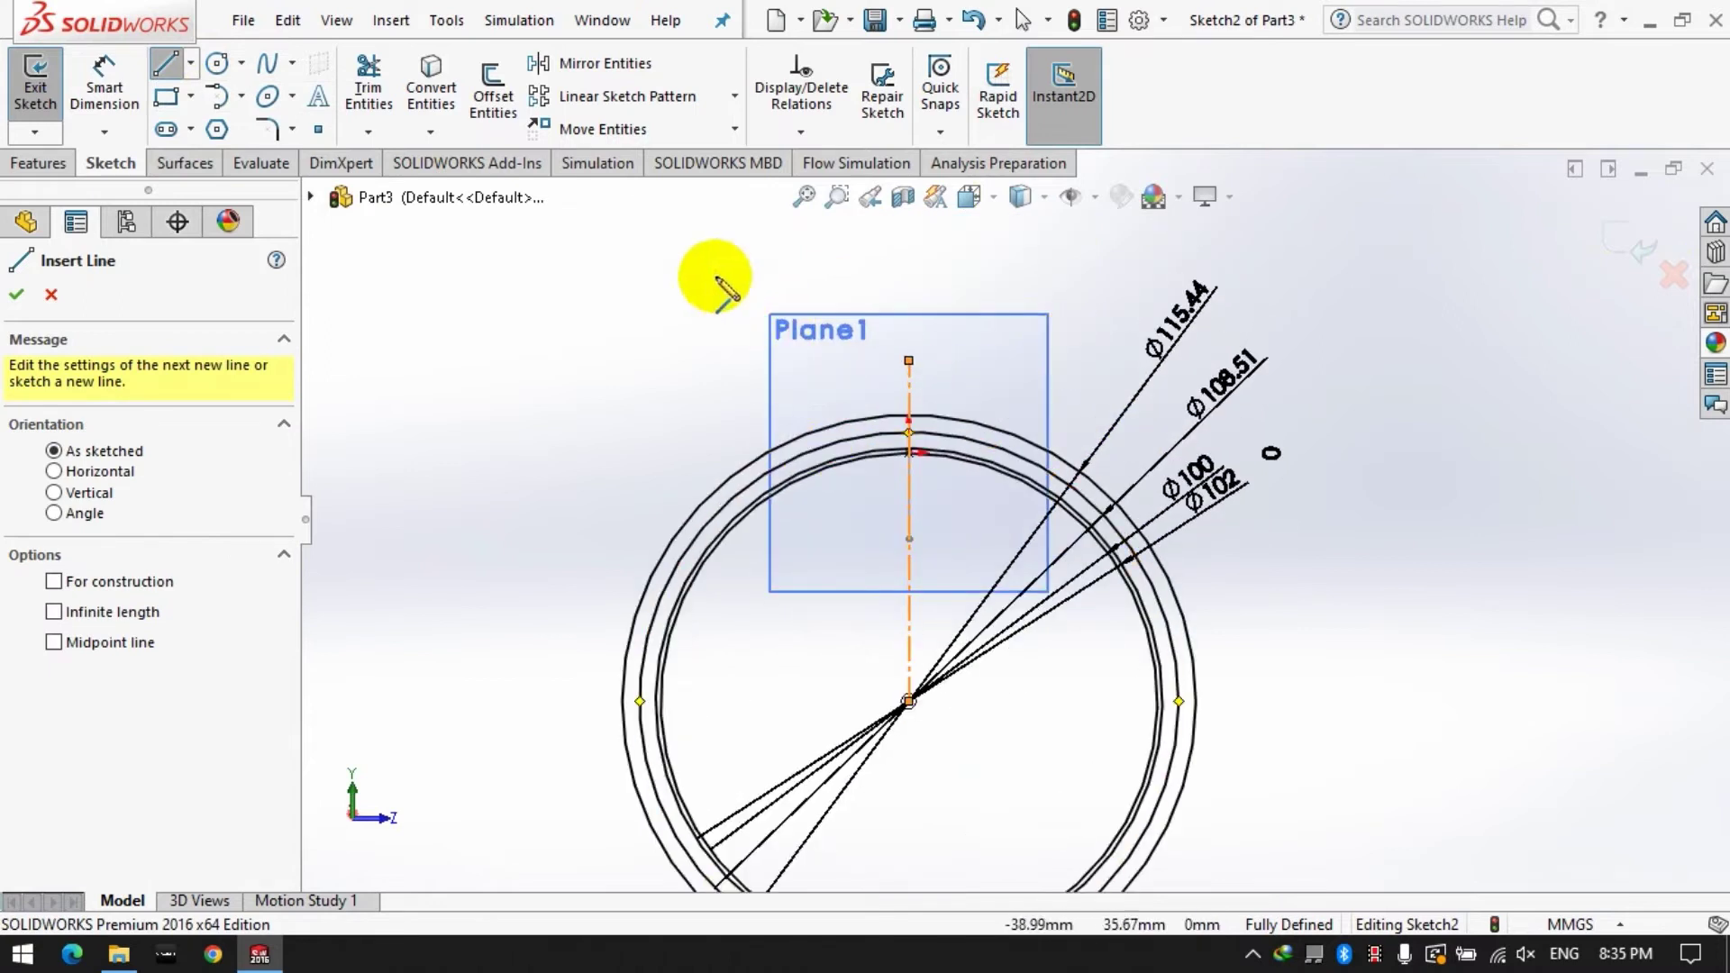
click(717, 276)
click(908, 701)
click(1079, 339)
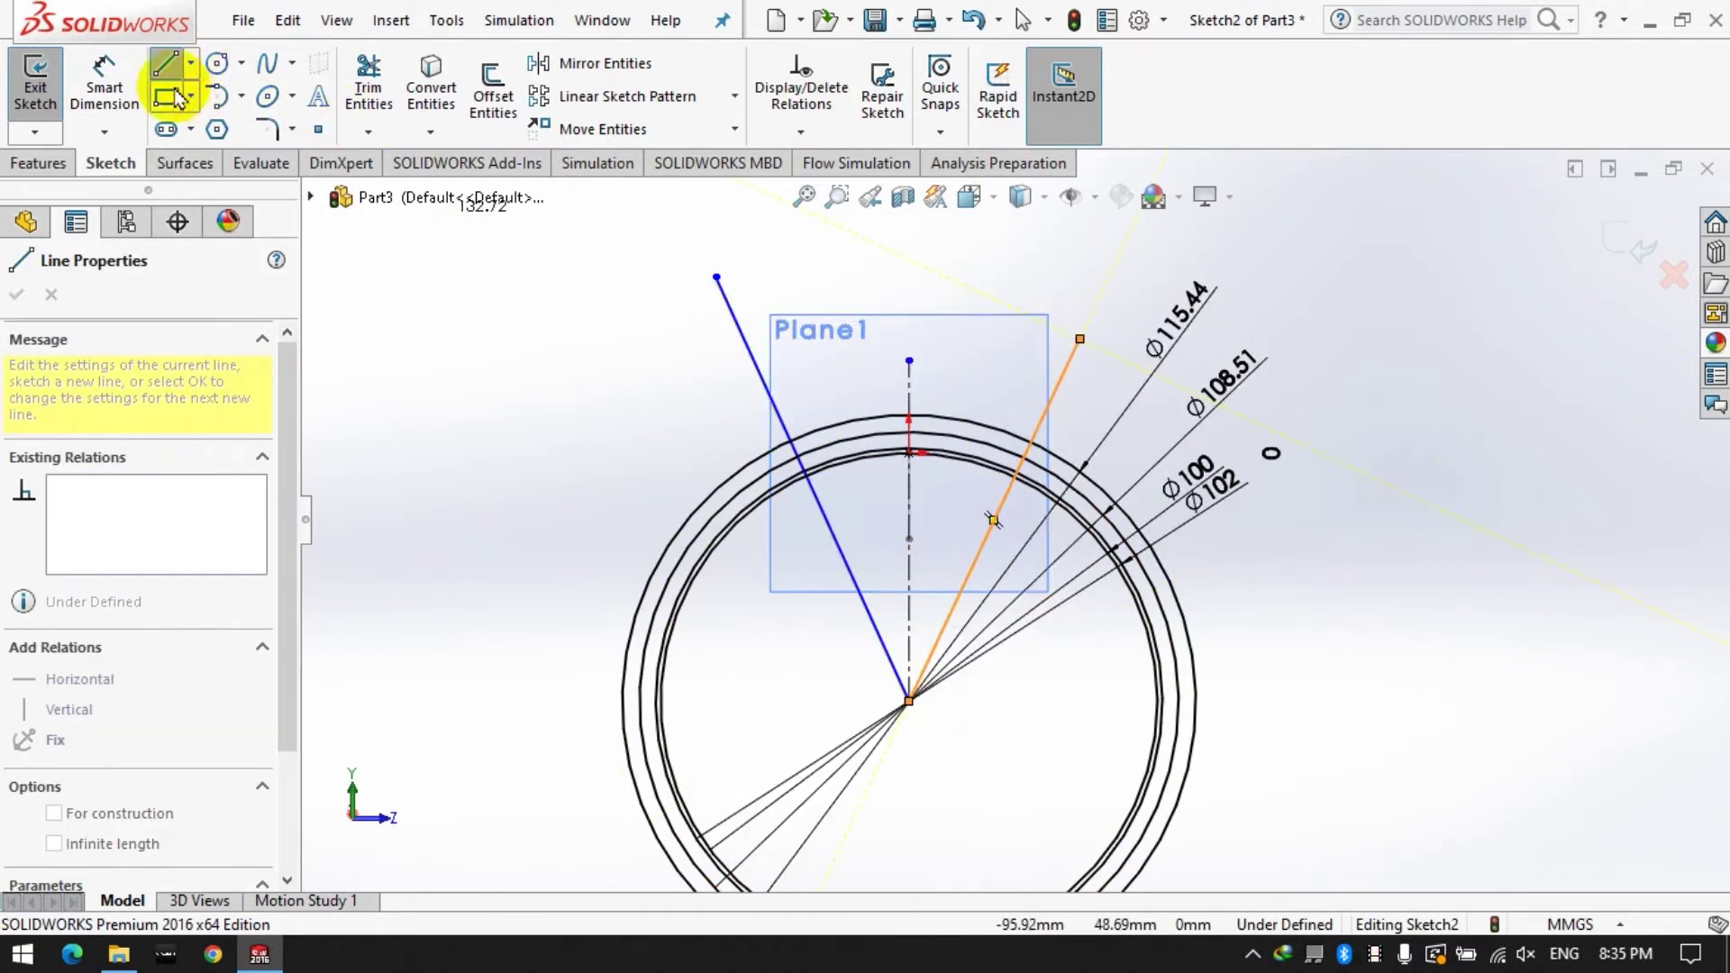
Dimension the angle between the left slanted line and the vertical centerline as 90/36 degrees.
click(104, 88)
click(759, 374)
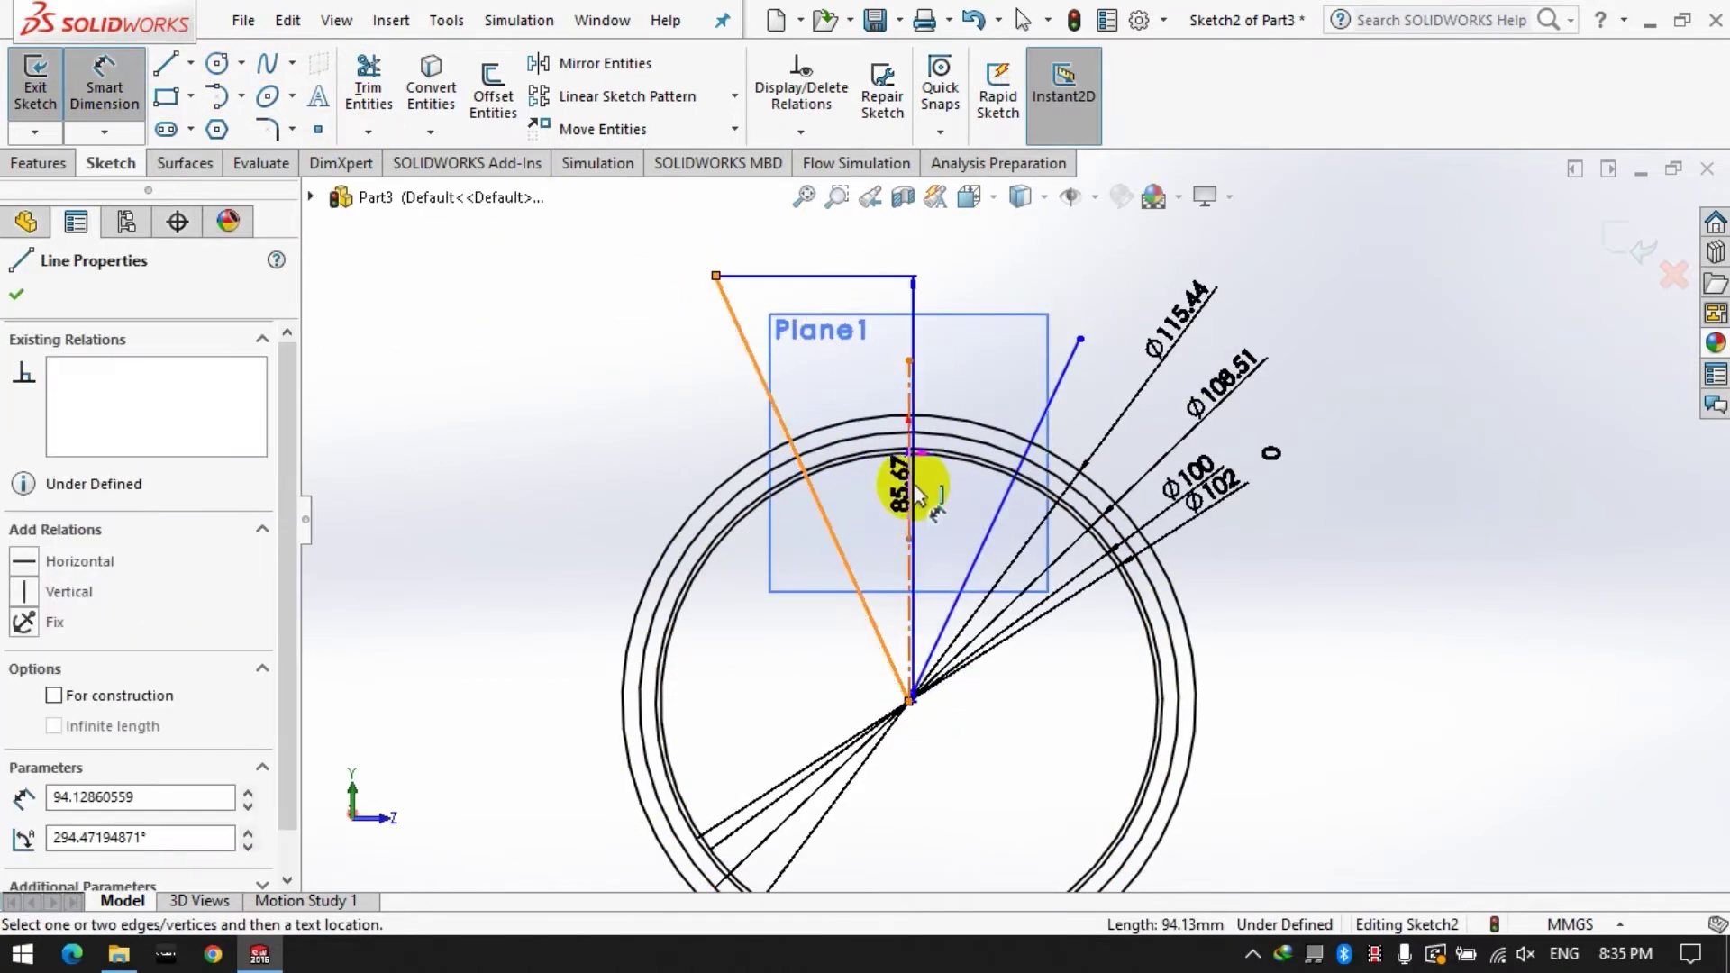
click(910, 486)
click(803, 326)
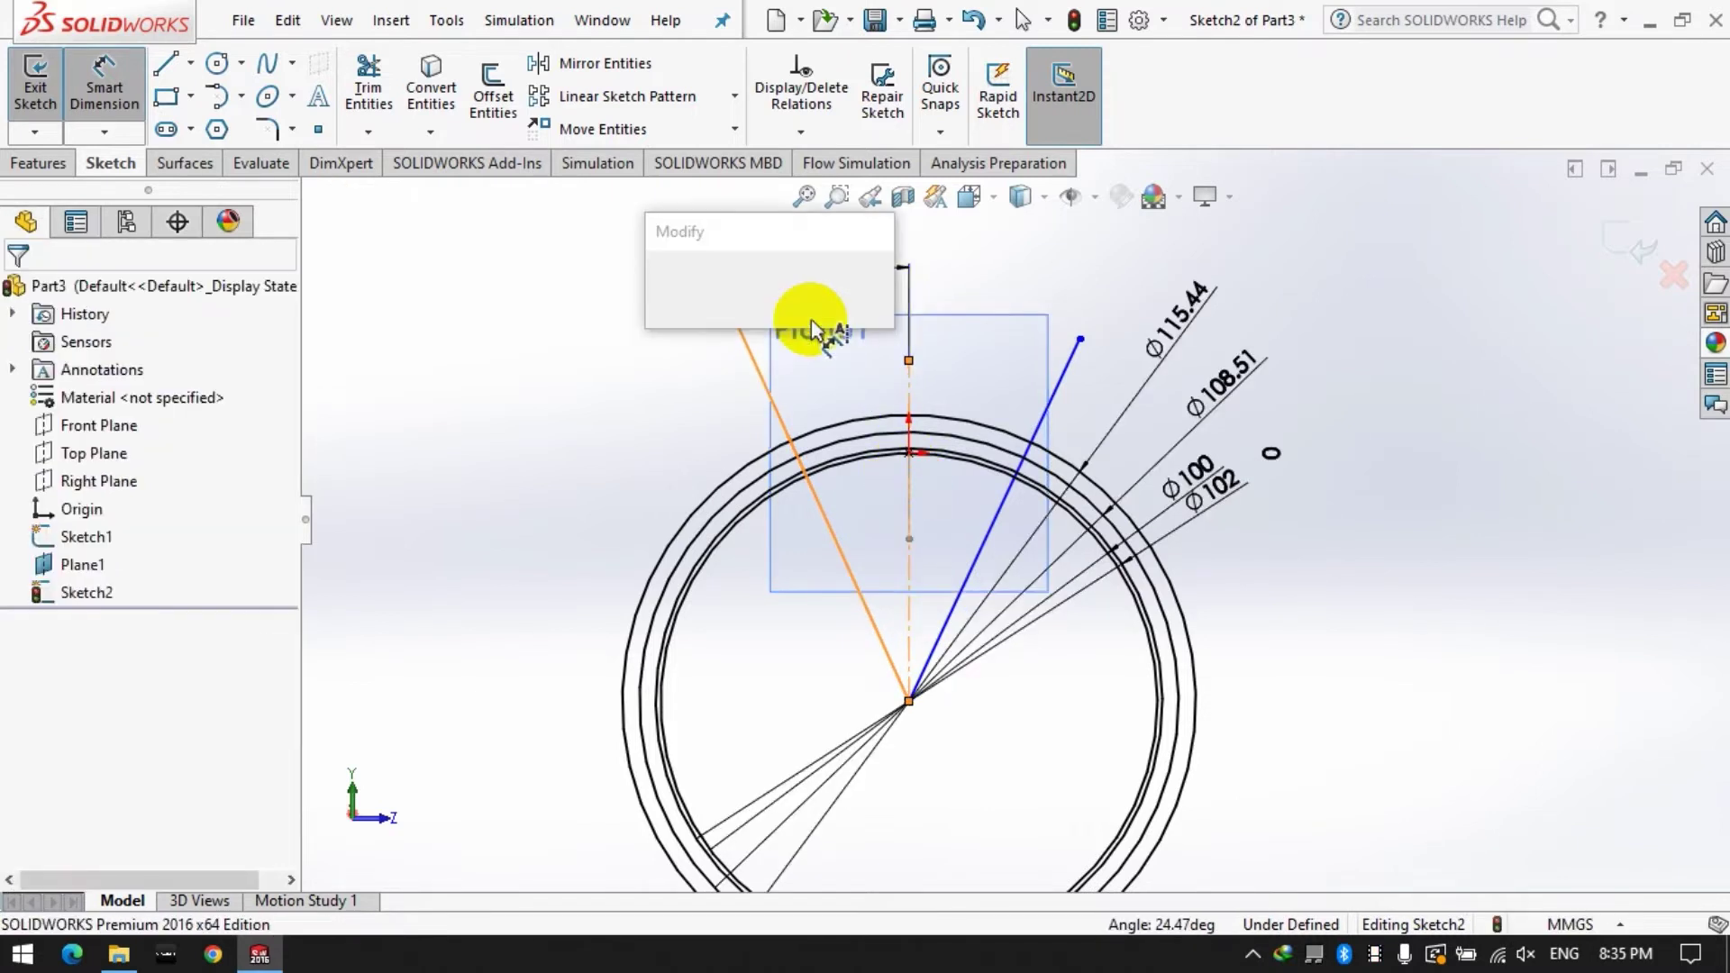
text(90/)
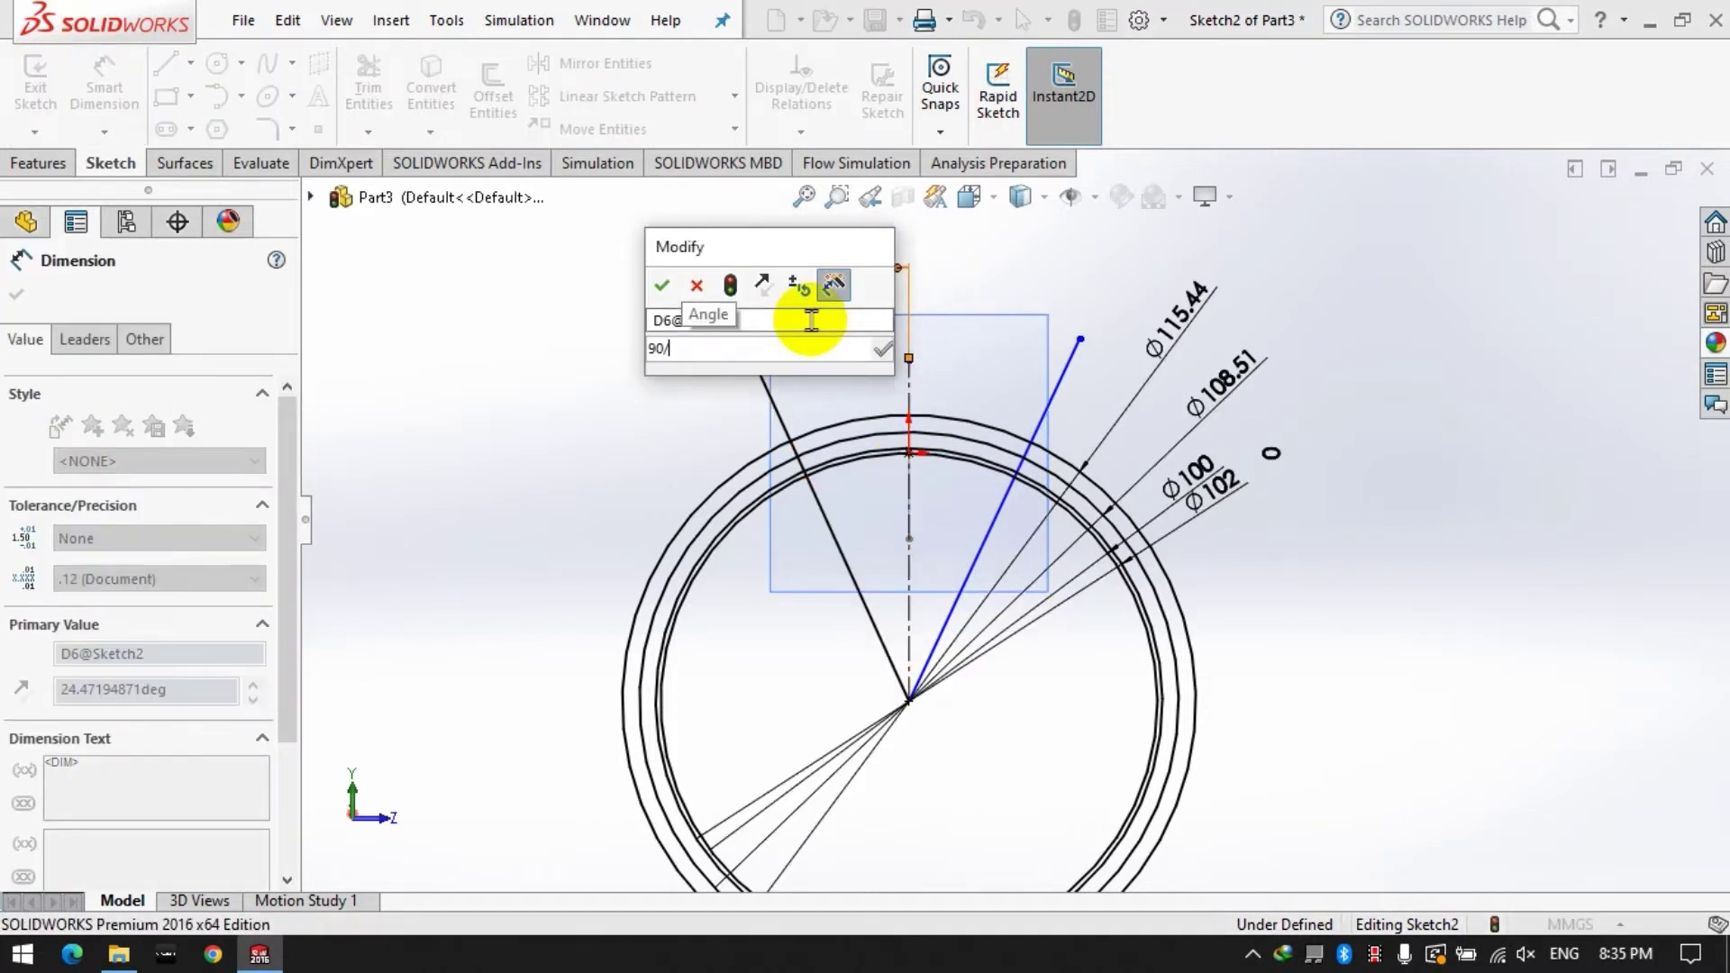
text(36)
key(Return)
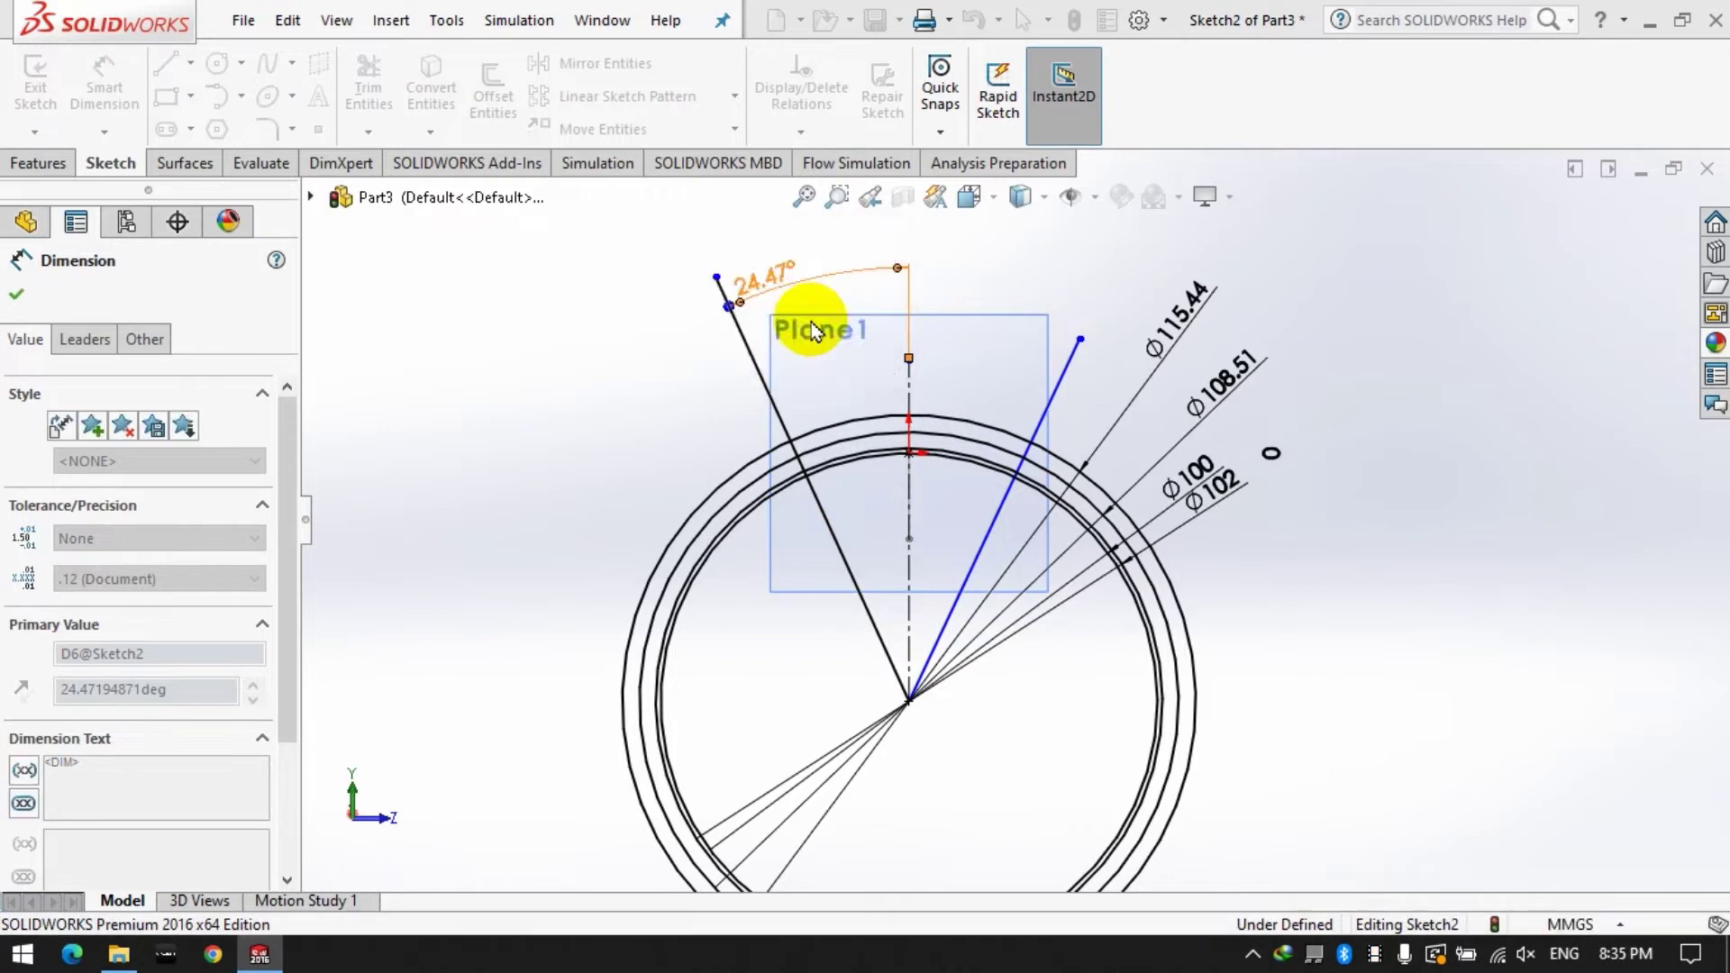
Dimension the angle between the two slanted lines as 20 degrees.
click(944, 288)
click(900, 311)
click(1091, 360)
click(1000, 347)
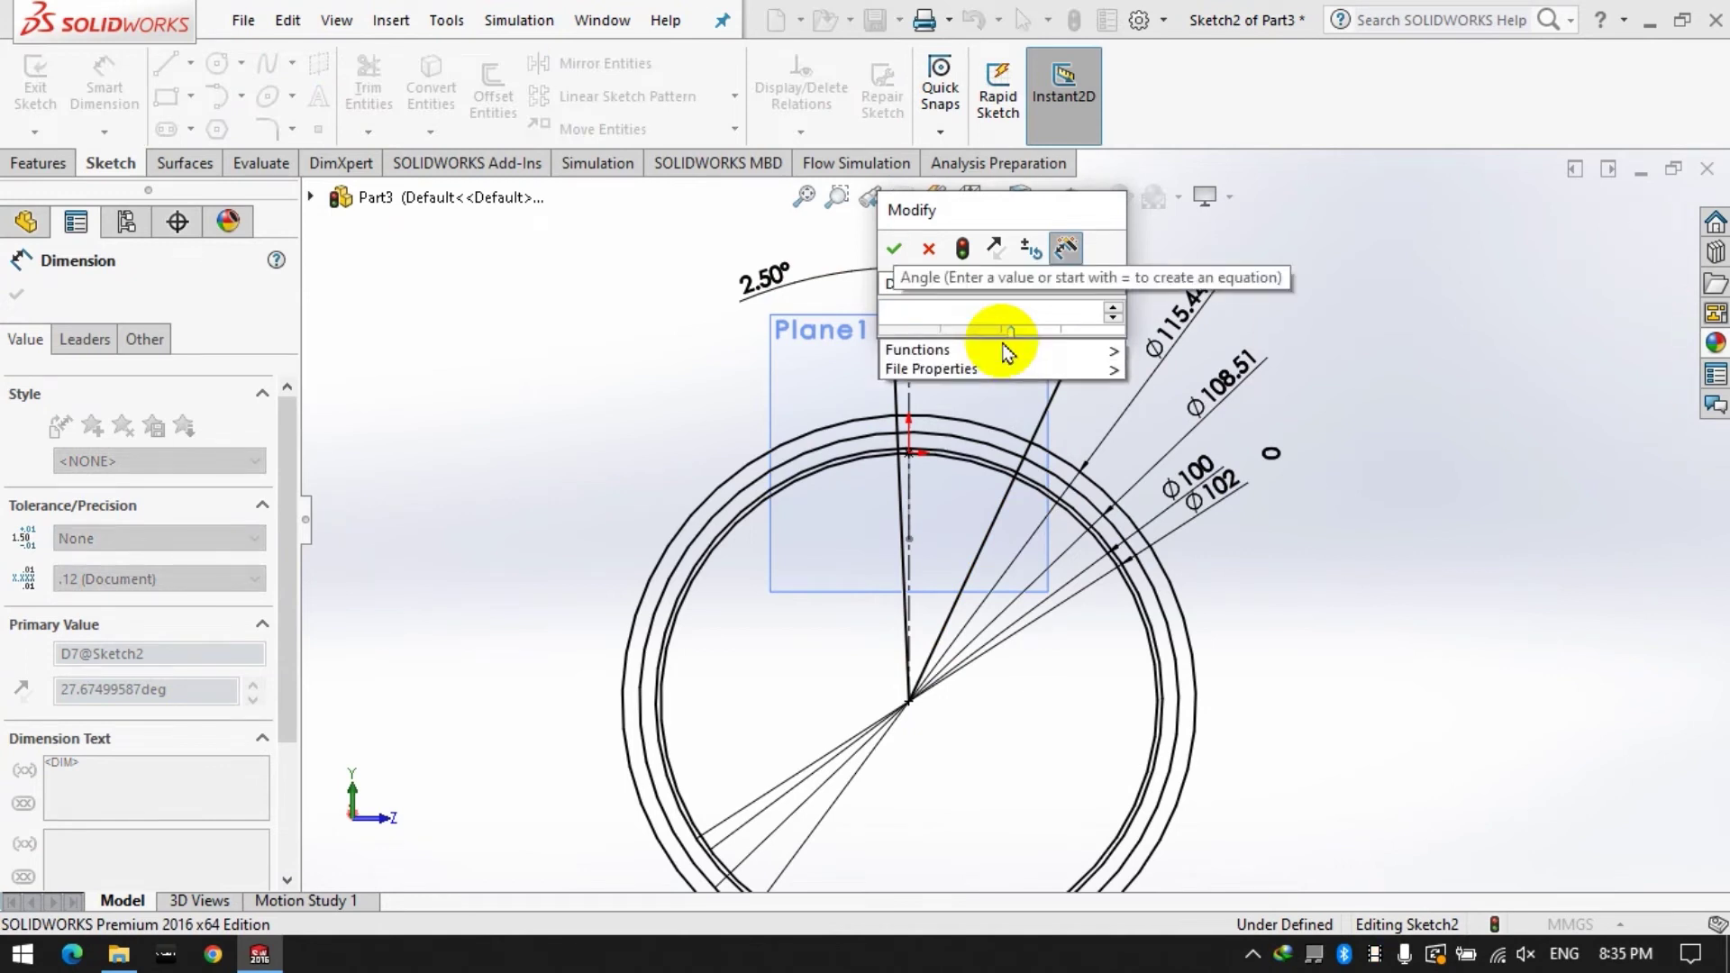
key(BackSpace)
key(BackSpace)
text(20)
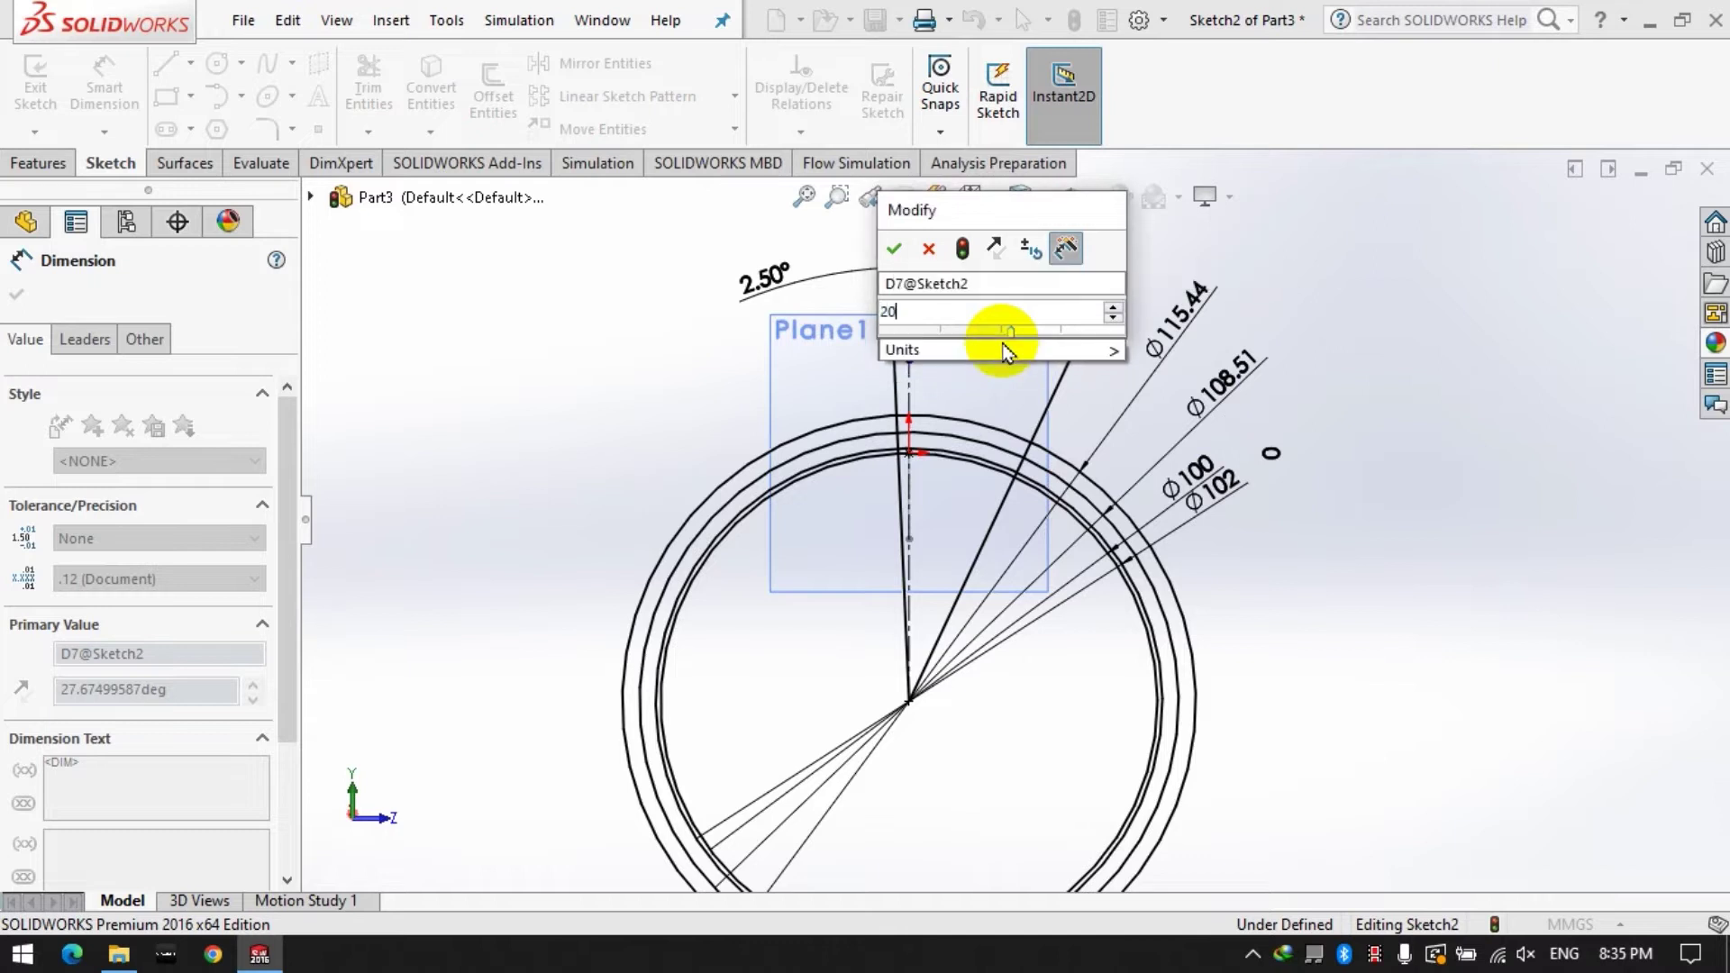
key(Return)
Change the angle between the left slanted line and the centerline to 90/24 degrees.
double_click(767, 279)
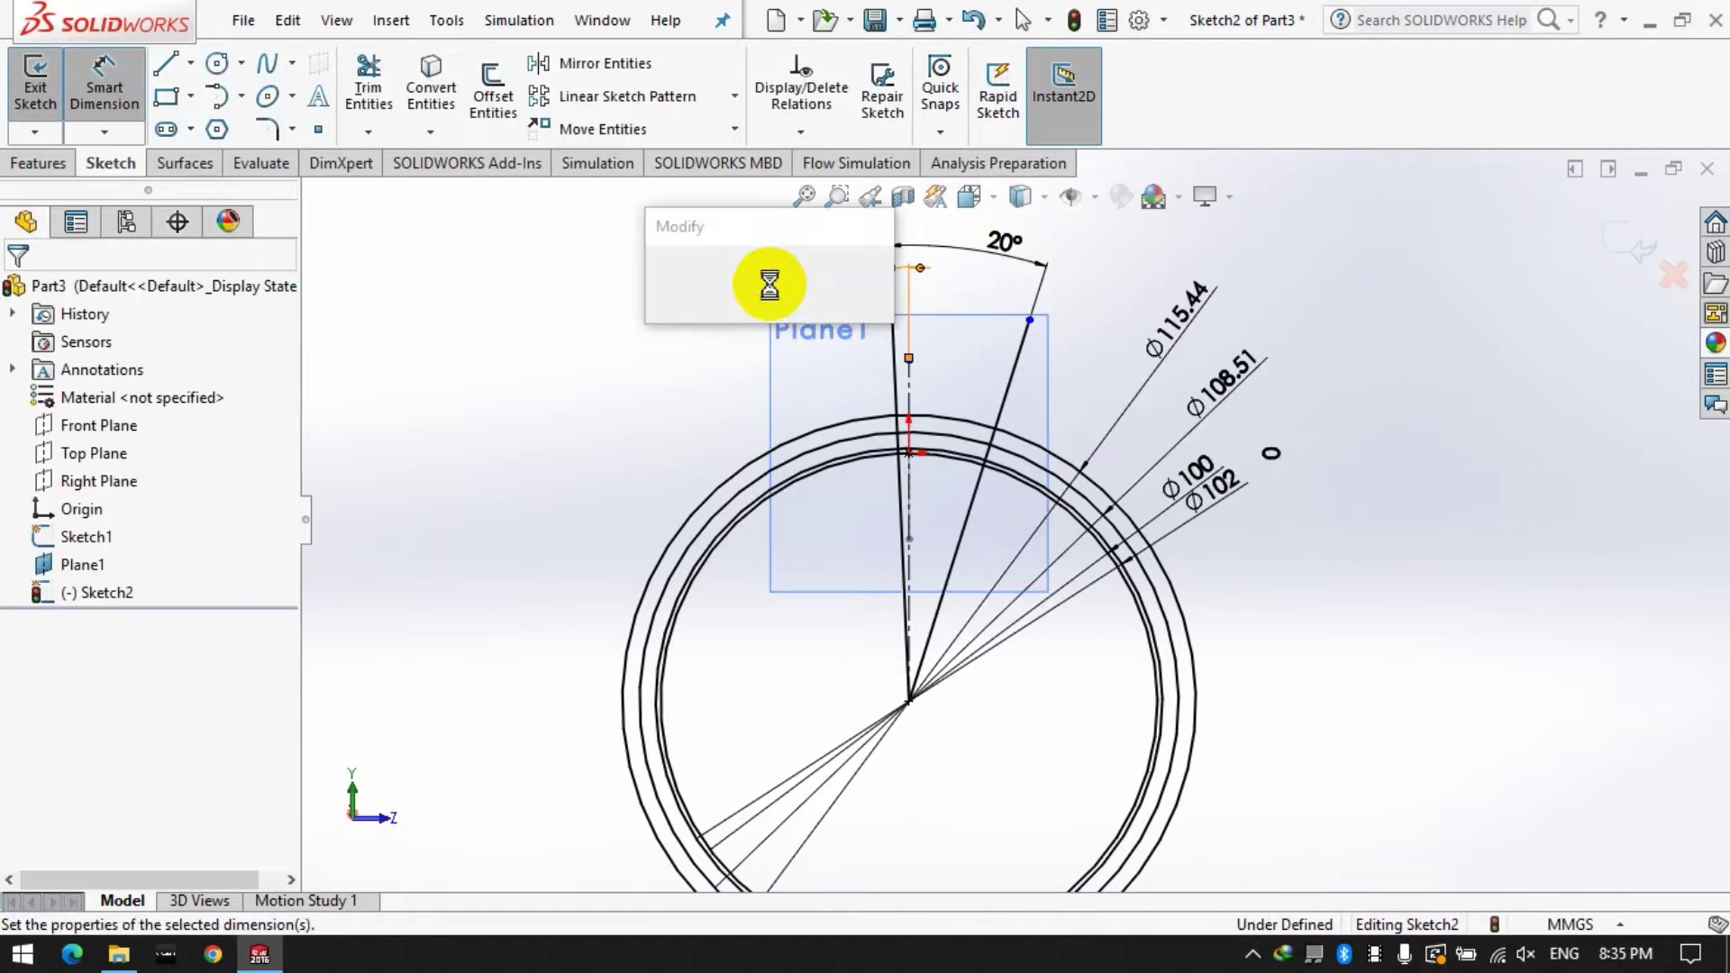
text(90/24)
key(Return)
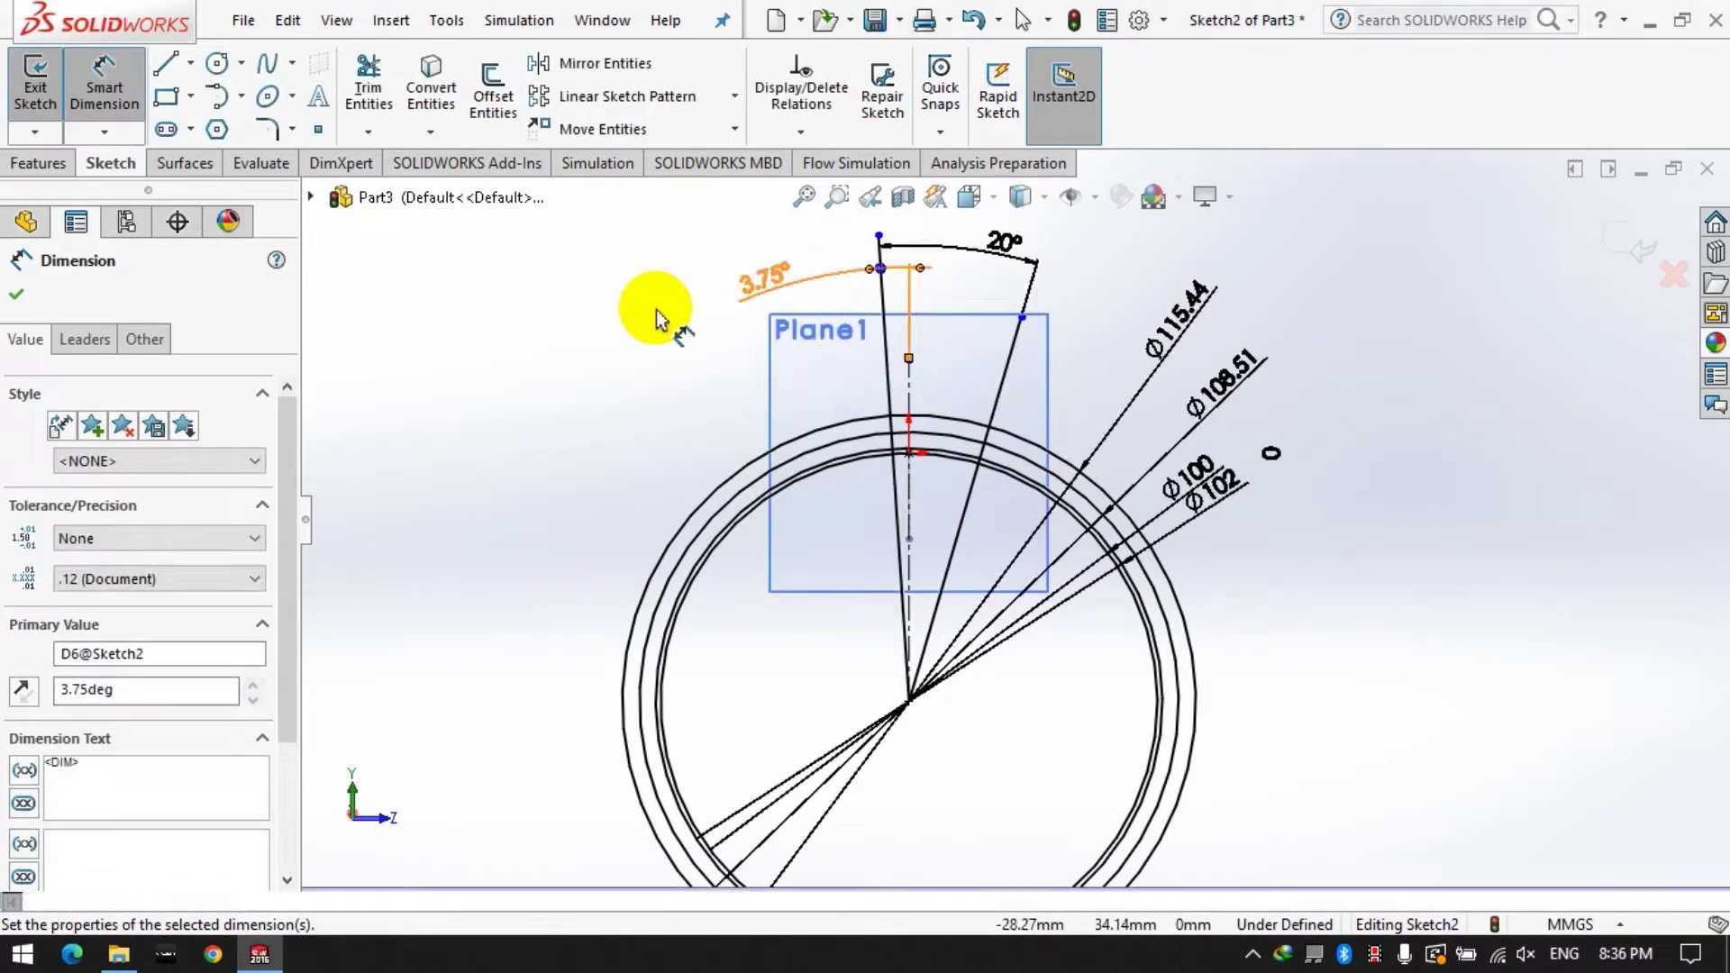
click(641, 321)
Place points where the left line crosses the 108.51 mm circle and where the right line crosses the 102 mm circle.
scroll(976, 332, down, 1)
click(219, 74)
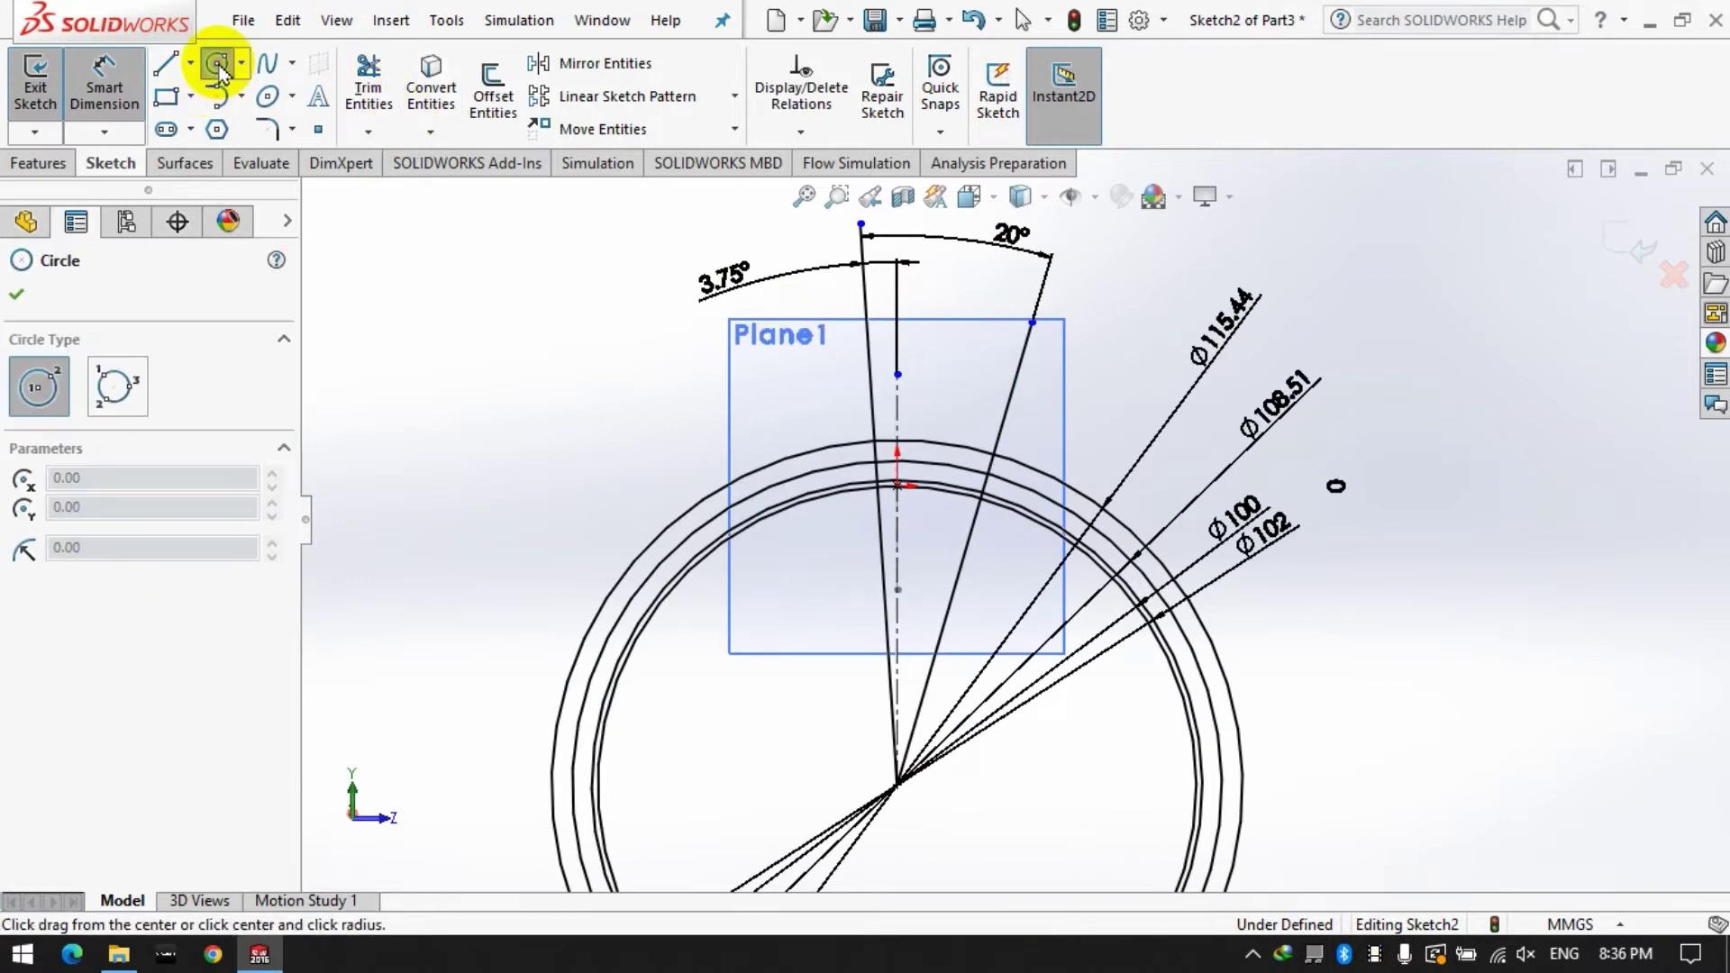
click(318, 129)
scroll(928, 469, down, 3)
scroll(739, 437, down, 1)
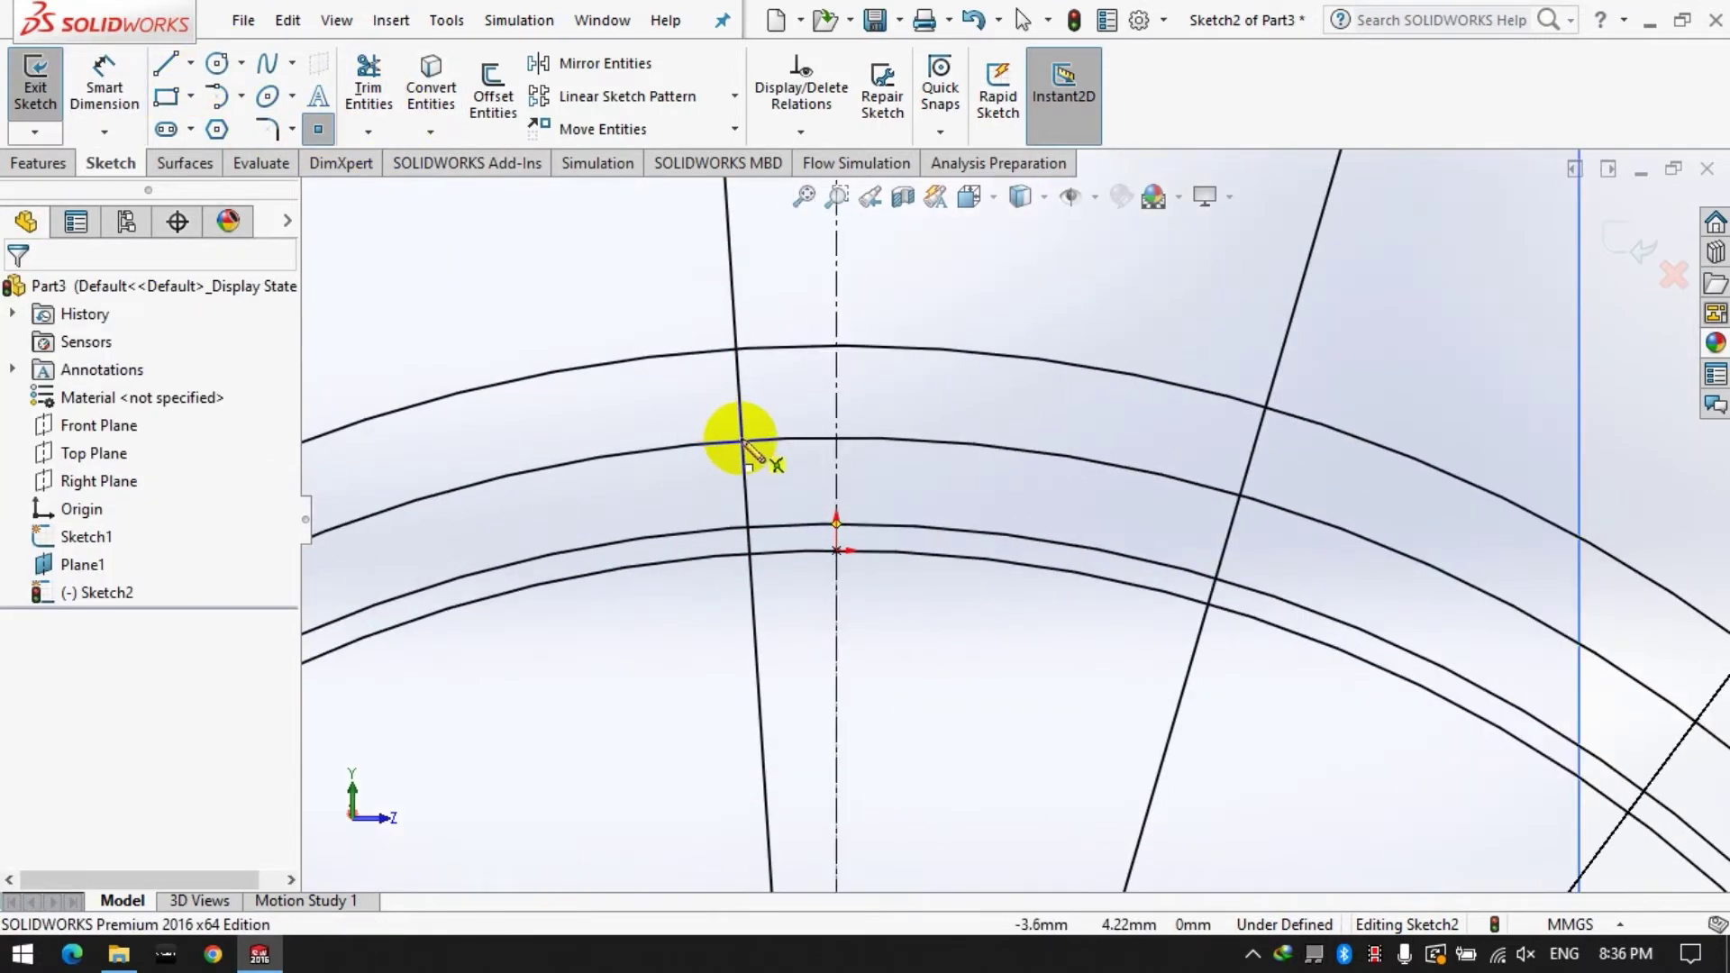
click(742, 441)
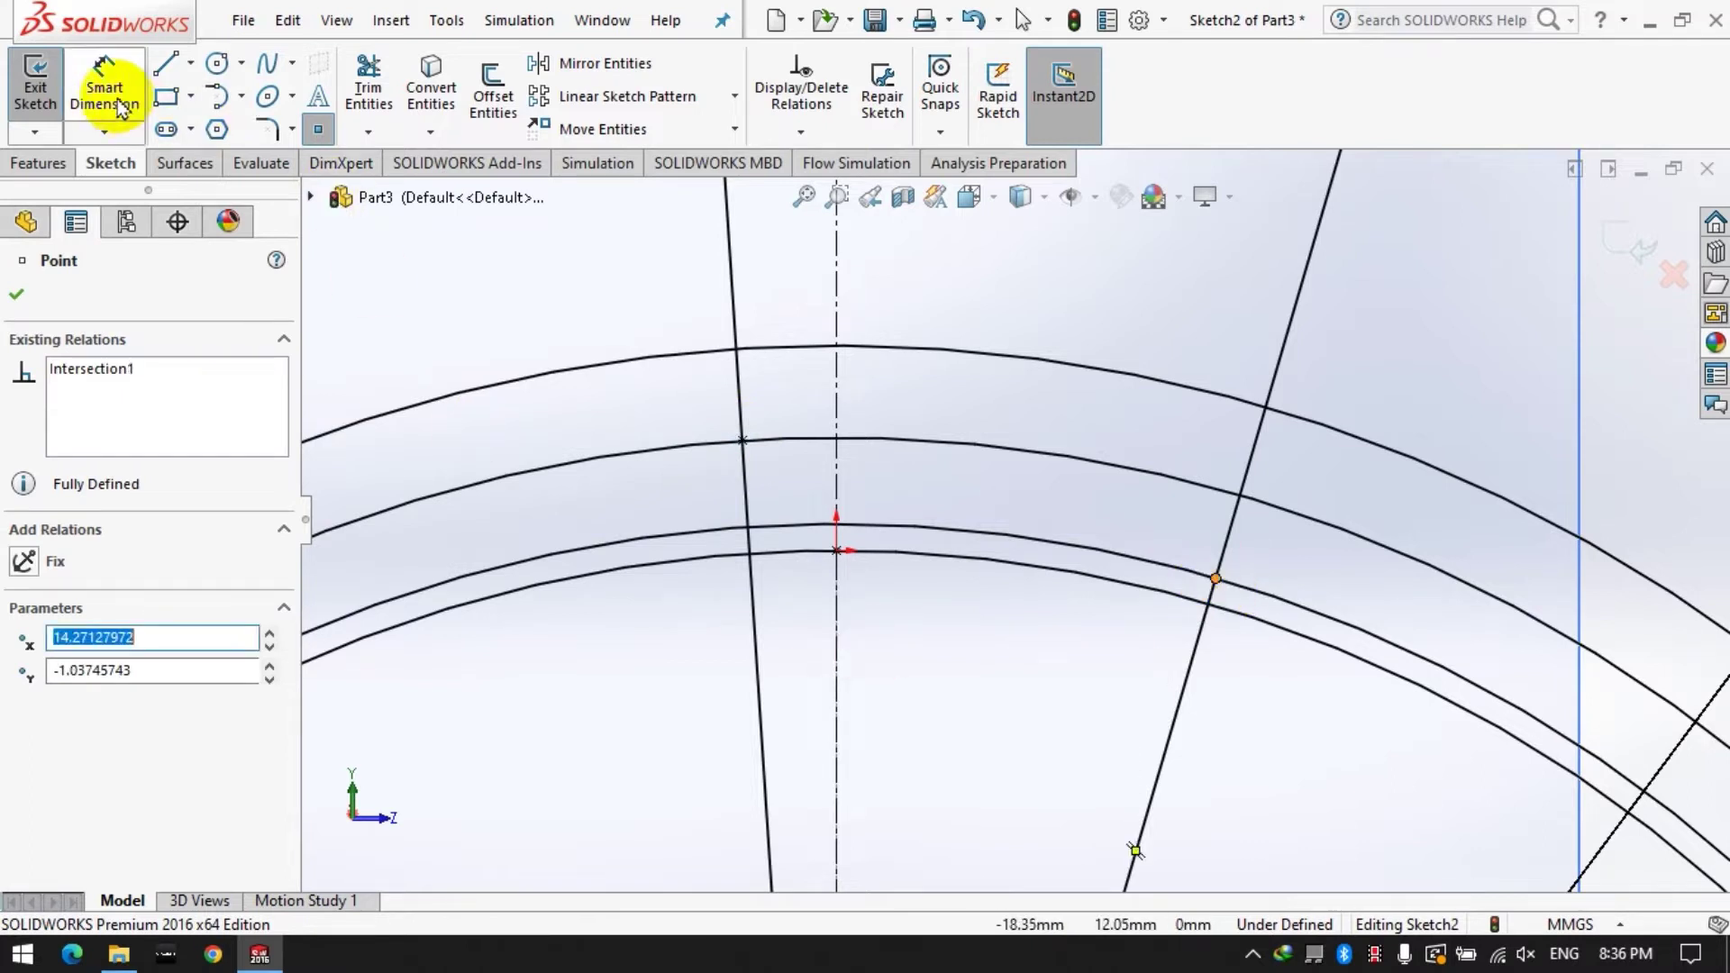
Draw a circle of about 18.56 mm radius centred on the right intersection point and passing through the left intersection point.
click(216, 71)
click(1215, 579)
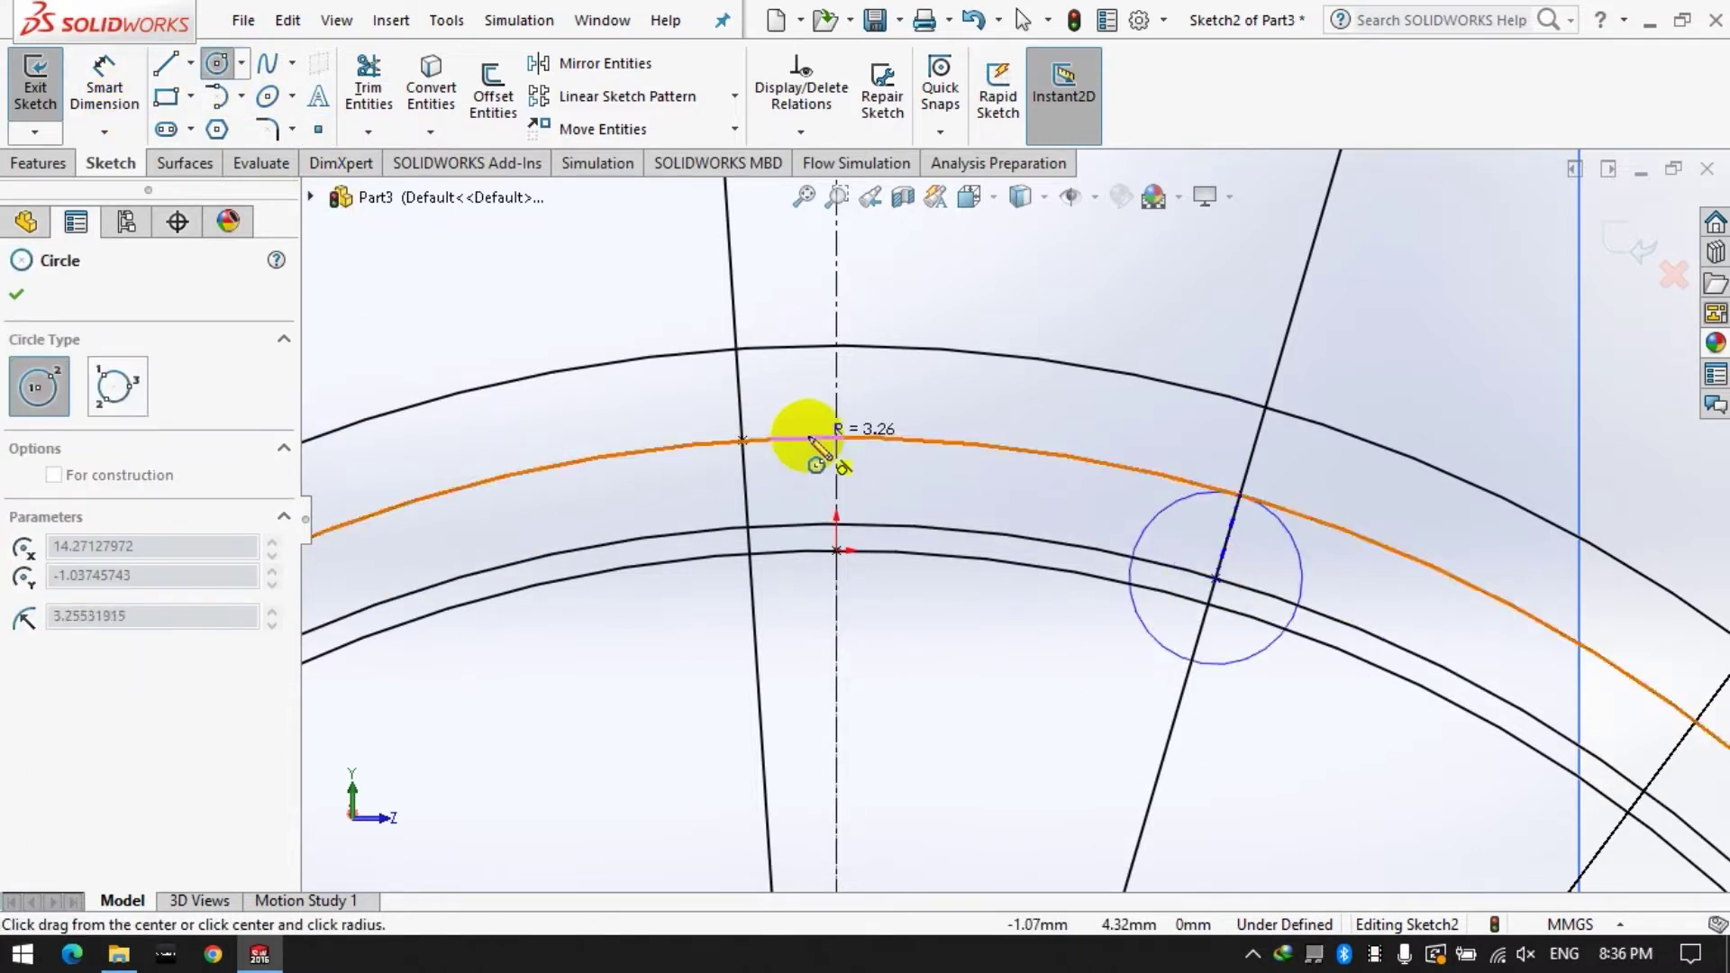
click(742, 441)
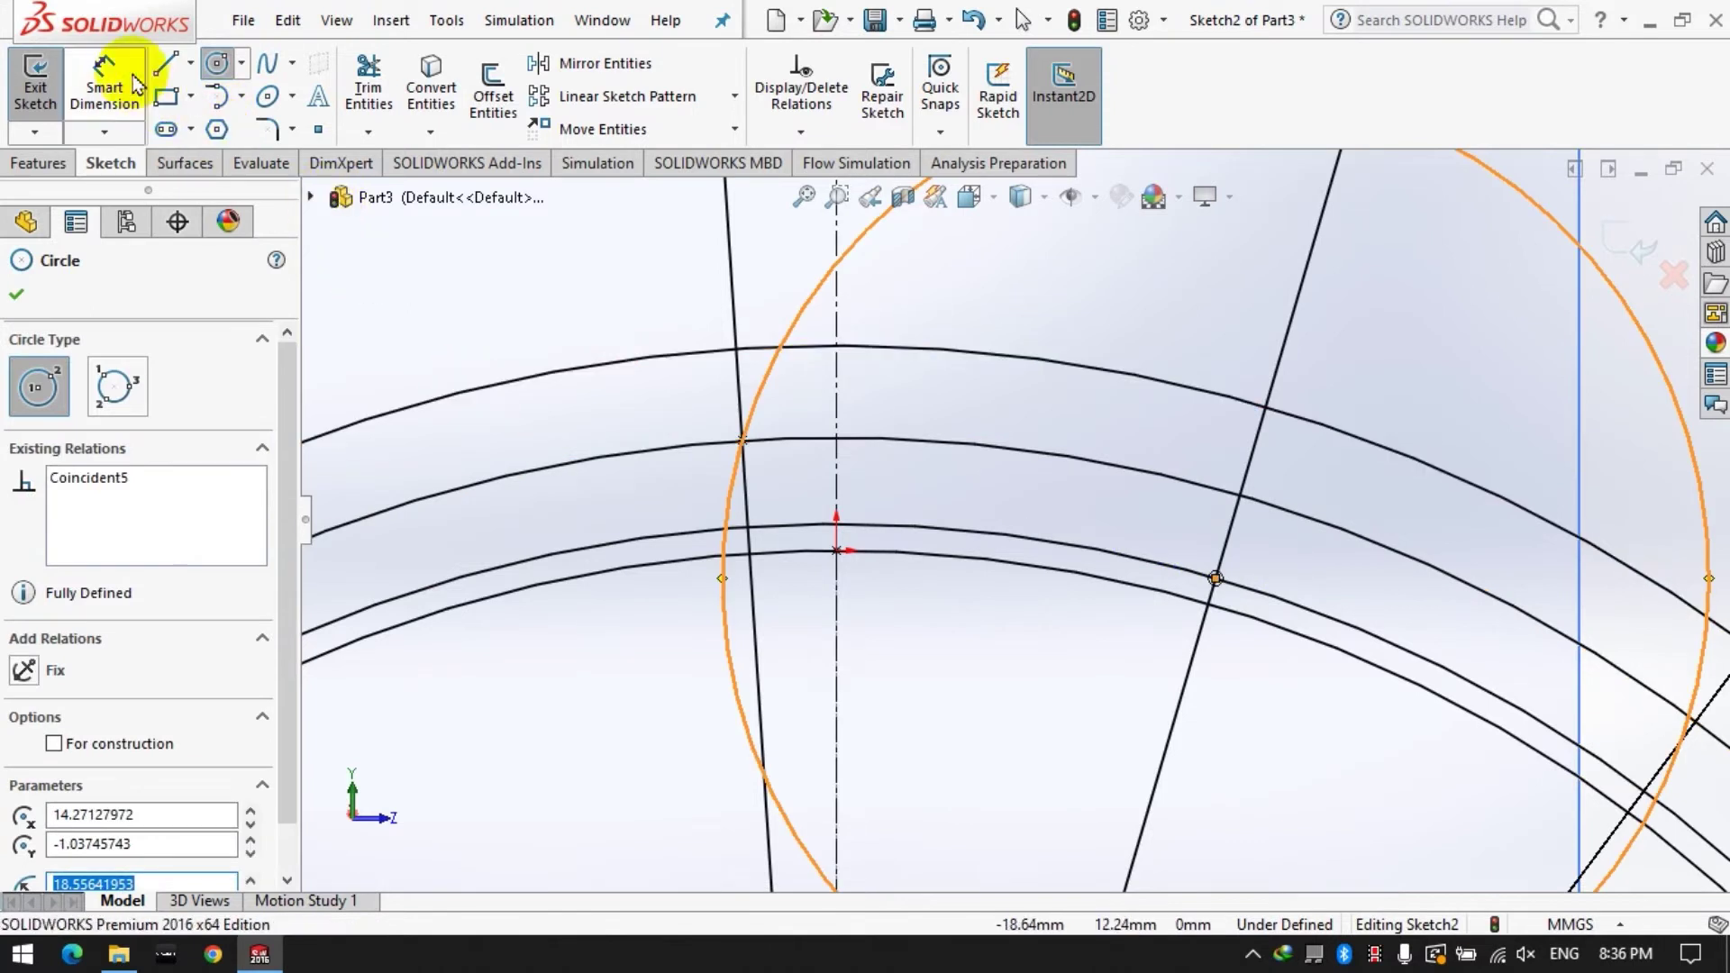
scroll(823, 445, up, 3)
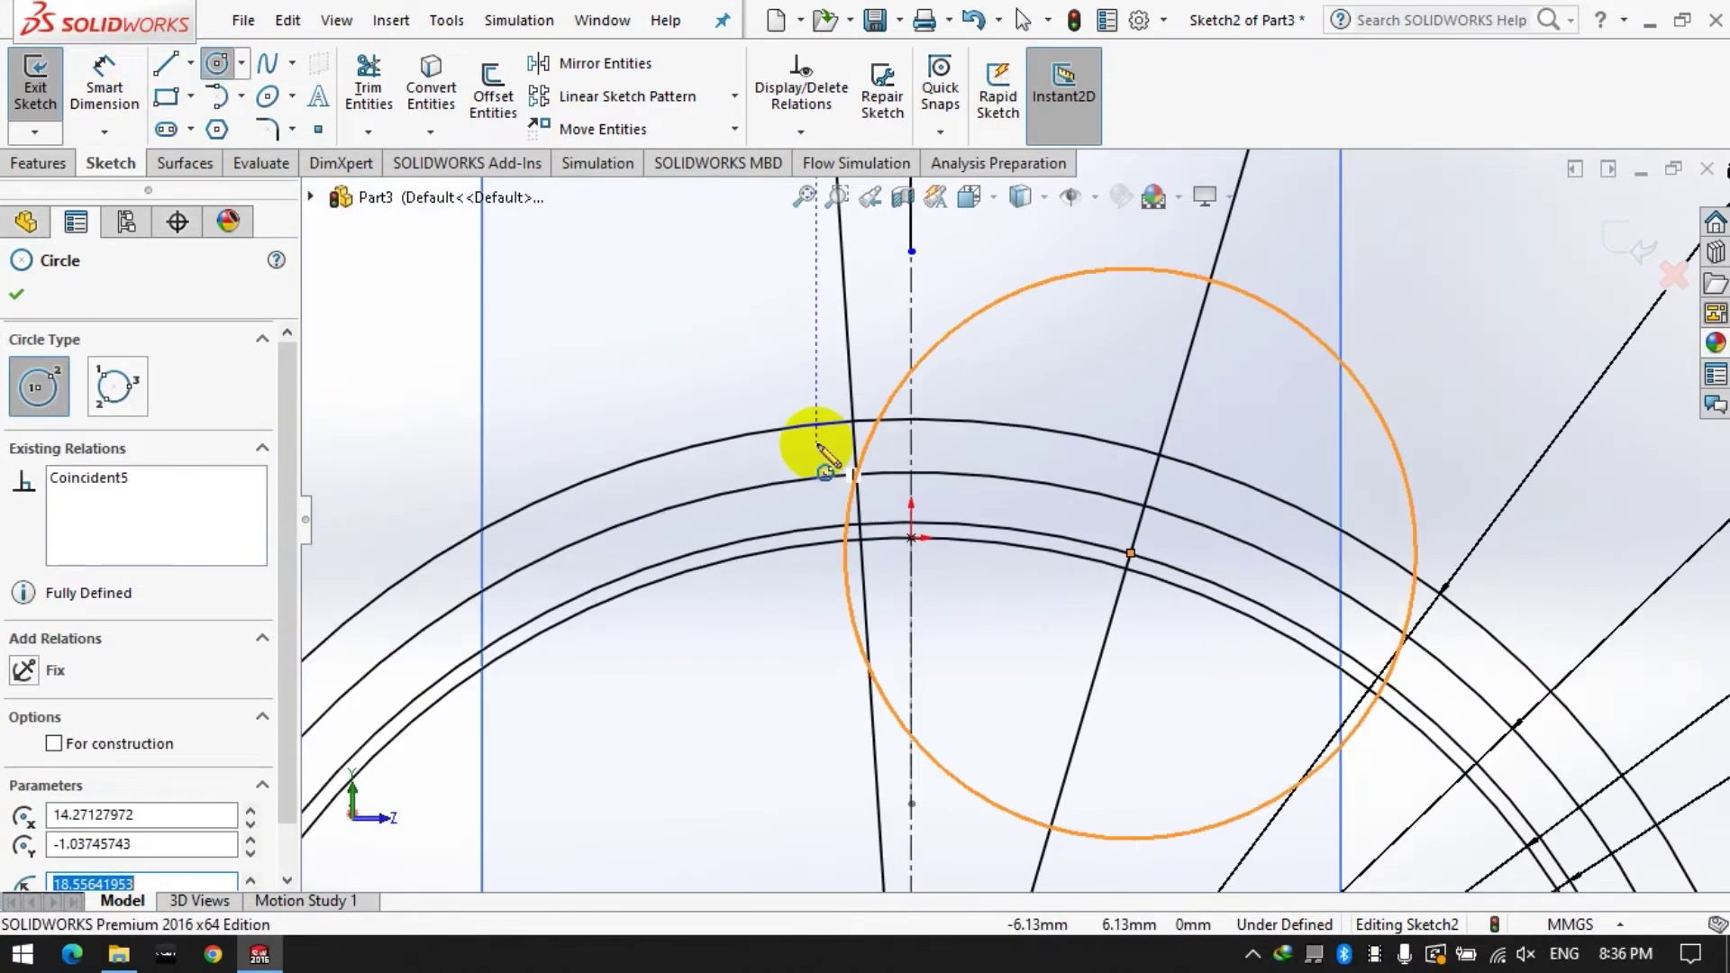
click(213, 78)
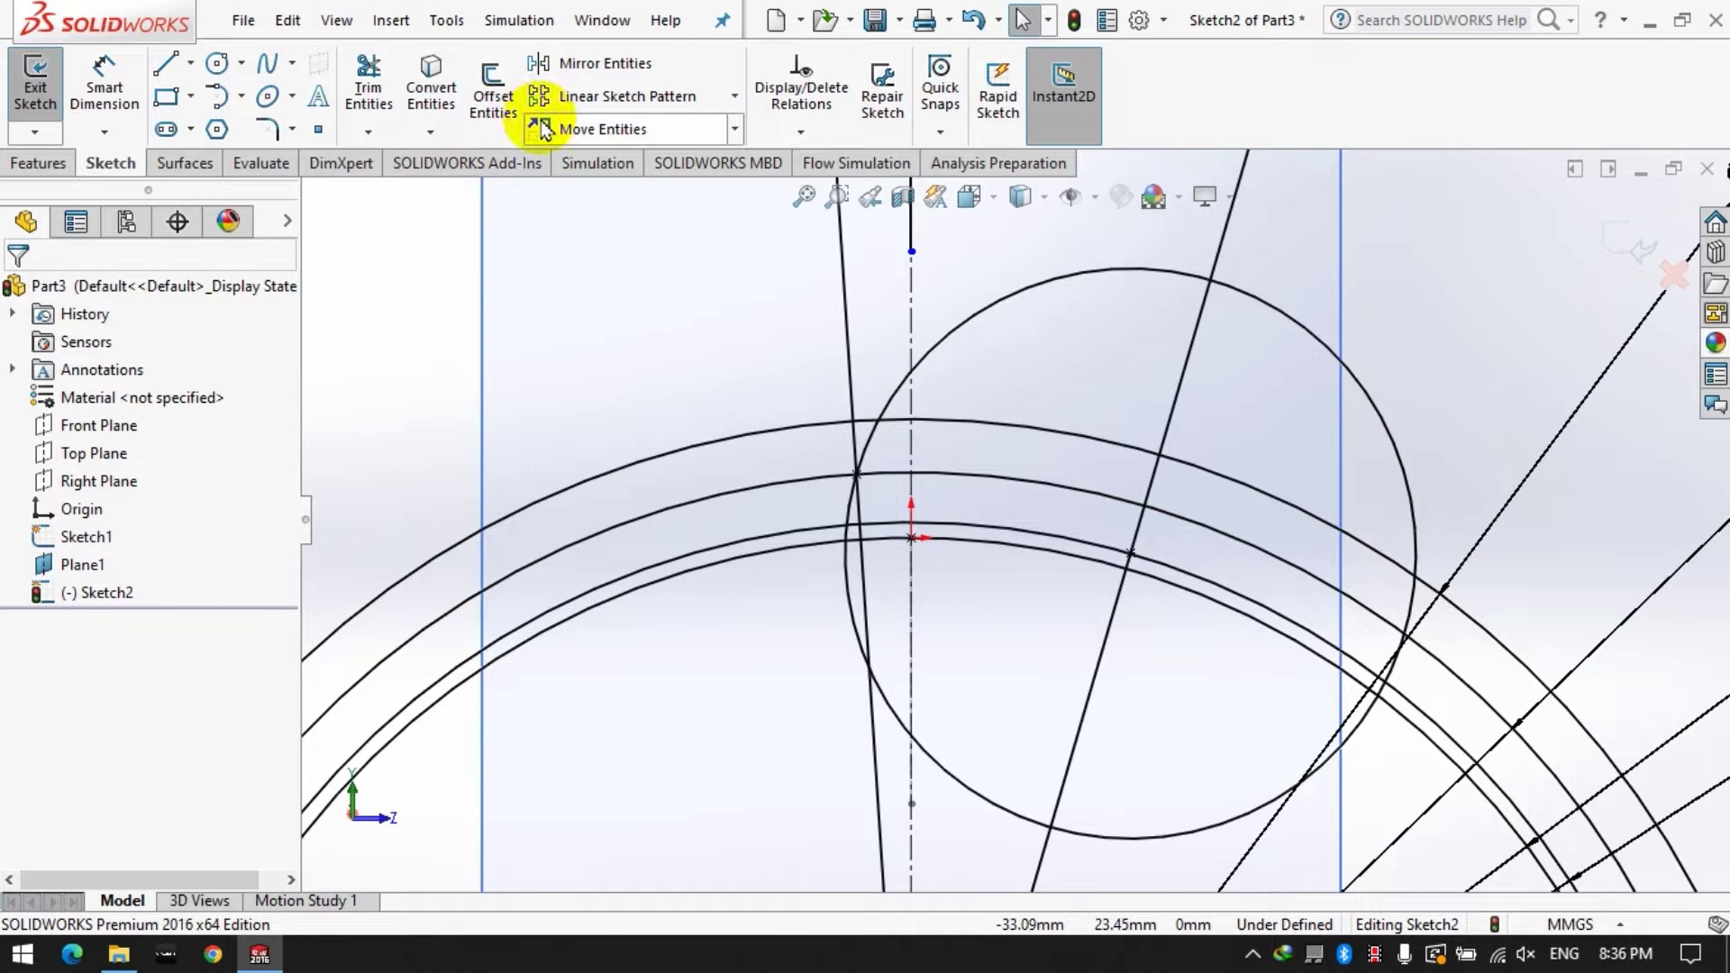
Mirror the new circle about the vertical centerline, keeping the original.
click(590, 83)
click(898, 379)
click(118, 591)
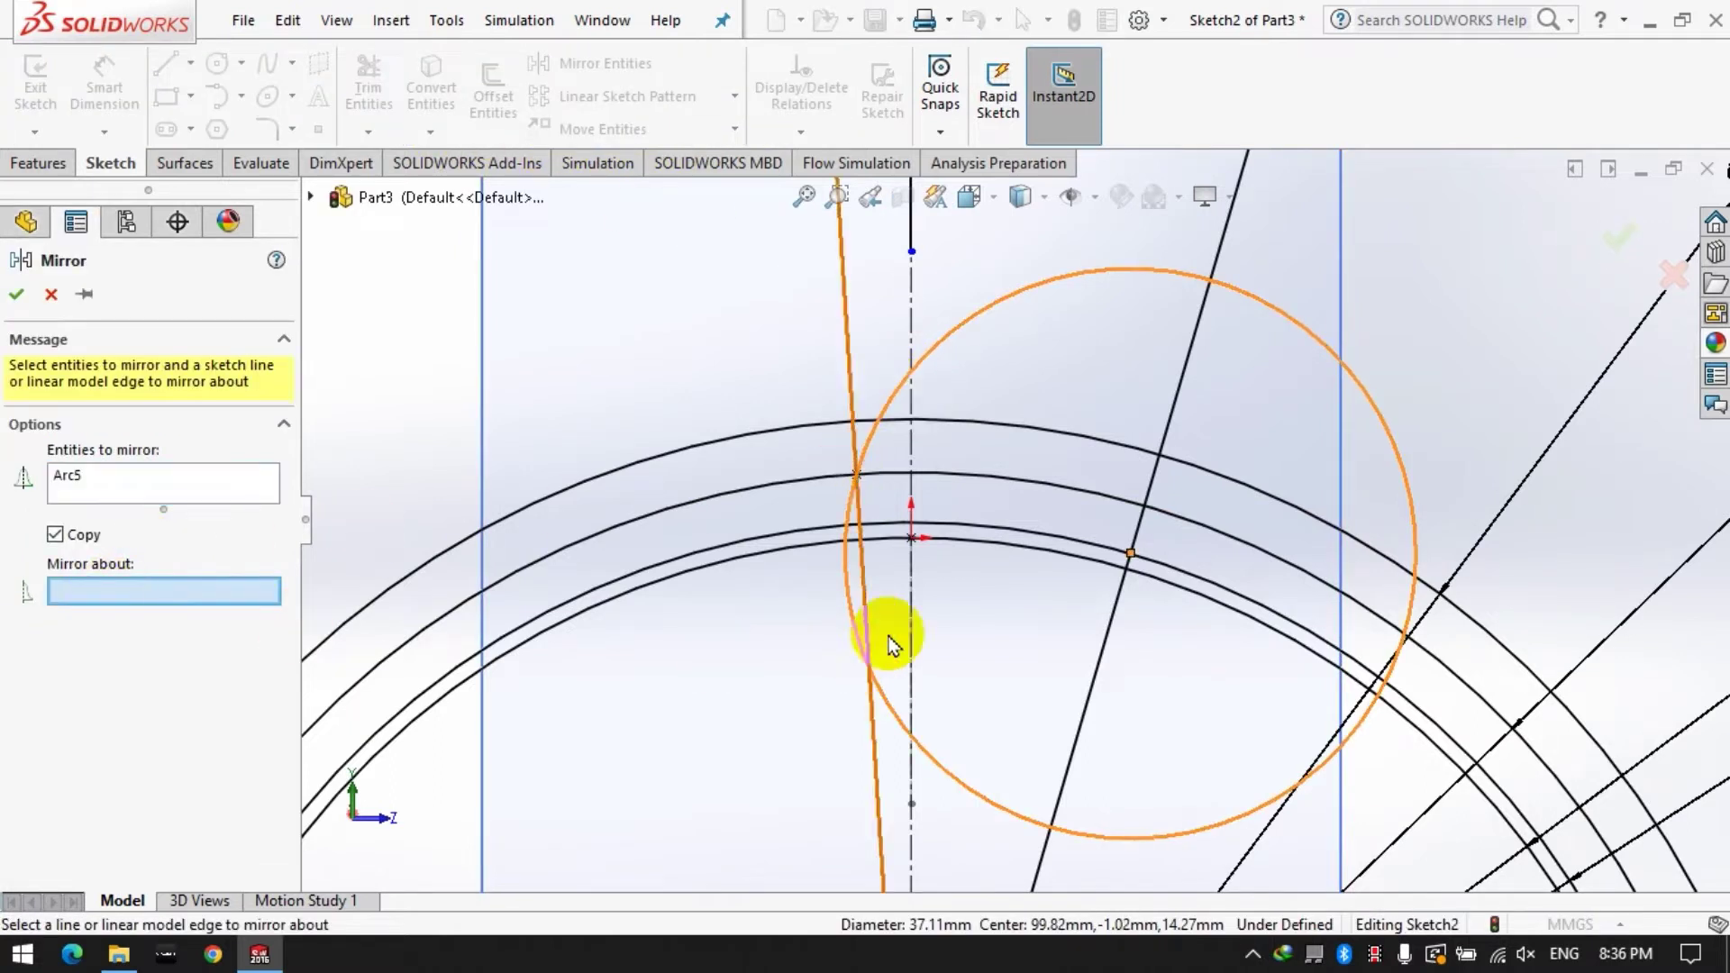
click(911, 611)
click(18, 297)
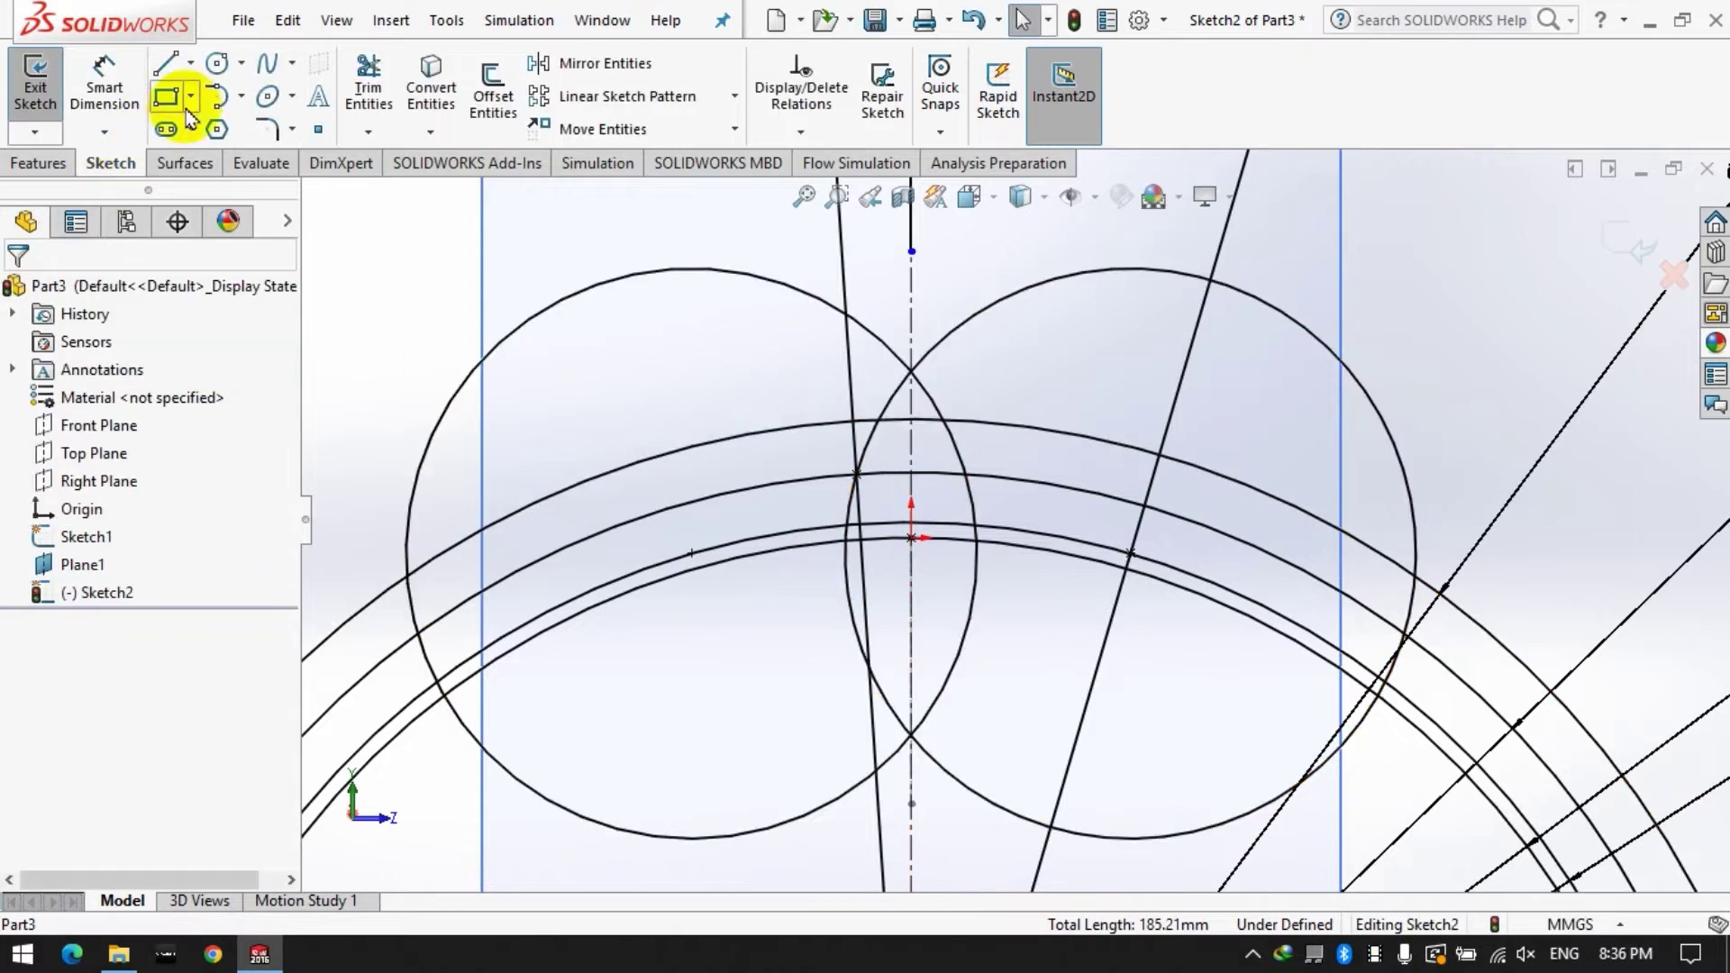
Power trim the circles and lines to a closed tooth profile between the 100 mm and 115.44 mm circles, and exit the sketch.
click(369, 90)
mouse_move(371, 431)
mouse_down()
mouse_move(958, 396)
mouse_move(1259, 456)
mouse_move(1228, 240)
mouse_move(879, 352)
mouse_up()
mouse_move(766, 304)
mouse_down()
mouse_move(618, 680)
mouse_move(406, 772)
mouse_move(618, 793)
mouse_move(863, 620)
mouse_move(975, 789)
mouse_move(1261, 852)
mouse_up()
mouse_move(1309, 695)
mouse_down()
mouse_move(1448, 657)
mouse_move(1057, 468)
mouse_move(1187, 537)
mouse_move(1129, 593)
mouse_up()
scroll(886, 425, down, 6)
mouse_move(803, 340)
mouse_down()
mouse_move(765, 494)
mouse_move(761, 765)
mouse_up()
mouse_move(837, 624)
mouse_down()
mouse_move(823, 811)
mouse_move(1120, 823)
mouse_move(1051, 549)
mouse_up()
scroll(1045, 551, up, 5)
scroll(1045, 552, up, 3)
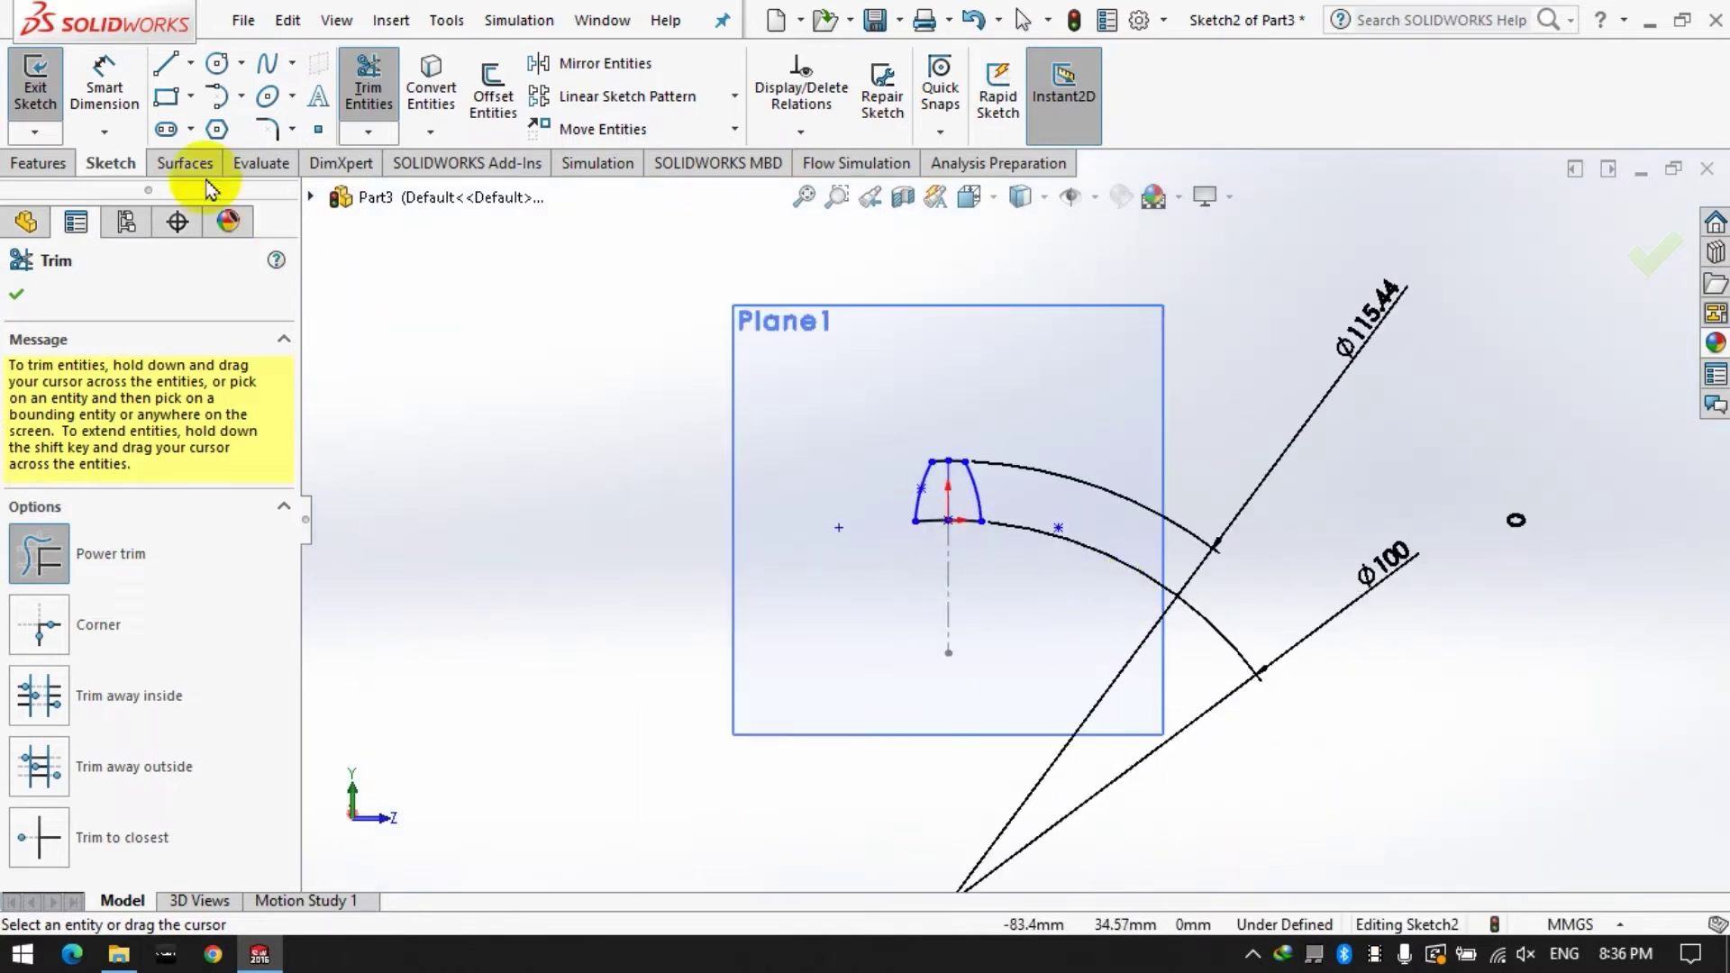
click(35, 81)
Create a reference plane perpendicular to the solid angled line at its free endpoint, away from the tooth profile.
mouse_move(636, 383)
middle_down()
mouse_move(1062, 472)
mouse_move(980, 556)
mouse_move(832, 514)
middle_up()
click(56, 162)
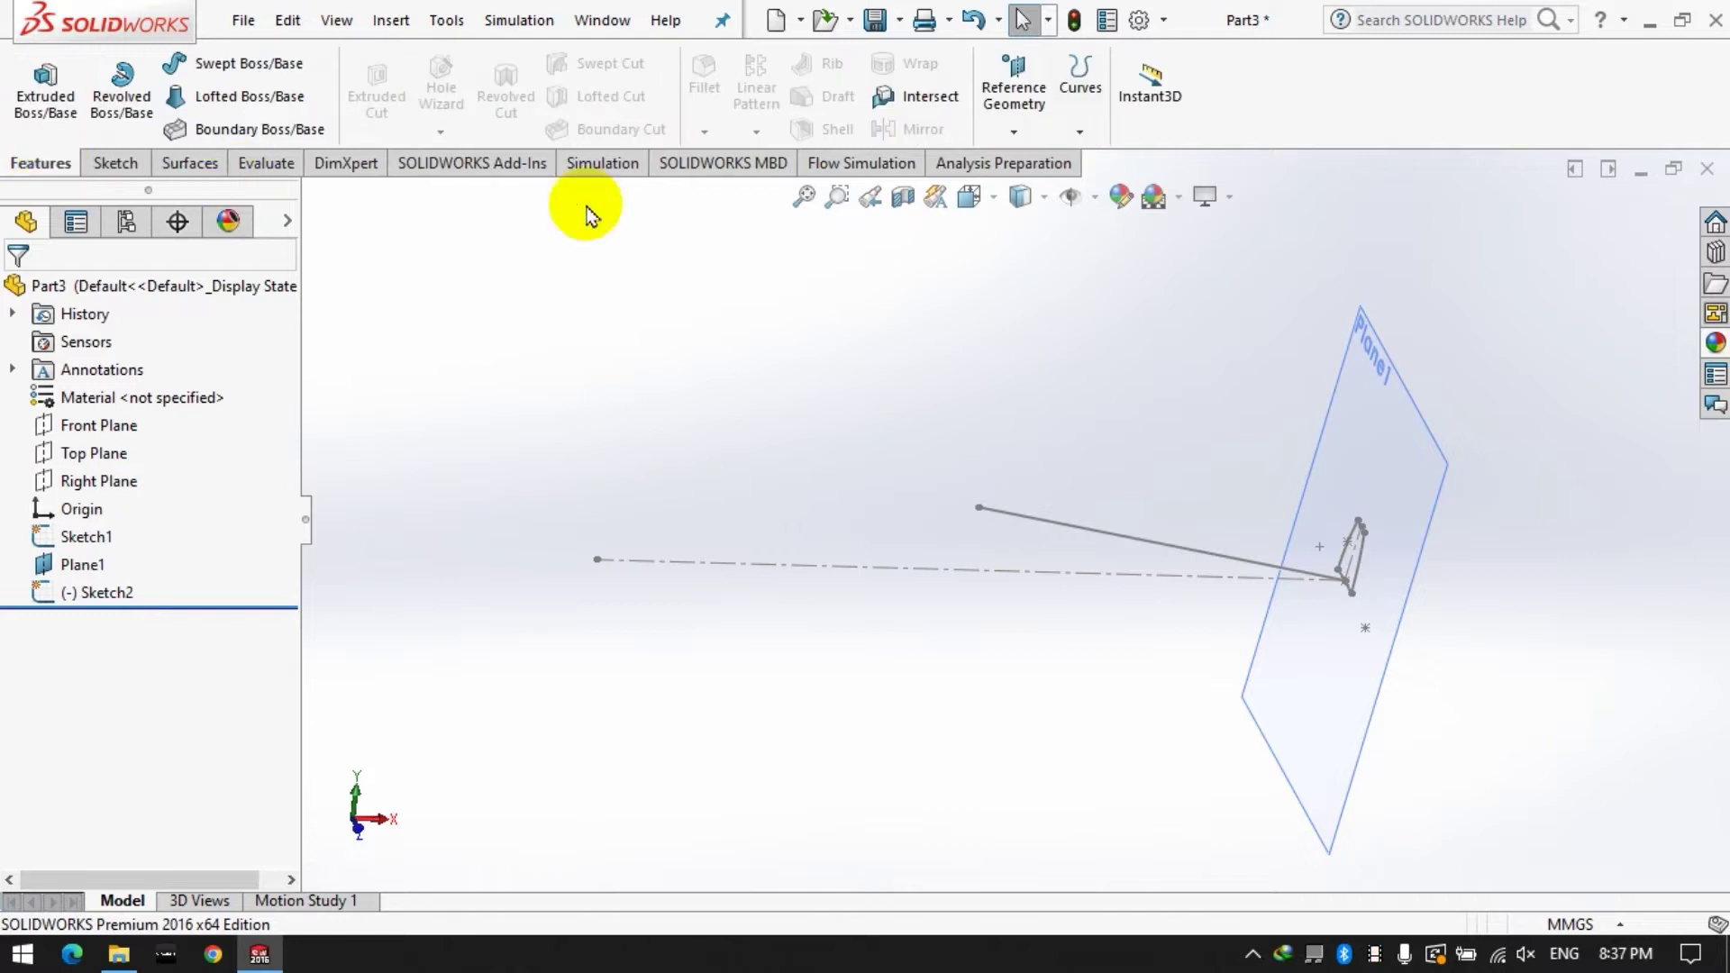
click(1014, 81)
click(1036, 162)
click(1107, 539)
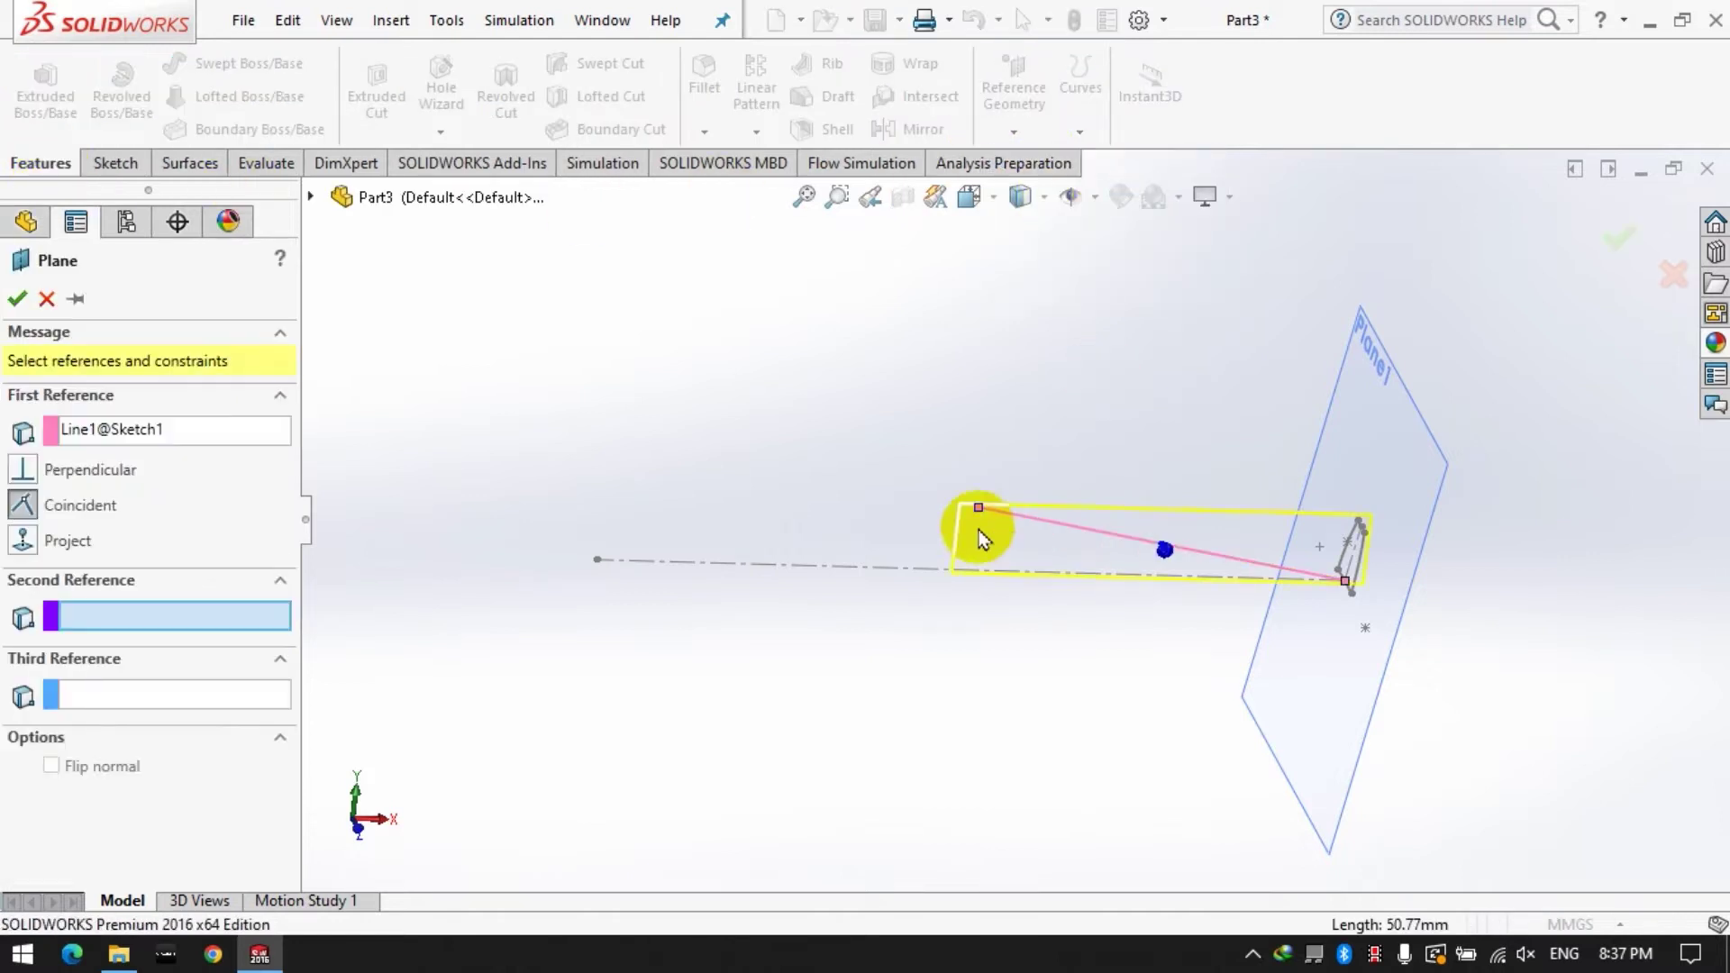
click(979, 509)
key(Return)
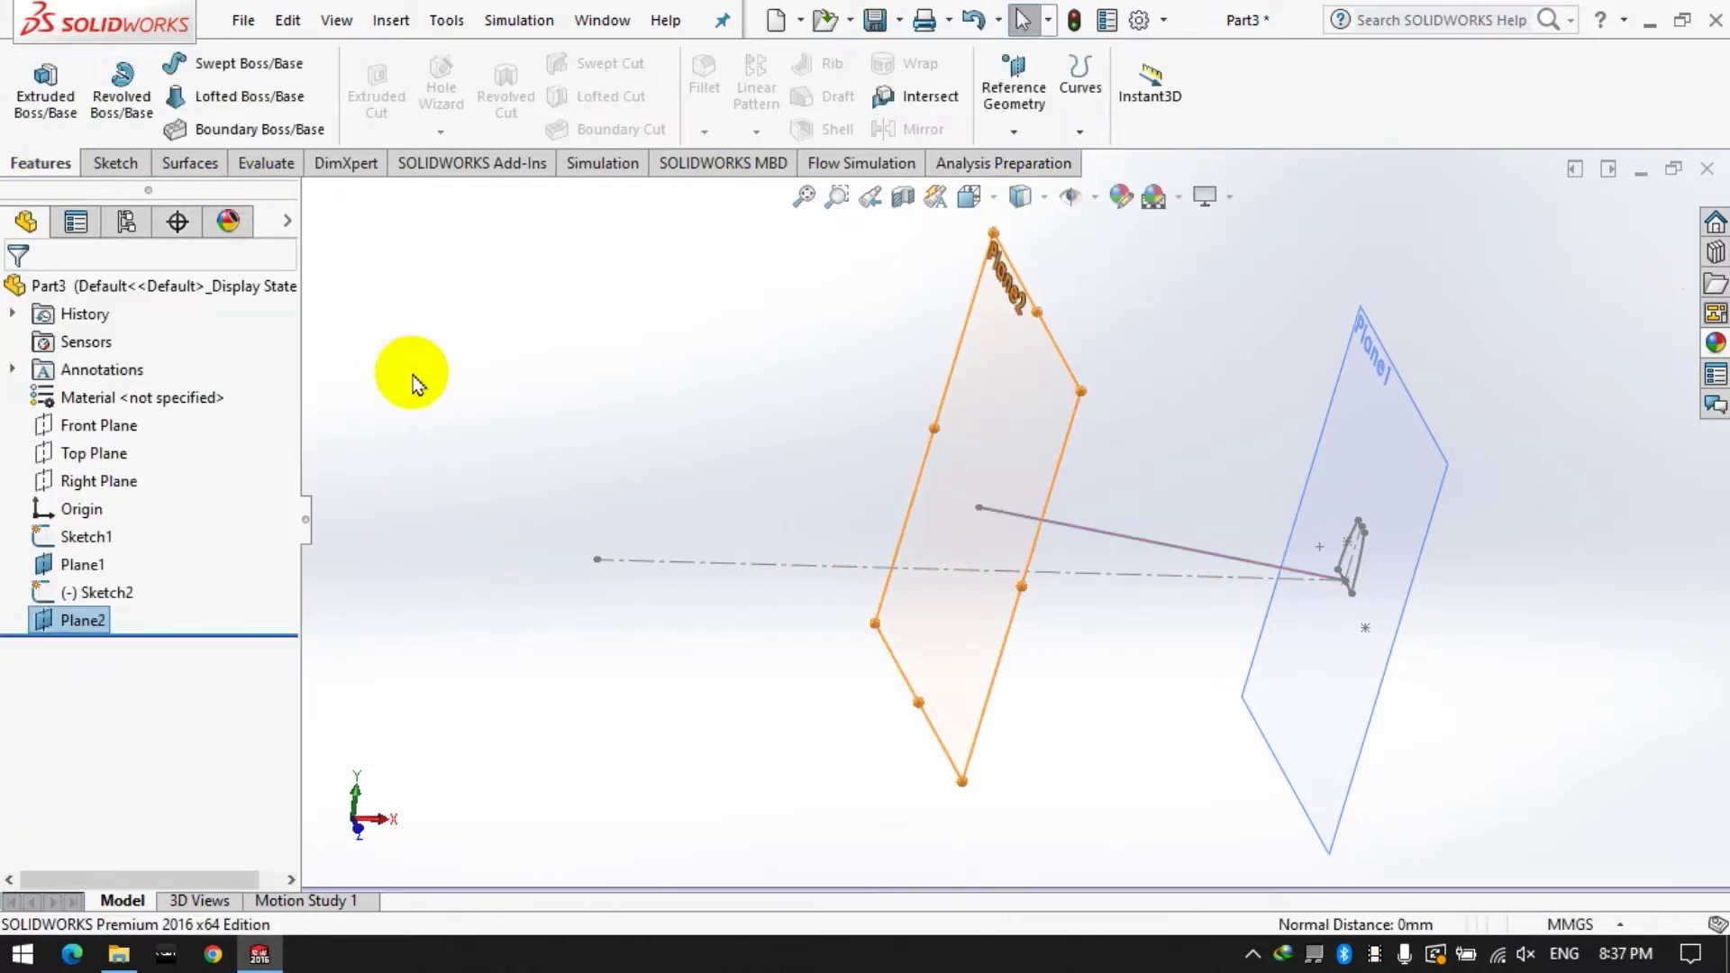
Start a new sketch on Plane2 and view it face-on.
click(115, 162)
click(36, 81)
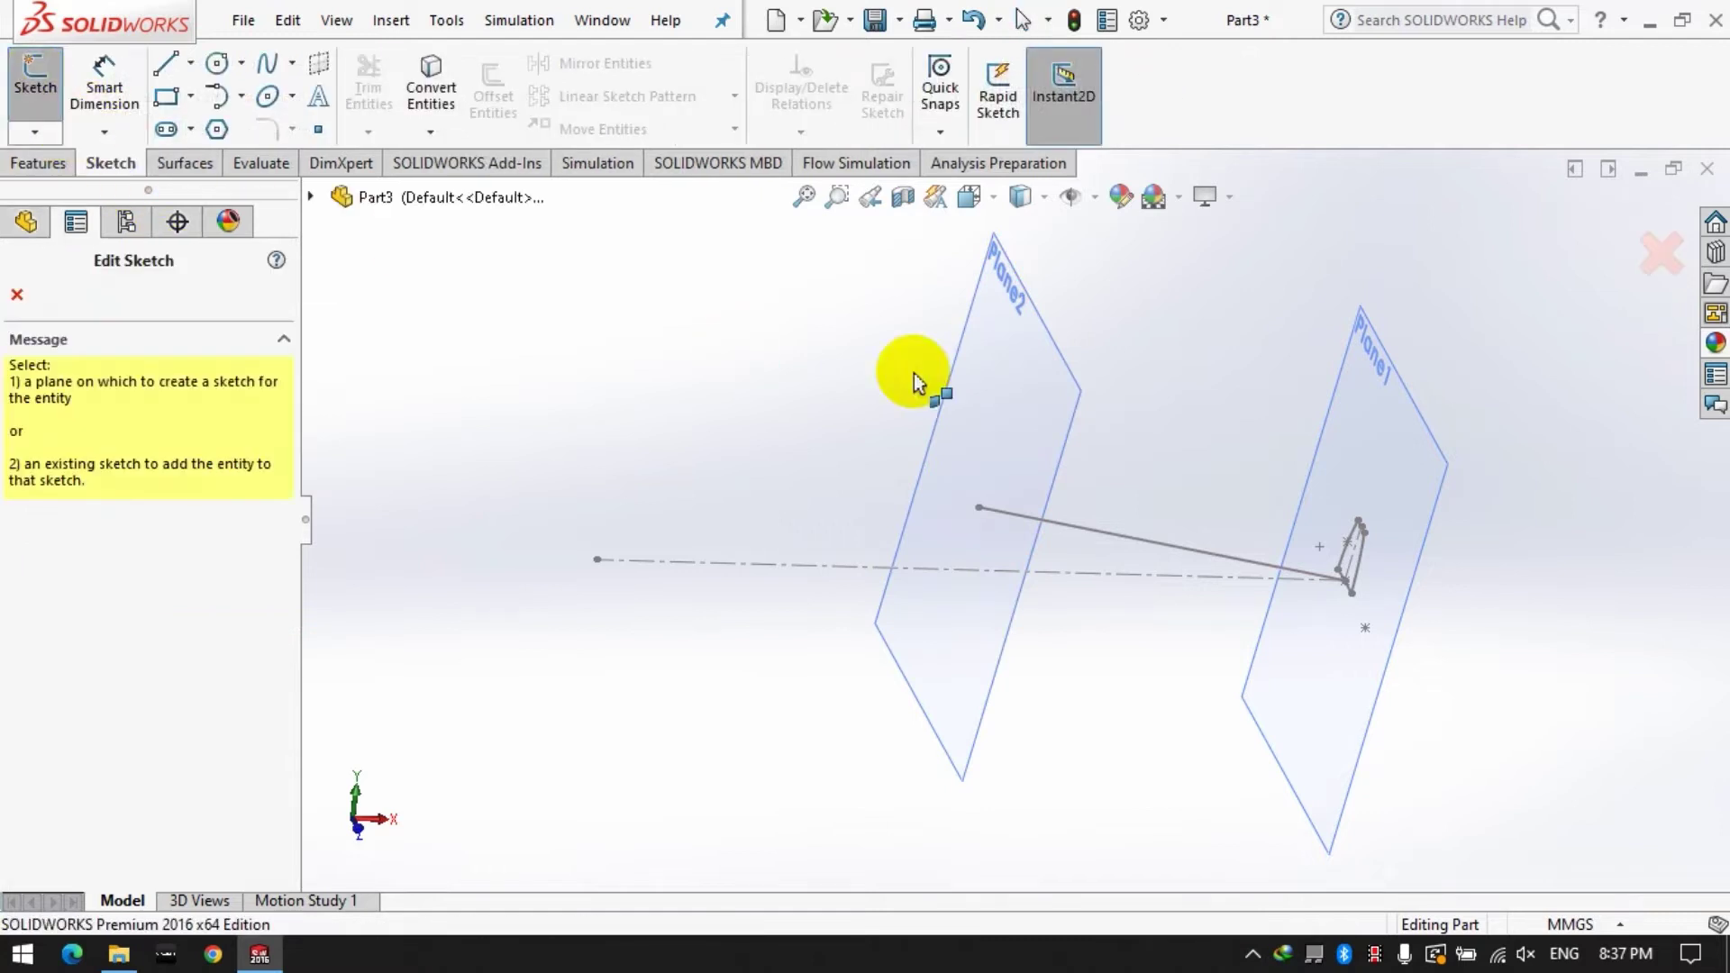
click(914, 373)
right_click(110, 650)
click(154, 532)
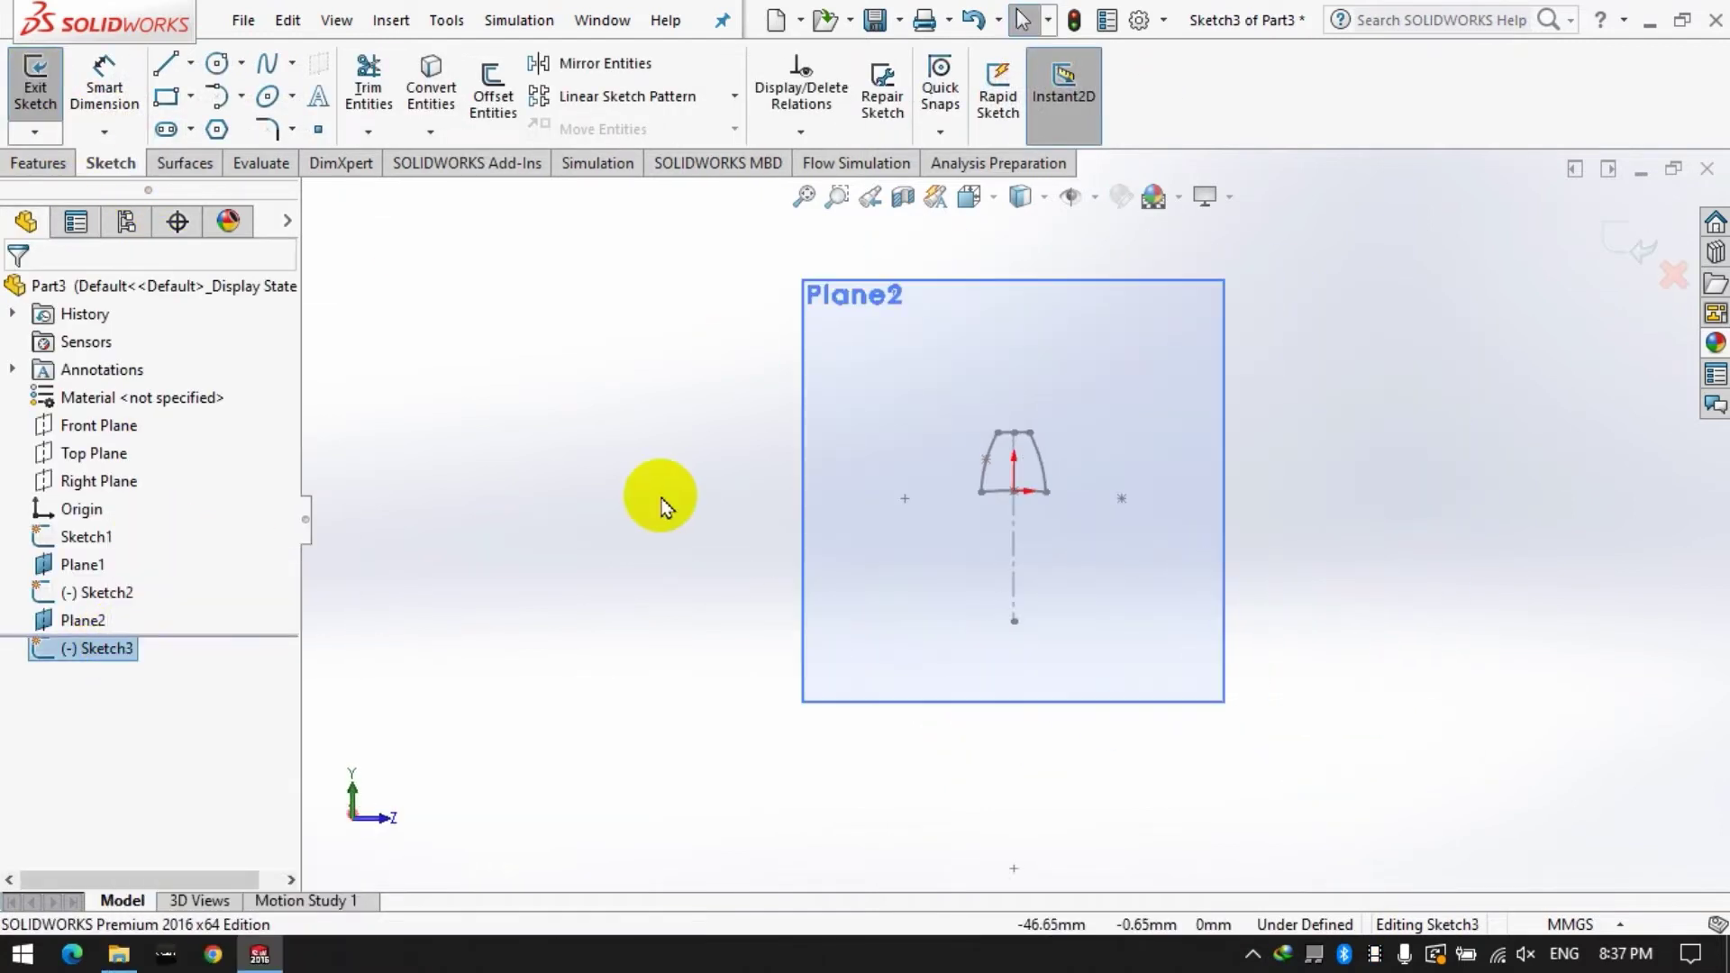
Sketch four concentric circles on Plane2, centred directly below the origin and enclosing the existing tooth profile.
click(217, 63)
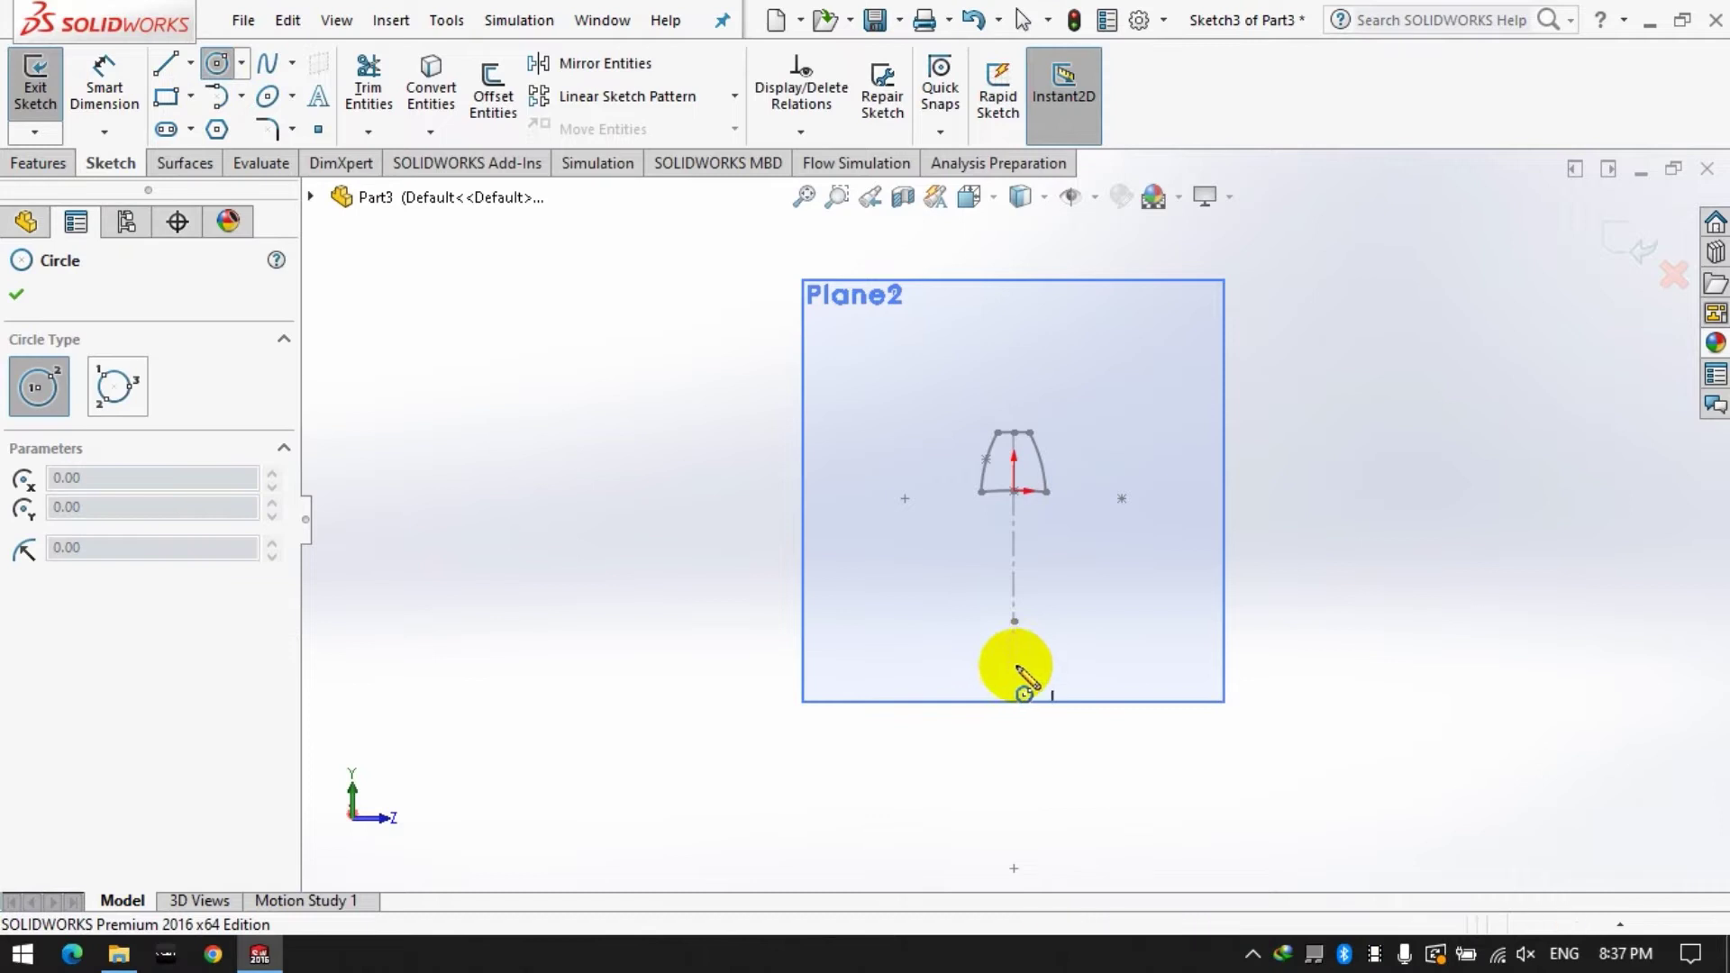
drag(1016, 665, 1014, 491)
click(1013, 360)
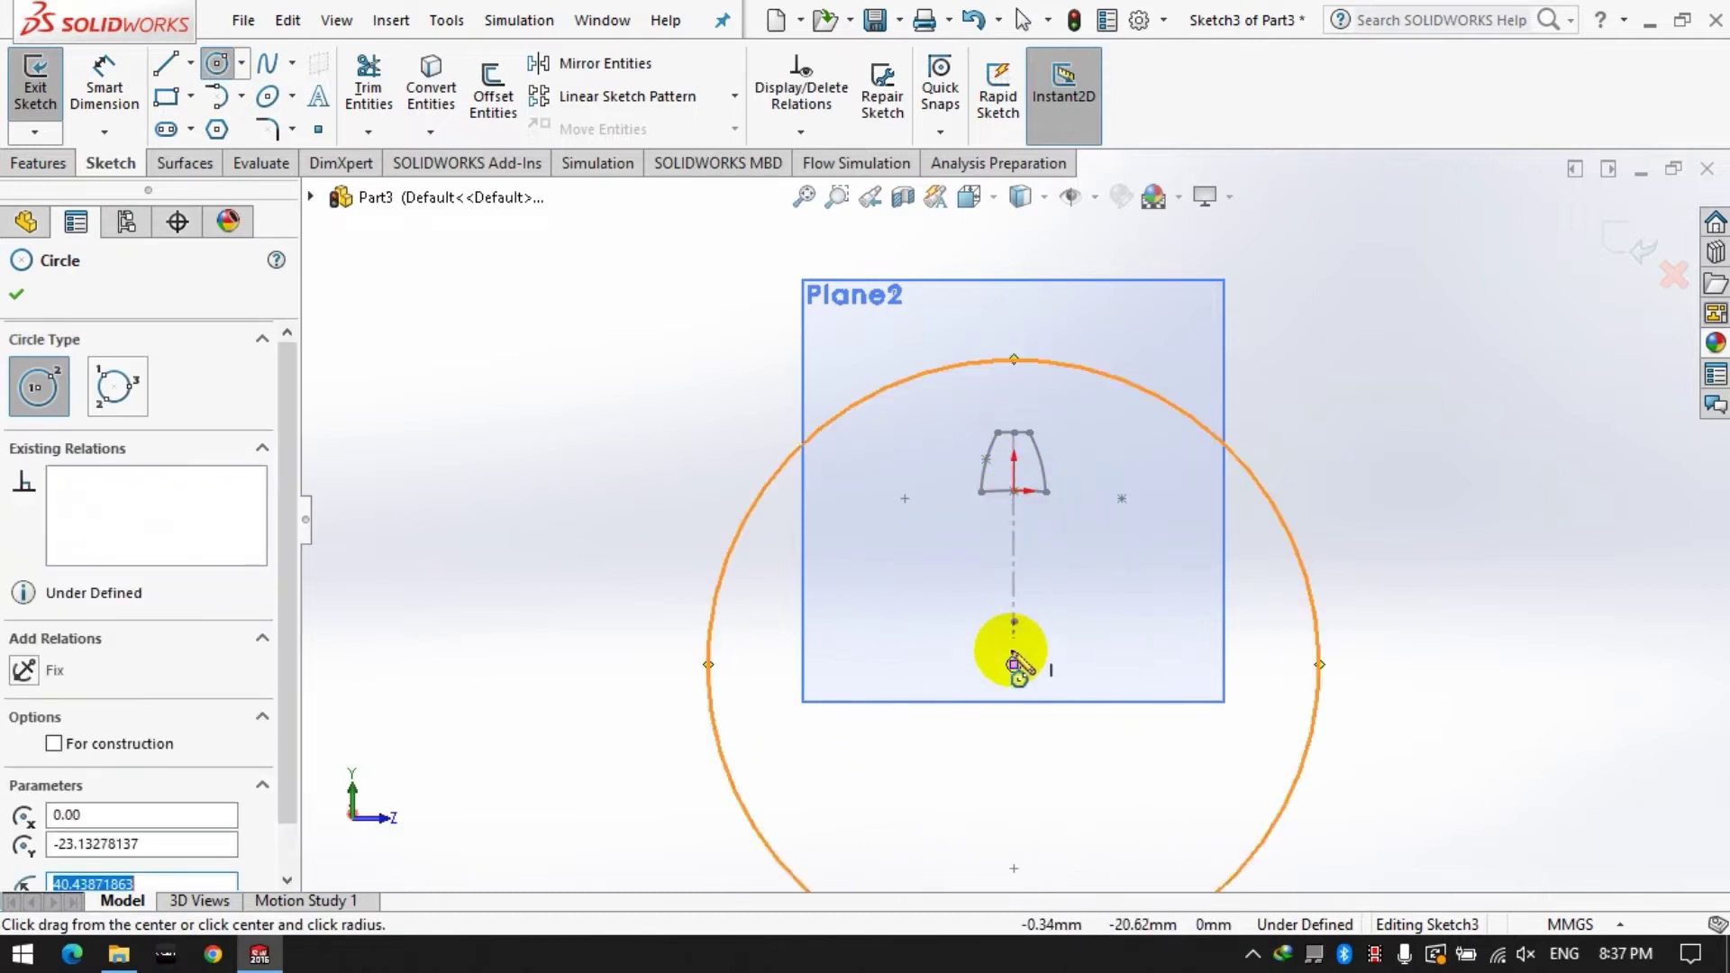
click(1015, 663)
click(1015, 329)
click(1018, 301)
click(1014, 664)
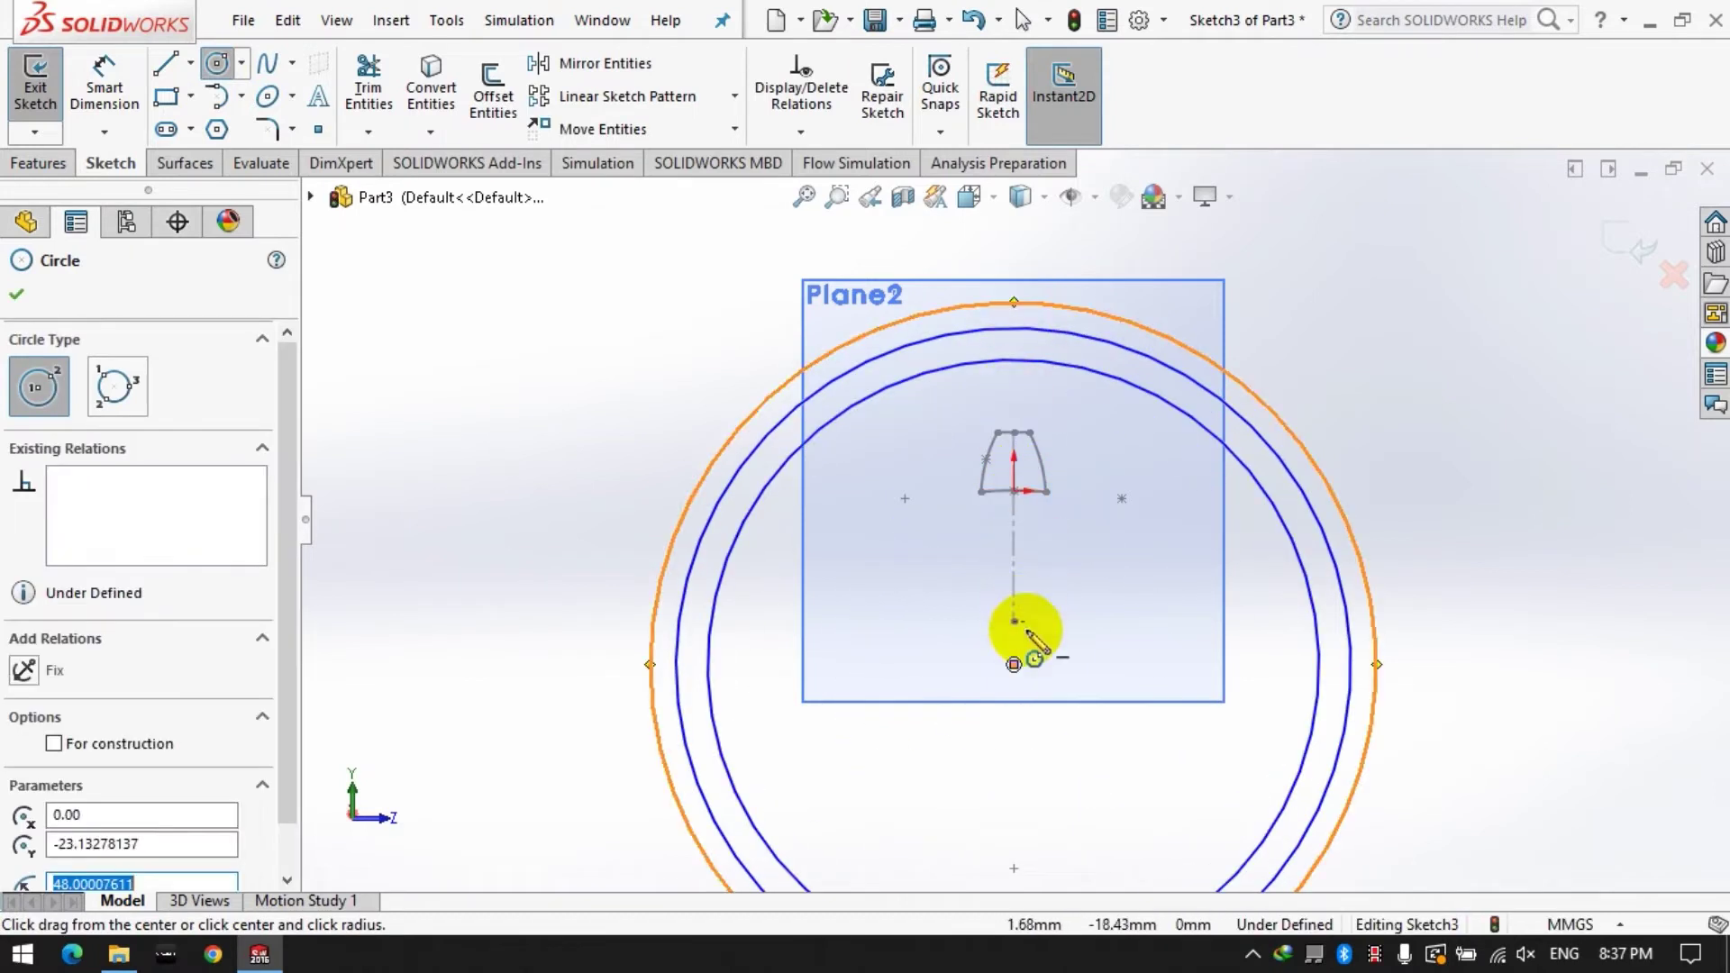
click(1013, 274)
Dimension the innermost circle's diameter to 50 mm and the second circle's diameter to 52 mm.
click(105, 72)
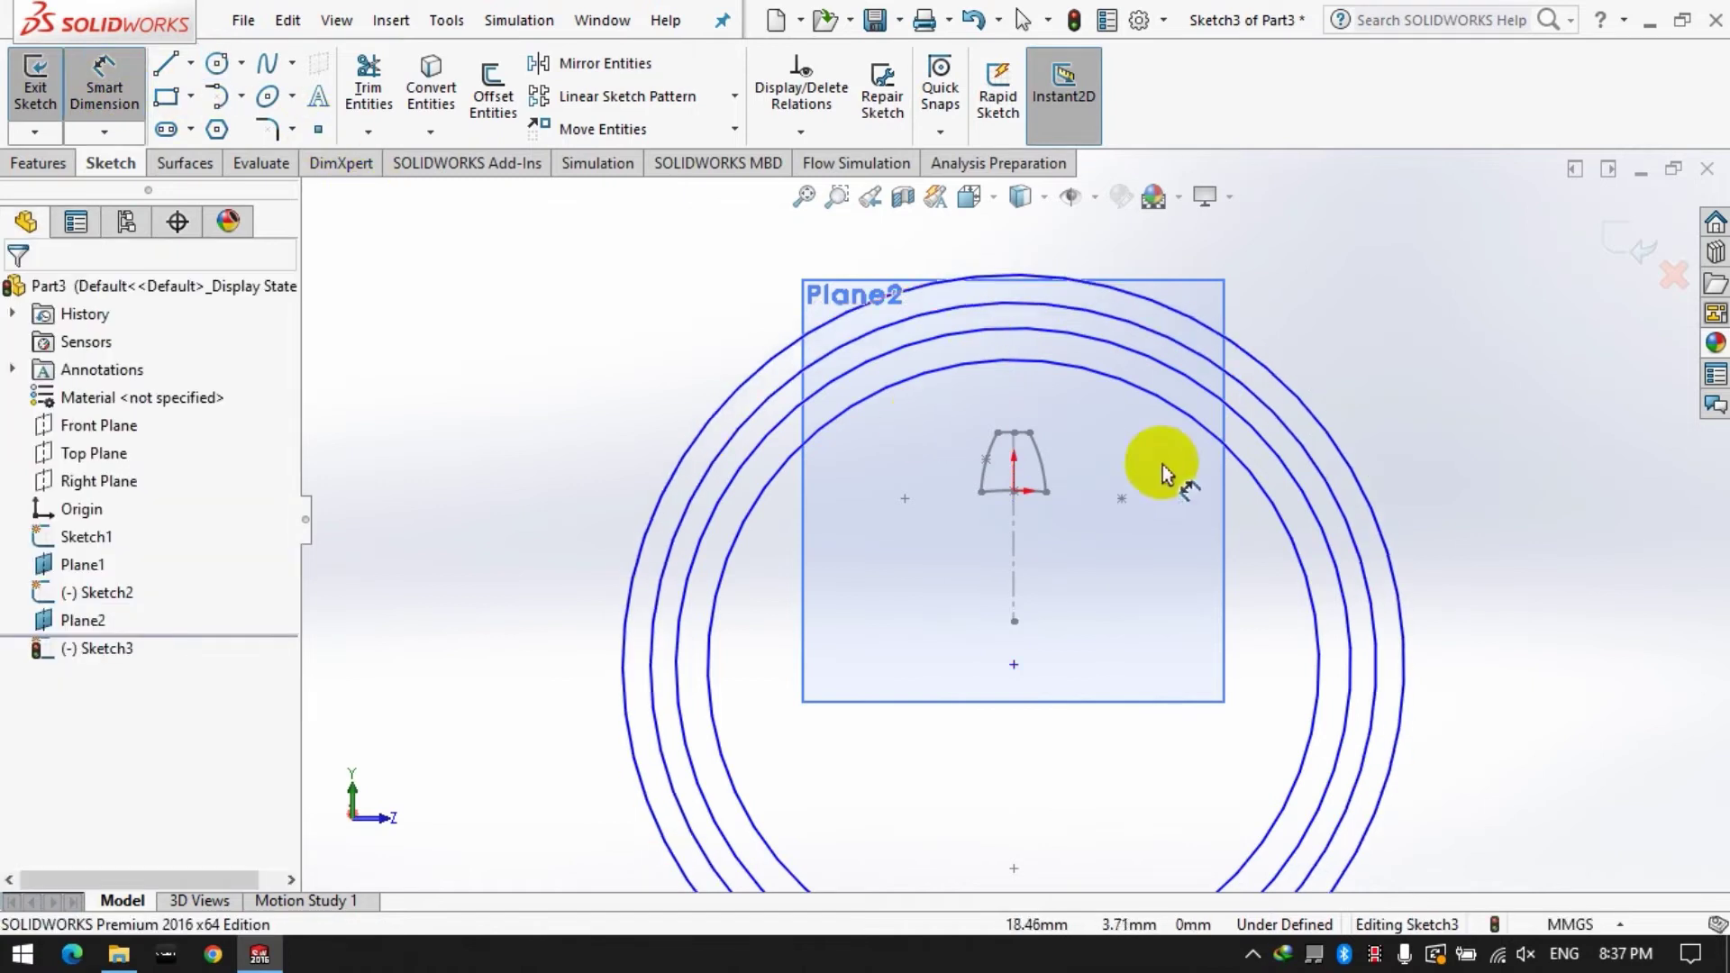
click(1277, 509)
click(1495, 455)
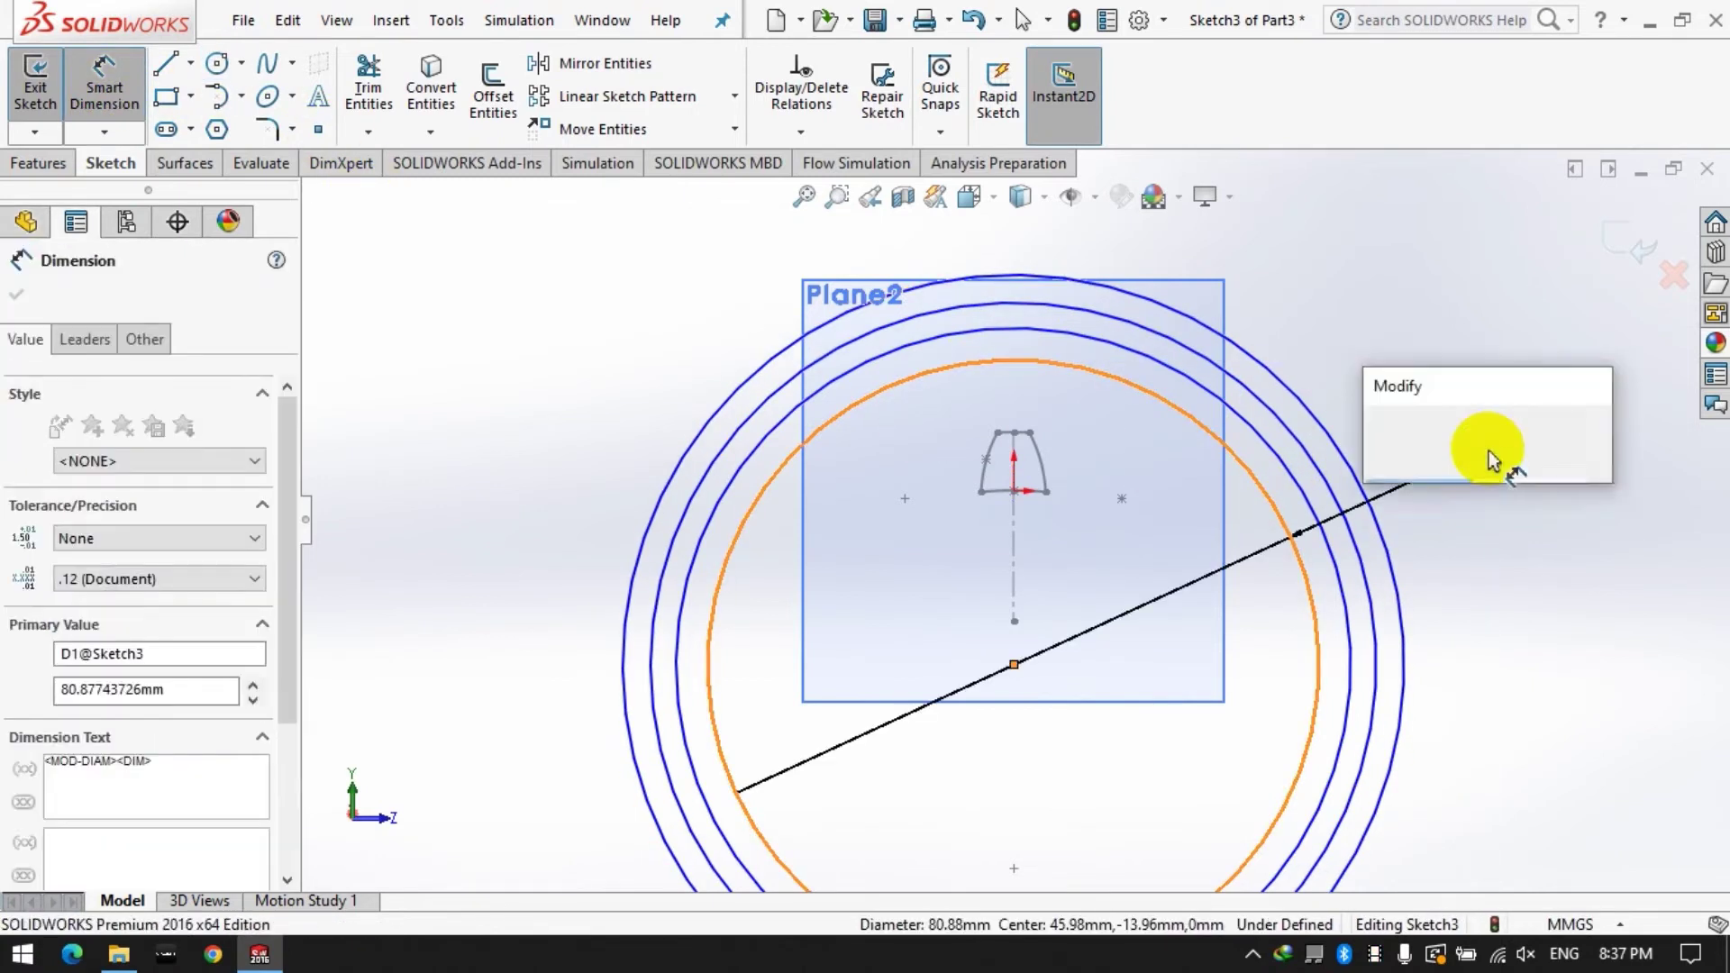
text(50)
key(Return)
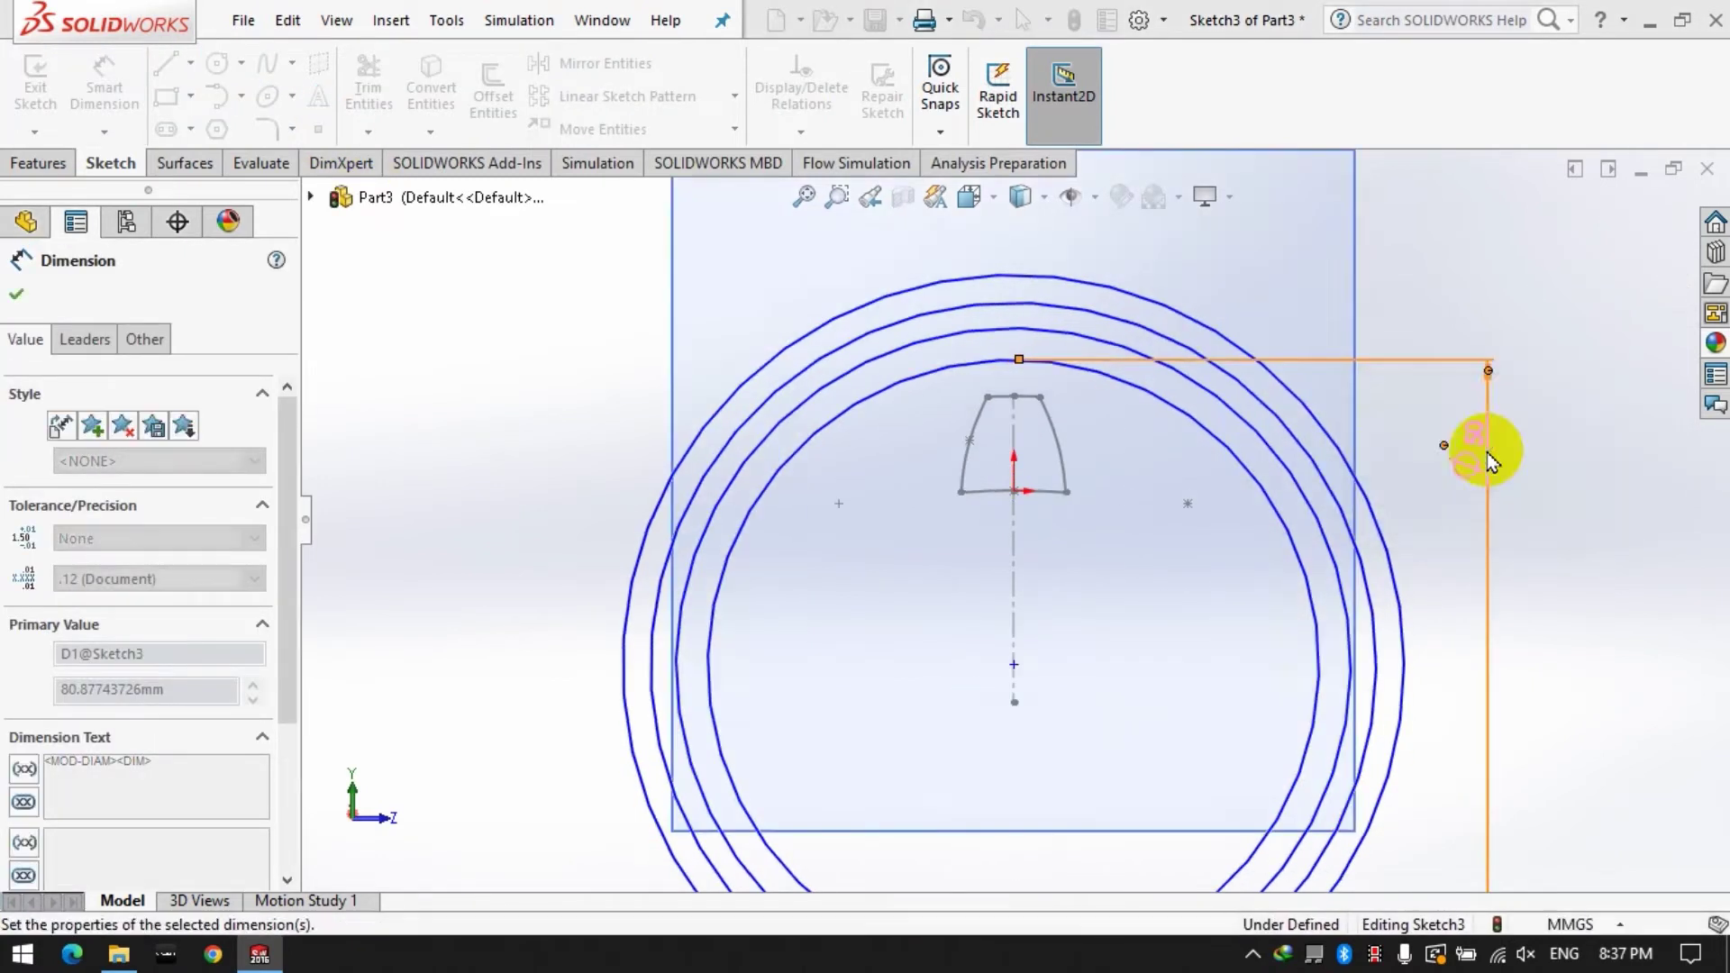
click(1309, 502)
click(1565, 515)
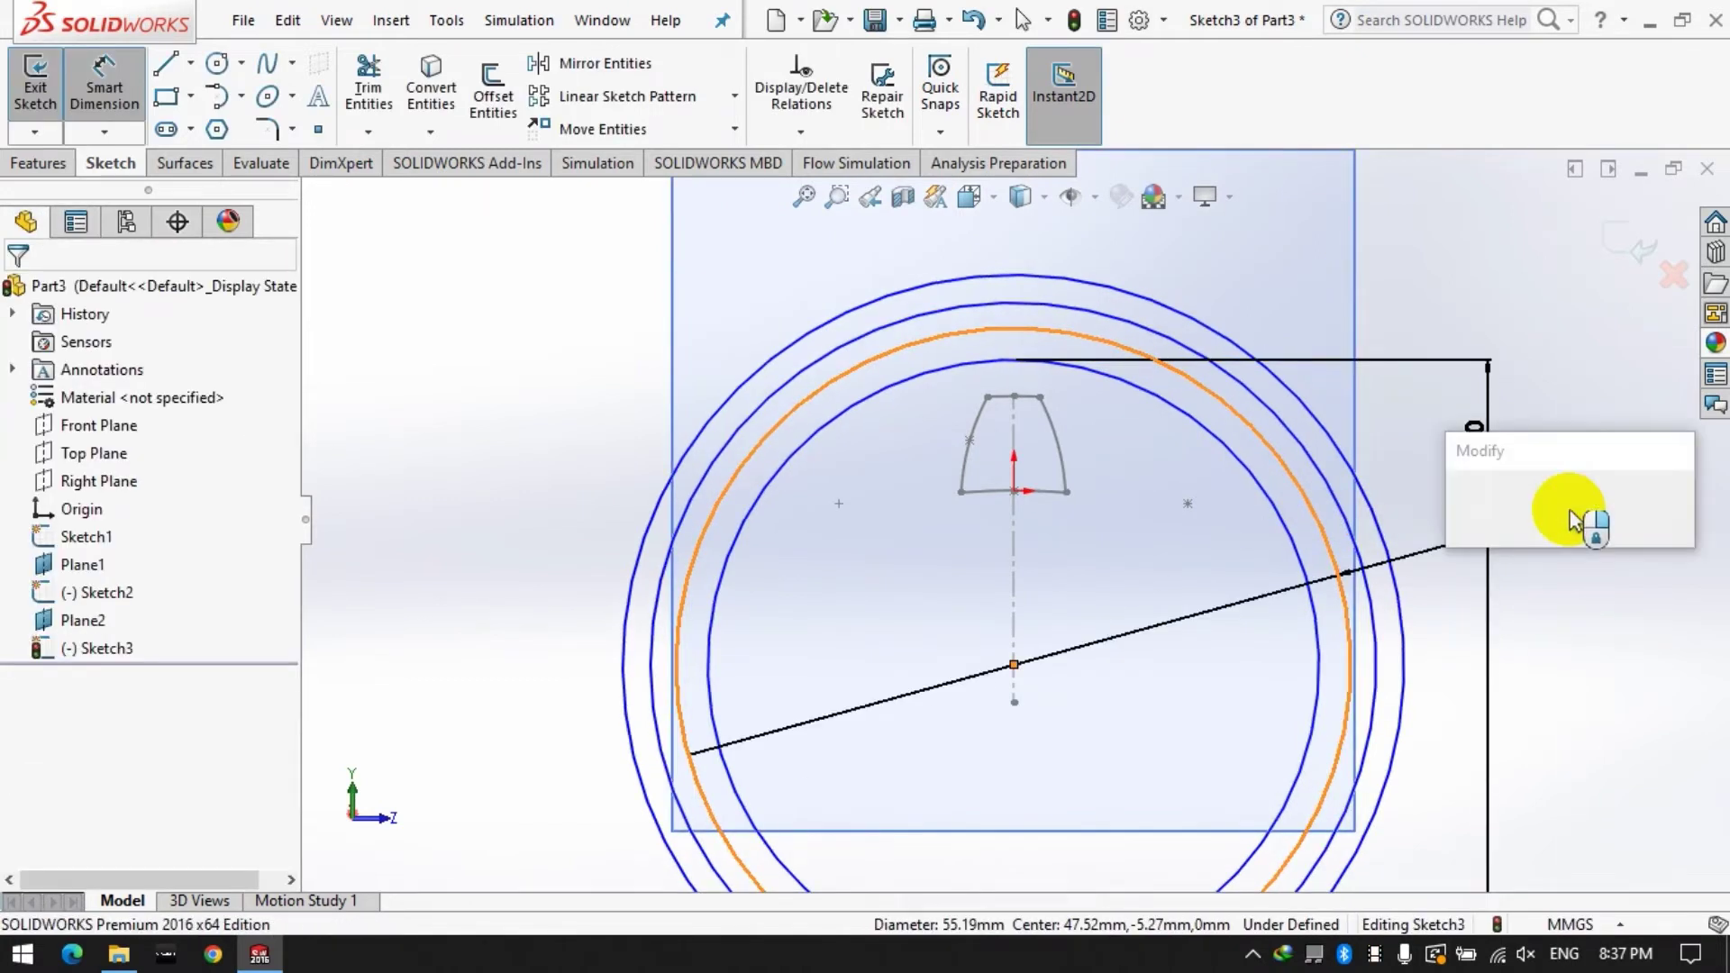
text(52)
key(Return)
Dimension the third circle's diameter as 52/0.94 mm and the outermost circle's diameter as 55.32/0.94 mm.
click(1371, 586)
click(1618, 595)
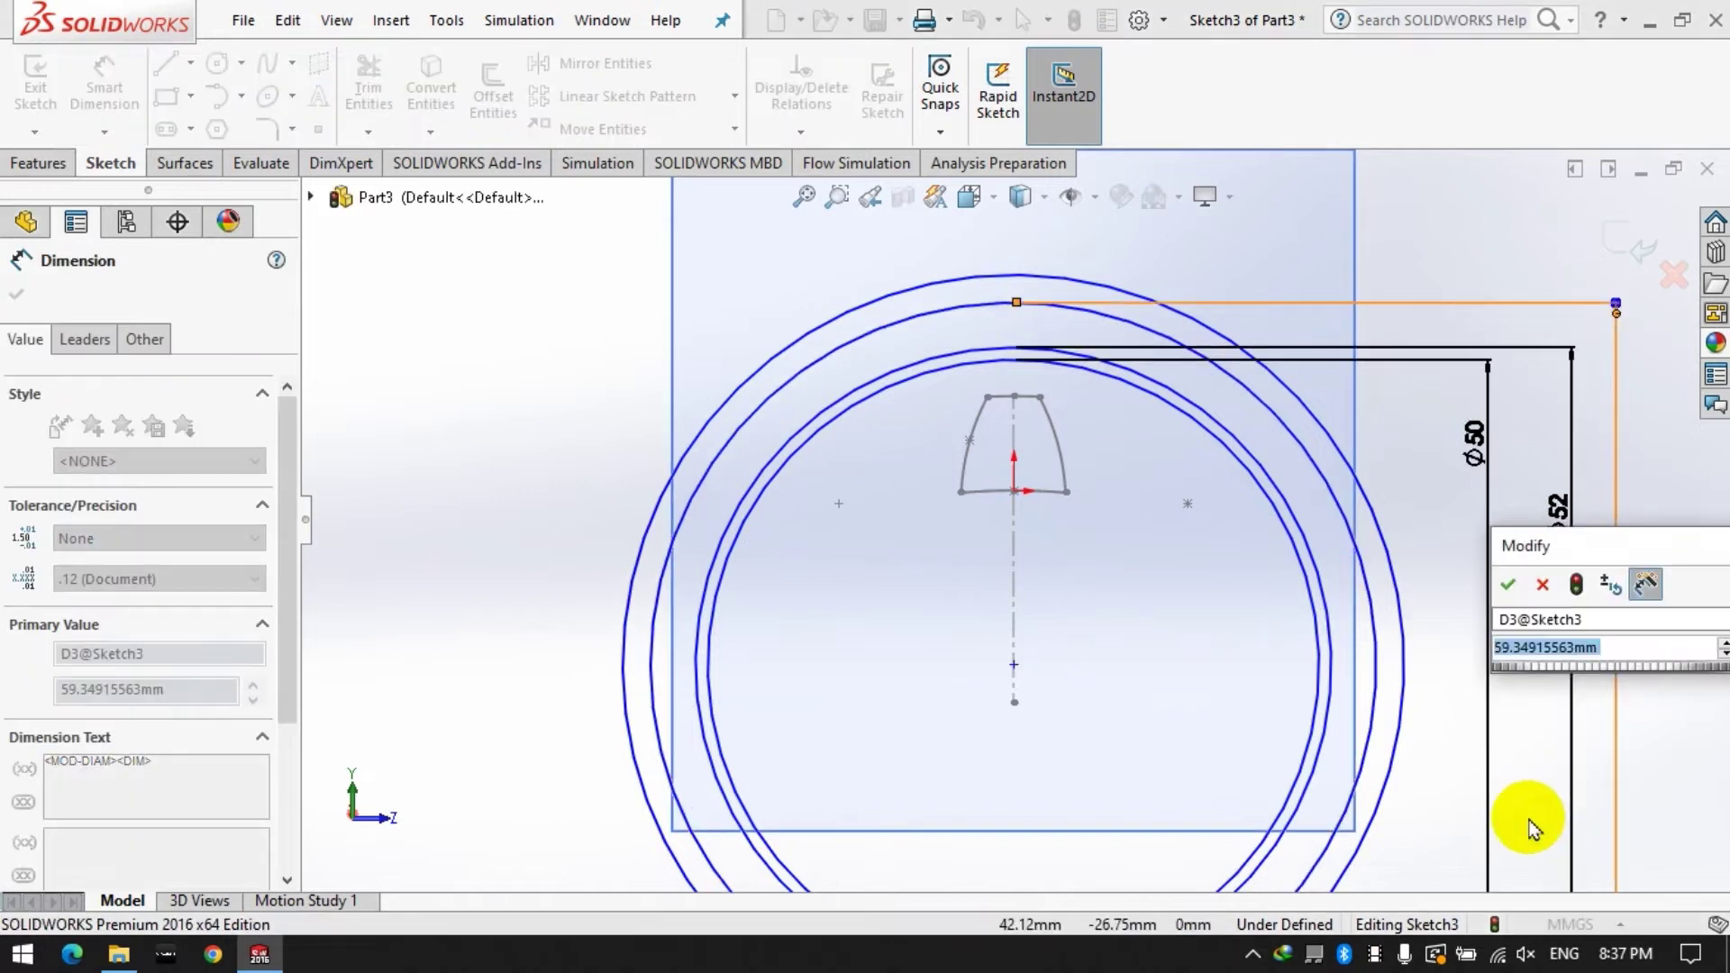
text(52/0.94)
key(Return)
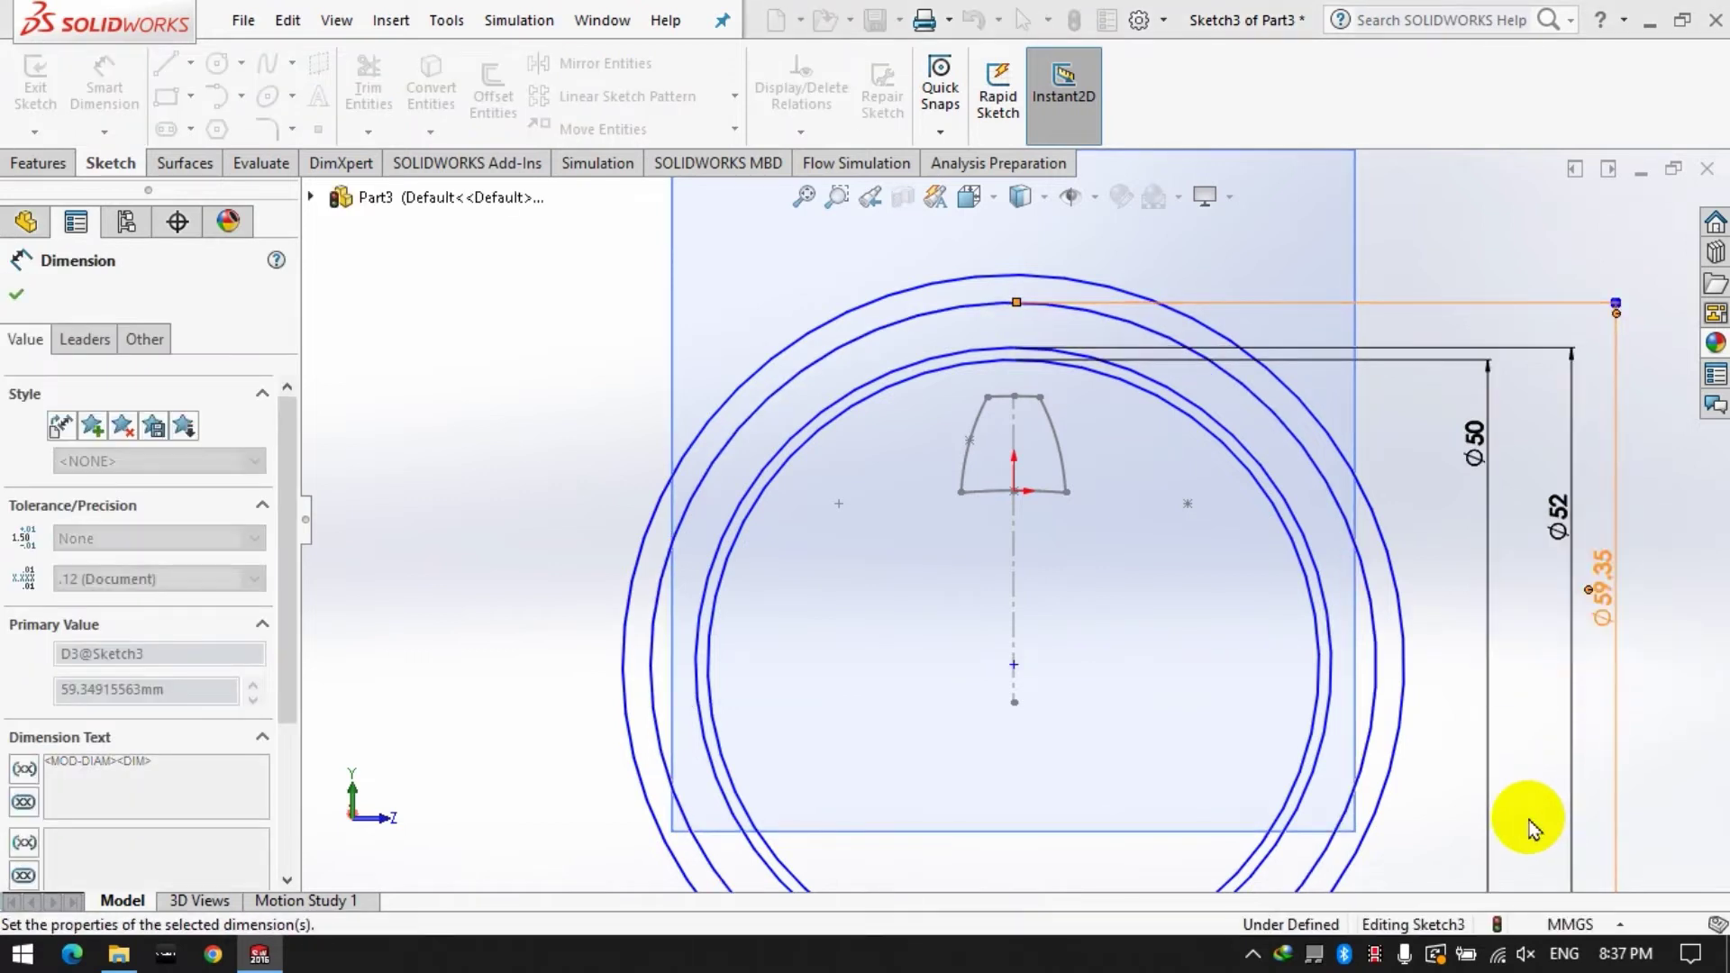
click(1403, 649)
click(1674, 645)
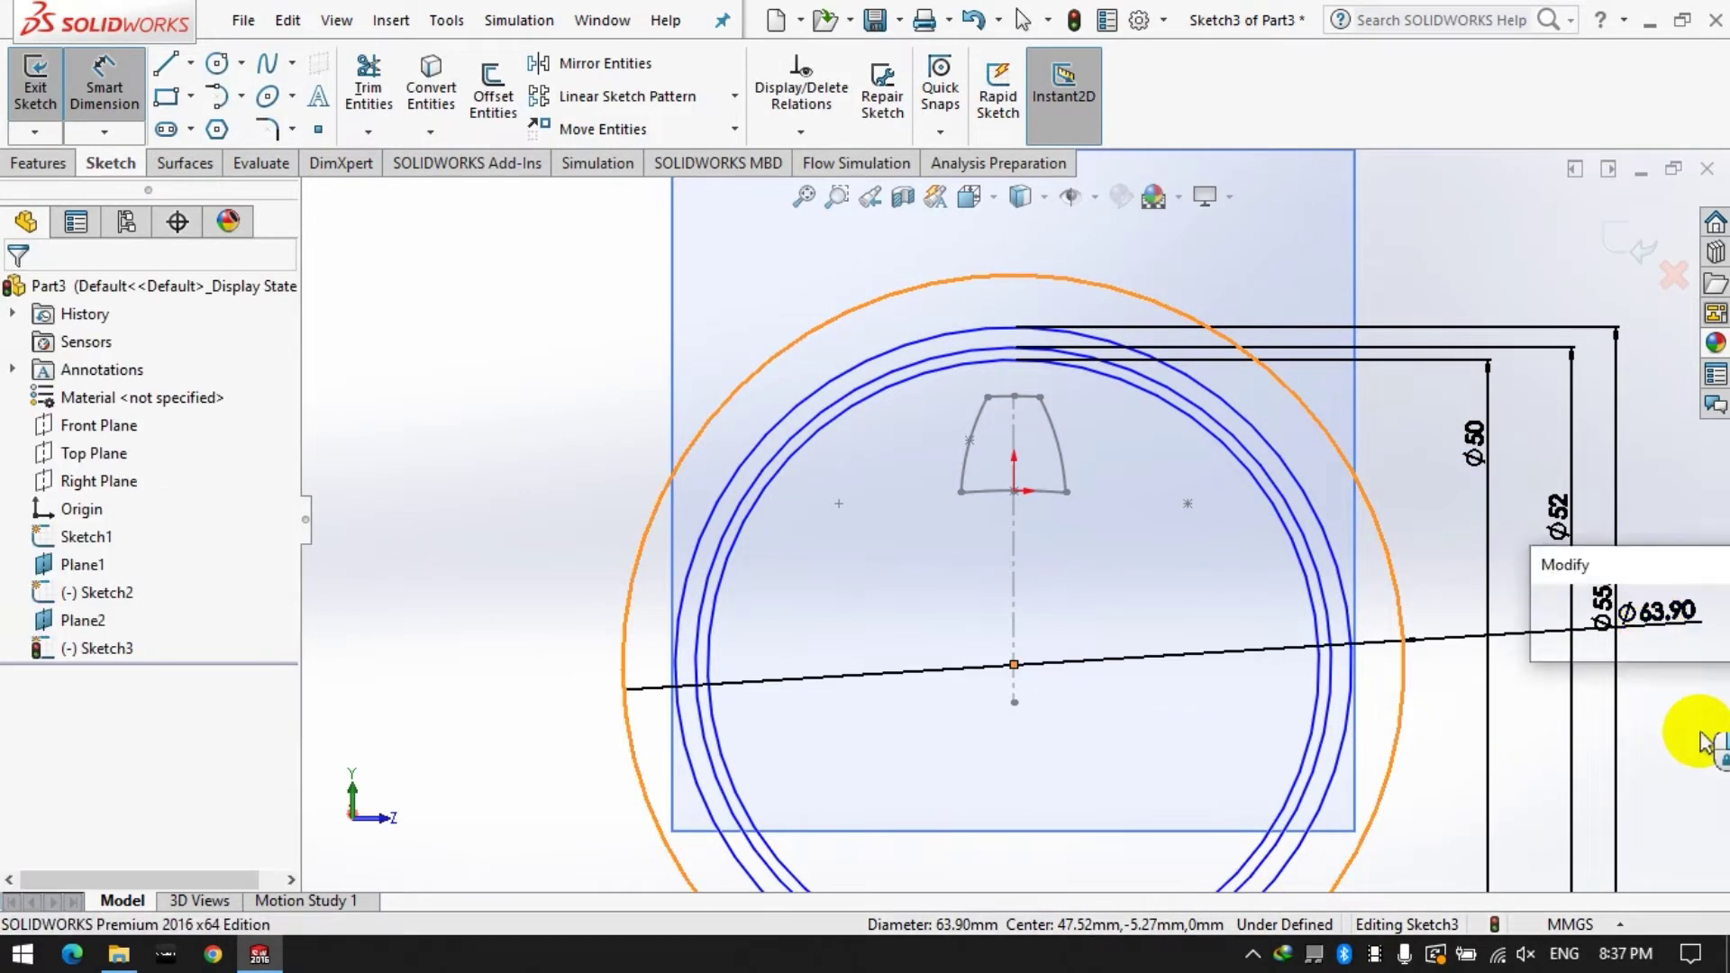
text(55.32/0.94)
key(Return)
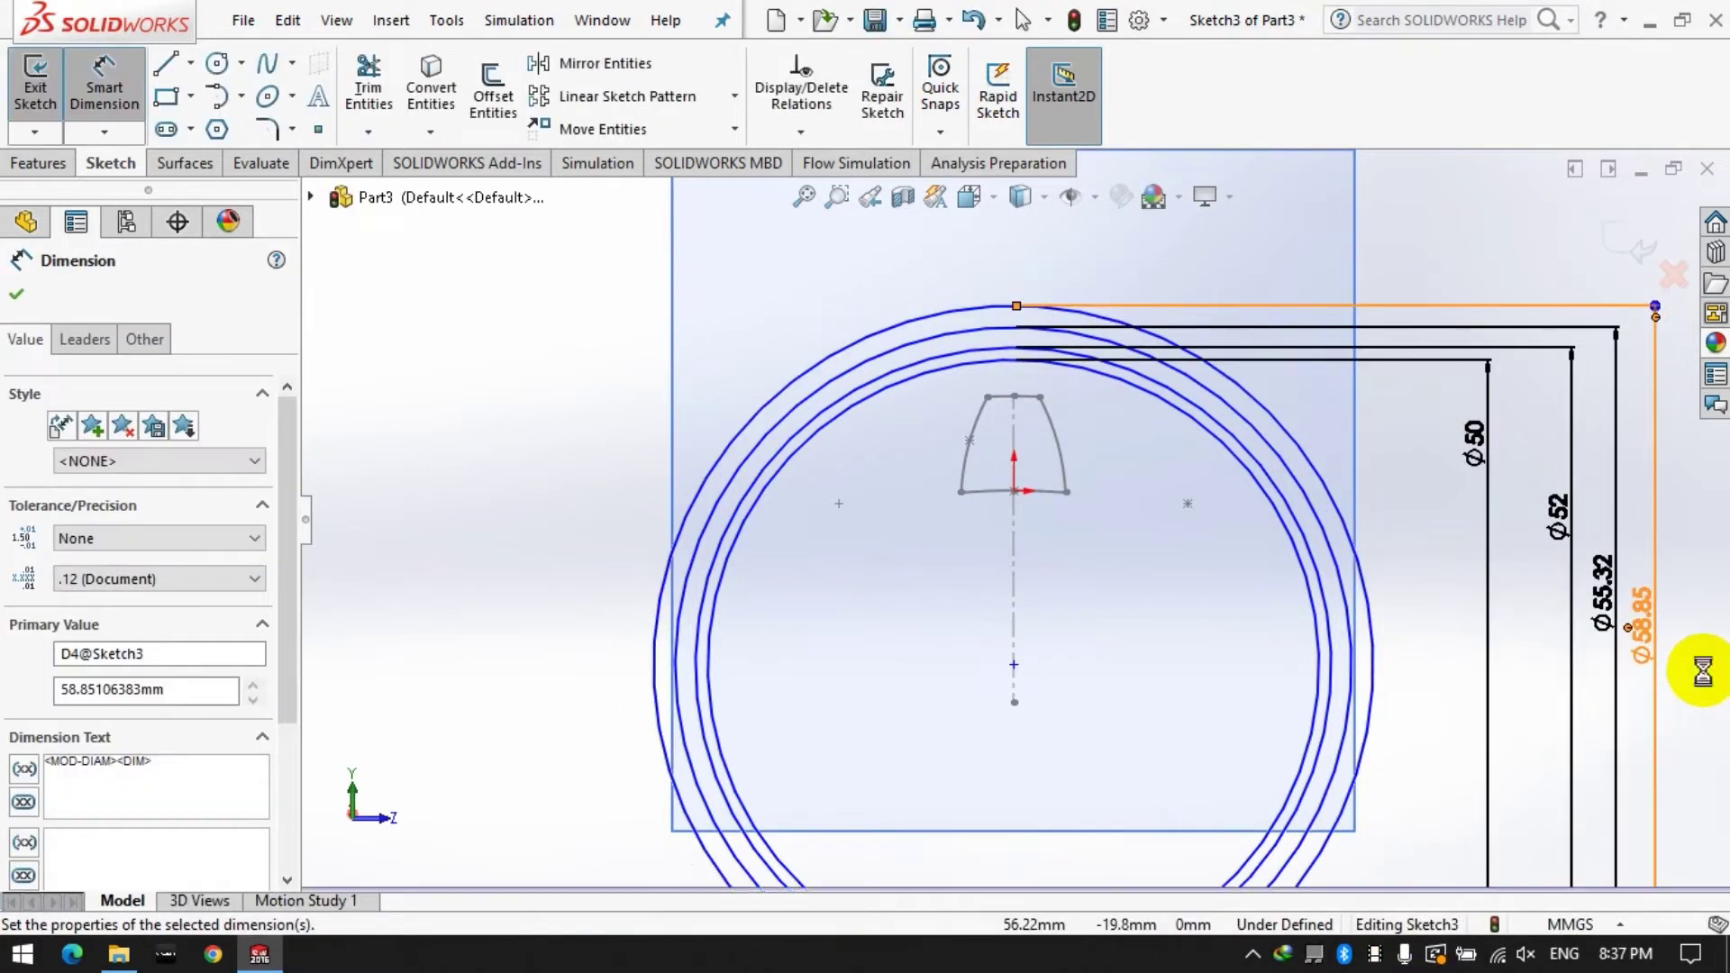
Place a point at the top of the 50 mm circle and set its distance to the origin to 0.
click(318, 128)
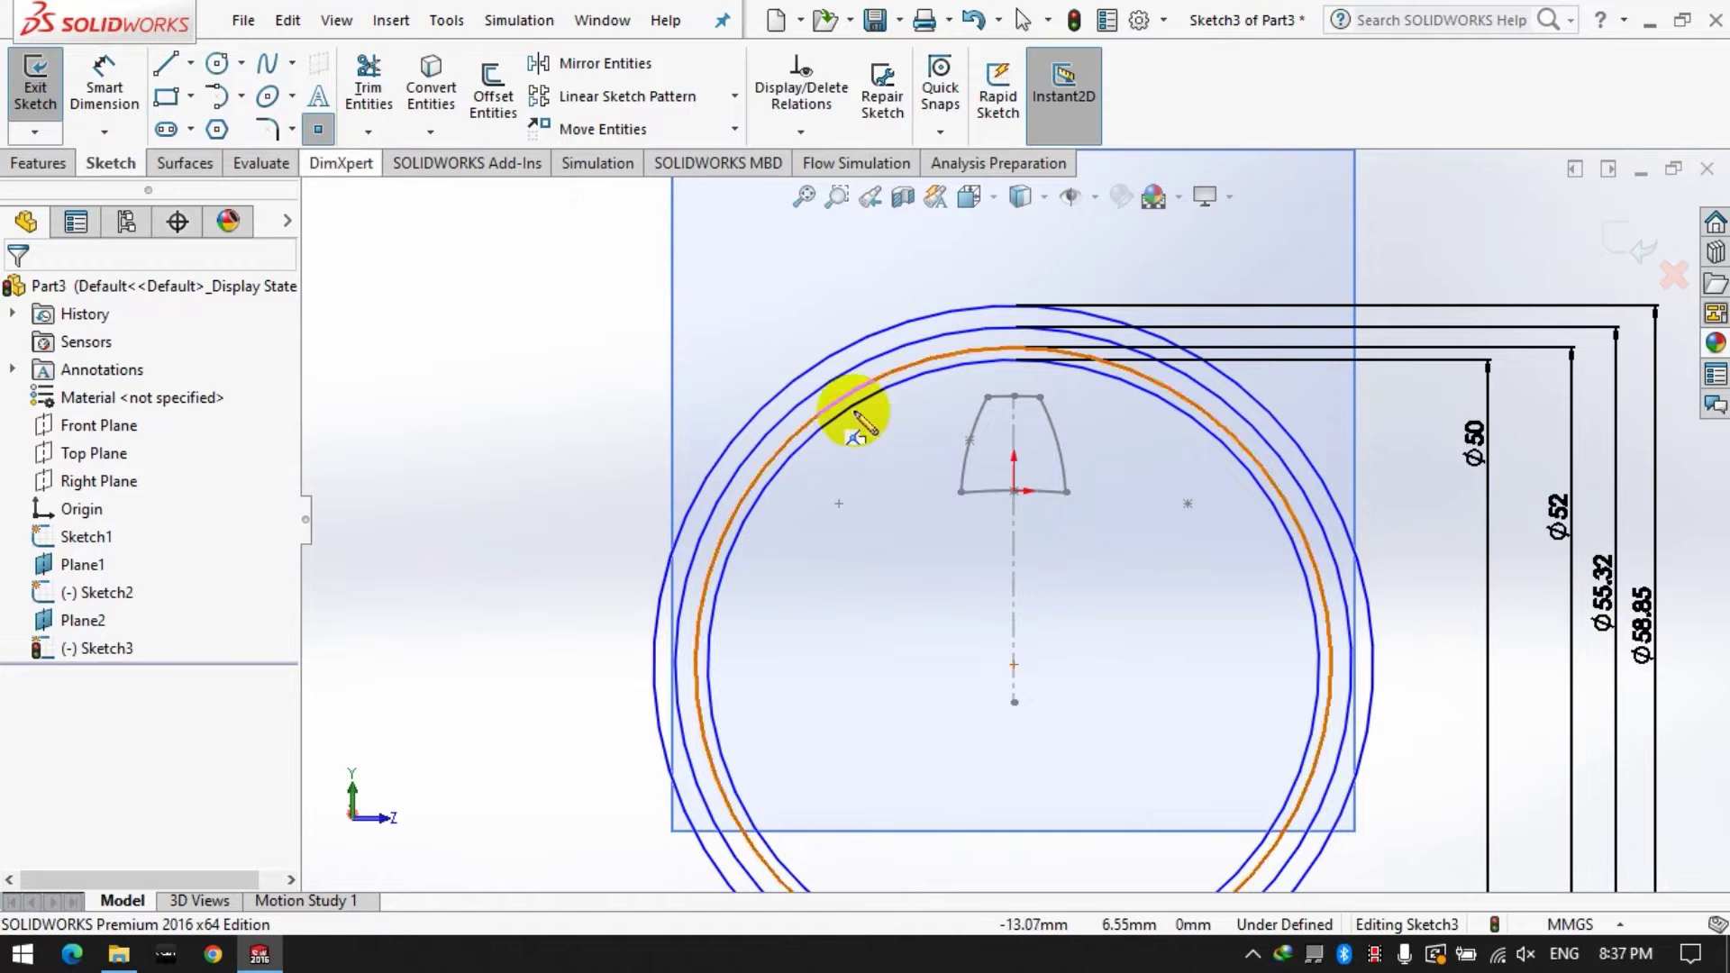
click(1014, 359)
click(105, 90)
mouse_move(946, 456)
middle_down()
mouse_move(965, 502)
mouse_move(1009, 500)
middle_up()
click(1011, 491)
click(1010, 360)
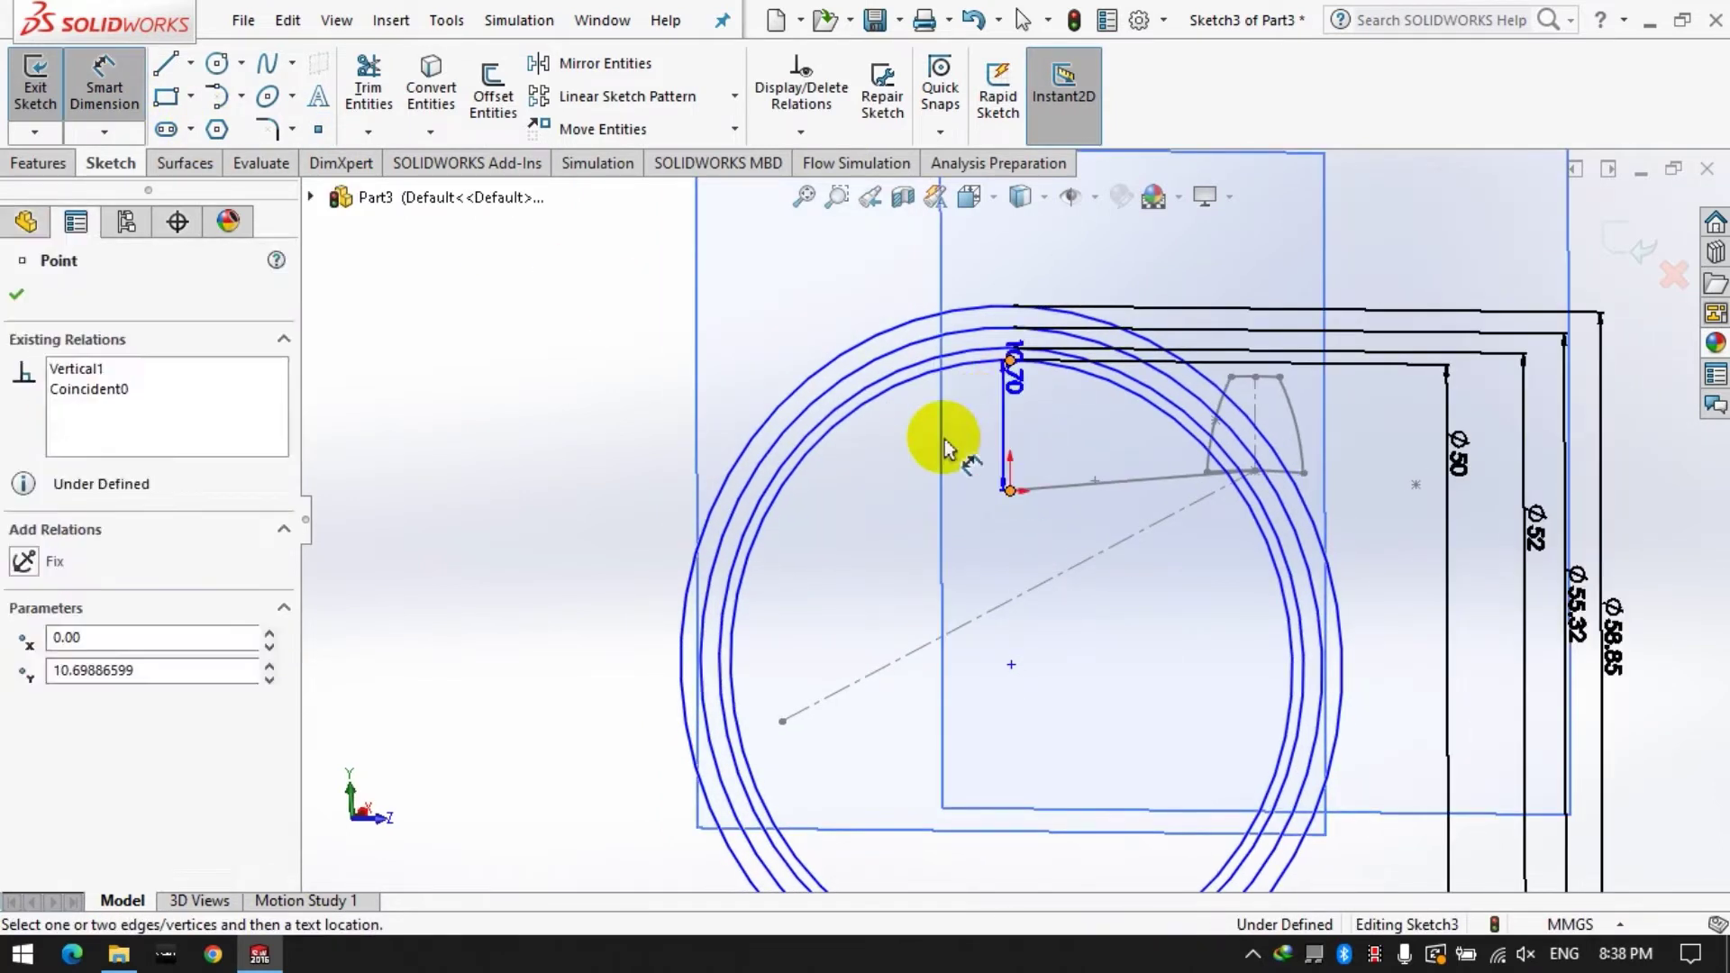
click(948, 439)
text(0)
key(Return)
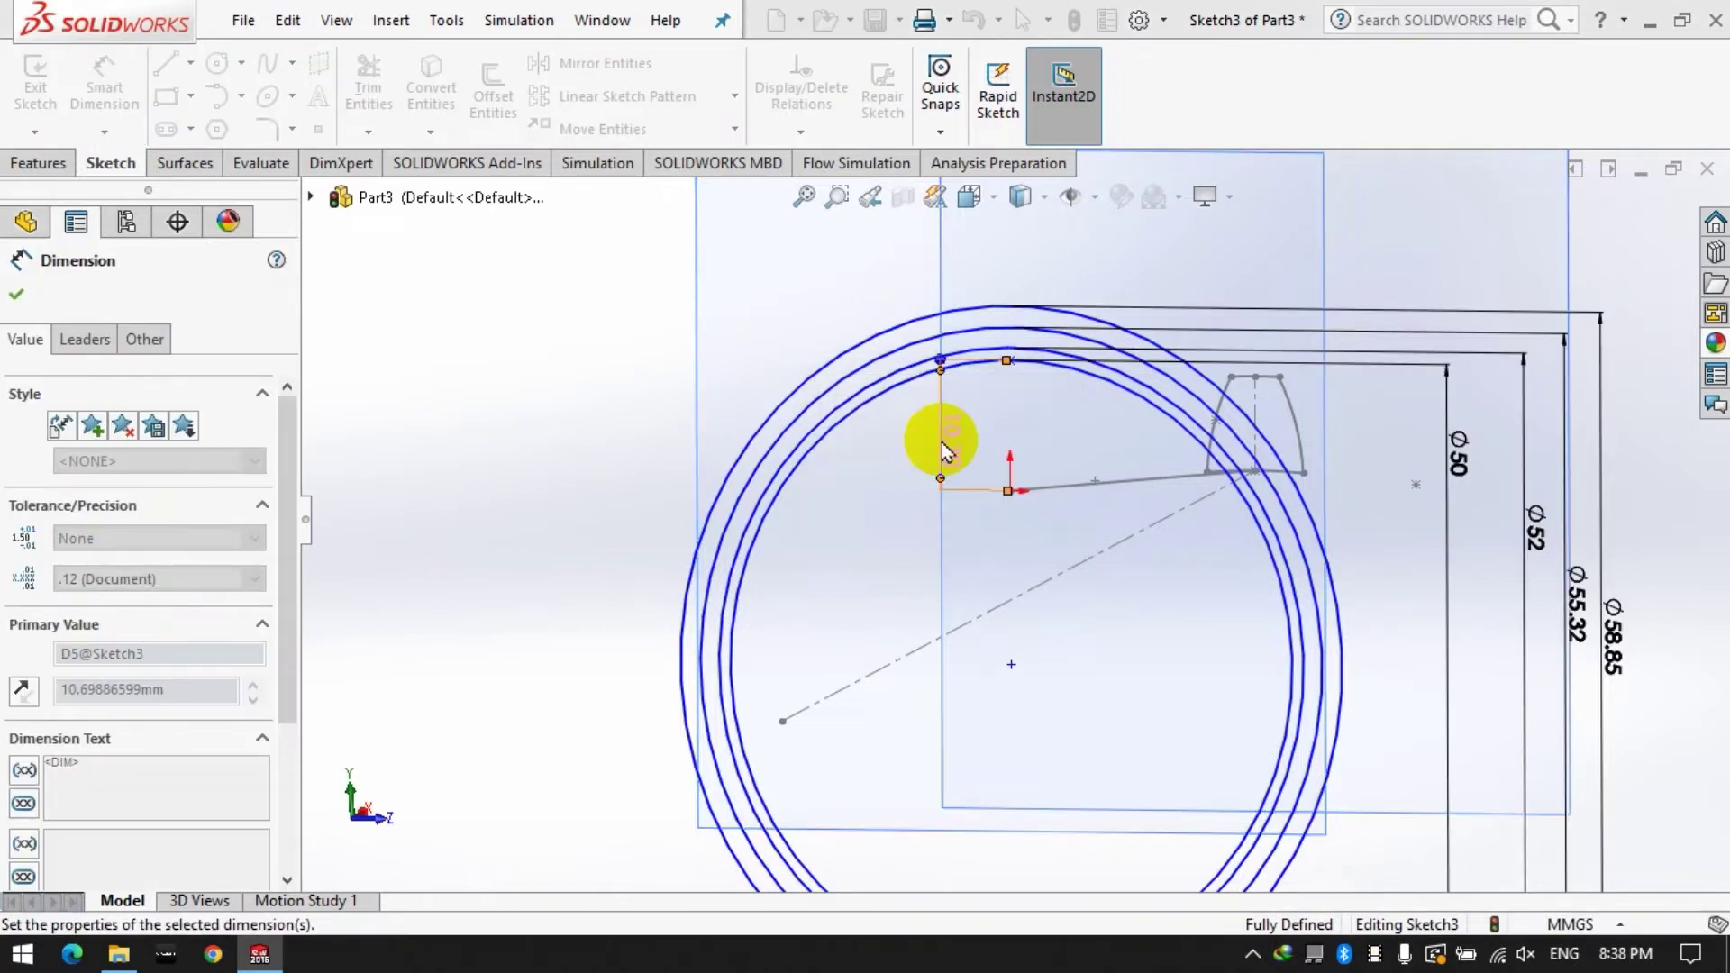
click(16, 294)
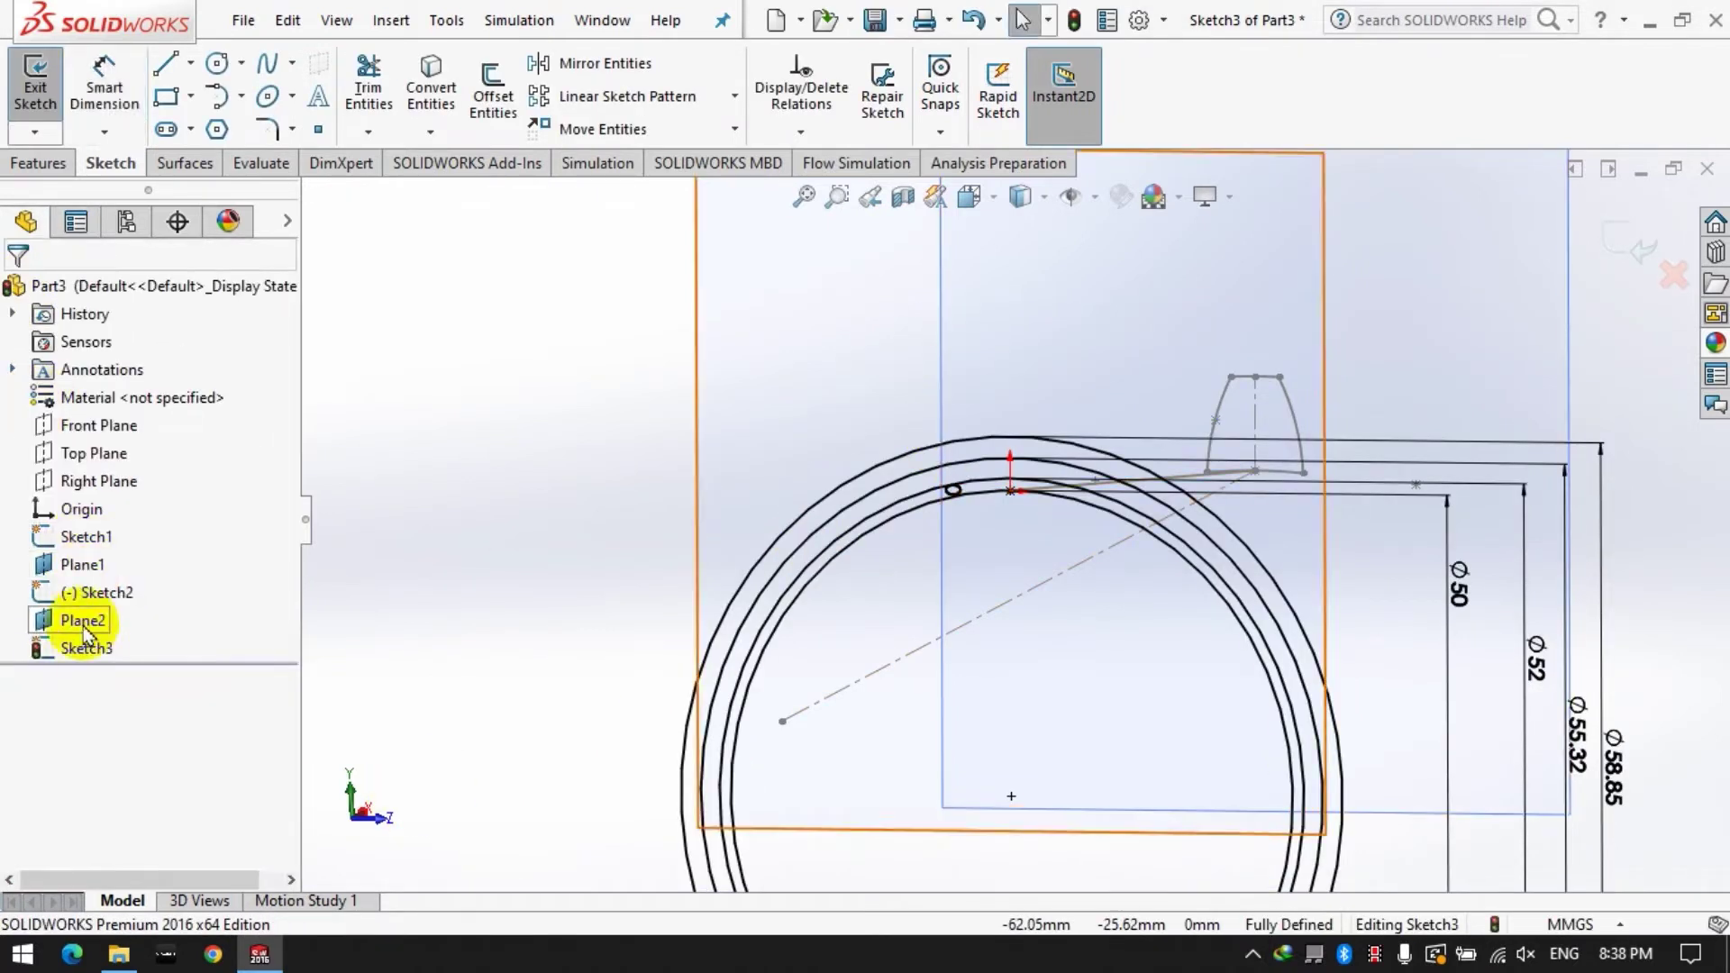
View the sketch face-on and draw a vertical centerline about 40 mm long from the circles' centre up past the outermost circle.
click(969, 197)
click(1108, 351)
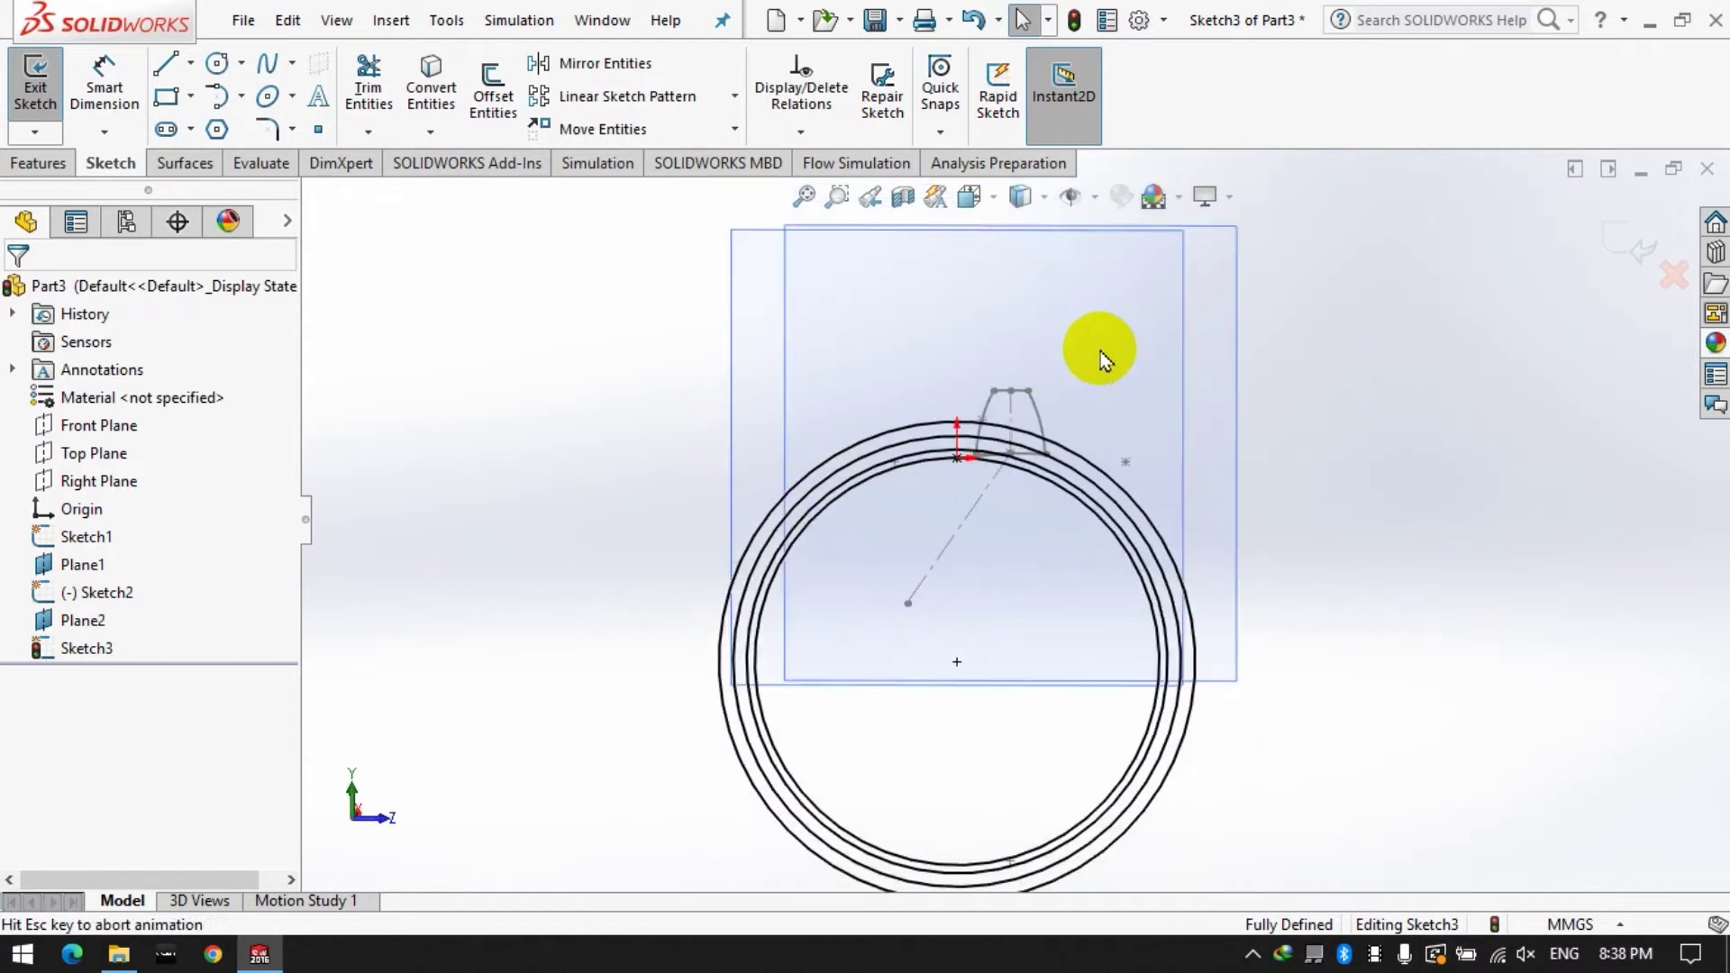
click(189, 65)
click(201, 127)
click(886, 708)
click(900, 344)
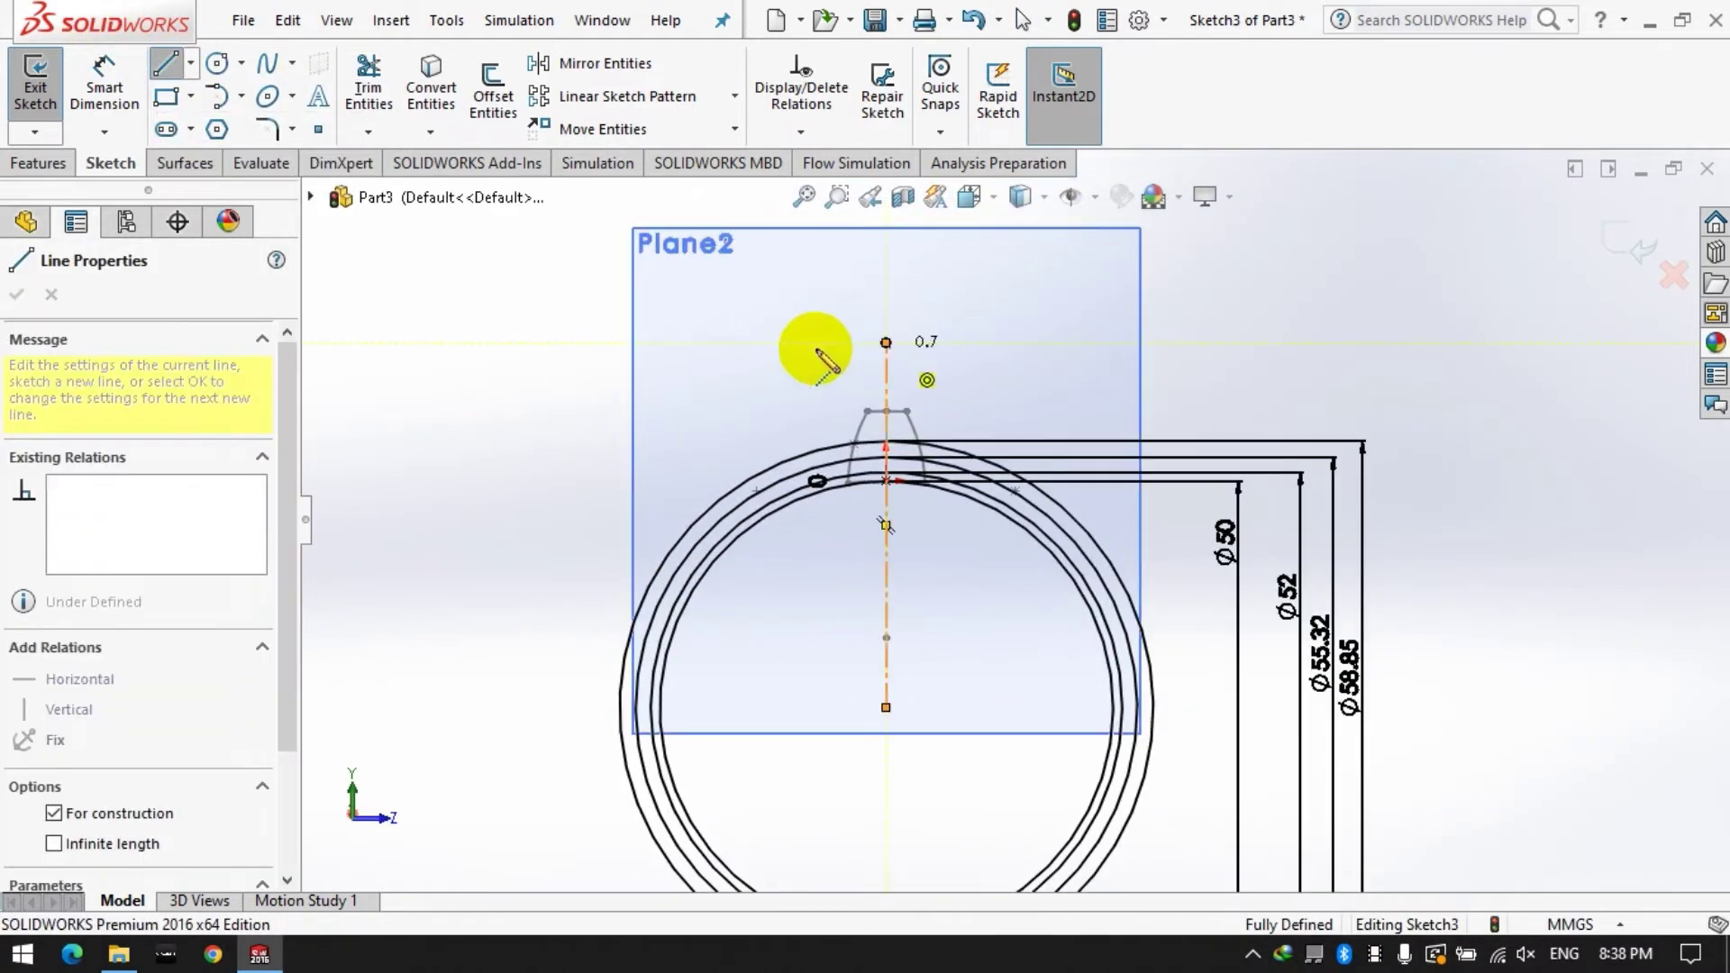
Draw two solid lines through the circles' centre, one angled to each side of the centerline and ending beyond the outermost circle.
click(191, 65)
click(205, 96)
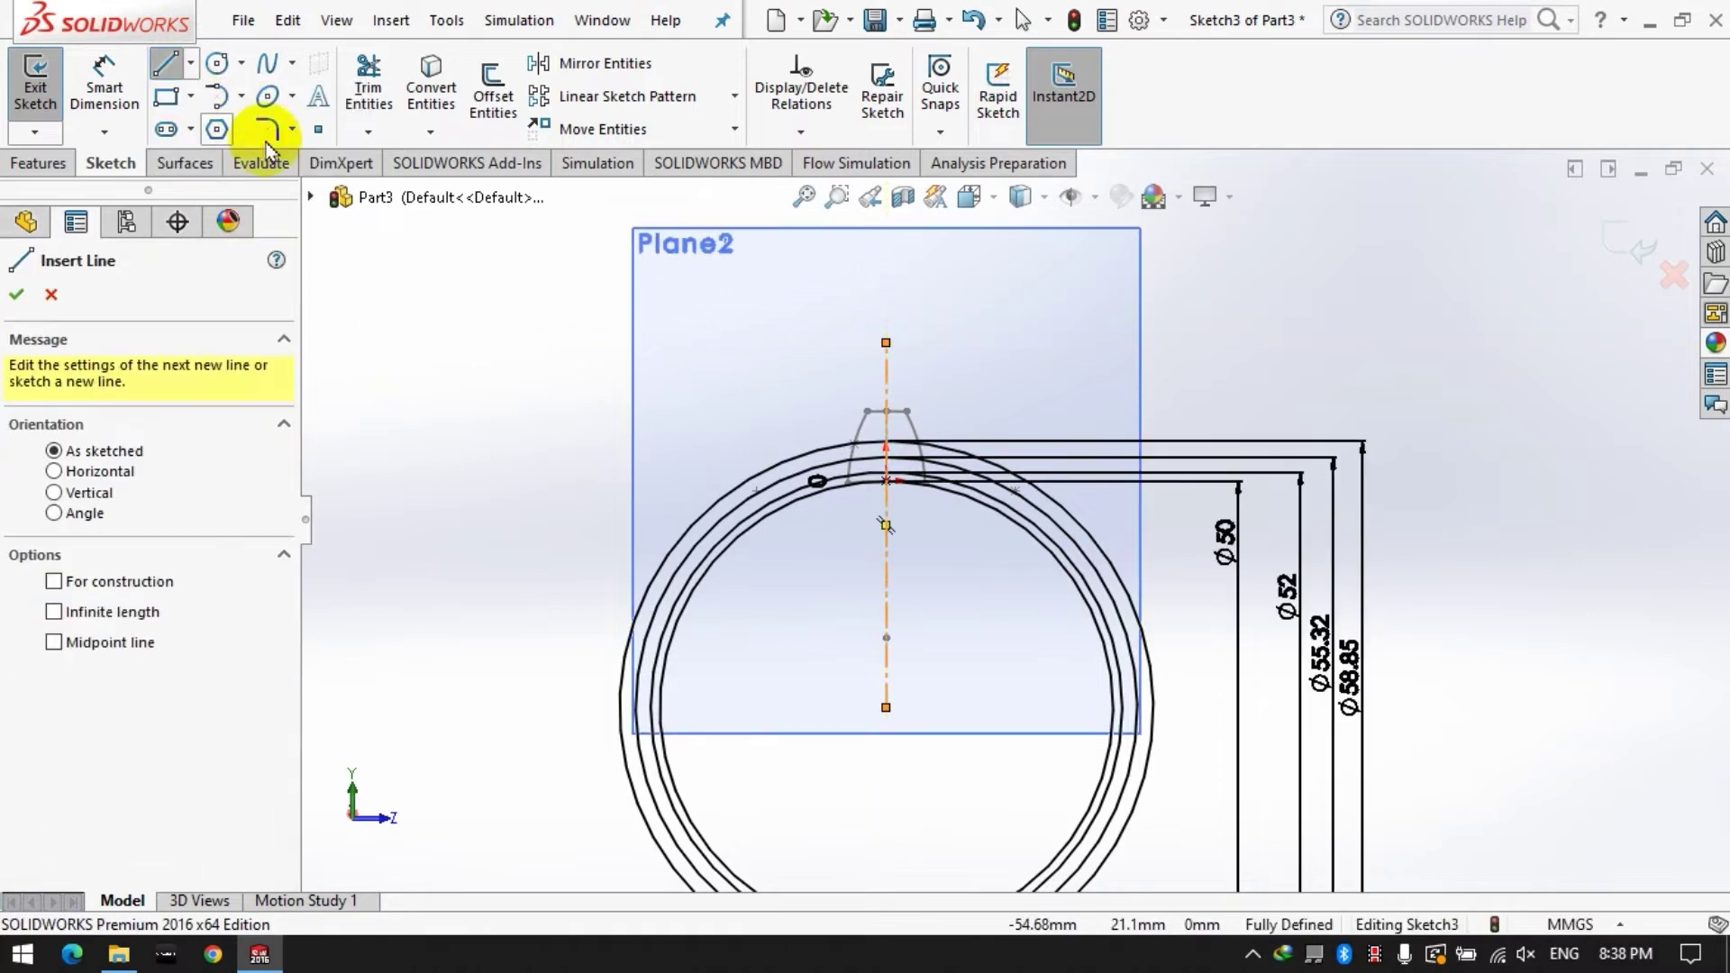
click(735, 344)
click(886, 708)
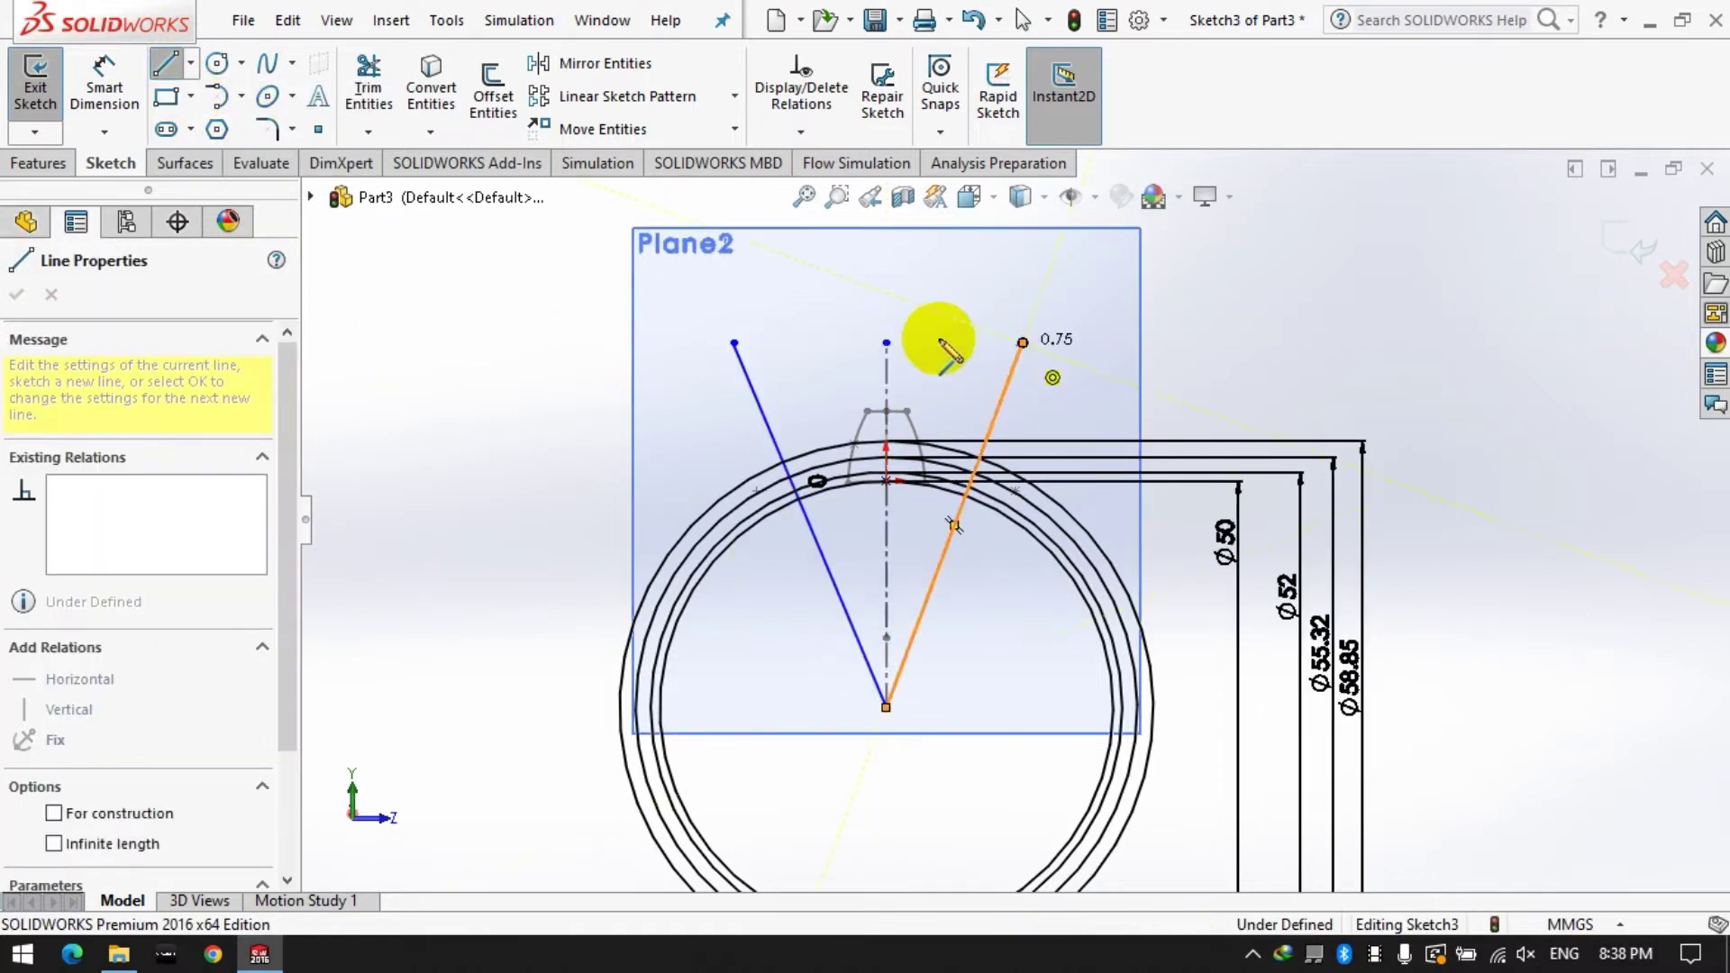
double_click(1022, 342)
Dimension the angle between the vertical centerline and the solid line on its left as 90/24 degrees.
click(126, 87)
click(887, 375)
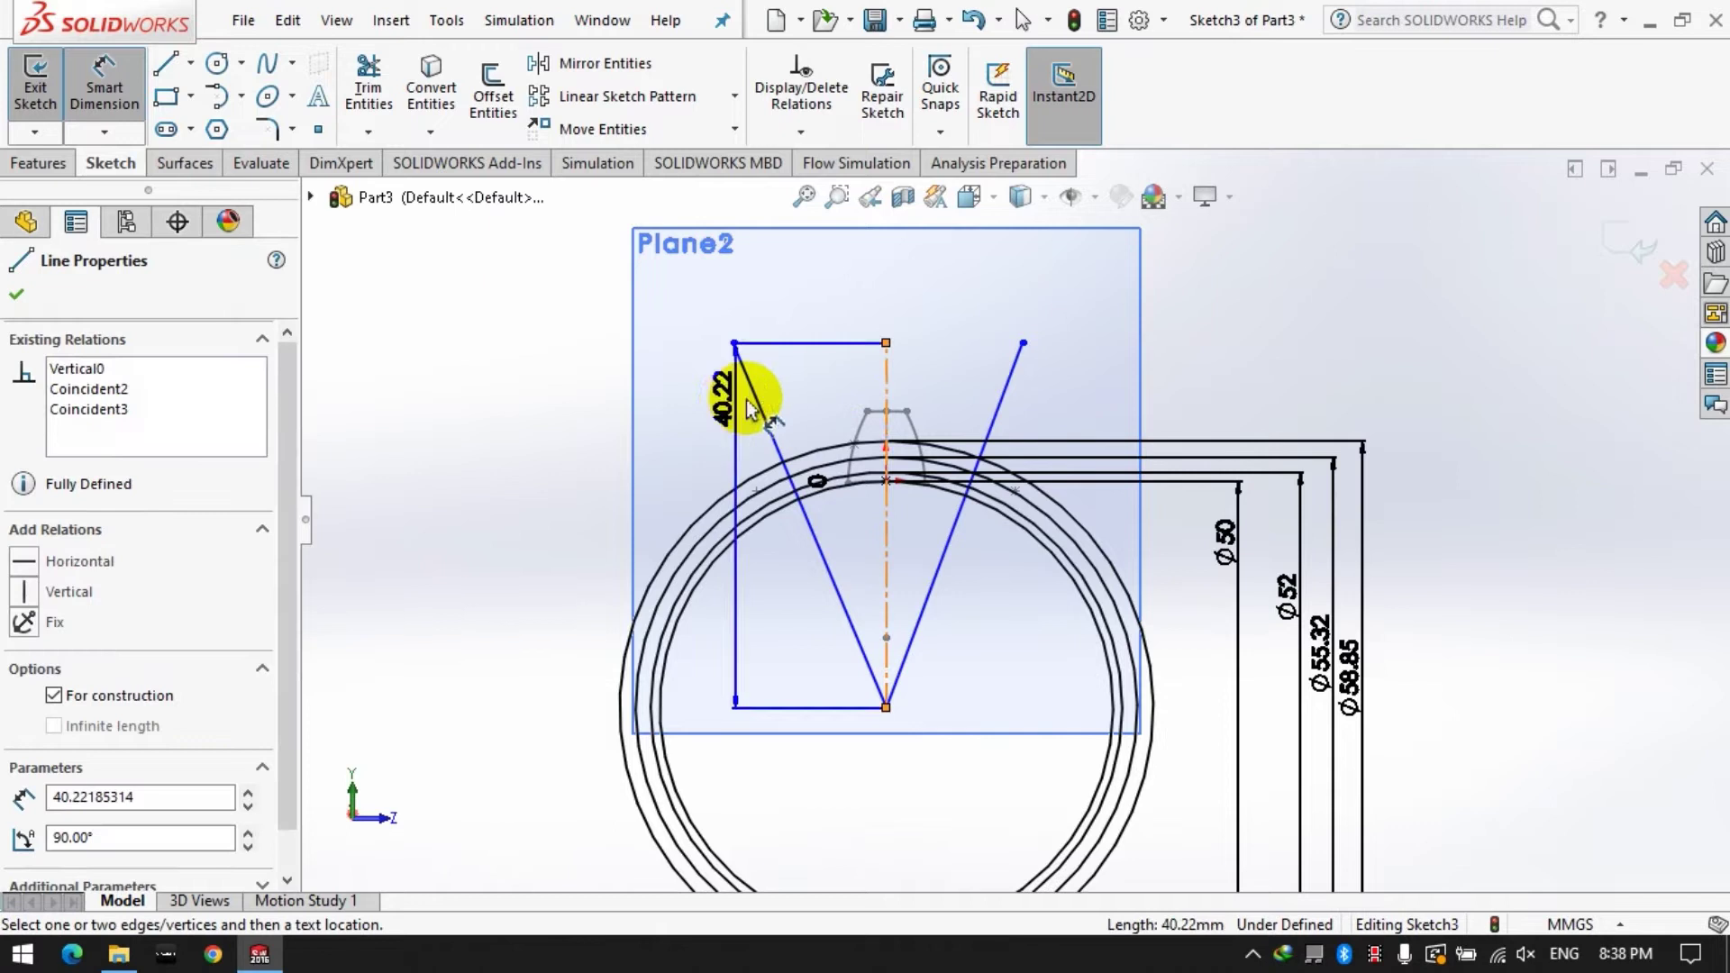
click(756, 388)
click(831, 455)
text(90/24)
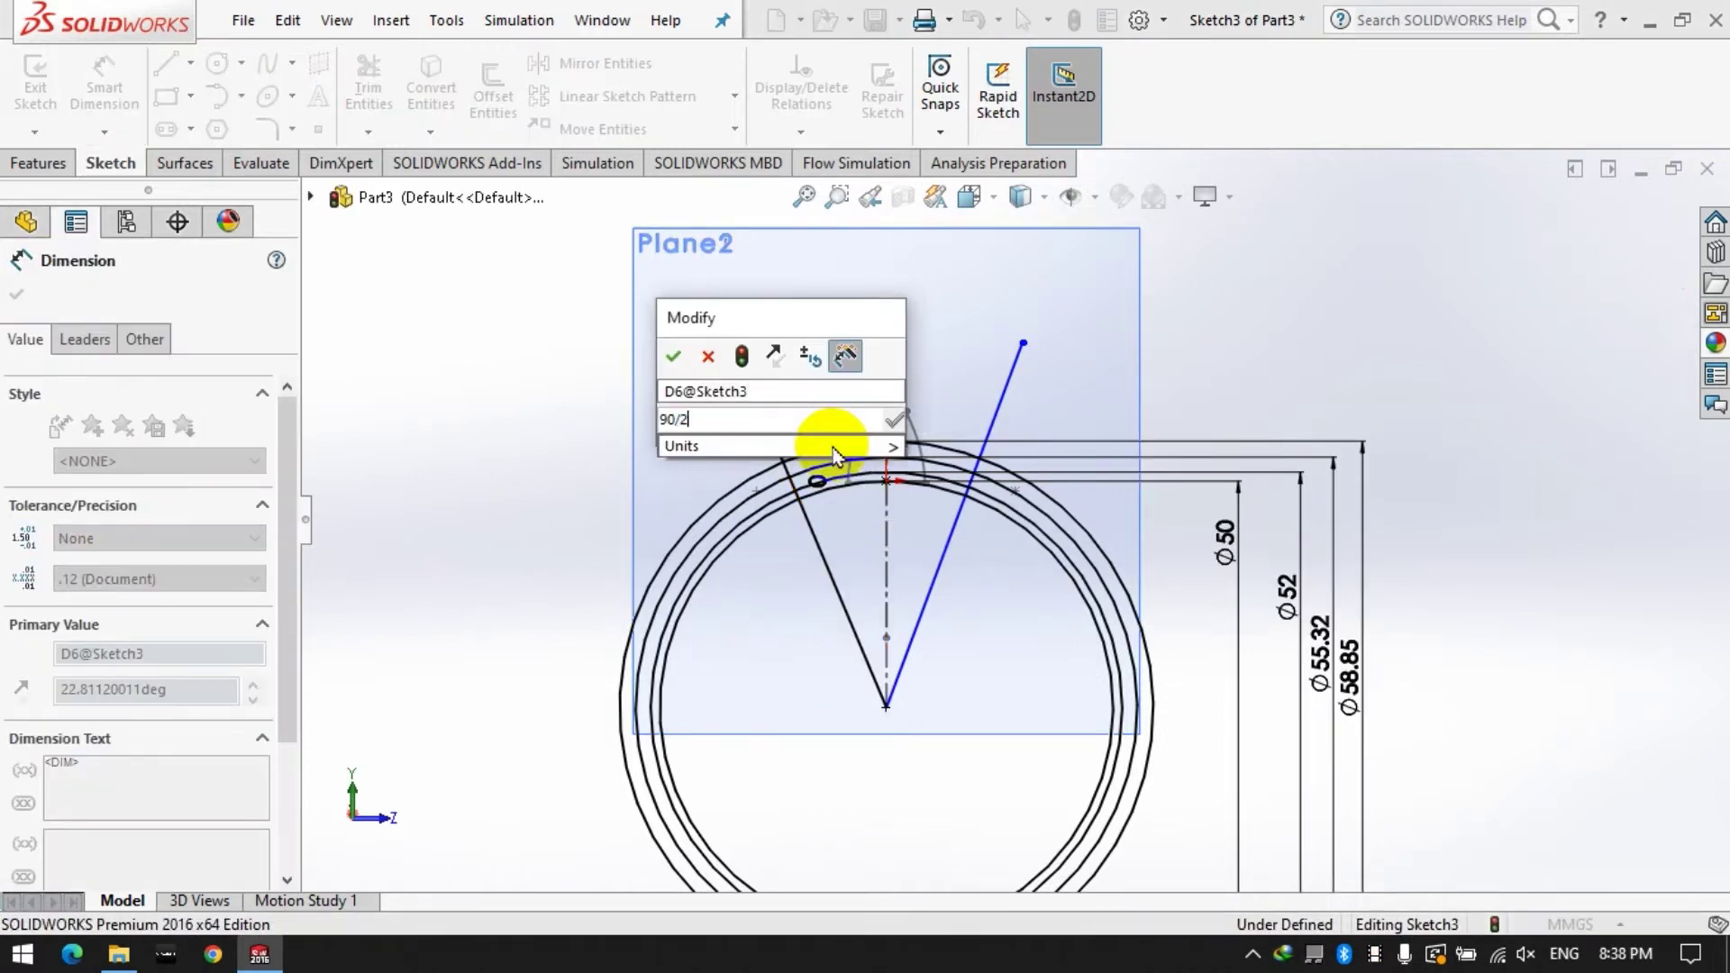
key(Return)
click(432, 356)
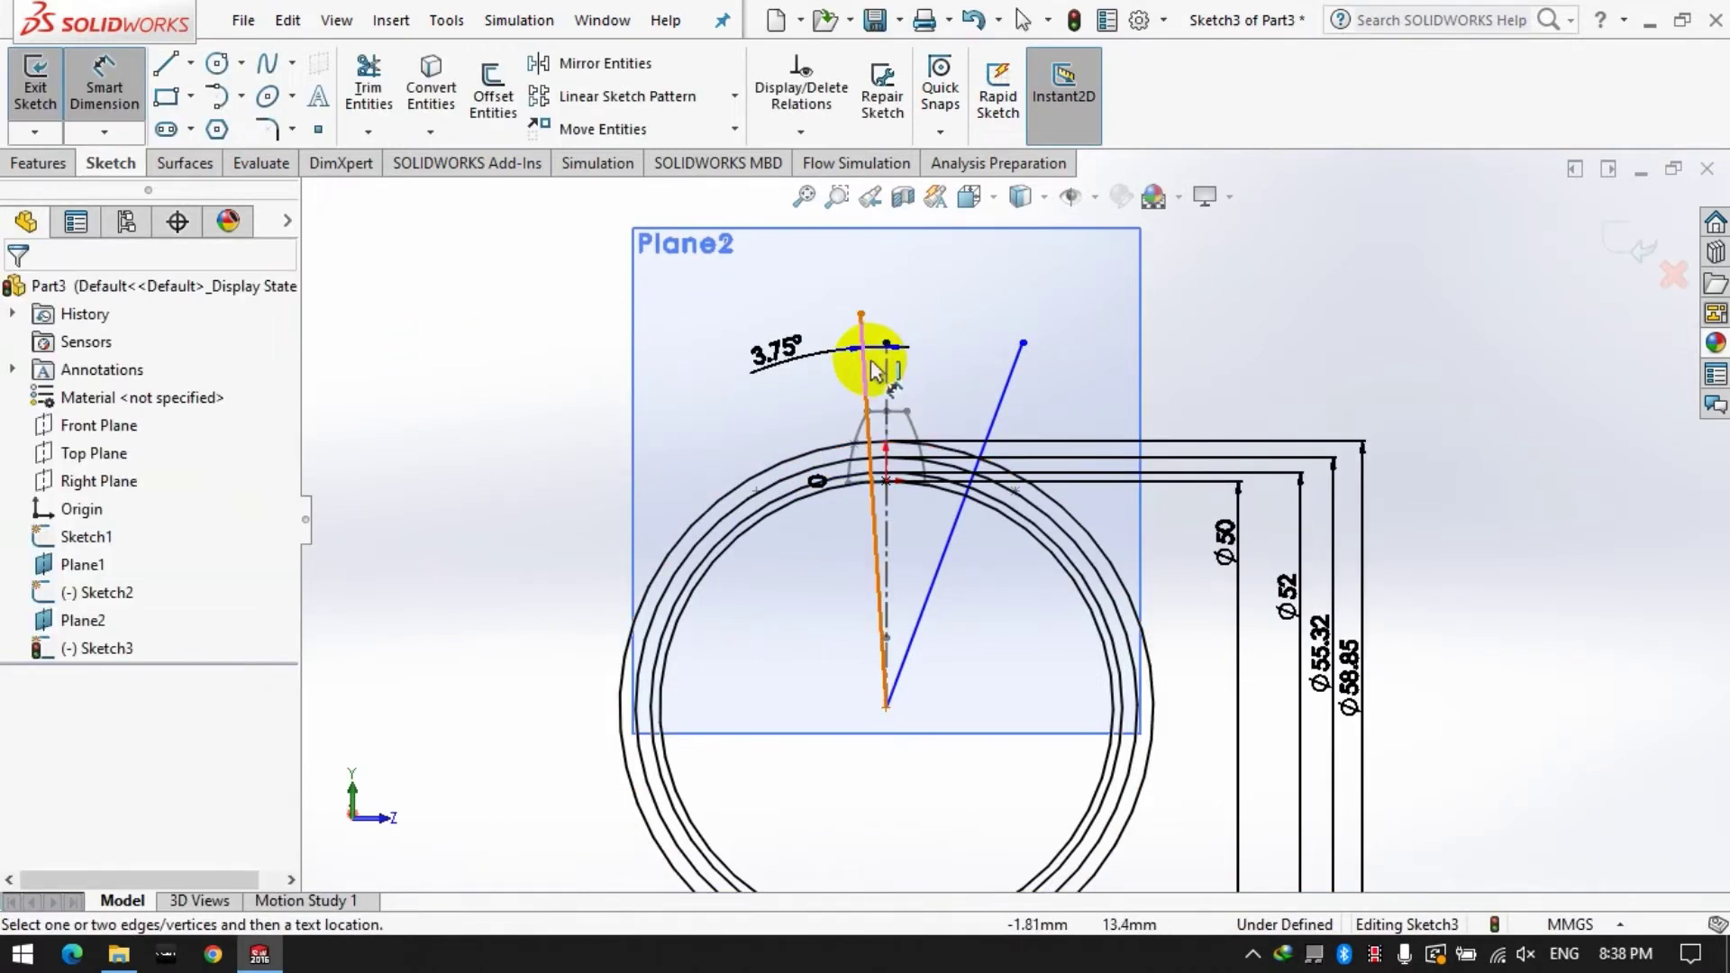
Dimension the angle between the two solid lines to 20 degrees.
click(865, 372)
click(1011, 386)
click(1002, 268)
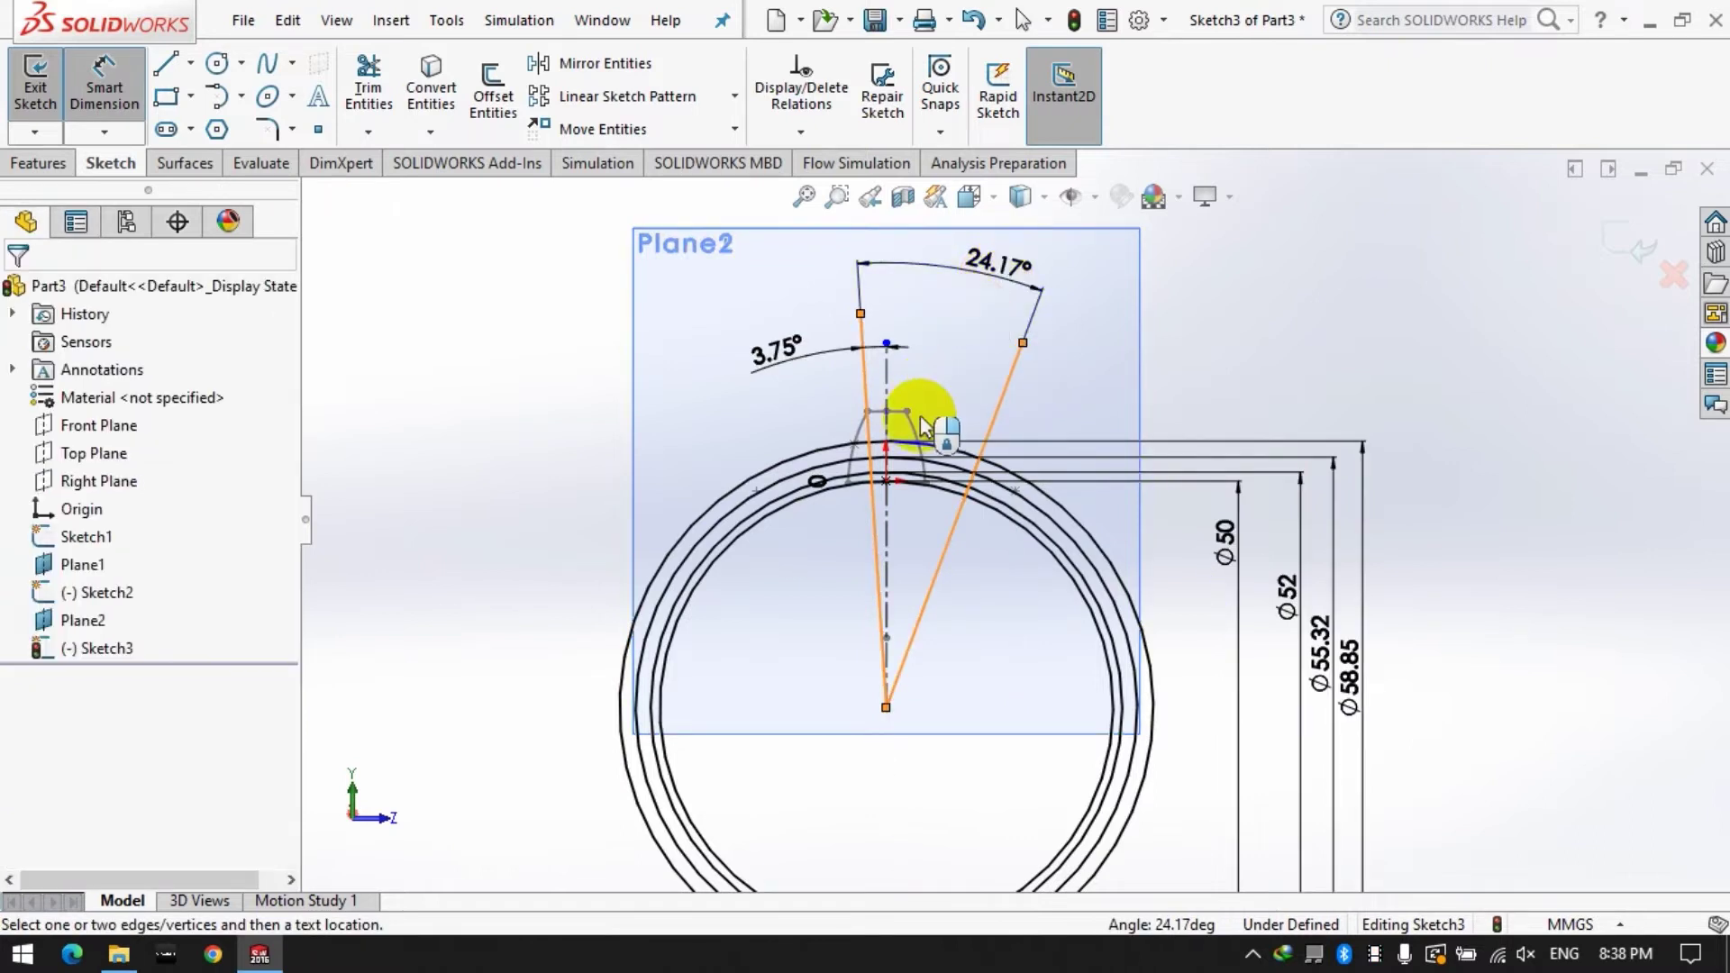
text(20)
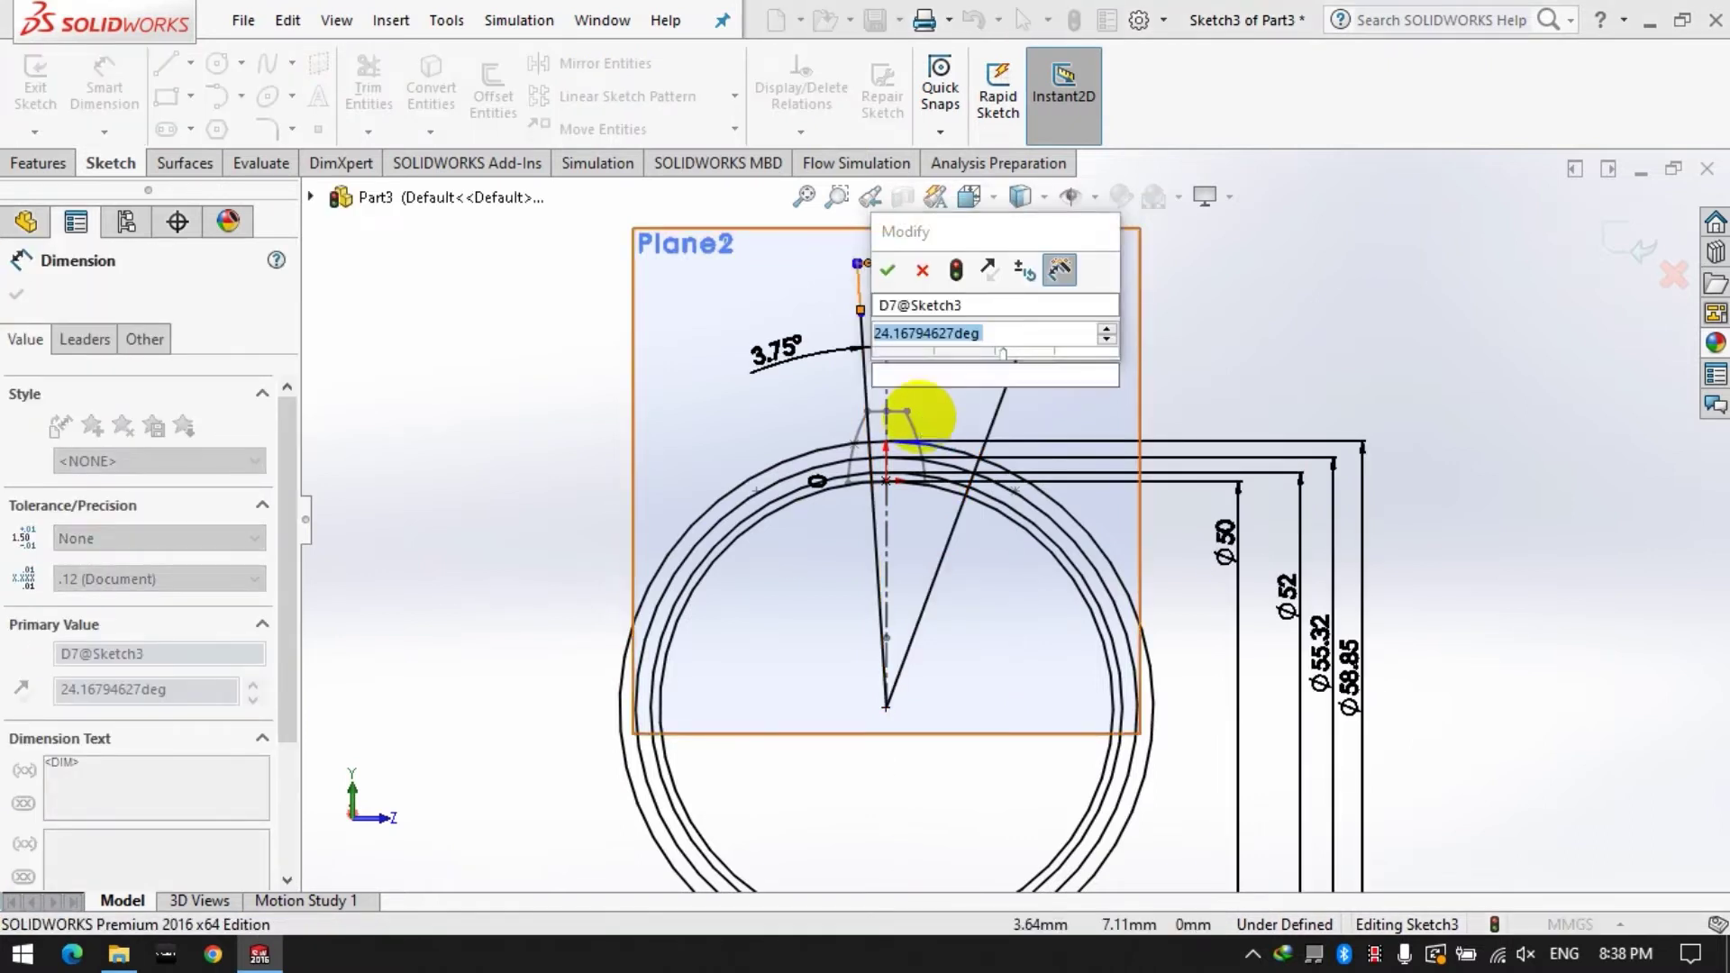
key(Return)
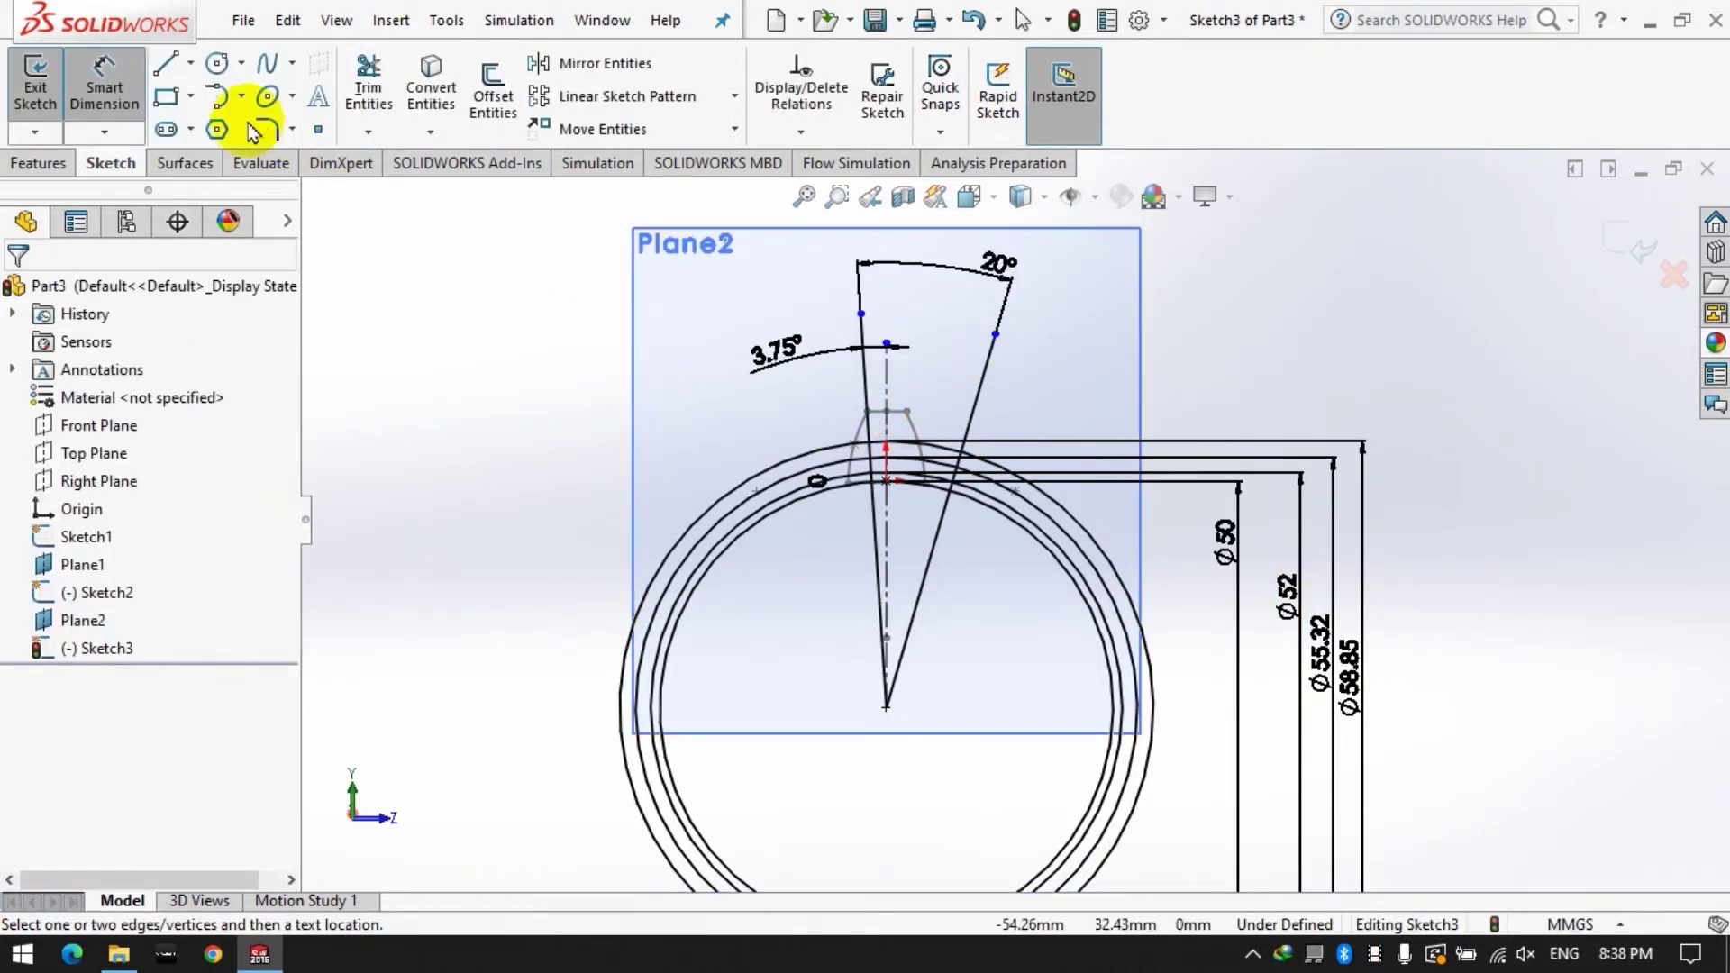
Place points where the left solid line crosses the 55.32 mm circle and the right solid line crosses the 52 mm circle.
click(318, 129)
scroll(881, 502, down, 6)
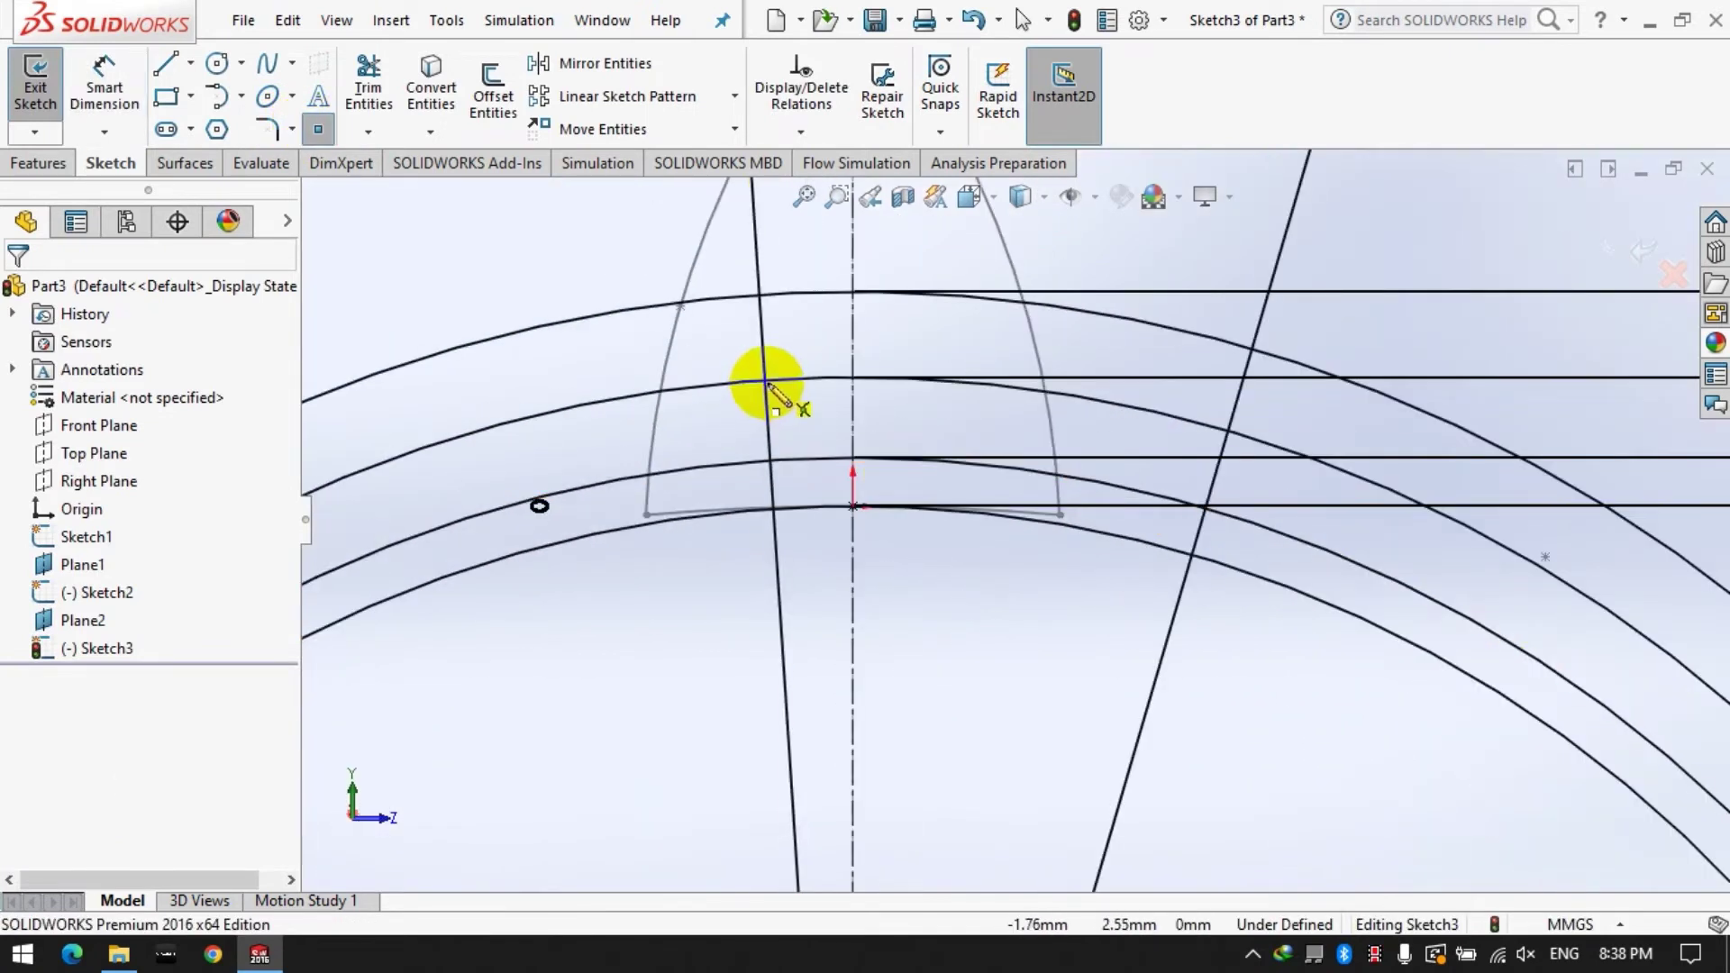
click(765, 381)
click(1206, 507)
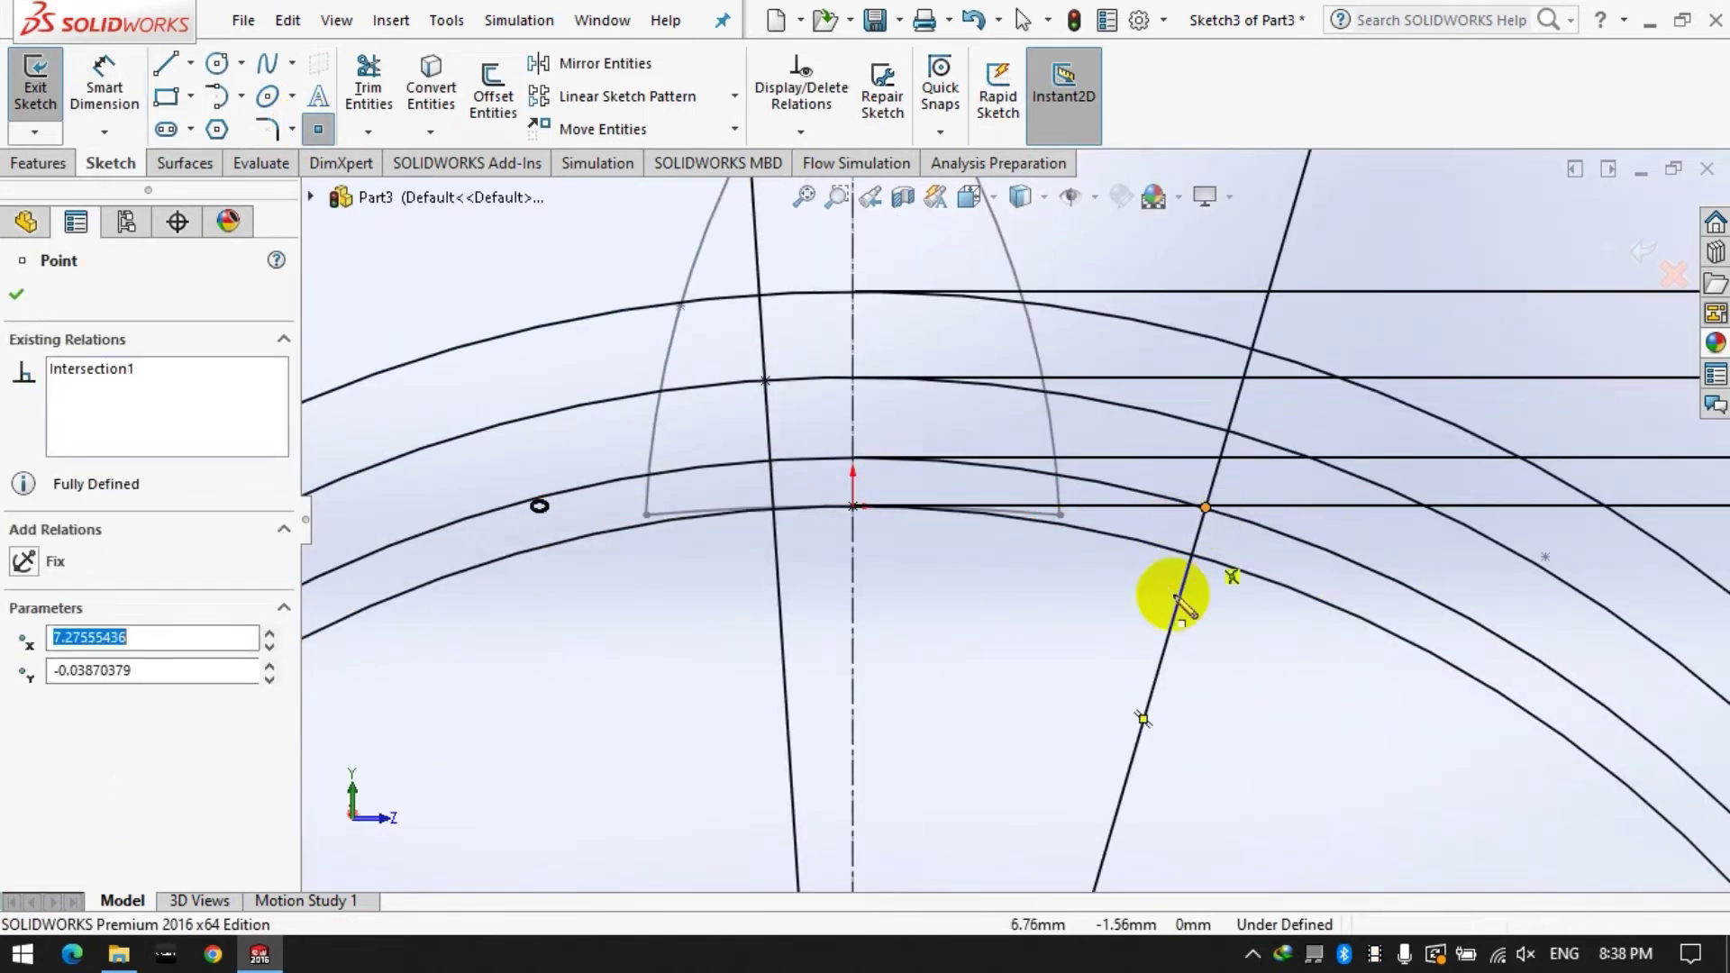
Draw a circle centred on the right intersection point and passing through the left intersection point.
click(216, 62)
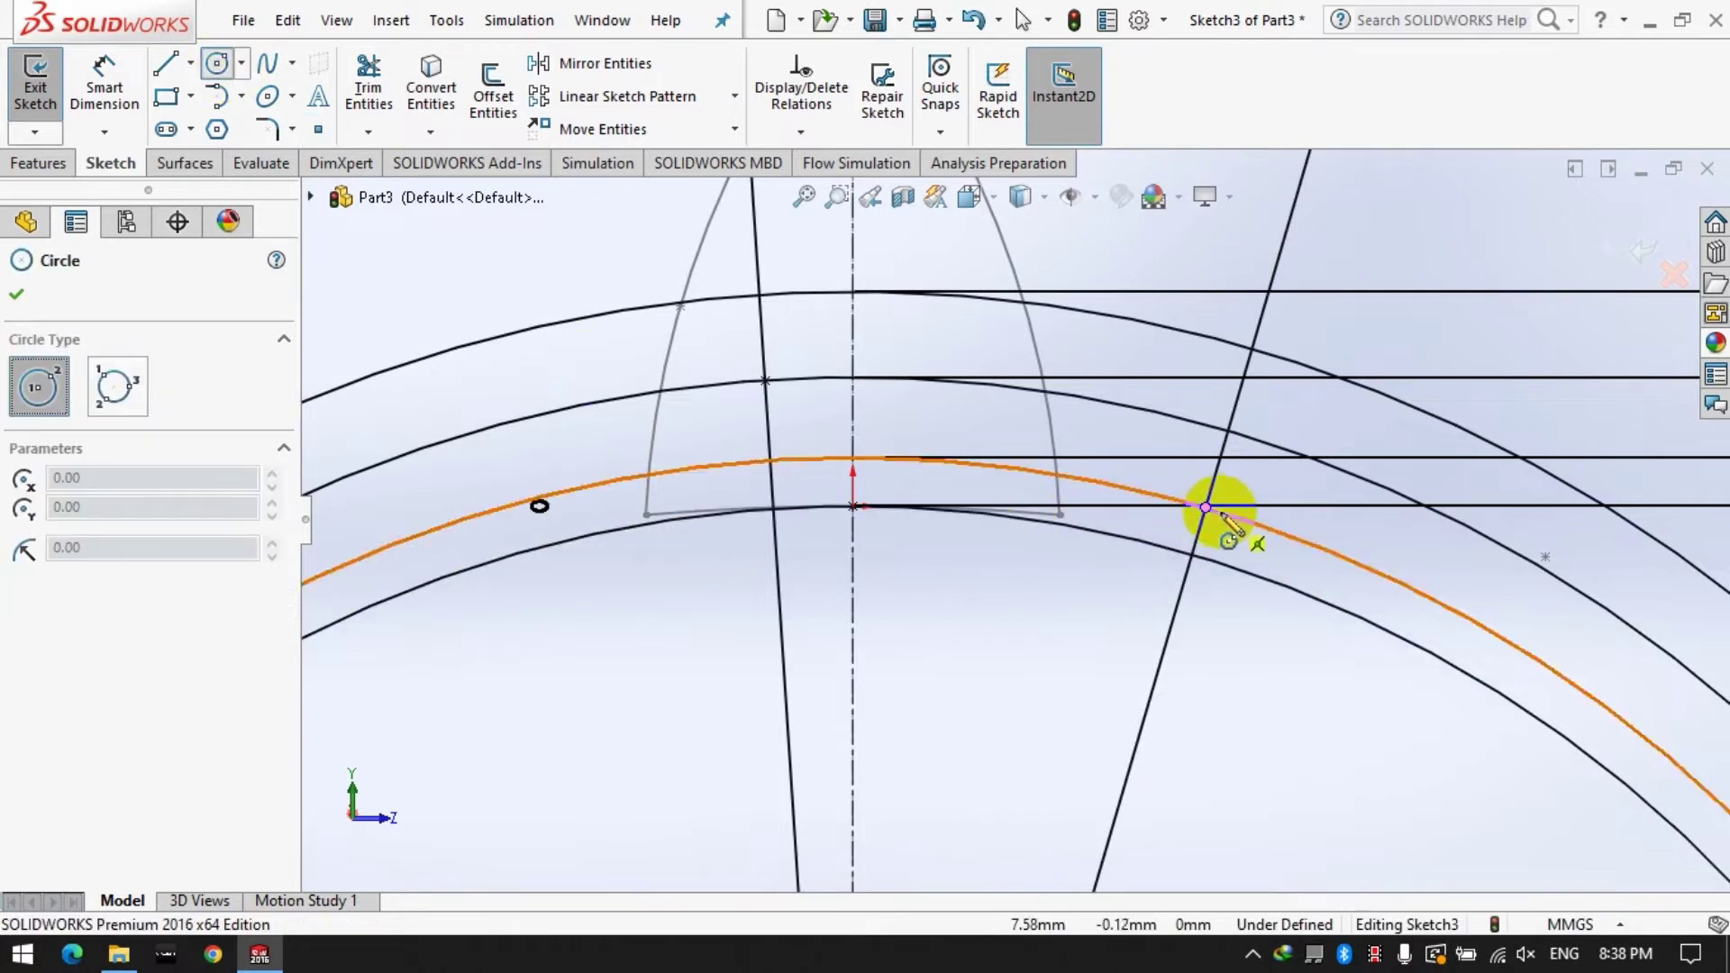
click(1206, 507)
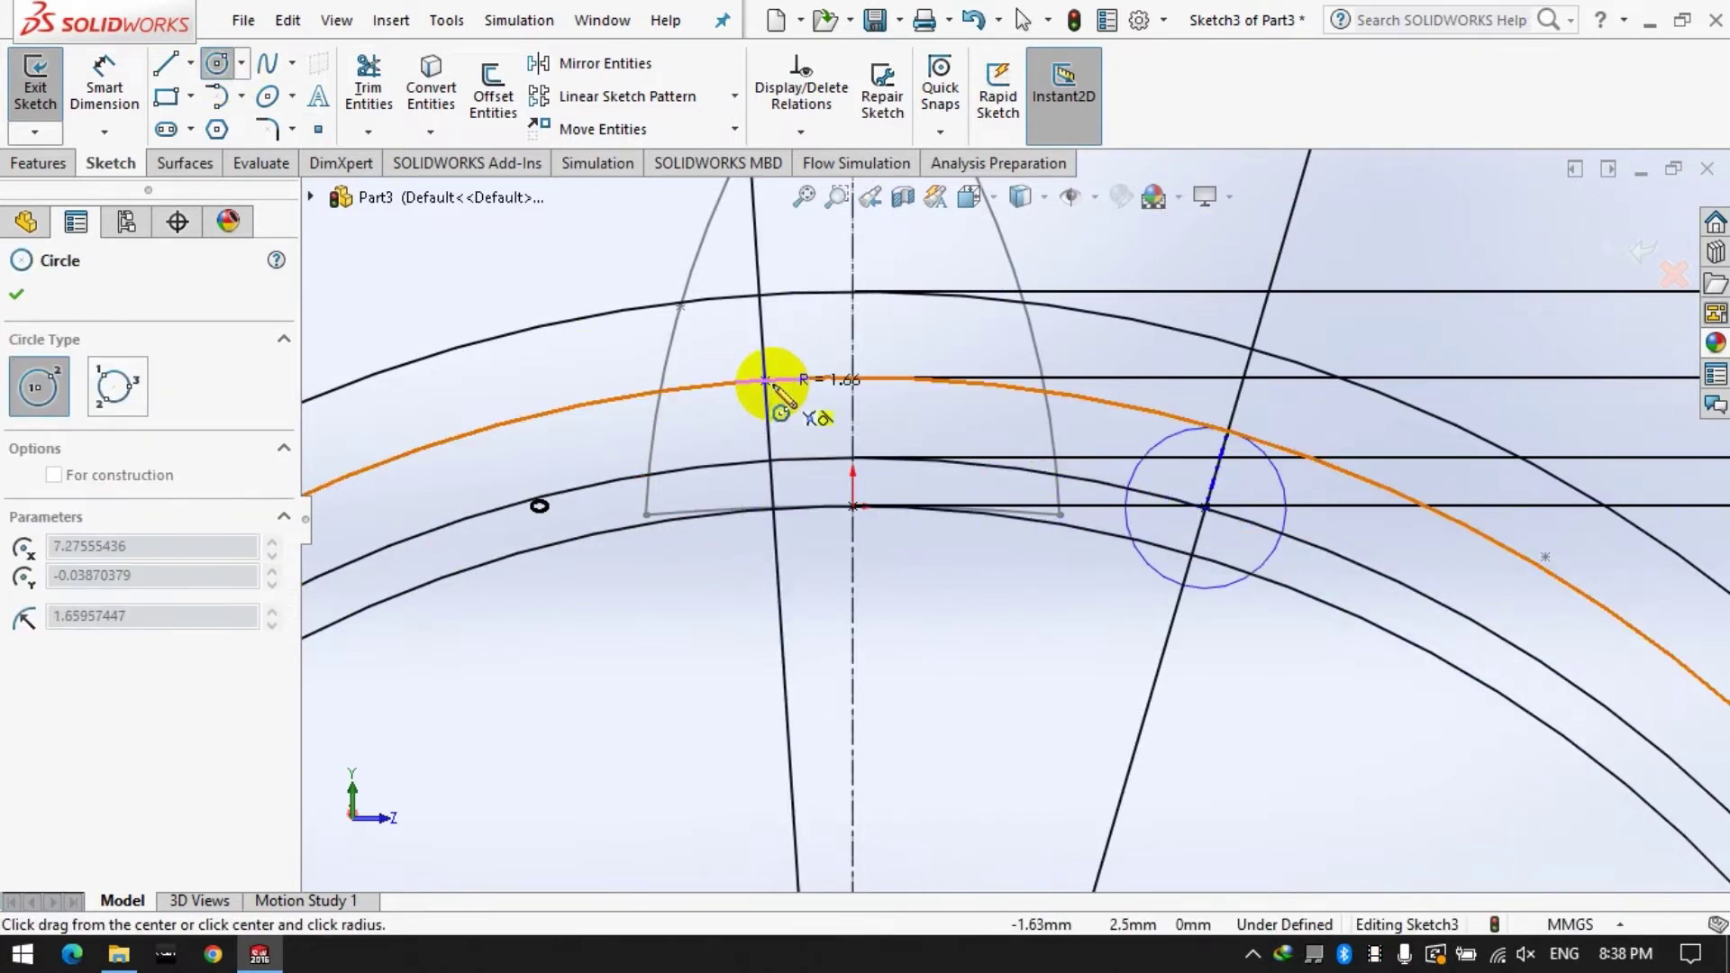
click(765, 381)
Mirror the tooth-flank circle about the vertical centerline, keeping the original.
click(586, 63)
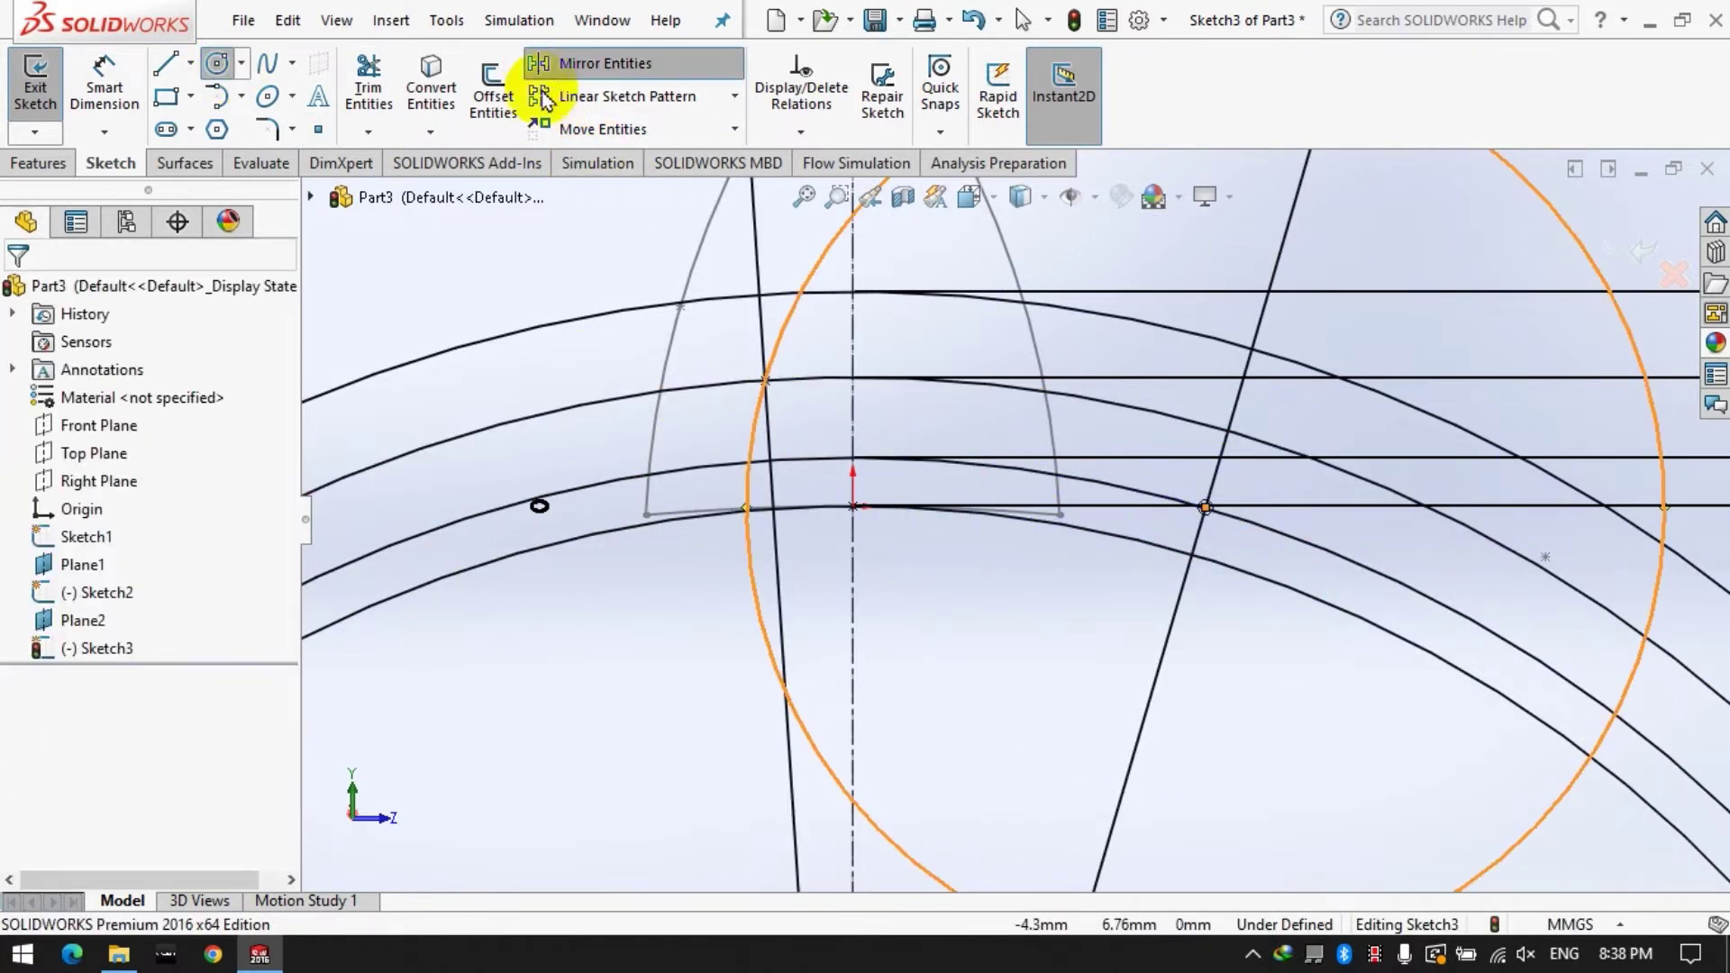
click(94, 586)
click(851, 606)
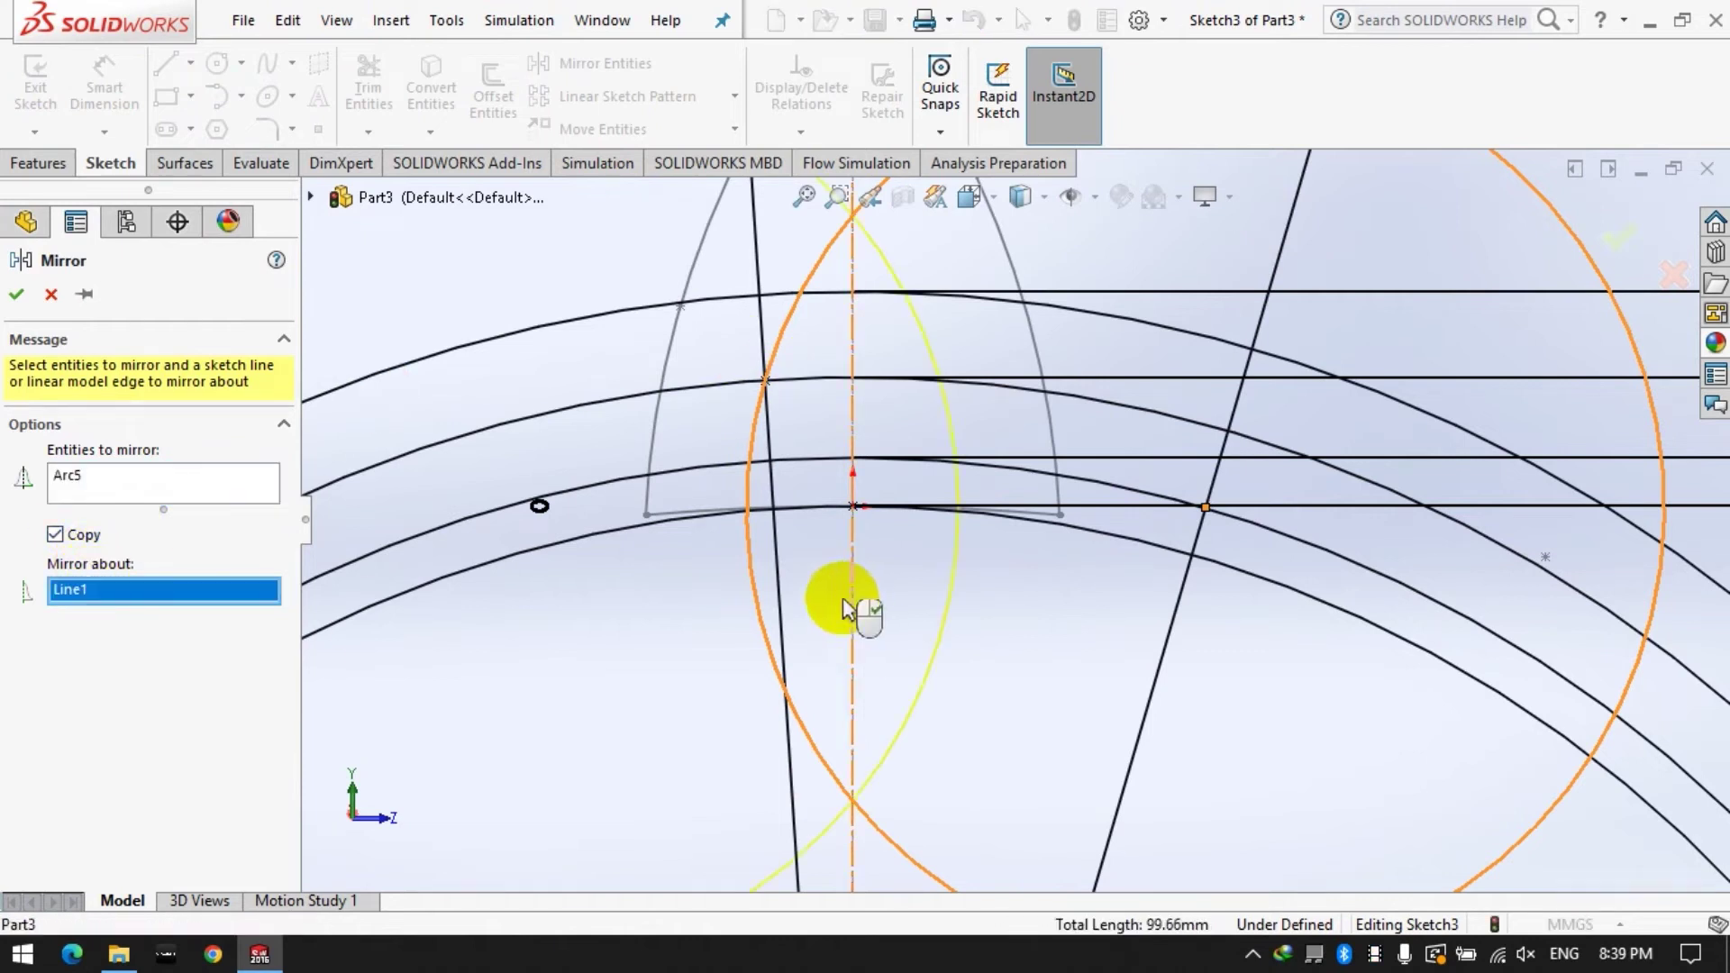
click(17, 295)
Power trim the circles and lines to a closed tooth profile between the 50 mm and 58.85 mm circles, and exit the sketch.
click(368, 90)
drag(610, 240, 937, 239)
mouse_move(764, 219)
mouse_down()
mouse_move(664, 532)
mouse_move(931, 560)
mouse_move(787, 851)
mouse_move(1108, 823)
mouse_move(1351, 382)
mouse_move(1171, 506)
mouse_move(1177, 445)
mouse_move(1680, 541)
mouse_move(1614, 792)
mouse_move(1468, 772)
mouse_move(1385, 520)
mouse_move(881, 348)
mouse_move(880, 463)
mouse_move(803, 397)
mouse_move(767, 496)
mouse_move(853, 505)
mouse_up()
scroll(863, 445, up, 7)
mouse_move(1140, 629)
mouse_down()
mouse_move(938, 818)
mouse_move(1019, 625)
mouse_up()
scroll(1019, 626, up, 5)
mouse_move(1019, 626)
middle_down()
mouse_move(1081, 491)
mouse_move(814, 571)
middle_up()
click(16, 294)
click(35, 73)
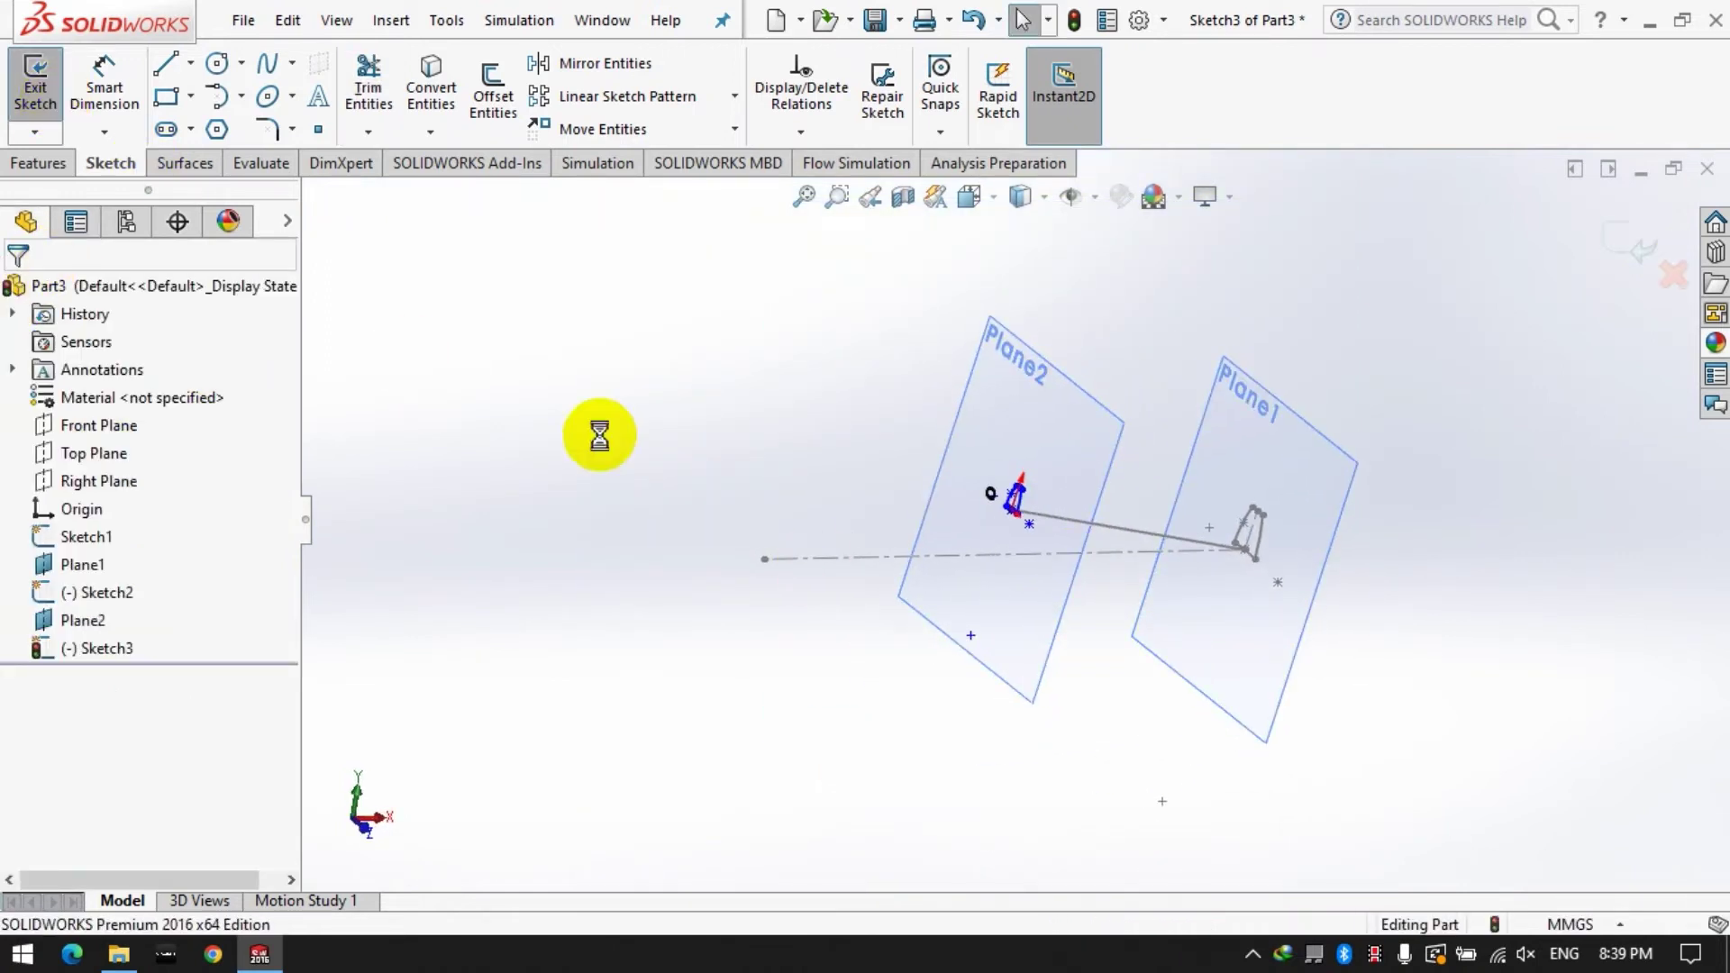
Try to create a filled surface from the smaller tooth profile on Plane2 with Contact edge settings.
mouse_move(792, 502)
middle_down()
mouse_move(1051, 483)
mouse_move(826, 495)
mouse_move(913, 461)
mouse_move(958, 559)
middle_up()
click(165, 171)
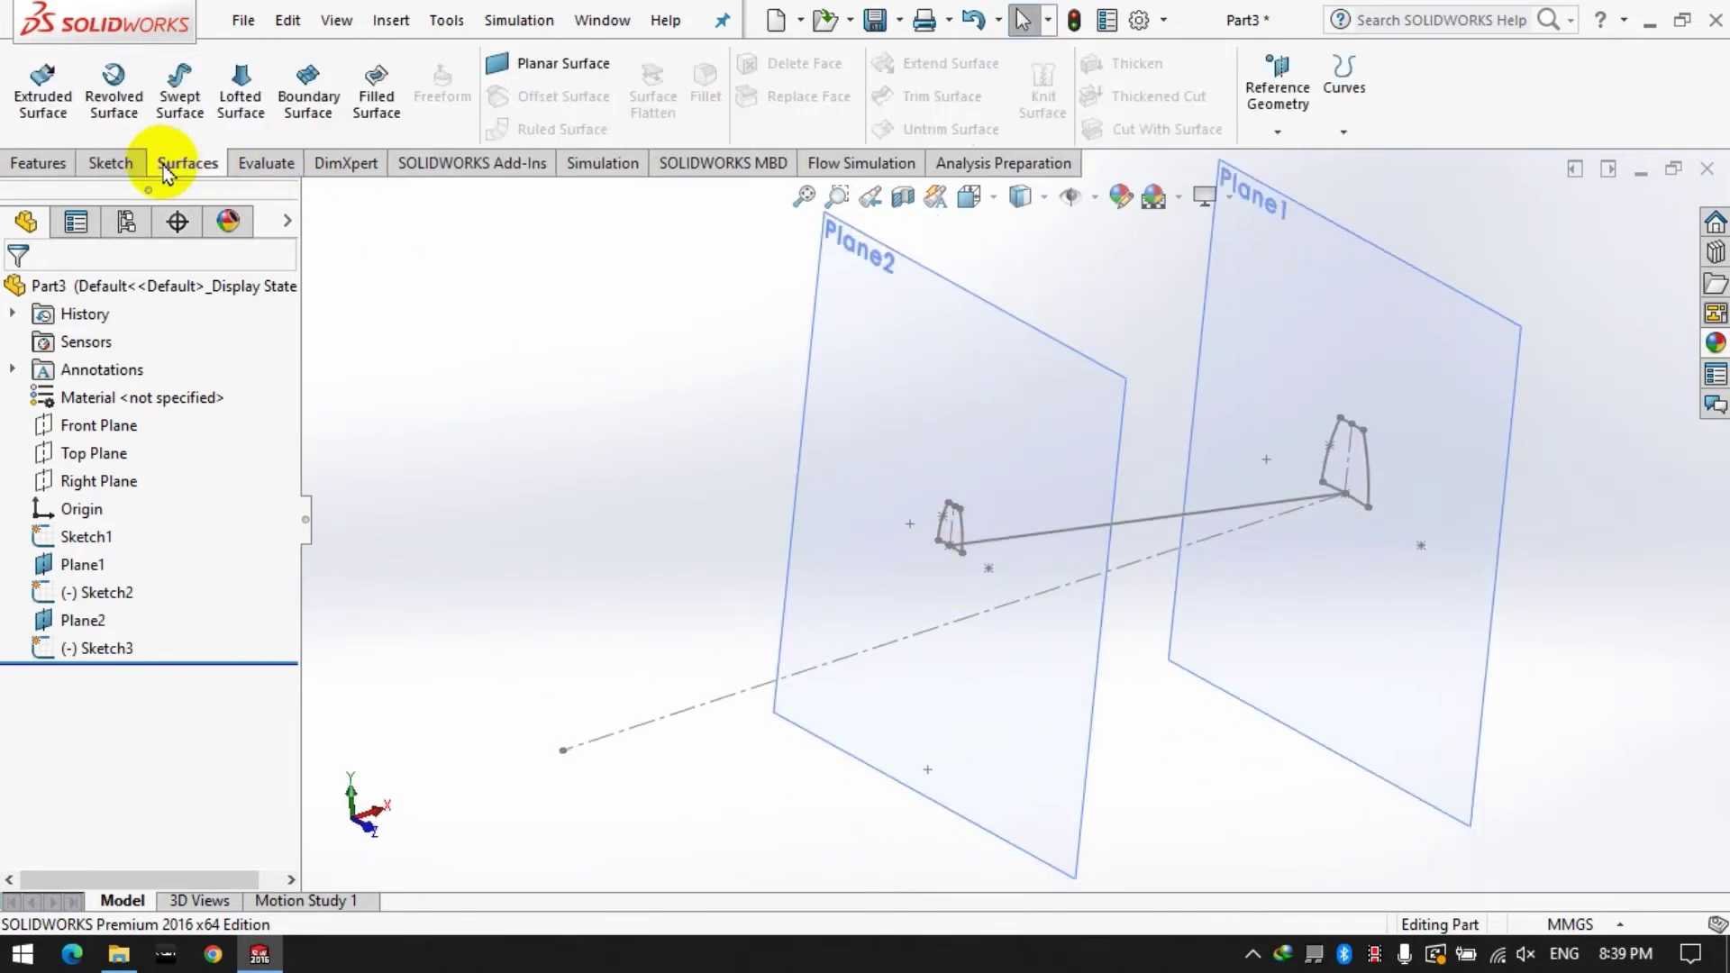
click(376, 99)
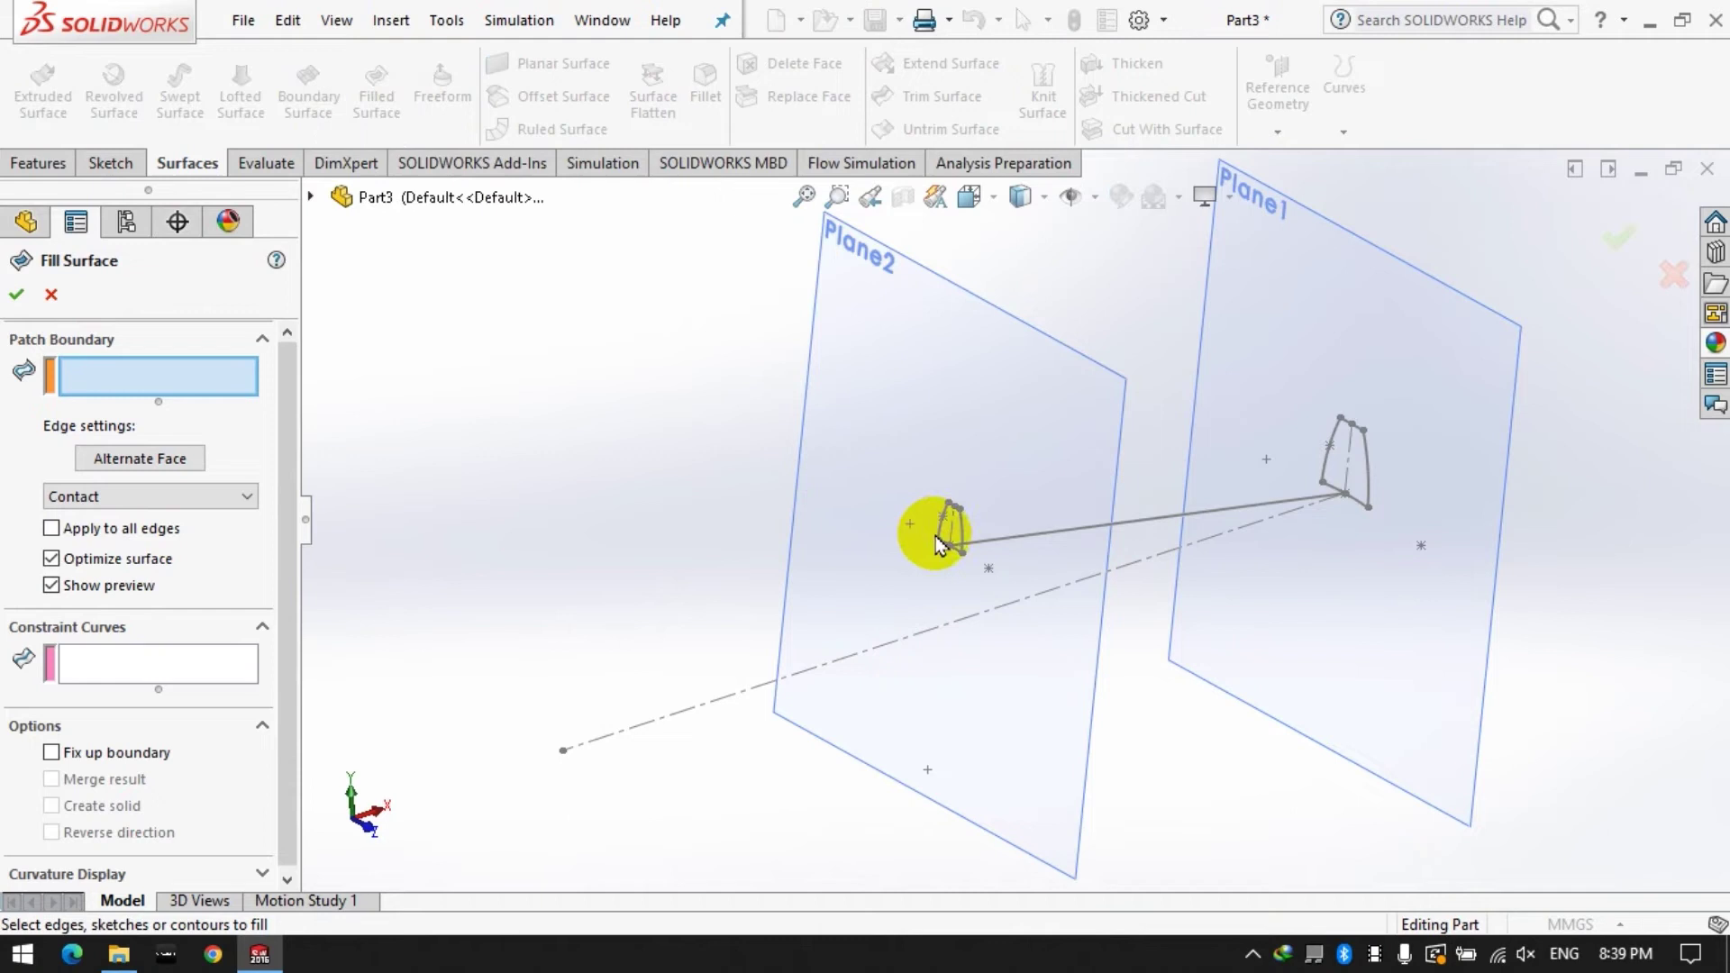
scroll(950, 539, down, 5)
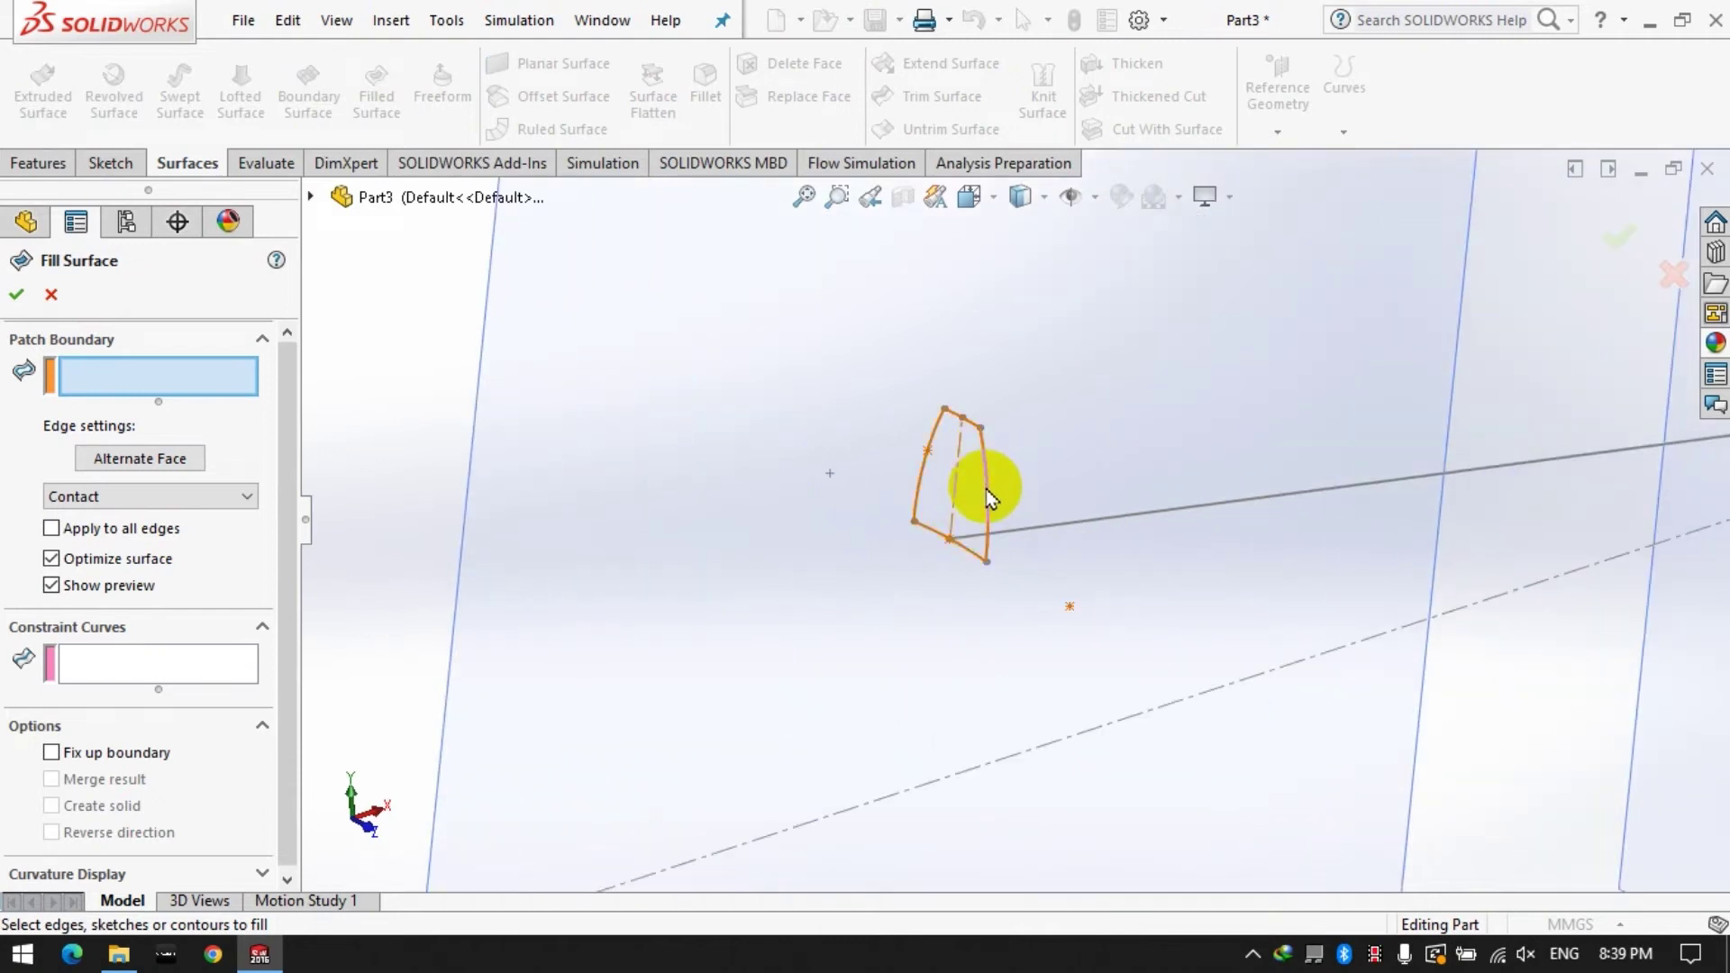
click(989, 498)
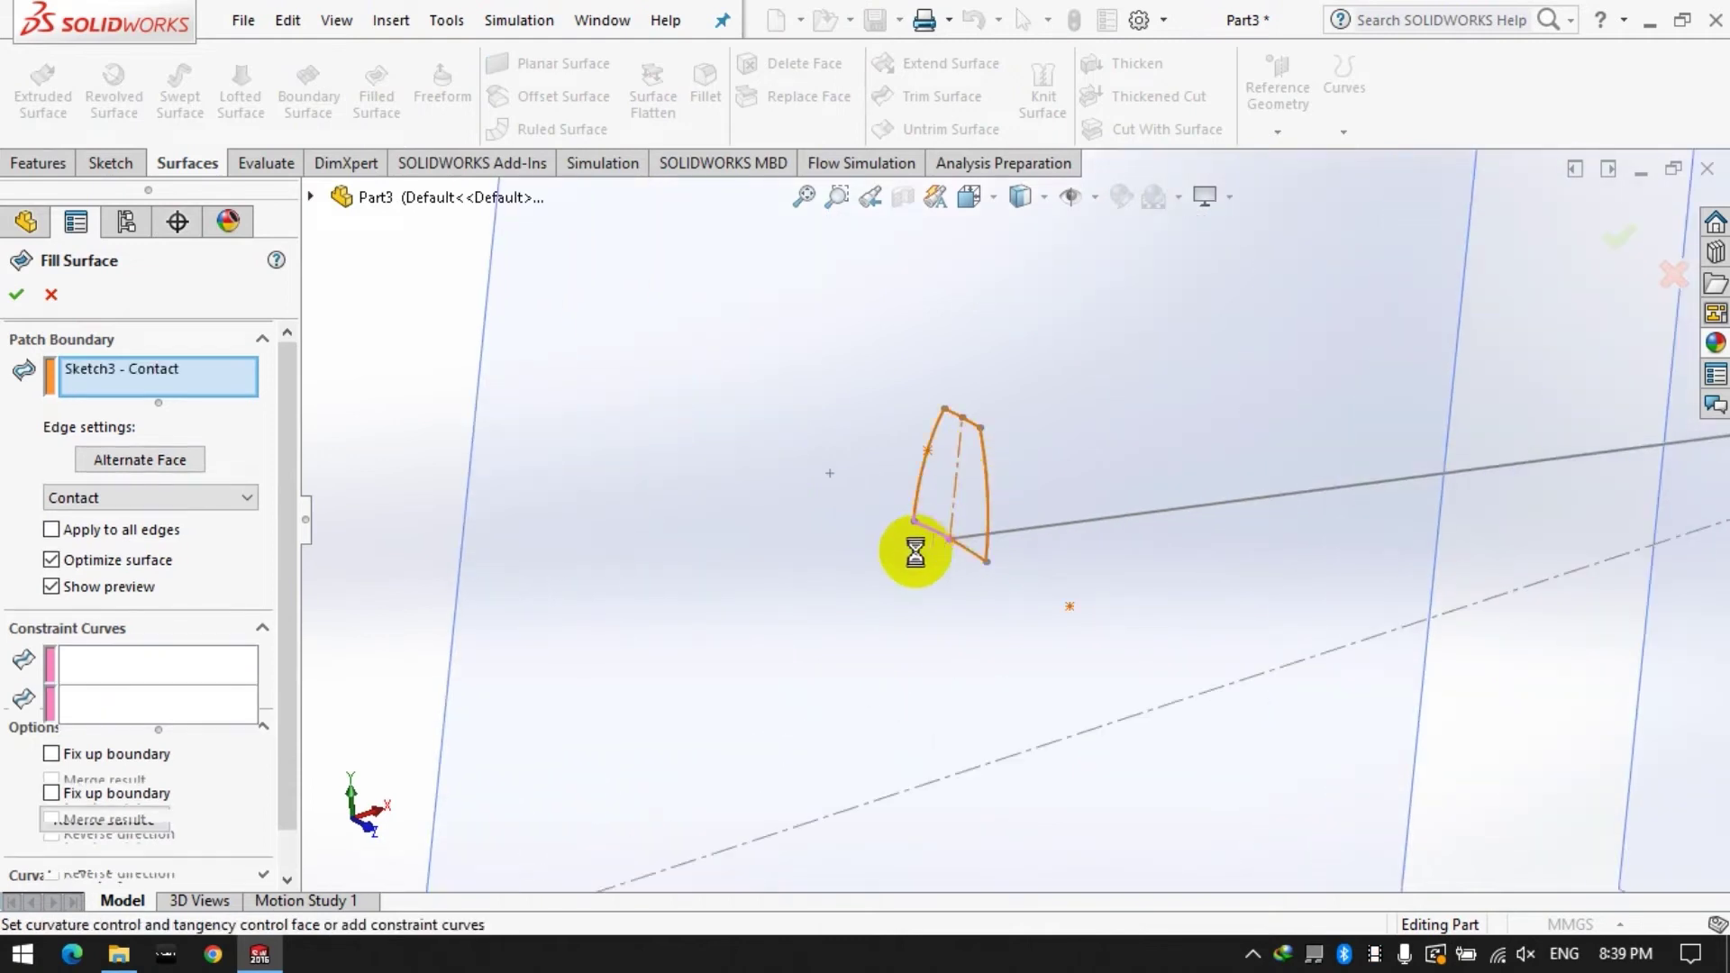
click(17, 295)
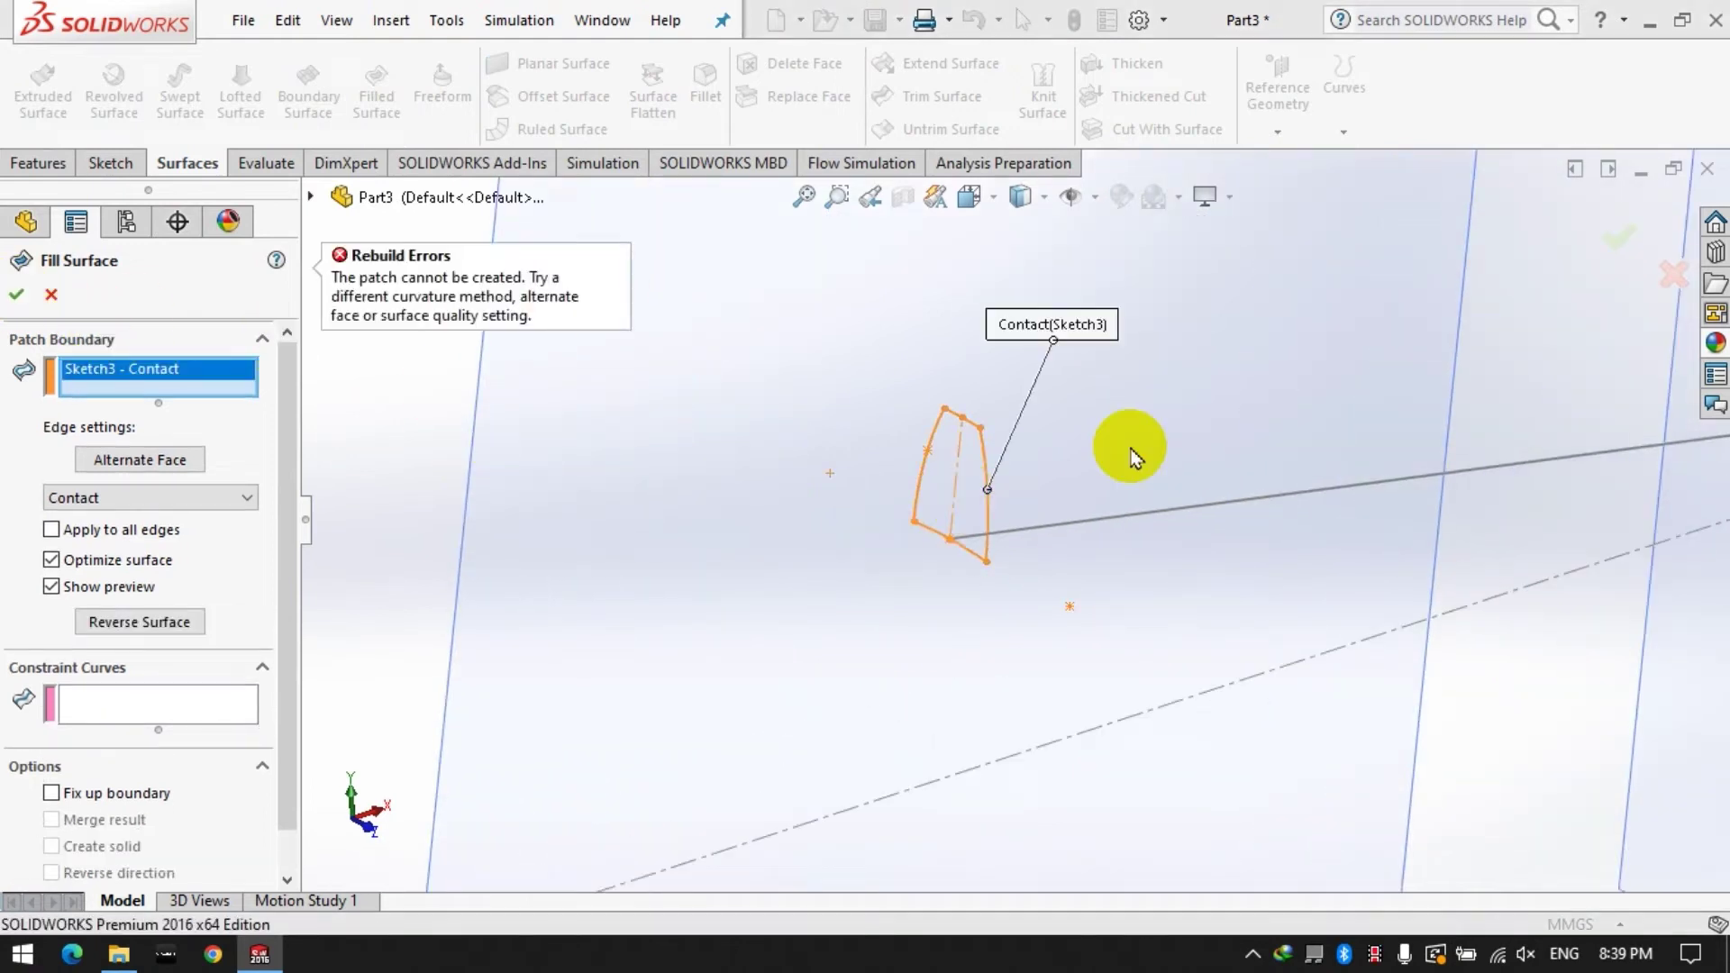
click(168, 467)
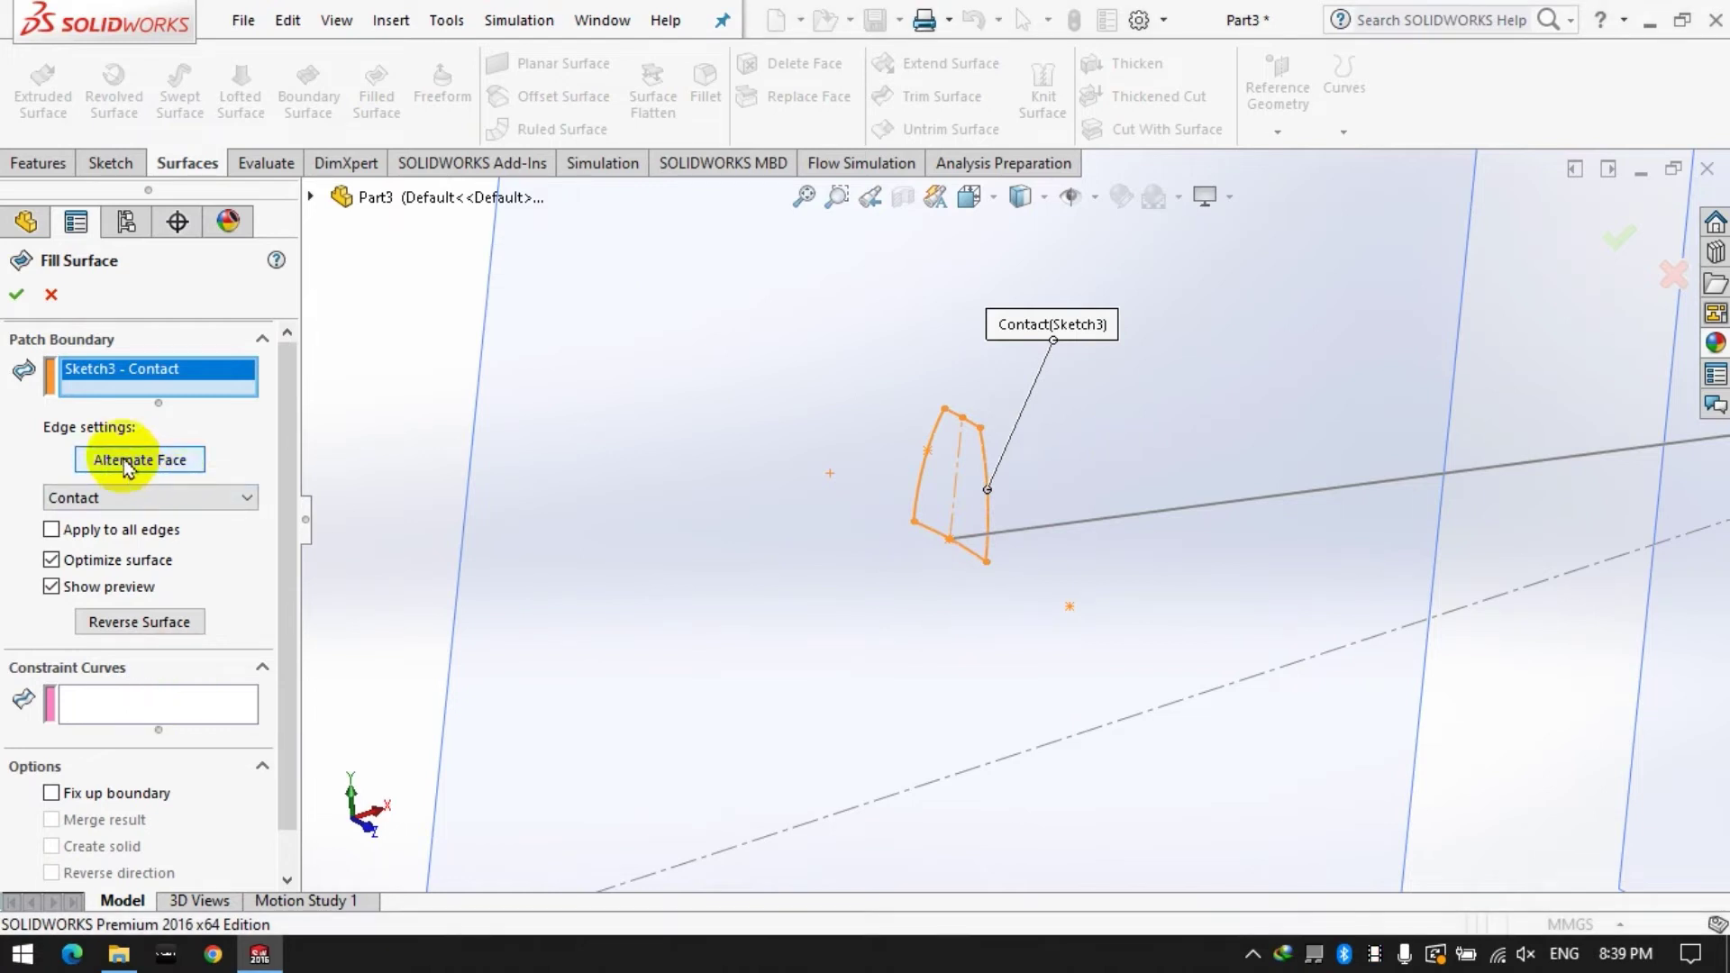
click(51, 295)
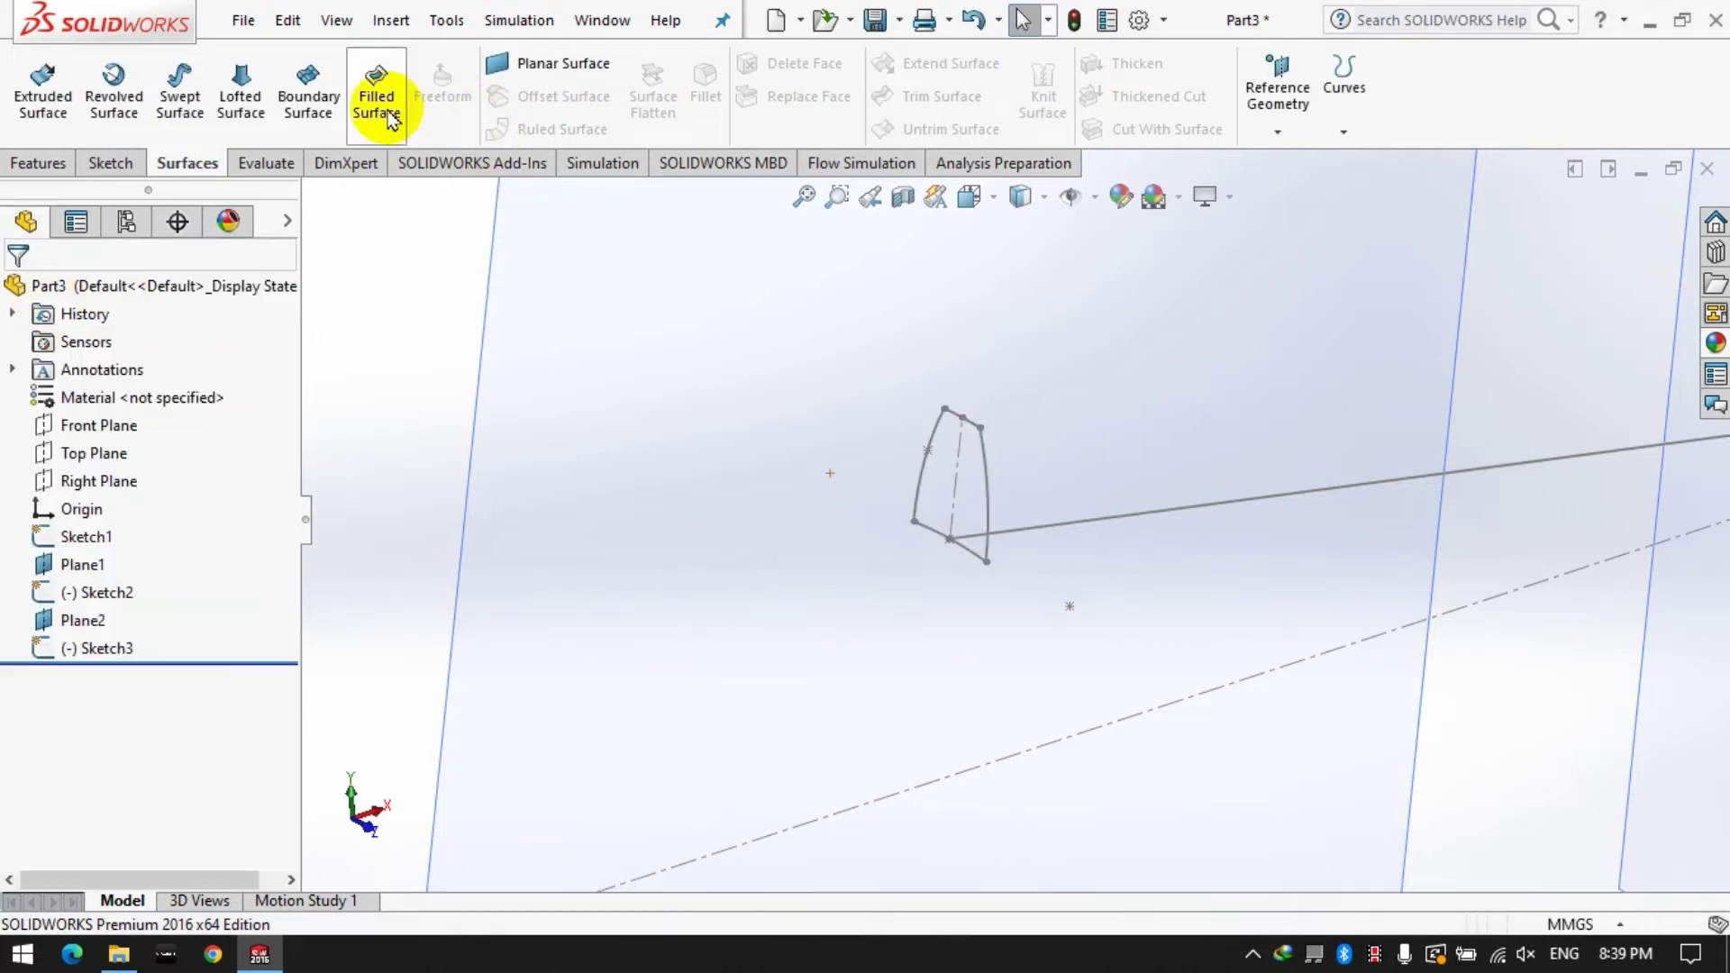
Try the filled surface on the smaller tooth profile again with Fix up boundary enabled.
click(360, 108)
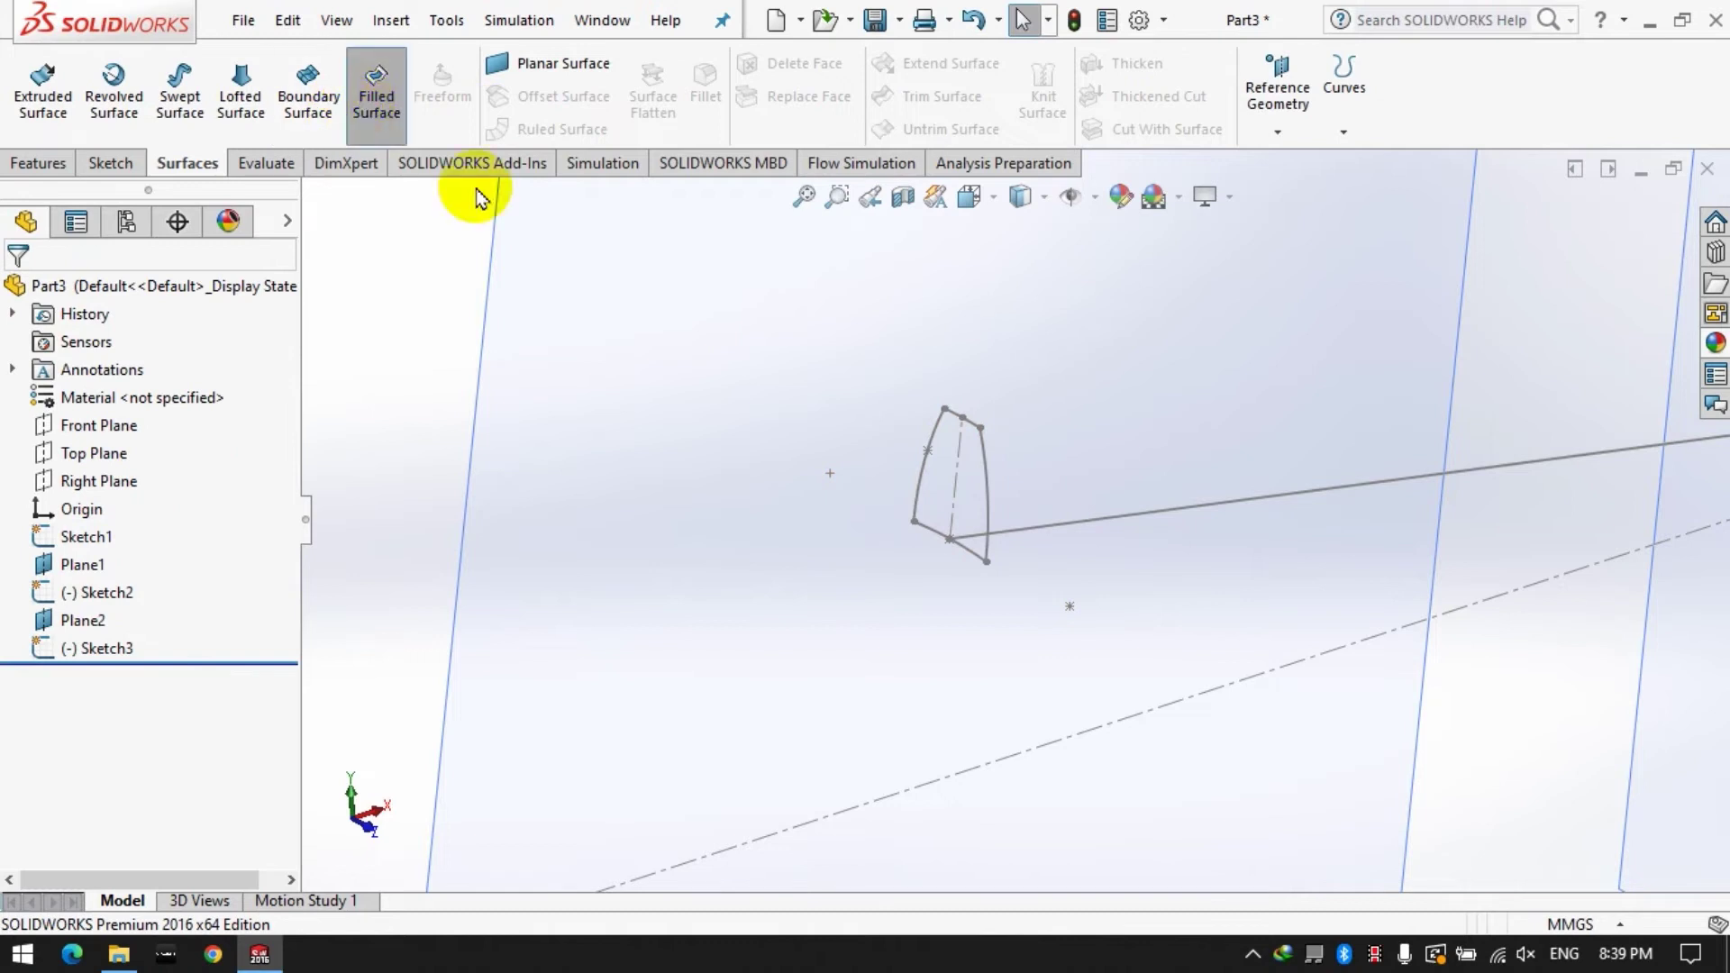
click(987, 474)
click(17, 296)
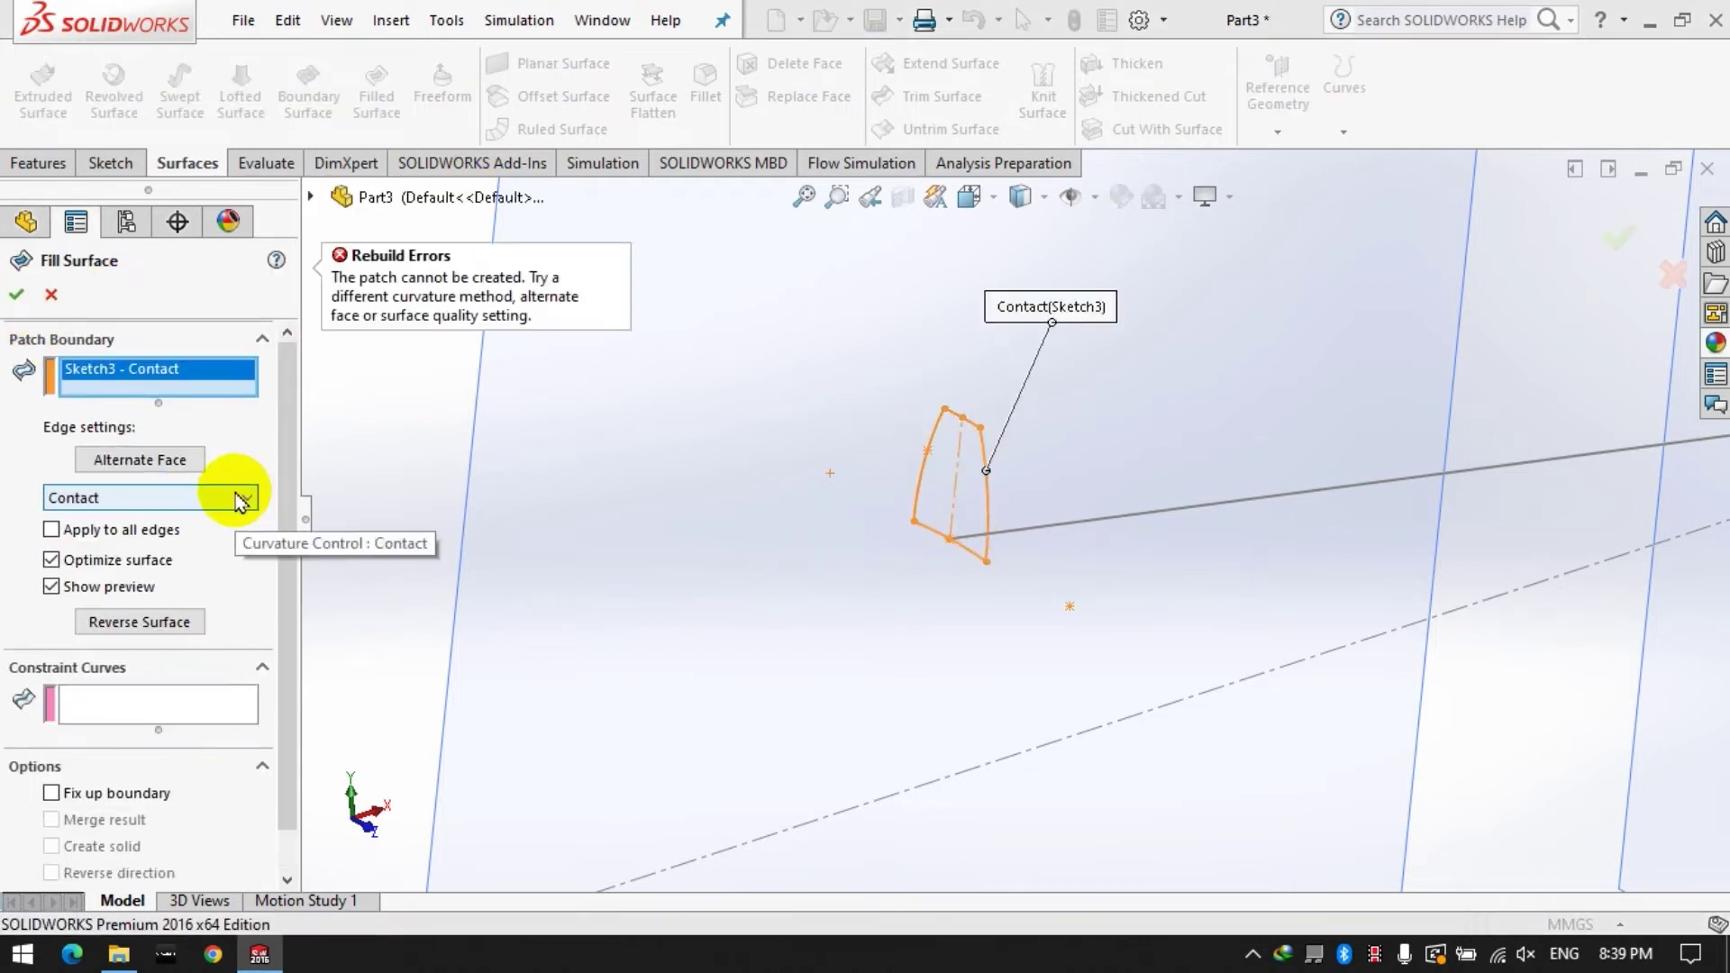
click(241, 502)
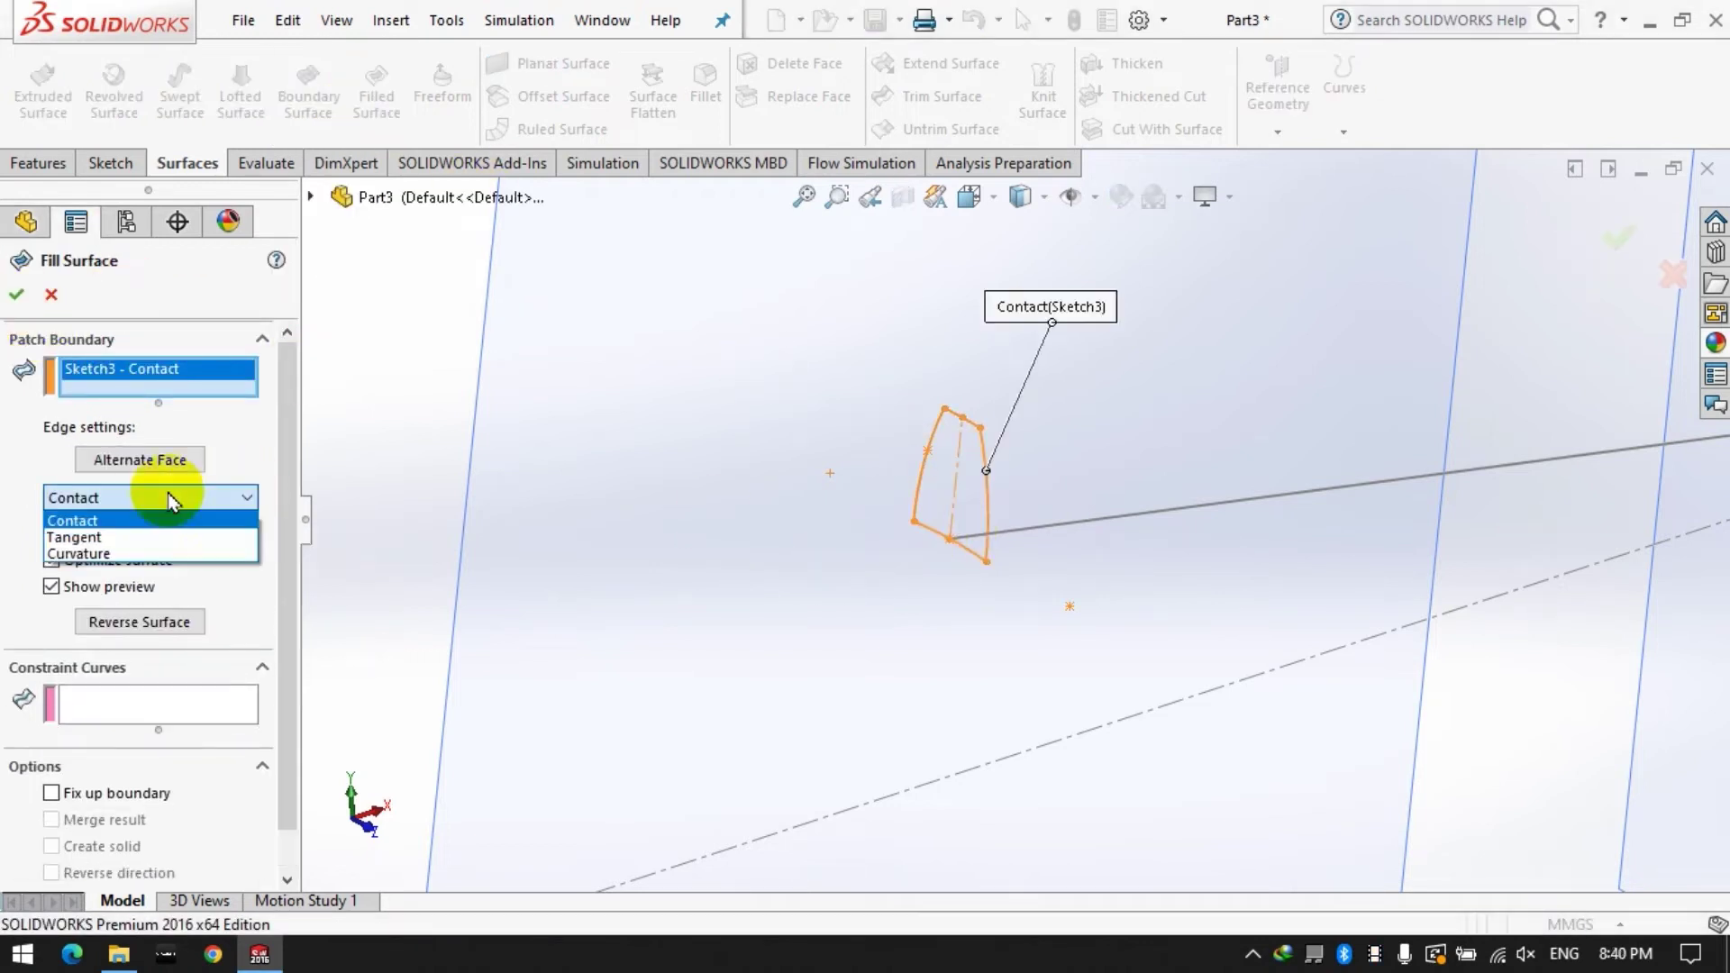
click(124, 708)
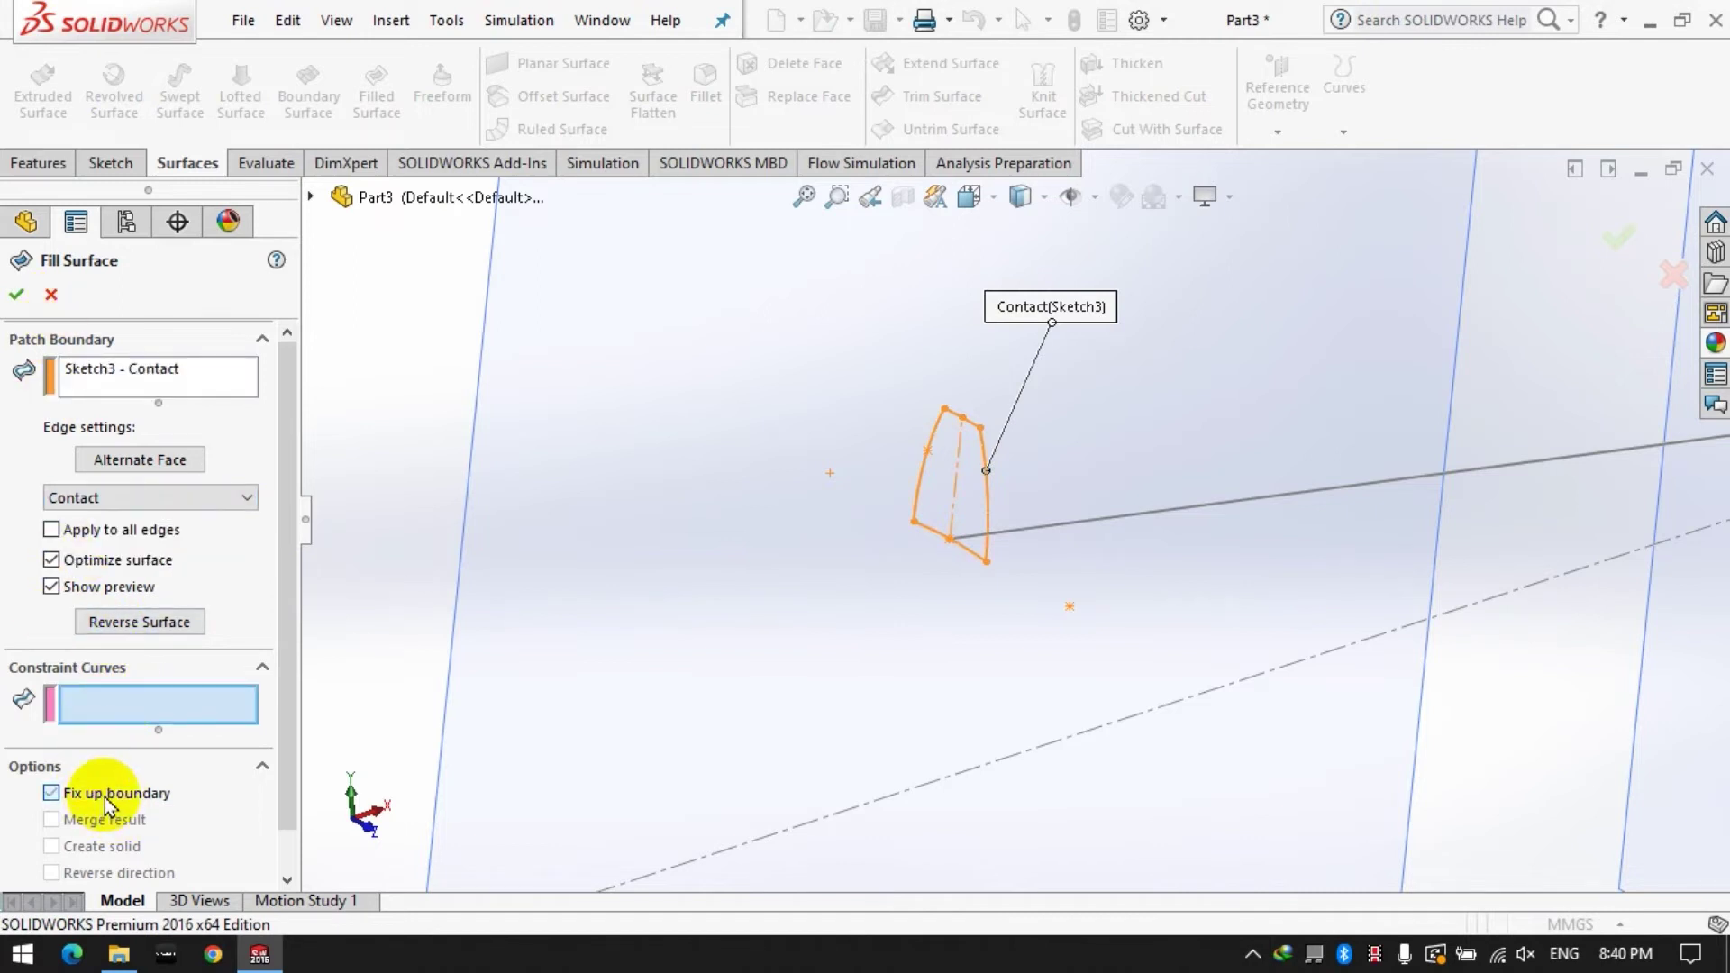
click(20, 295)
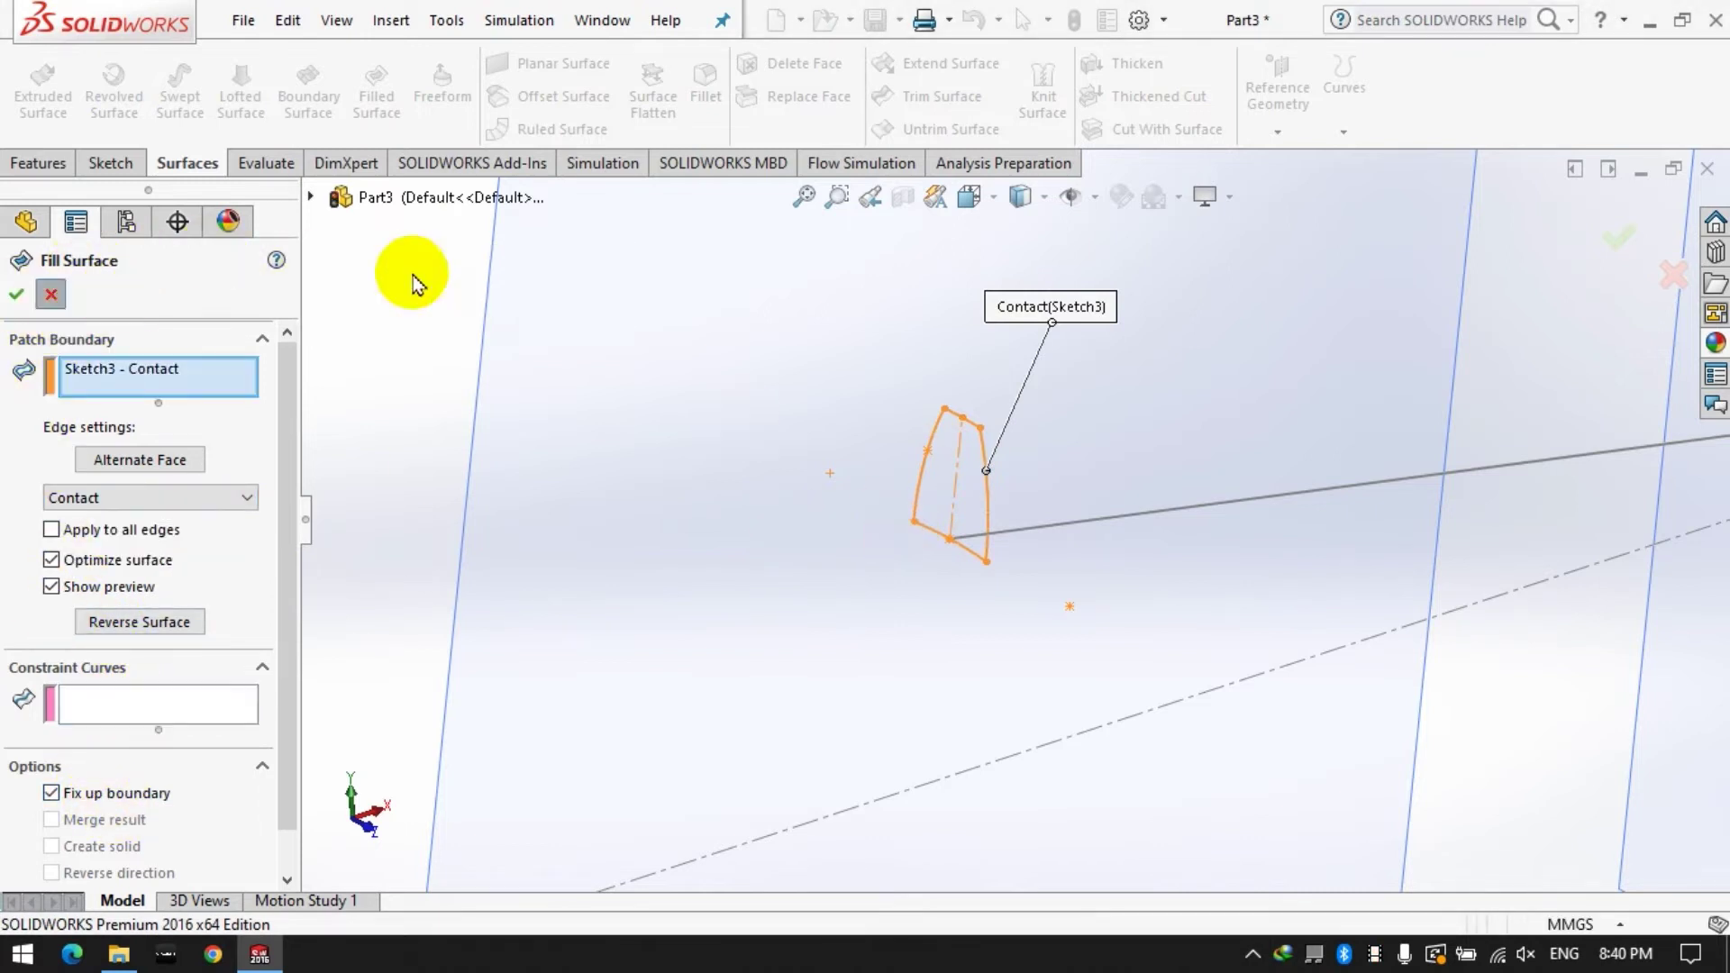
key(Escape)
Create a planar surface bounded by the smaller tooth profile sketch on Plane2.
click(548, 65)
click(989, 487)
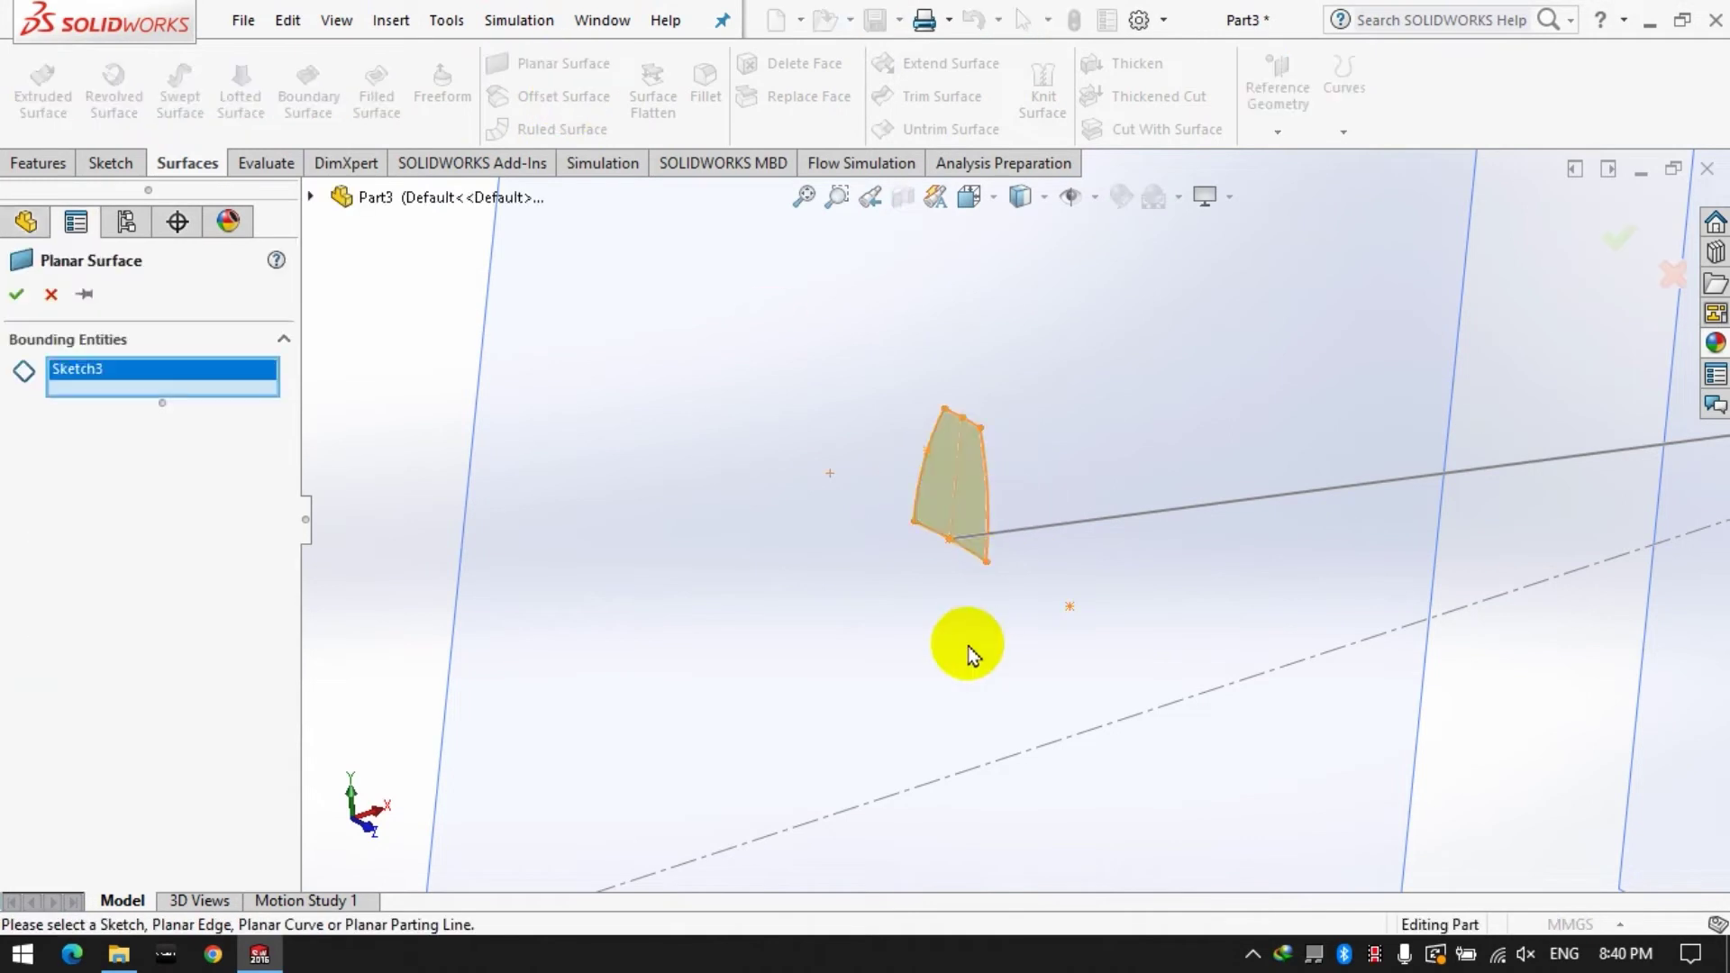
click(16, 294)
middle_drag(1061, 516, 1078, 559)
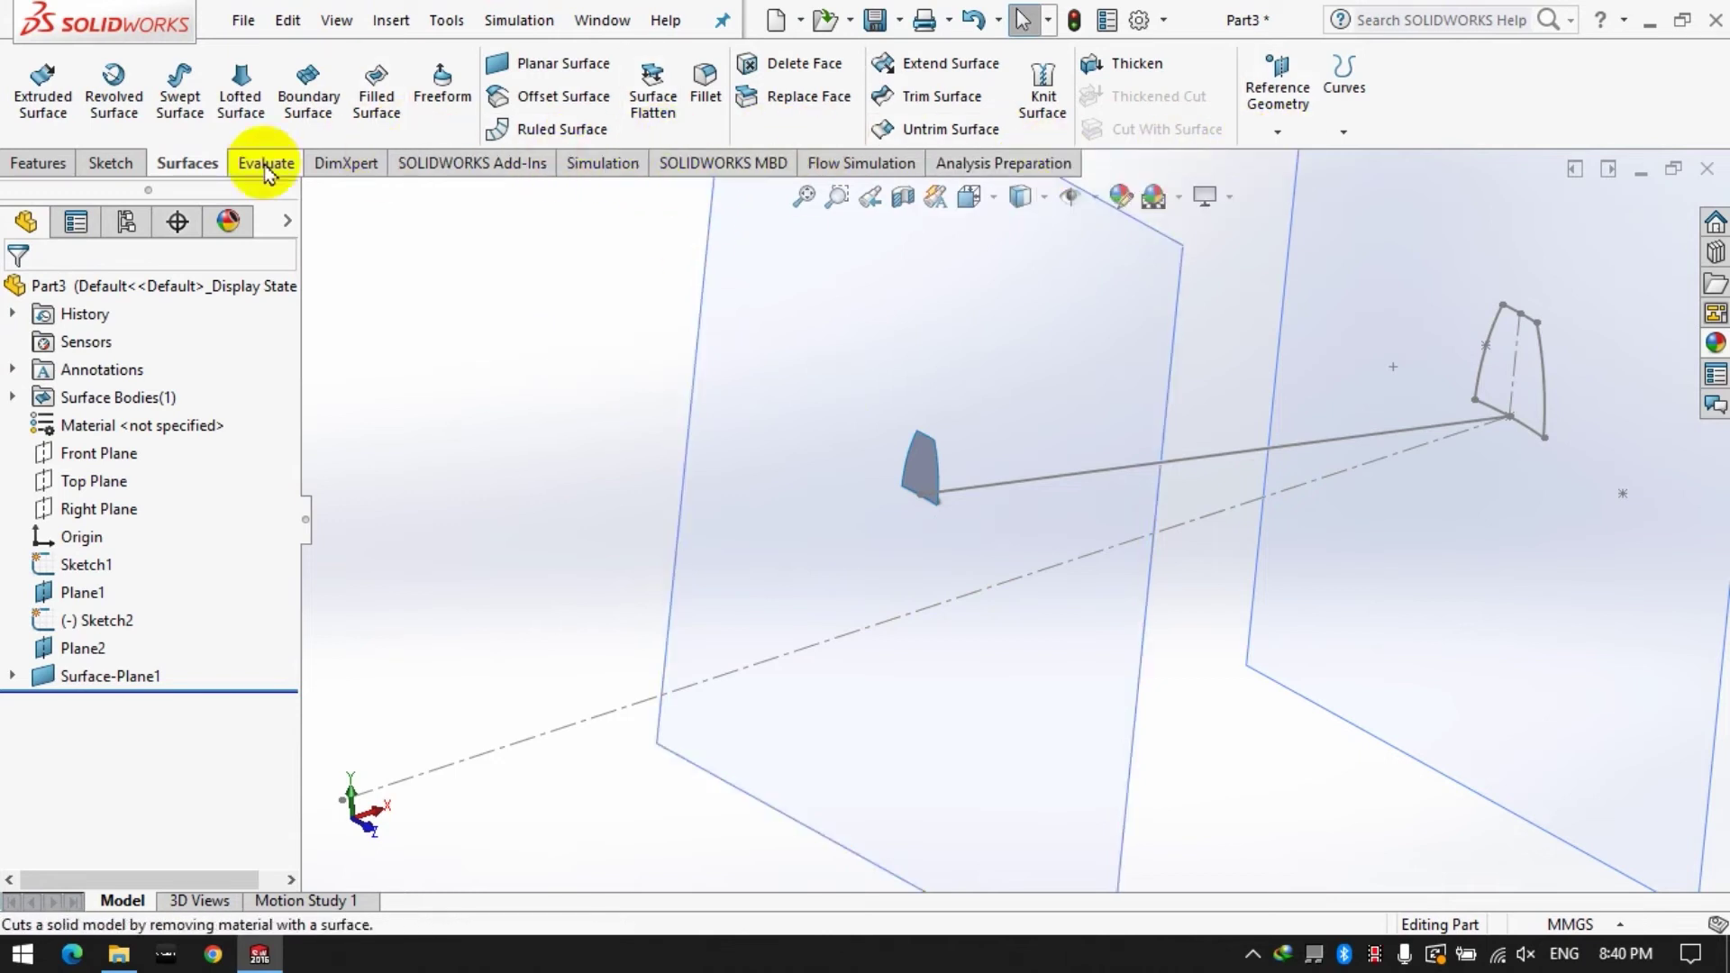
click(36, 163)
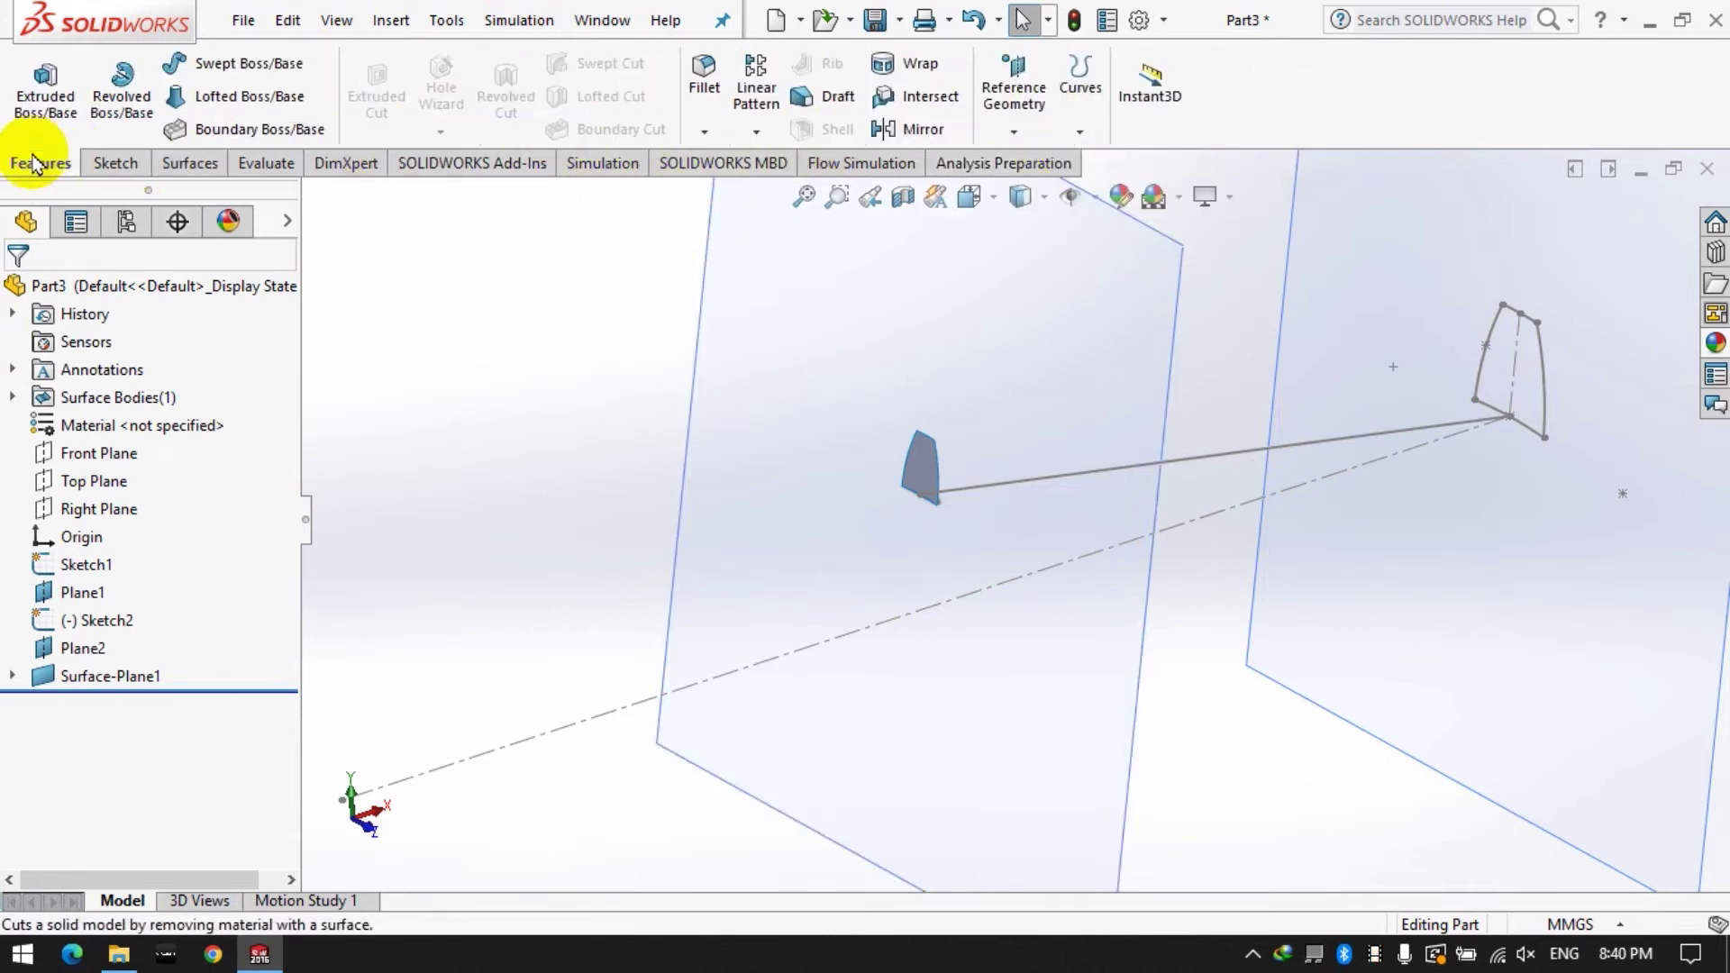
click(756, 132)
click(763, 188)
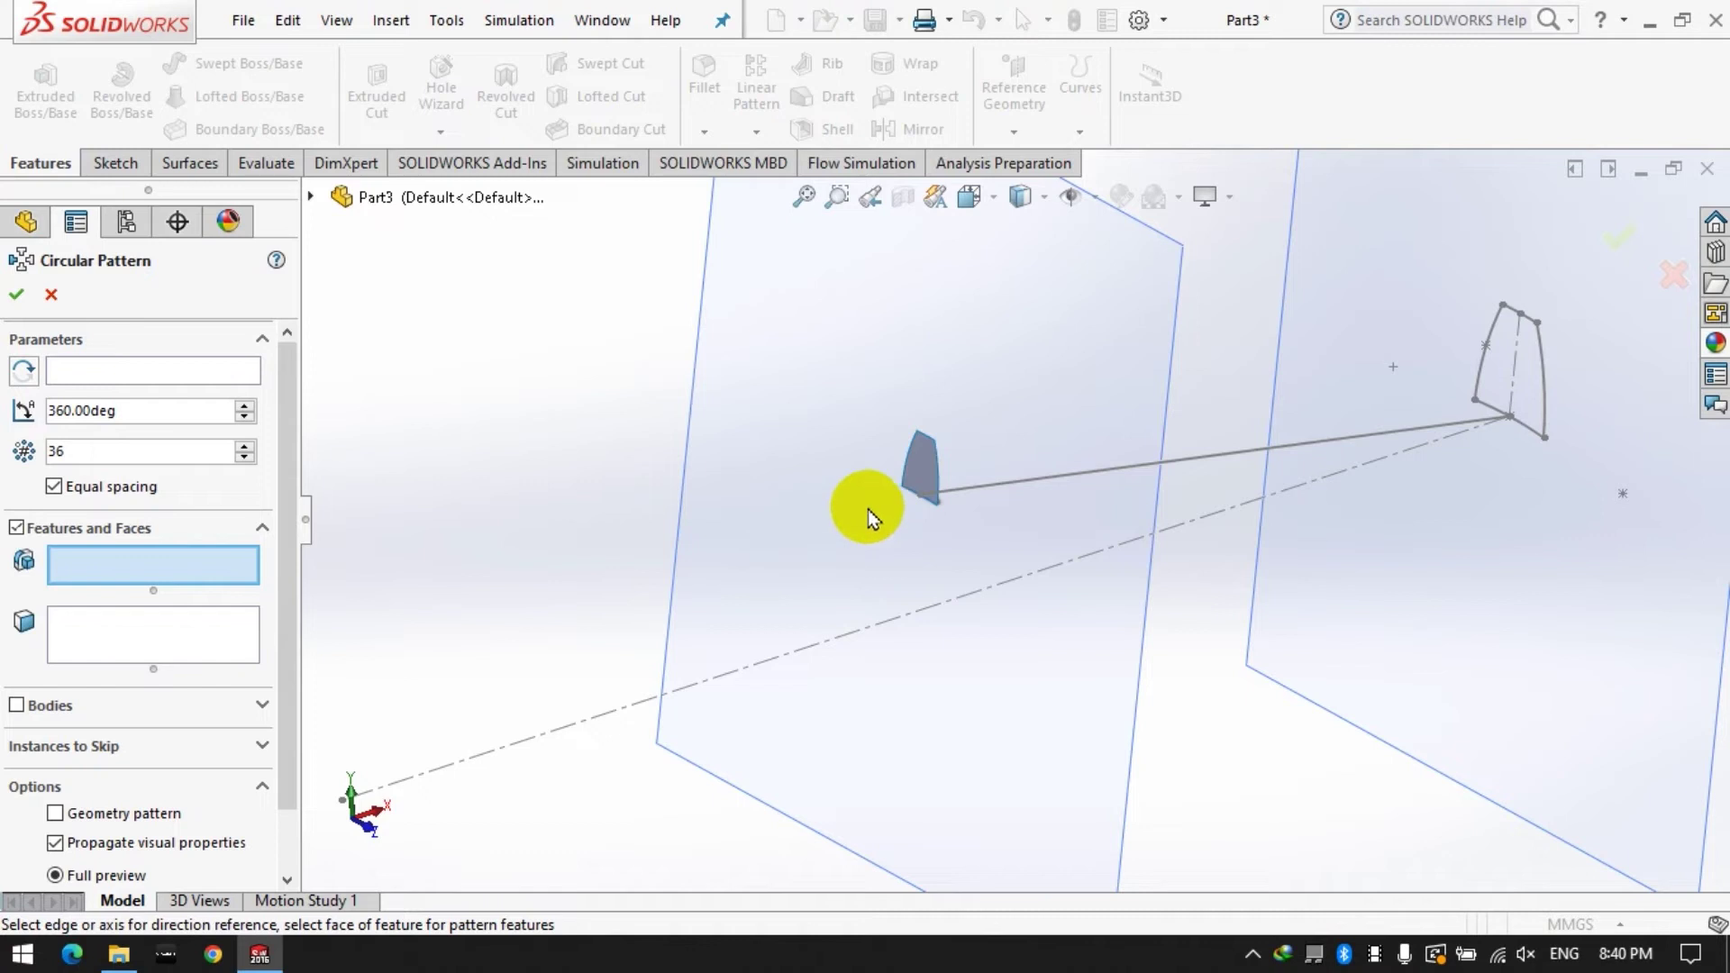
click(117, 622)
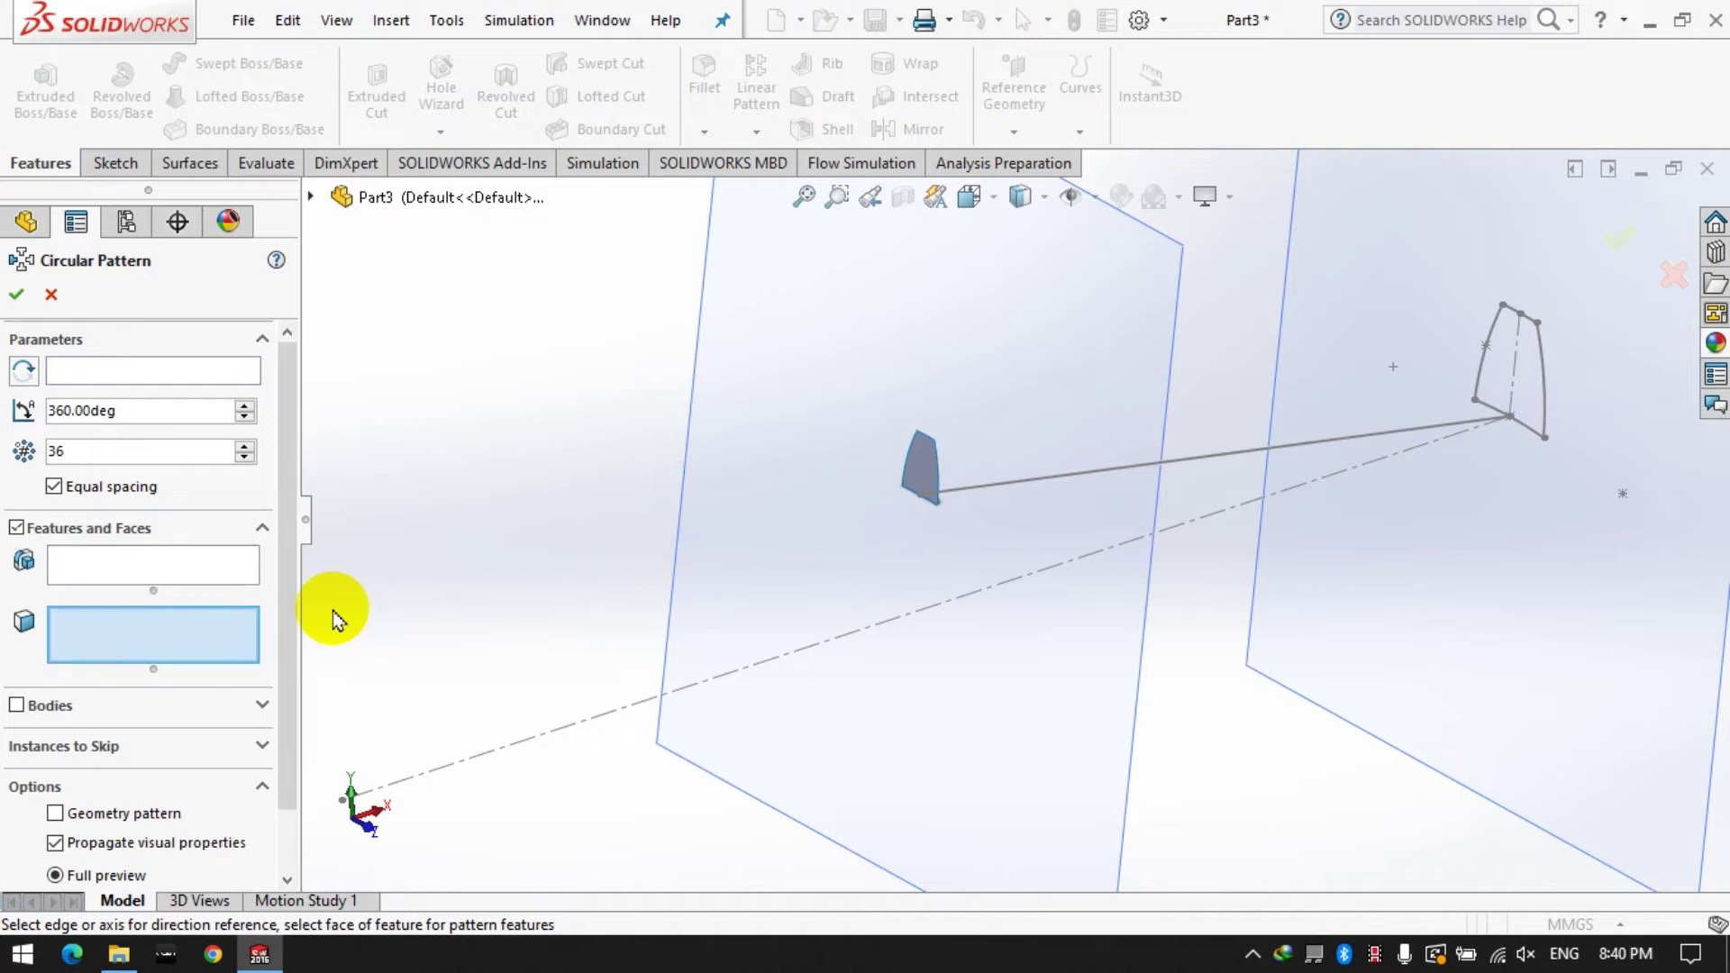
click(16, 705)
click(928, 491)
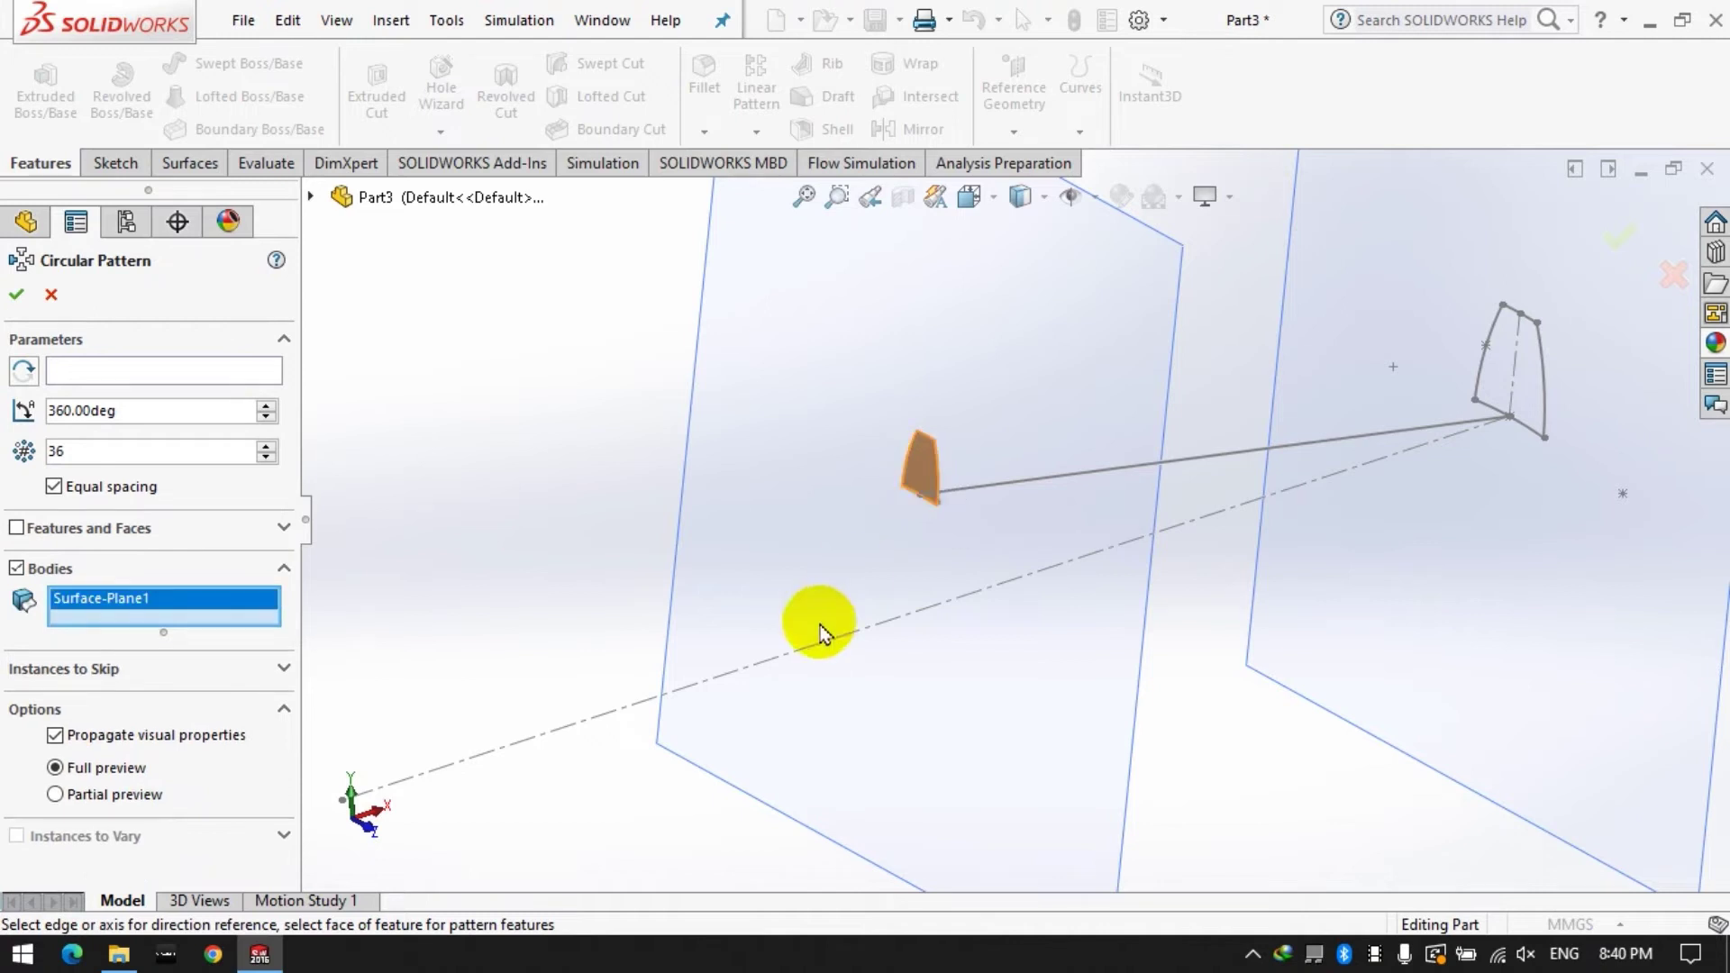
click(99, 375)
middle_drag(840, 613, 712, 620)
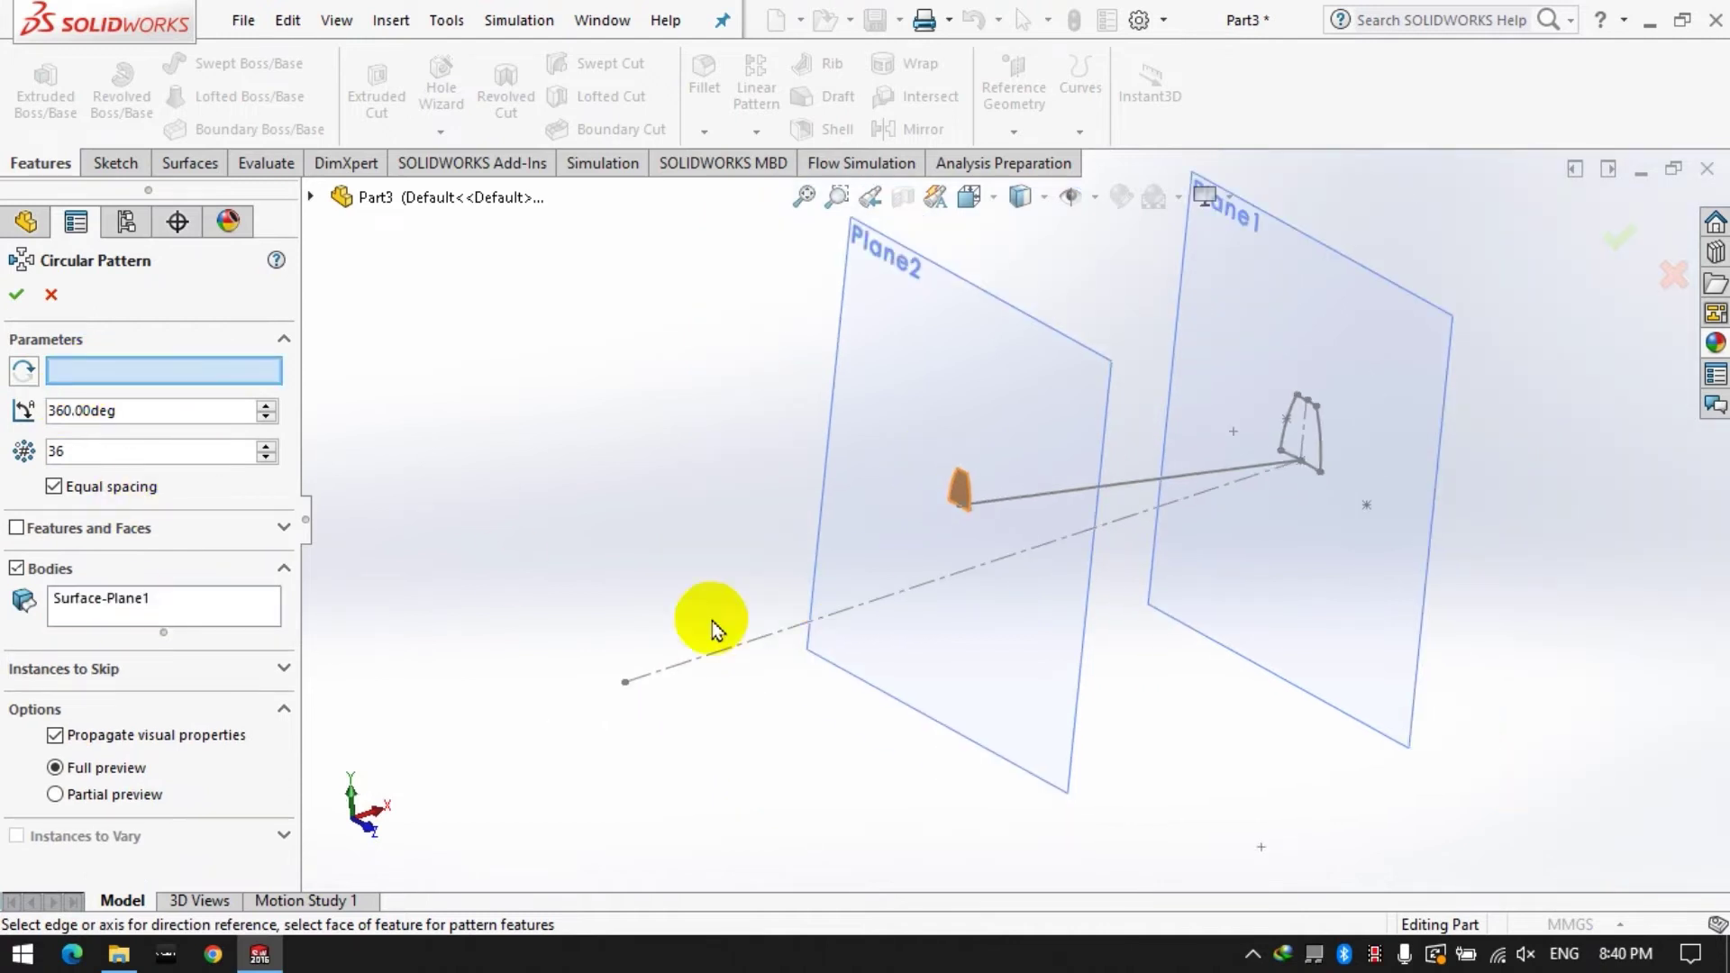
click(51, 296)
Start a new sketch on the Front Plane.
click(115, 163)
click(35, 77)
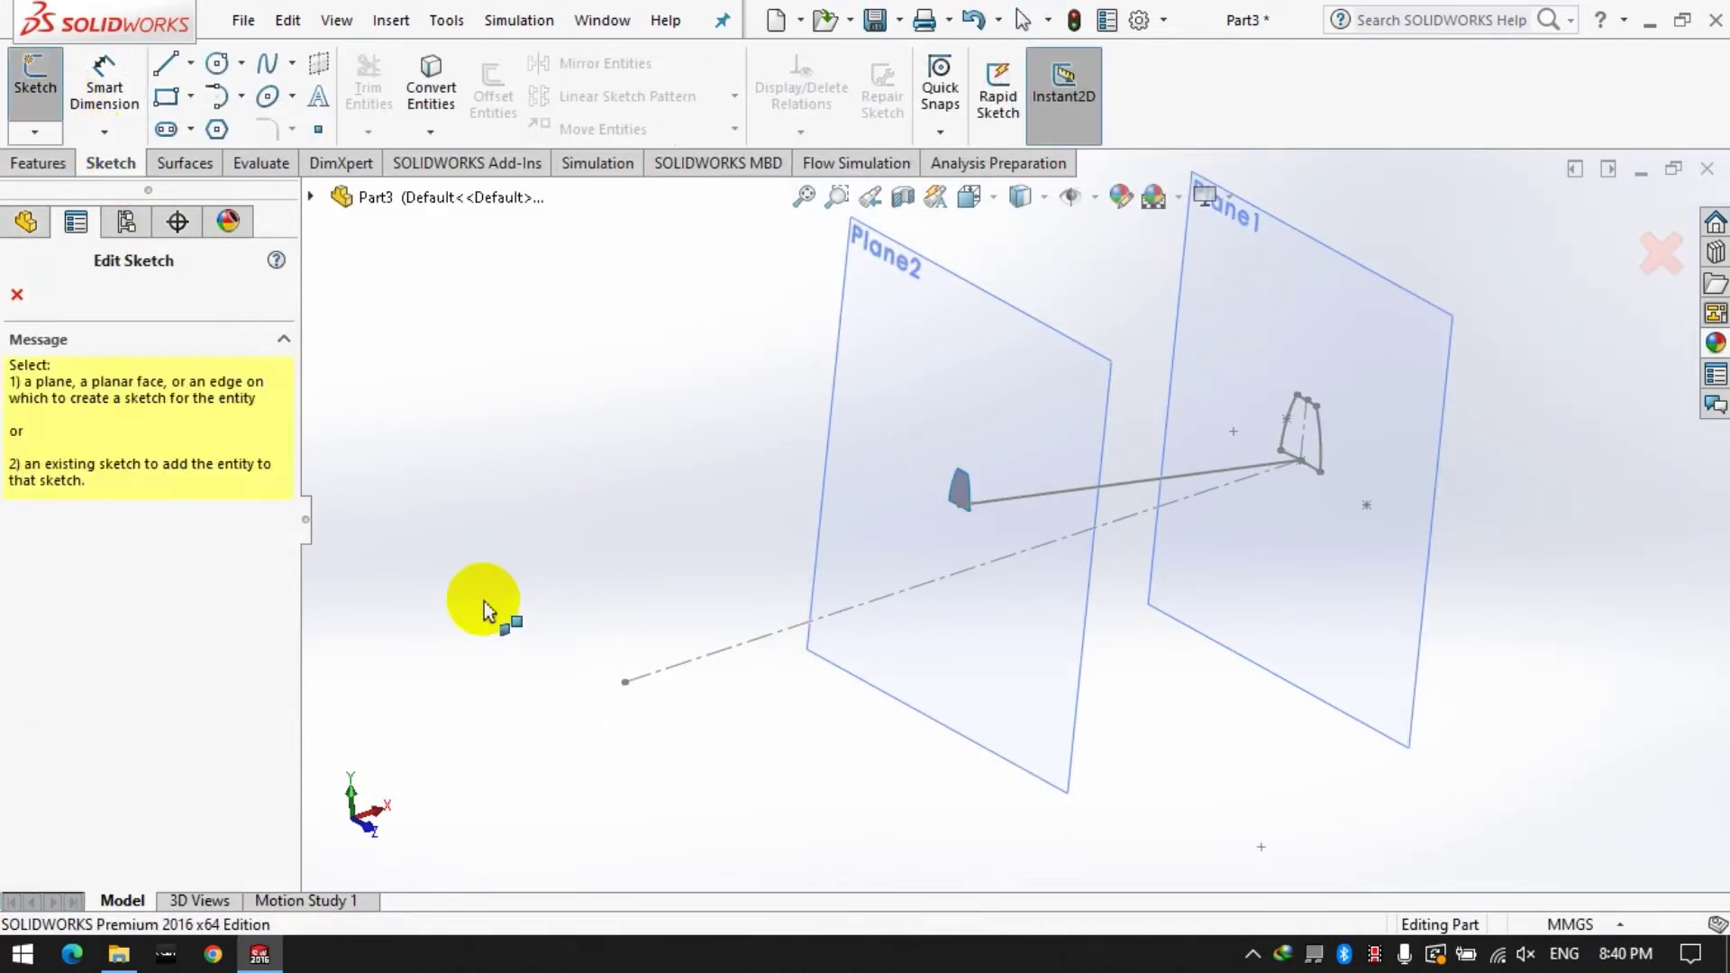
click(312, 196)
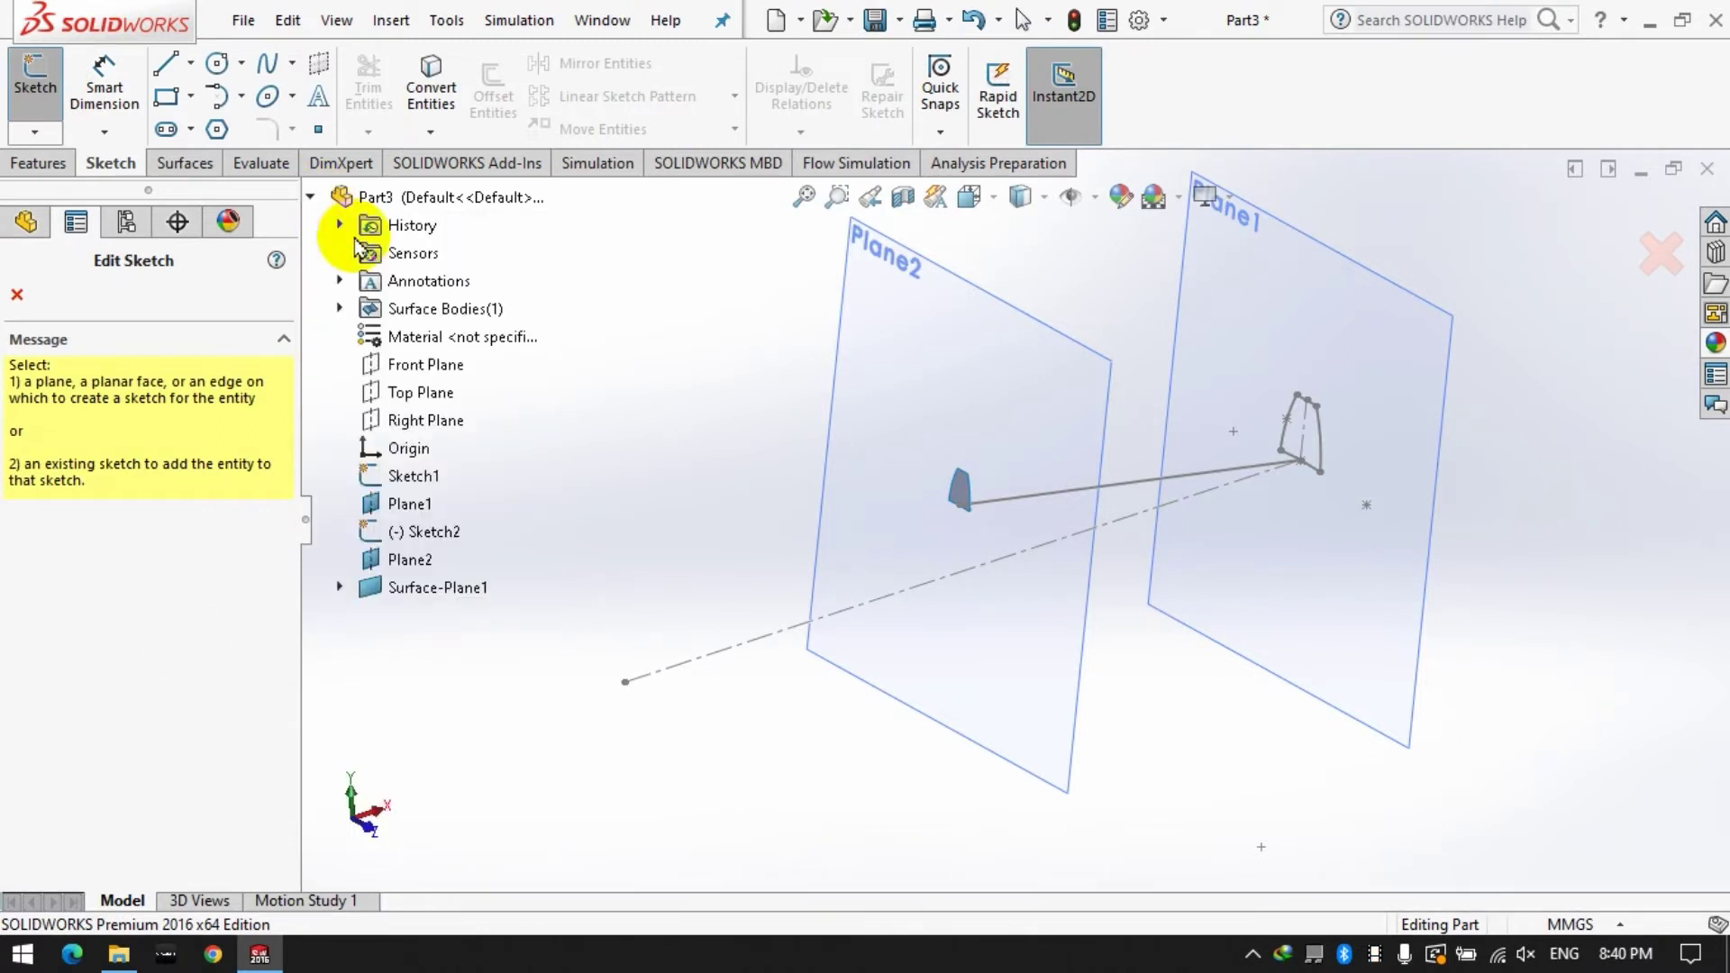
click(420, 365)
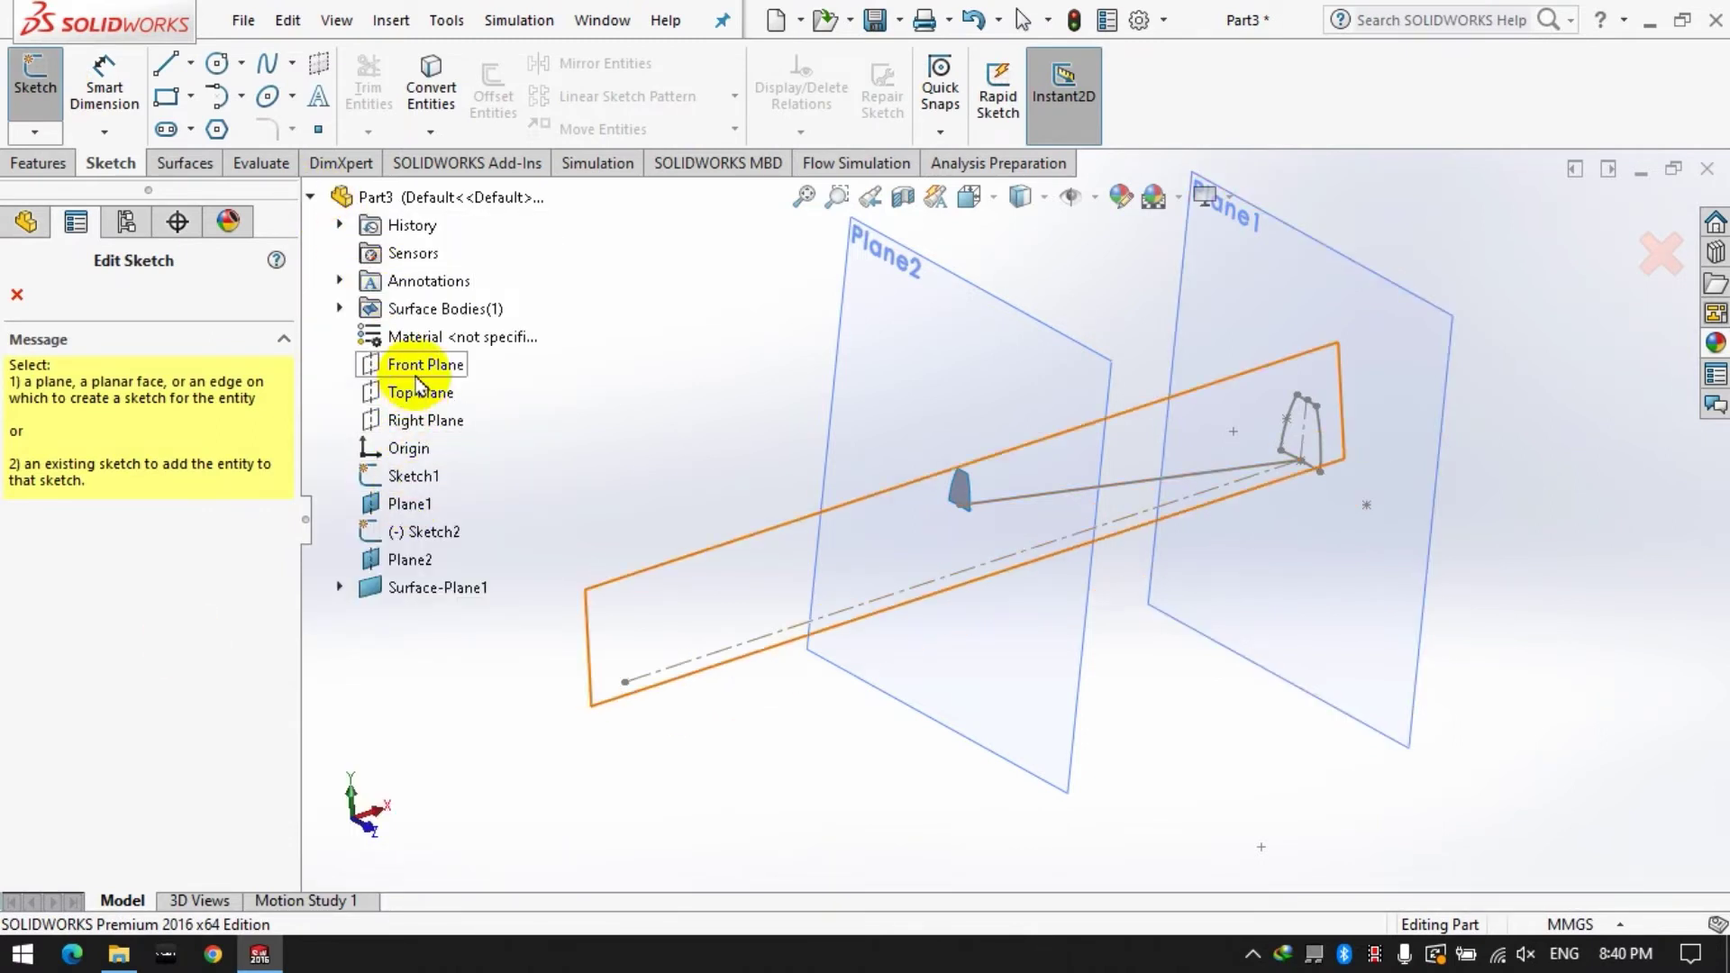
scroll(1107, 505, down, 1)
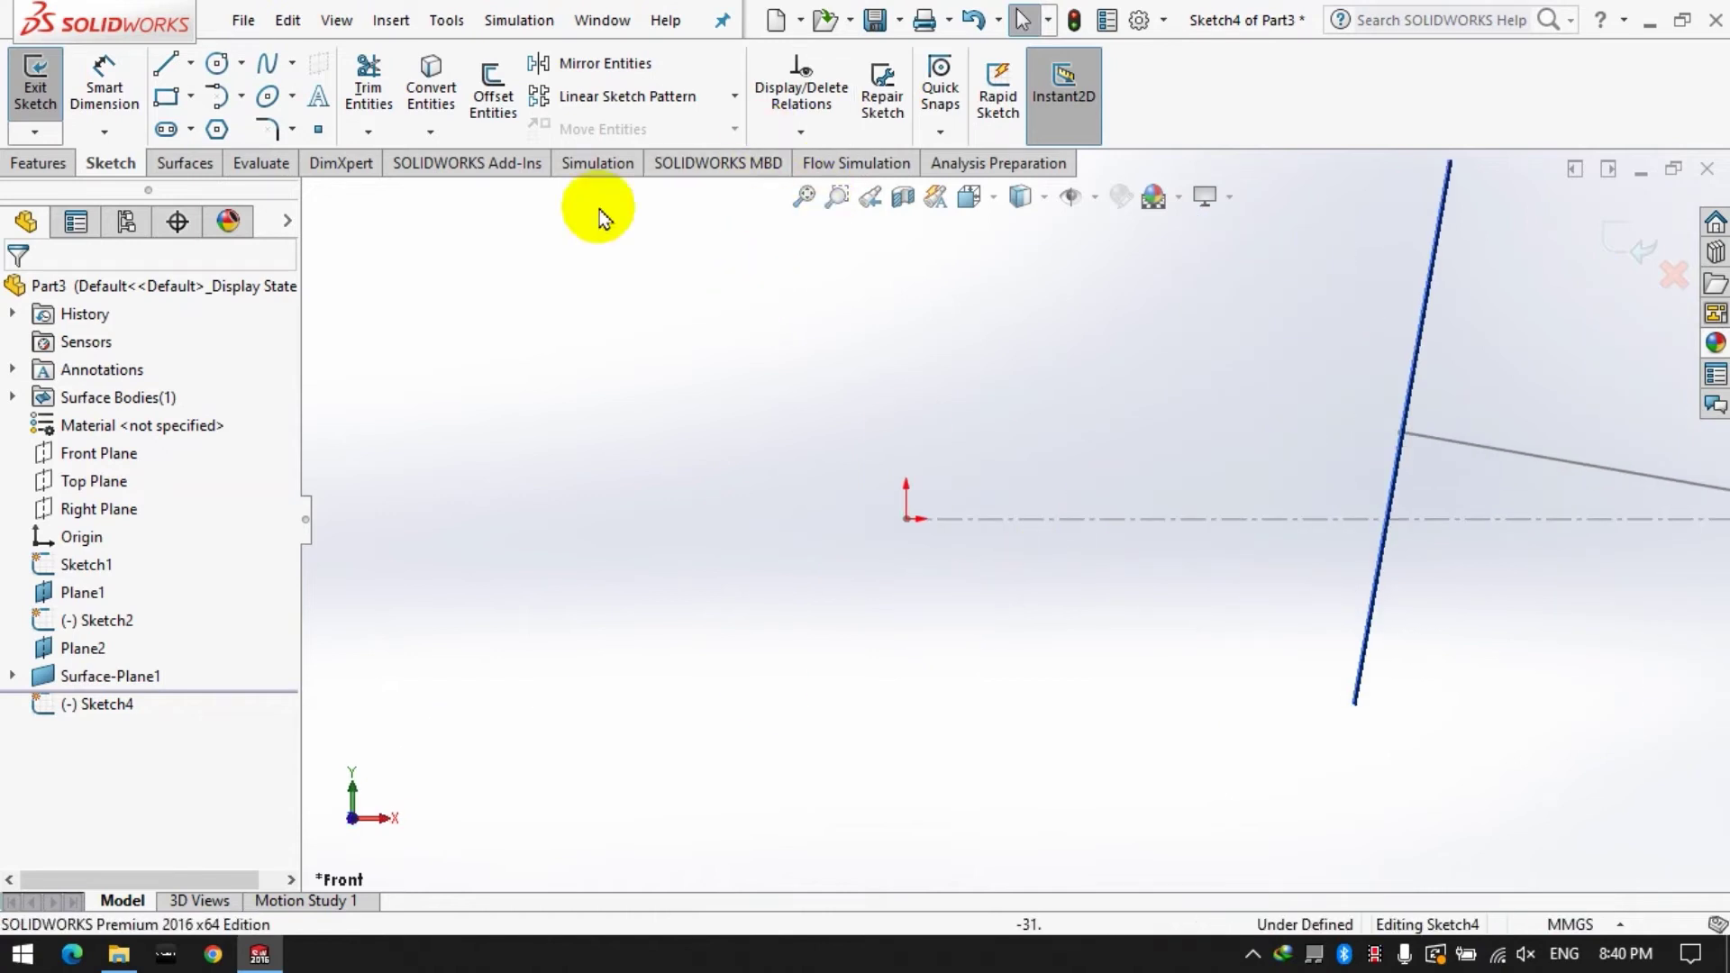
Draw a closed stepped line profile from the origin, rising about 11.8 mm, running about 37 mm along the upper edge, and tapering to the centerline.
click(167, 66)
click(905, 519)
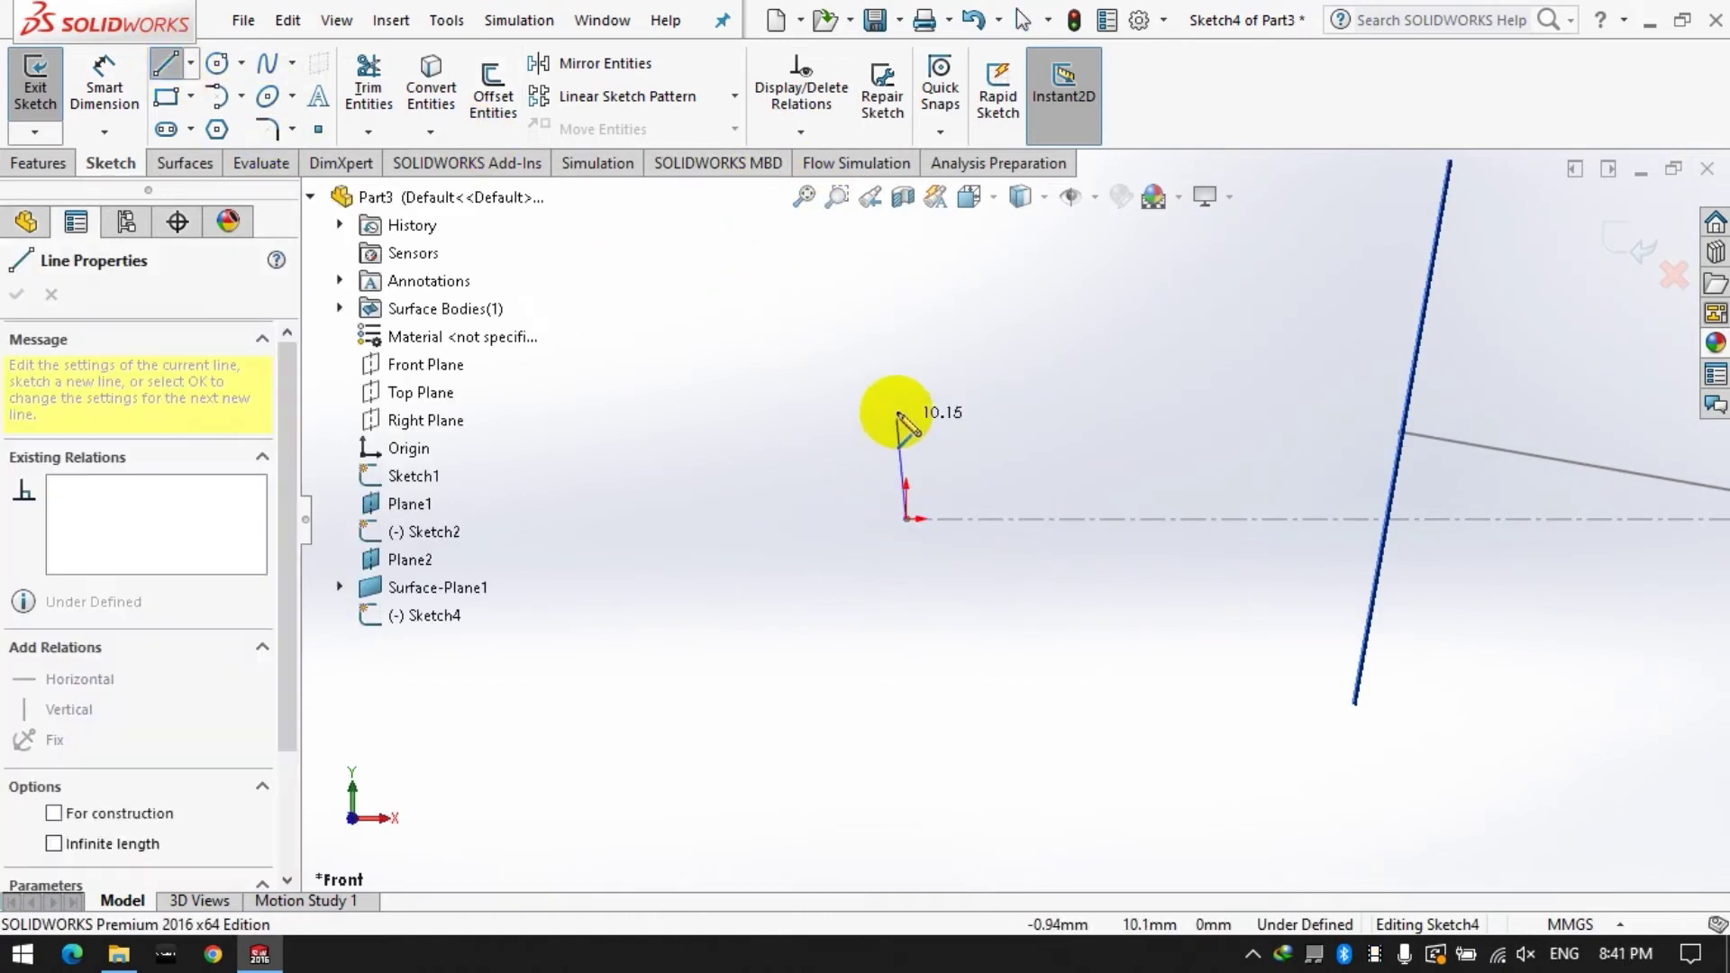
click(905, 402)
click(1271, 403)
click(1449, 519)
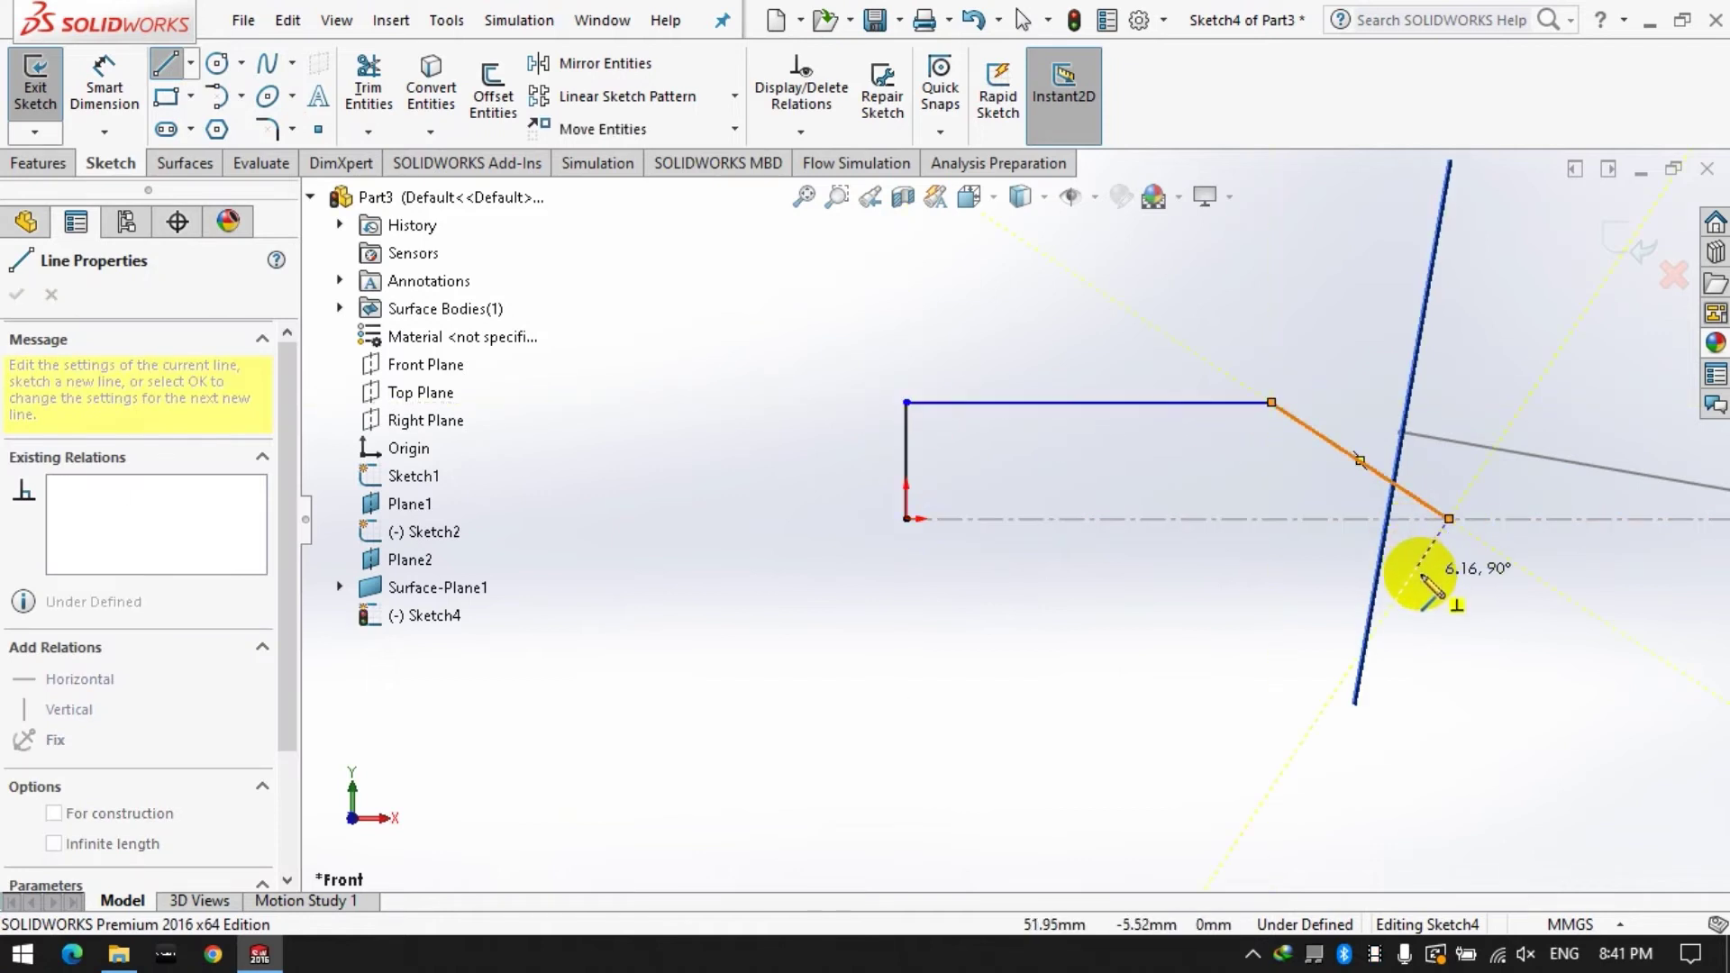
click(1408, 580)
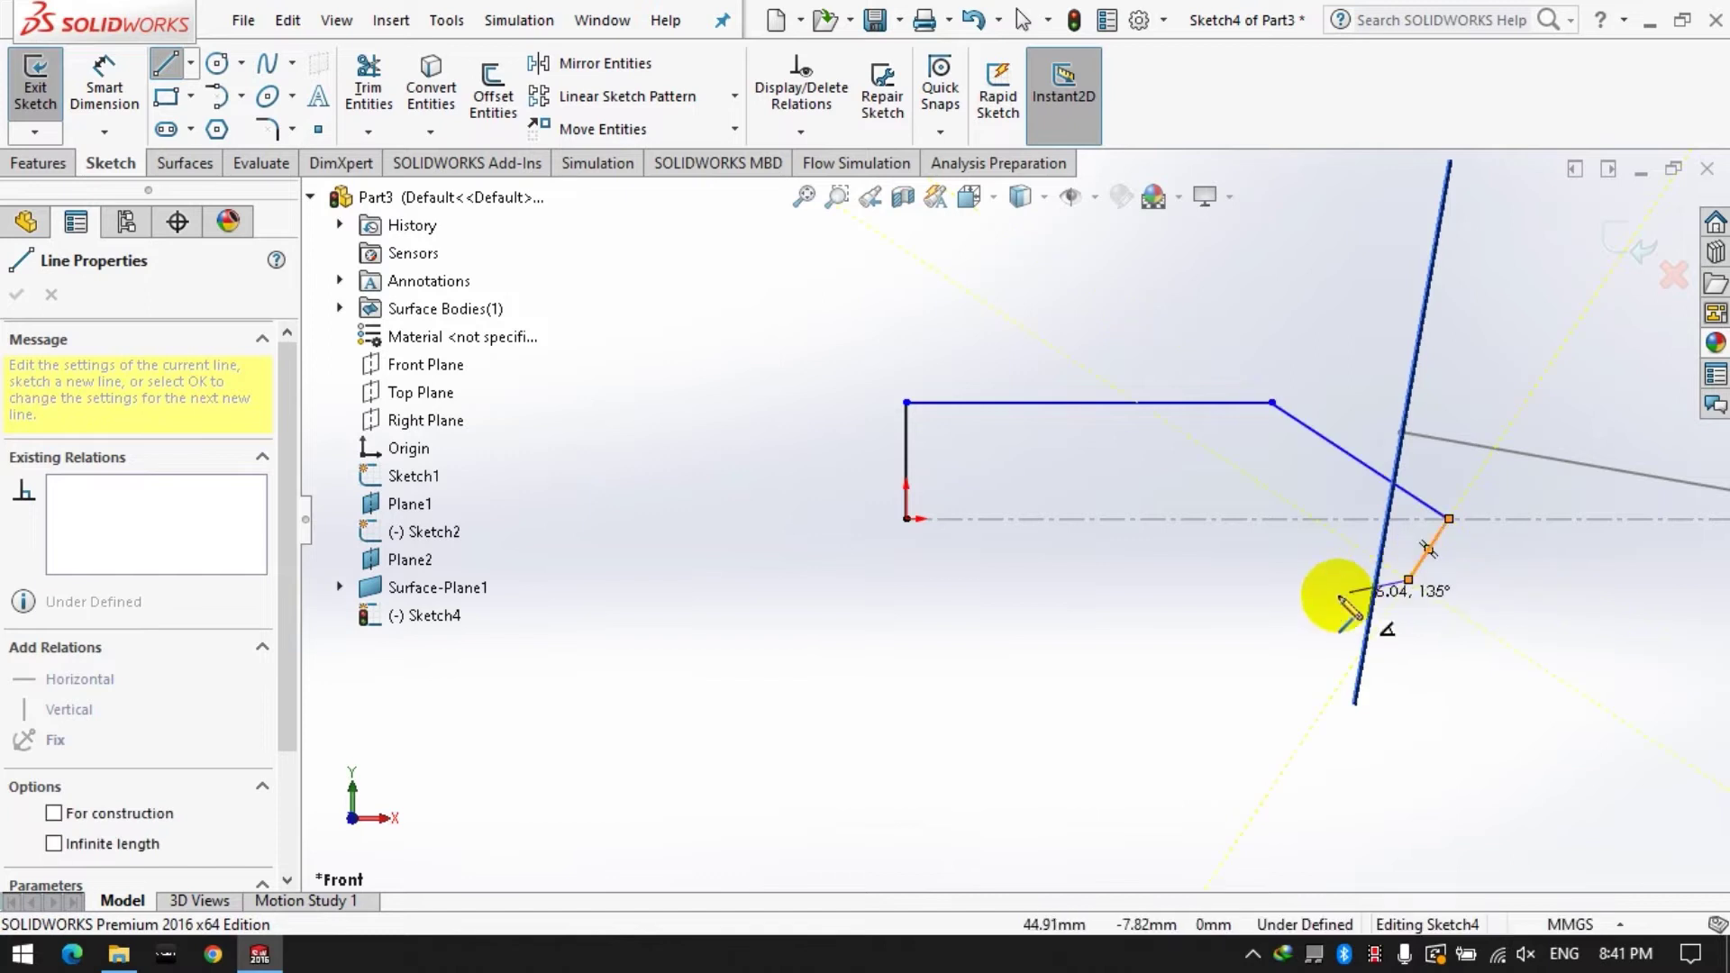
click(1122, 580)
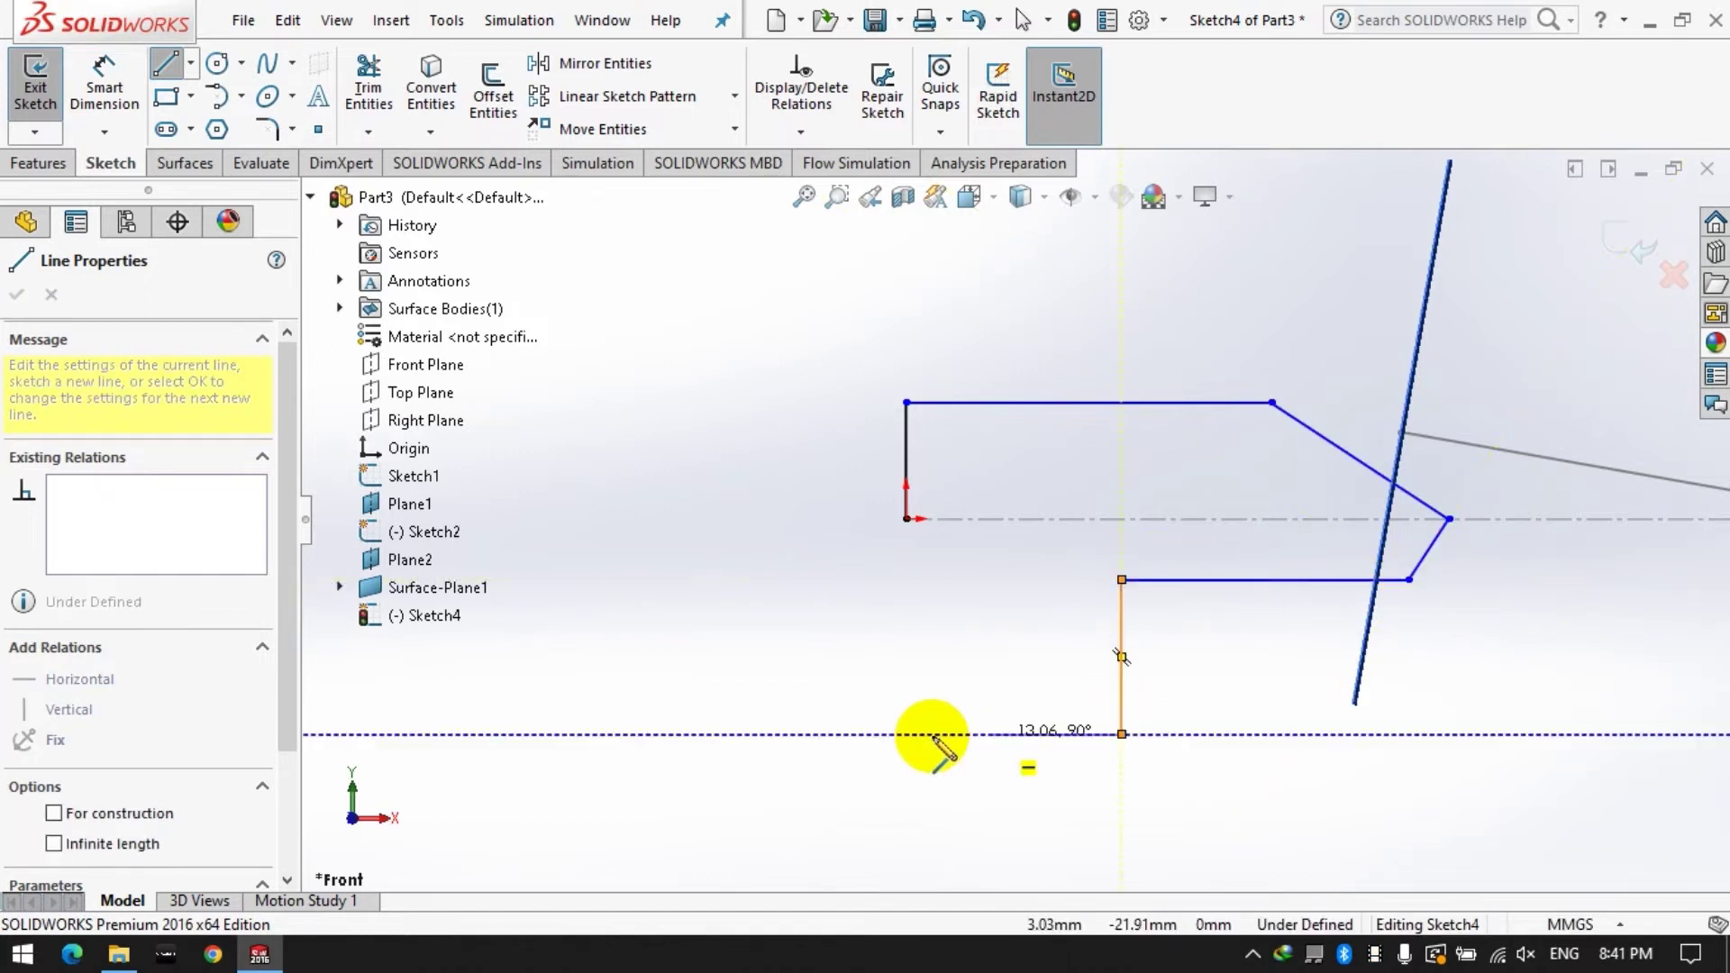
click(906, 735)
click(906, 519)
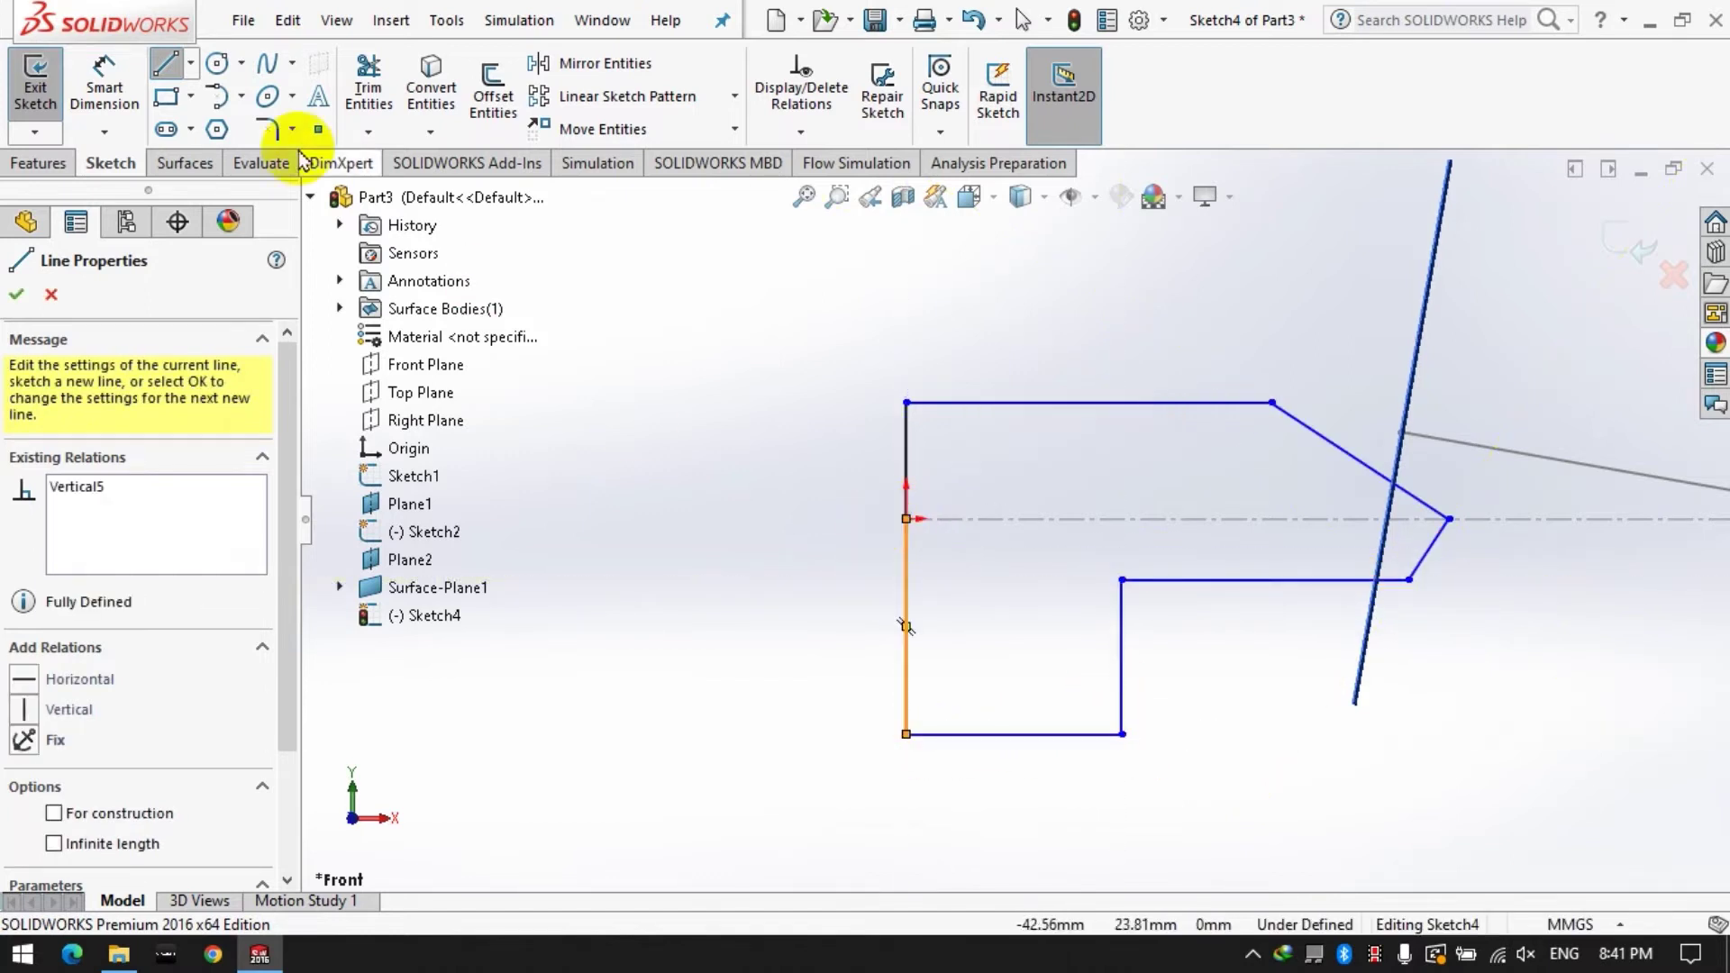
Dimension the height of the profile's upper horizontal edge above the centerline as 10 mm.
click(104, 81)
click(985, 403)
click(945, 519)
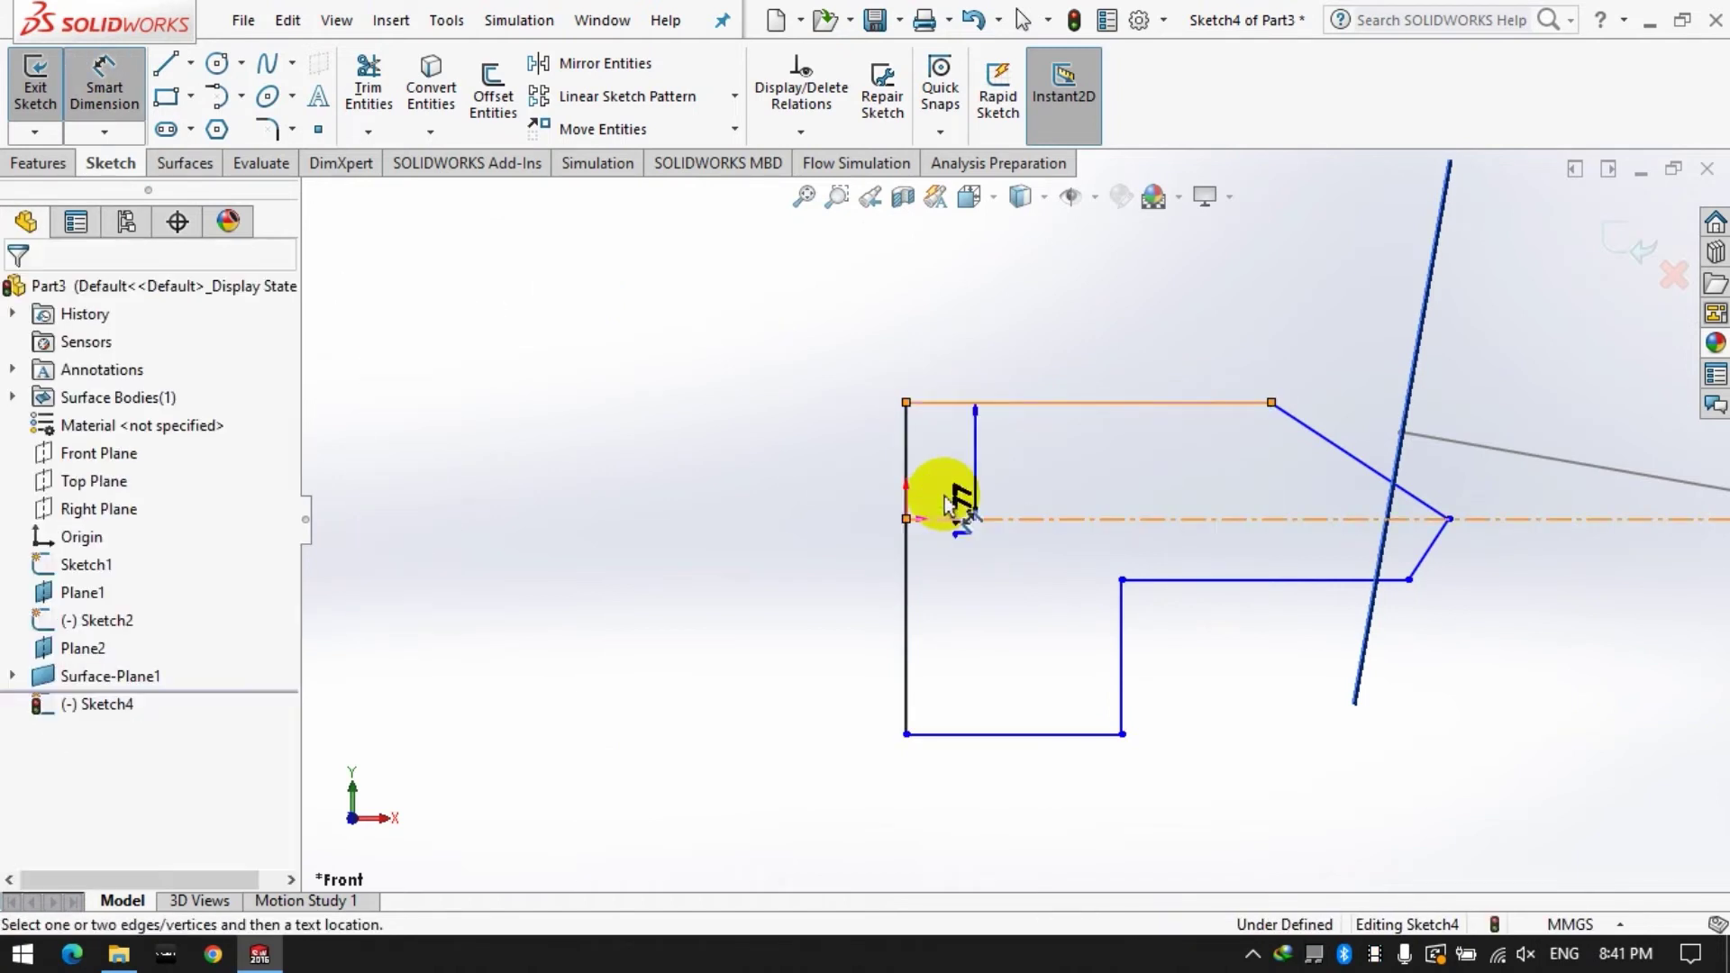
click(761, 541)
text(10)
key(Return)
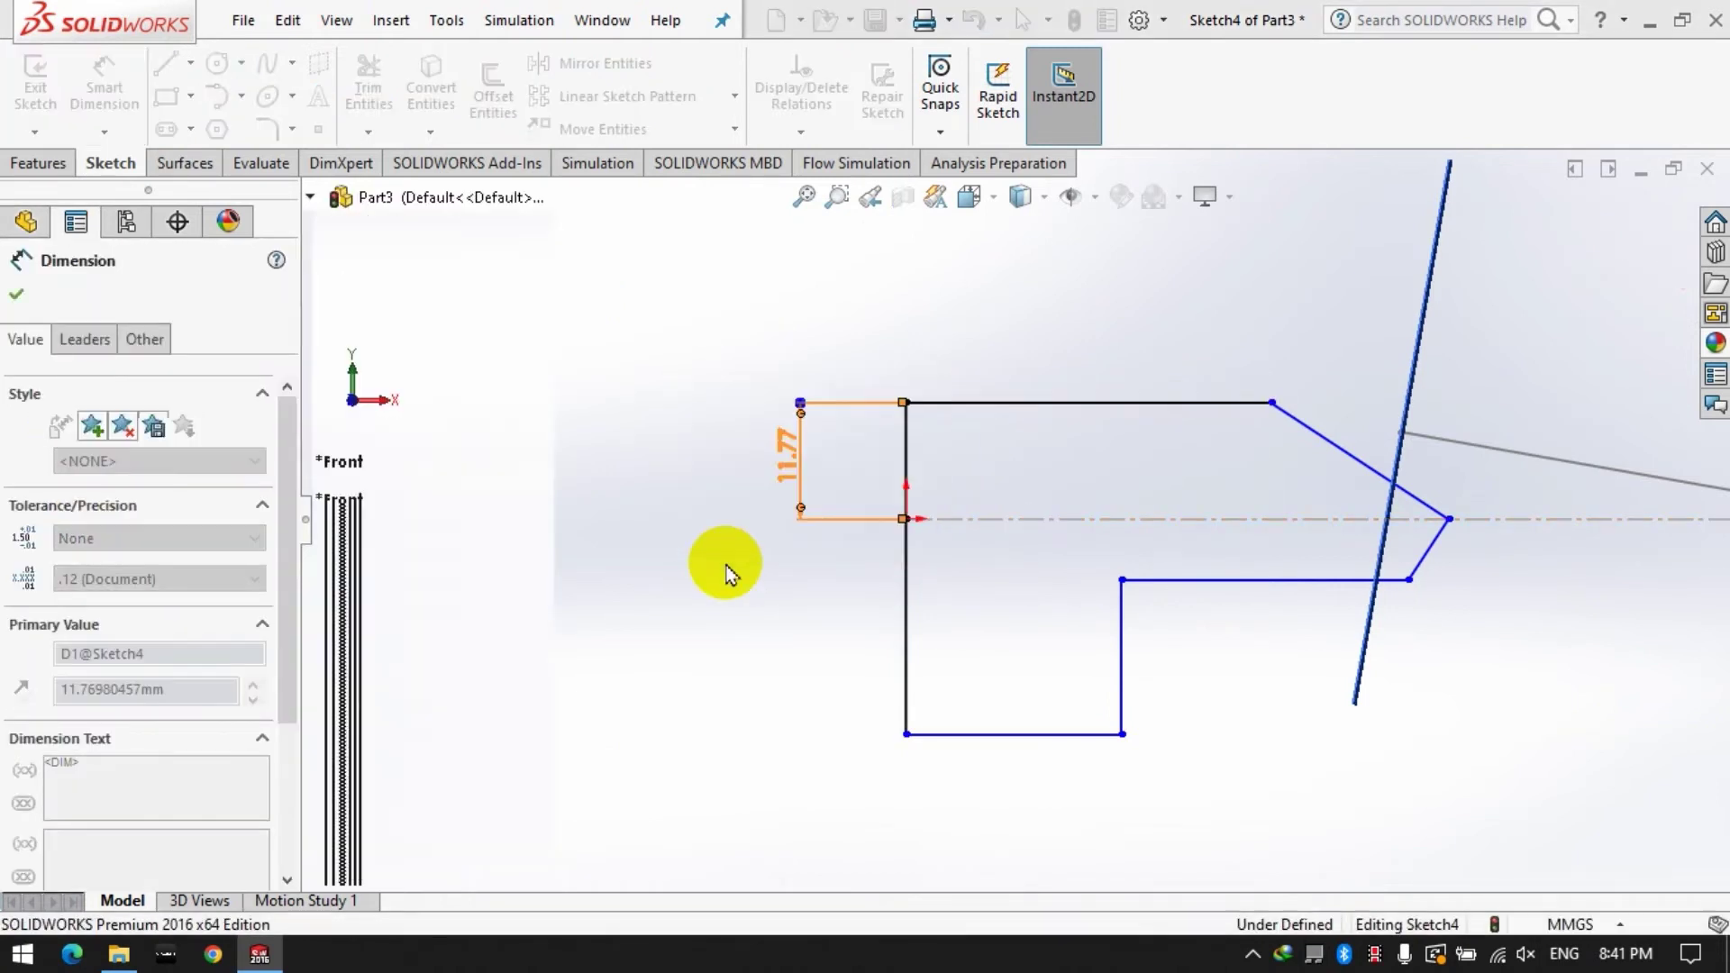
click(694, 590)
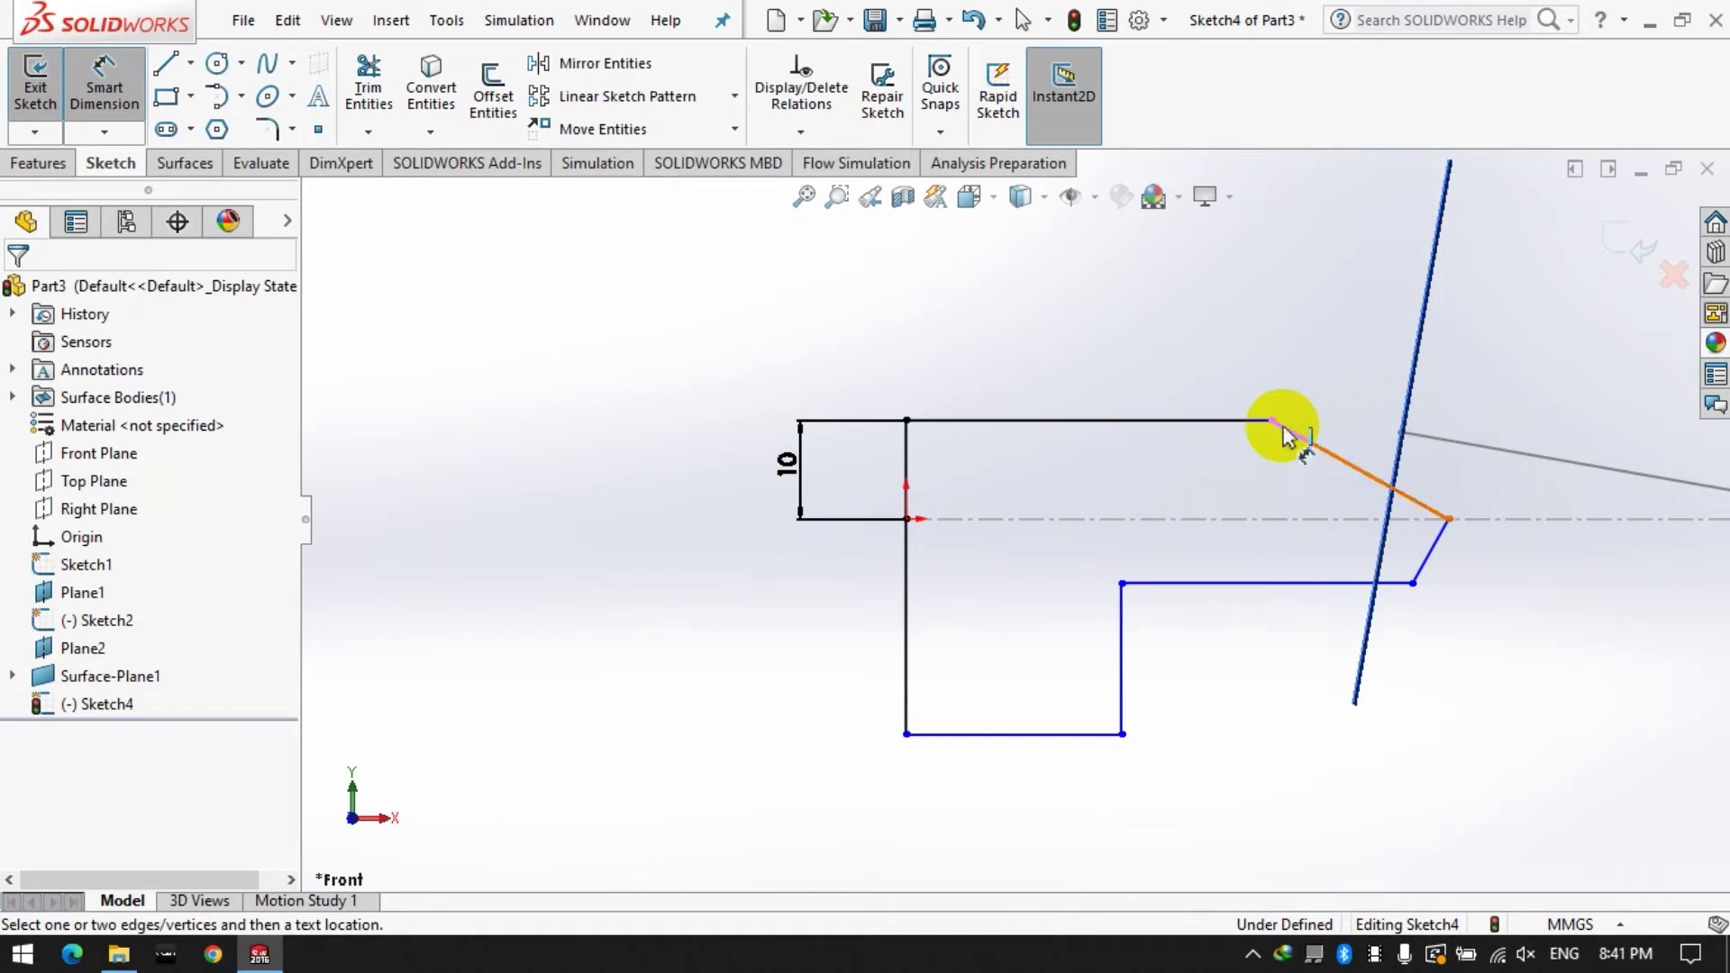
Exit and reopen the Front Plane profile sketch, and delete the 10 mm height dimension.
right_click(789, 466)
click(574, 561)
click(35, 85)
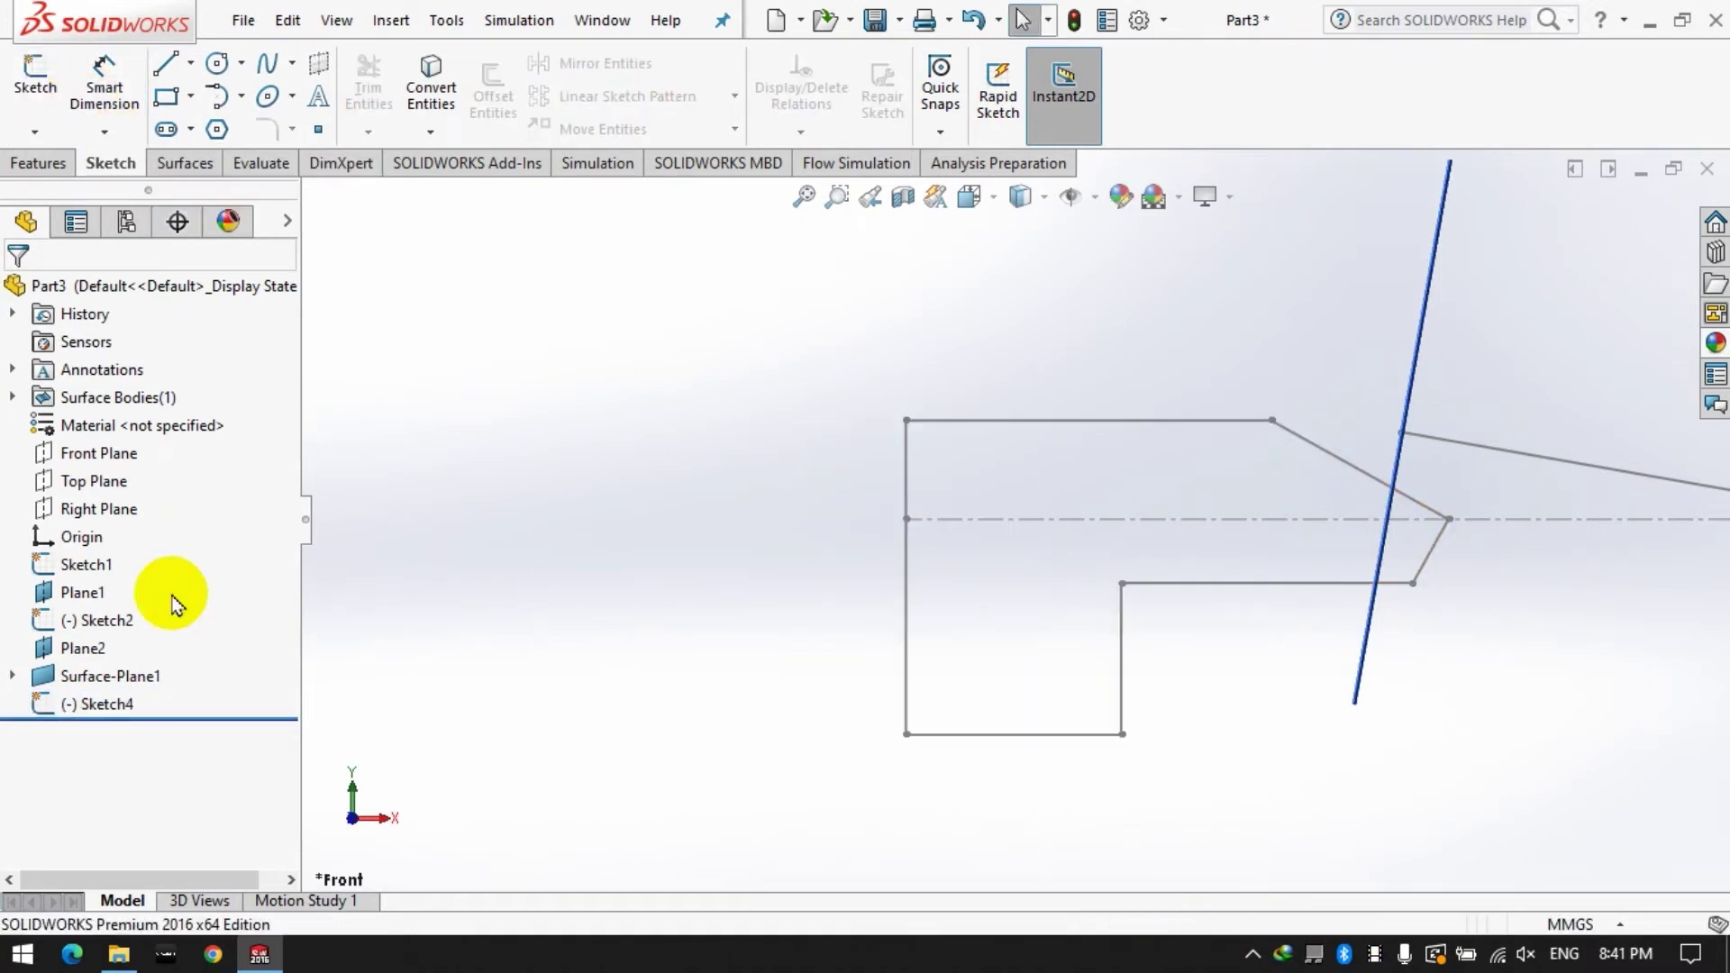
click(110, 704)
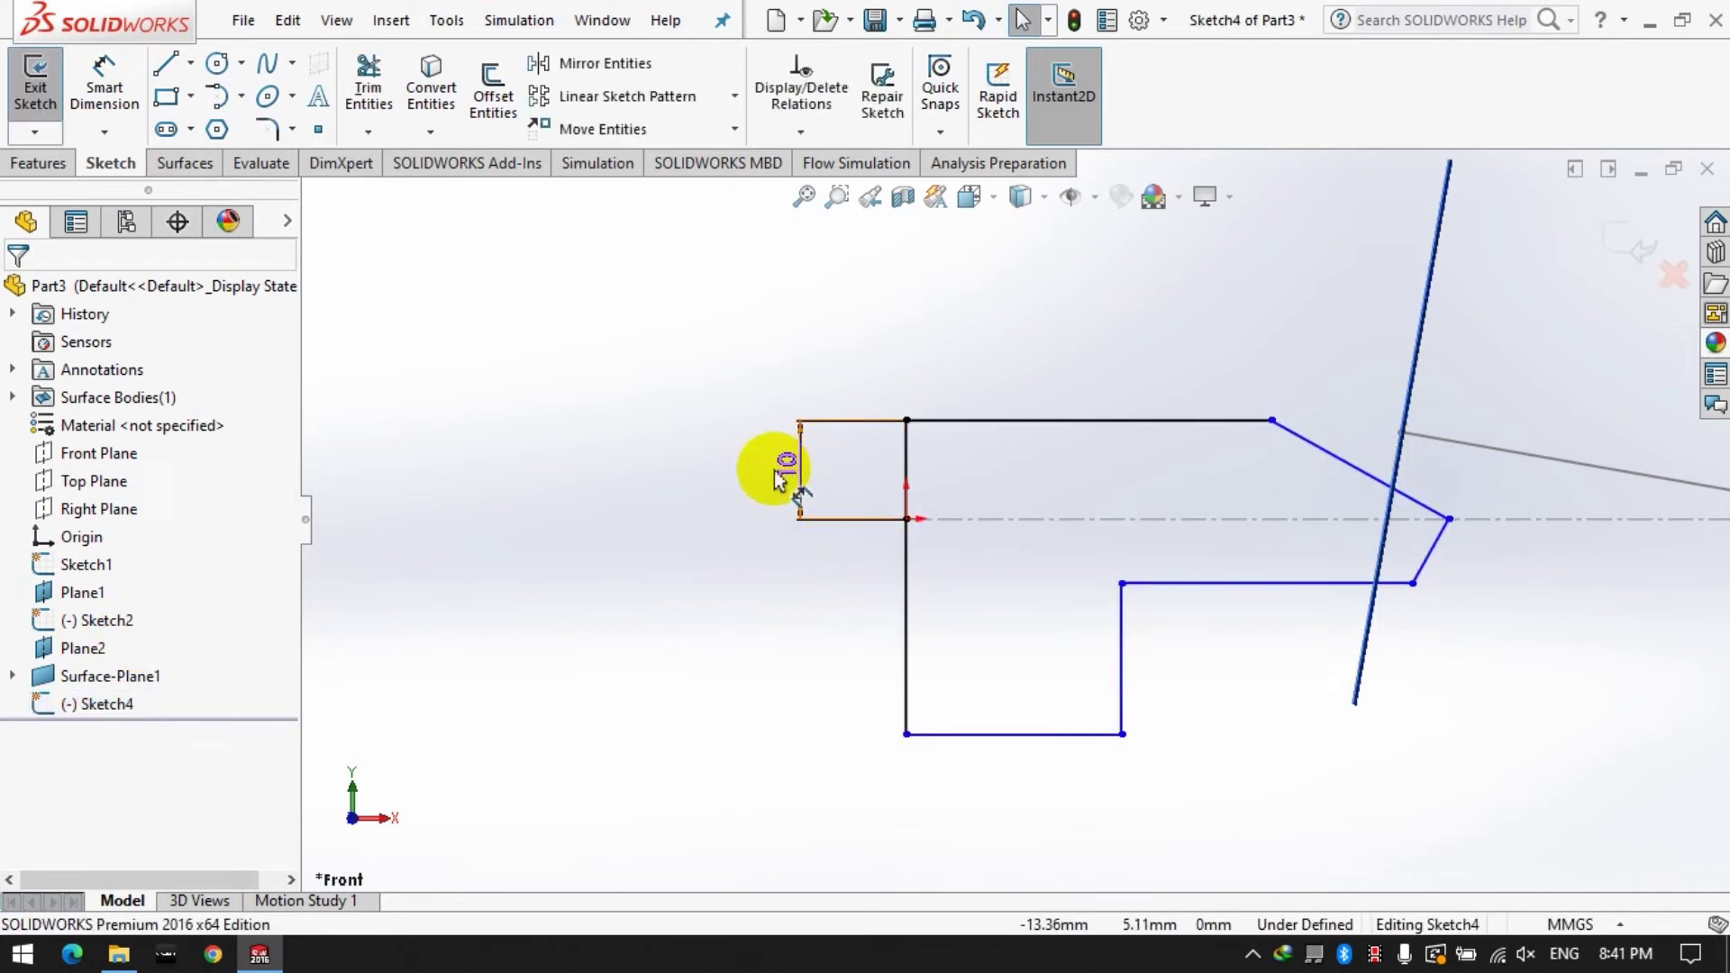
click(780, 481)
right_click(789, 464)
click(816, 592)
Dimension the profile's upper horizontal edge as 50 mm long, measured from the vertical end edge at the origin.
click(104, 81)
click(906, 461)
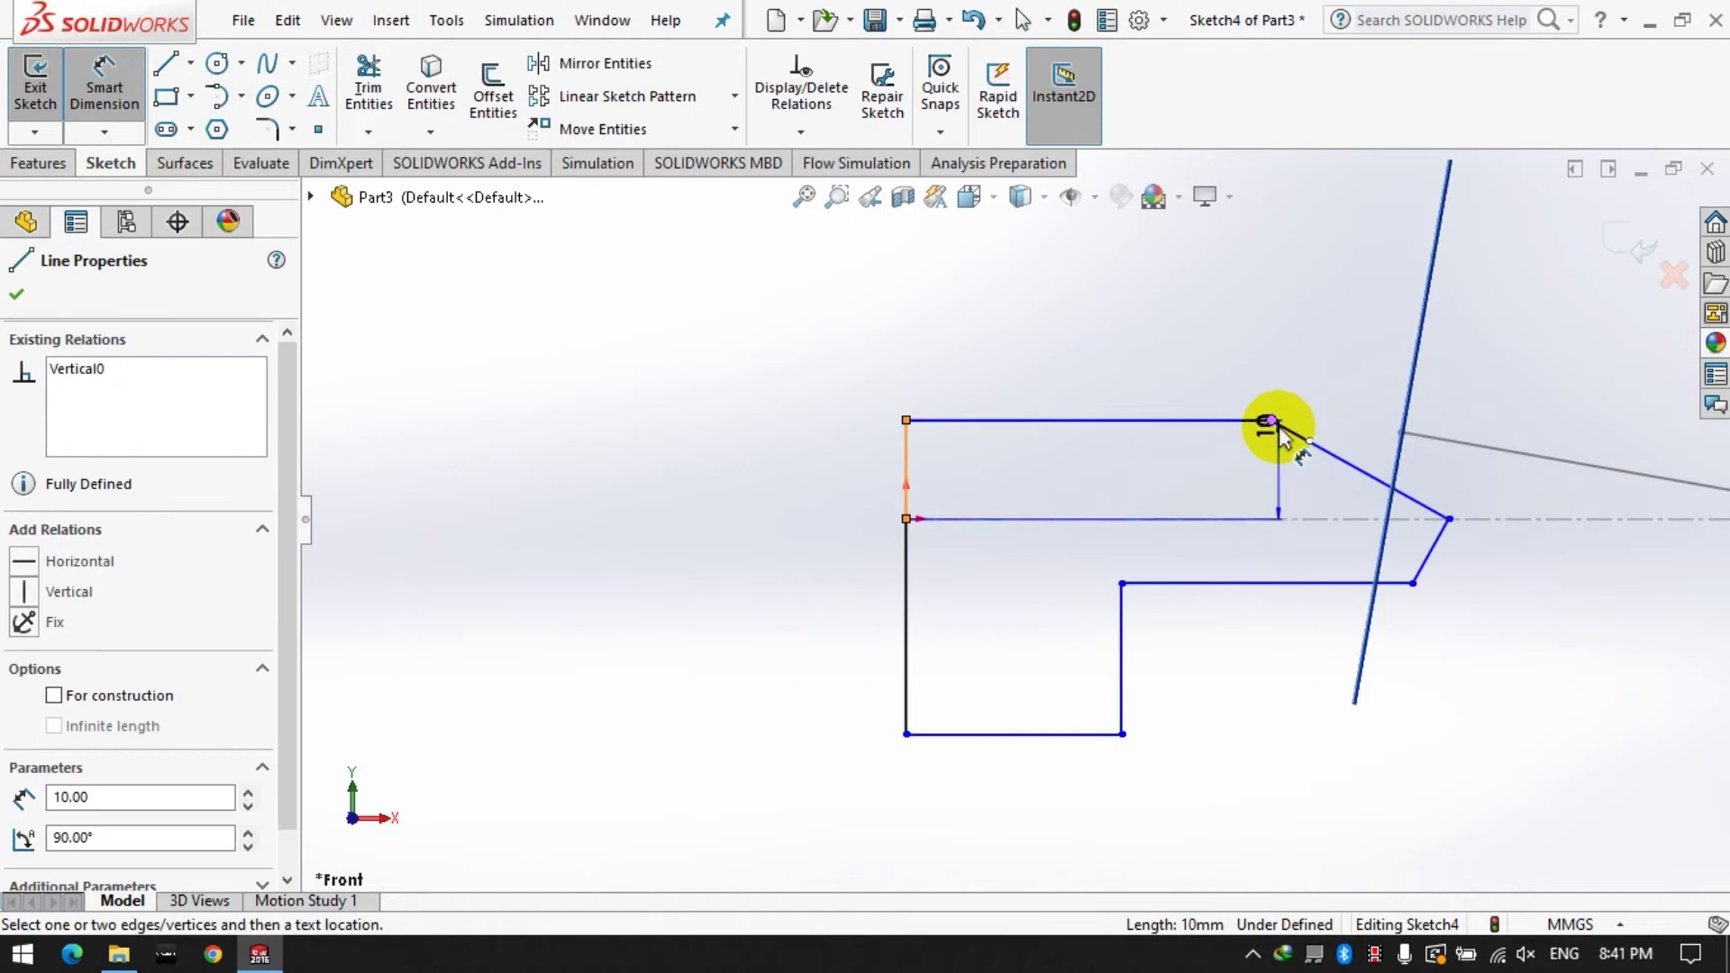
click(1270, 420)
click(1003, 322)
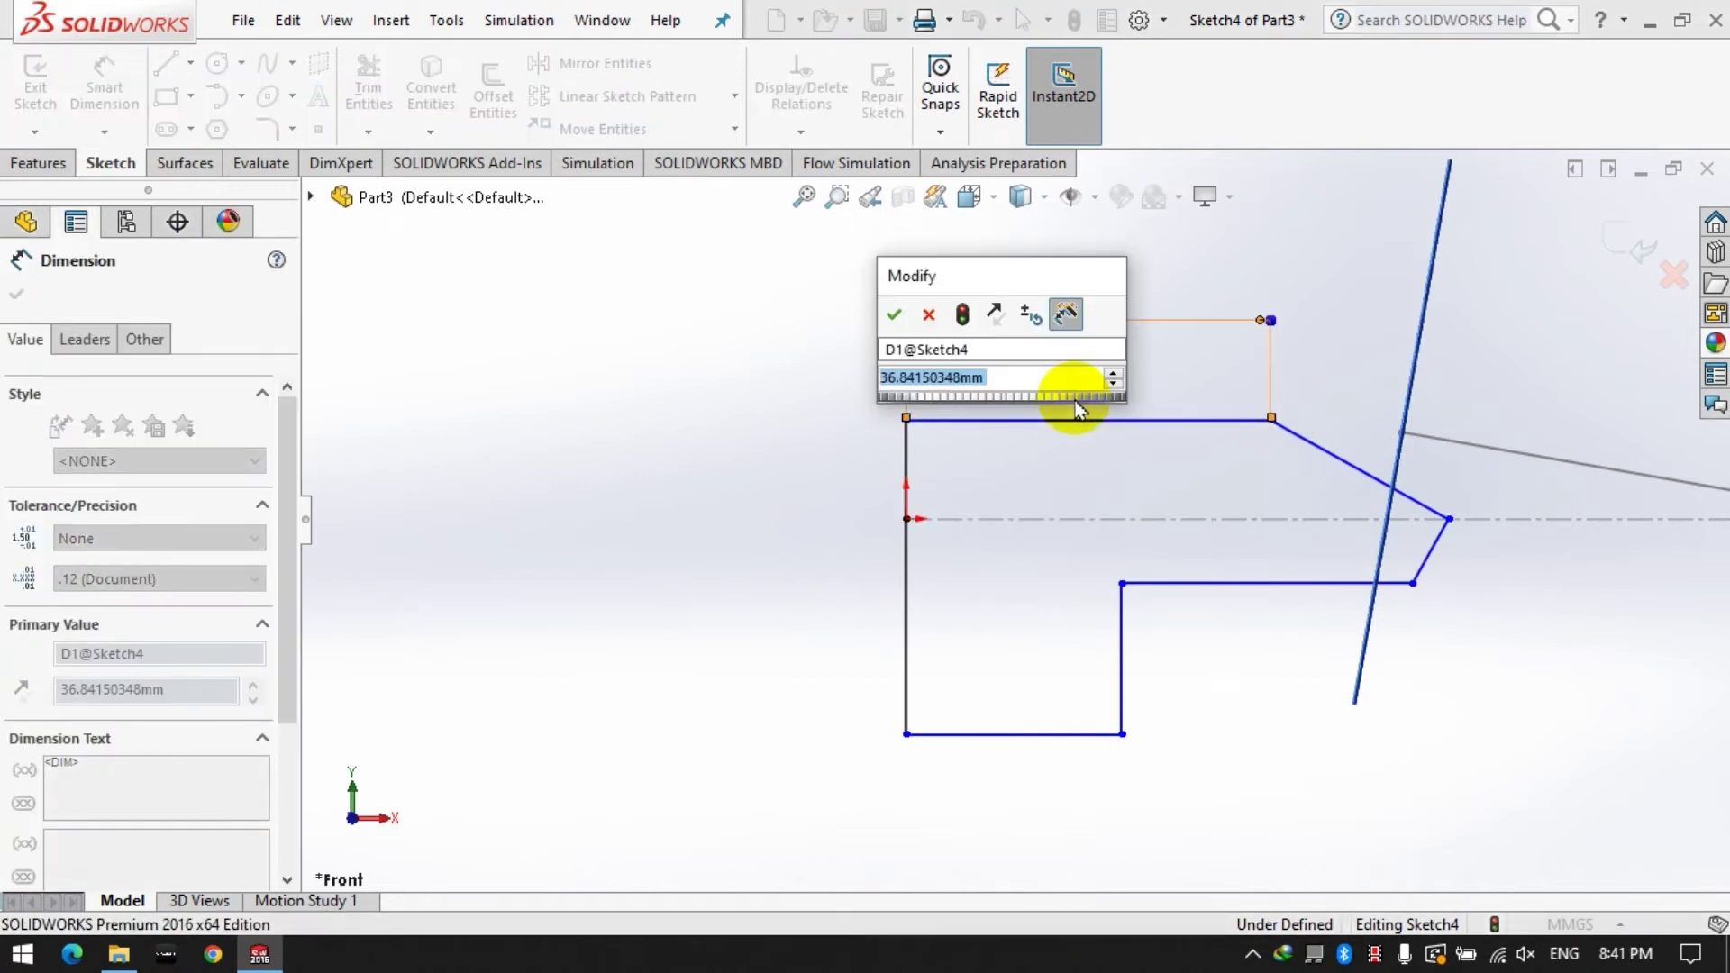
text(4)
key(BackSpace)
text(50)
key(Return)
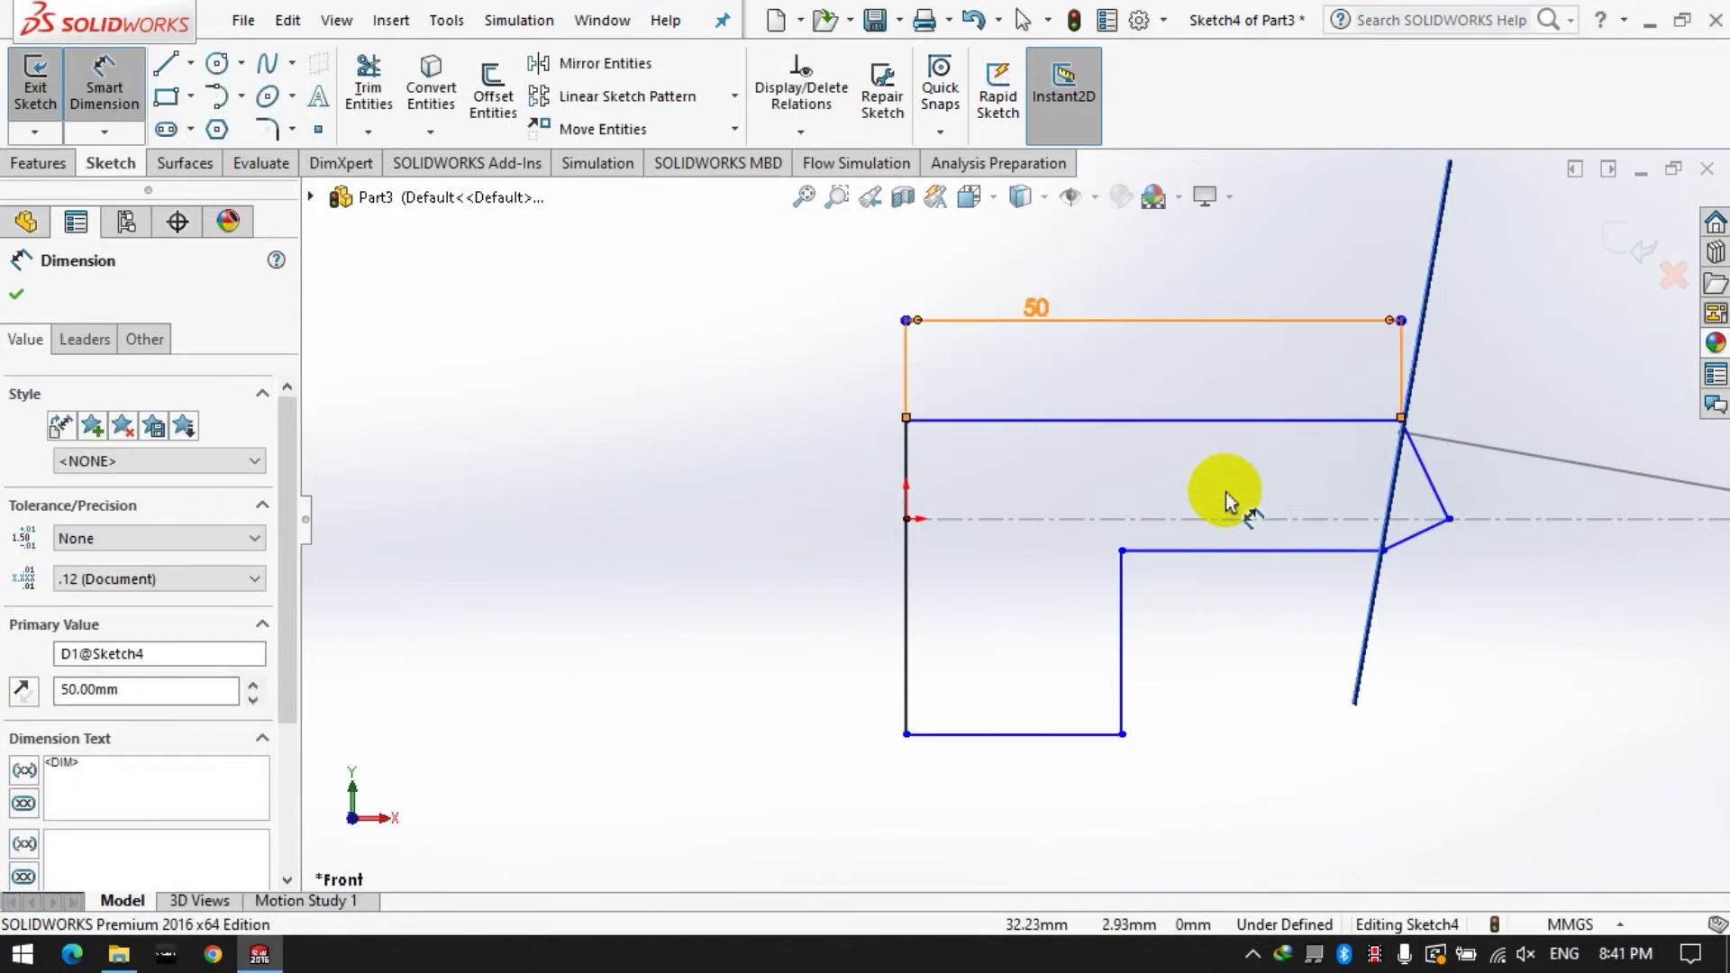
click(1225, 493)
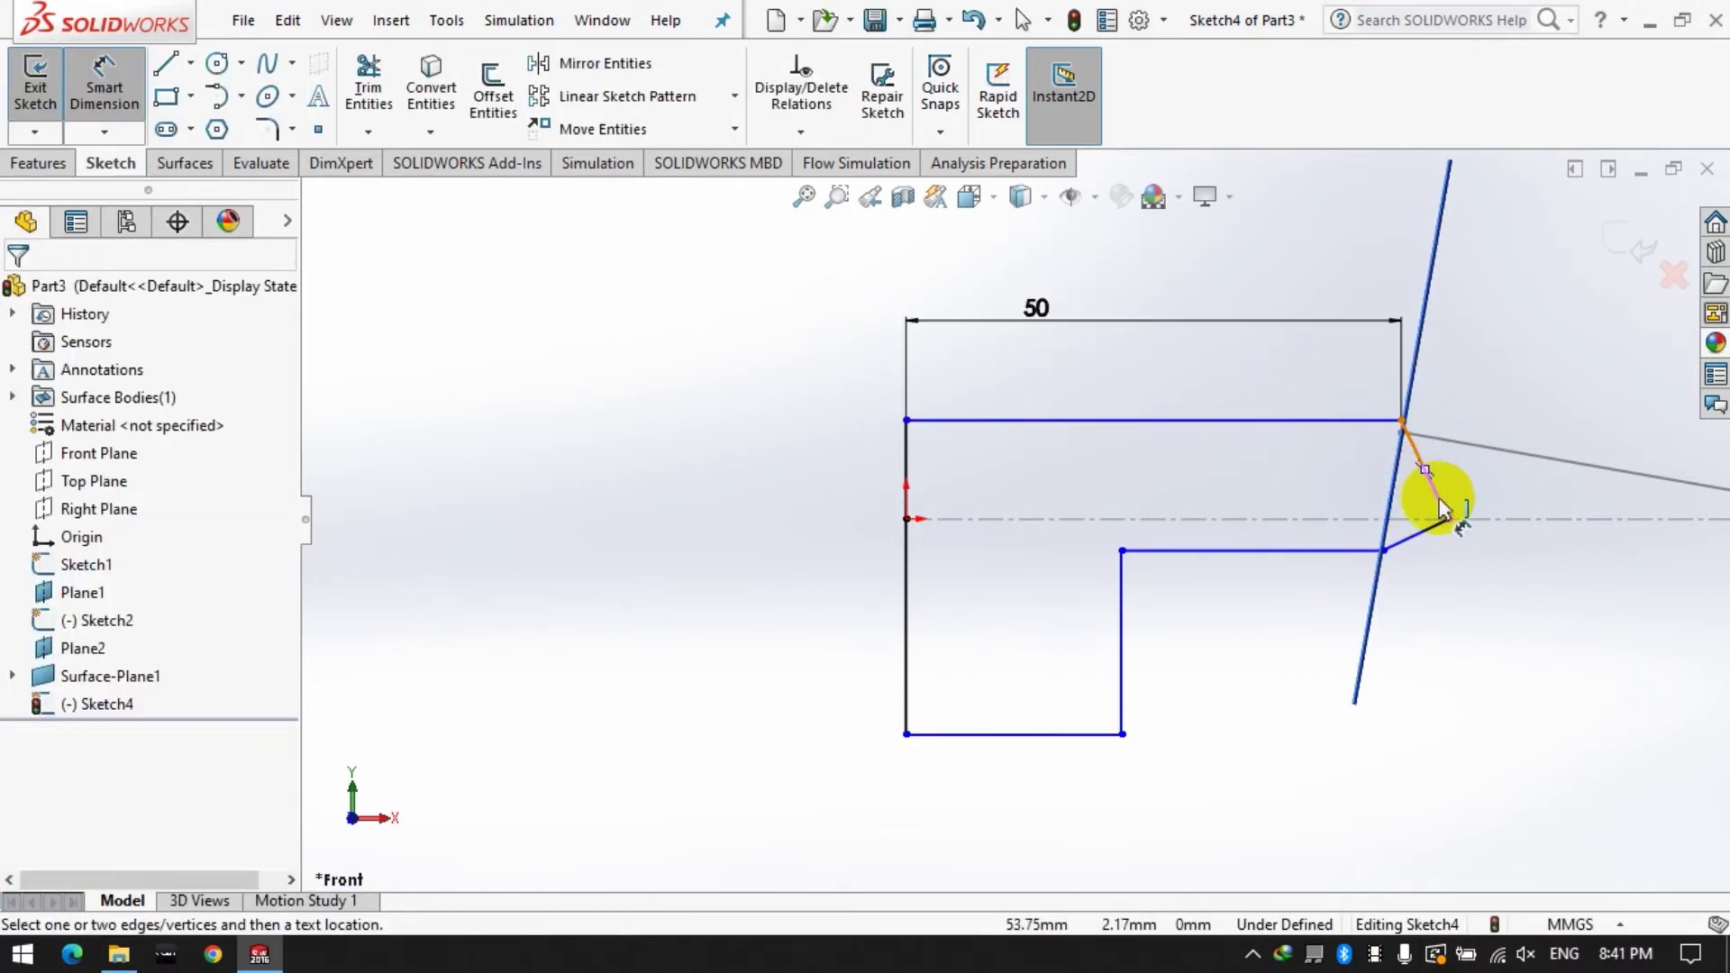
Dimension the angle between the profile's sloped edge and the centerline as 10°.
click(1439, 502)
click(1321, 520)
click(1352, 615)
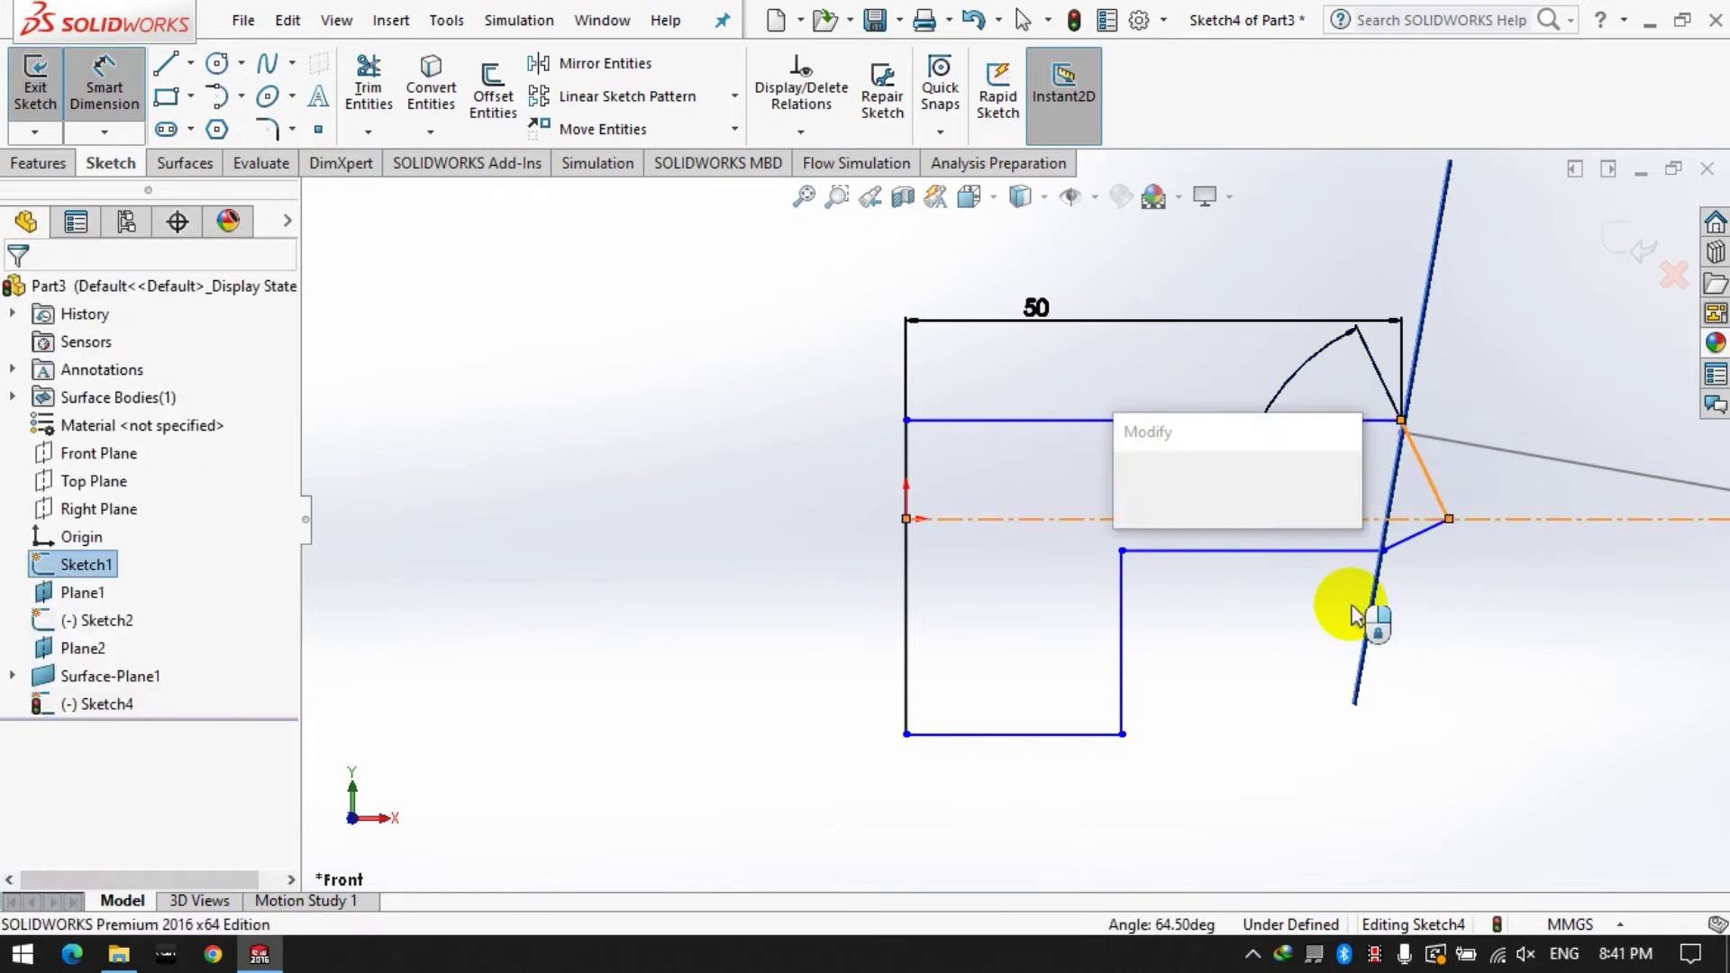
text(10)
key(Return)
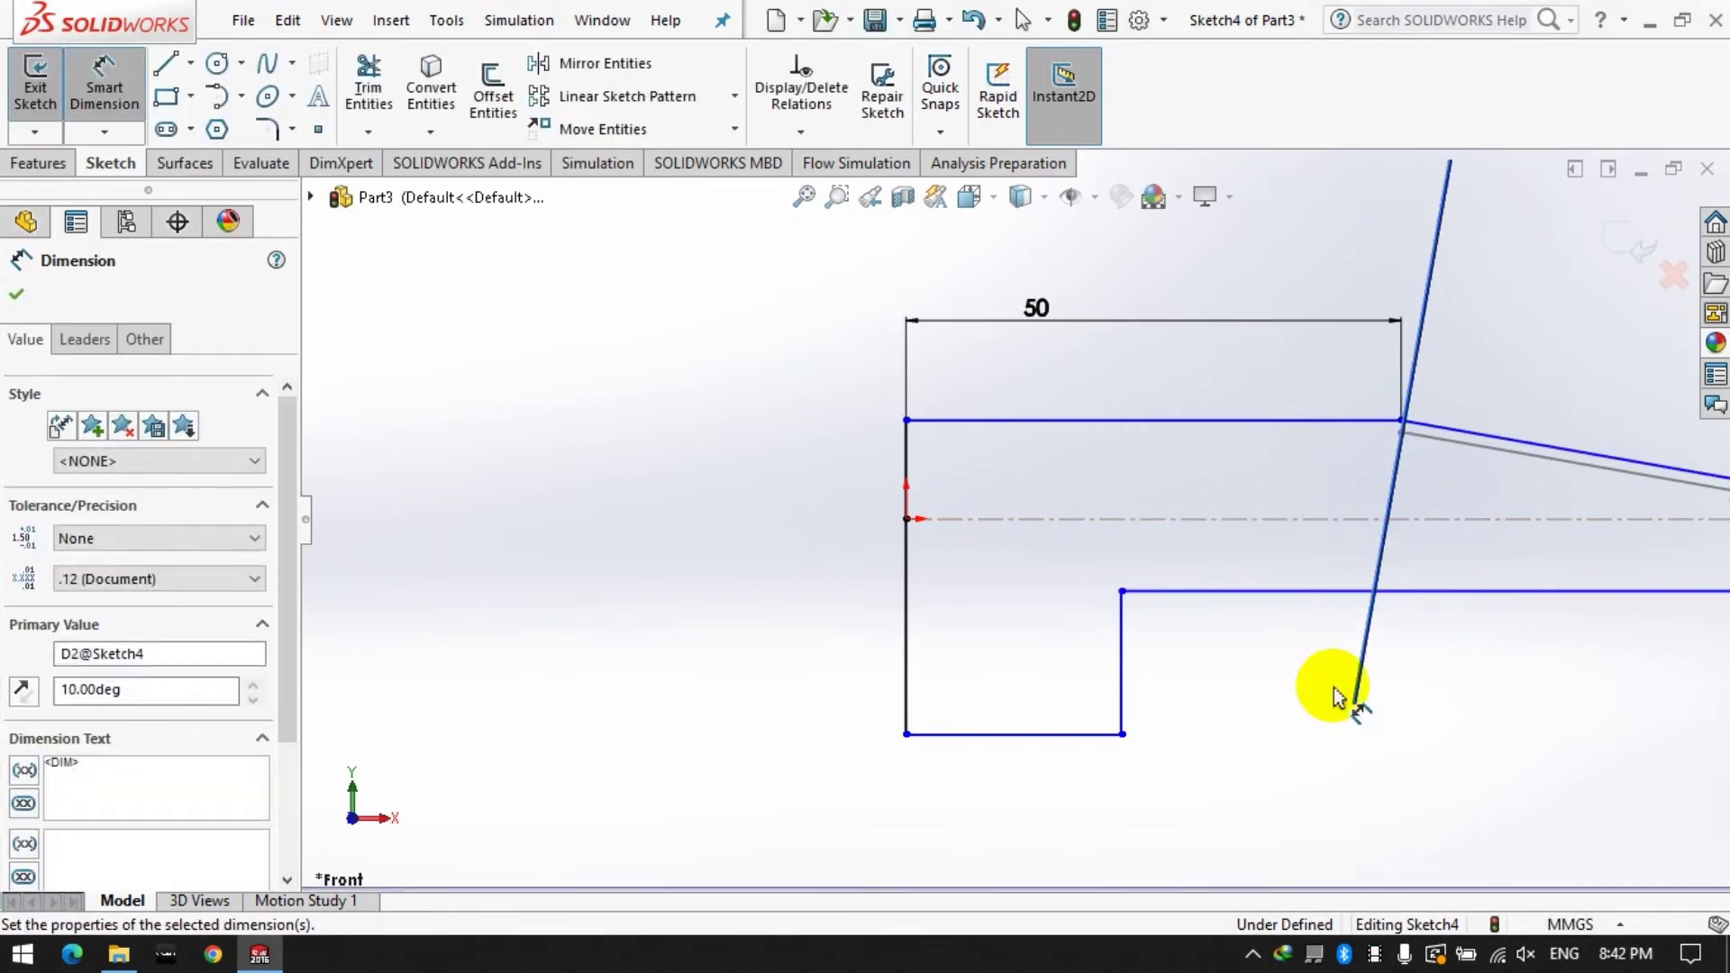
click(965, 422)
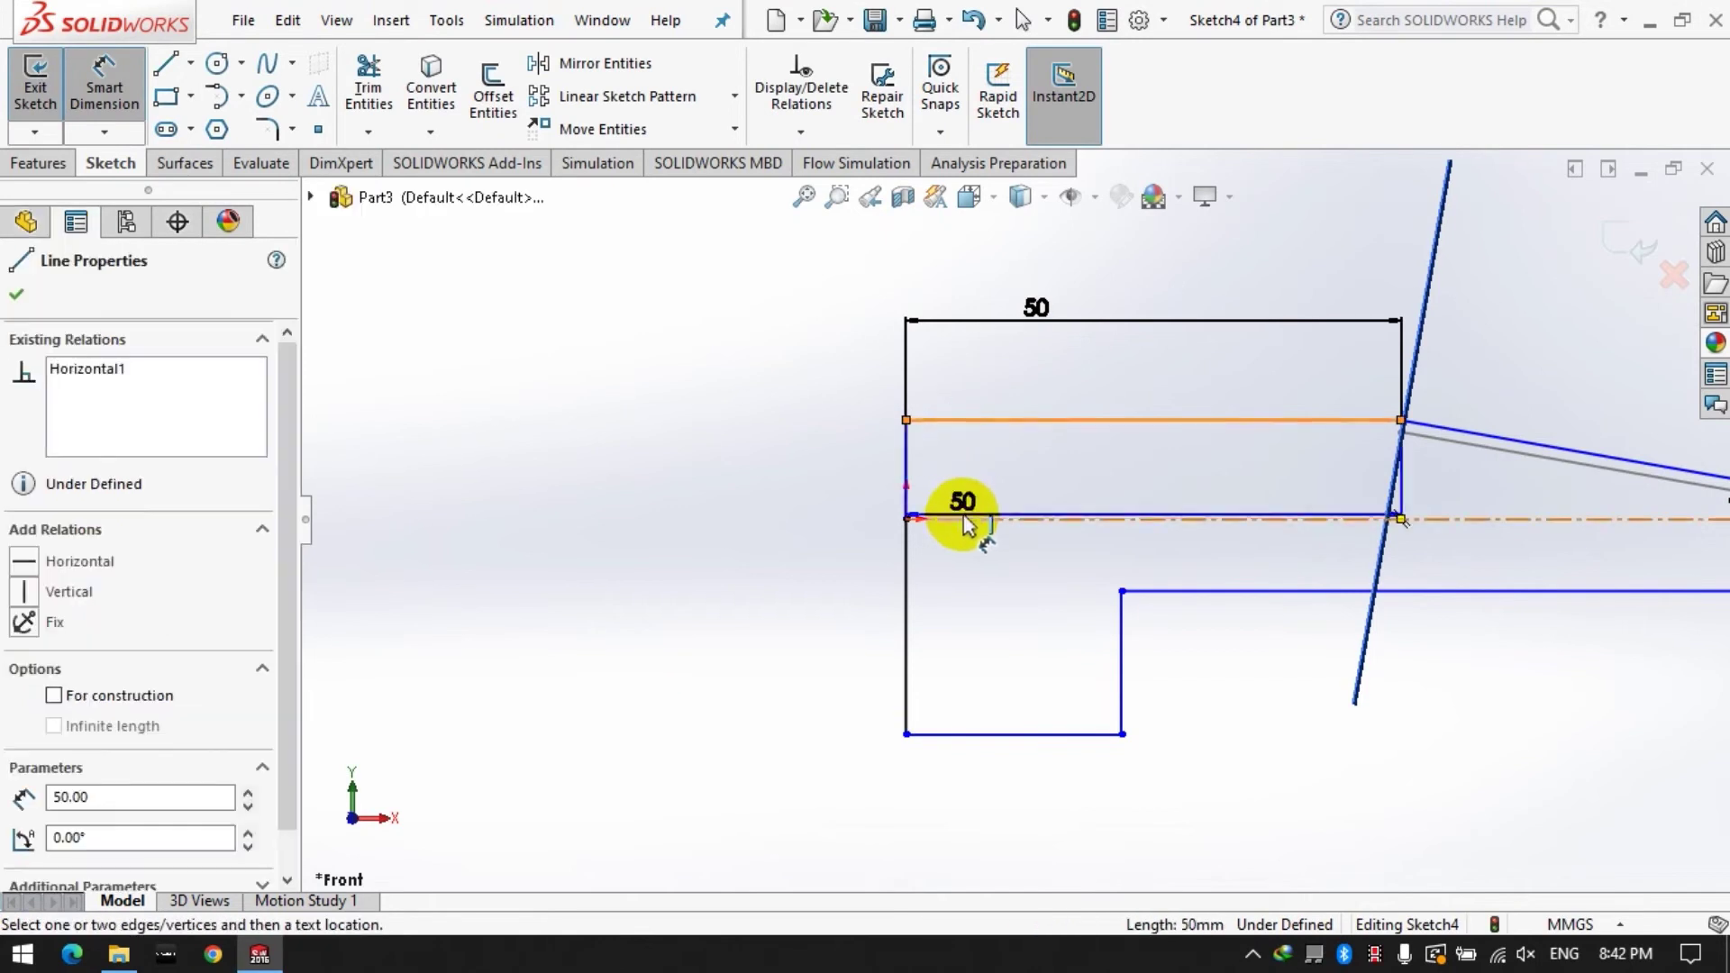
scroll(1207, 512, up, 3)
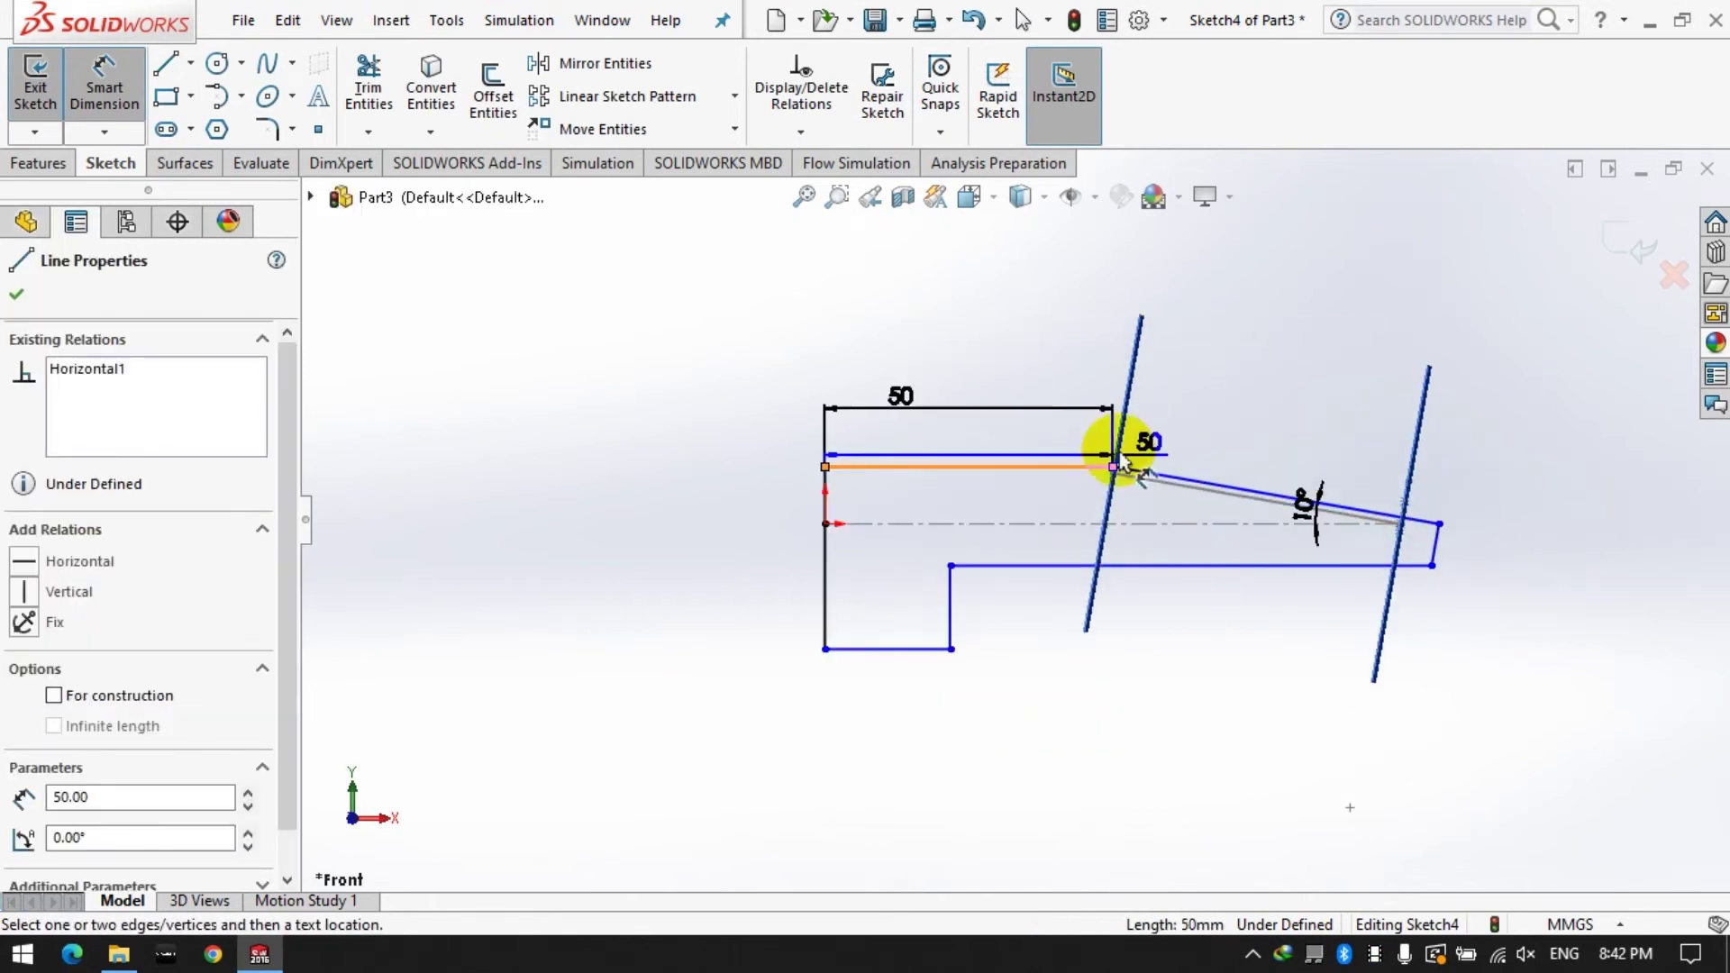
click(130, 95)
click(546, 489)
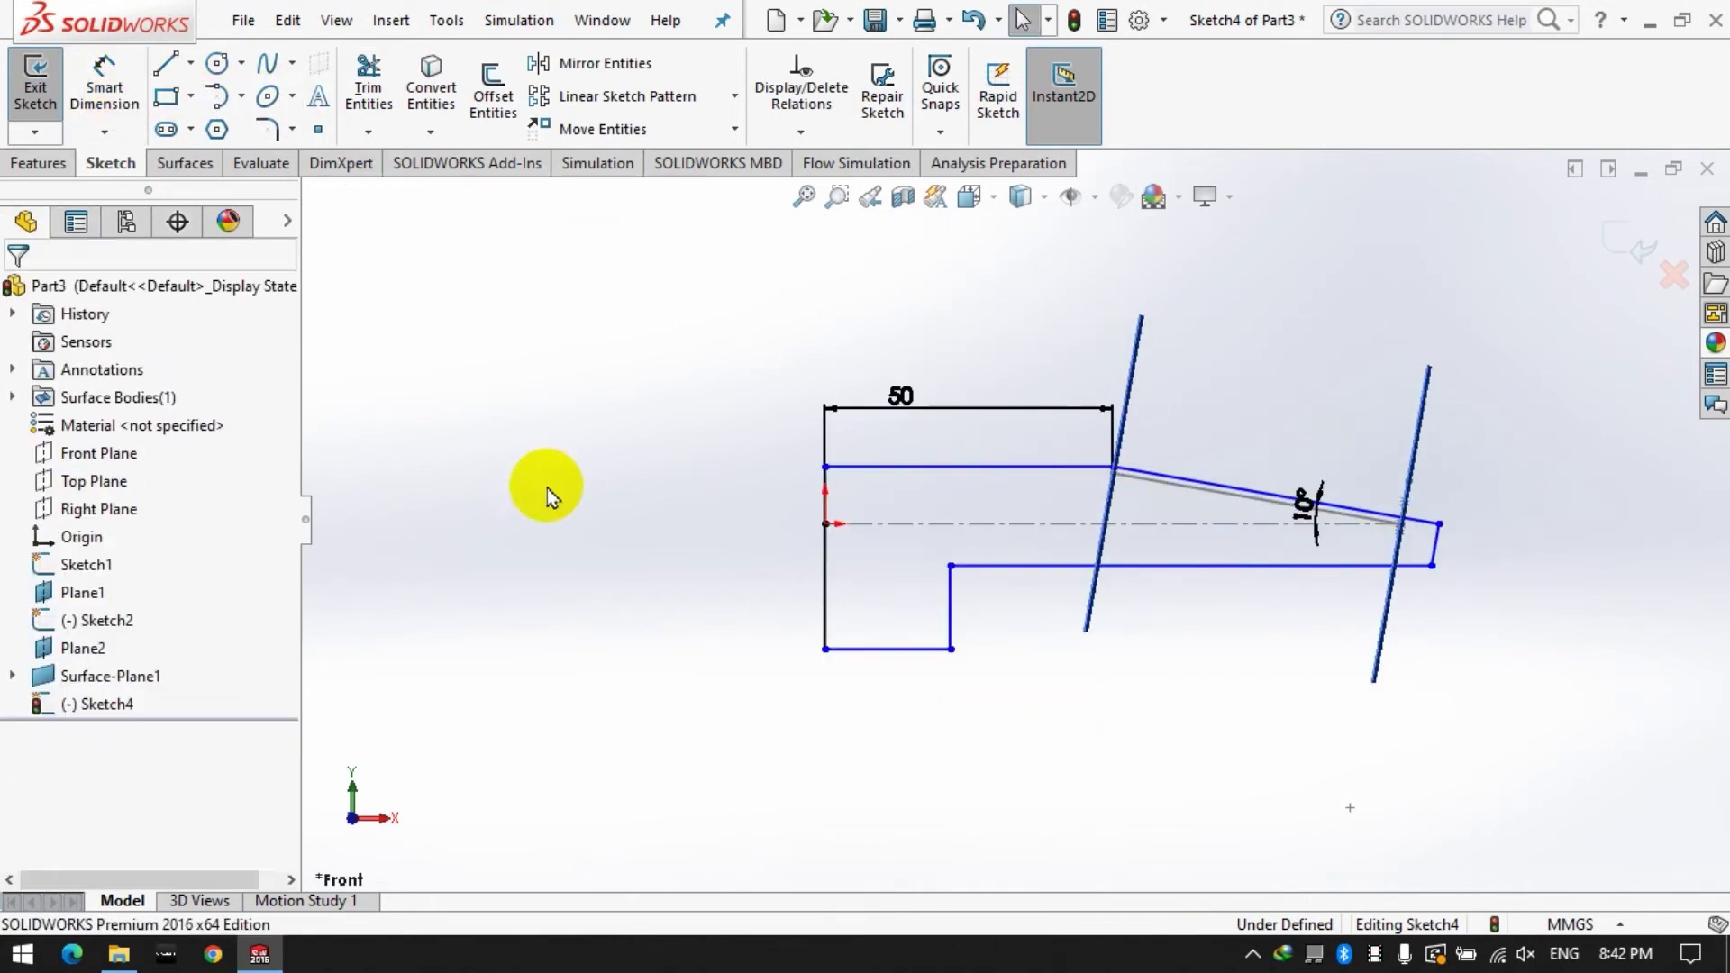
Dimension the profile's overall length from the vertical end edge to the tapered tip as 100 mm.
click(137, 93)
click(825, 543)
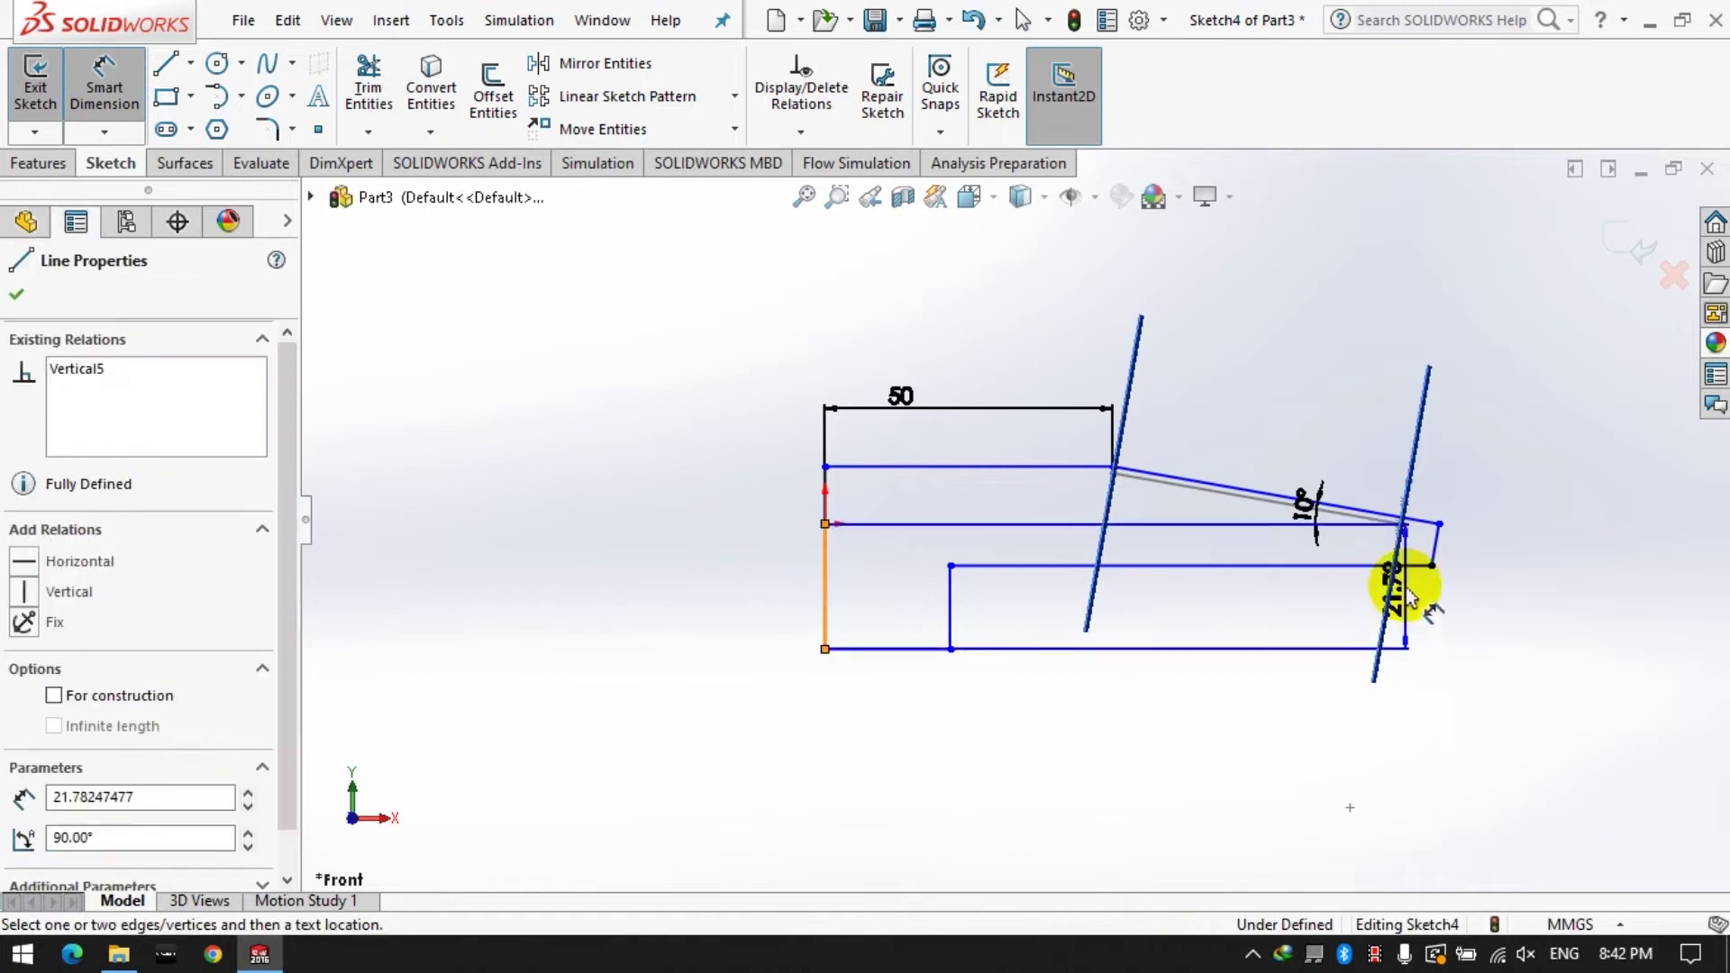
click(1439, 527)
click(1208, 792)
text(1)
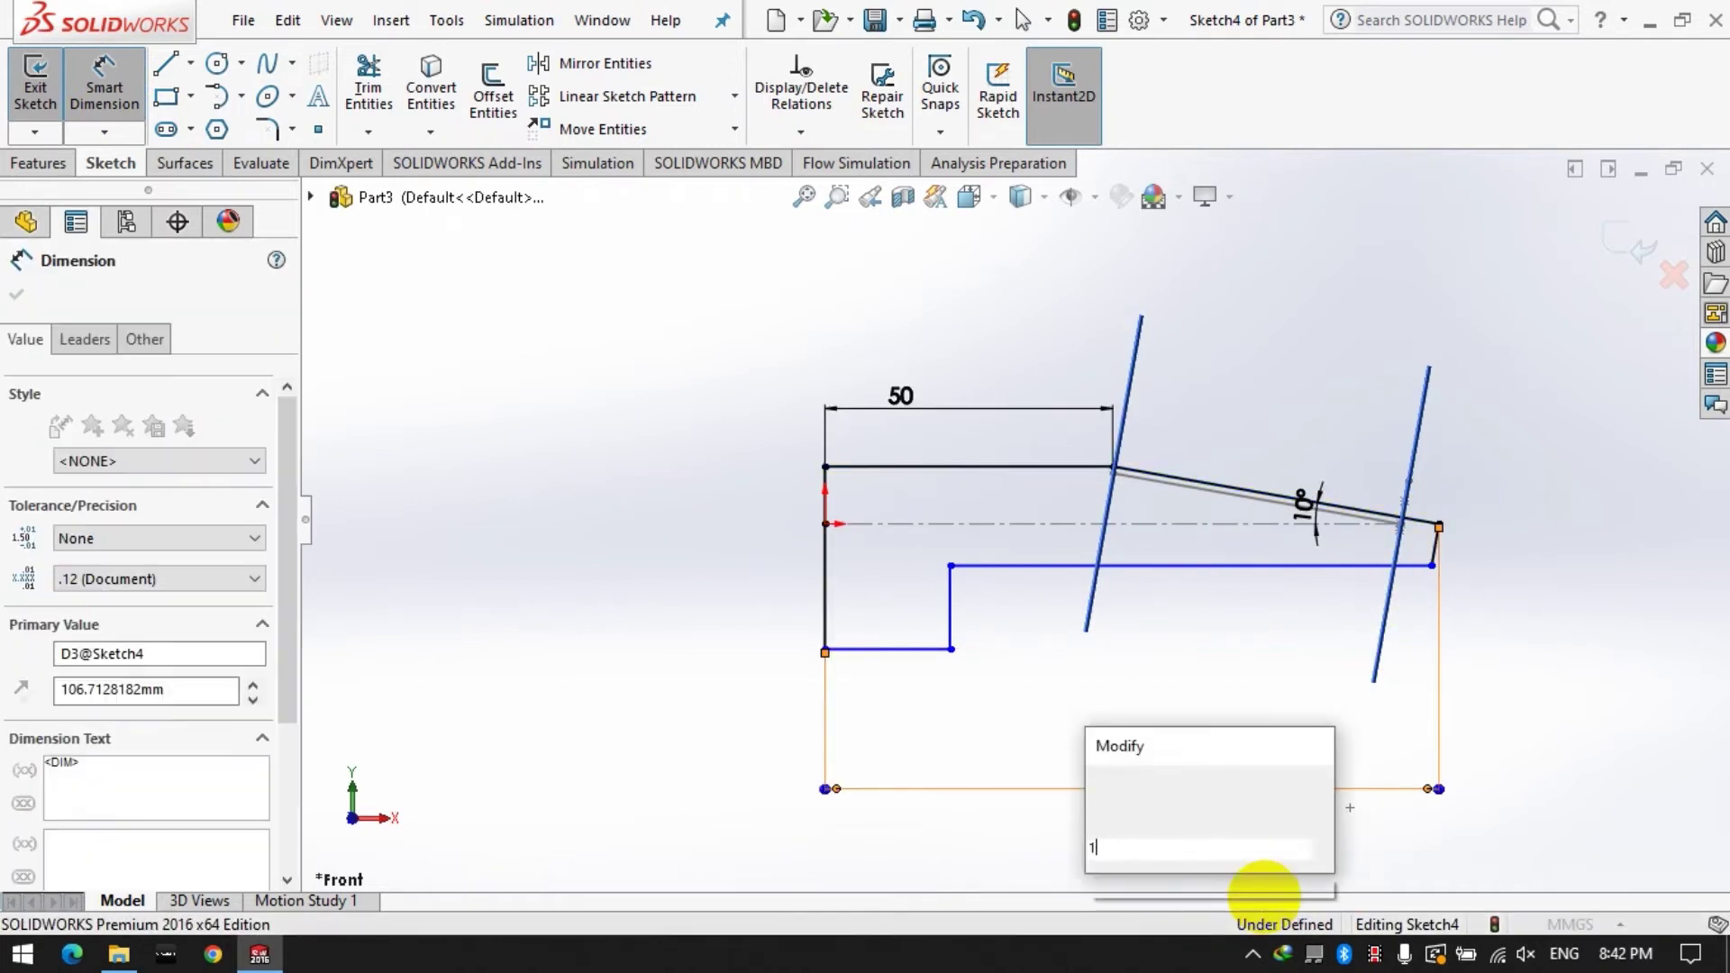
text(00)
key(Return)
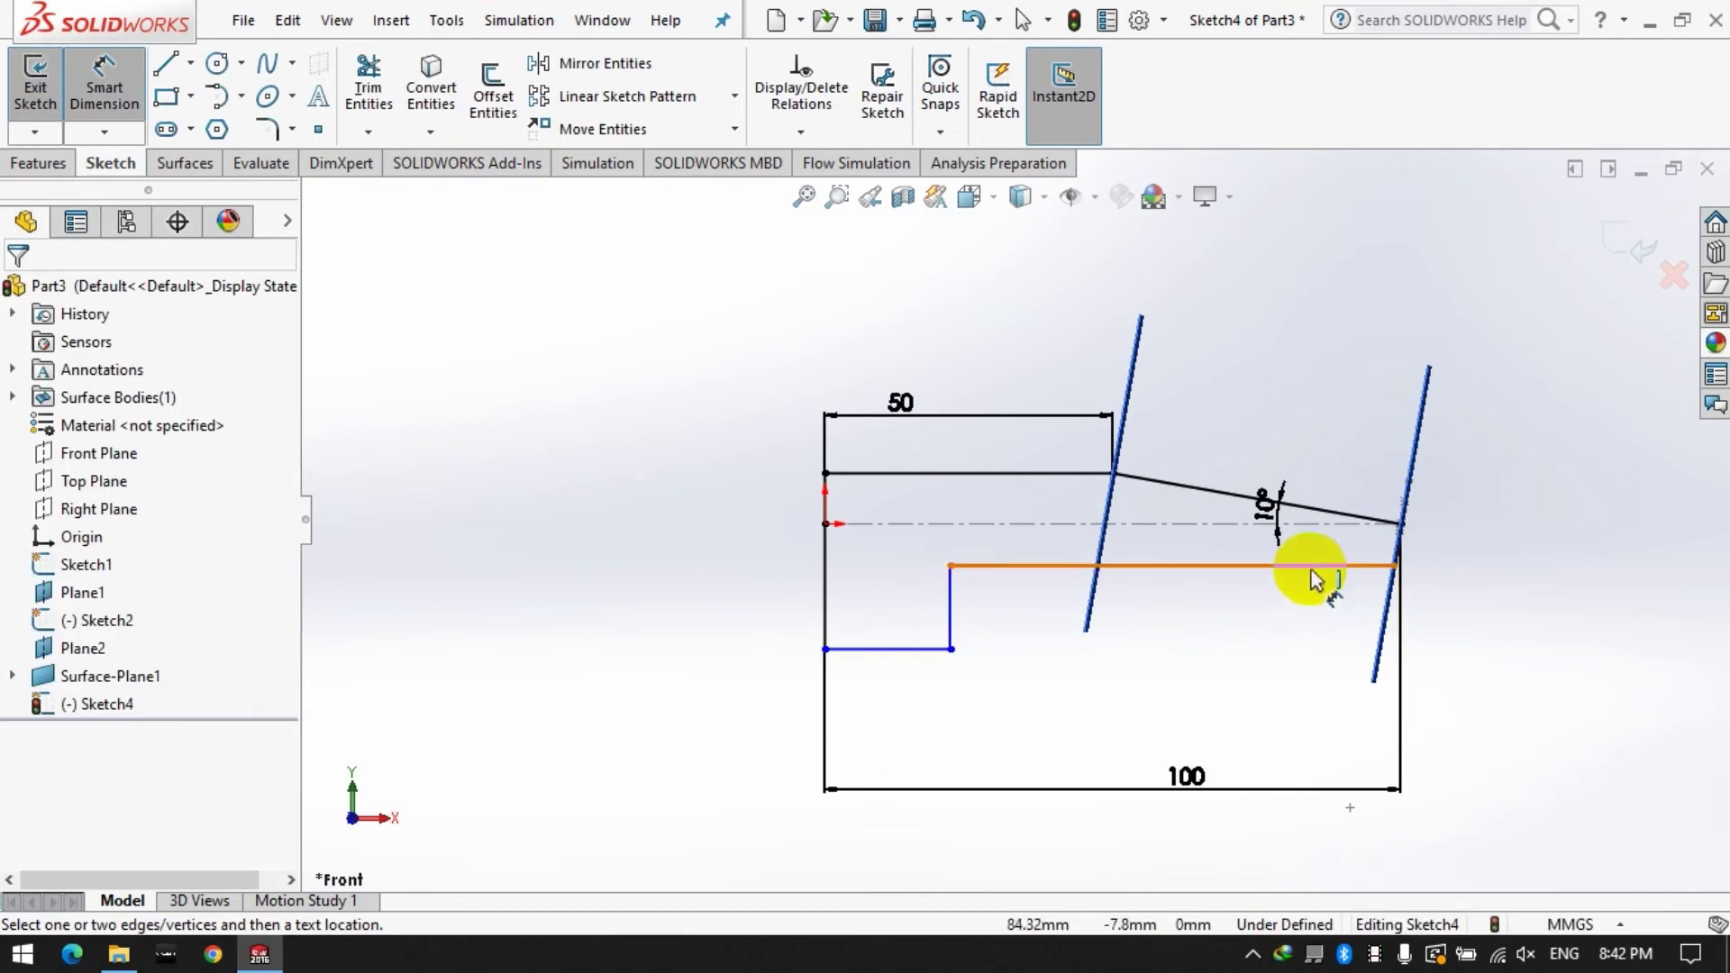
Dimension the distance between the centerline and the long lower horizontal edge as 5 mm.
click(1315, 568)
click(1308, 526)
click(1522, 567)
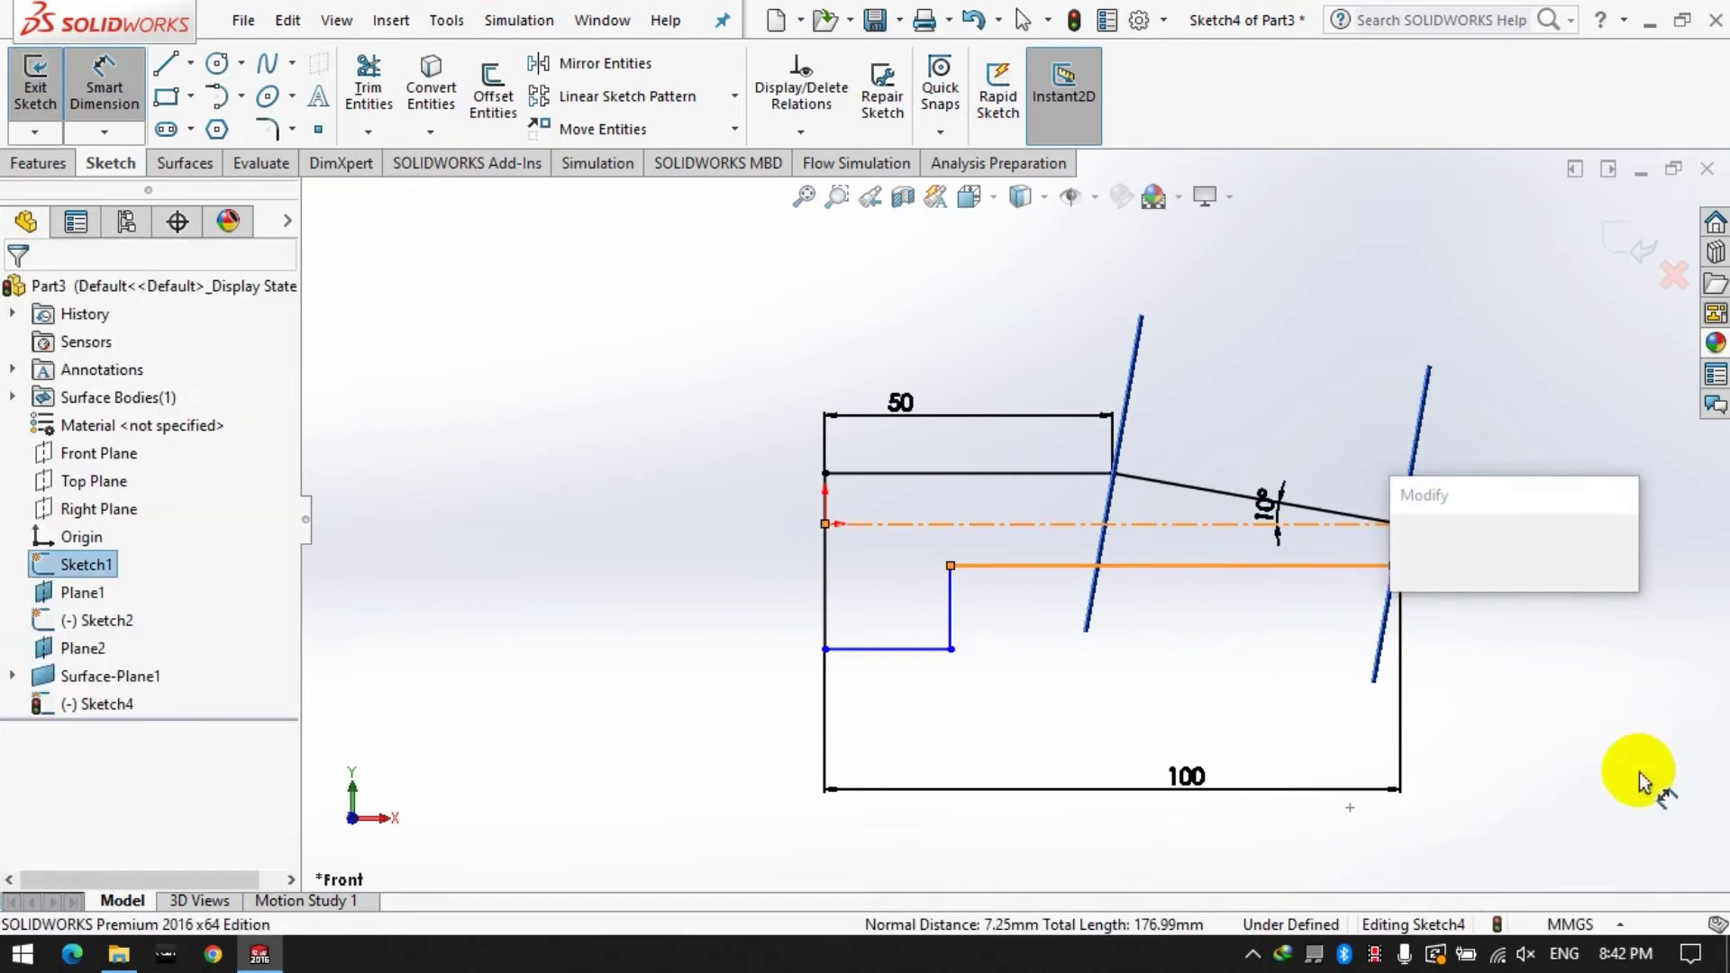
text(5214622mm)
key(Return)
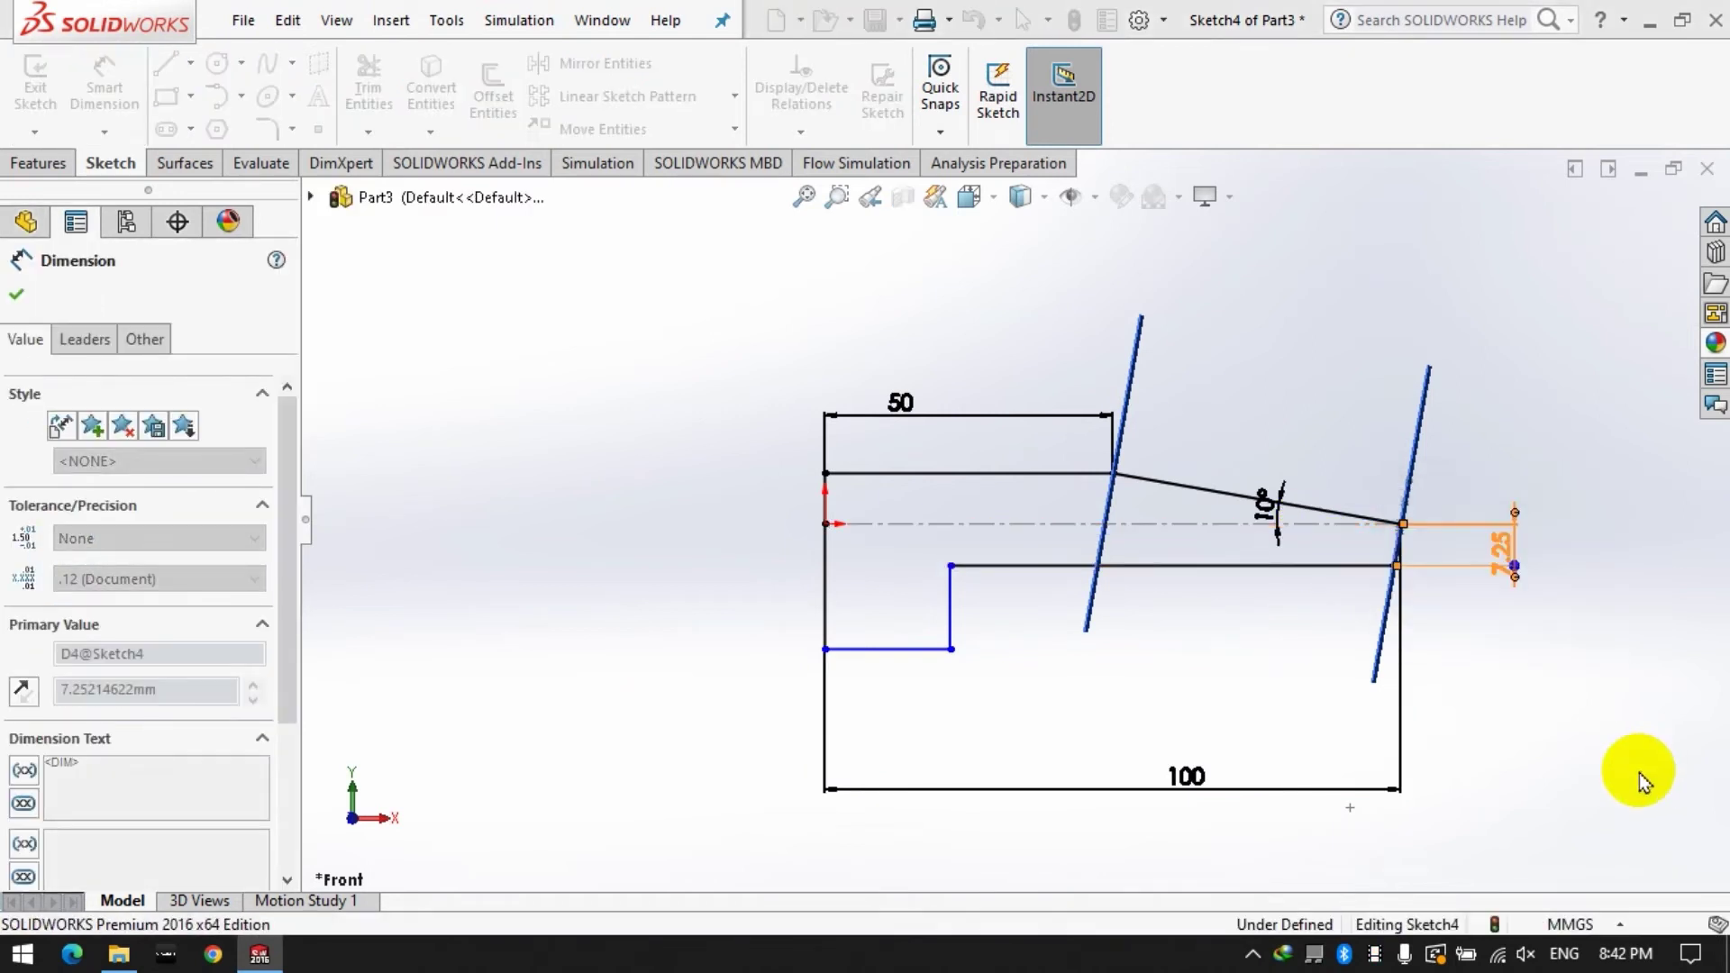
Dimension the short vertical edge of the profile's step as 10 mm.
click(948, 594)
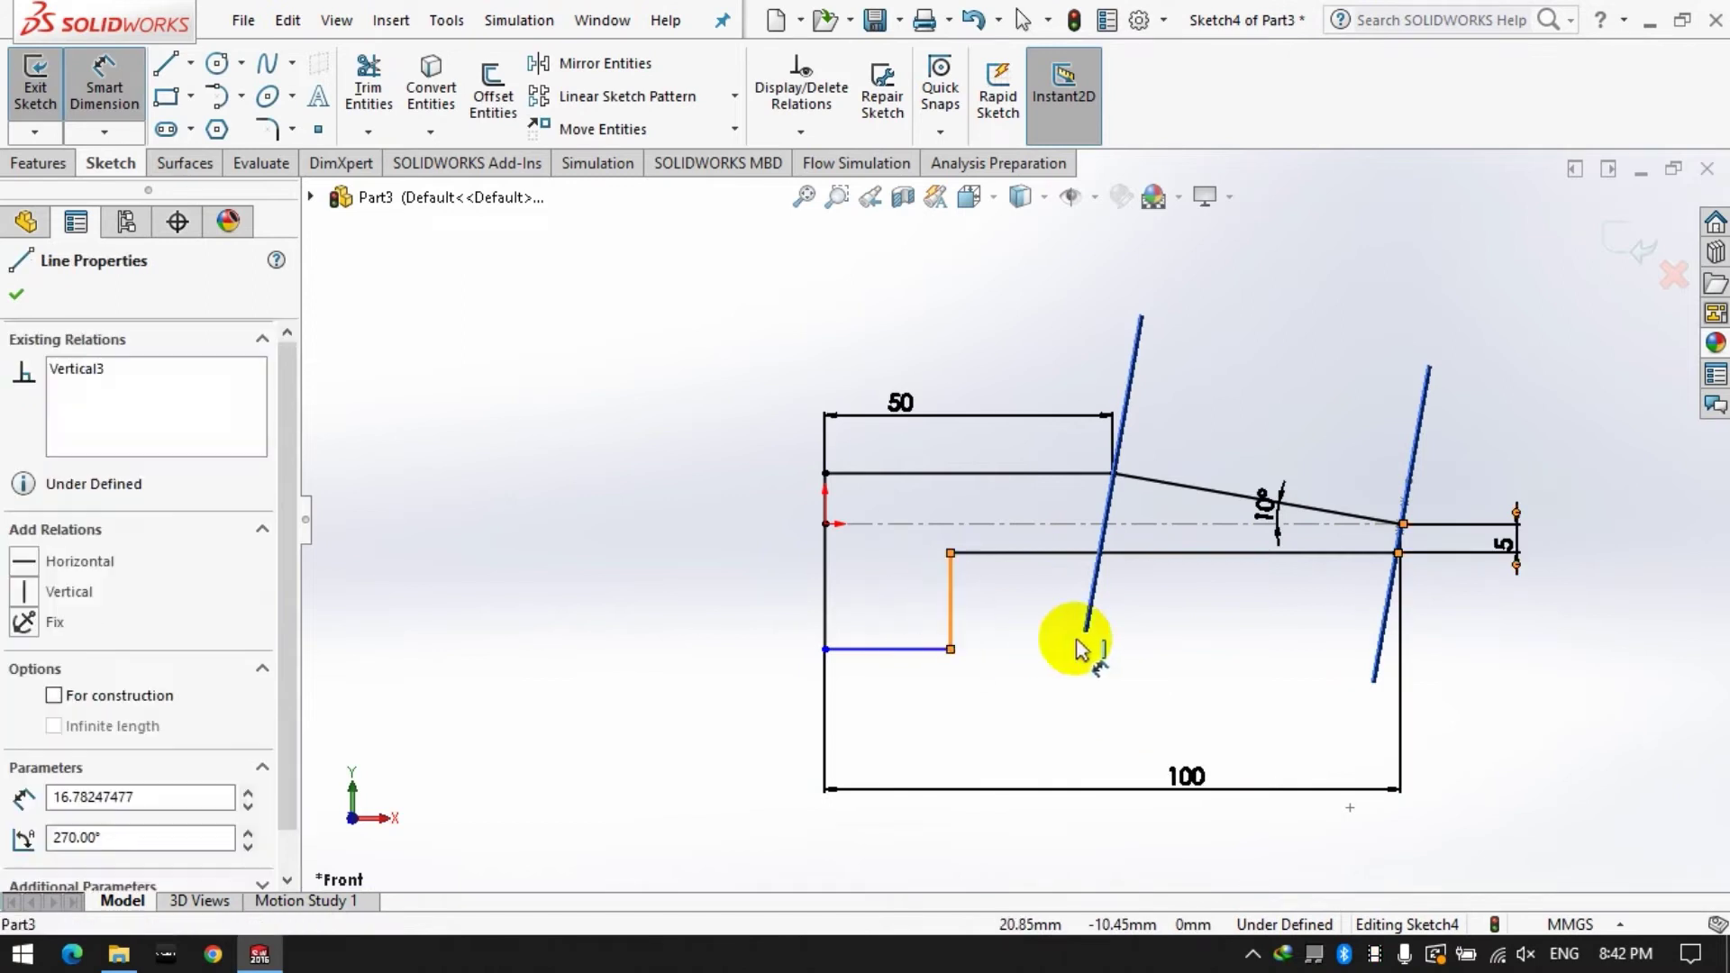
click(1290, 705)
text(10)
key(Return)
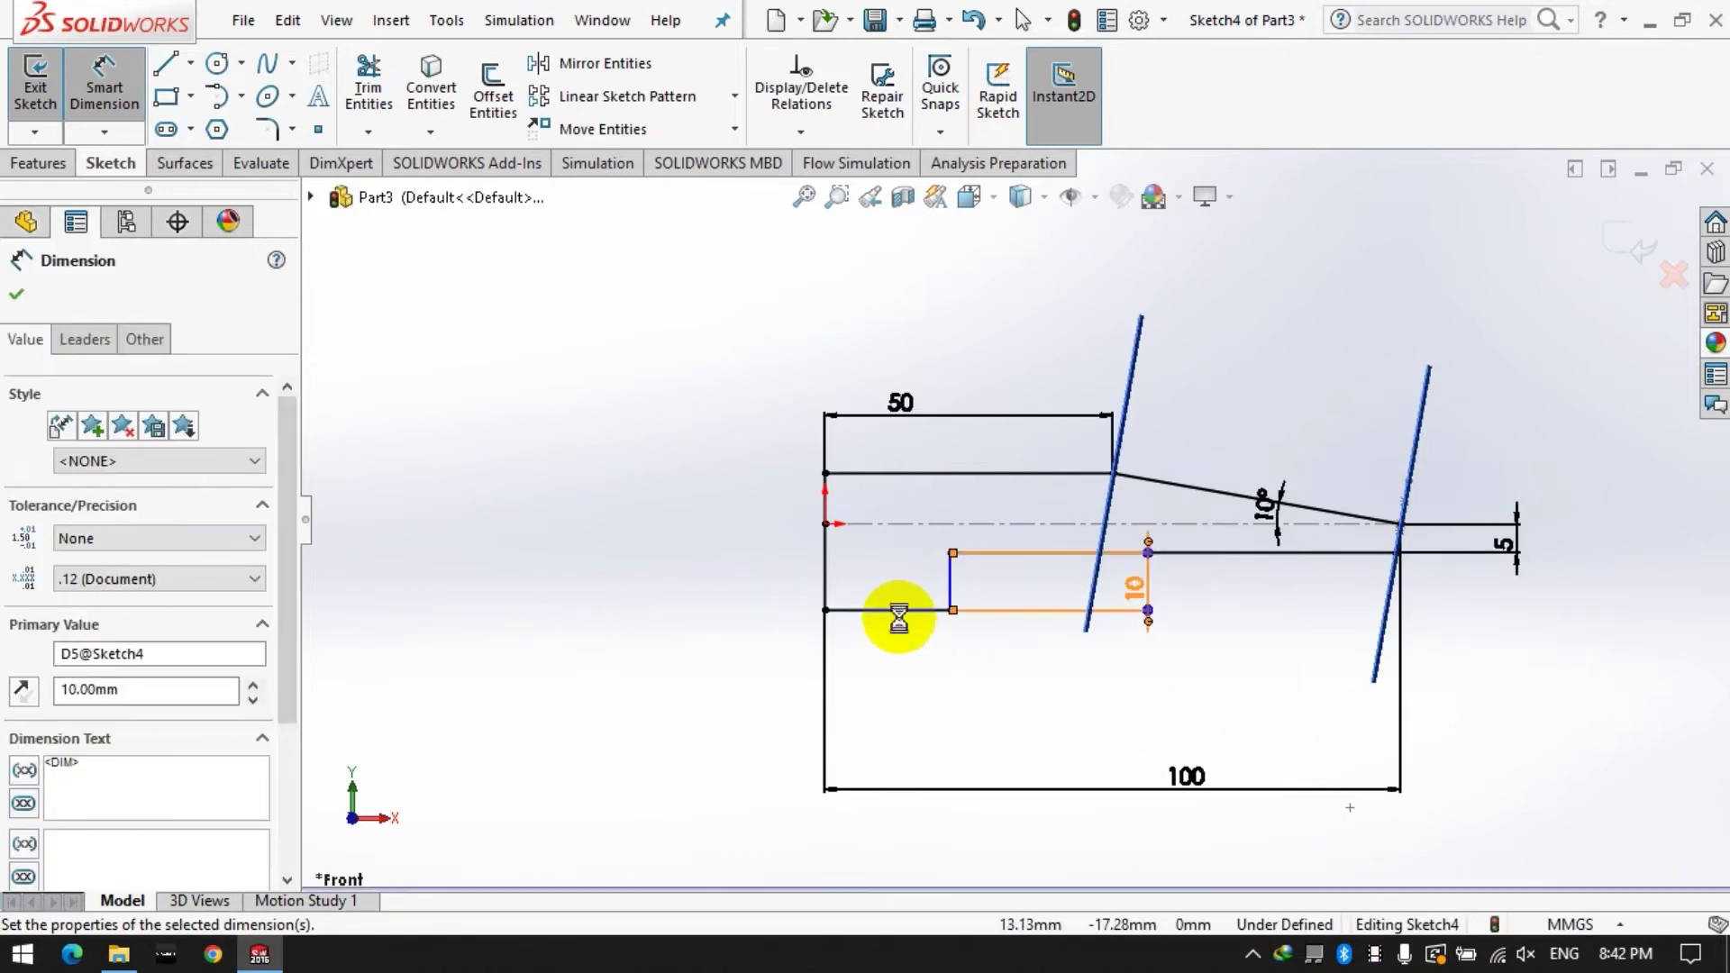
Dimension the profile's lowest horizontal edge as 40 mm long.
click(892, 610)
click(961, 827)
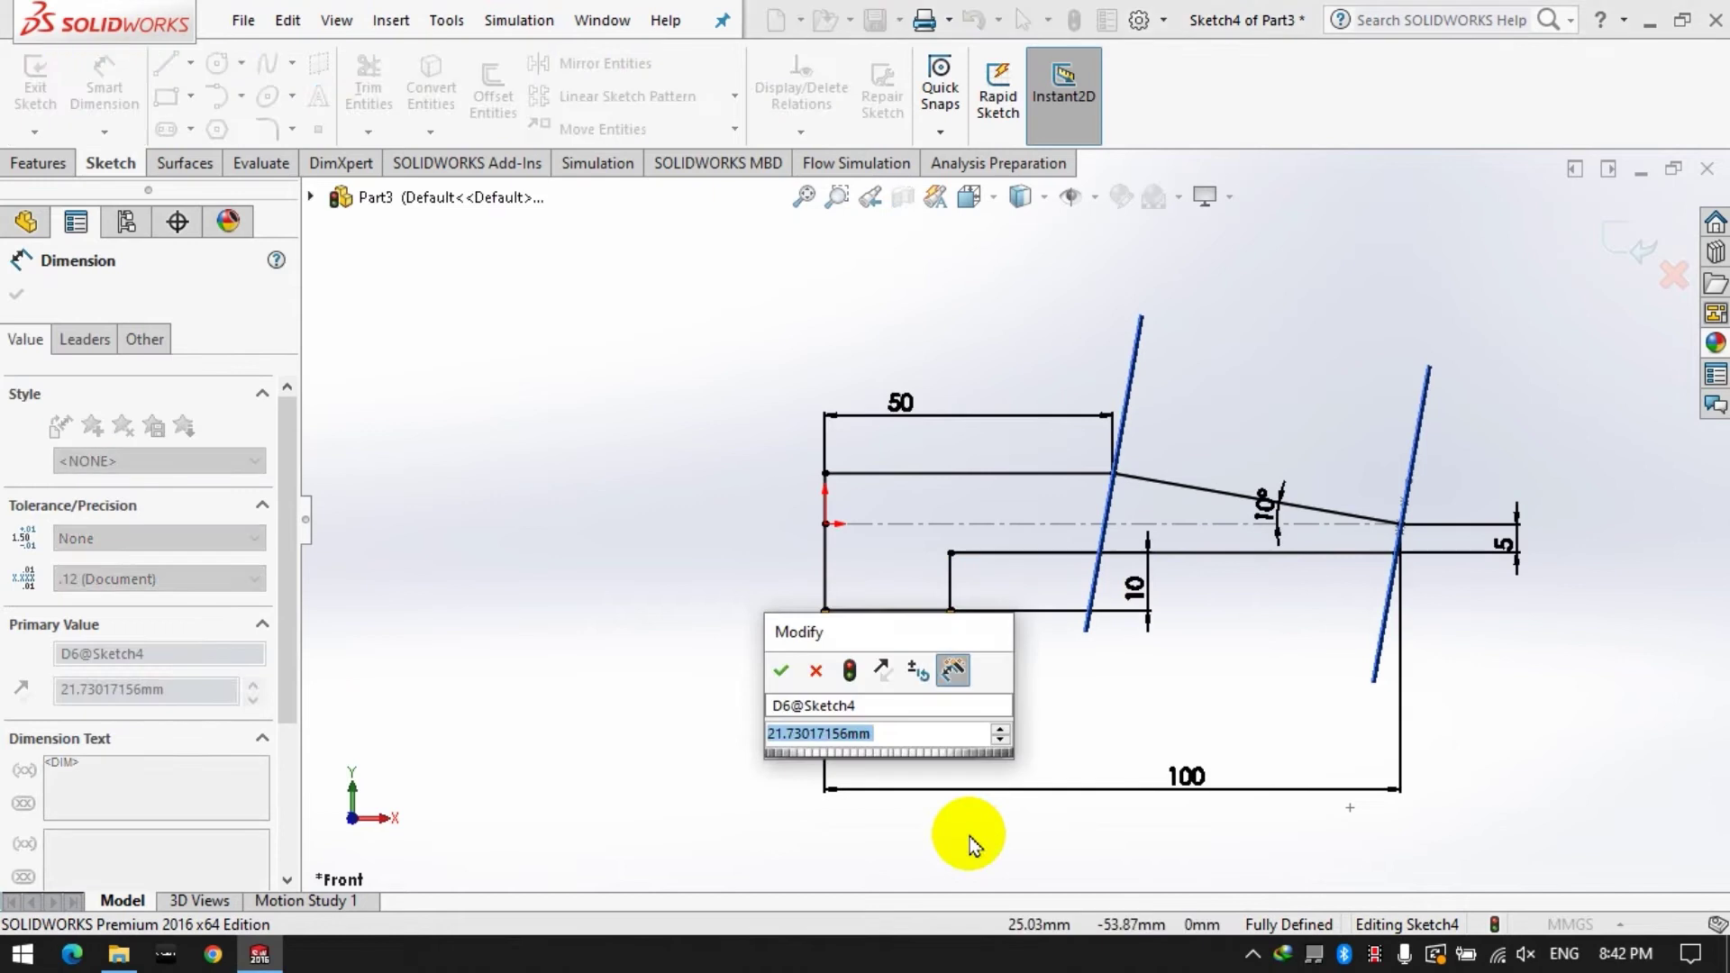
text(25)
key(BackSpace)
key(BackSpace)
text(40)
key(Return)
click(1228, 687)
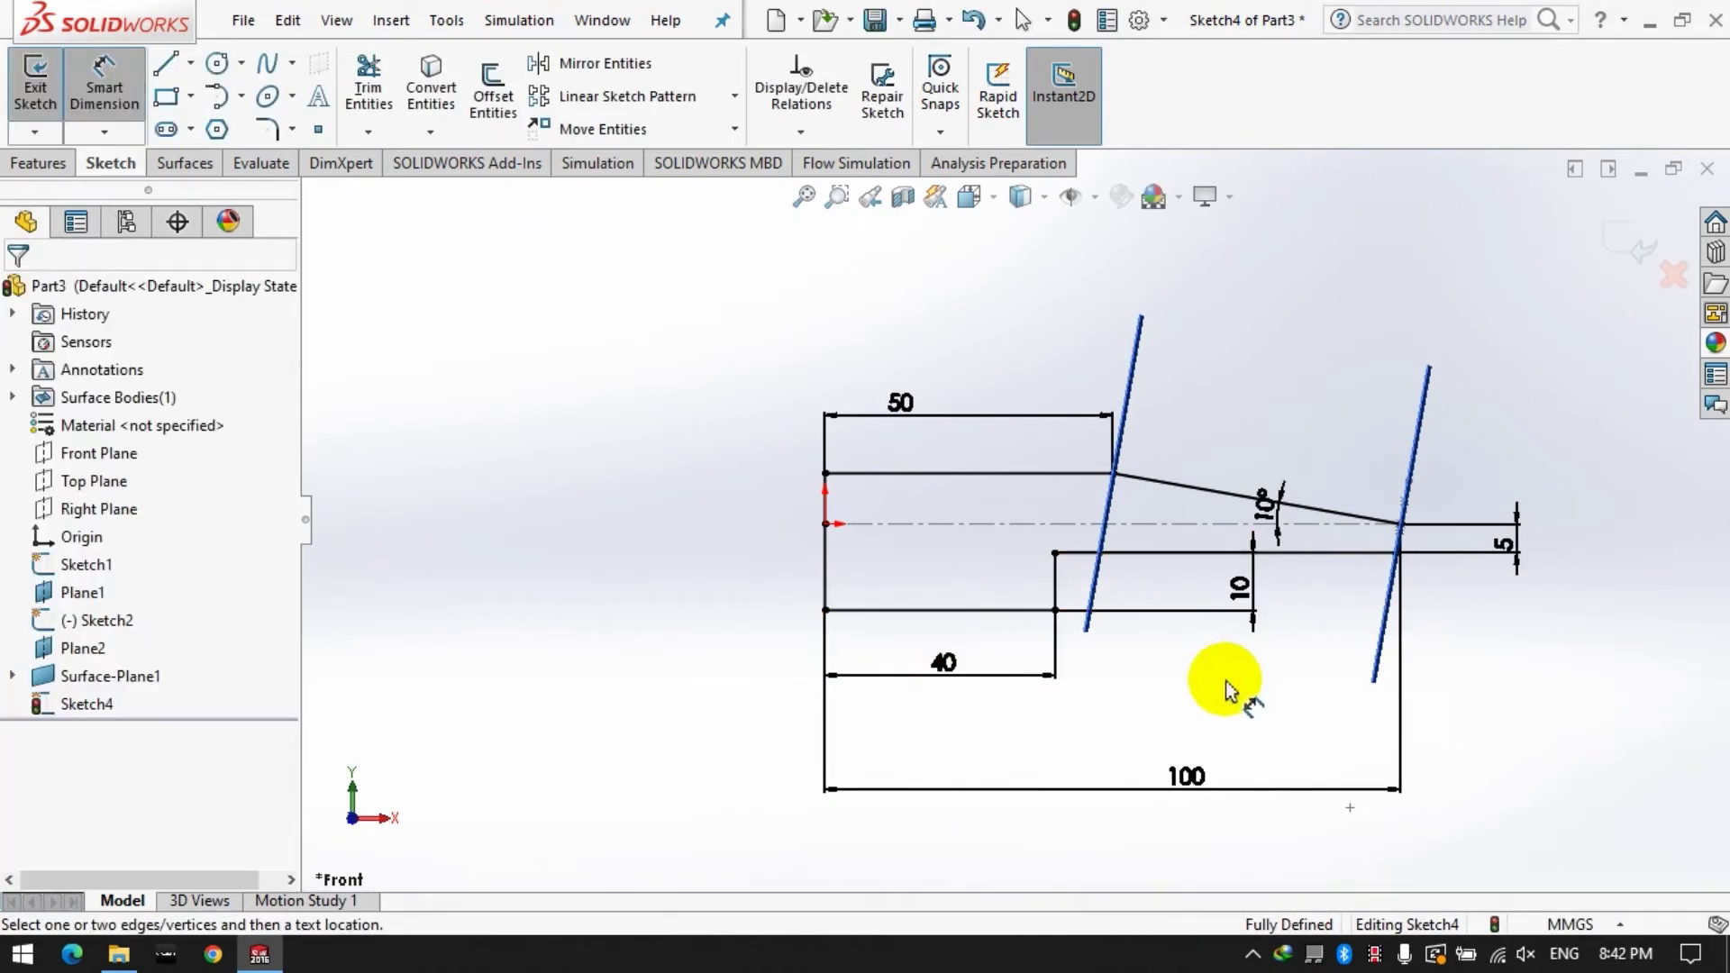
Draw a vertical line about 24 mm long from the midpoint of the lowest edge to the upper edge, and exit the sketch.
click(167, 65)
click(940, 610)
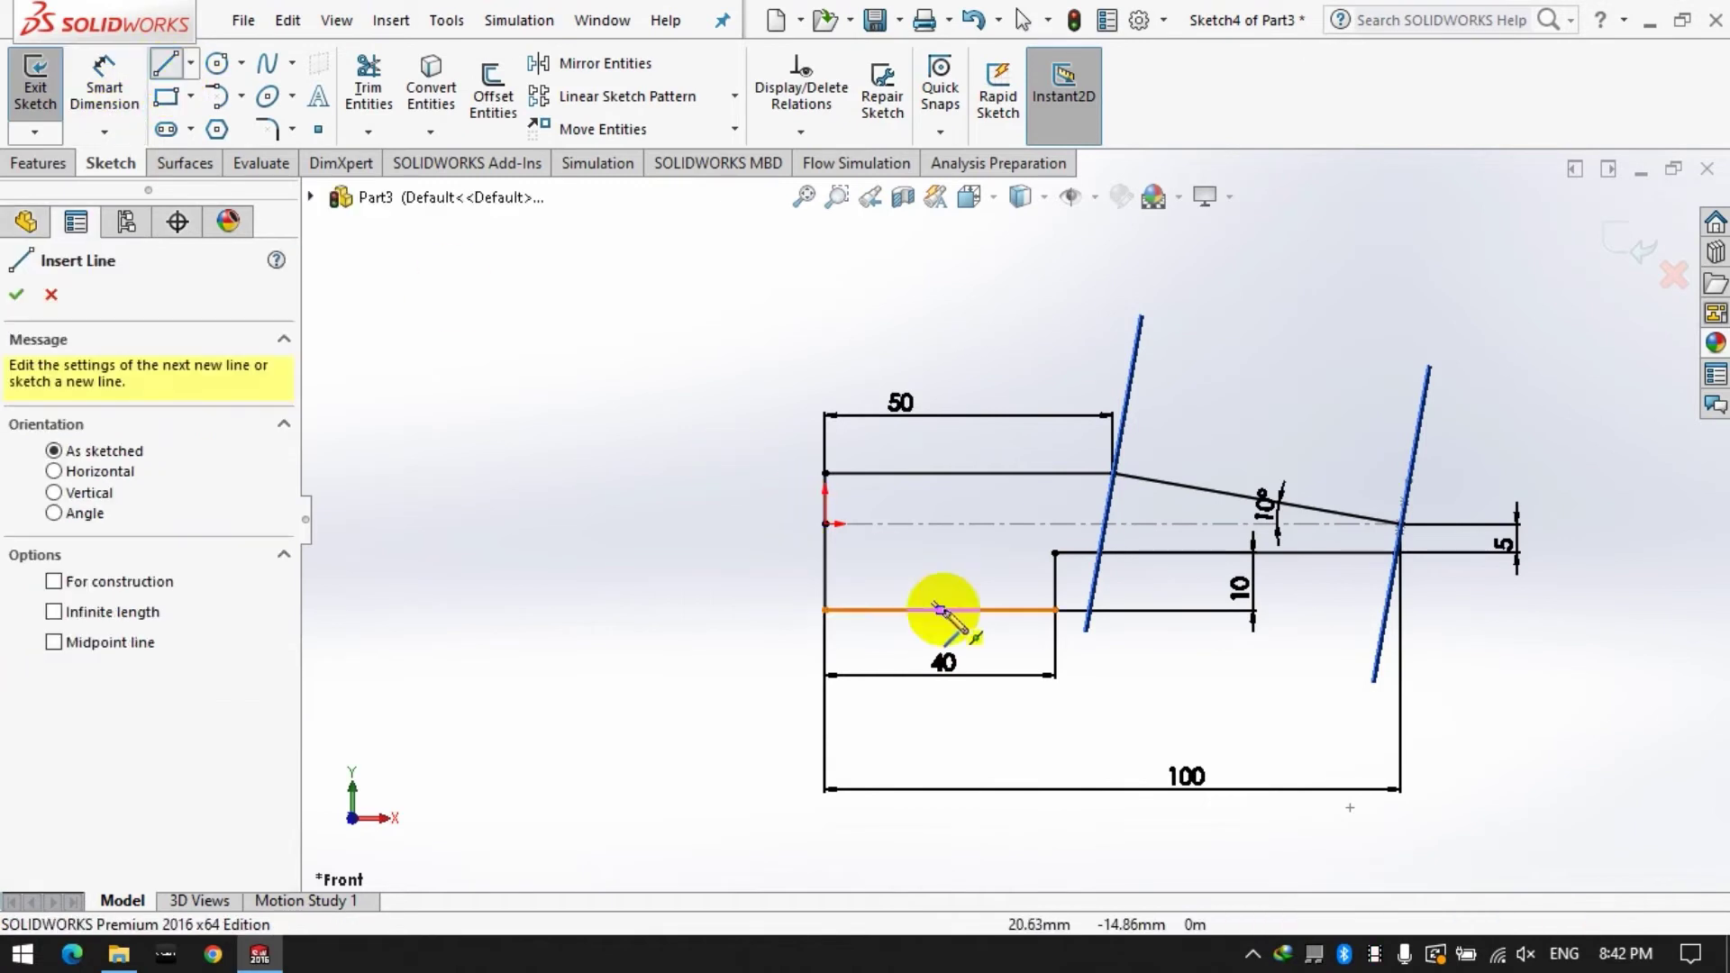
drag(937, 610, 941, 471)
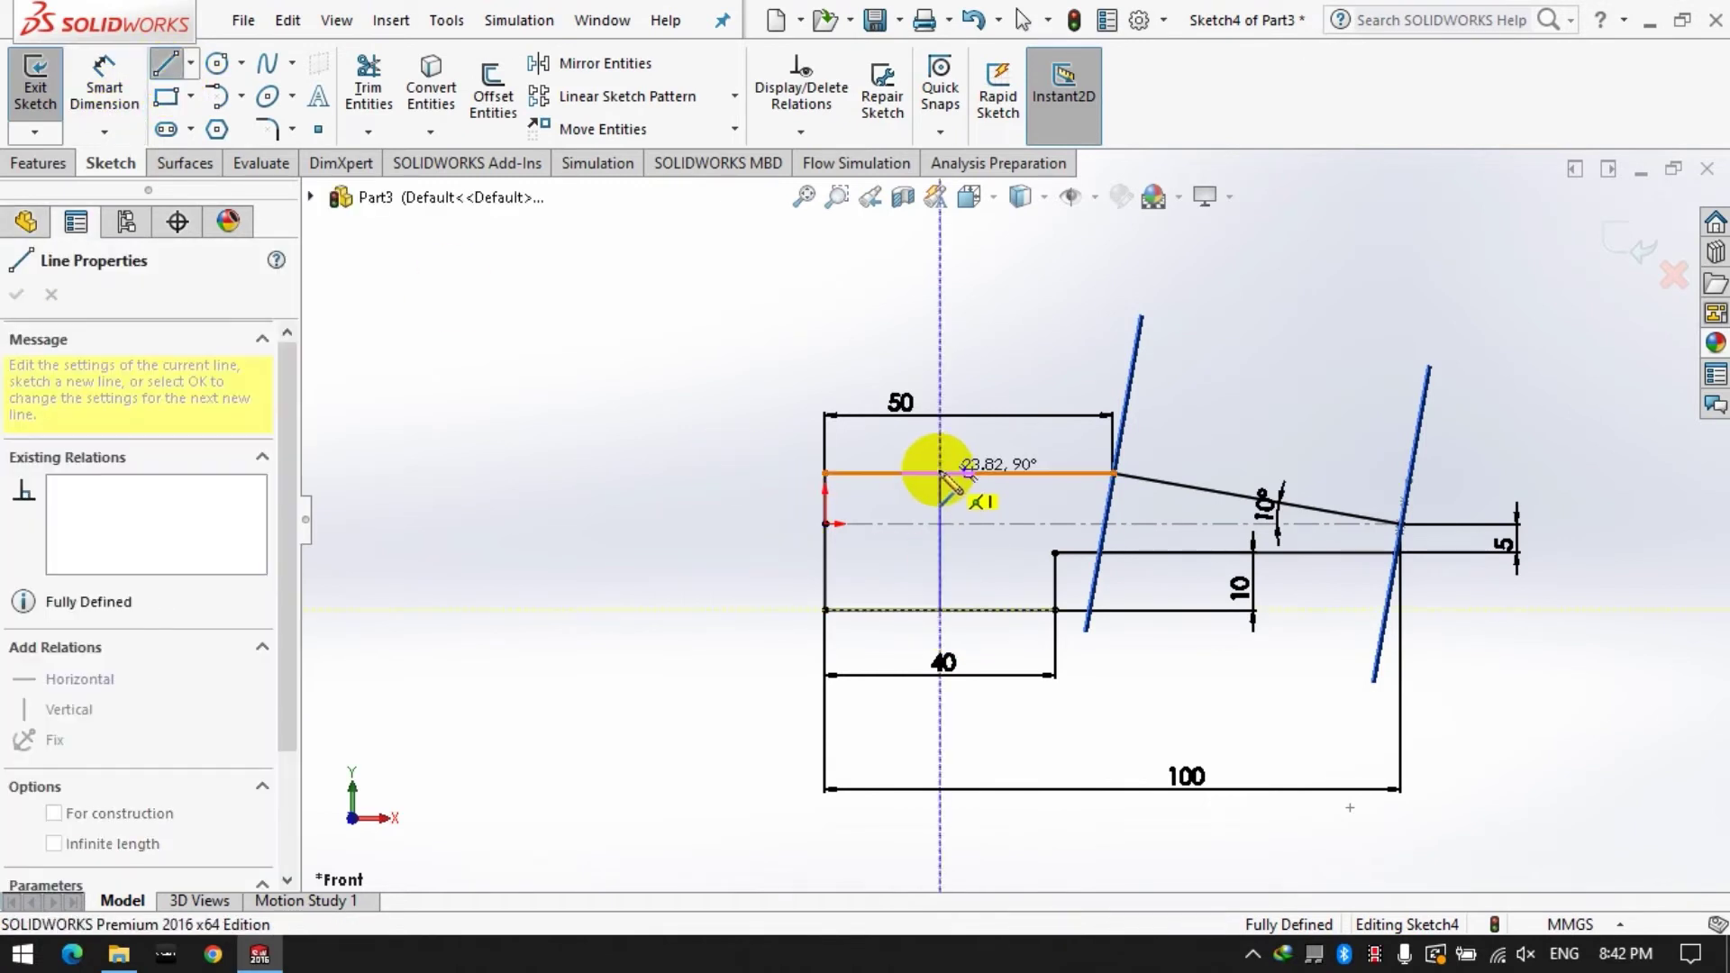
key(Escape)
key(Escape)
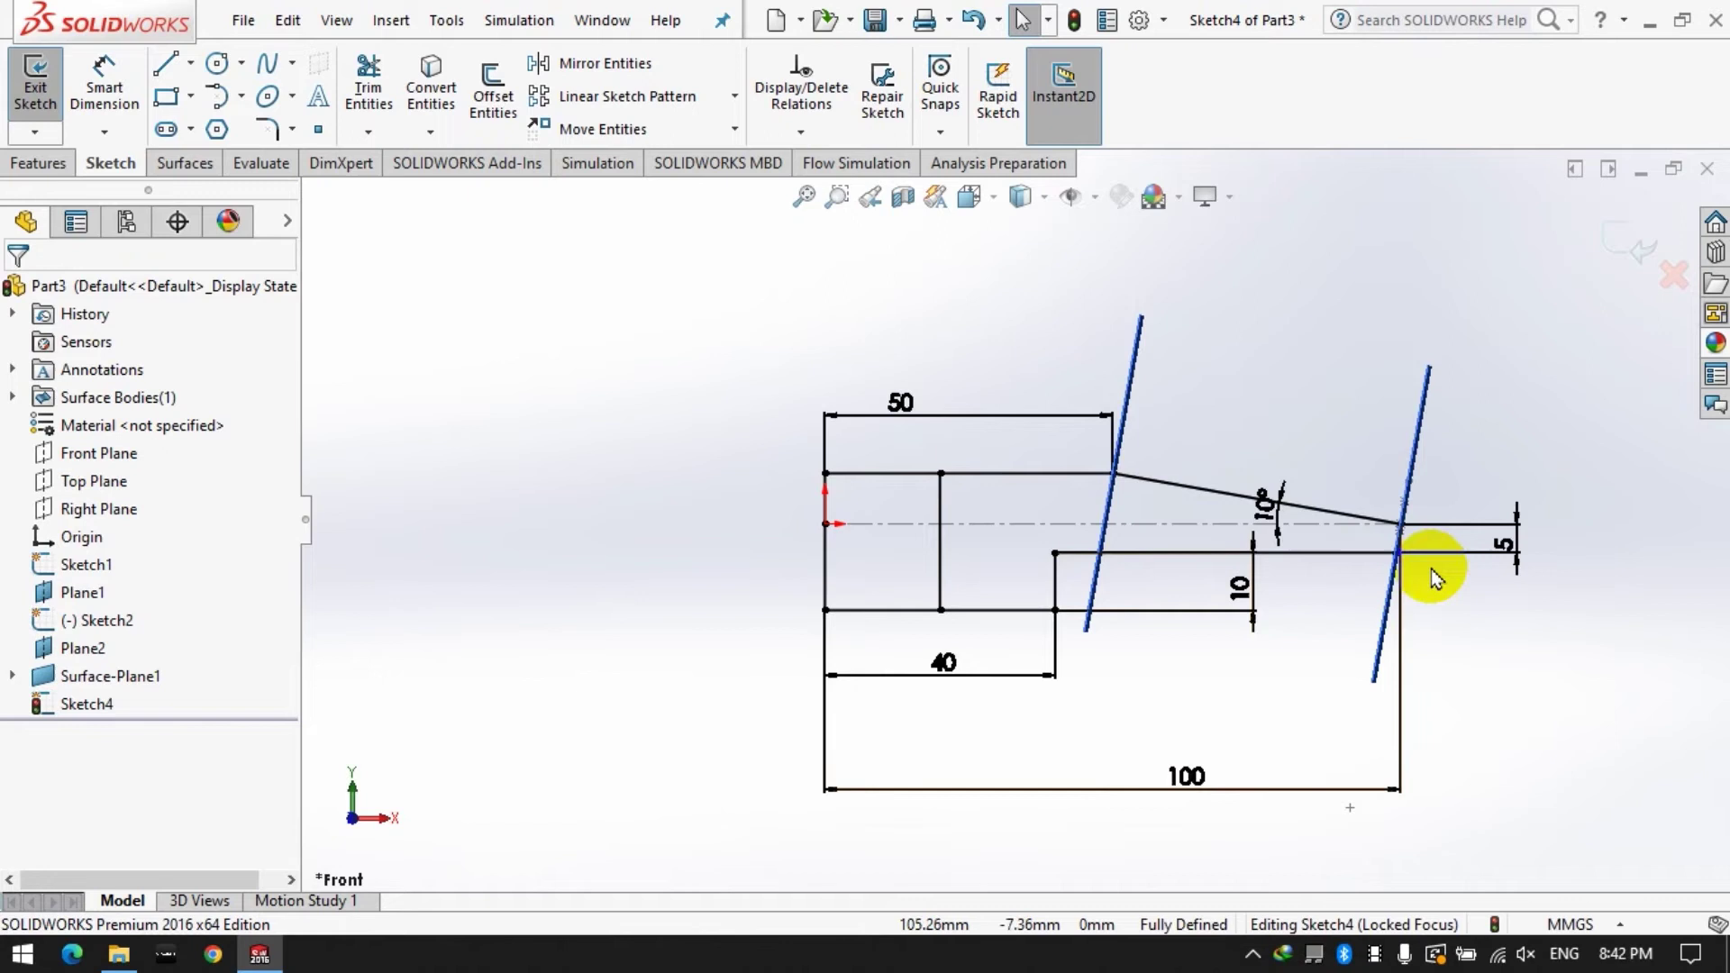
scroll(1428, 541, down, 3)
scroll(1363, 541, up, 3)
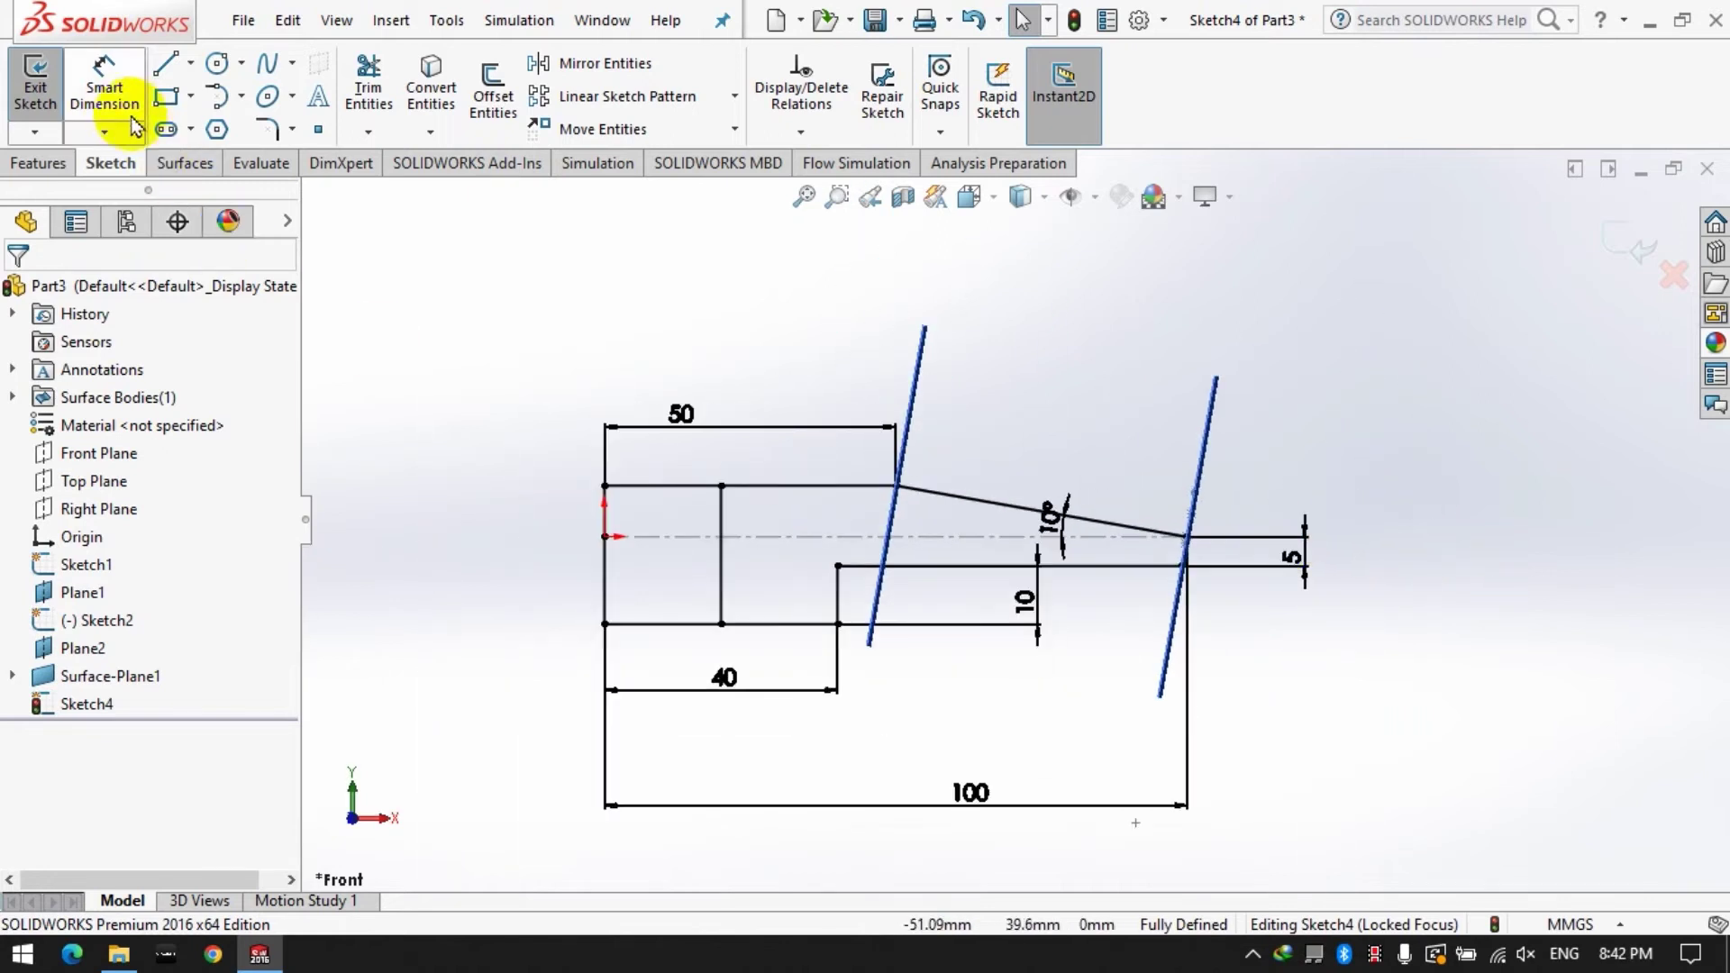
click(35, 91)
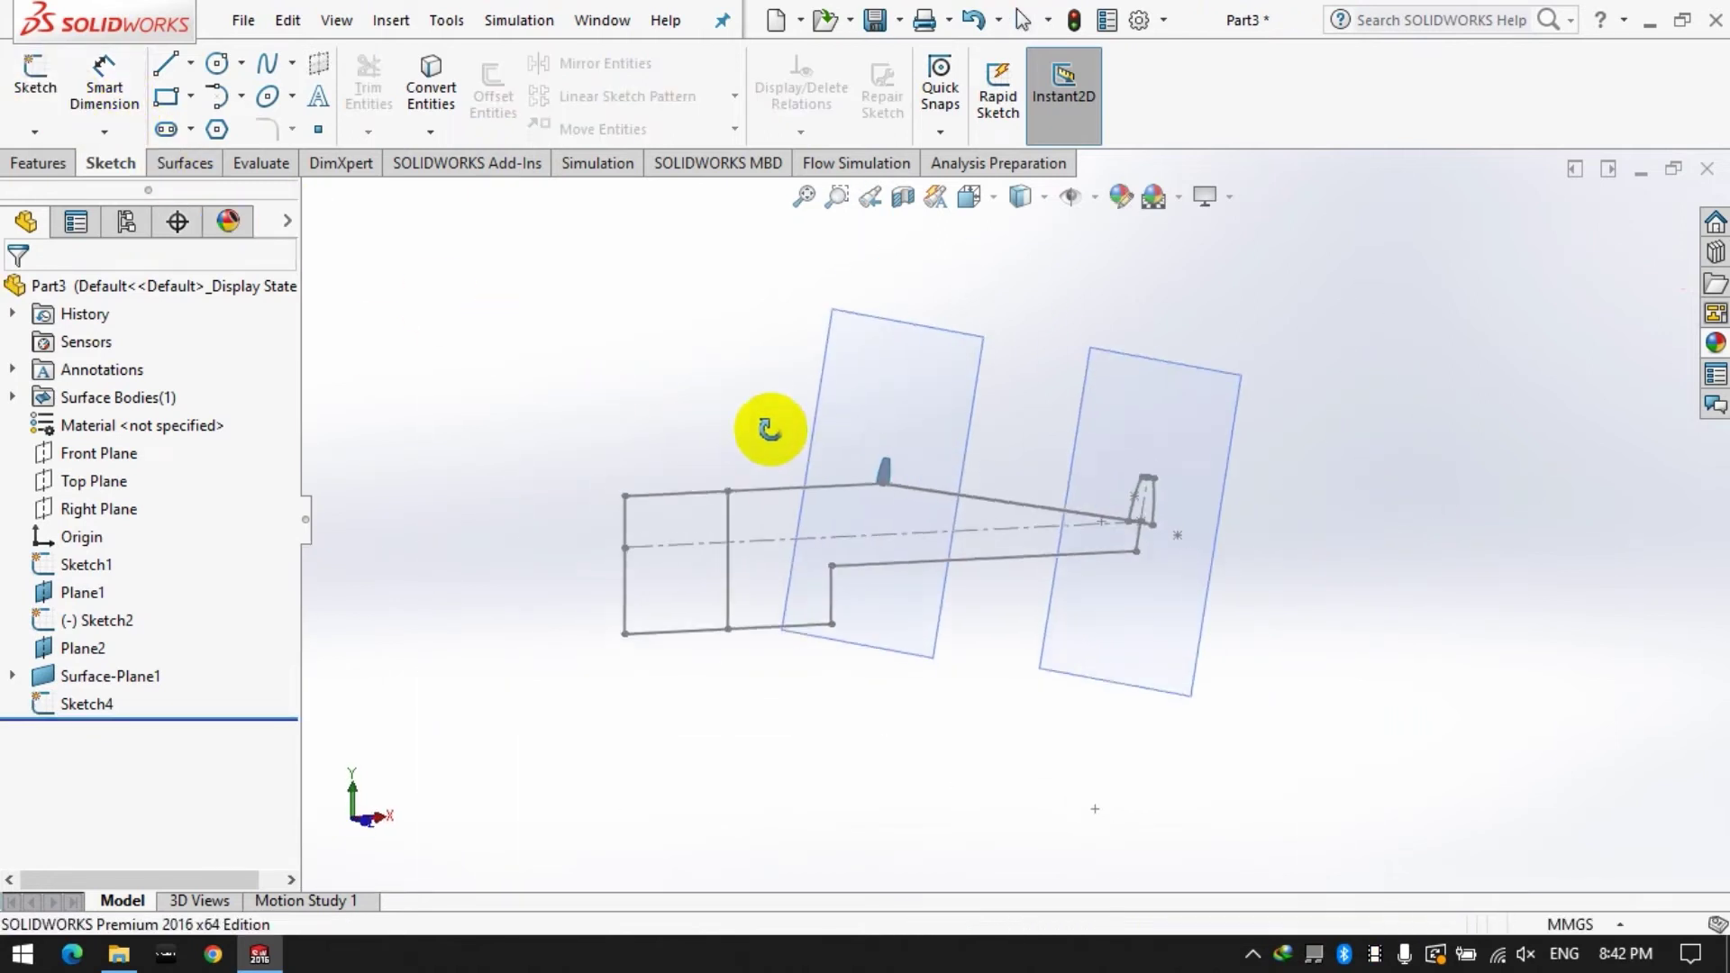
Start a circular pattern of the tooth surface body, using the profile's vertical end edge above the origin as the axis.
click(66, 165)
click(756, 132)
click(752, 185)
click(79, 615)
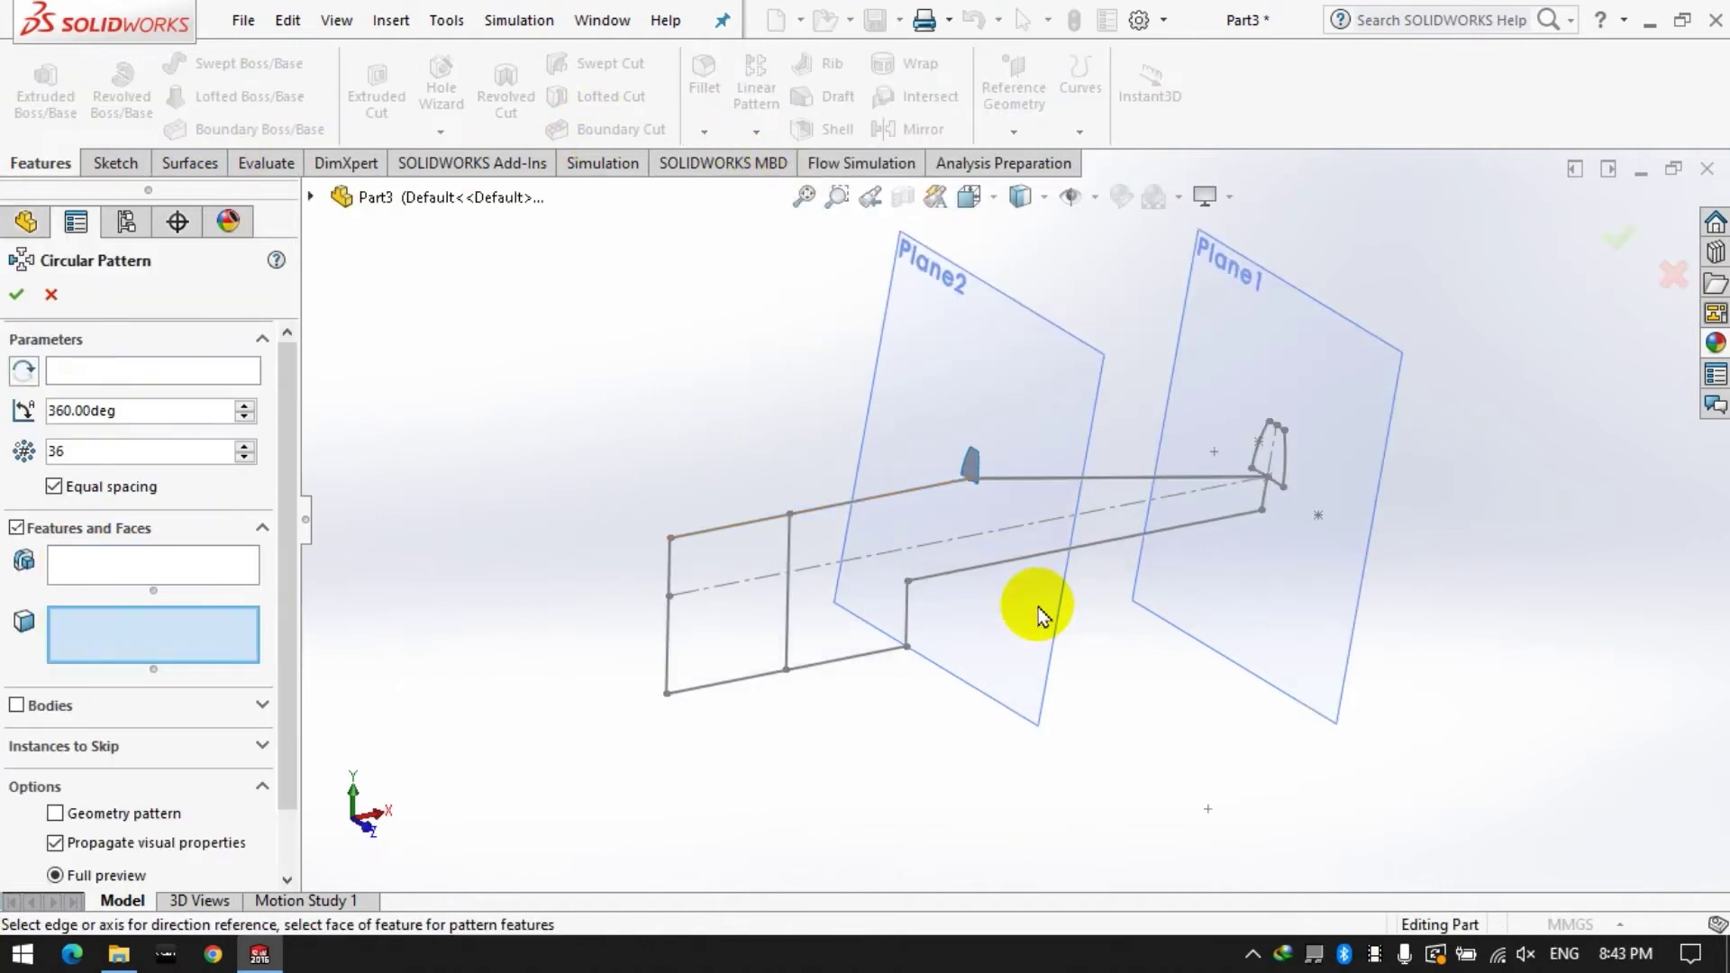
scroll(947, 471, down, 5)
scroll(1406, 551, up, 2)
scroll(1017, 523, up, 2)
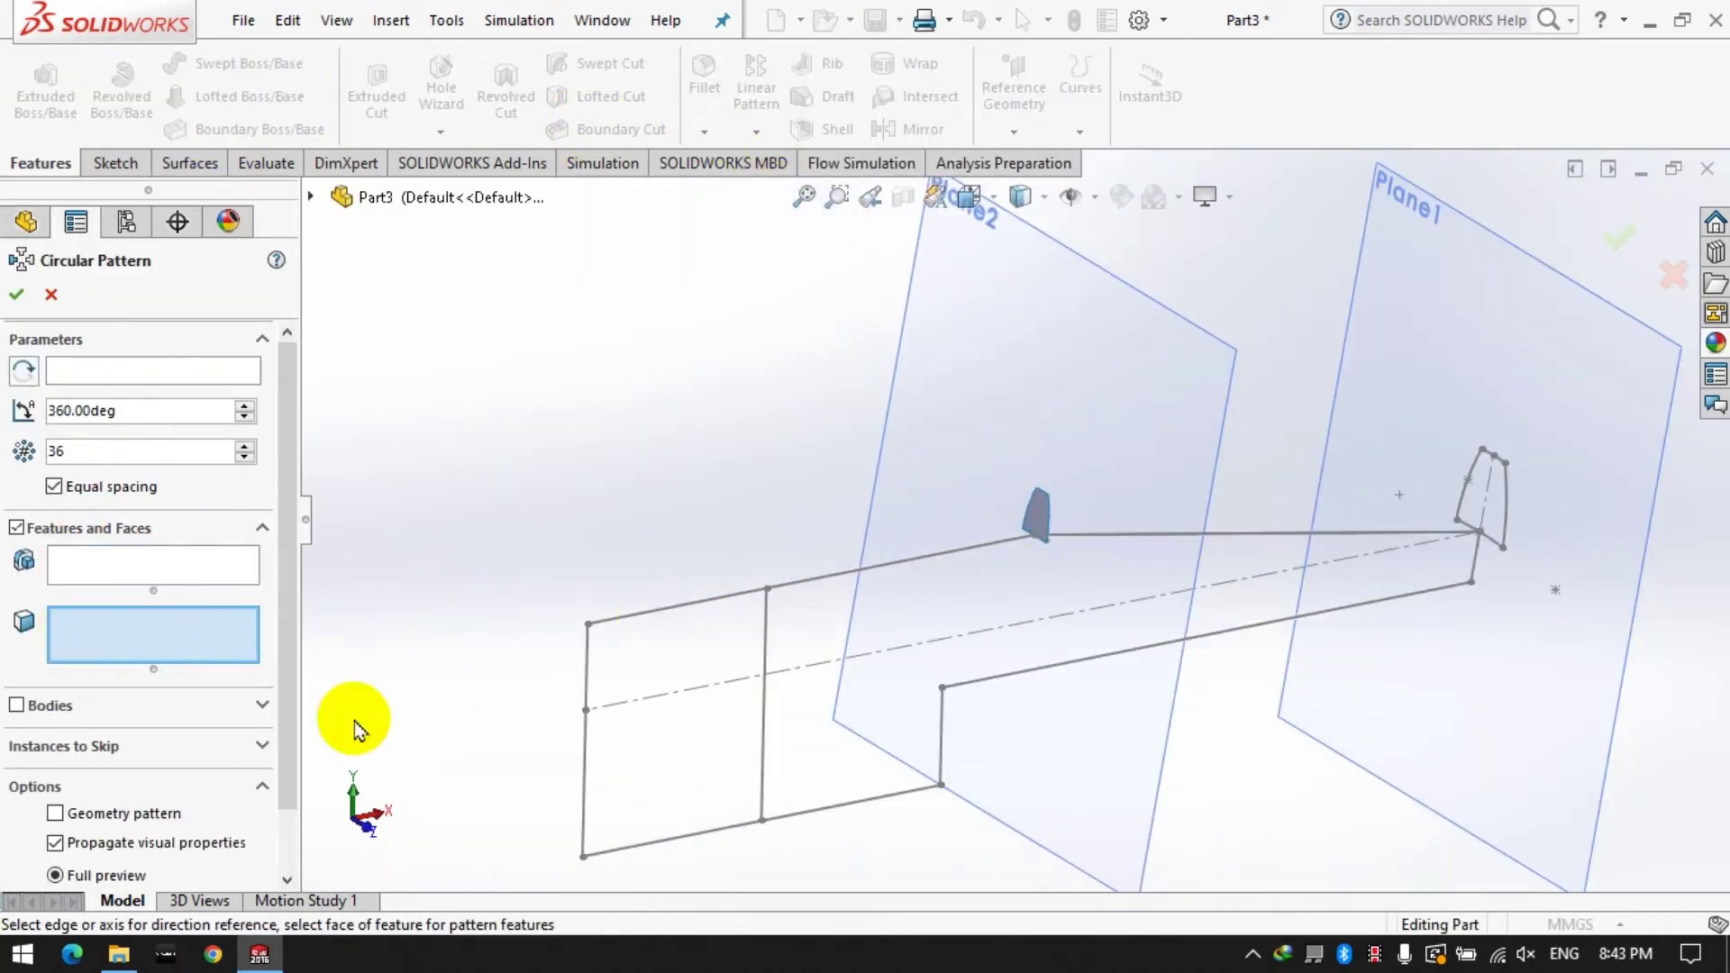
click(49, 705)
click(1041, 524)
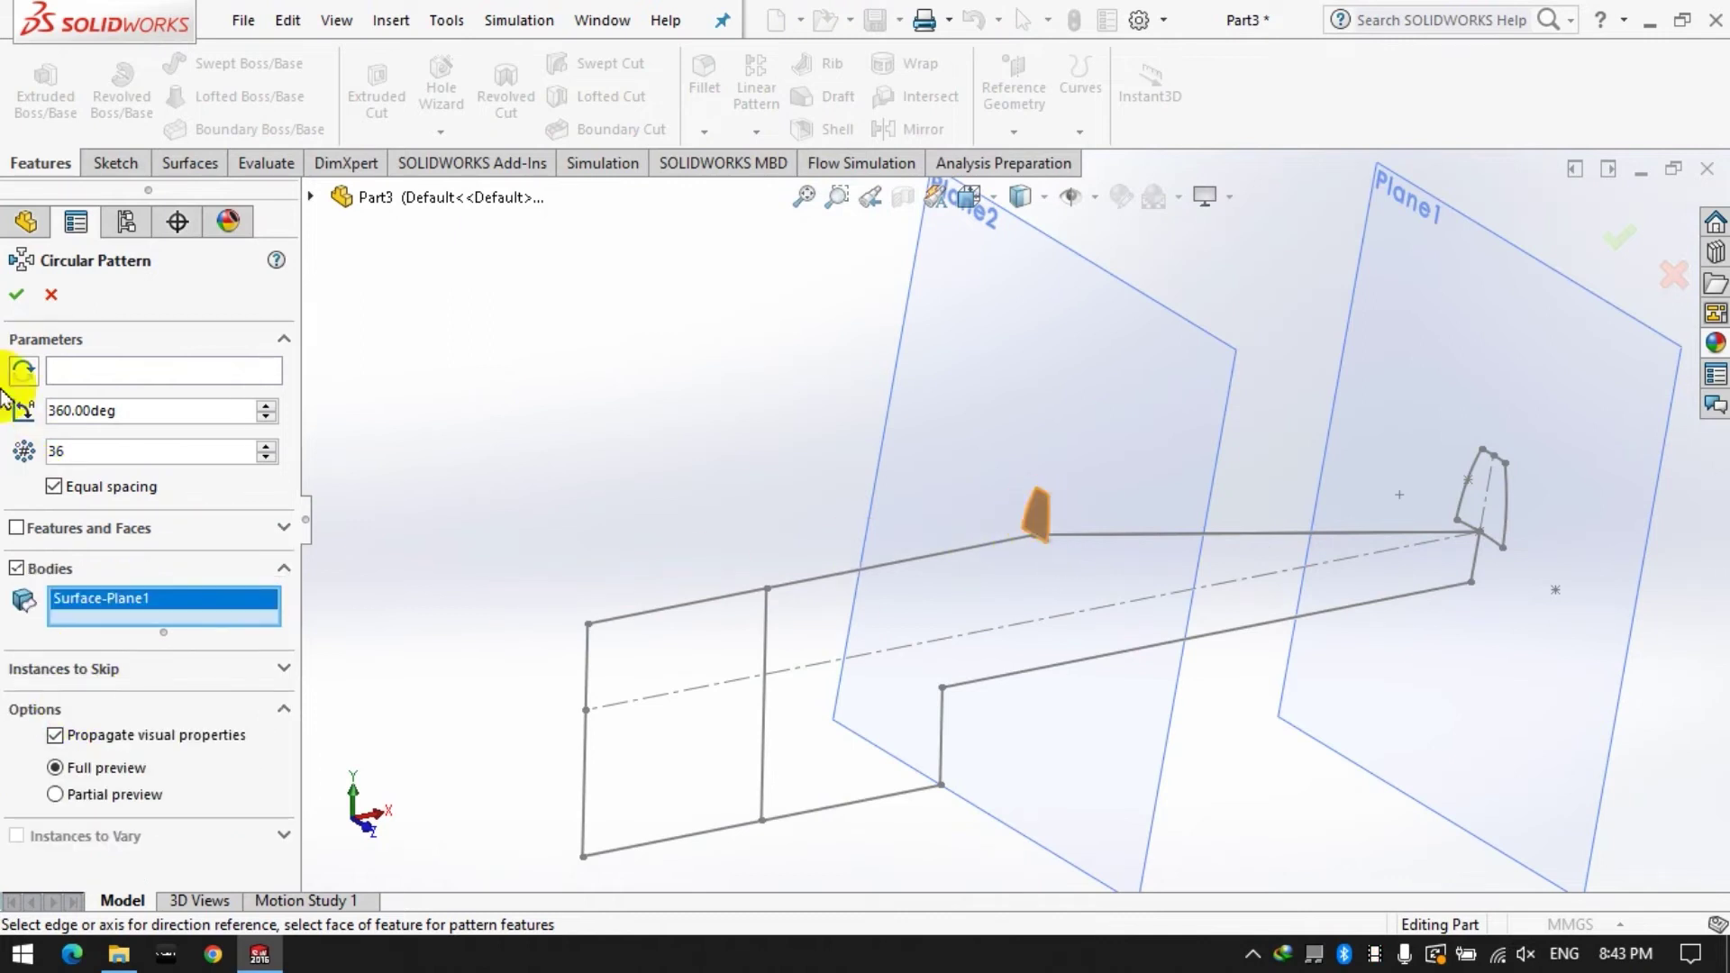
click(65, 370)
click(587, 674)
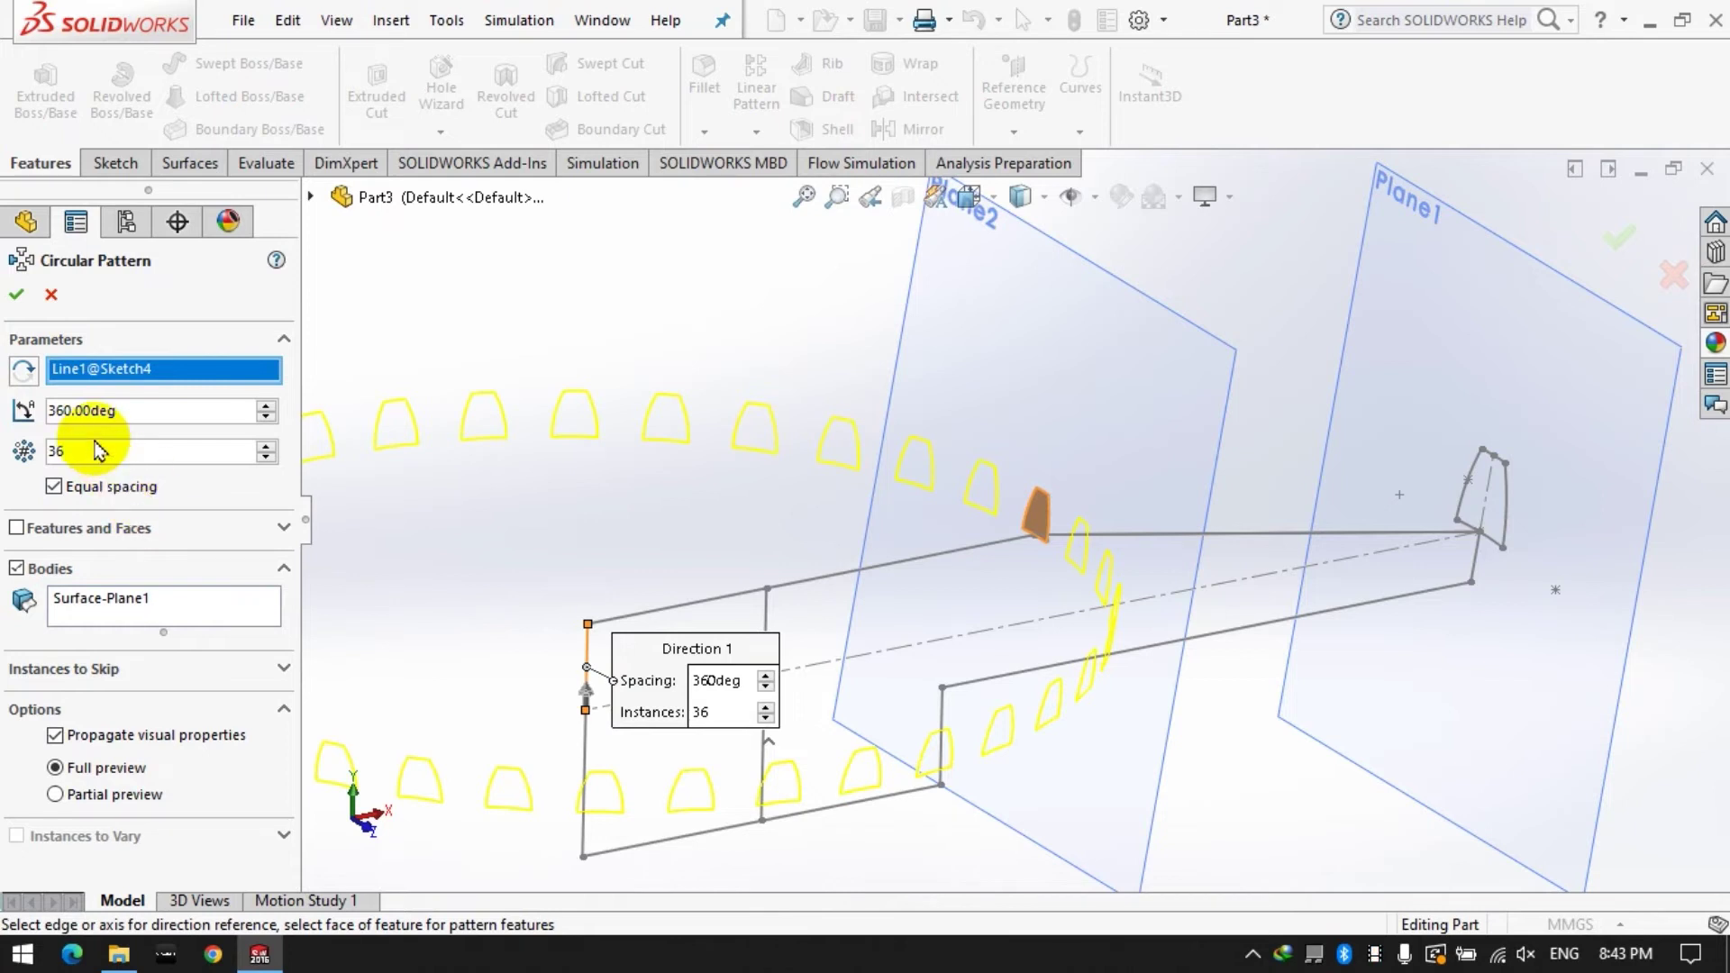
Turn off equal spacing, set the pattern to 3 instances at 10° spacing, and create the circular pattern.
drag(92, 454, 21, 459)
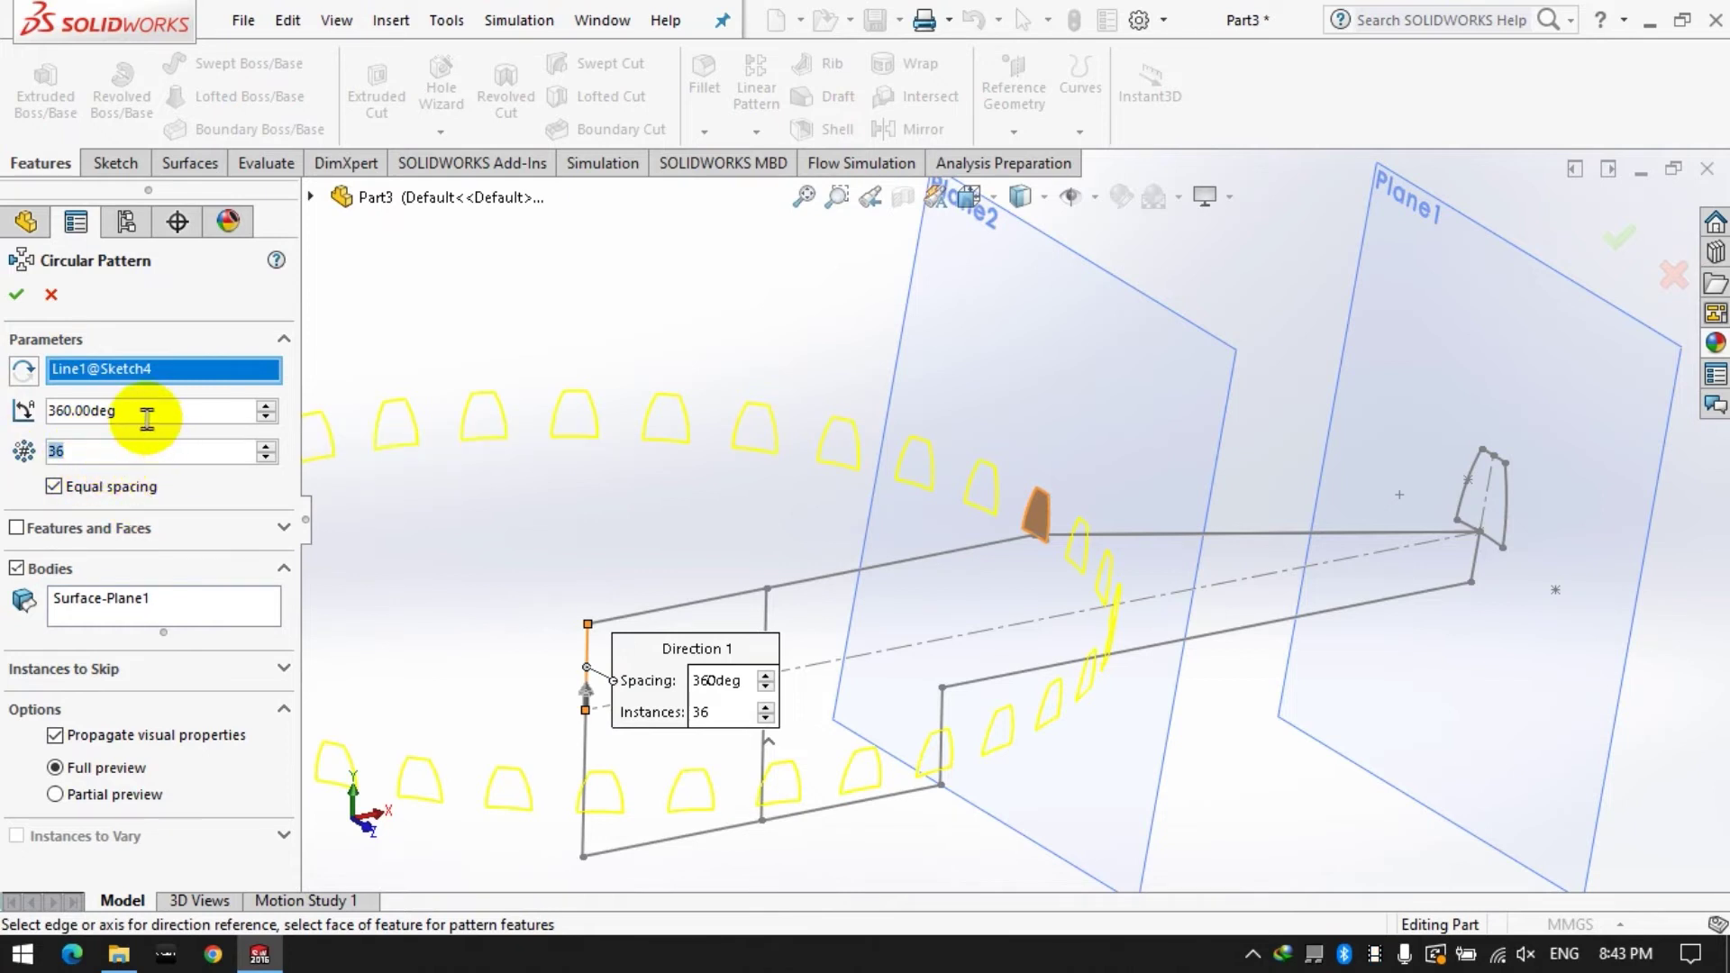
drag(147, 417, 9, 407)
text(10)
key(Return)
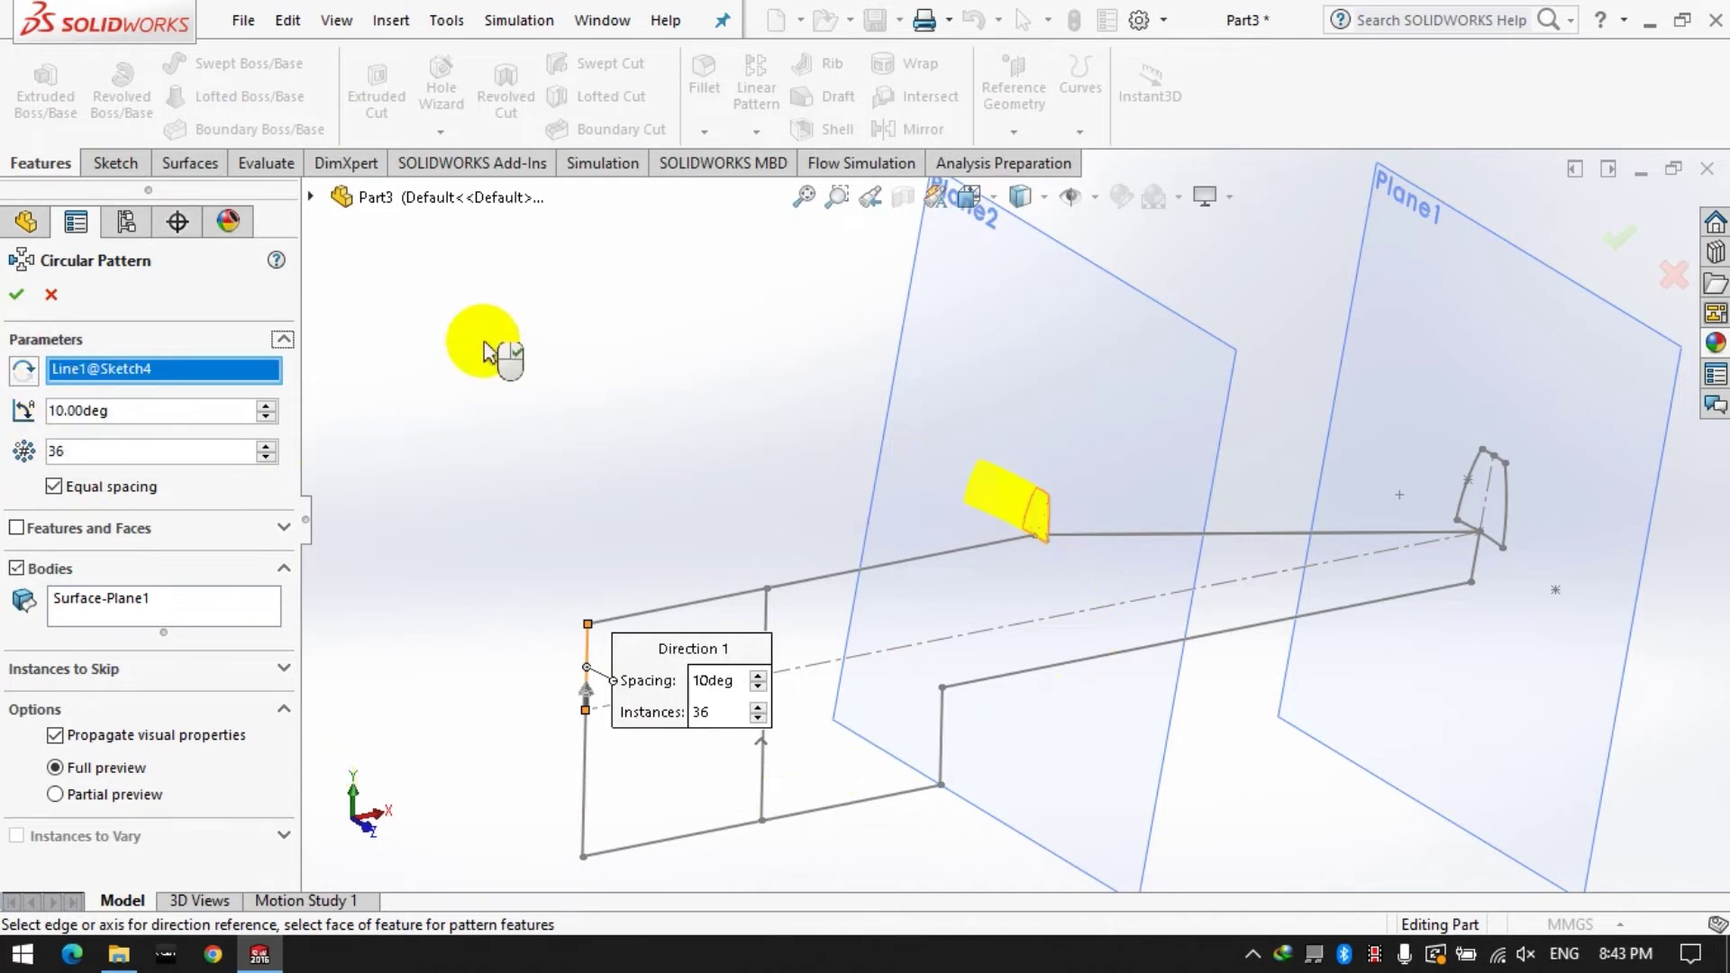
click(105, 485)
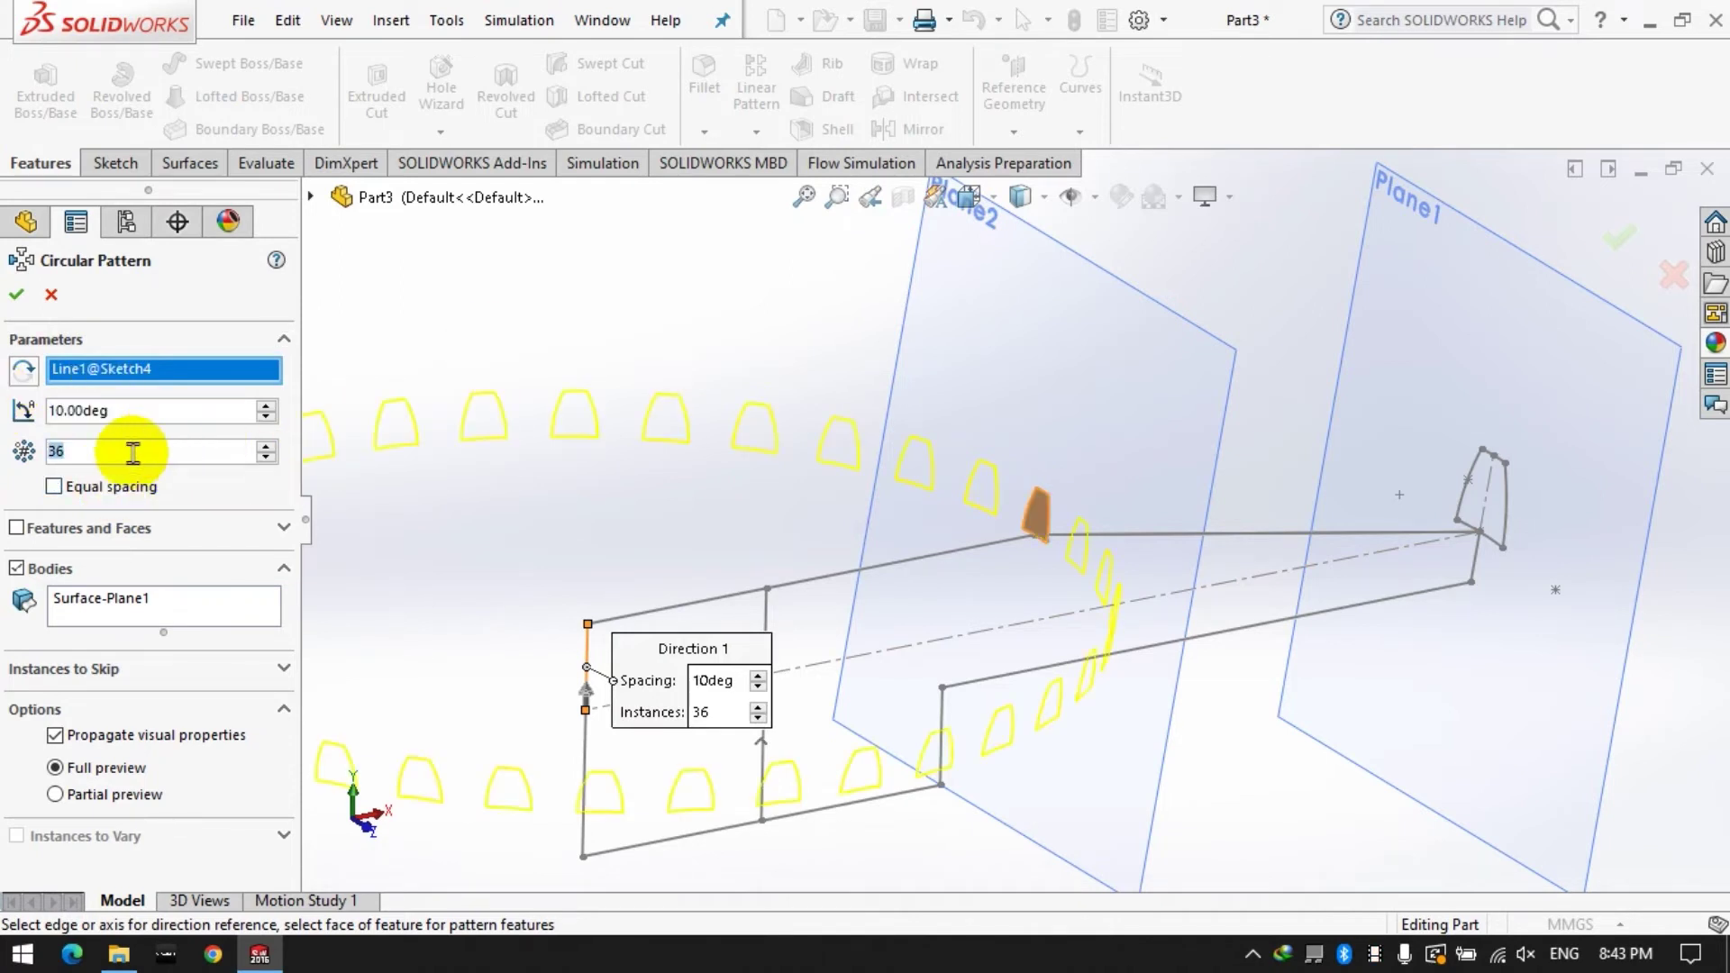
text(2)
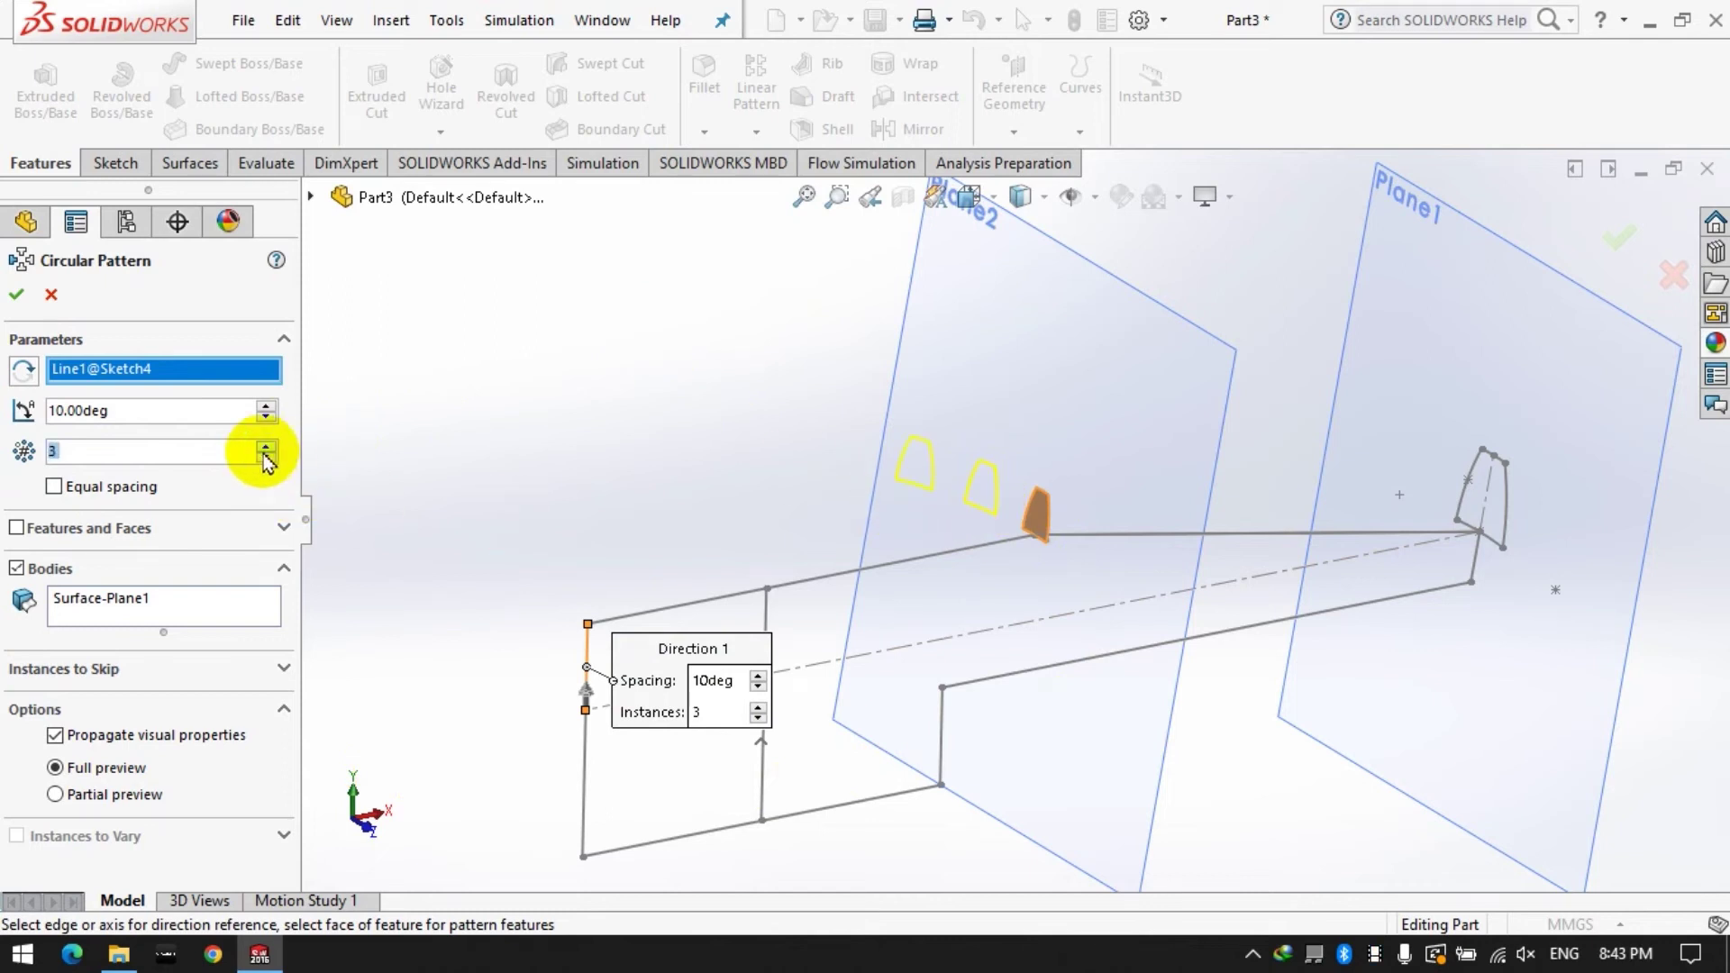
drag(119, 411, 3, 397)
double_click(45, 407)
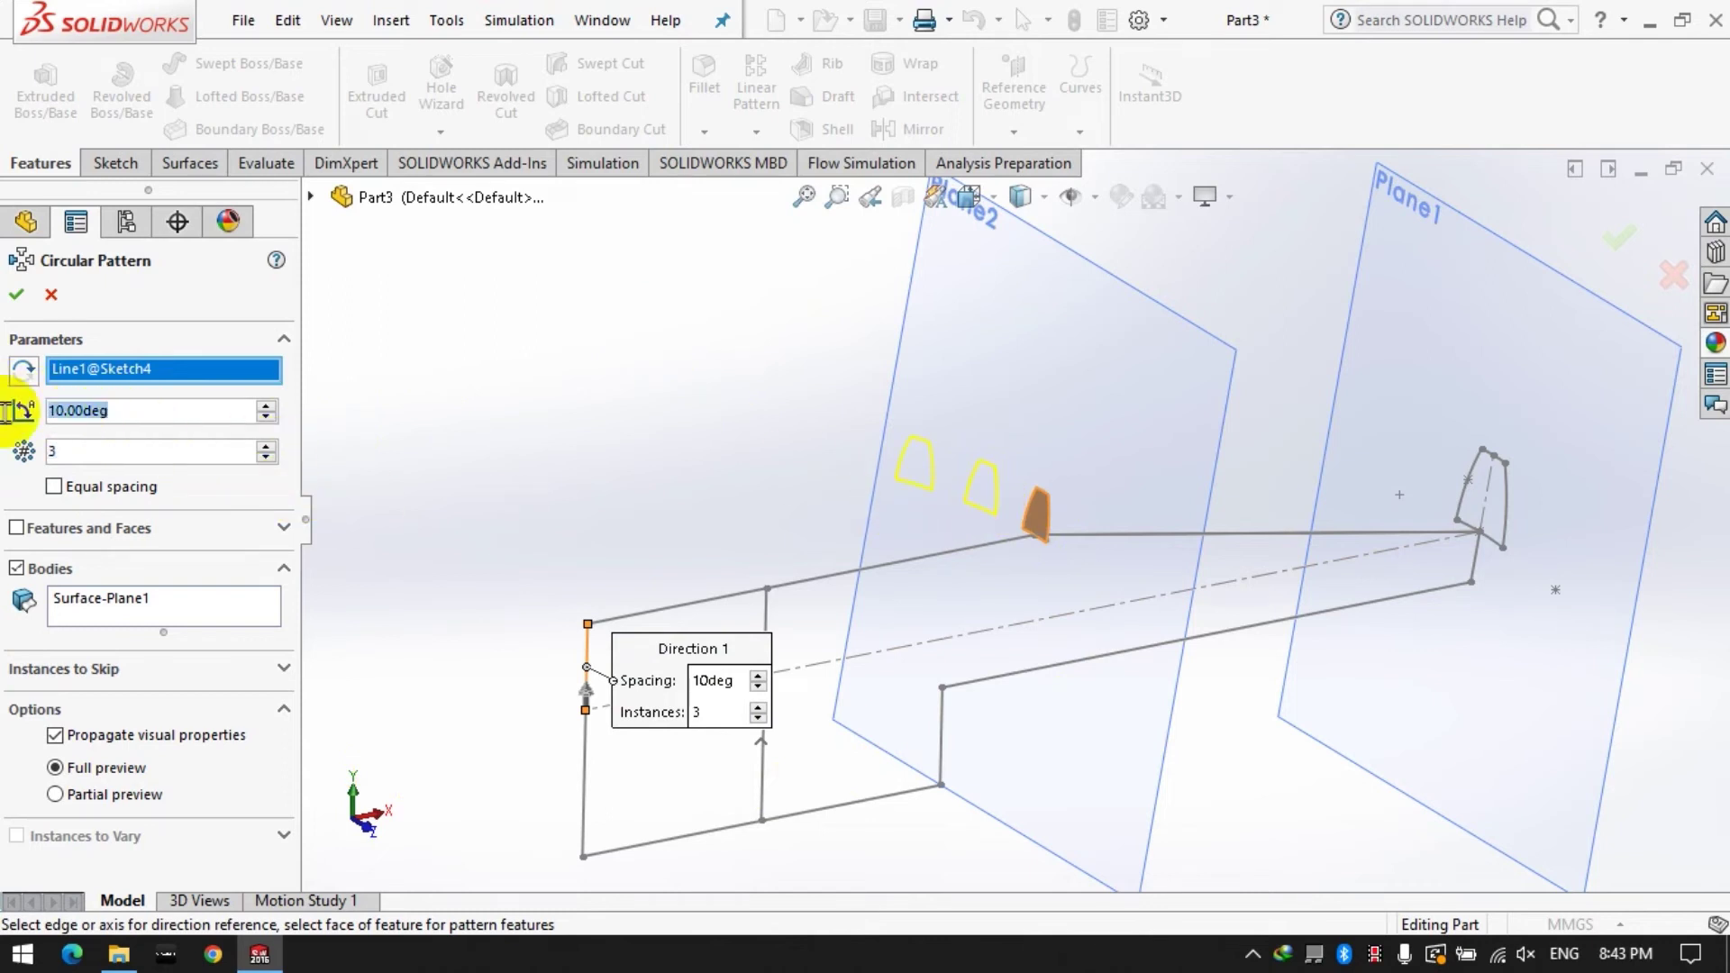
click(90, 451)
click(1026, 530)
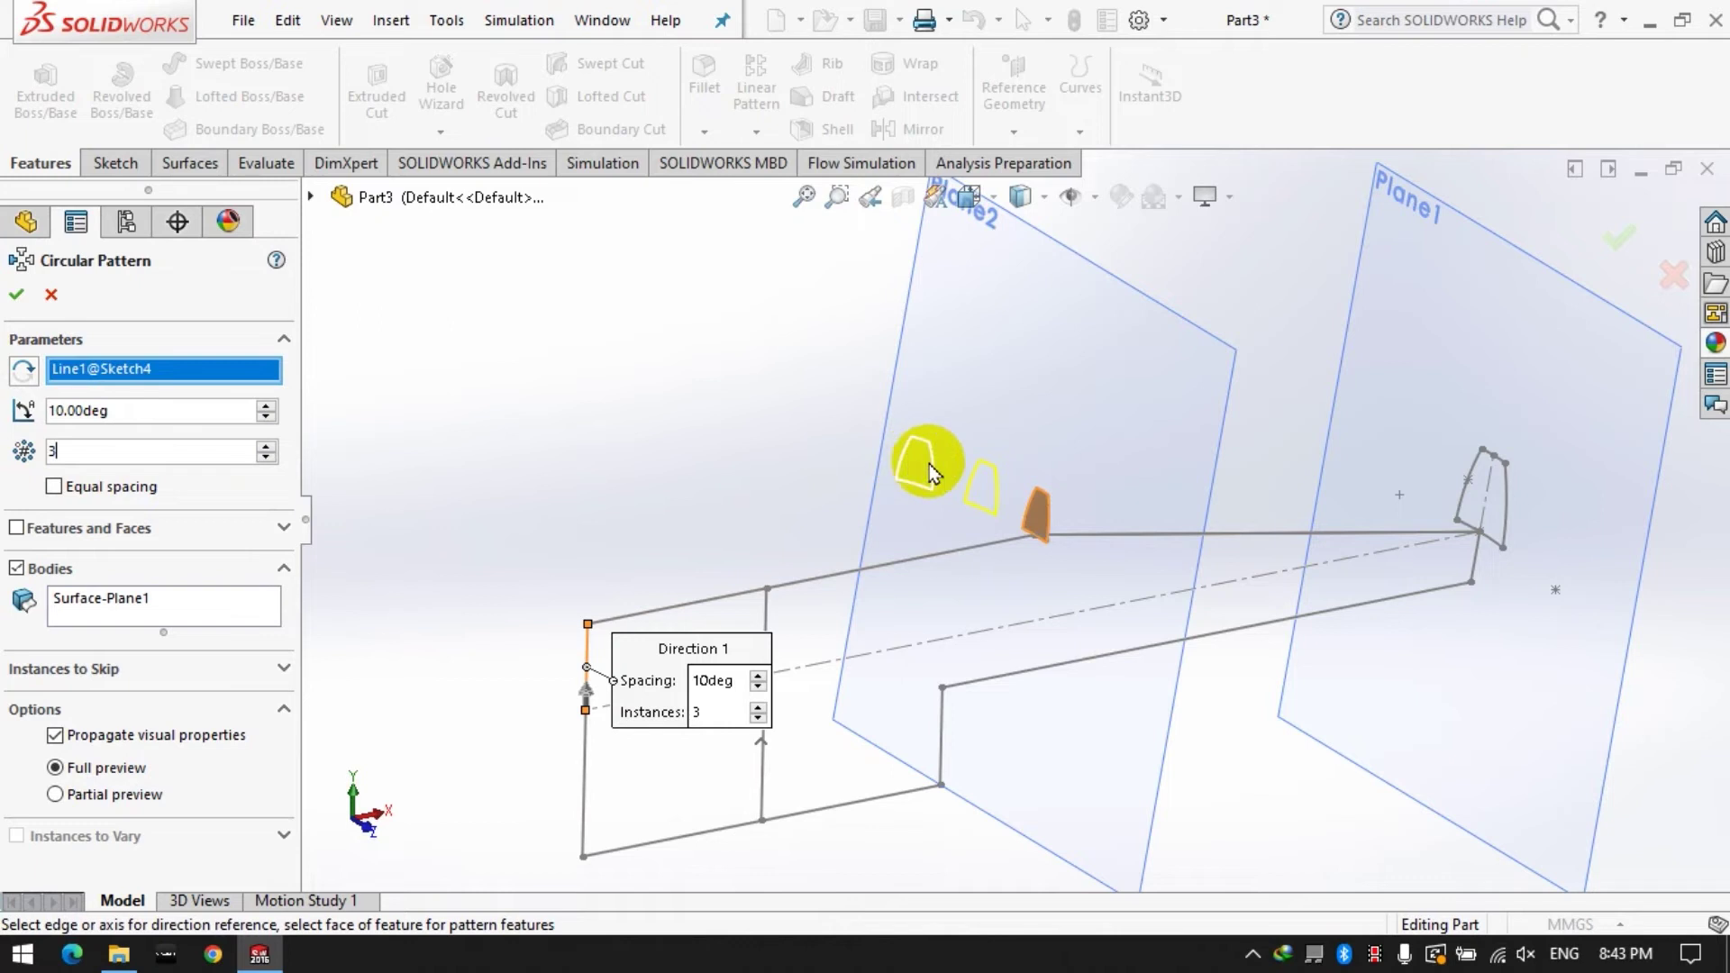
middle_drag(761, 598, 760, 723)
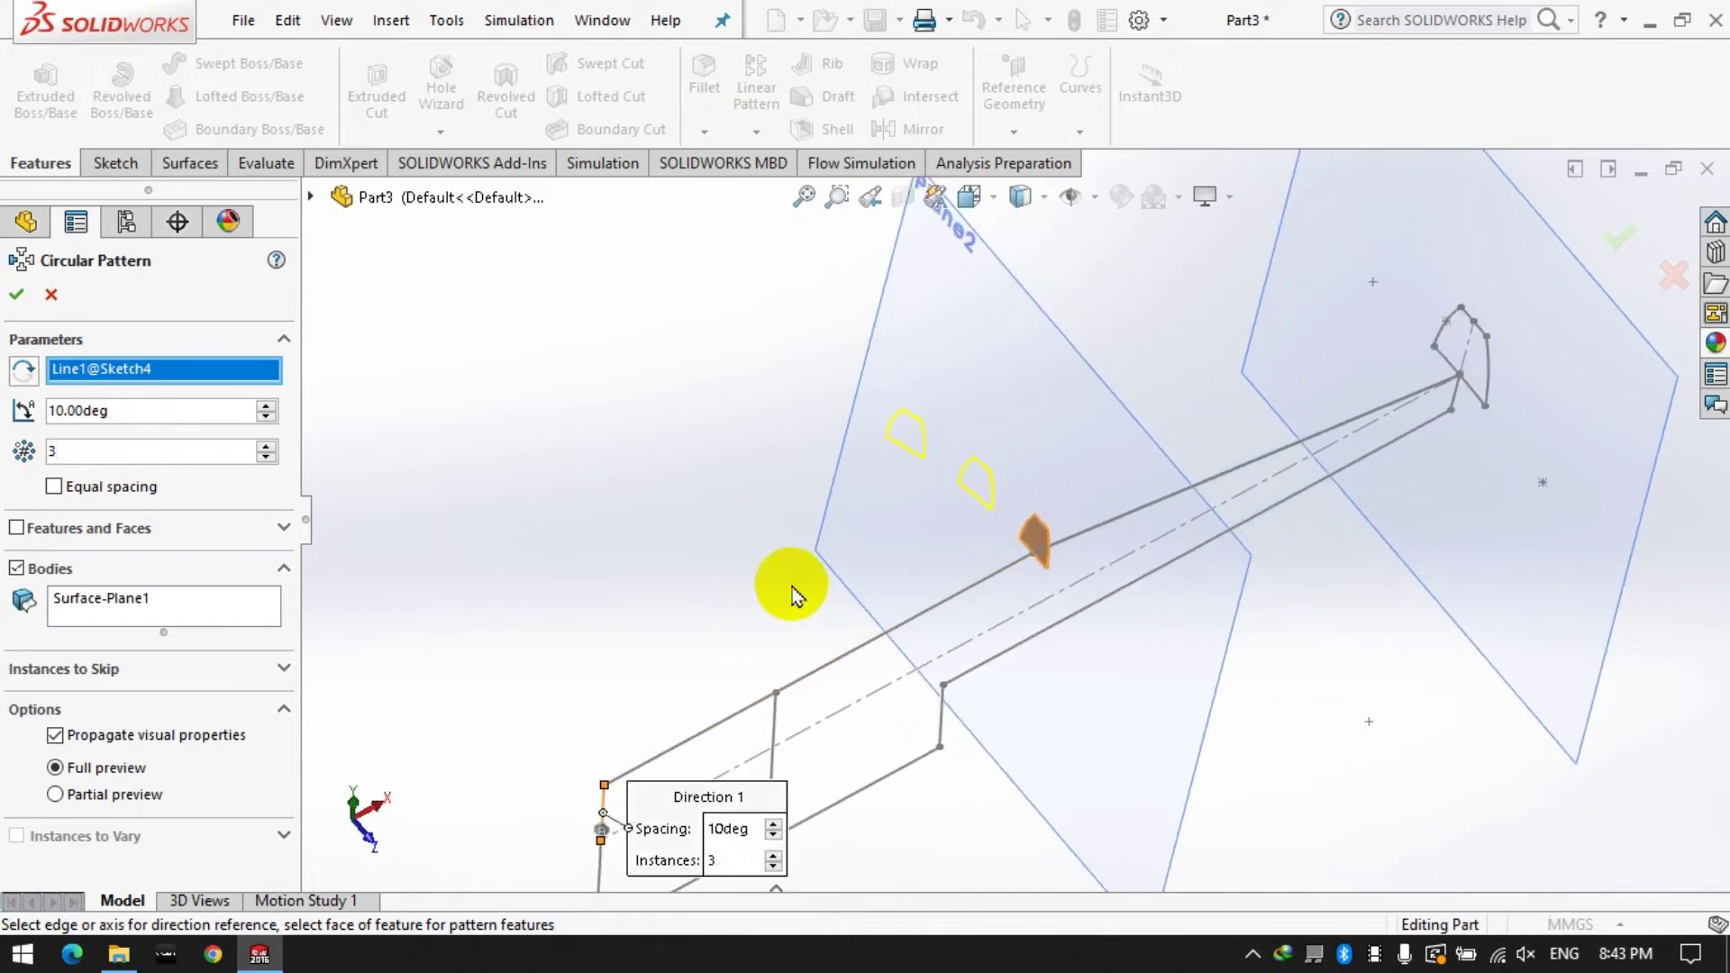
click(16, 295)
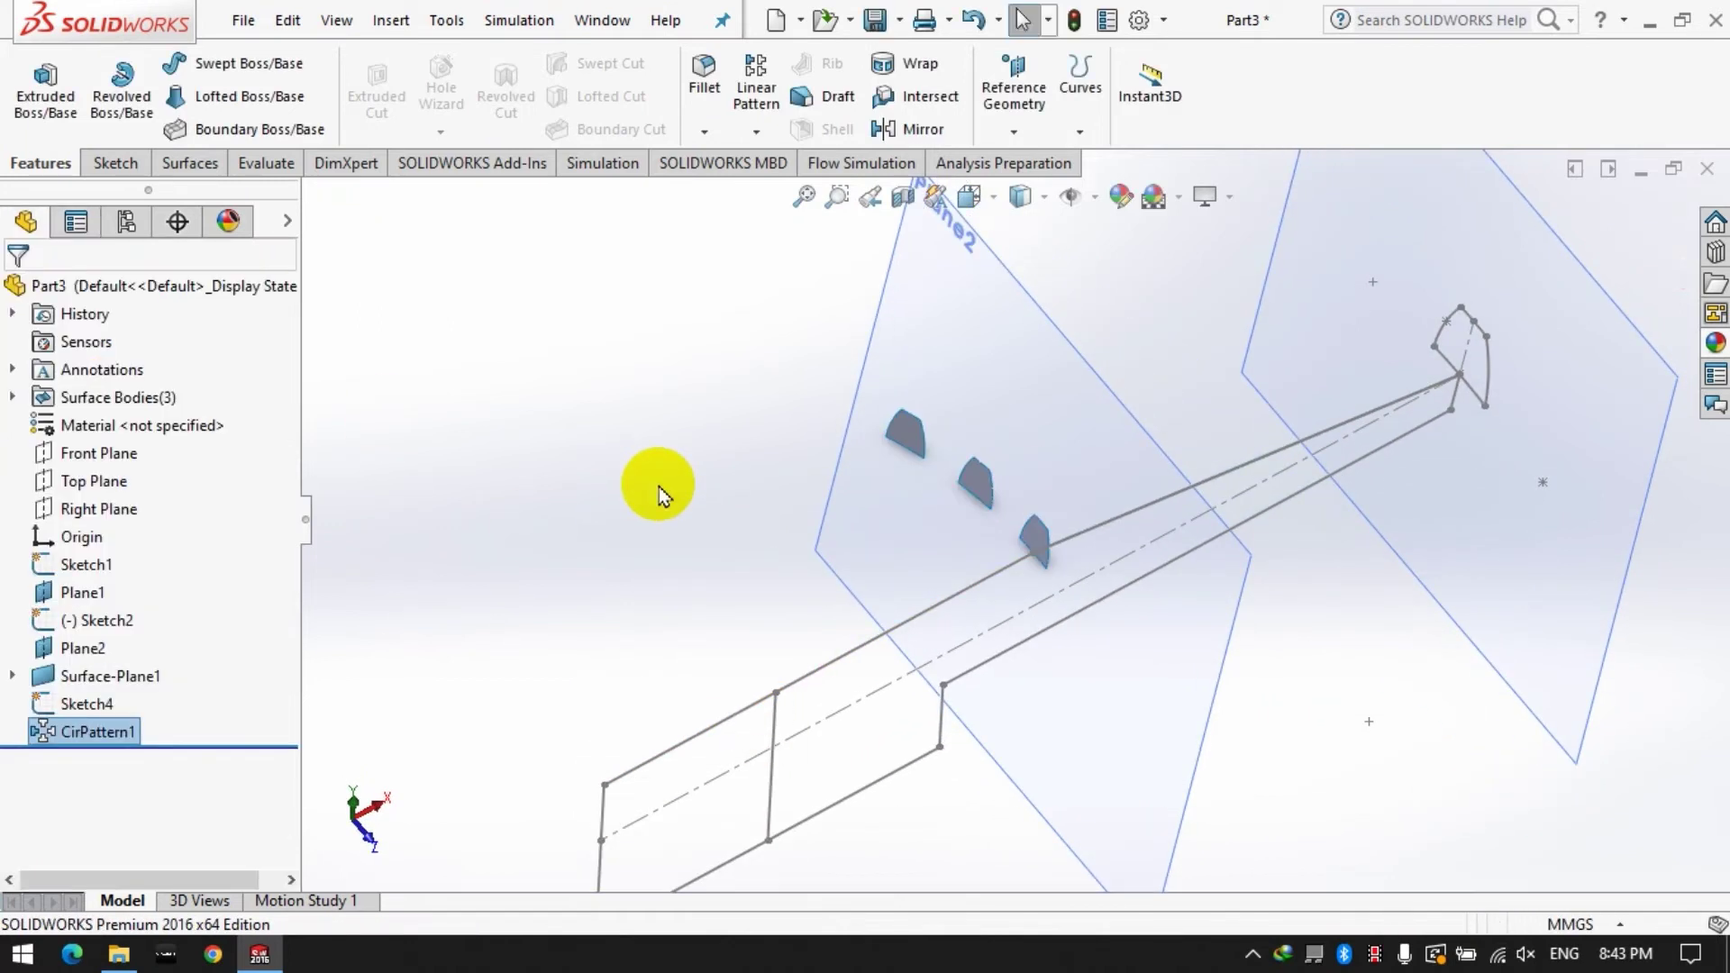
middle_drag(668, 486, 901, 468)
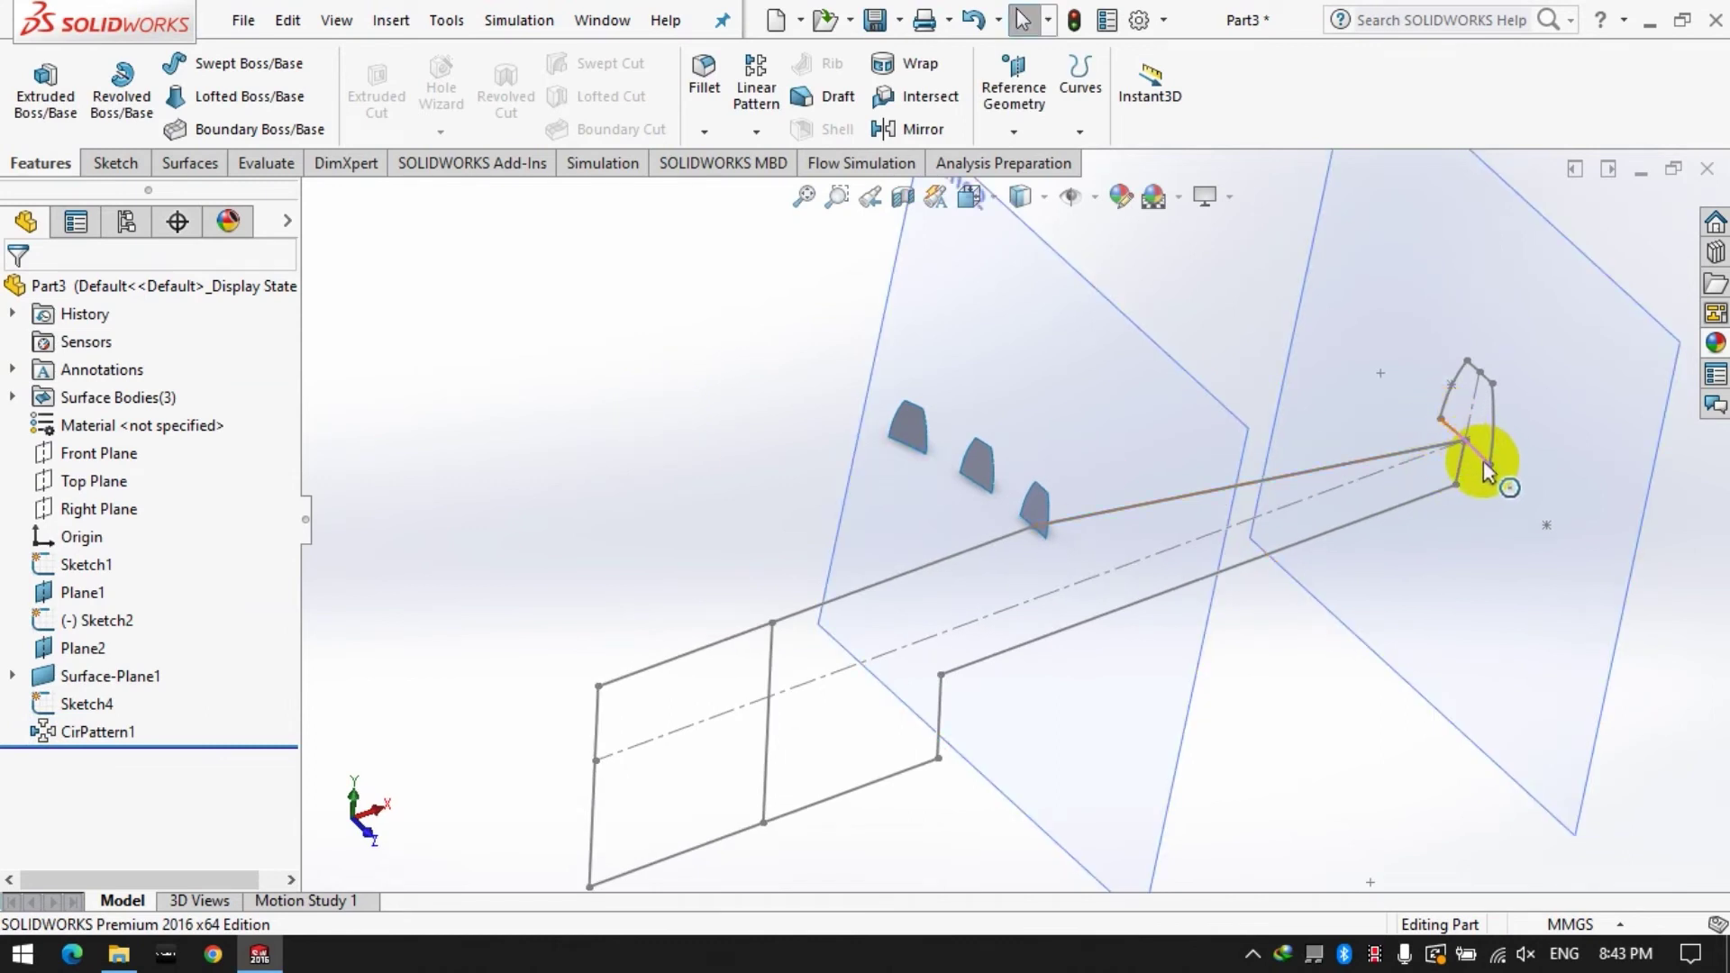
click(1440, 420)
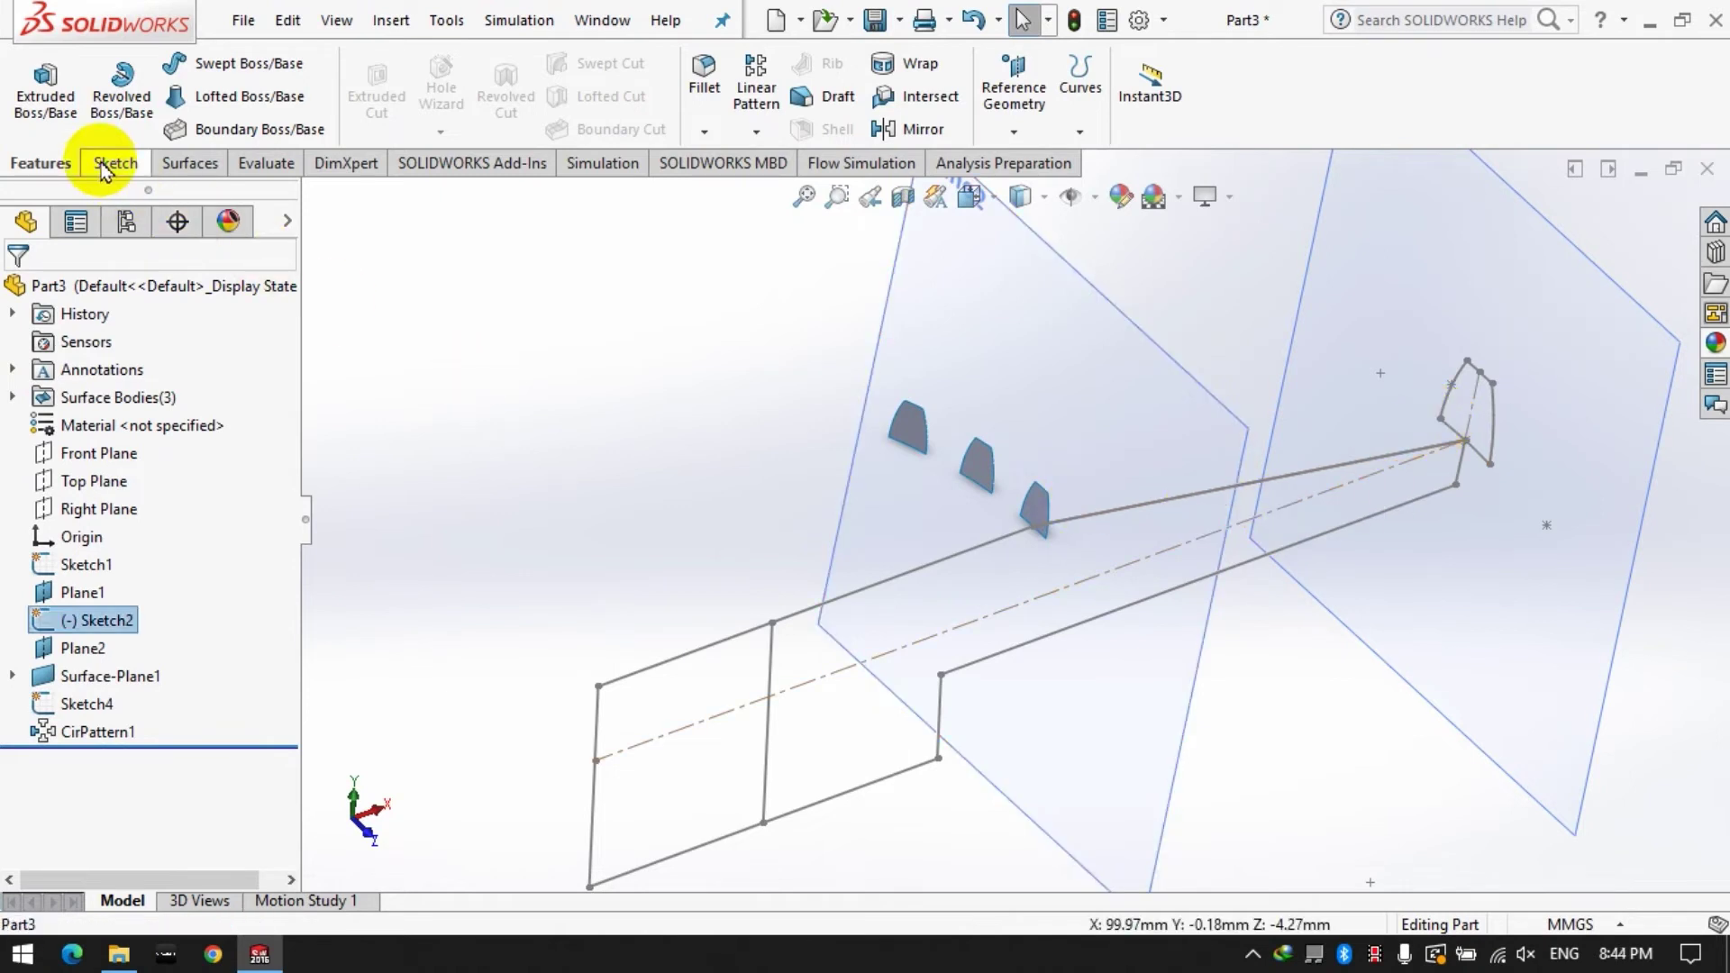
click(926, 455)
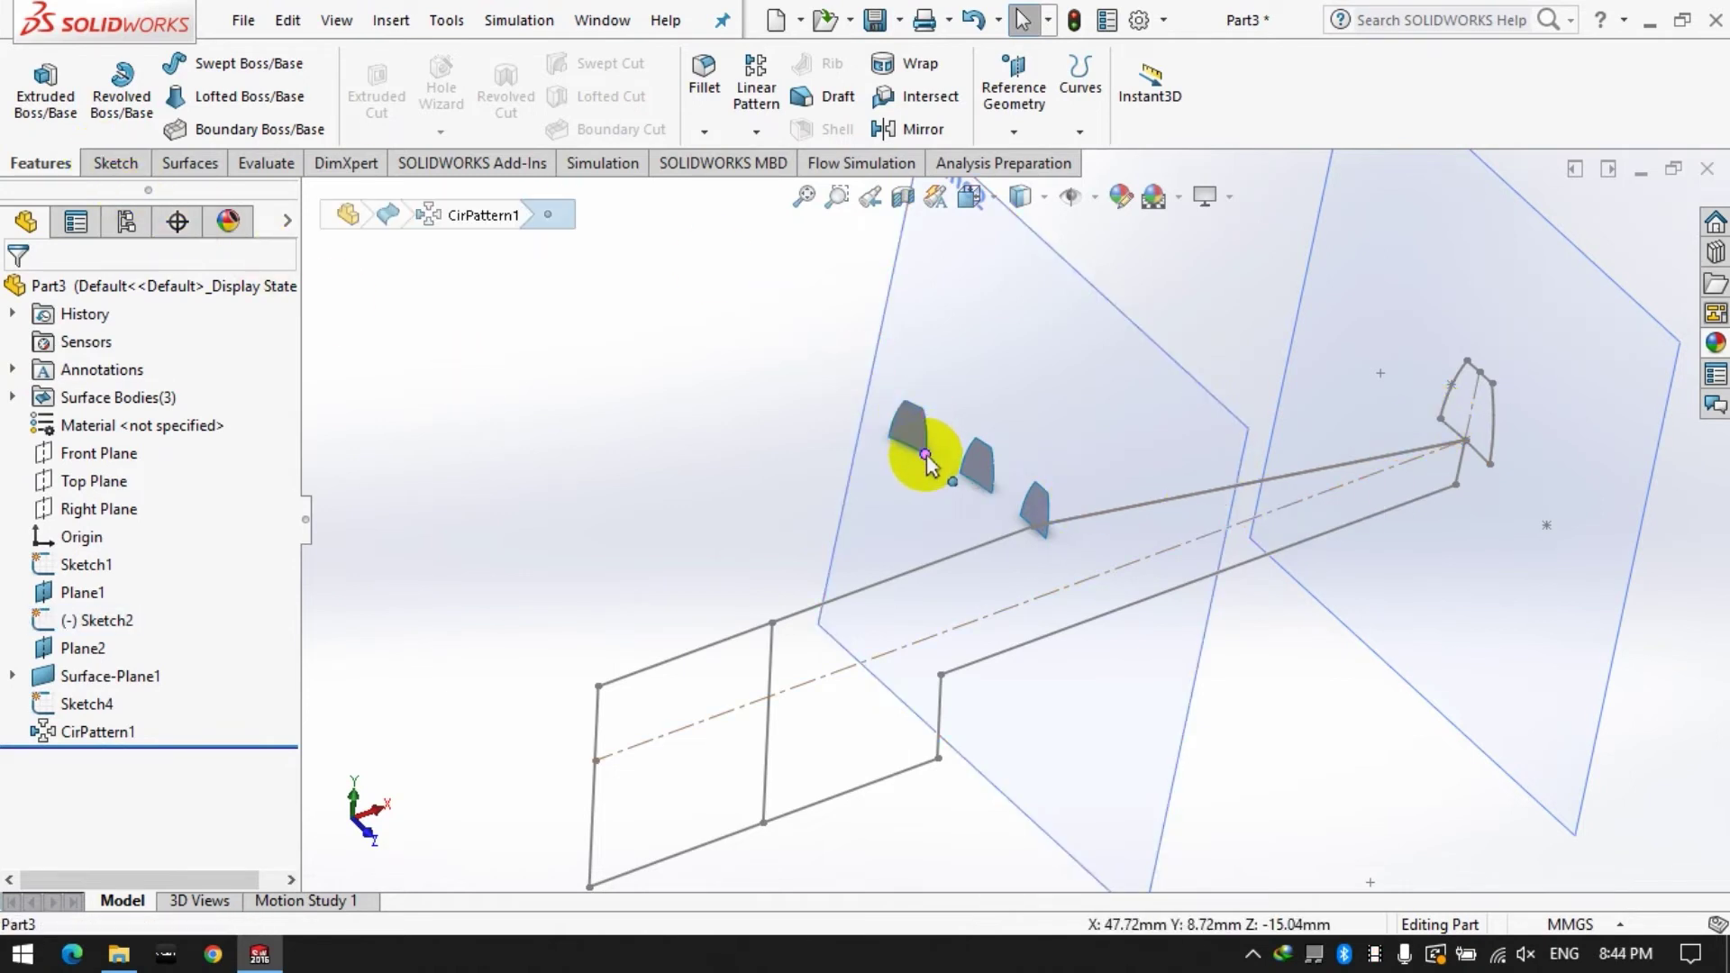
click(1490, 466)
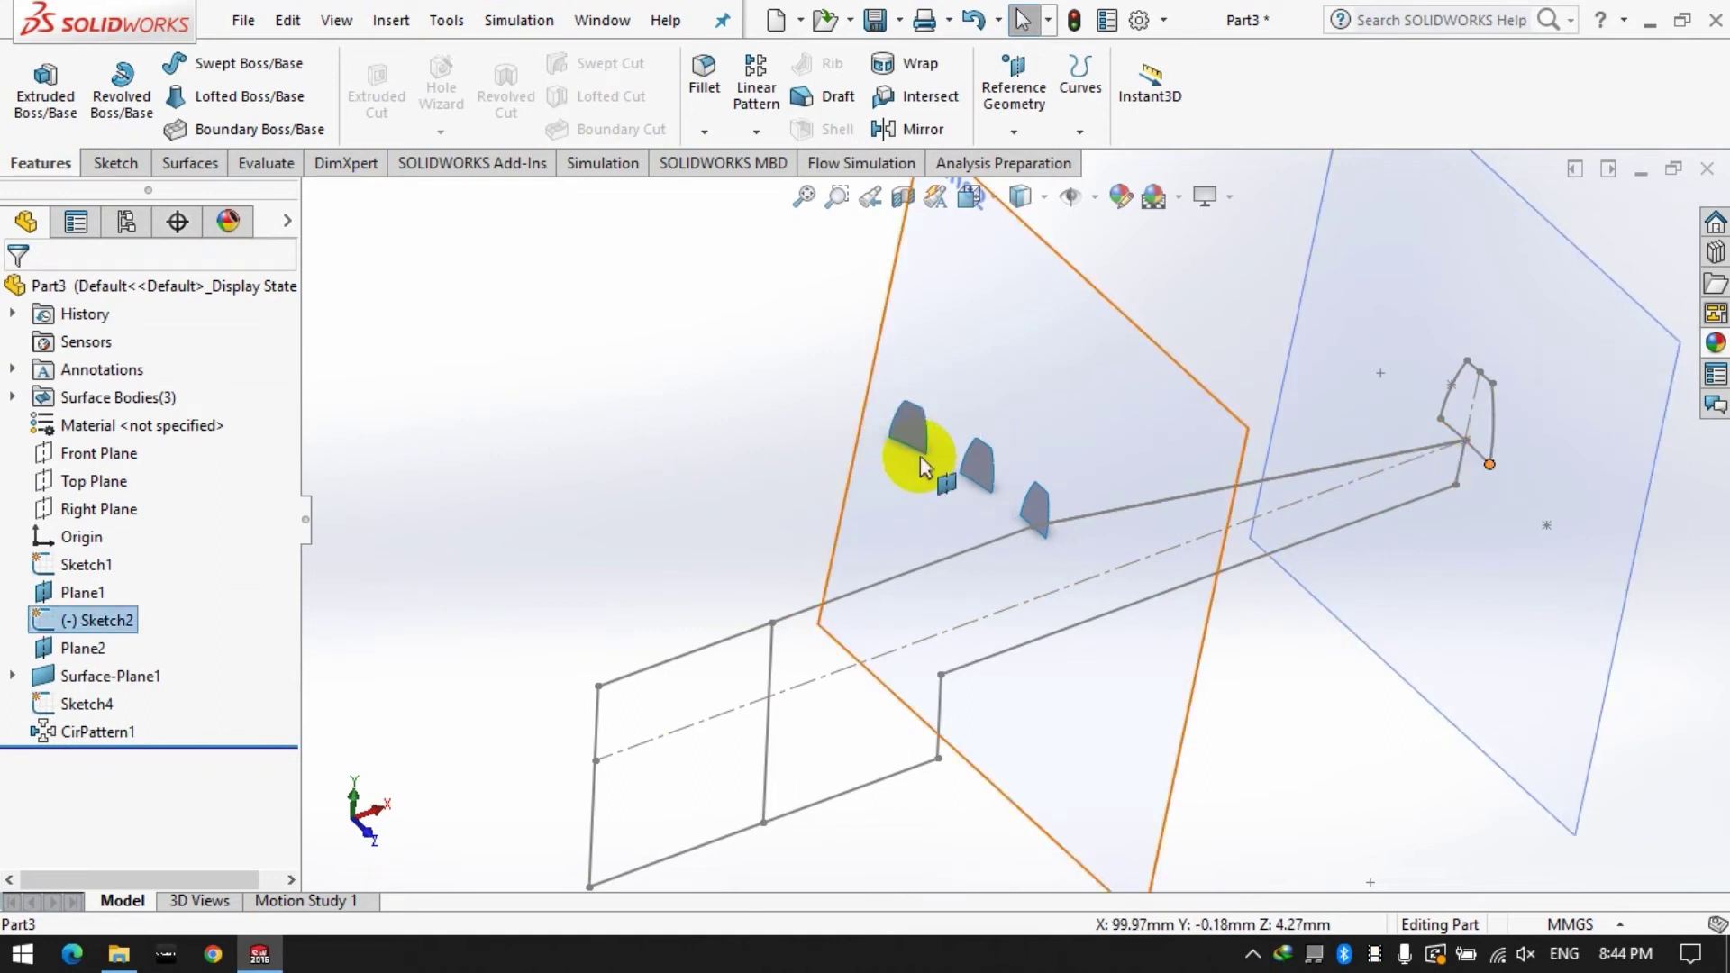
click(637, 413)
Sketch a circle of 100 mm radius on the Top Plane, centred on the origin and reaching the profile's far end, and exit the sketch.
click(115, 163)
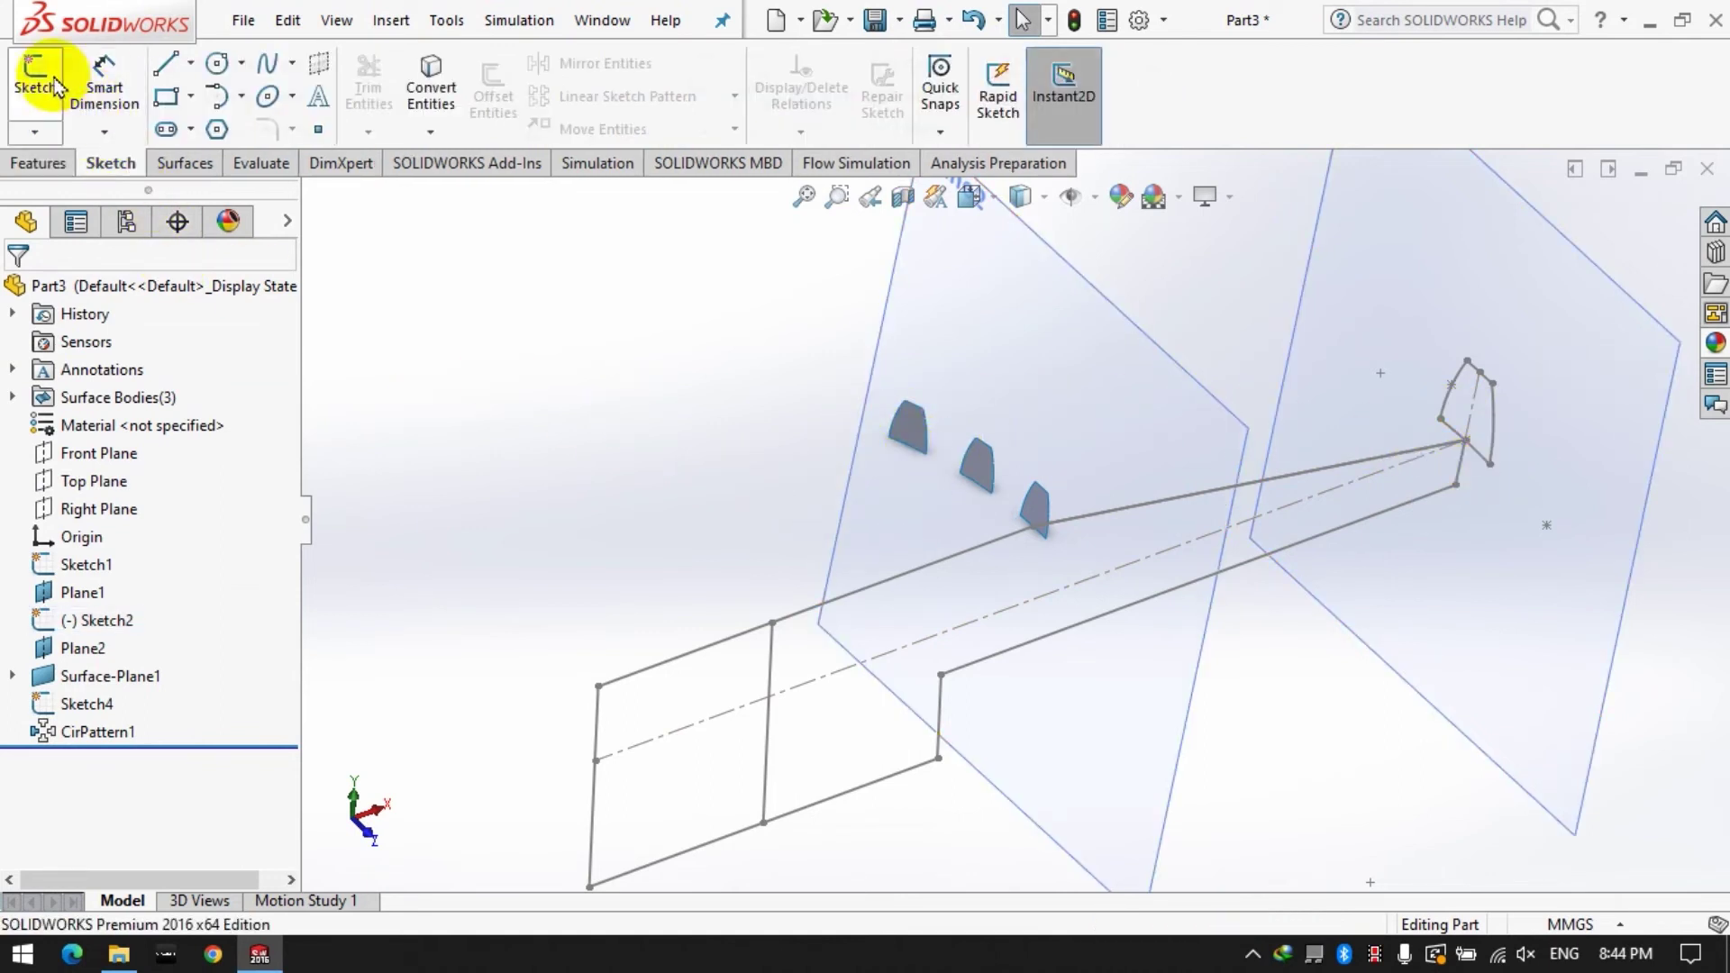
click(56, 87)
click(311, 197)
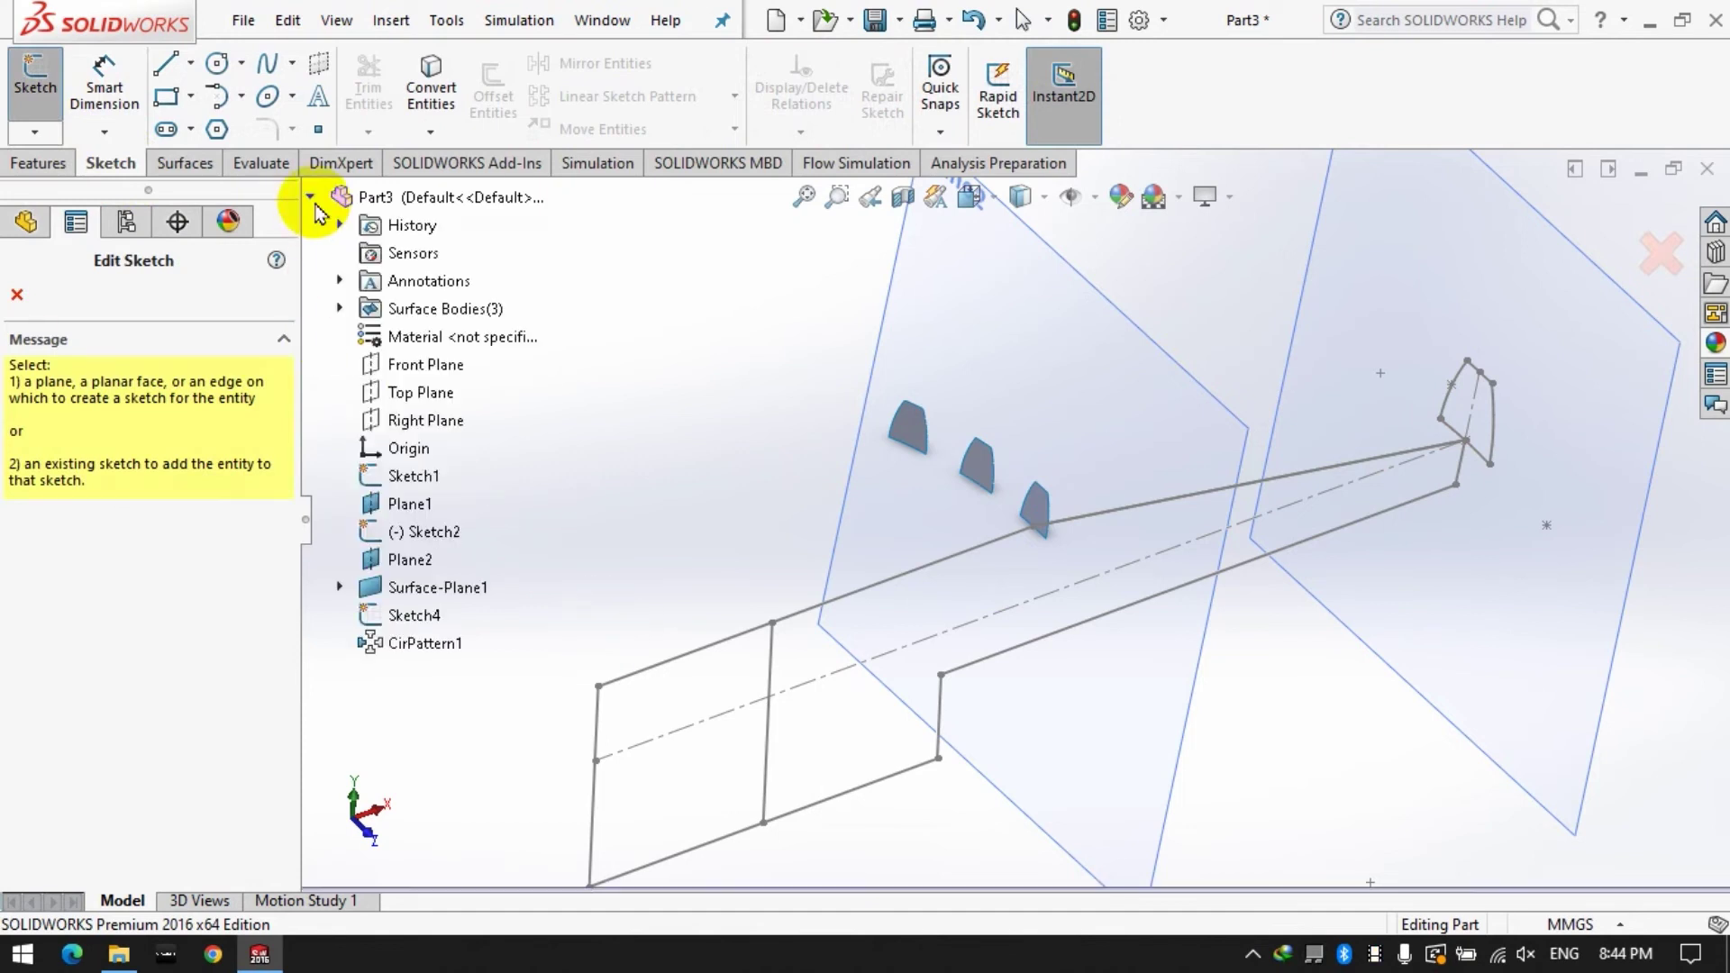
click(425, 370)
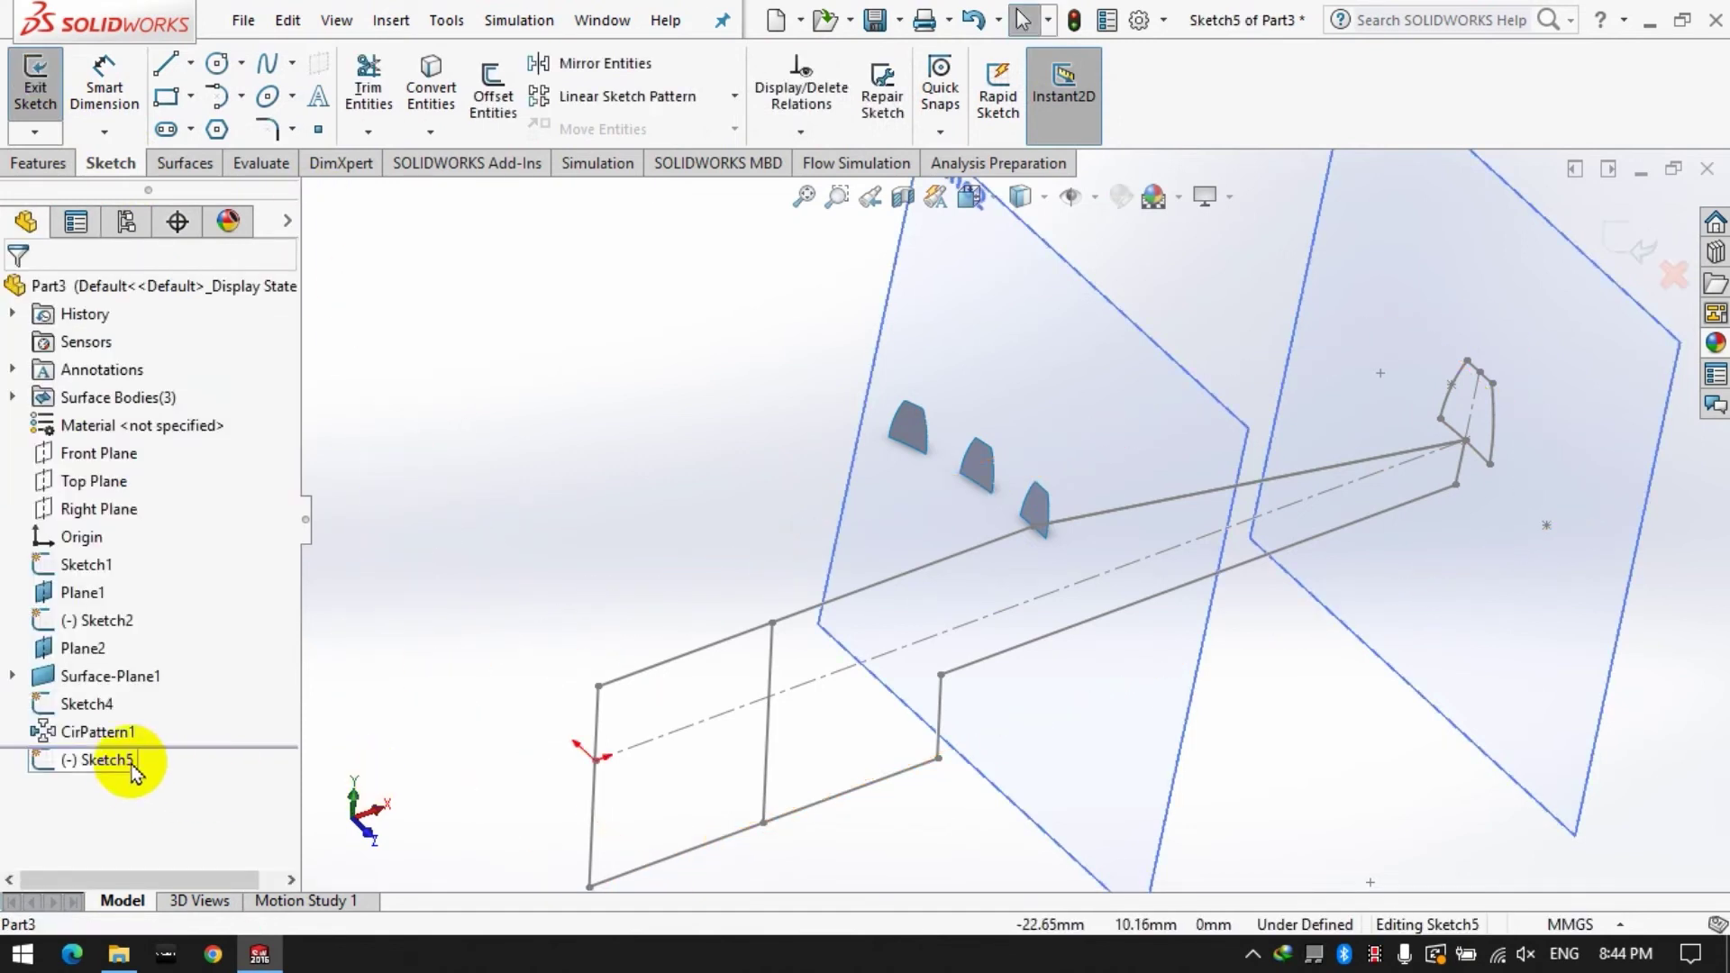
right_click(133, 761)
click(189, 543)
click(216, 63)
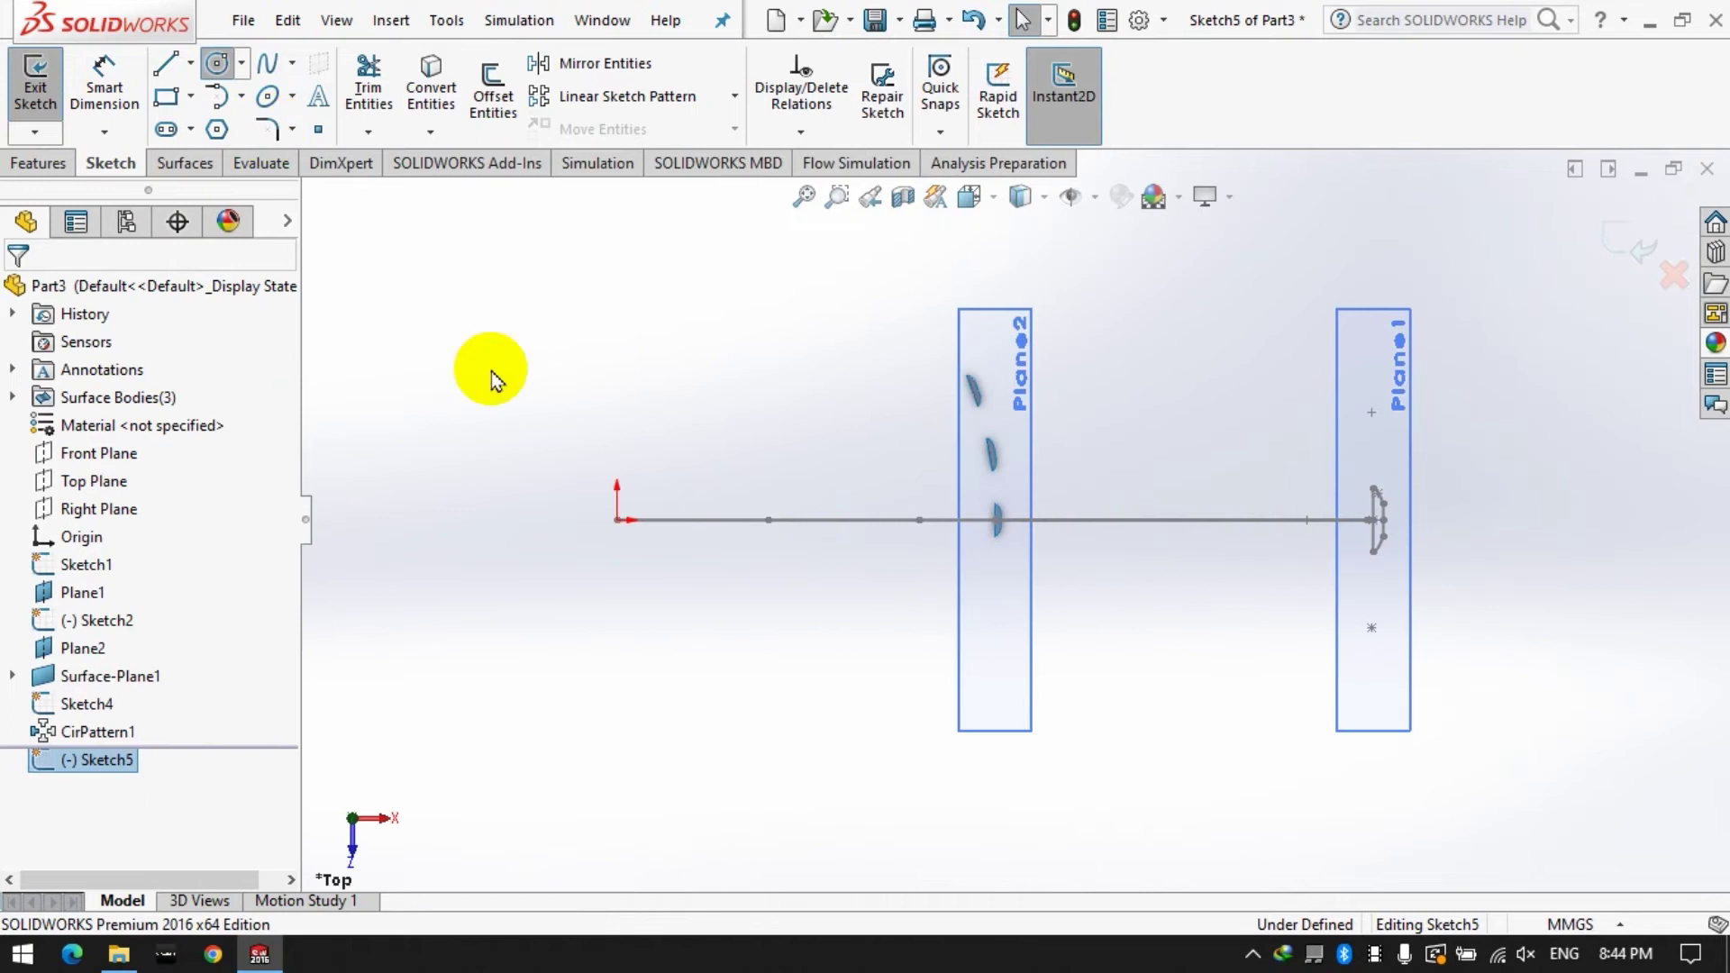
click(617, 520)
click(1374, 520)
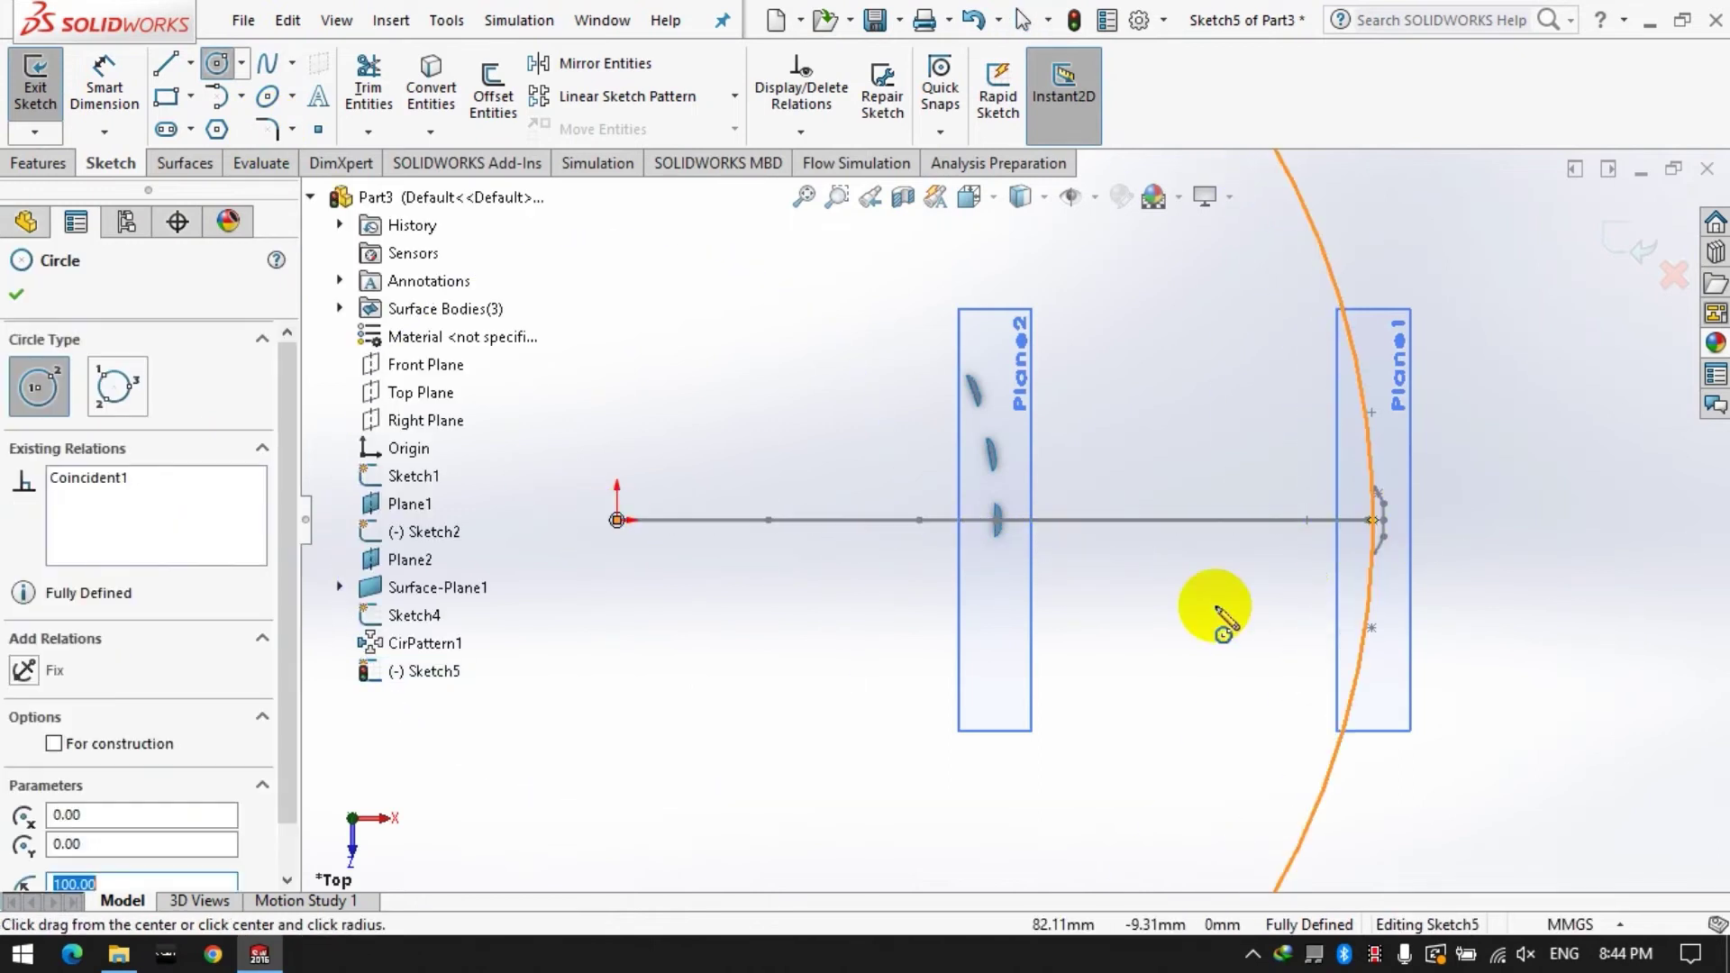
click(34, 91)
Start a helix from the circle sketch and set its start angle to 0°.
middle_drag(899, 579, 1178, 386)
click(39, 163)
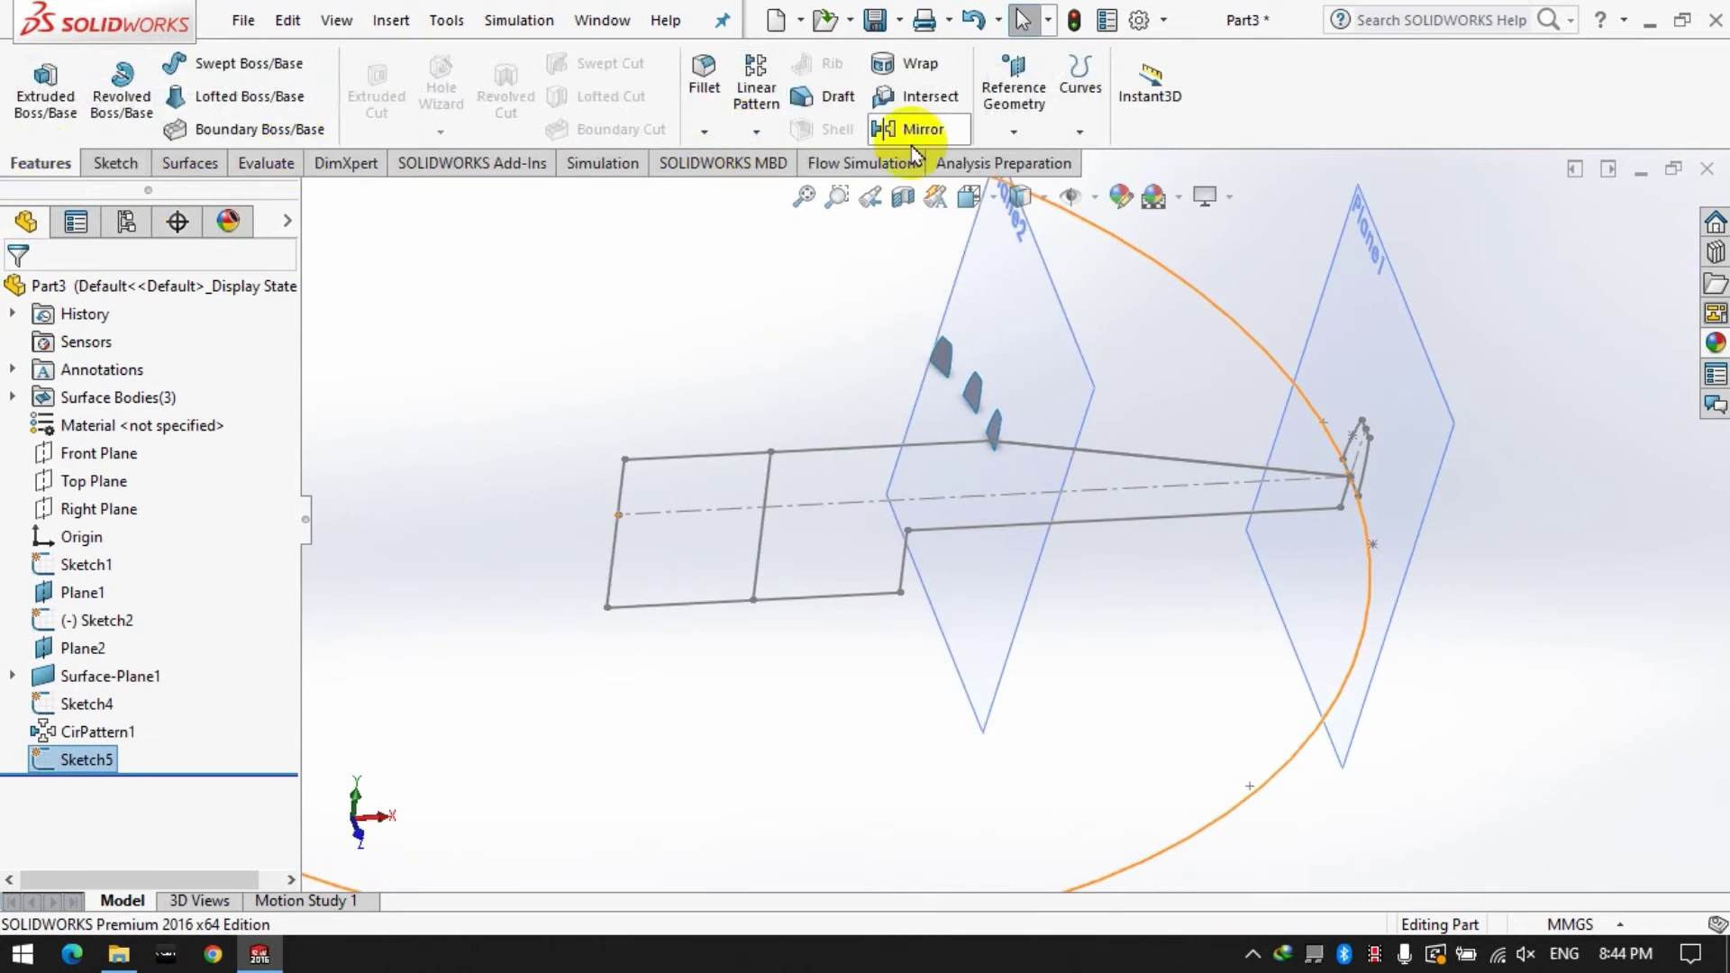
click(1013, 132)
click(1079, 131)
click(1098, 328)
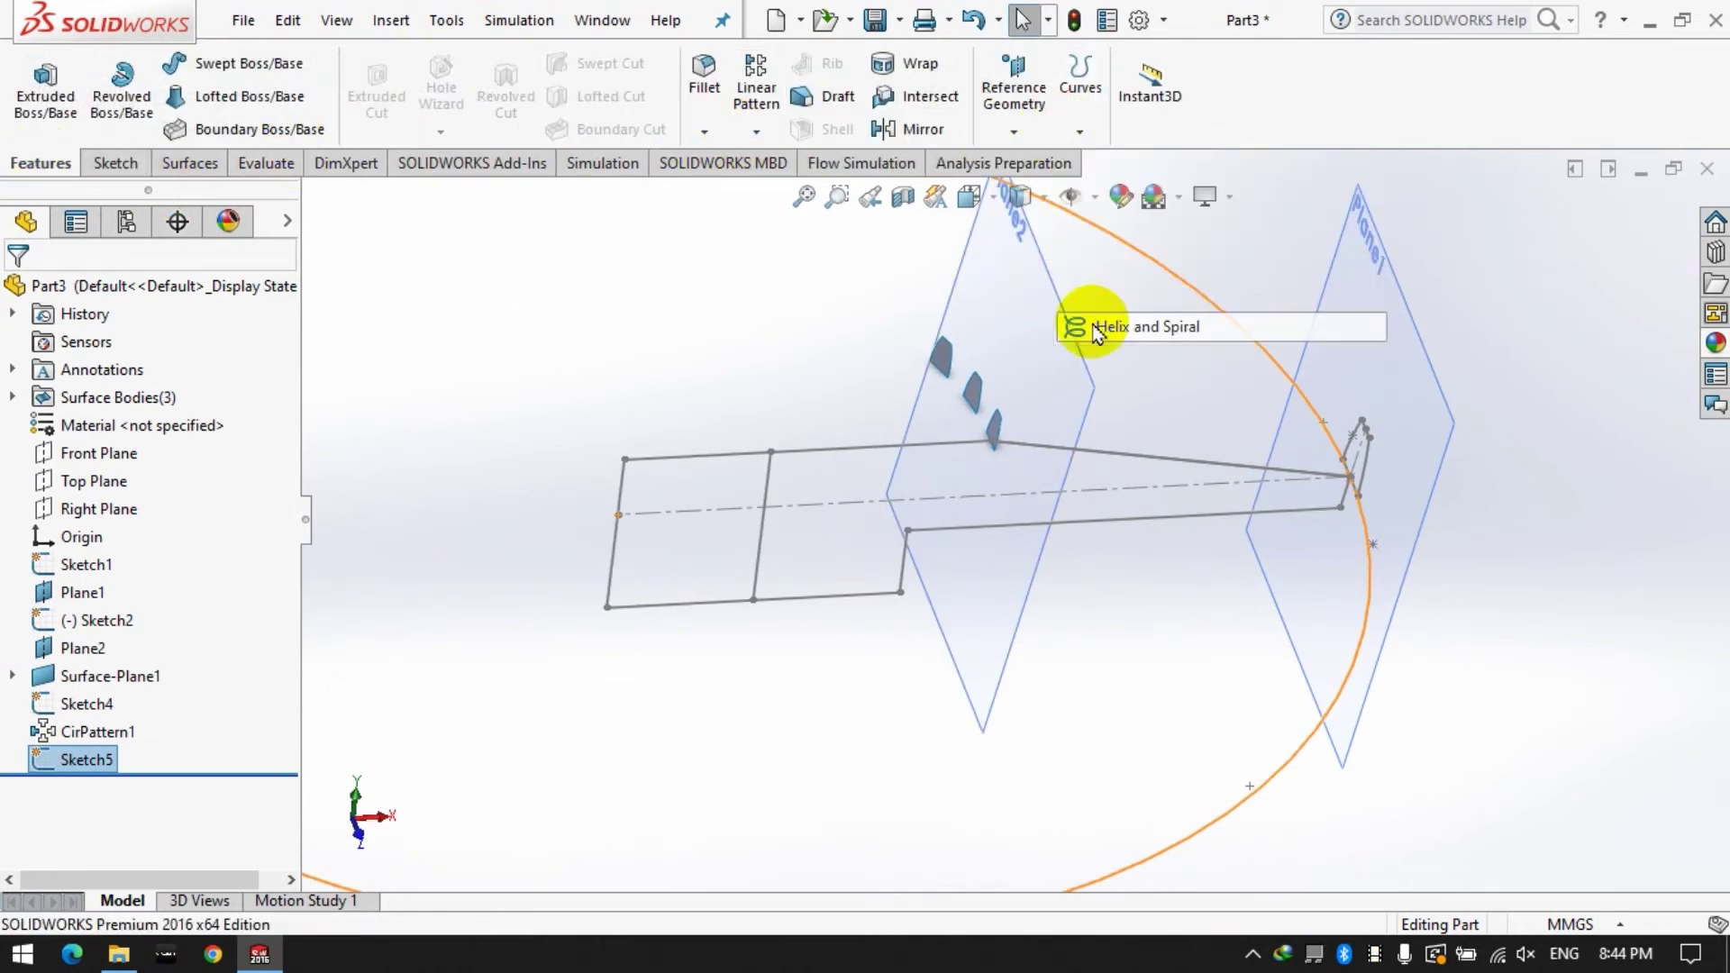
scroll(1221, 584, up, 5)
scroll(1027, 400, down, 2)
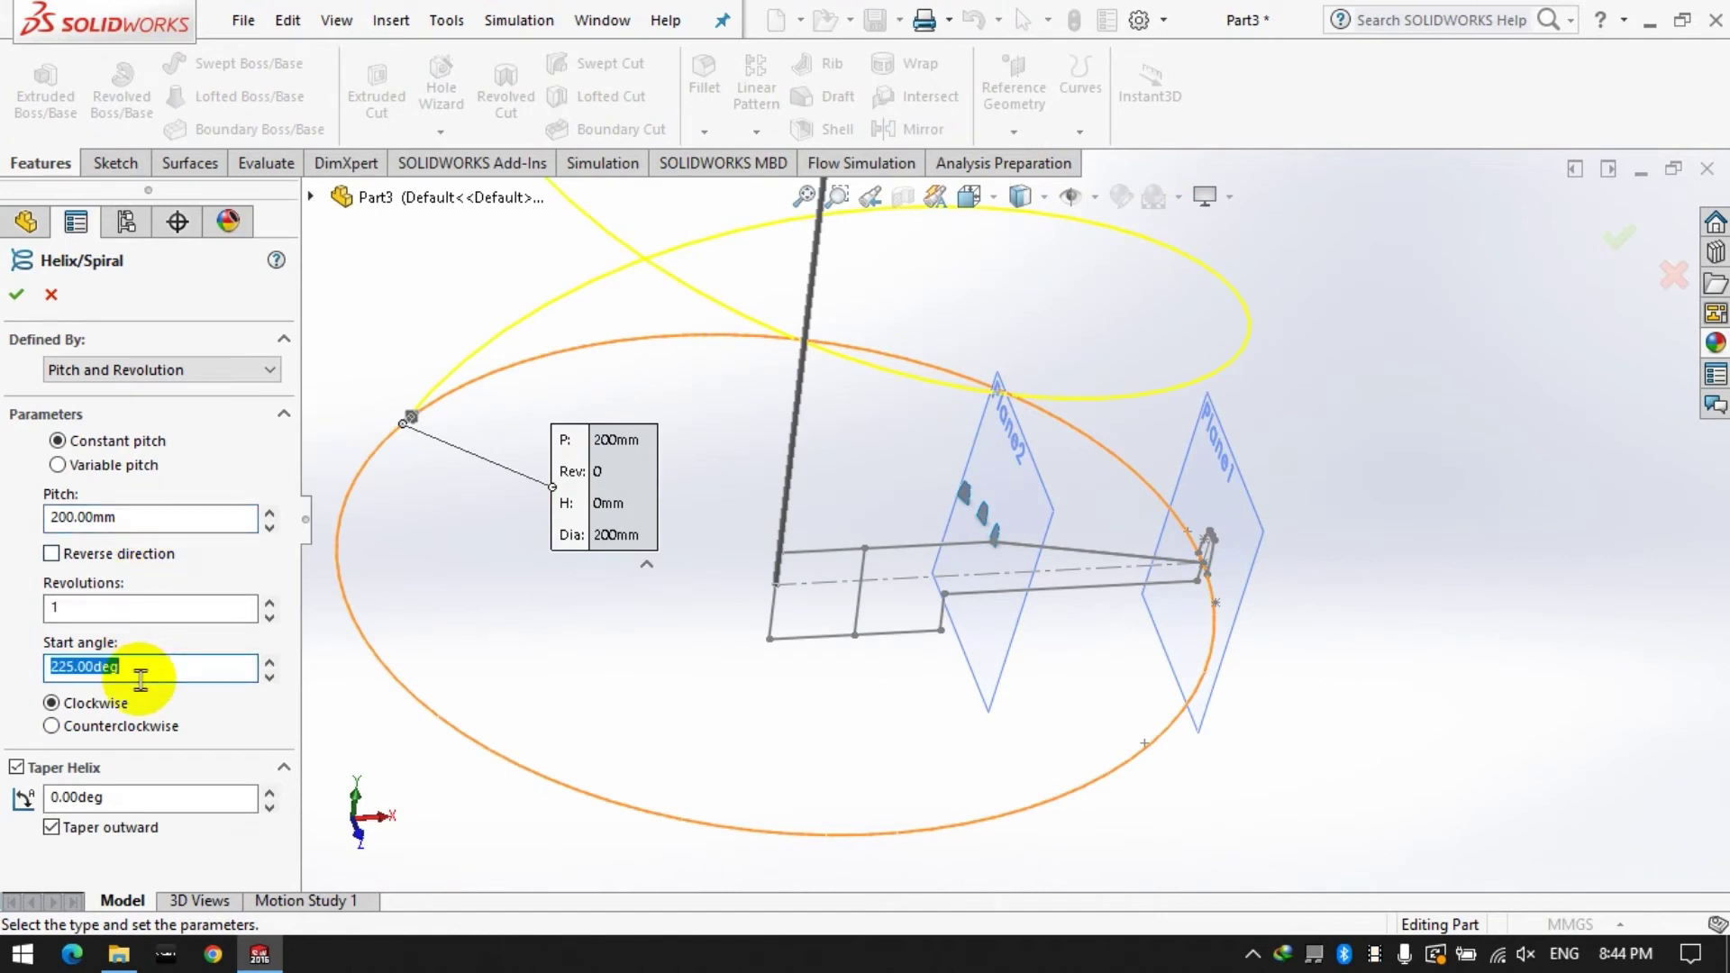
text(0)
key(Return)
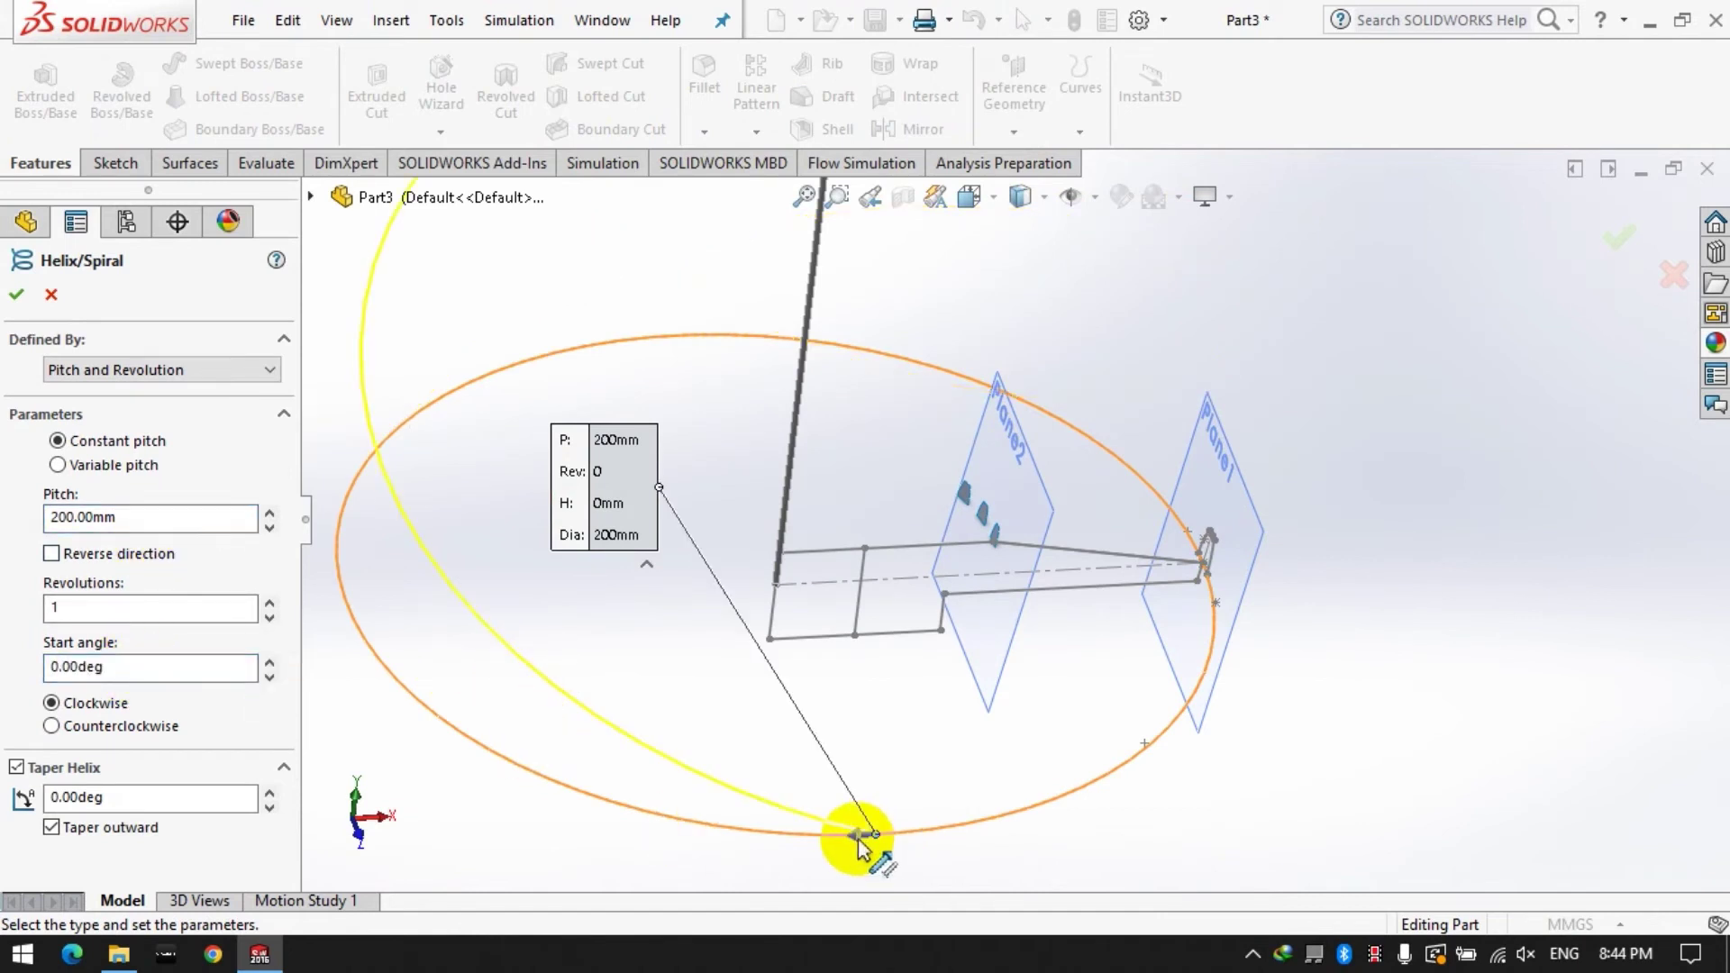
Set the helix's start angle to 90° and its direction to counterclockwise.
drag(117, 668, 4, 642)
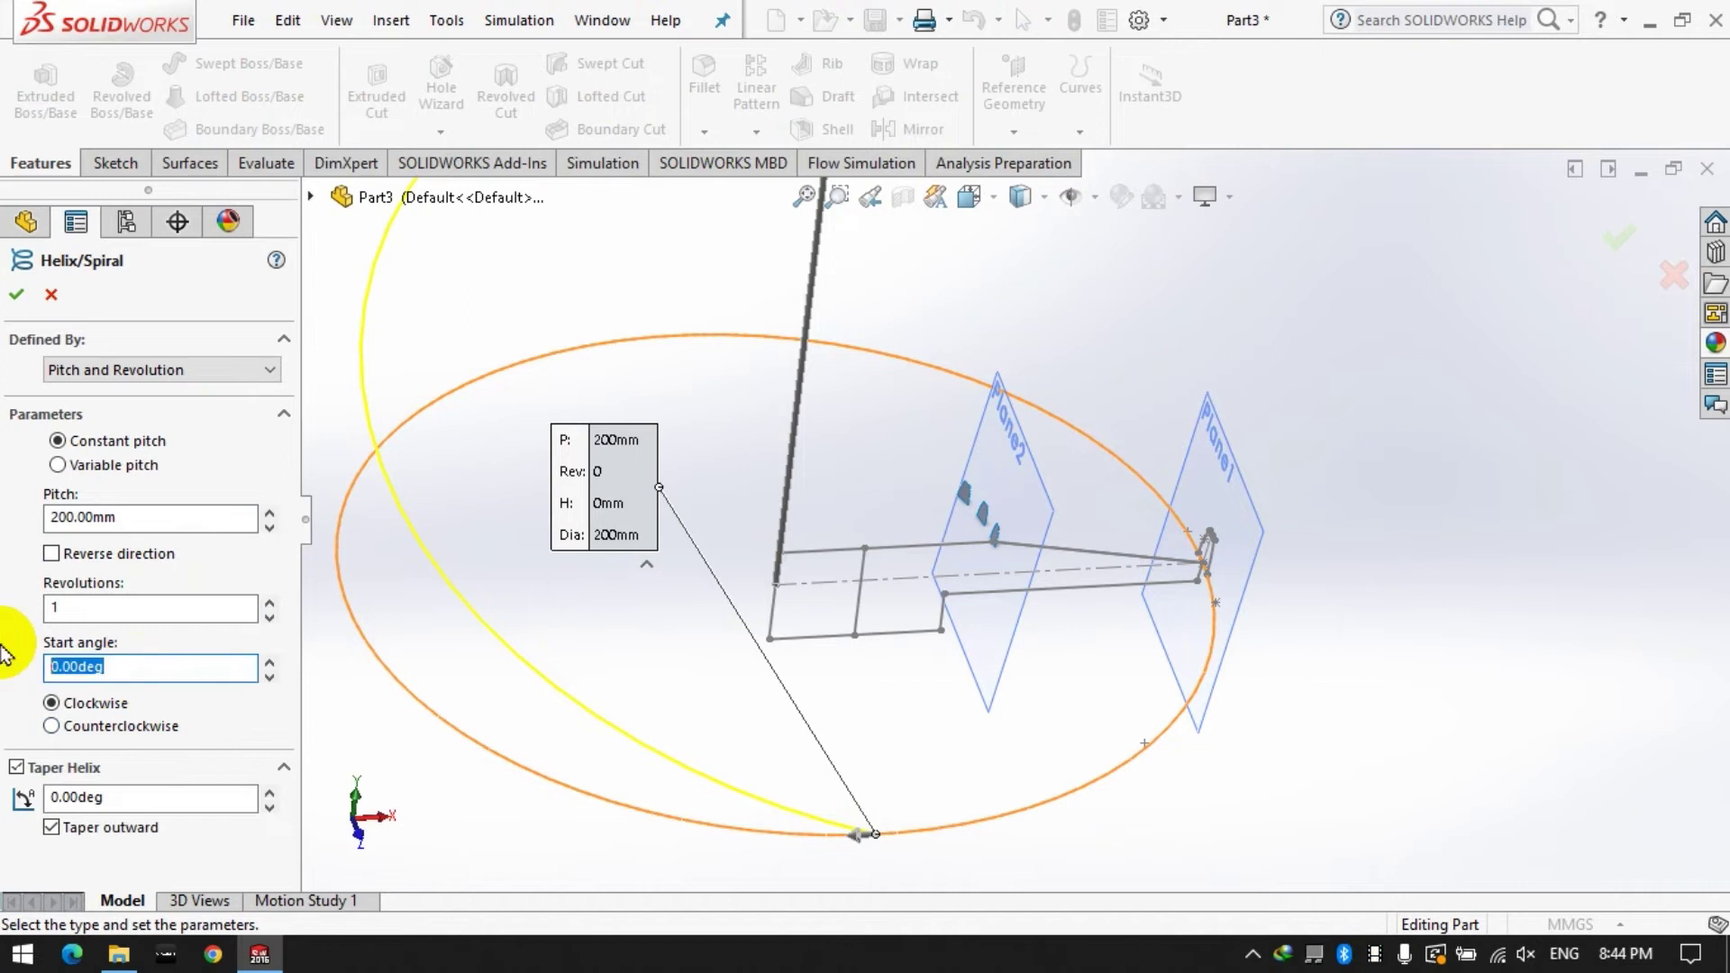
key(Return)
scroll(1175, 532, down, 6)
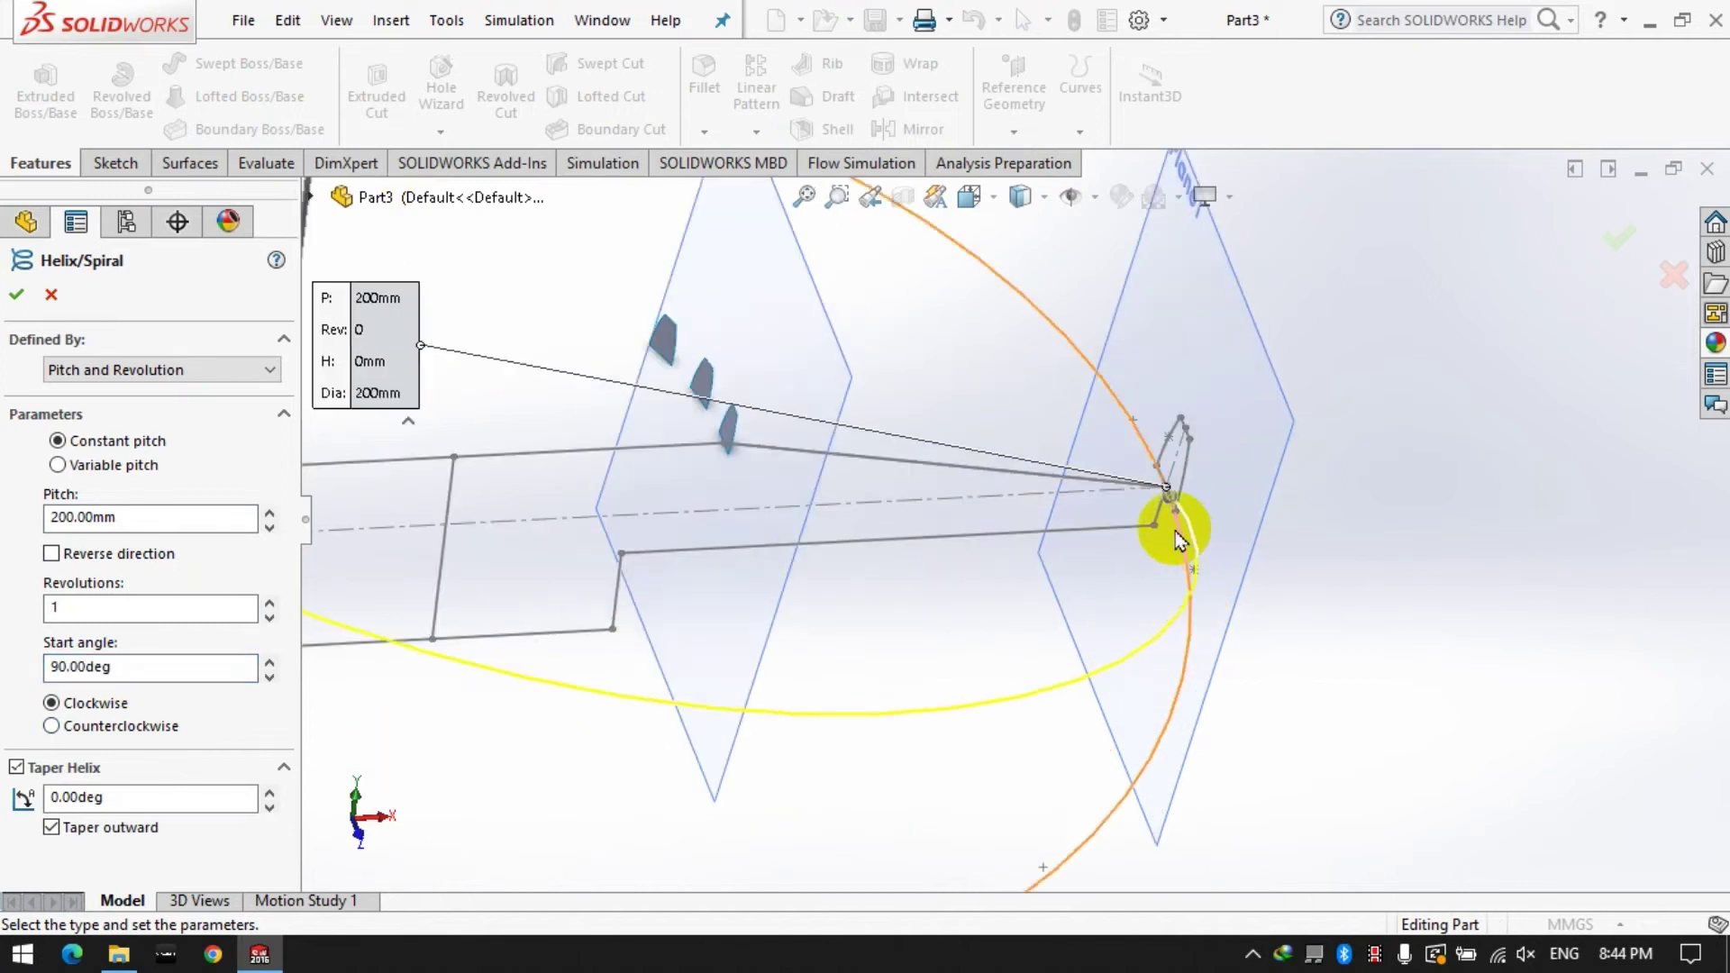
scroll(1231, 529, up, 6)
middle_drag(1266, 590, 1186, 587)
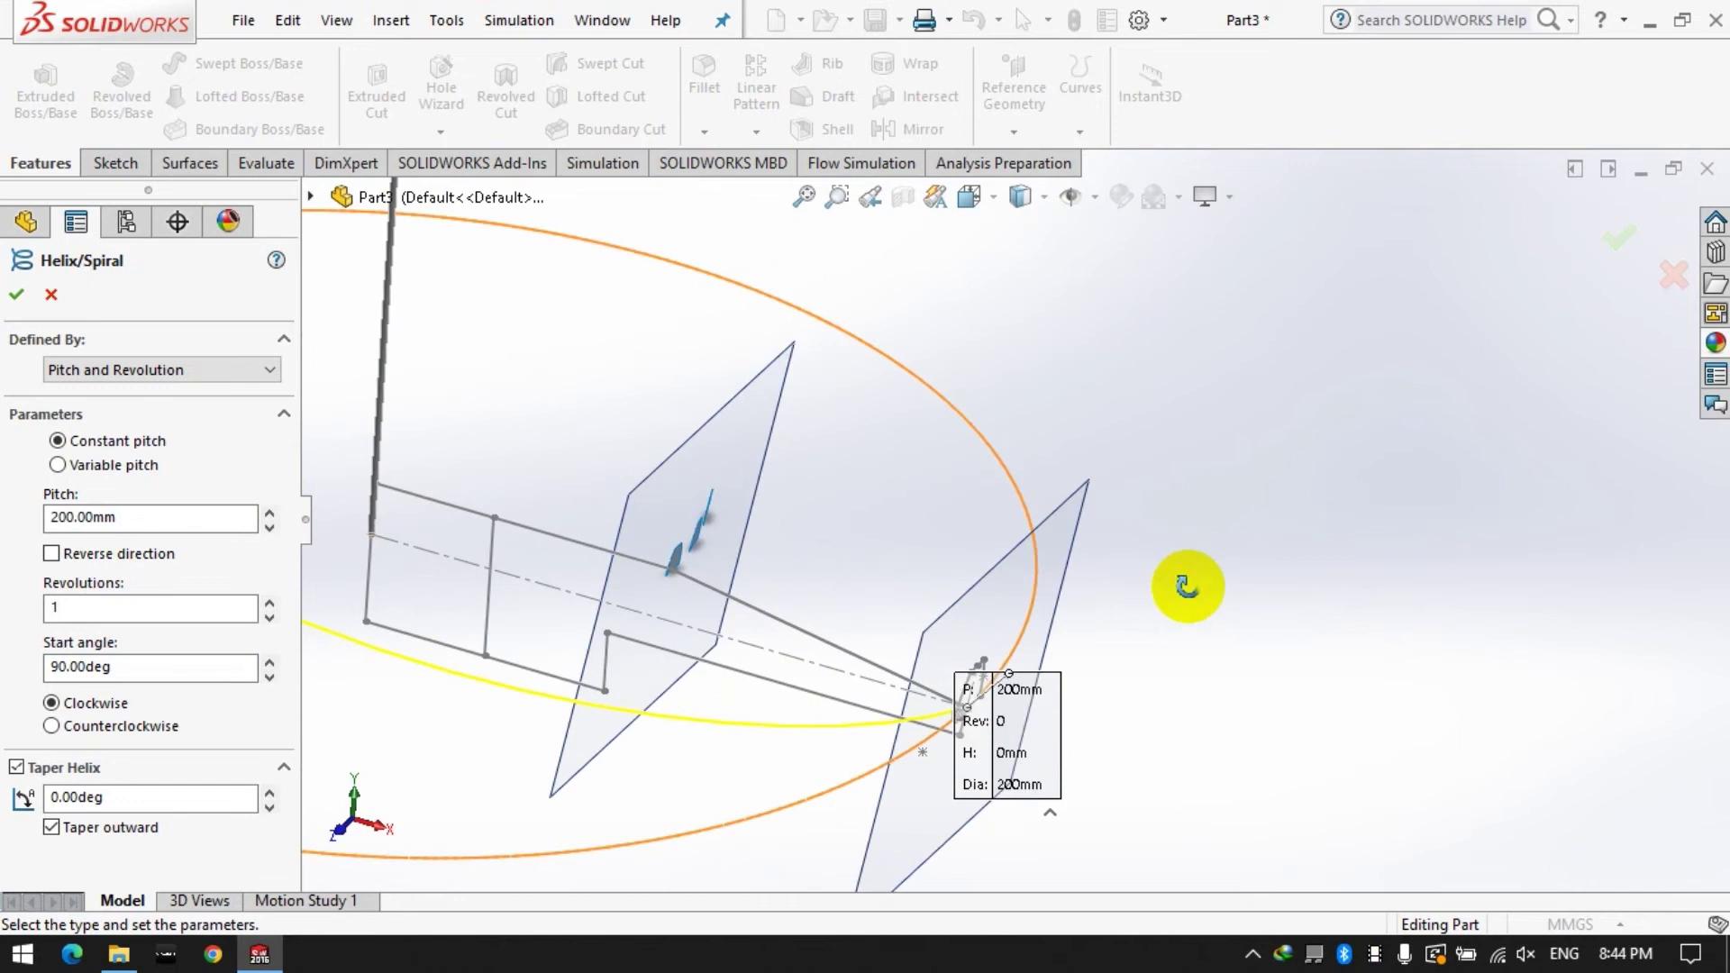
click(51, 726)
Try defining the helix by height and revolution, and return it to pitch and revolution.
drag(143, 517, 27, 523)
click(97, 397)
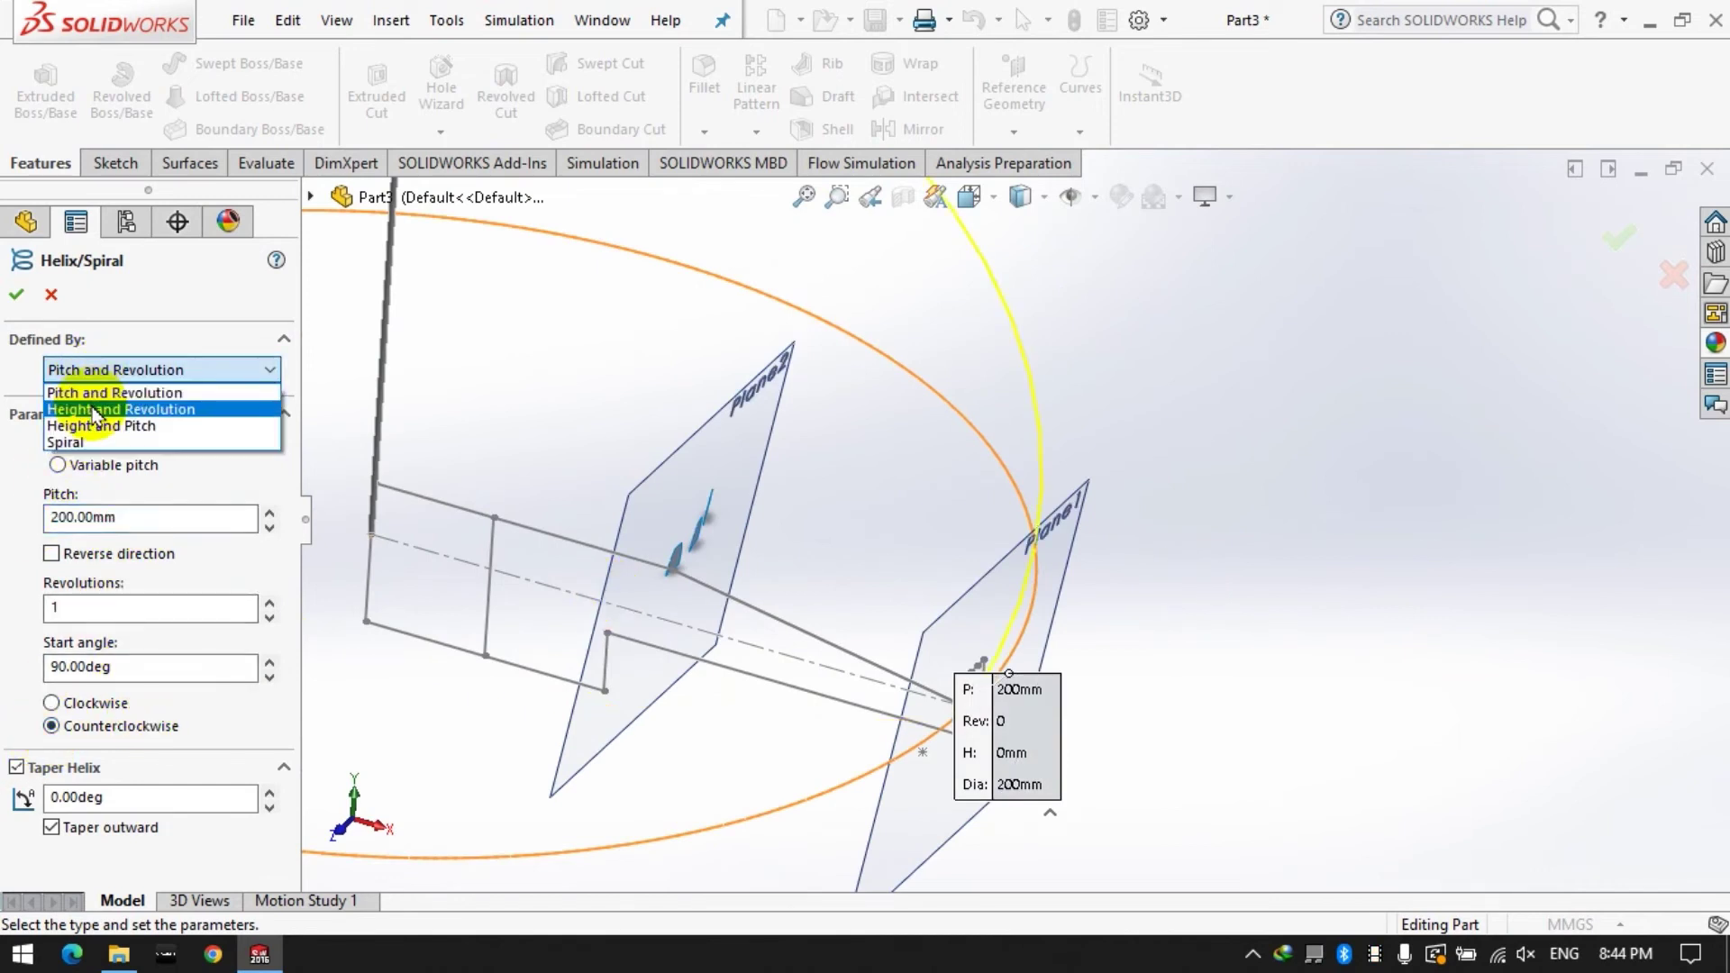
click(96, 402)
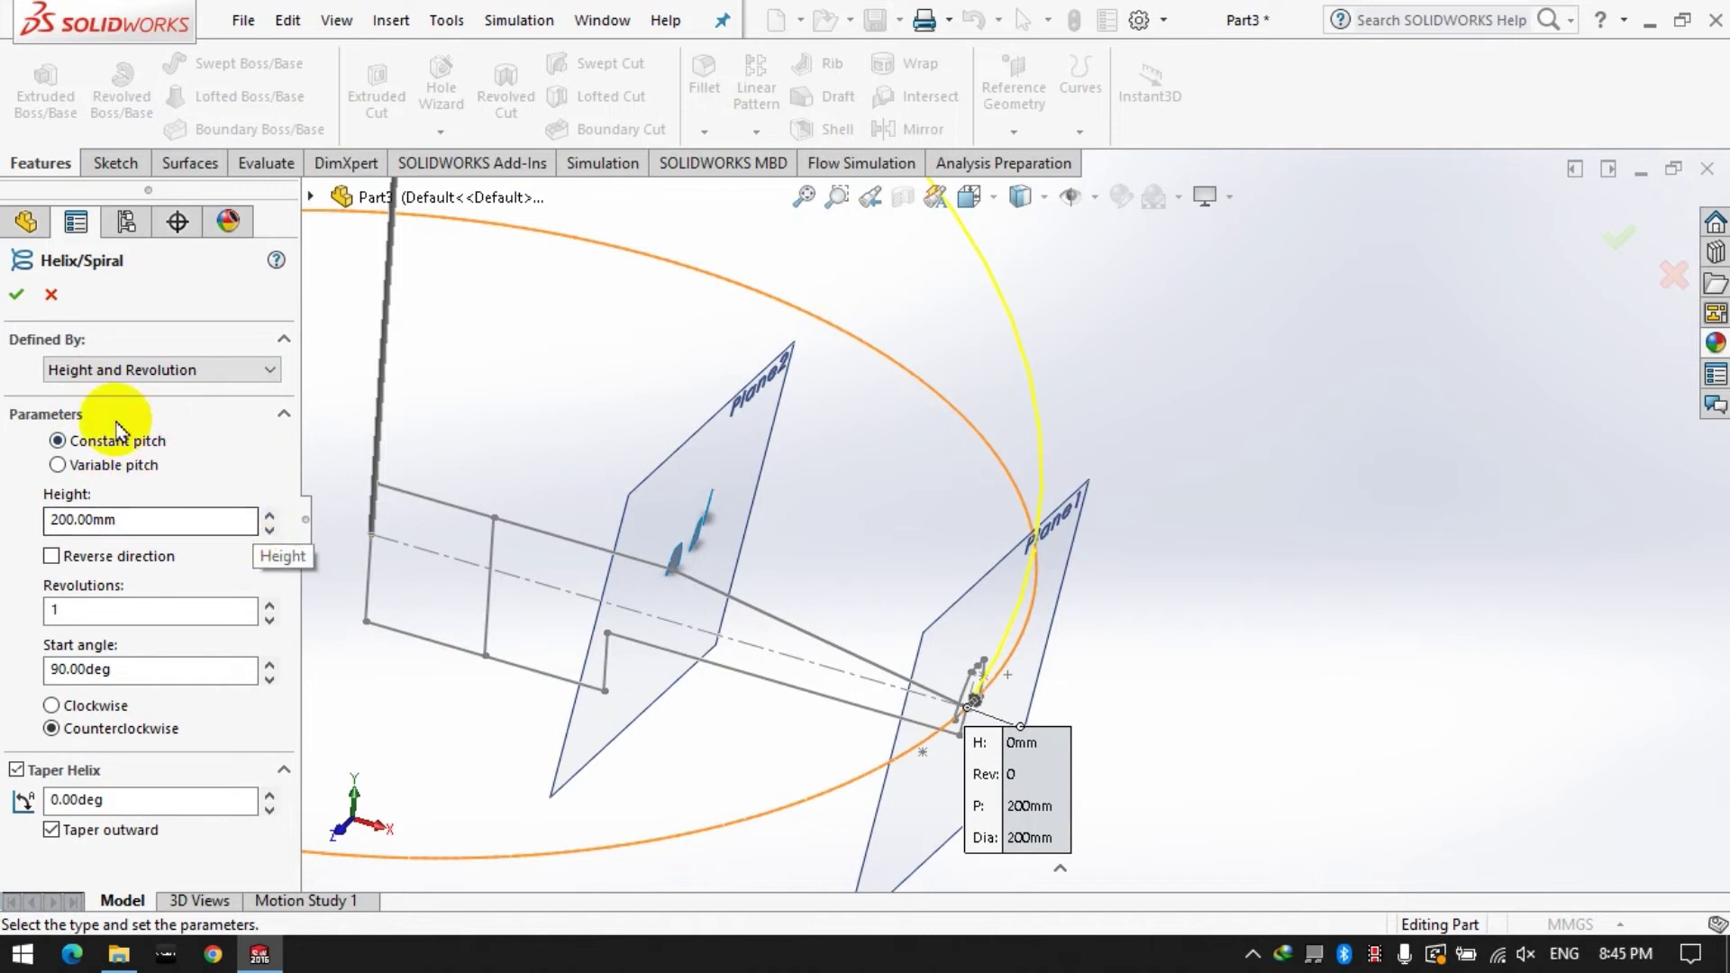
click(116, 369)
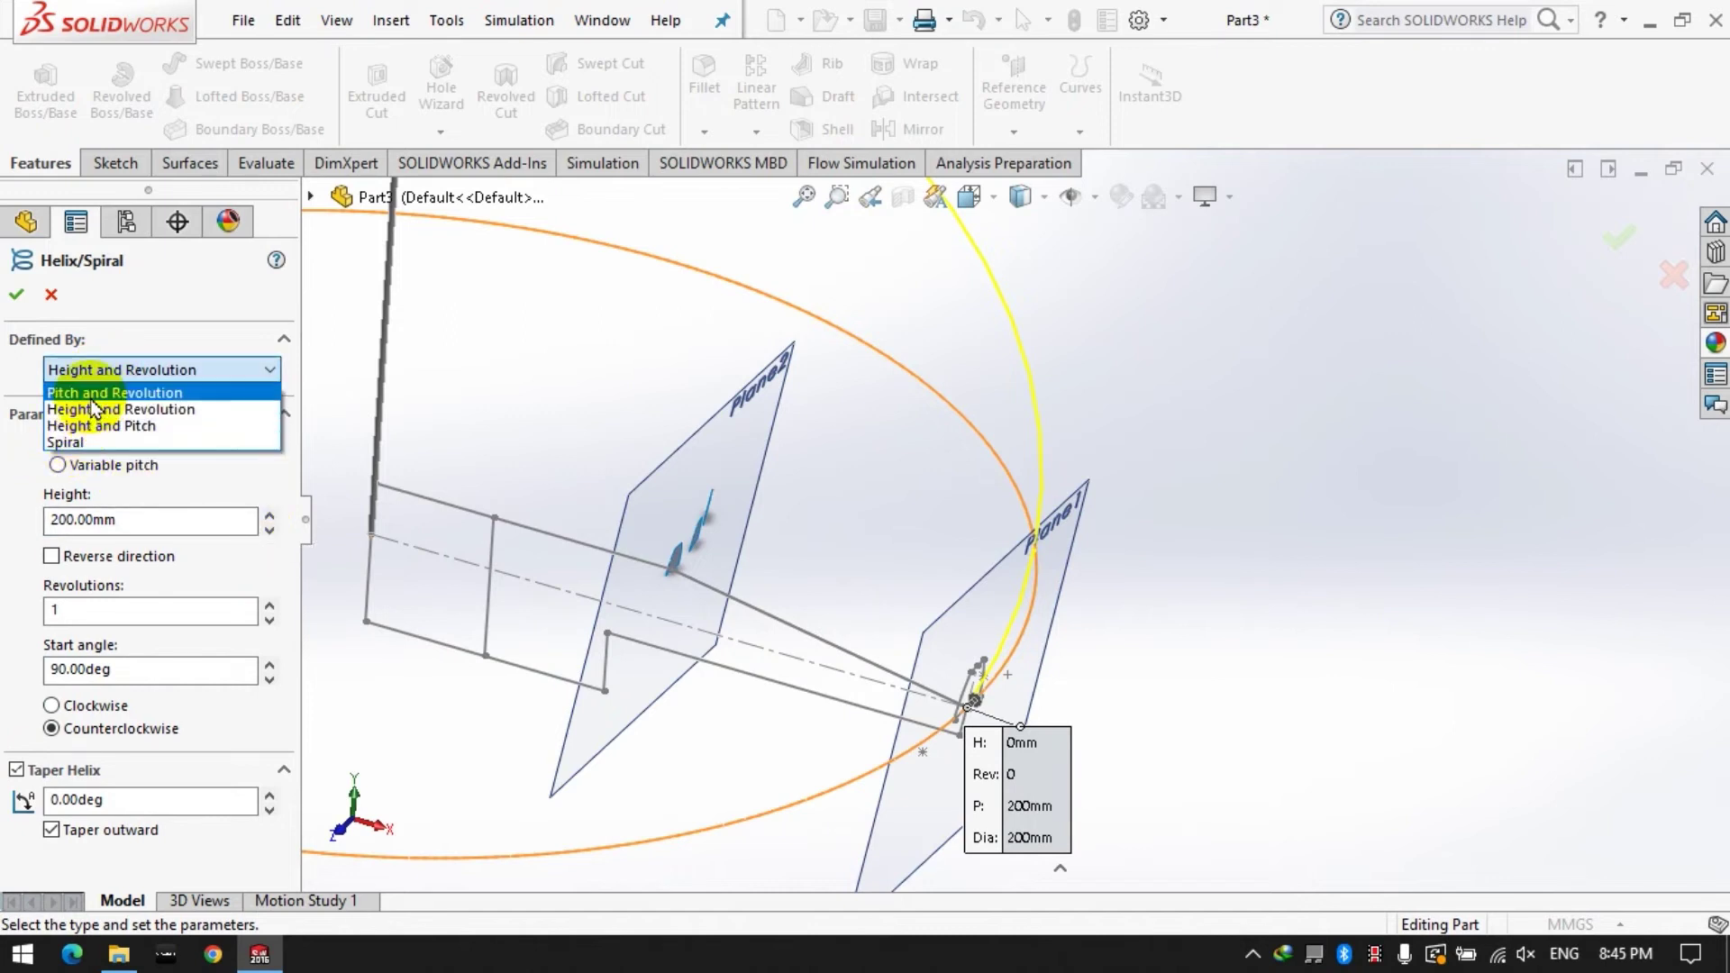
click(99, 393)
Set the helix to 0.25 revolutions with a 30 mm pitch.
click(270, 618)
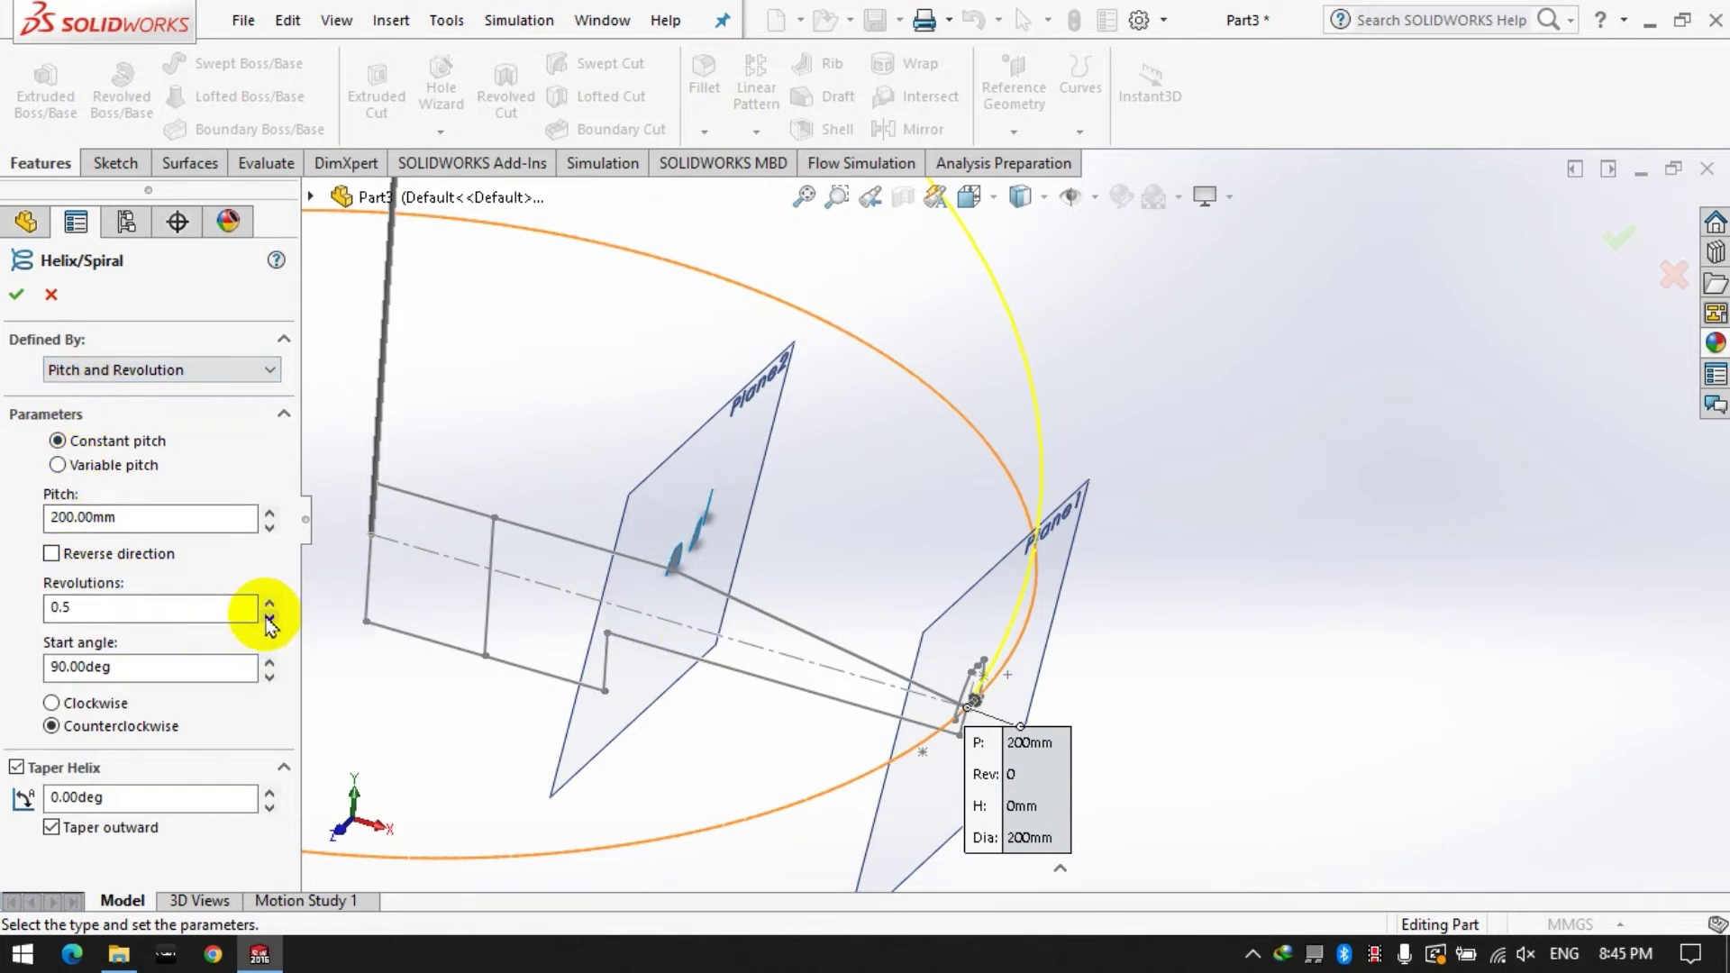
middle_drag(649, 594, 1110, 400)
click(1080, 356)
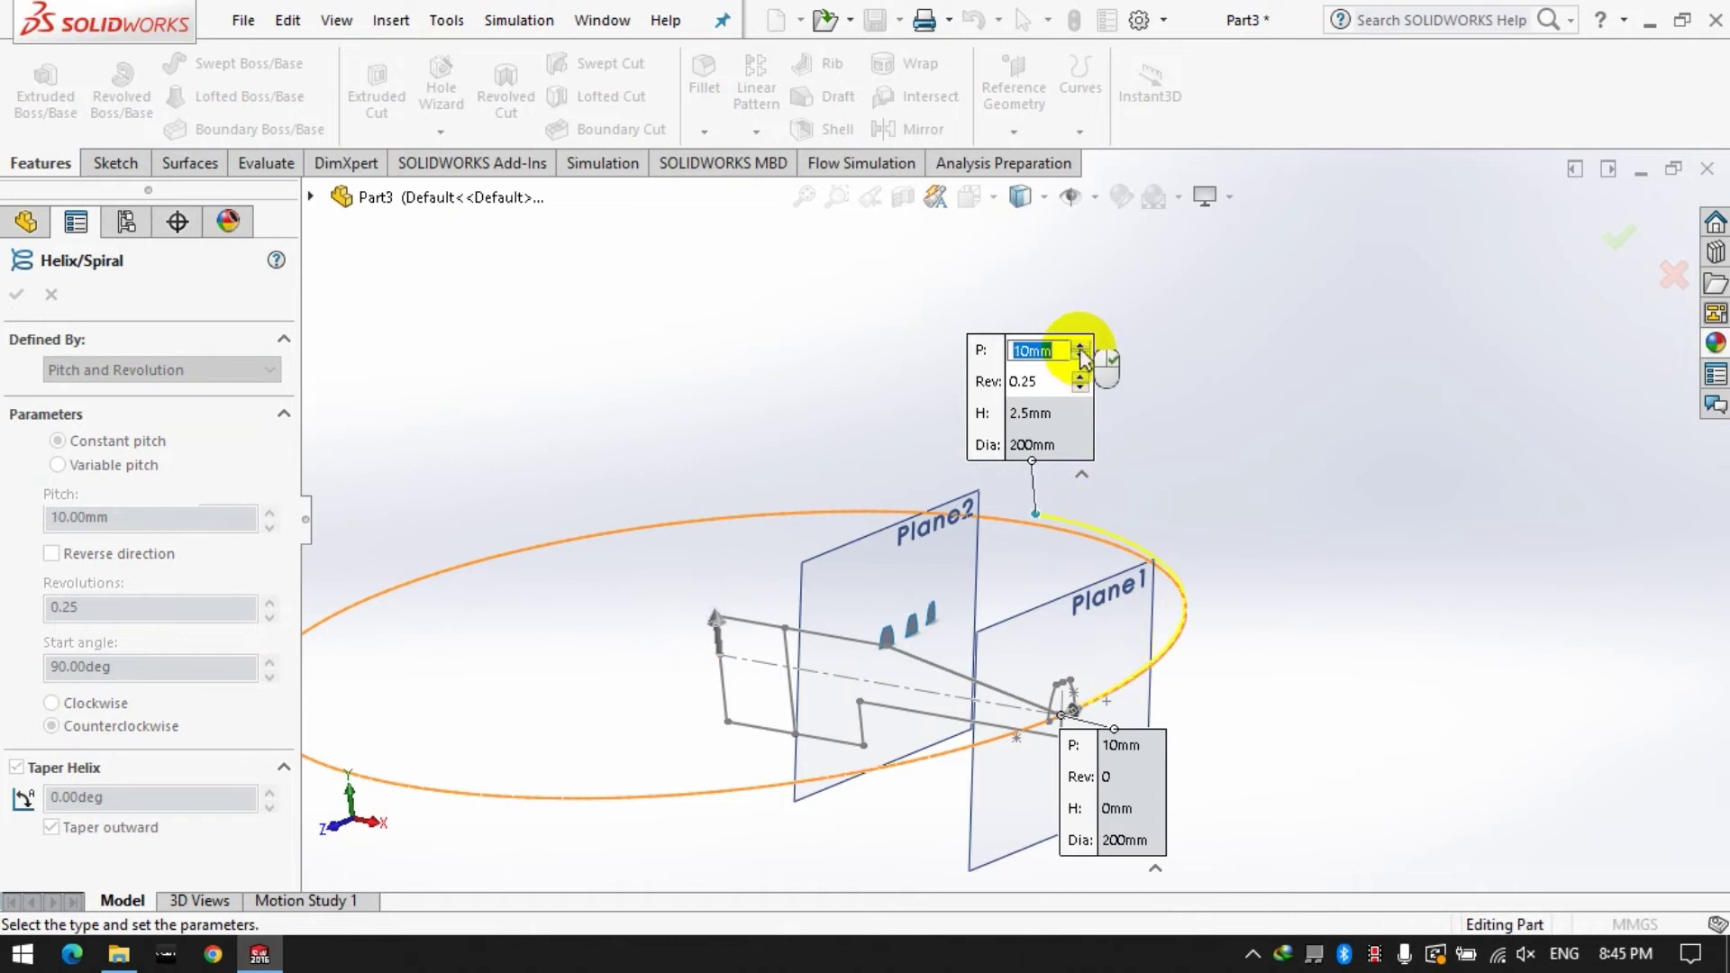
click(907, 401)
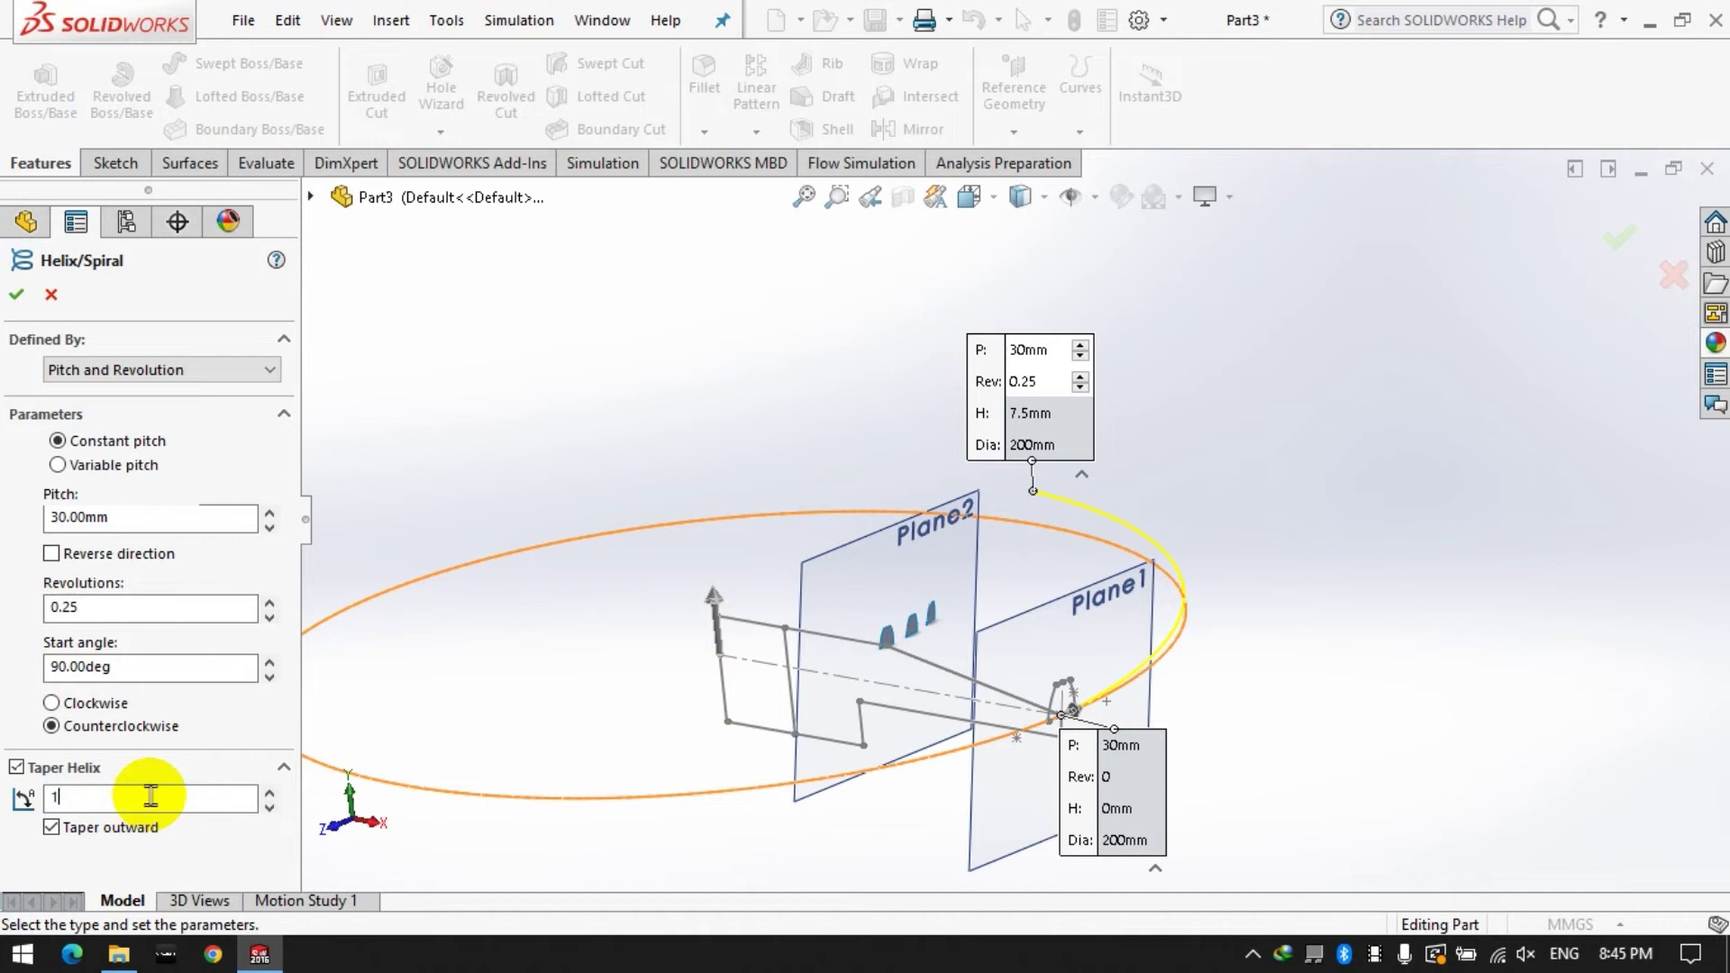
Turn off the helix's outward taper and set the taper angle to 80°.
key(Return)
middle_drag(978, 549, 1055, 577)
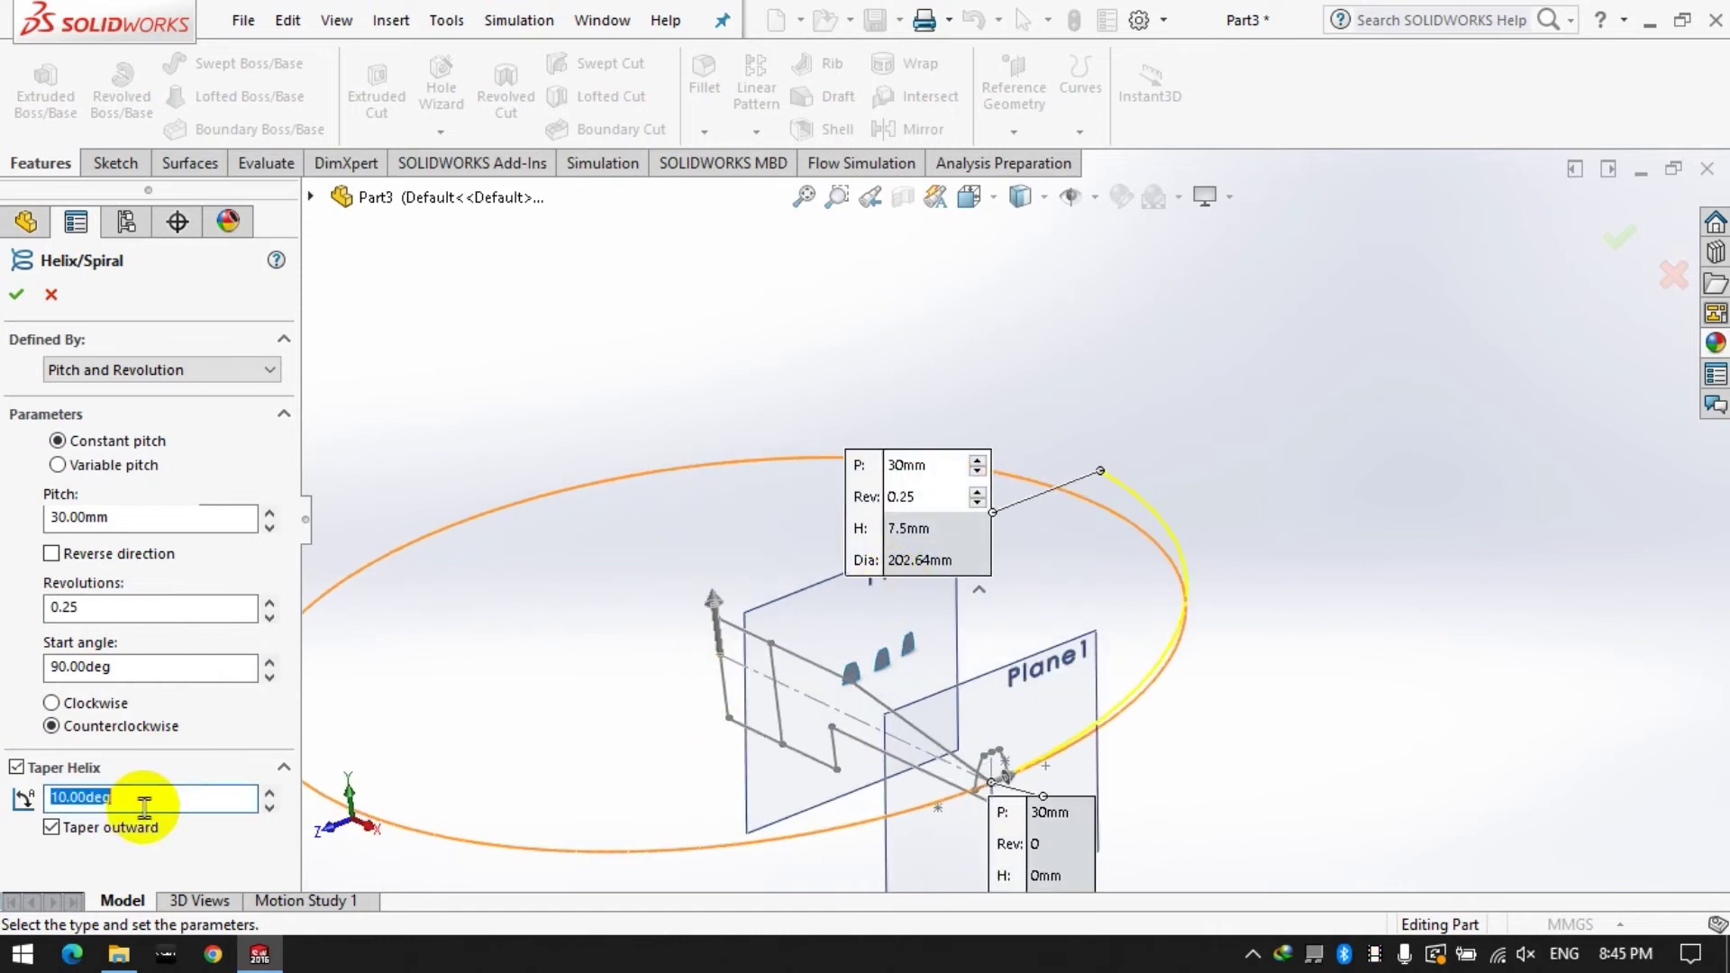
click(53, 827)
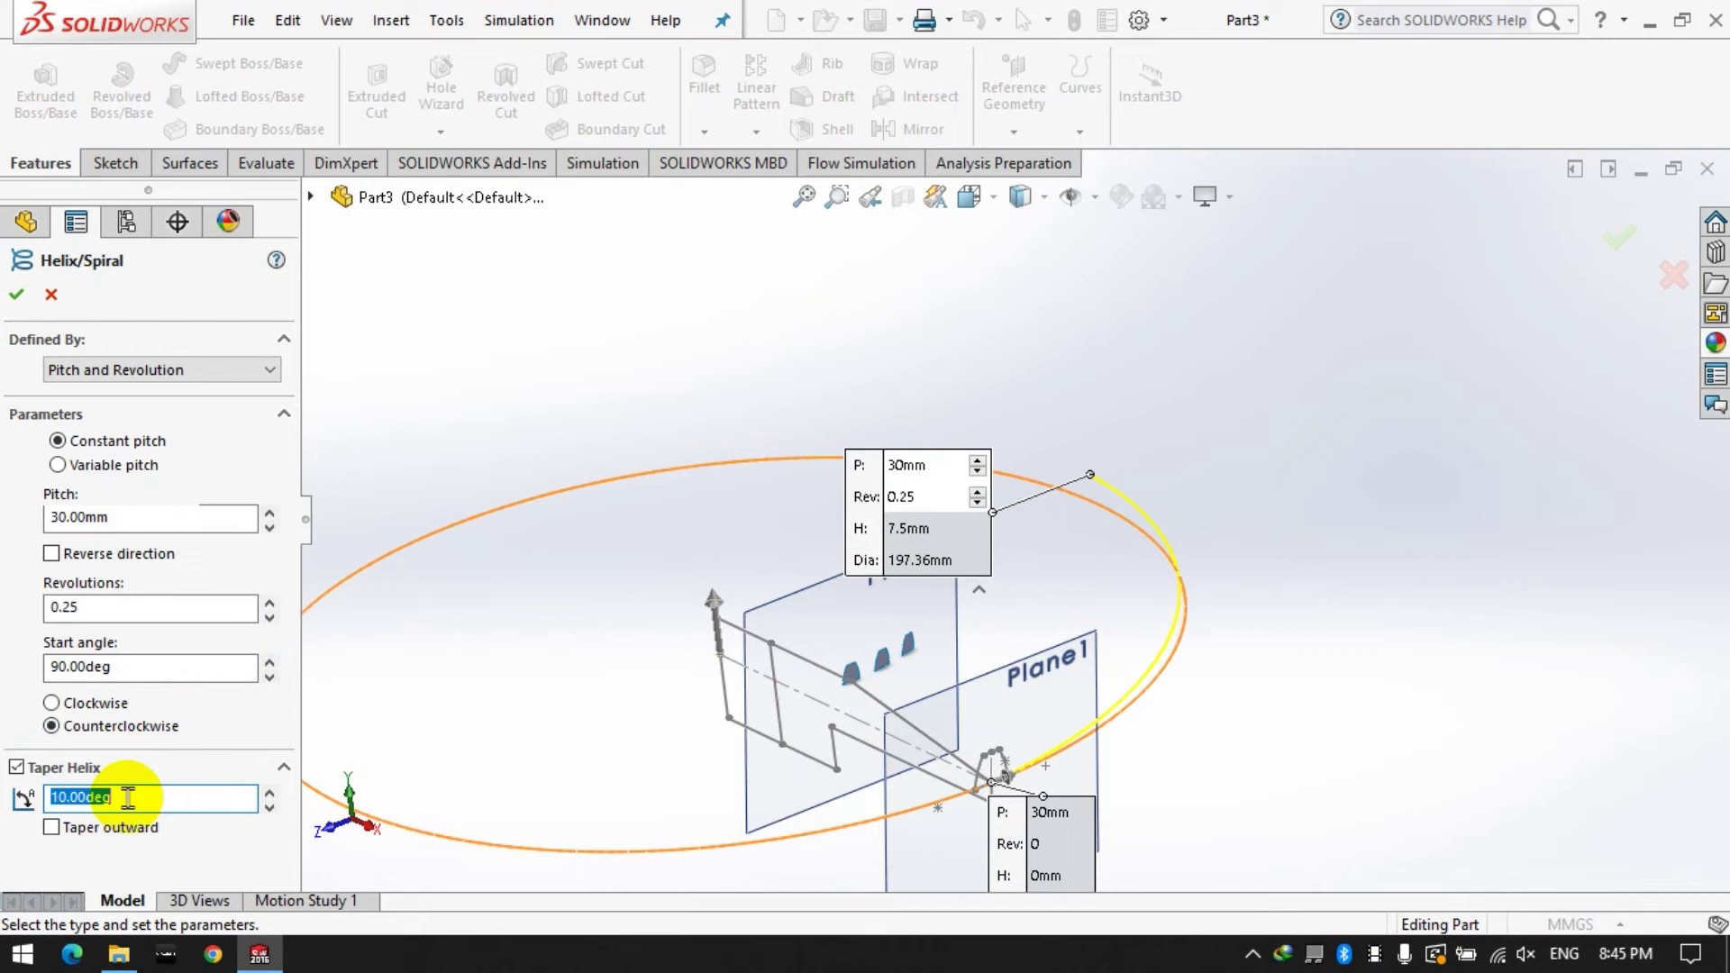
text(80)
middle_drag(725, 597, 1158, 689)
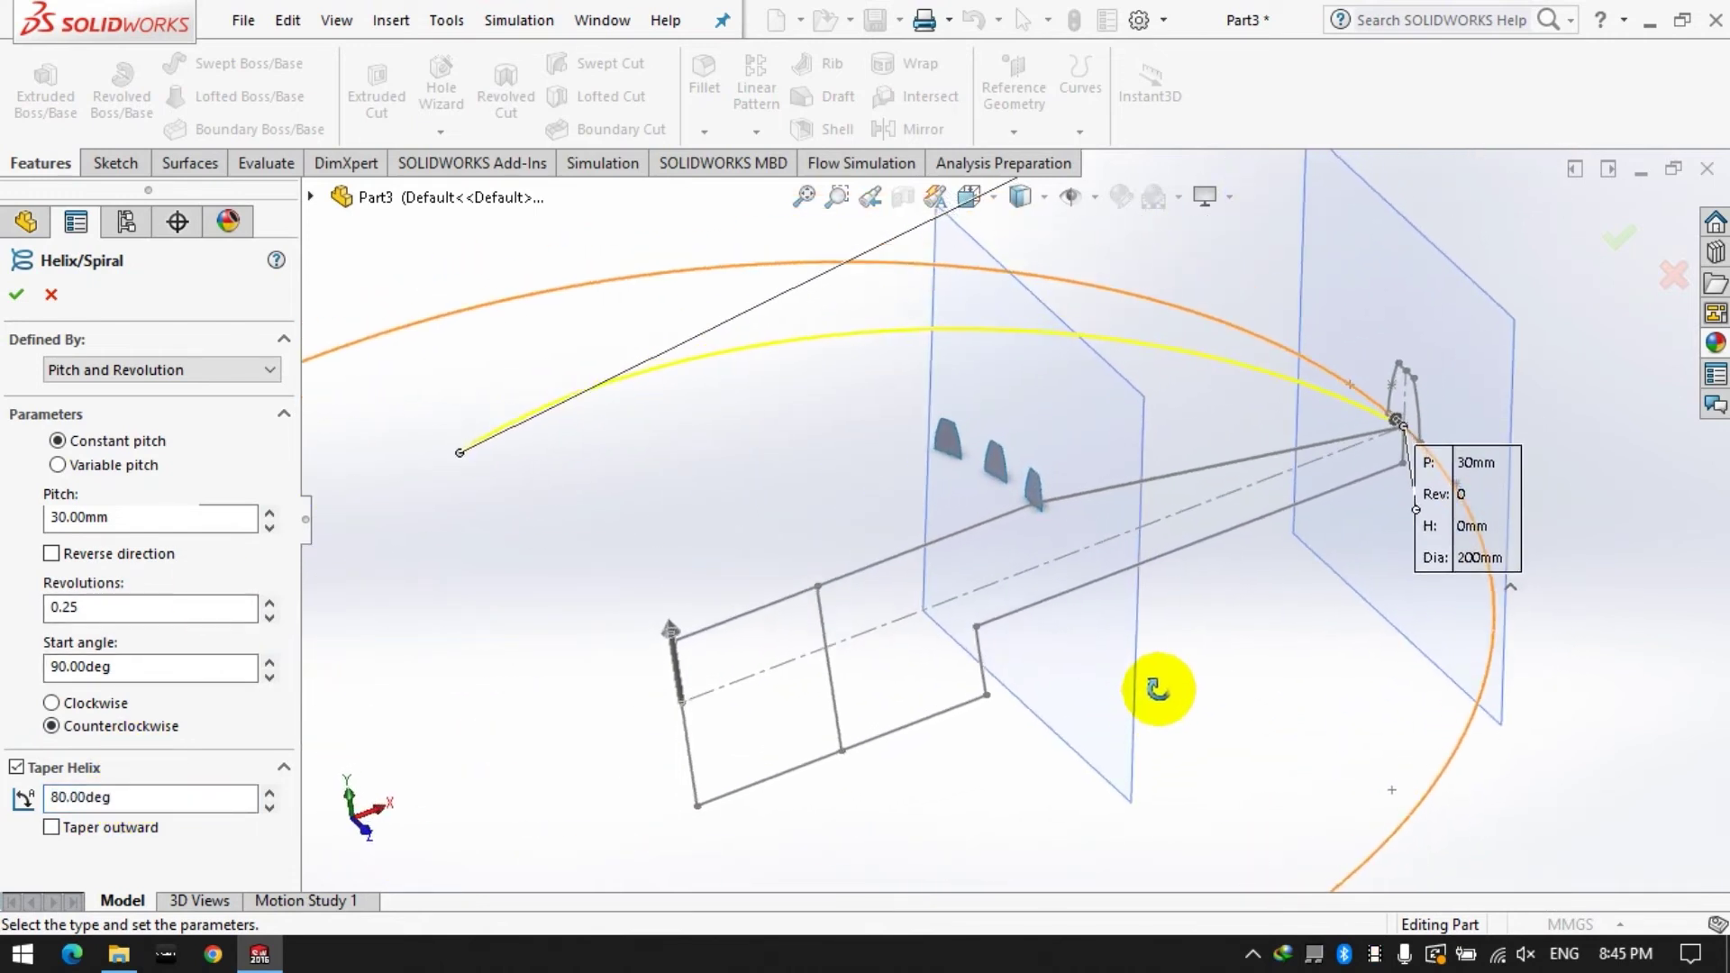
Reduce the helix to 0.1 revolutions and a 10 mm pitch.
double_click(105, 599)
text(0.1)
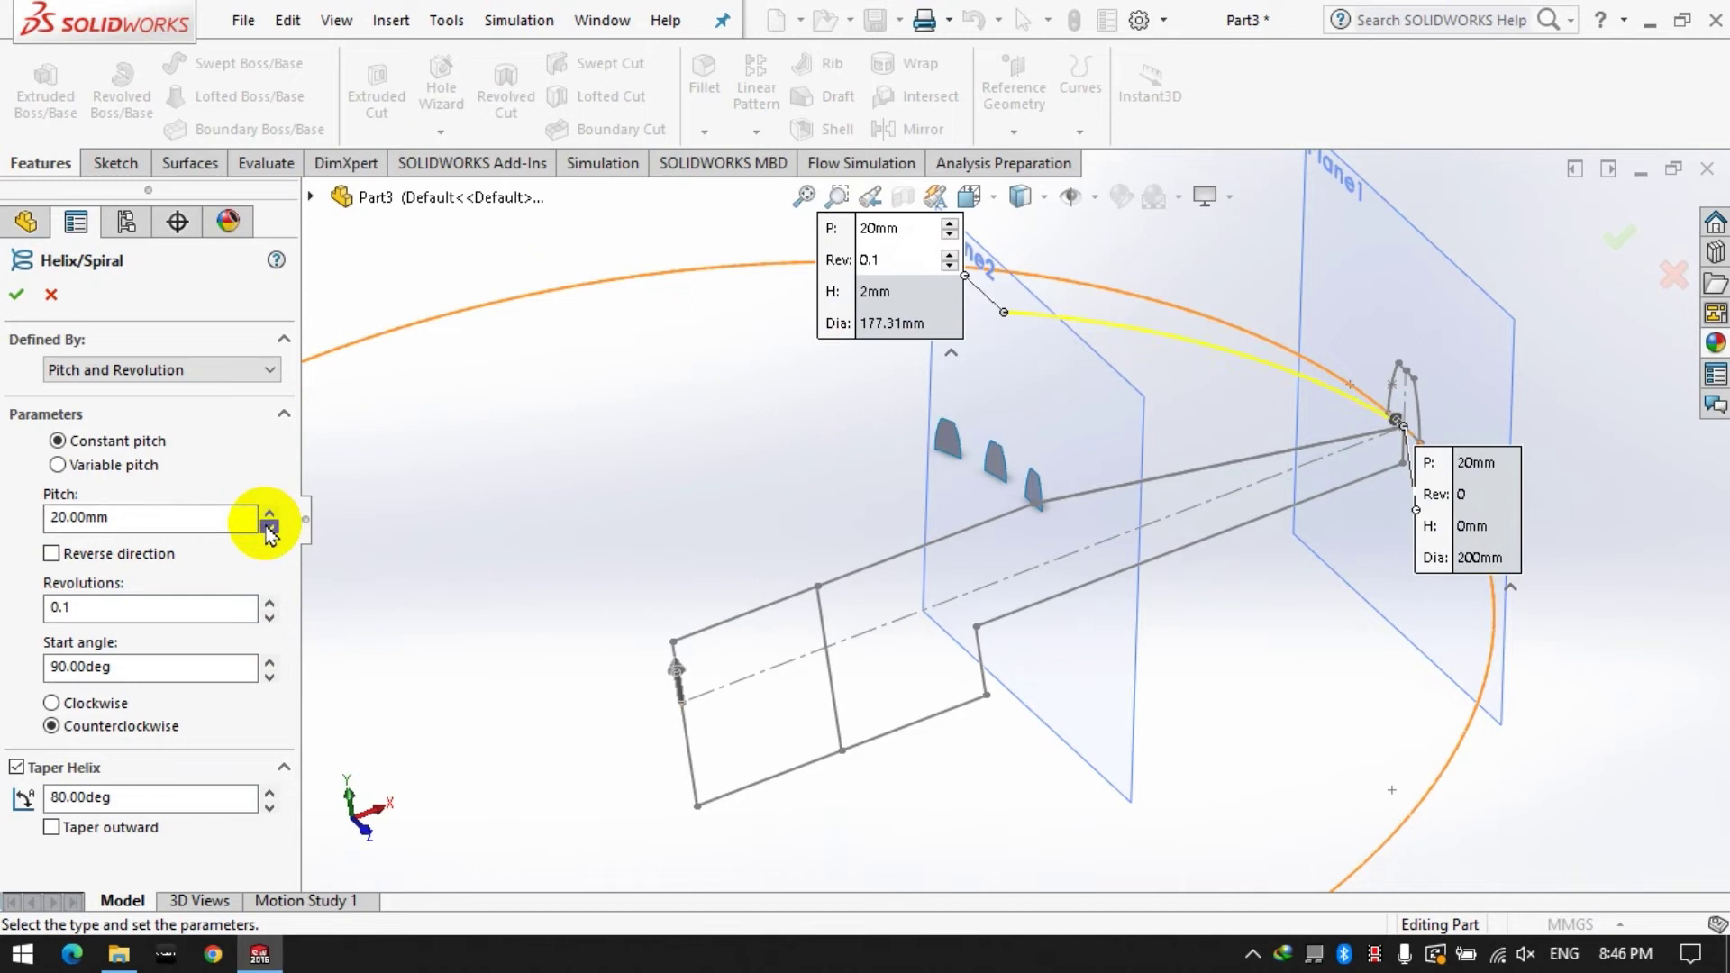
mouse_move(829, 505)
middle_down()
mouse_move(784, 460)
mouse_move(707, 553)
mouse_move(754, 471)
mouse_move(732, 507)
mouse_move(748, 491)
middle_up()
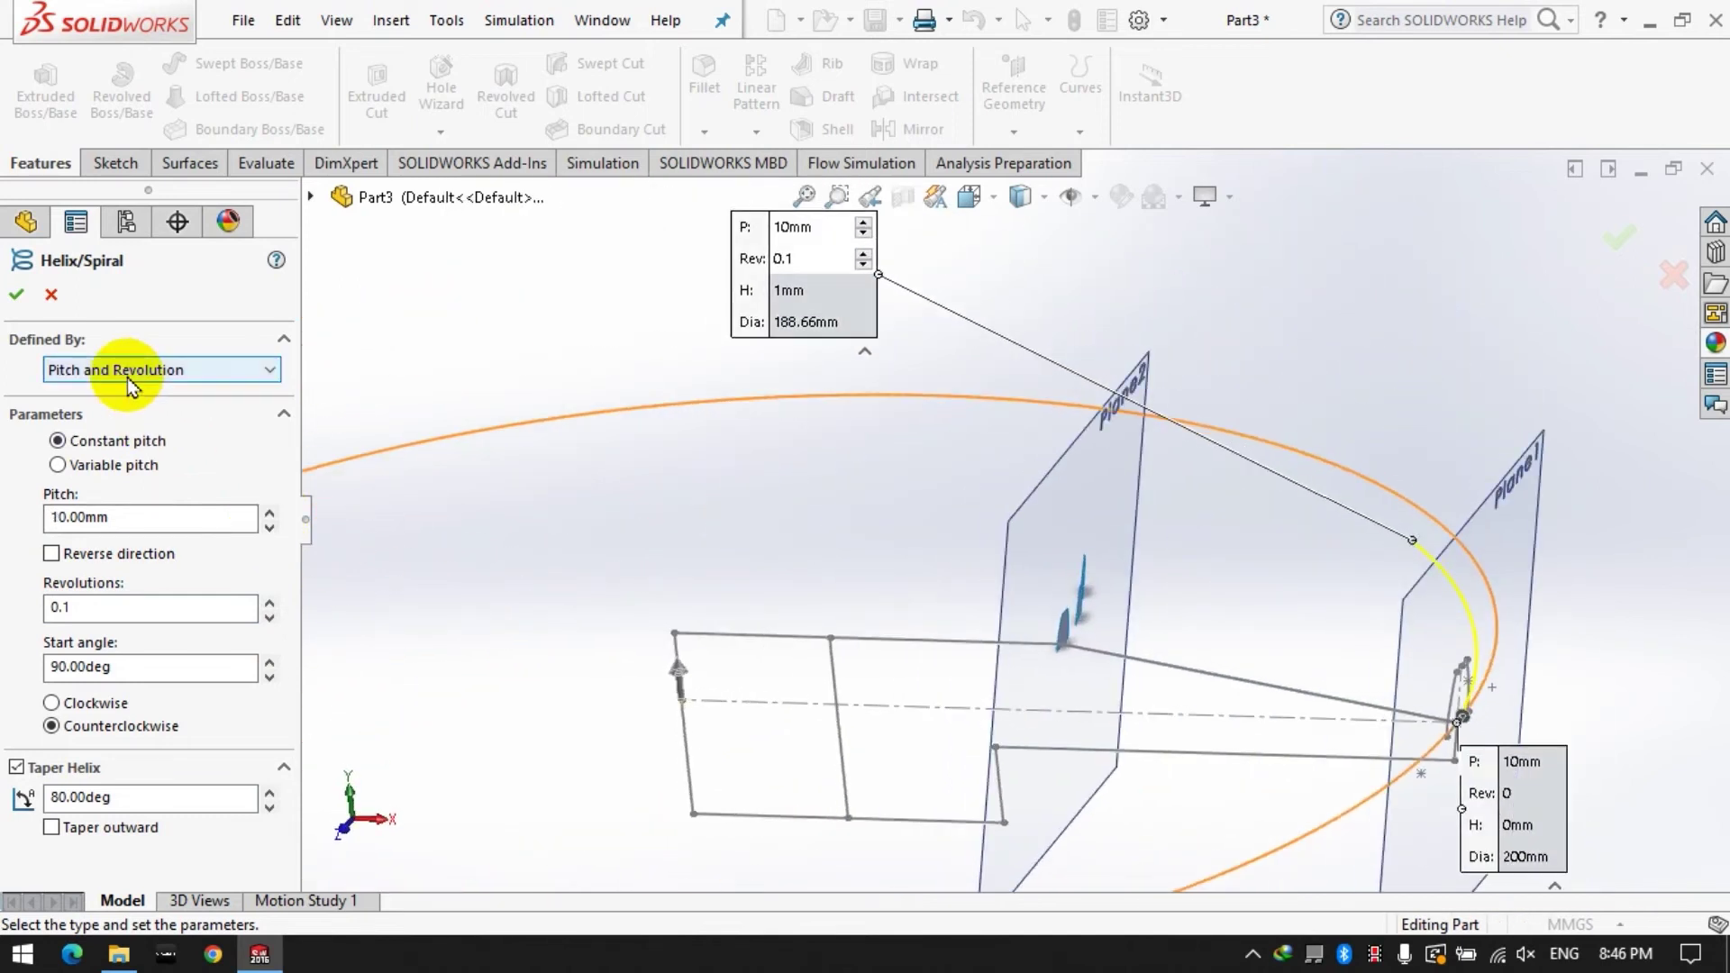
Define the helix by height and revolution, and create it.
click(127, 383)
click(131, 412)
click(127, 520)
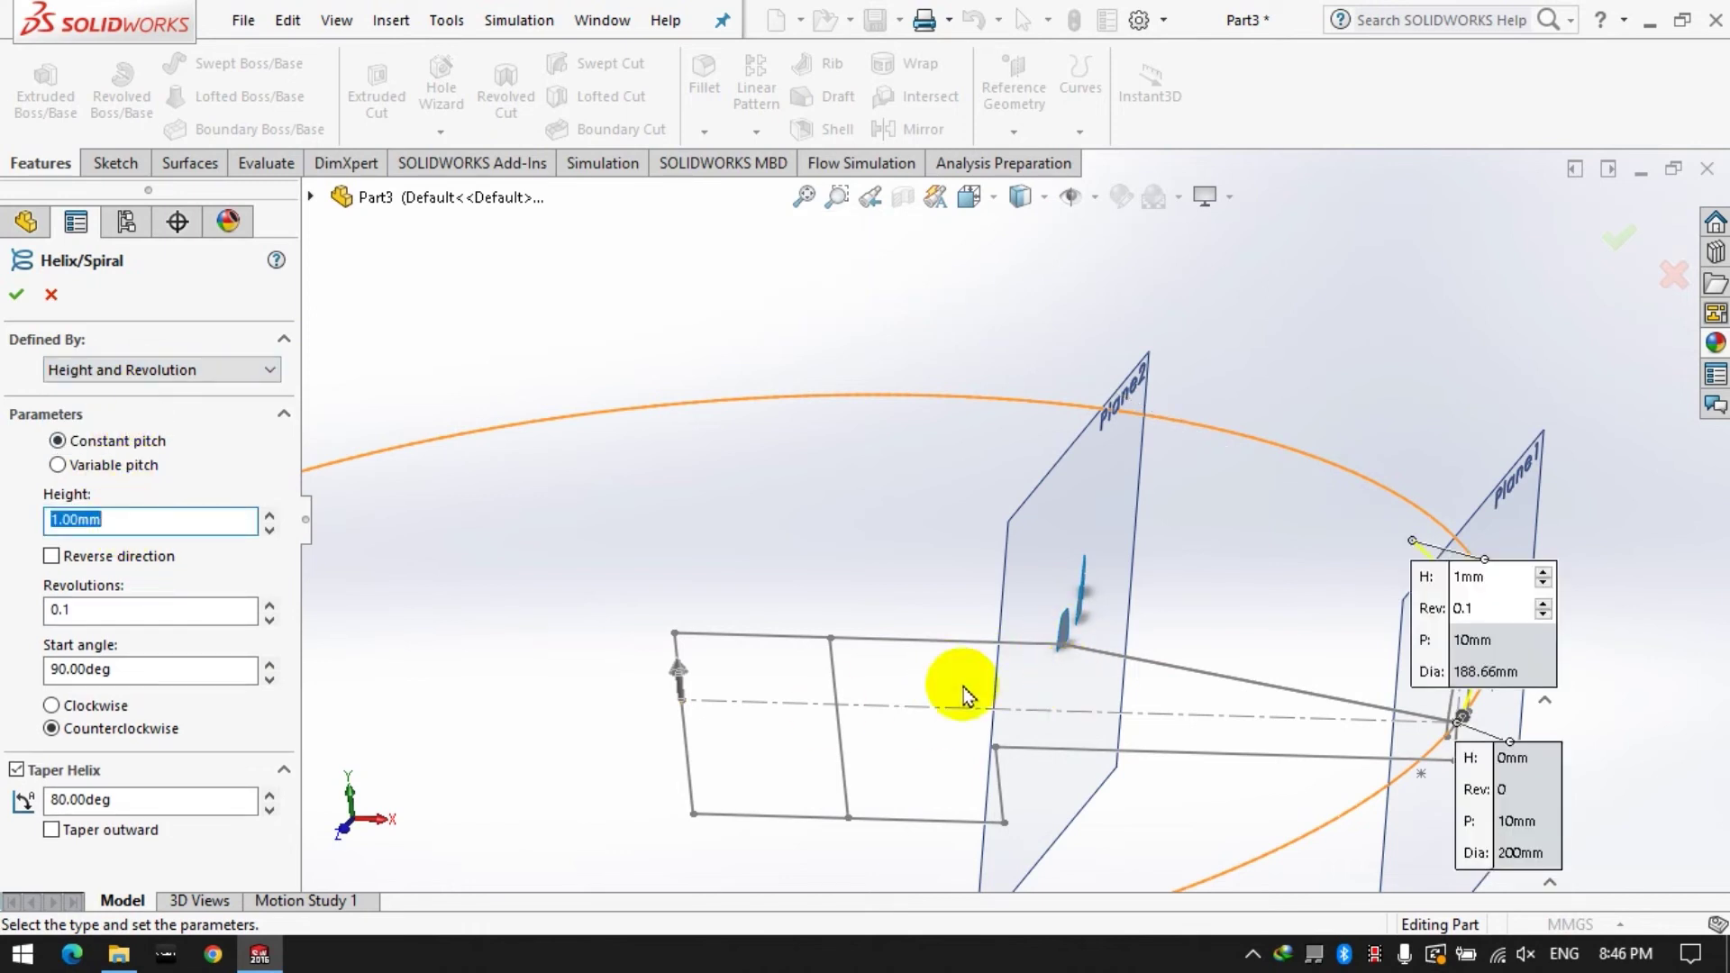
middle_drag(829, 647, 1225, 603)
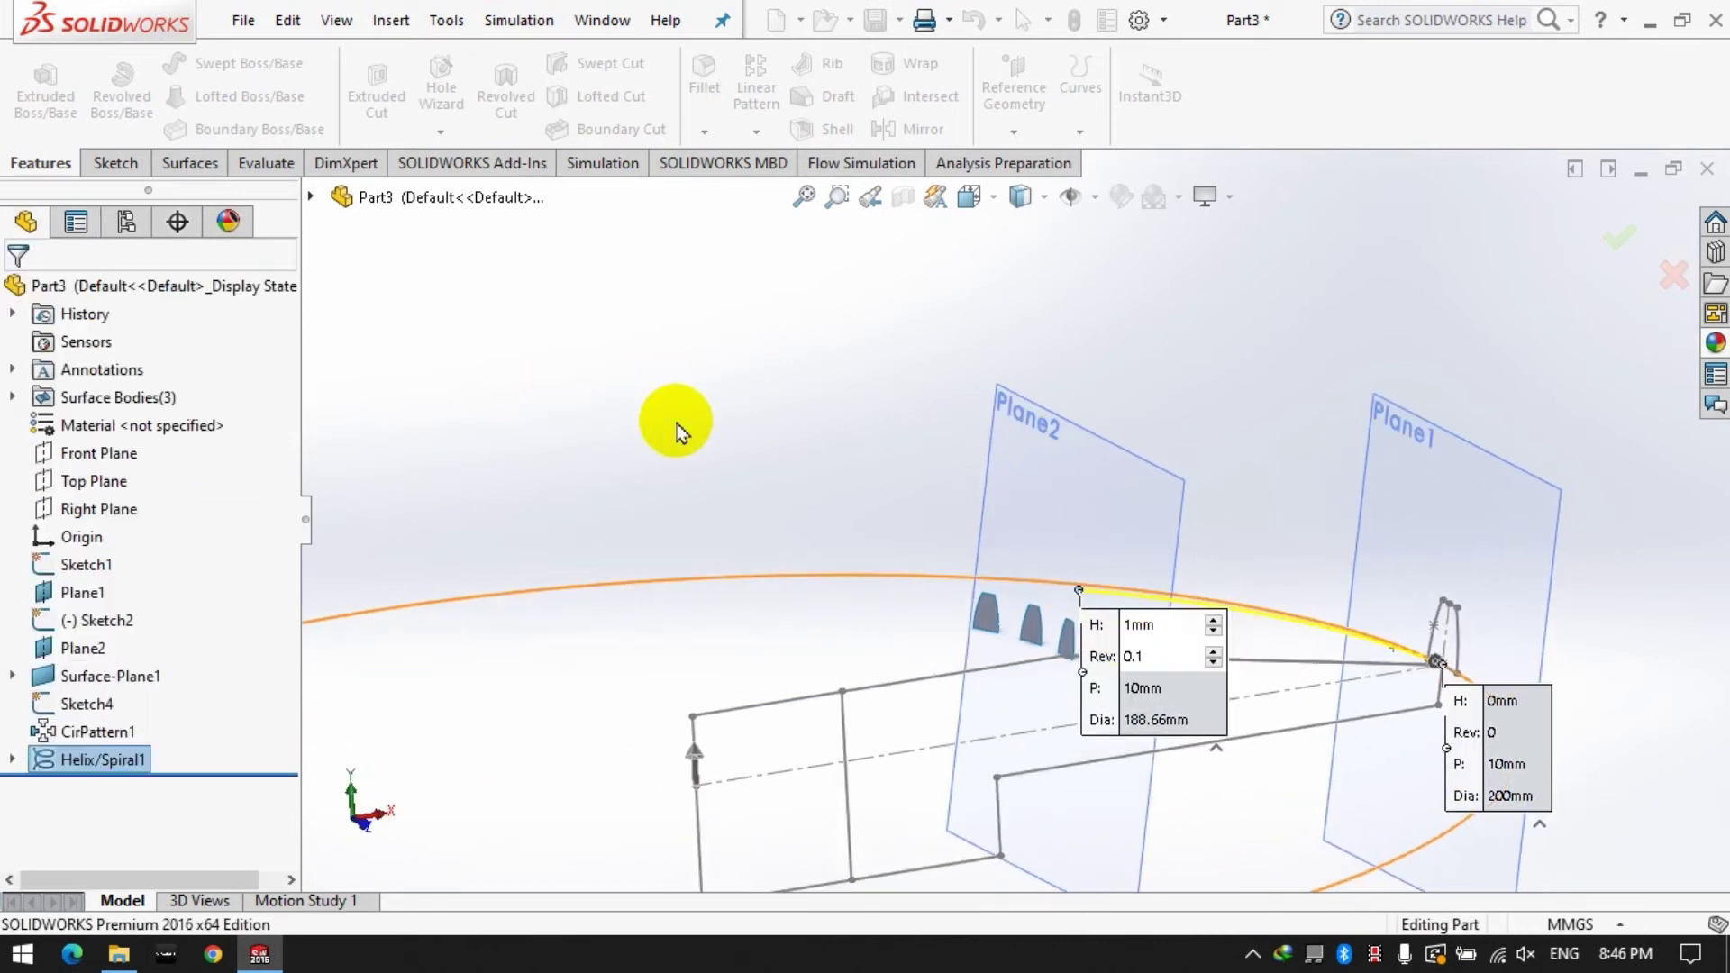
Add a reference dimension between the profile's upper corner at the first tooth surface and the dashed centerline.
click(116, 163)
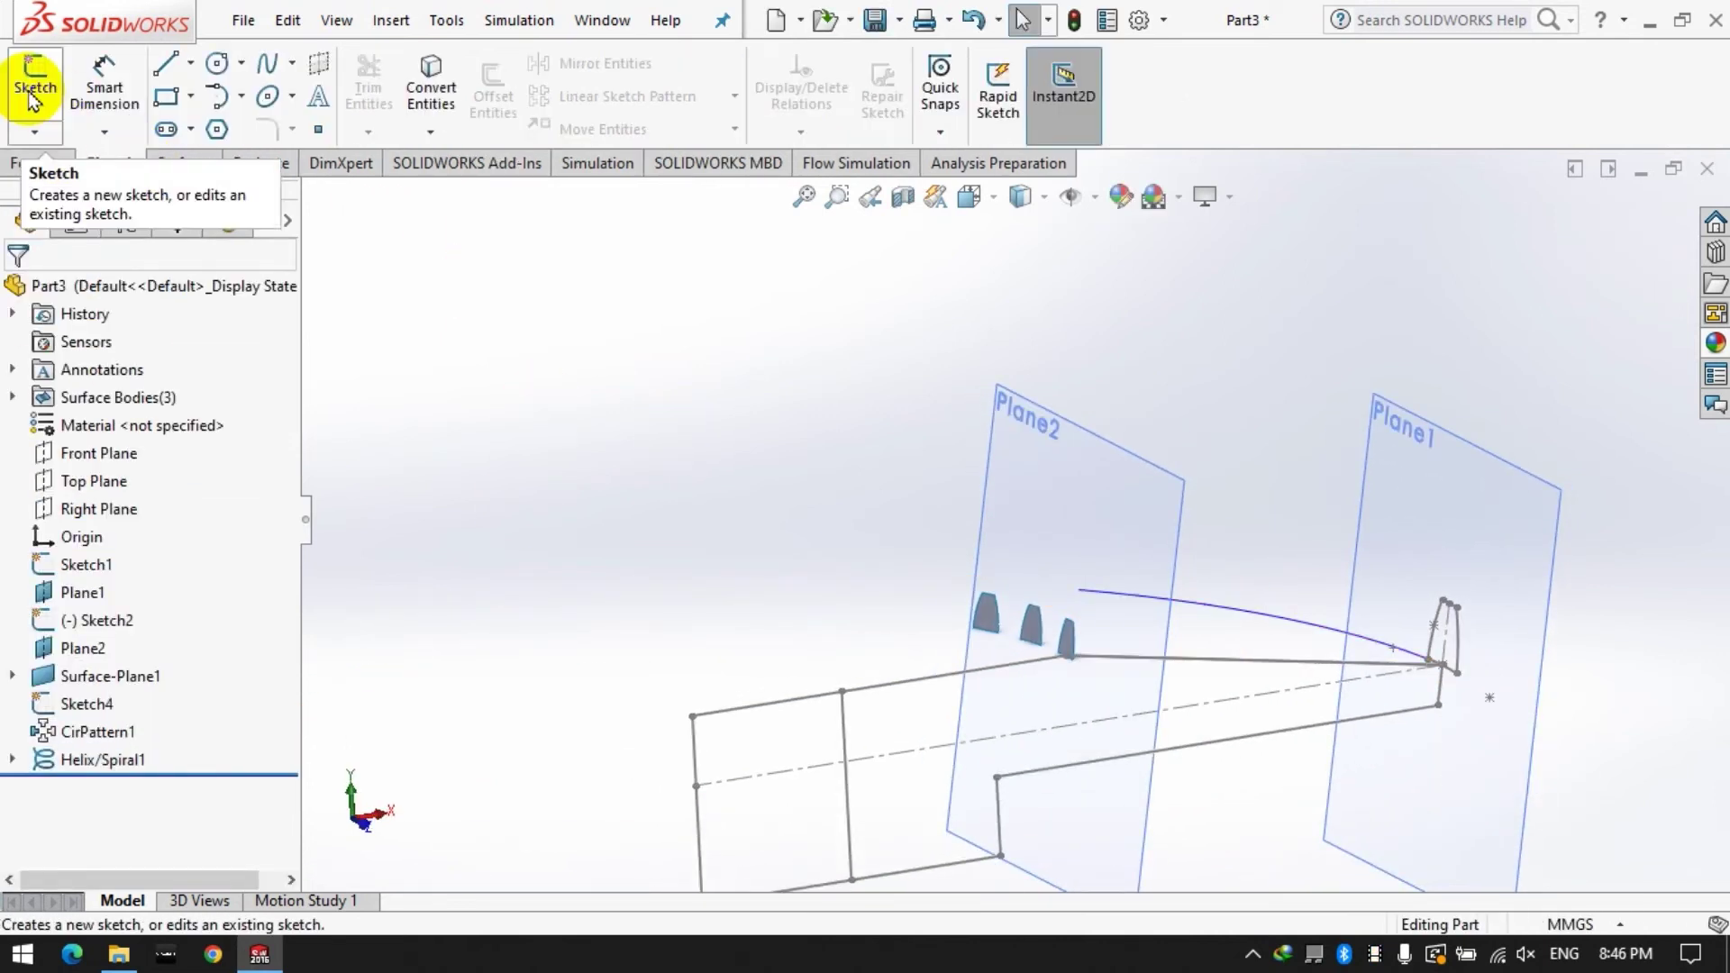
click(105, 87)
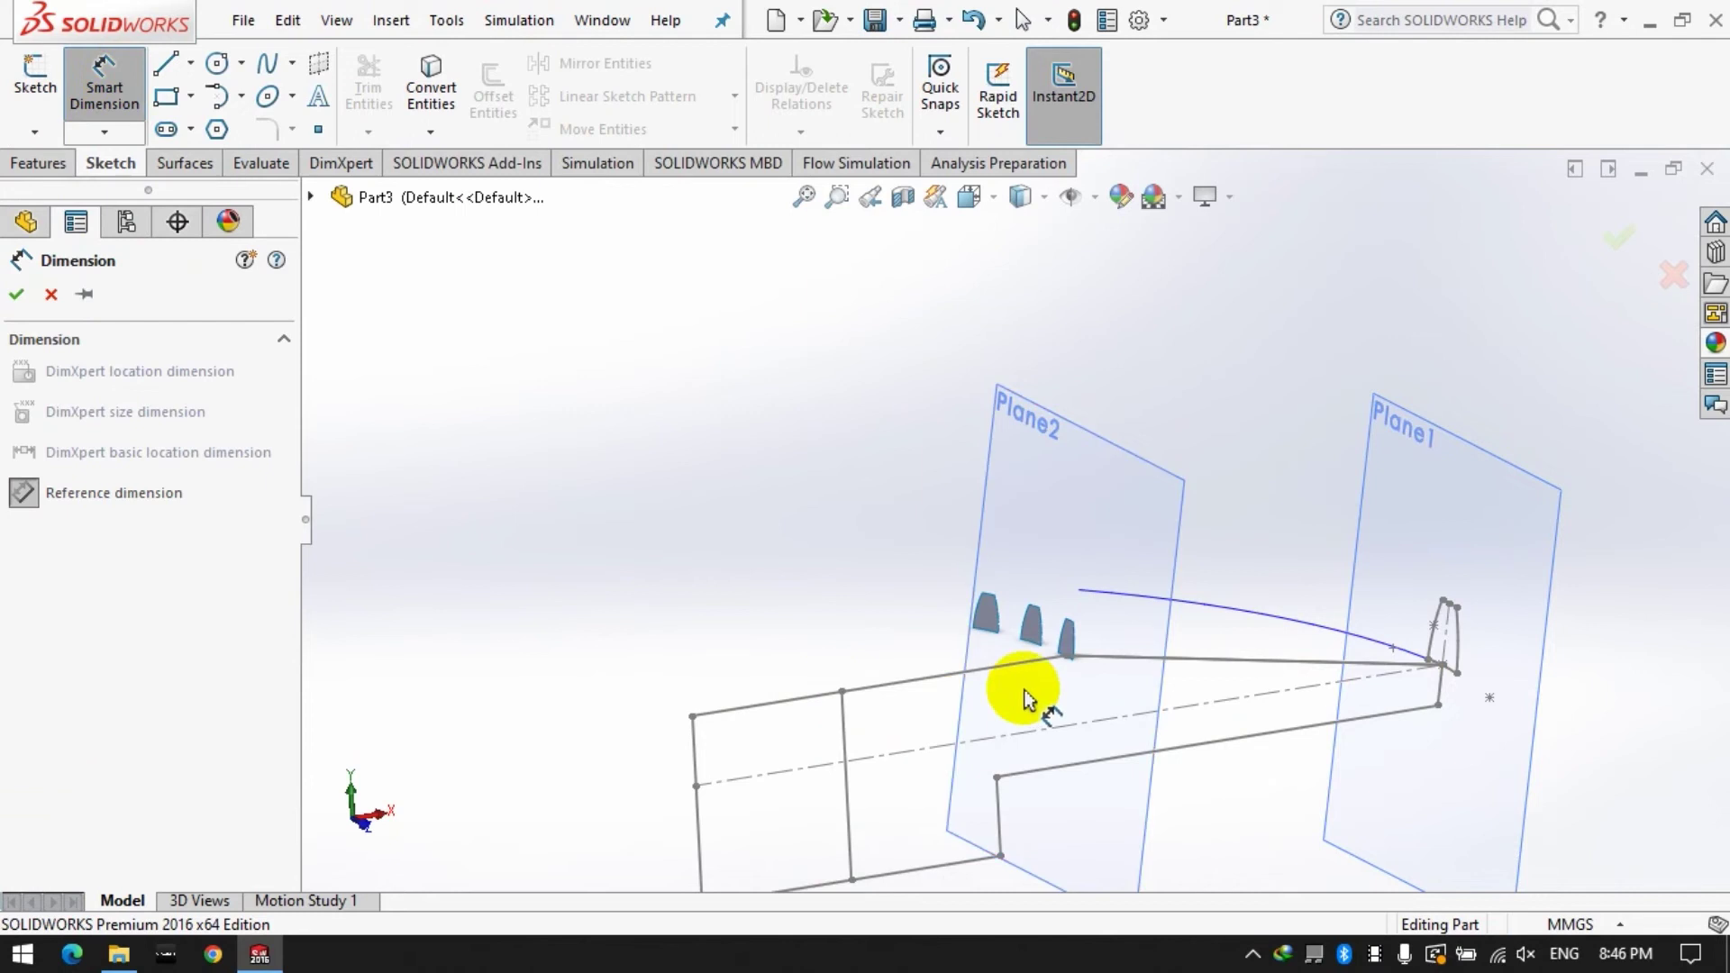
click(1065, 657)
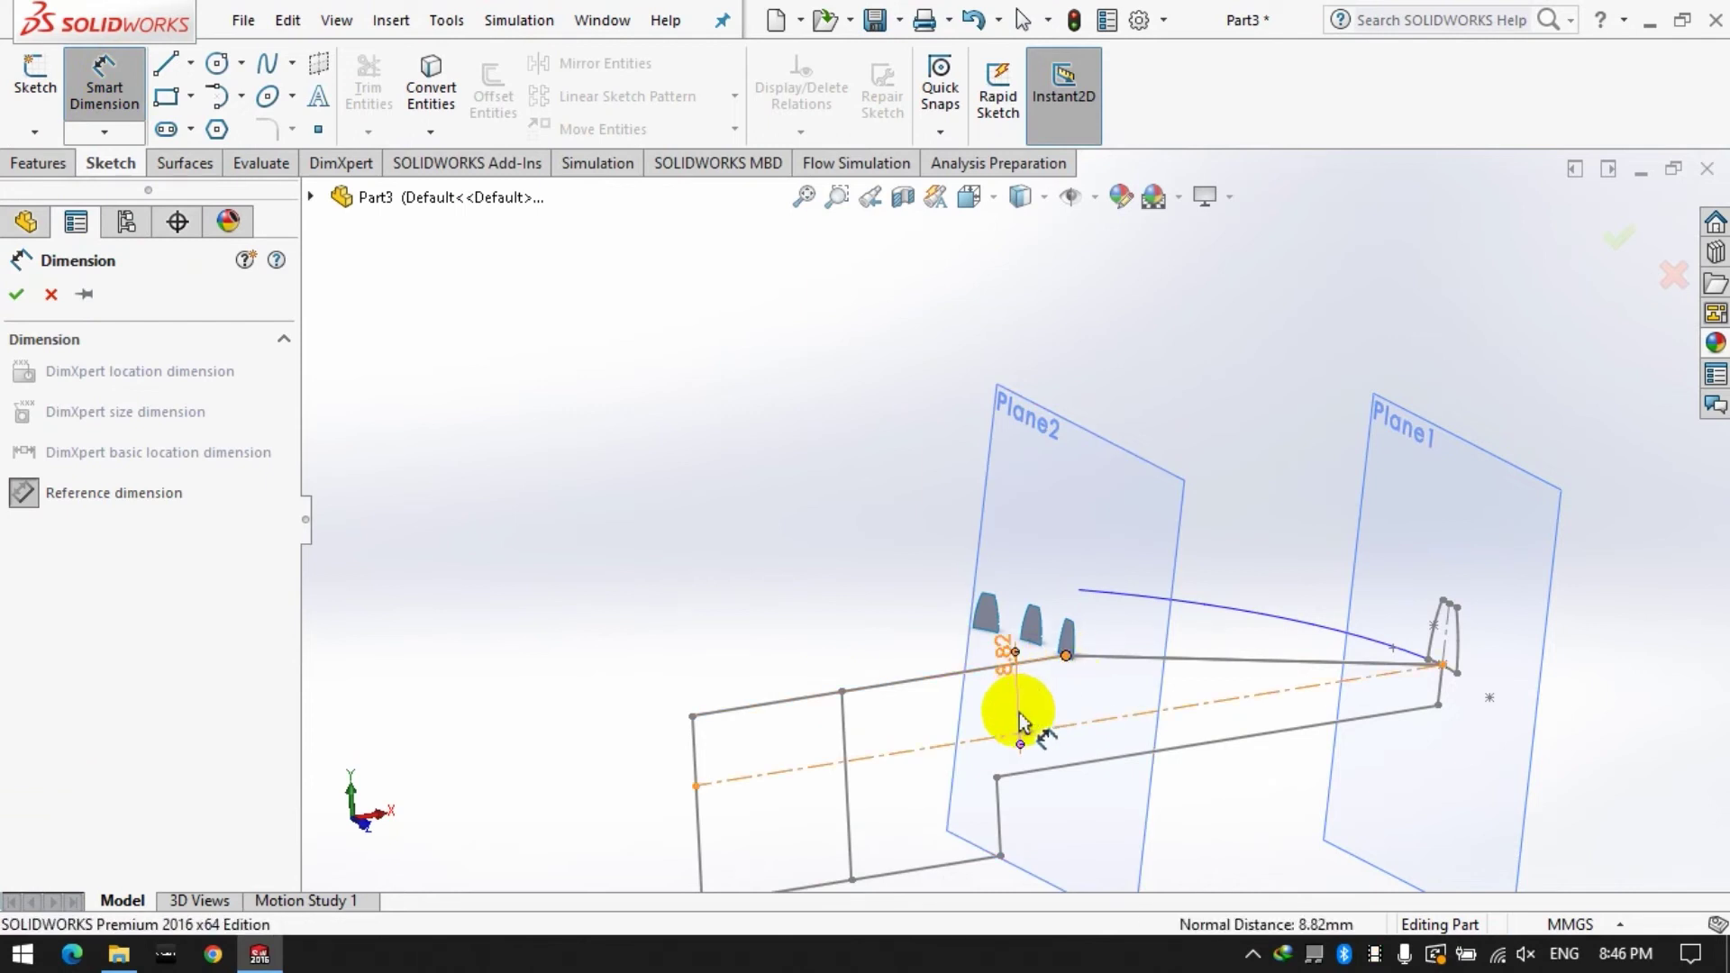
click(1011, 667)
click(15, 295)
click(105, 87)
Edit the helix feature and set its height to 8.82 mm.
click(90, 761)
click(122, 698)
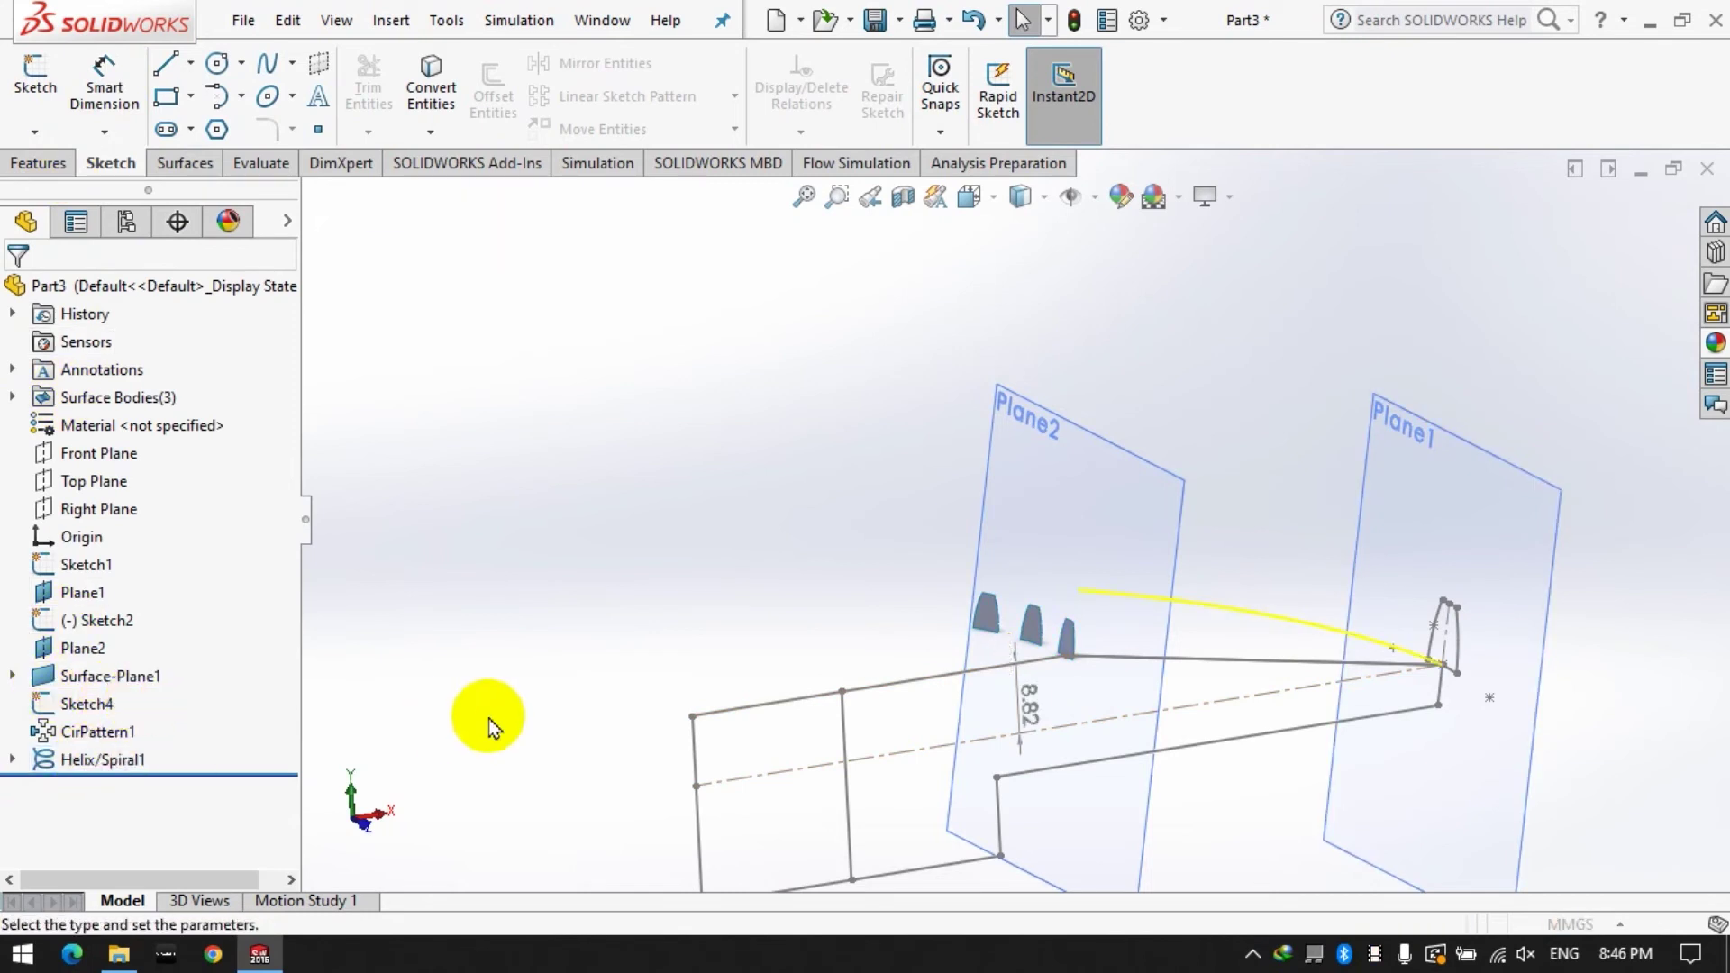
click(137, 519)
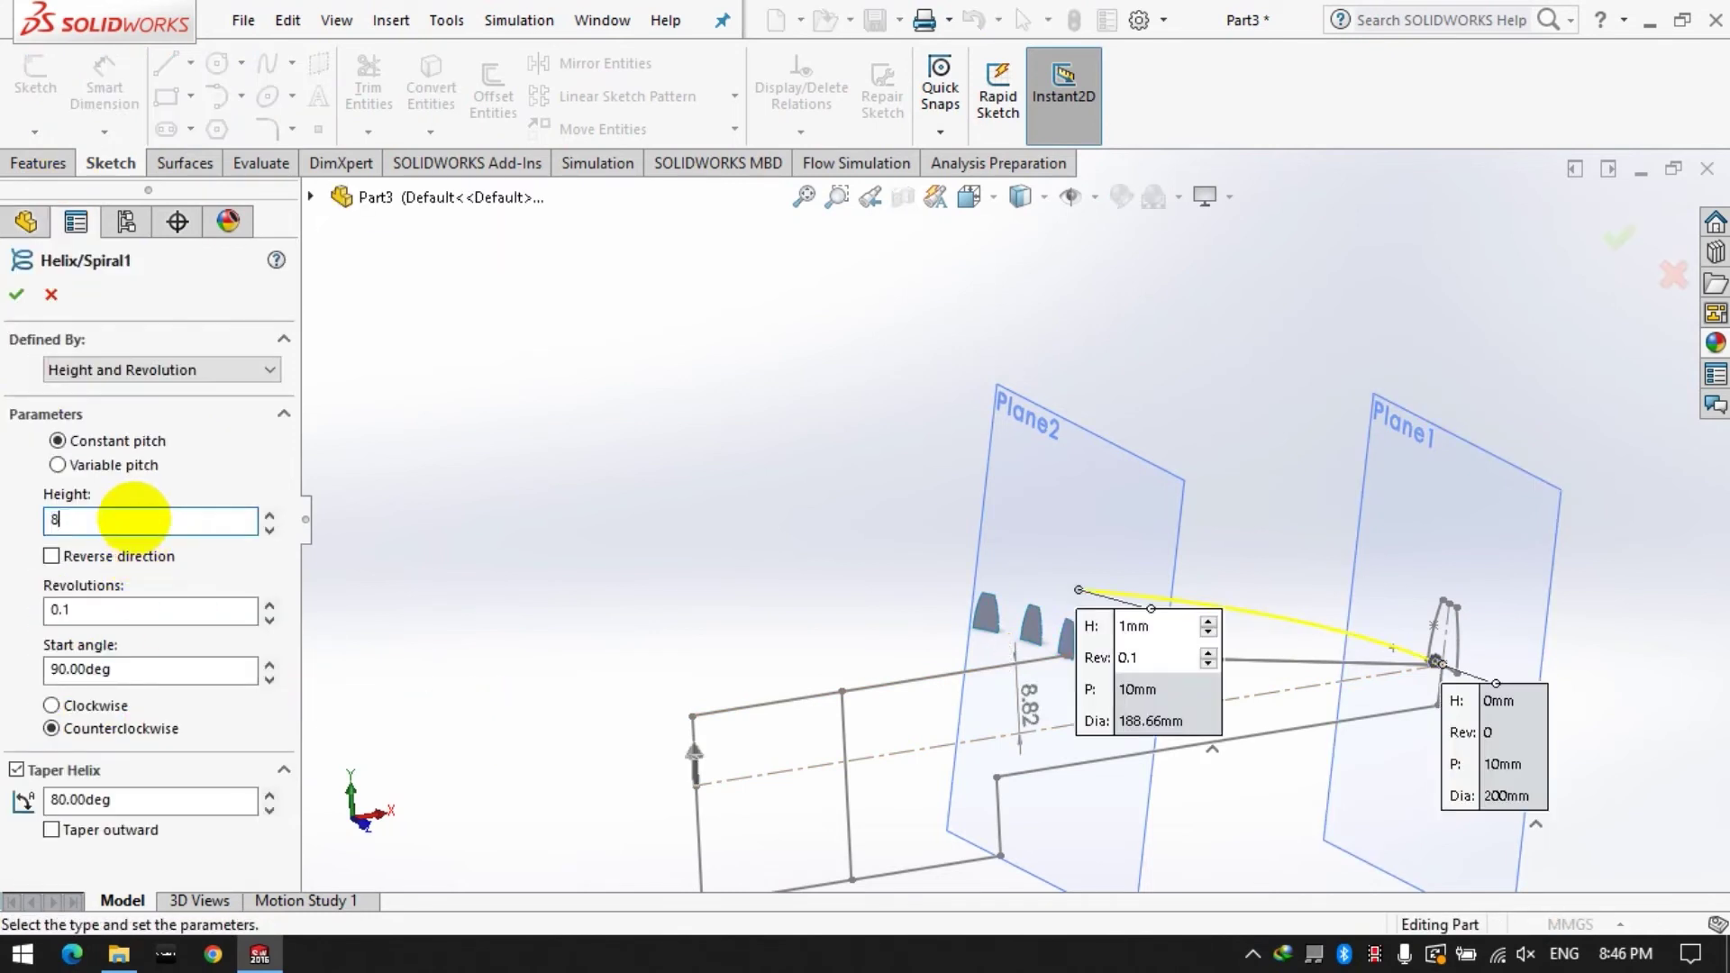
text(8.82)
key(Return)
middle_drag(1035, 540, 1001, 674)
scroll(1203, 658, down, 5)
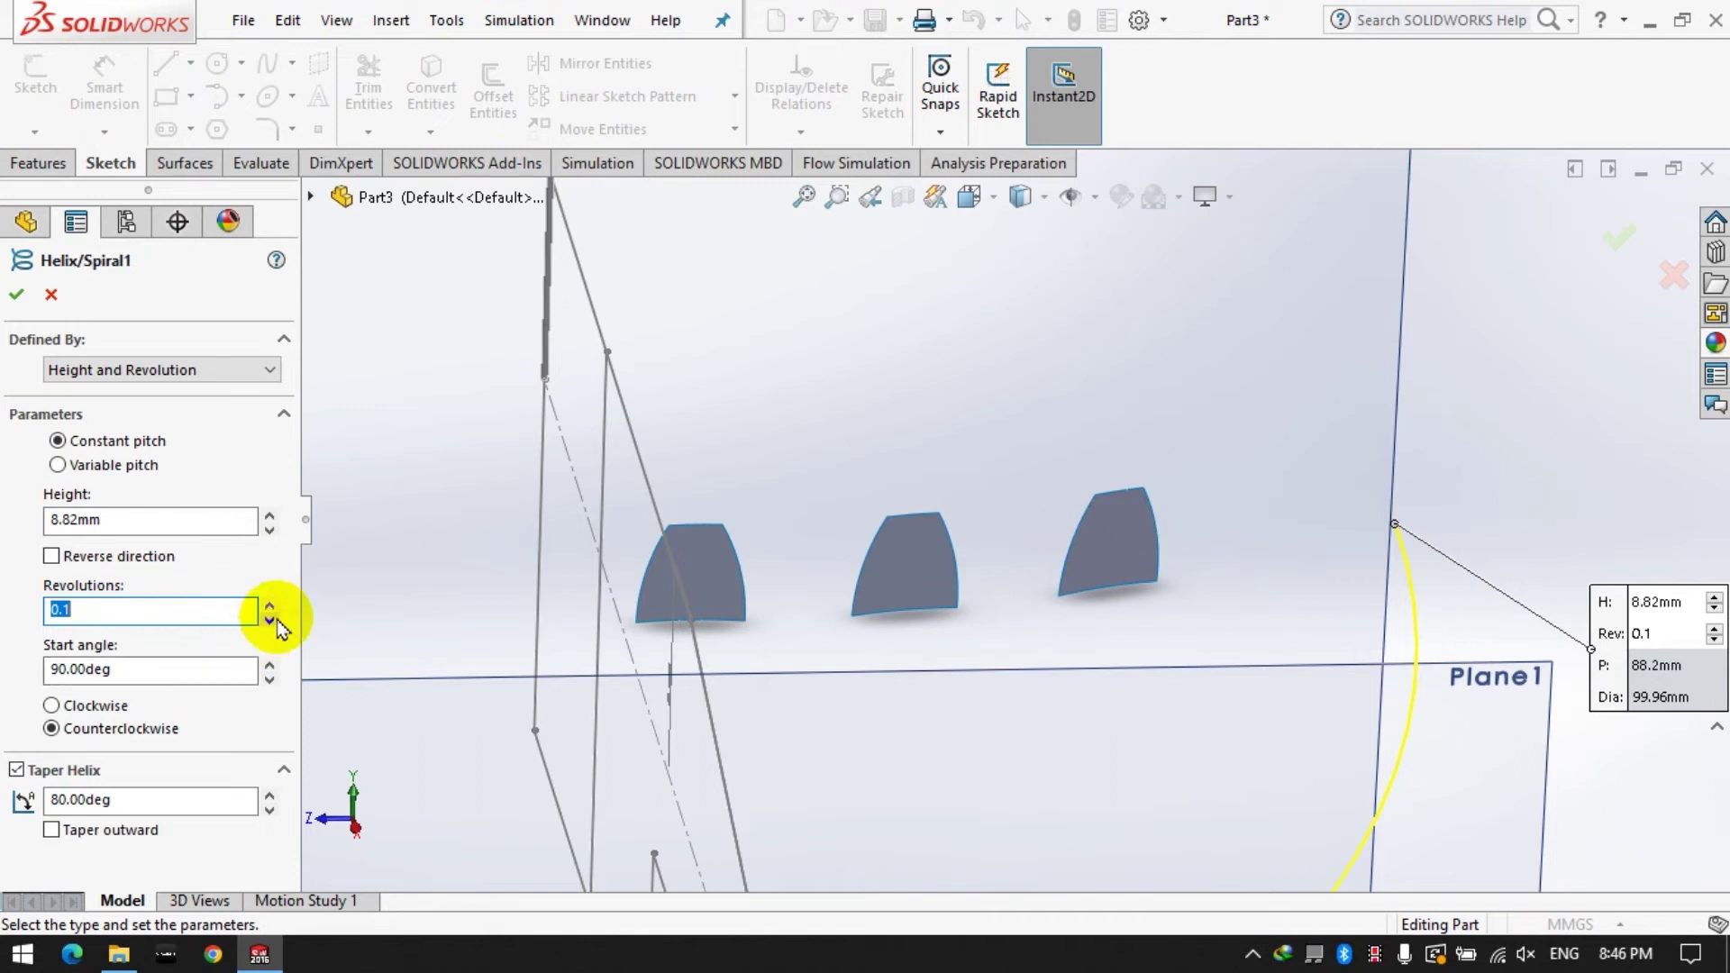
Try 50/100 revolutions for the tapered helix.
drag(246, 618, 5, 616)
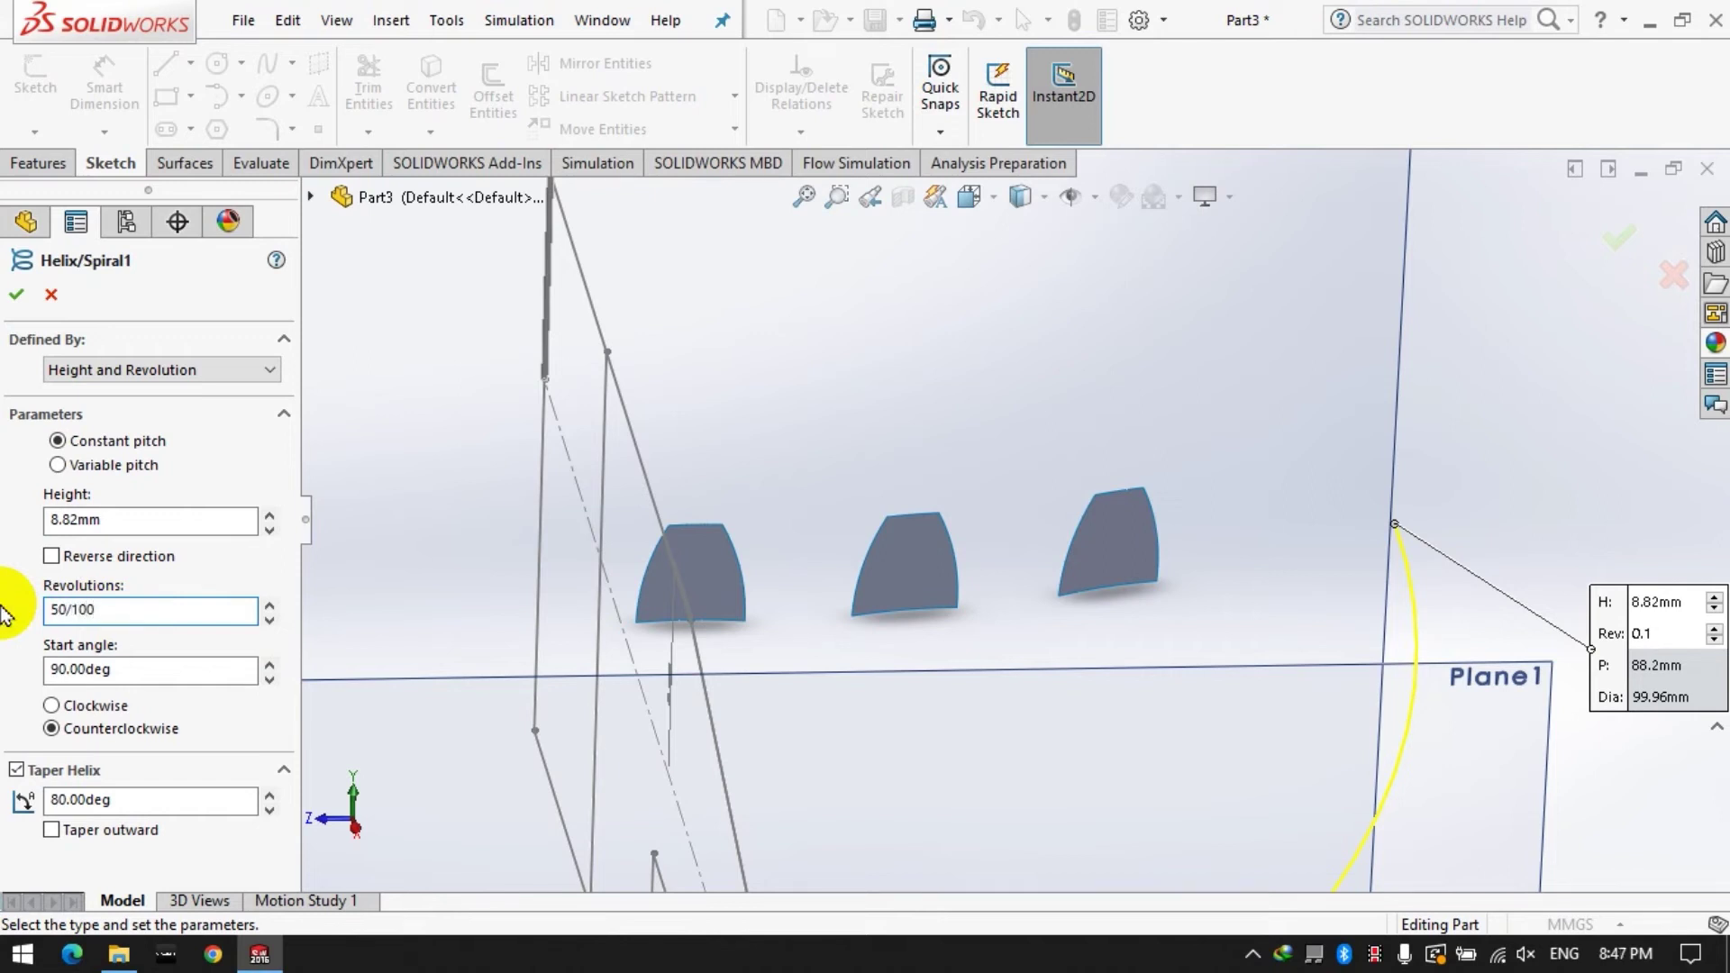
click(174, 521)
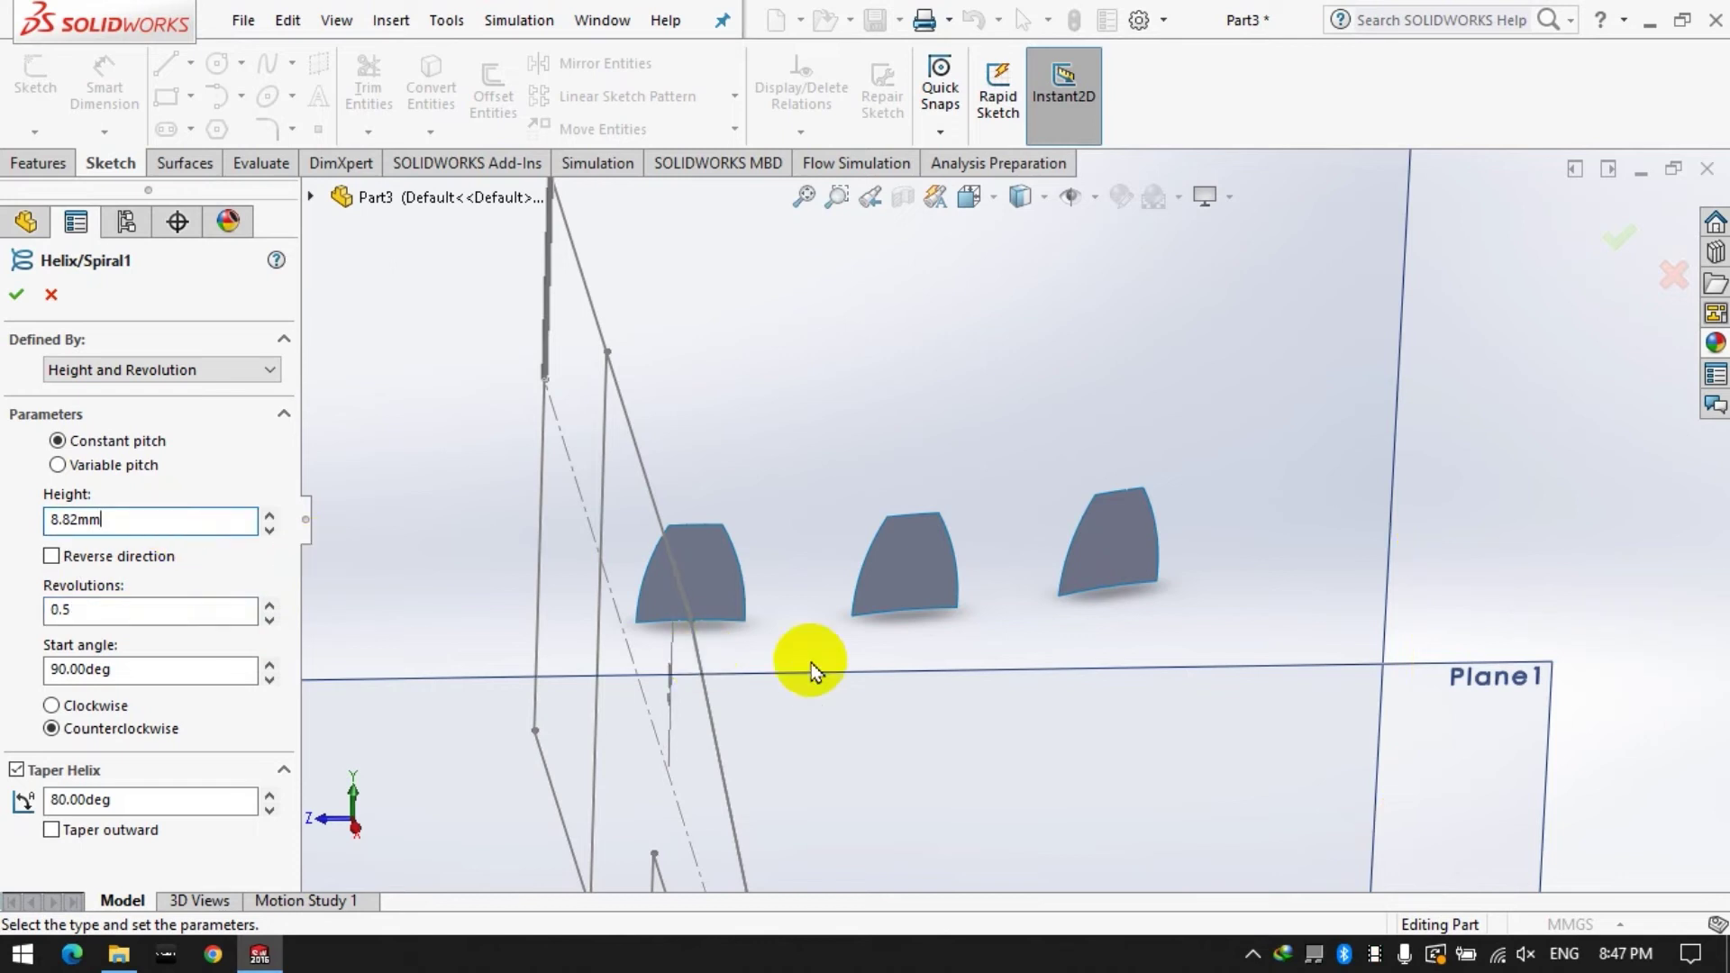
scroll(811, 663, up, 5)
mouse_move(1066, 569)
middle_down()
mouse_move(1000, 565)
mouse_move(1059, 541)
mouse_move(1065, 559)
middle_up()
Set the helix revolutions to 0.5*15/360 and check where its end meets the tooth surfaces.
click(139, 611)
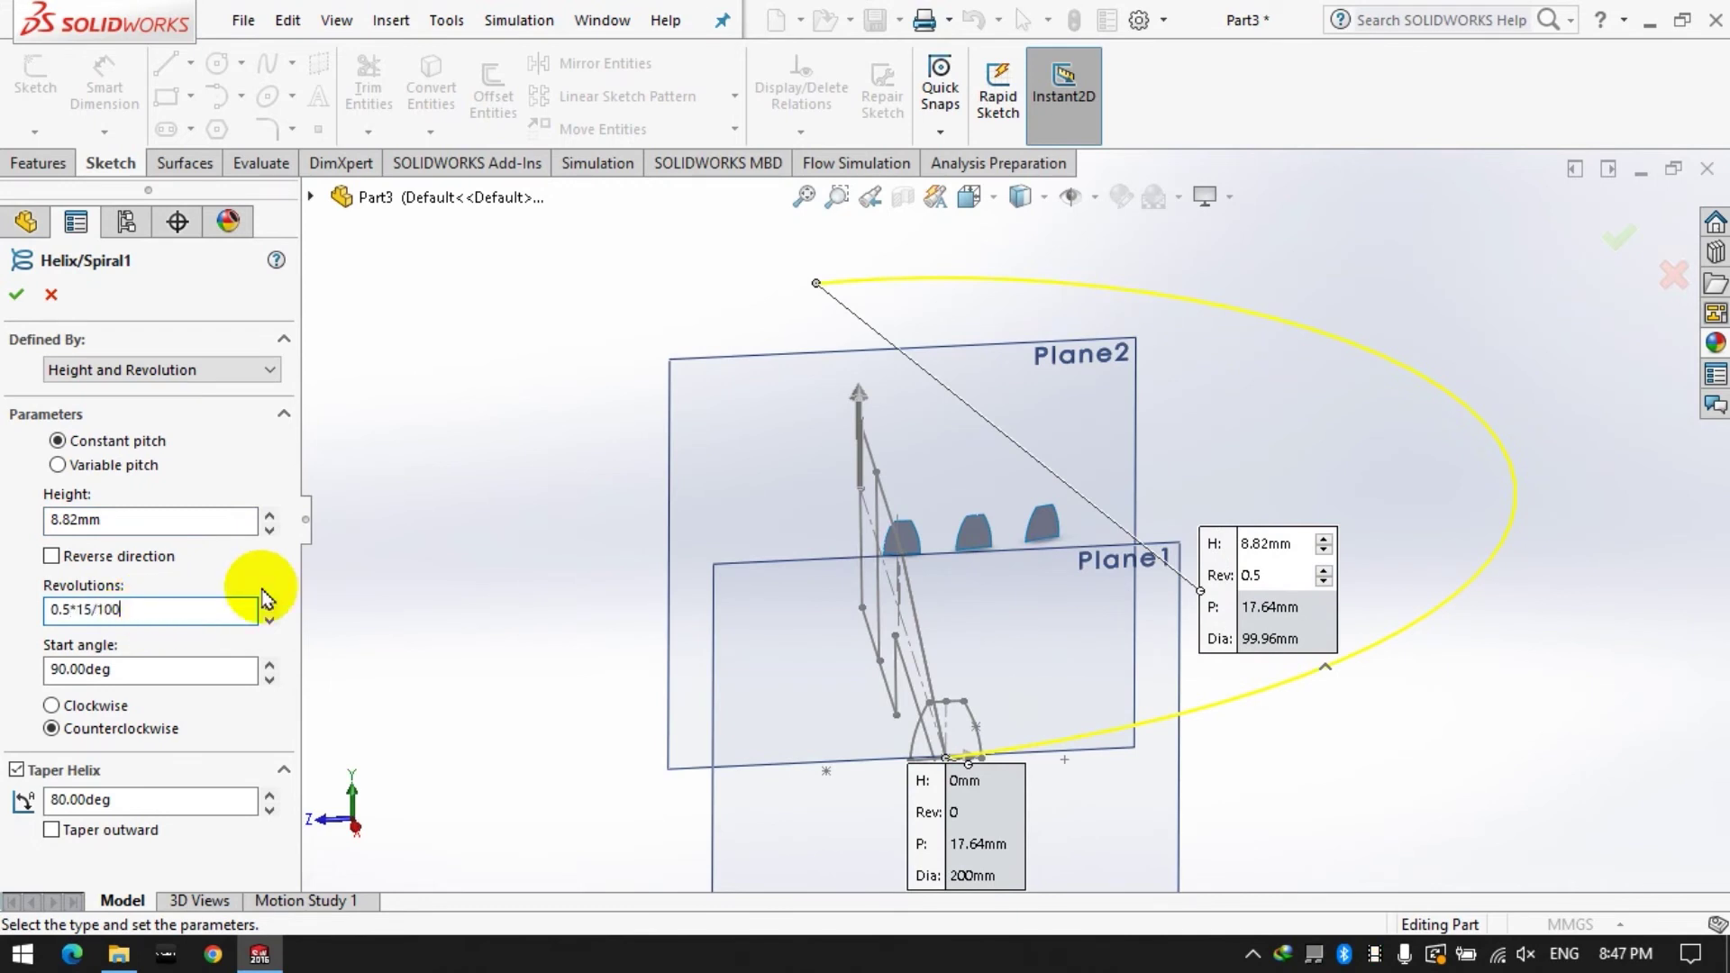
drag(99, 609, 137, 609)
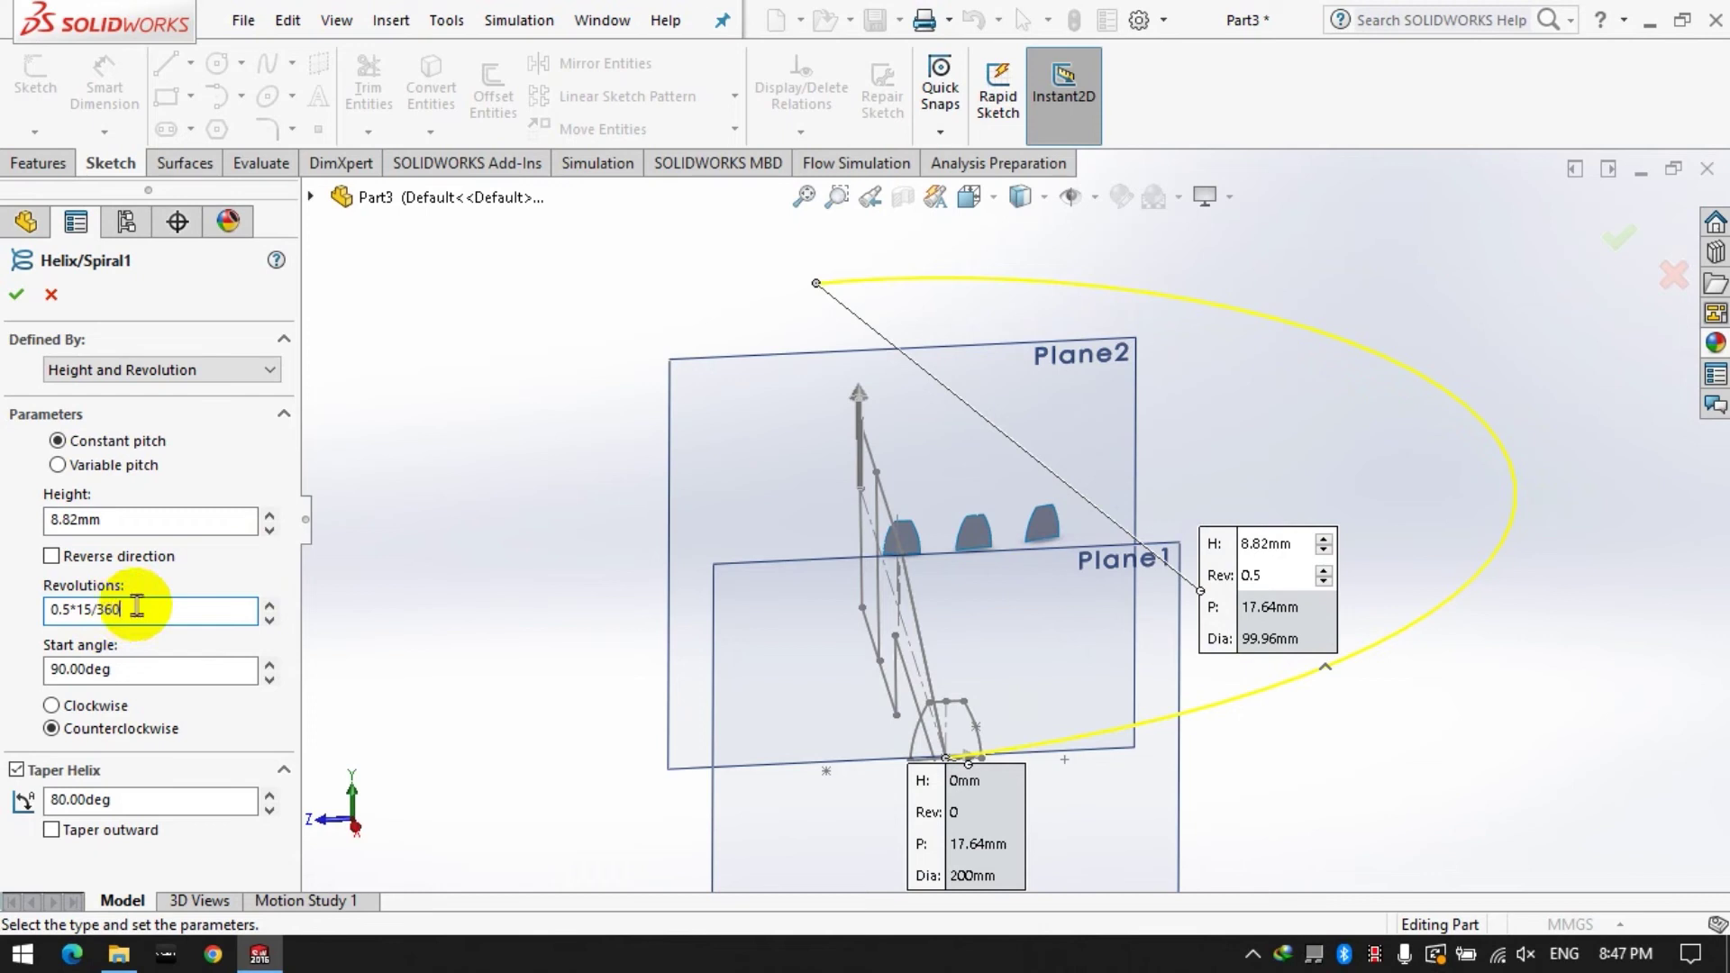
text(360)
key(Return)
scroll(968, 554, down, 5)
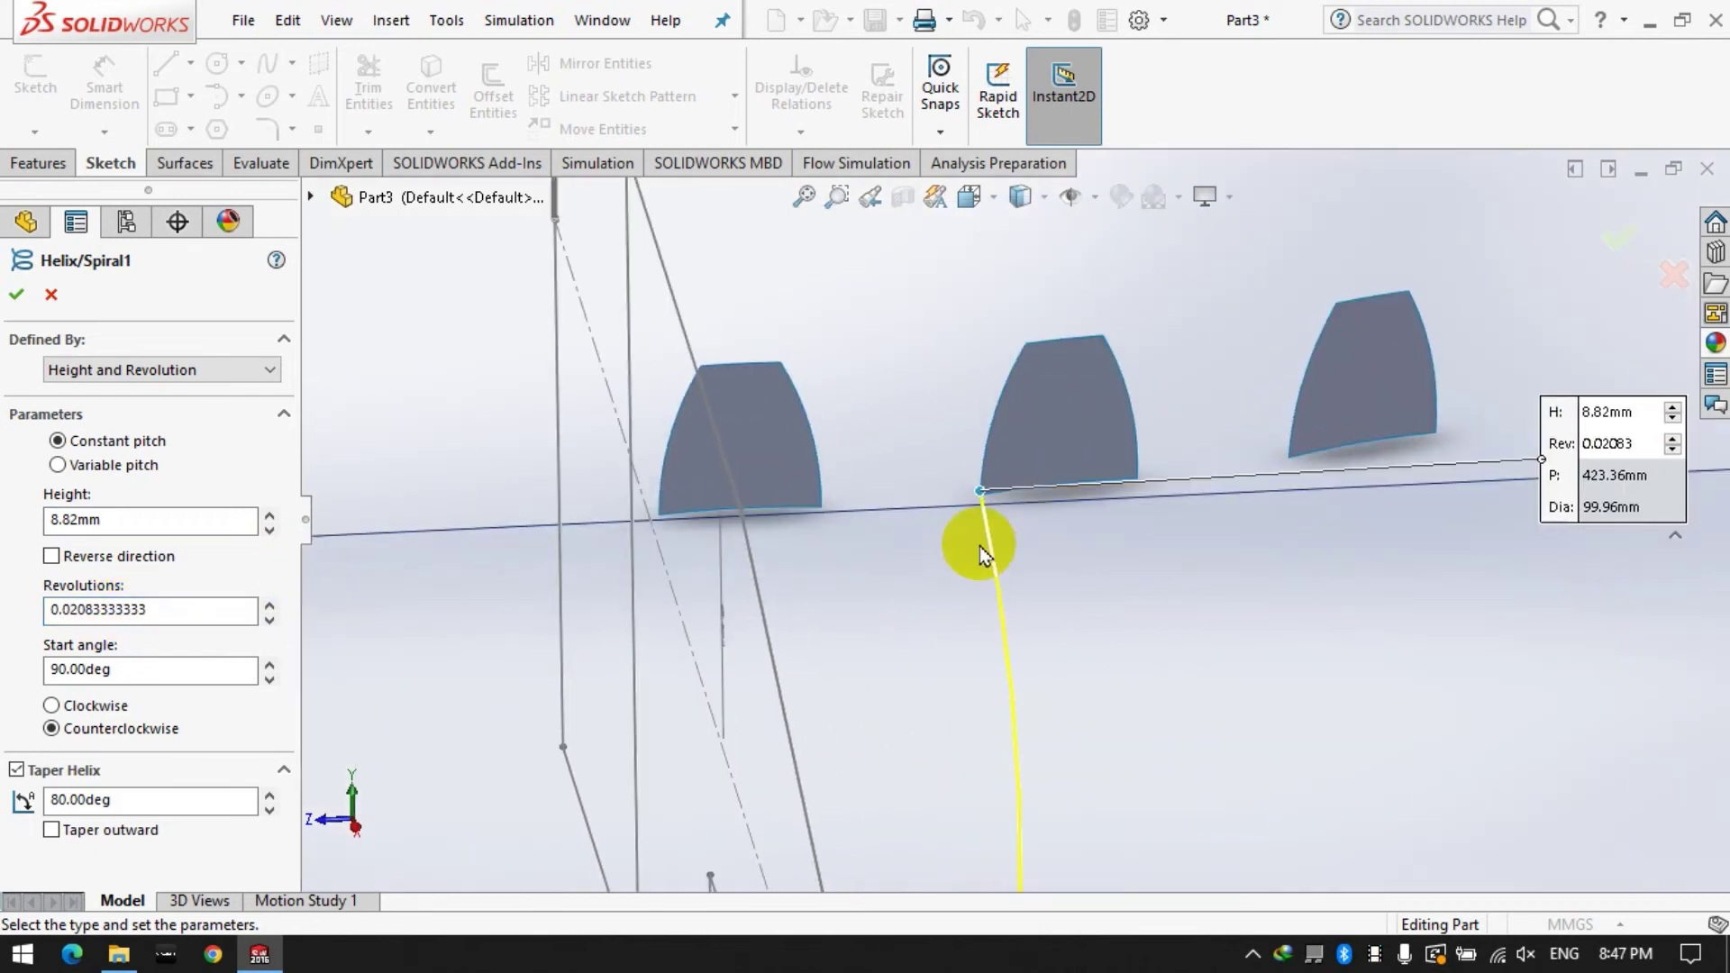
scroll(982, 550, up, 6)
scroll(998, 782, down, 3)
scroll(1000, 613, up, 3)
scroll(1013, 397, down, 5)
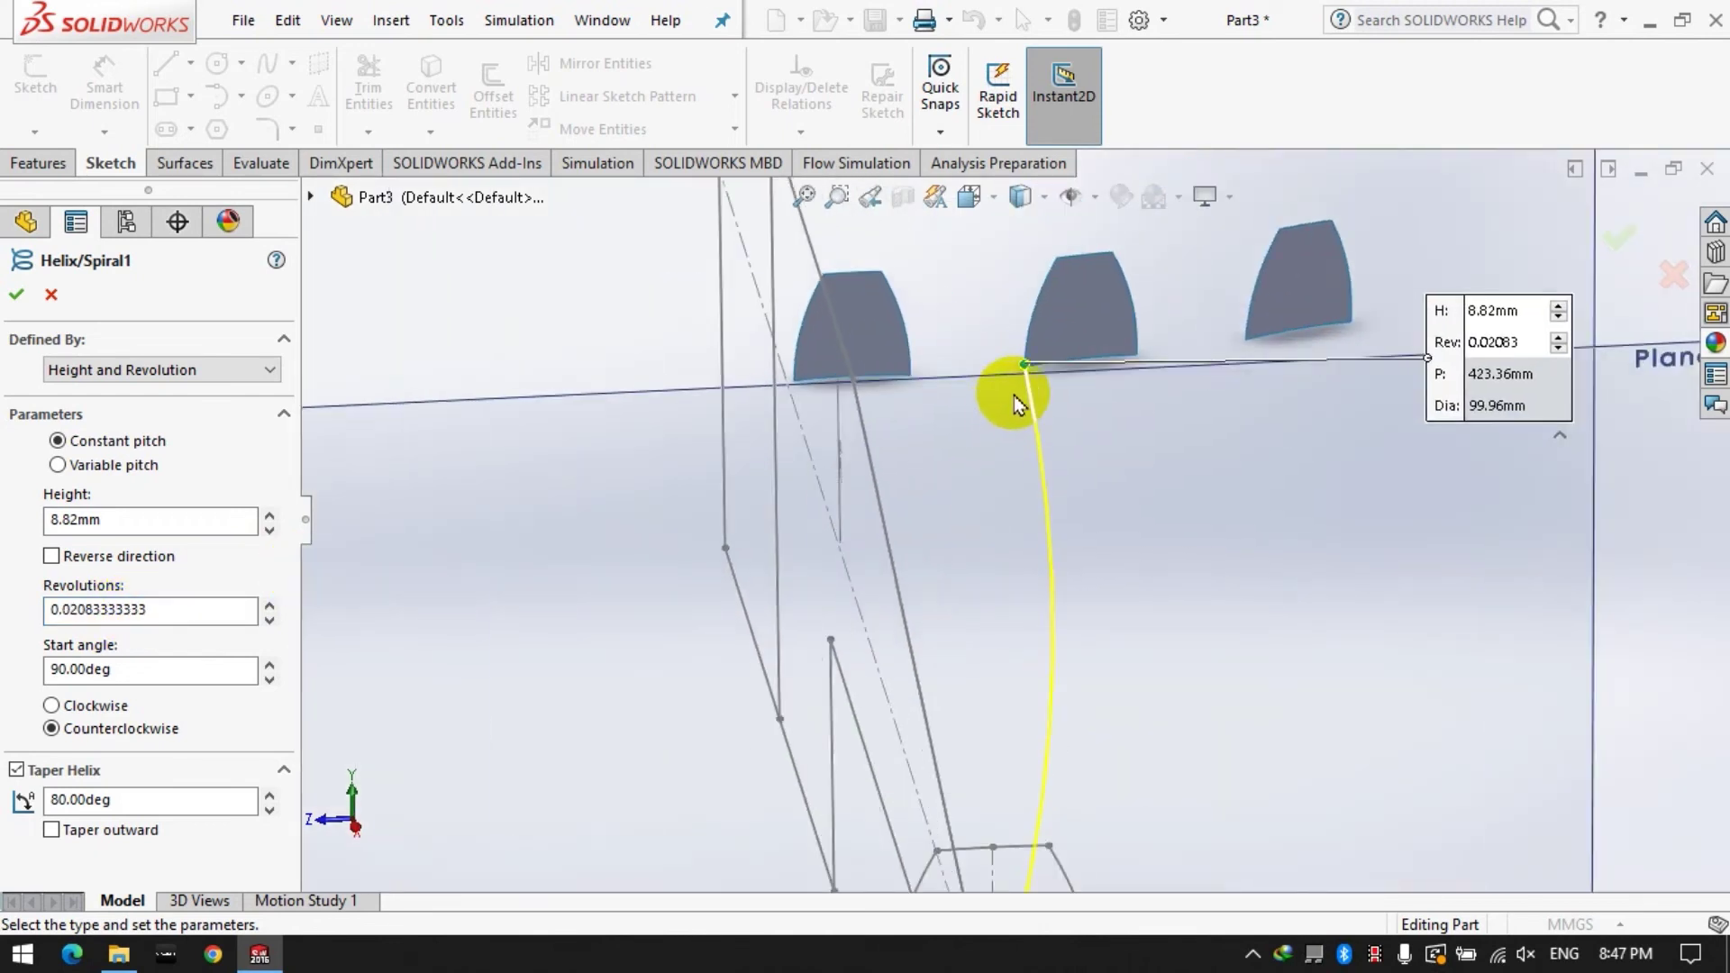
scroll(1012, 401, down, 2)
Try 0.021 and 0.03 revolutions for the helix.
drag(78, 613, 239, 607)
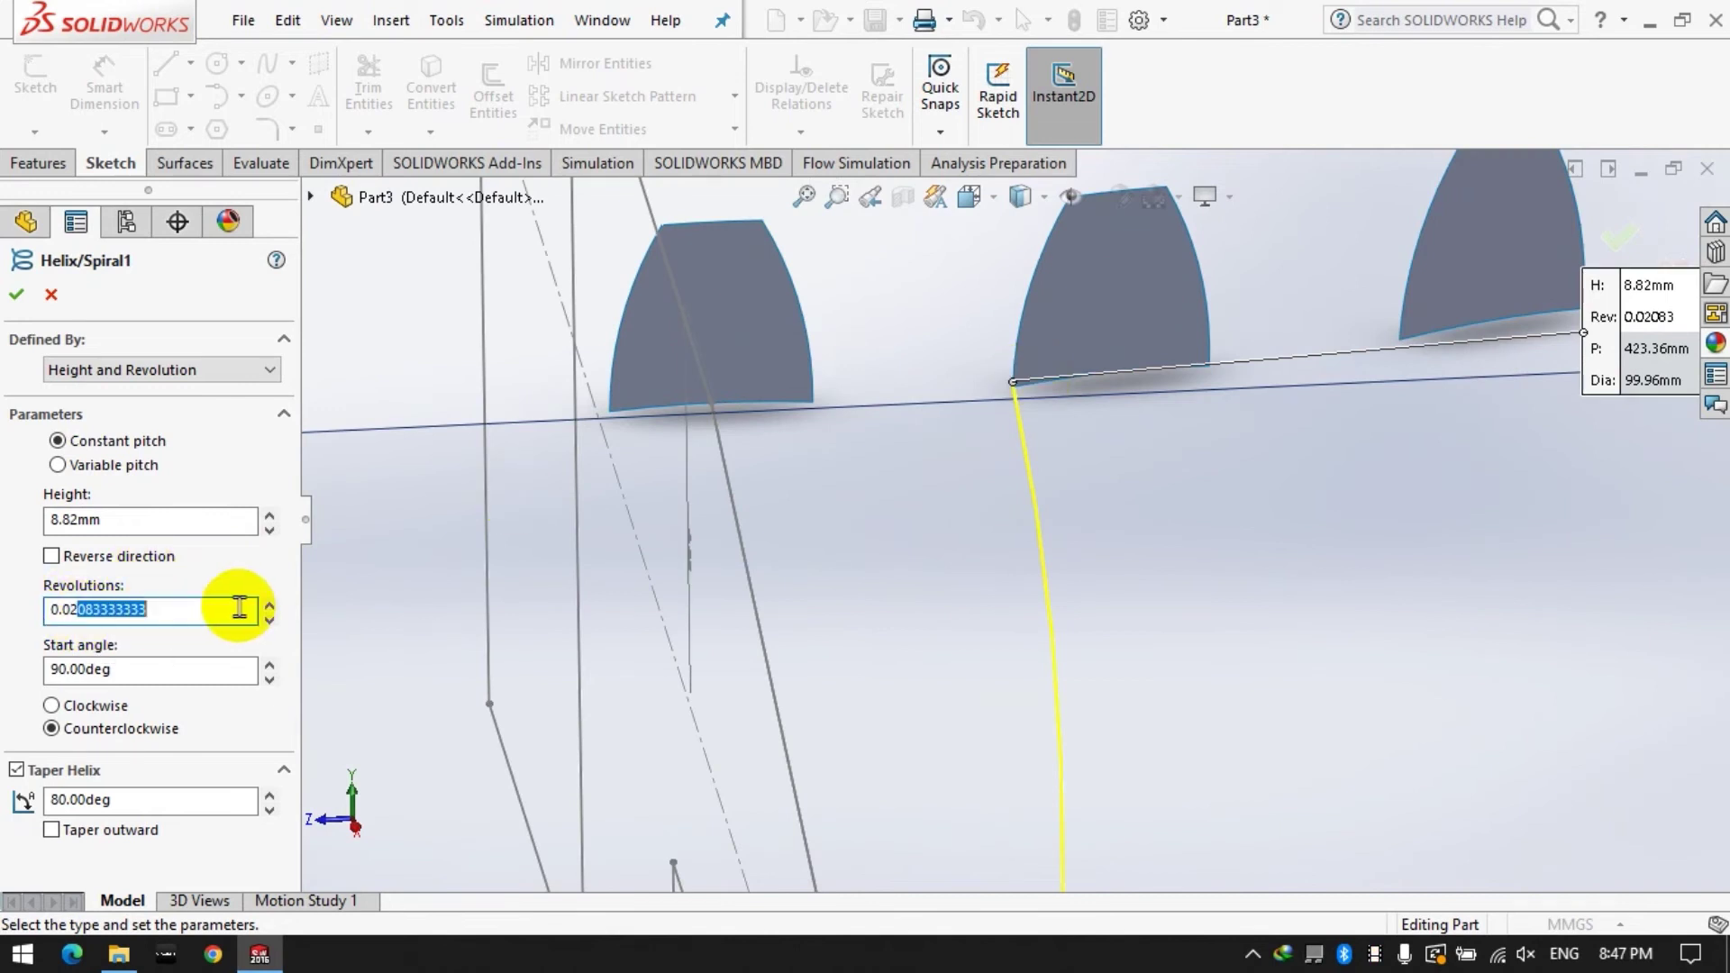
click(155, 518)
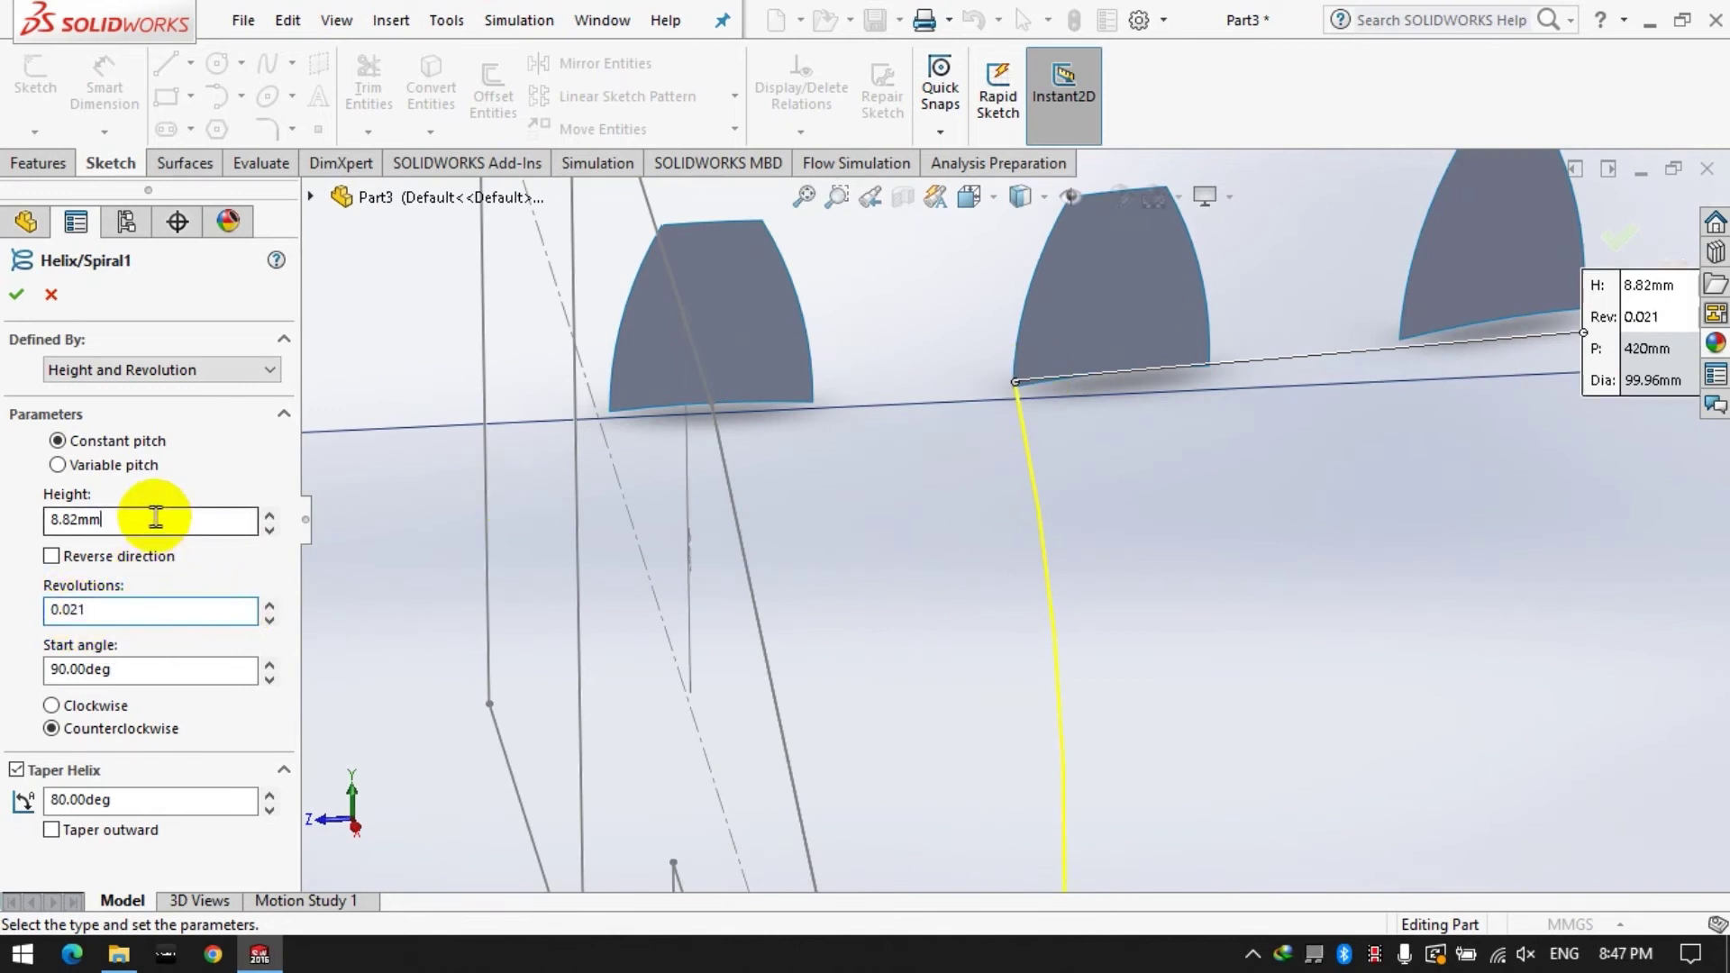
click(66, 609)
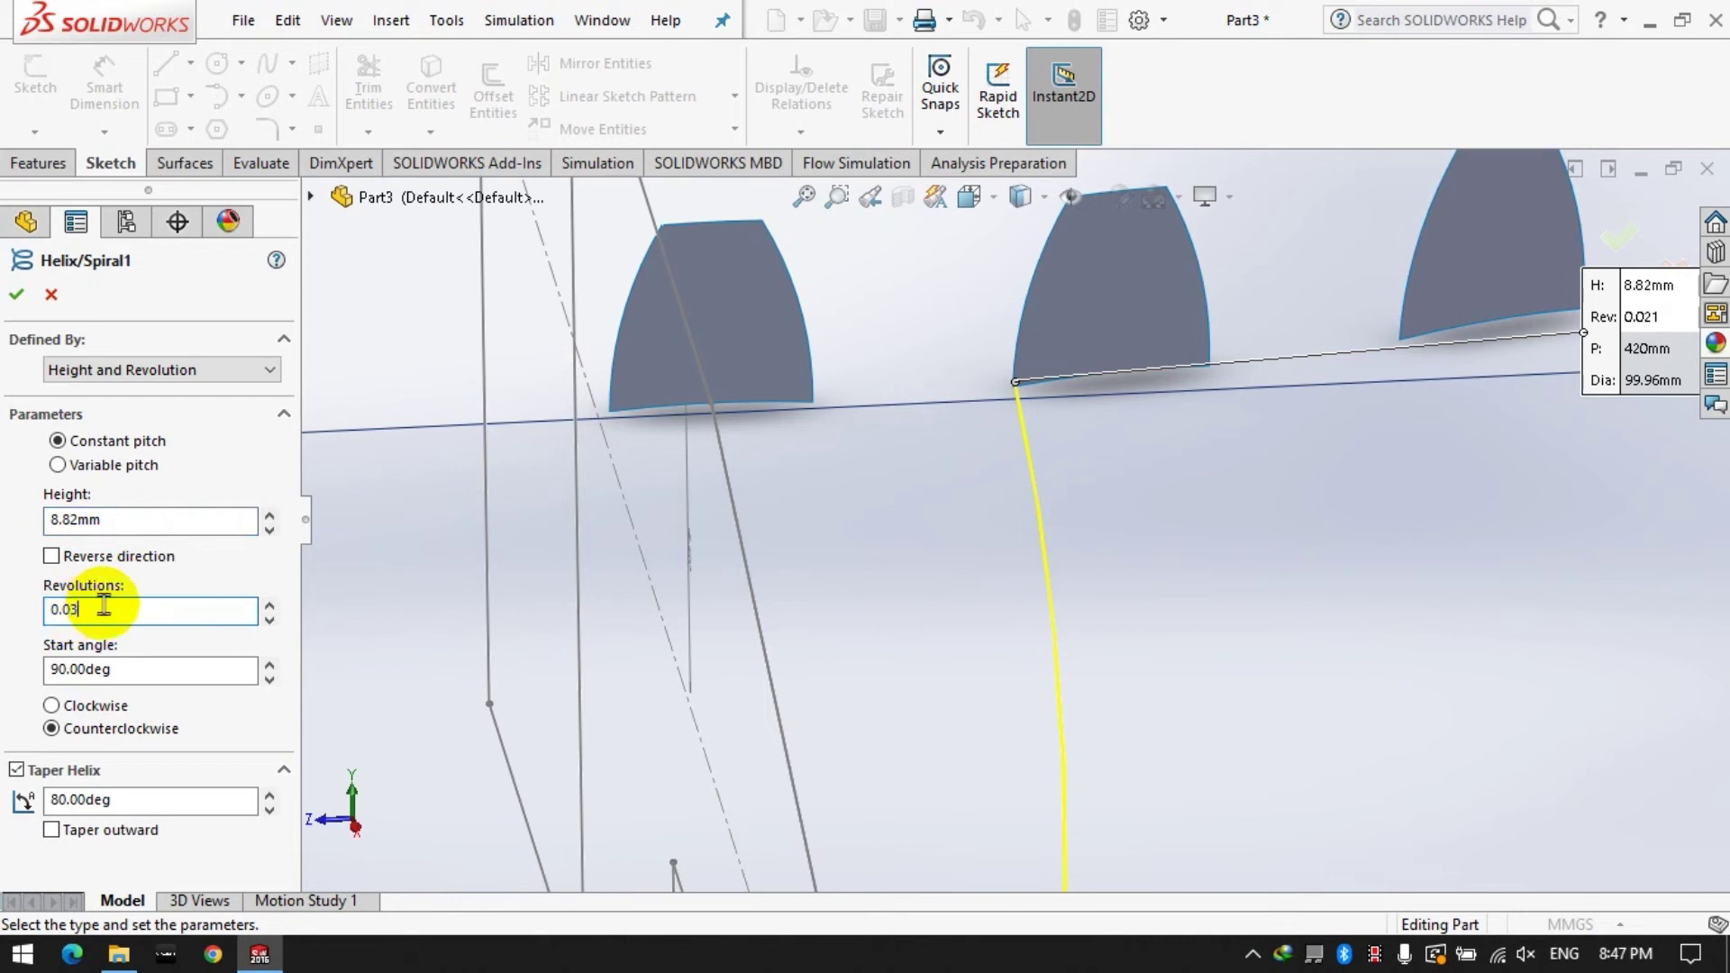
click(142, 516)
Set the helix to 0.056 revolutions so it ends at the third tooth surface, and apply the edit.
click(64, 610)
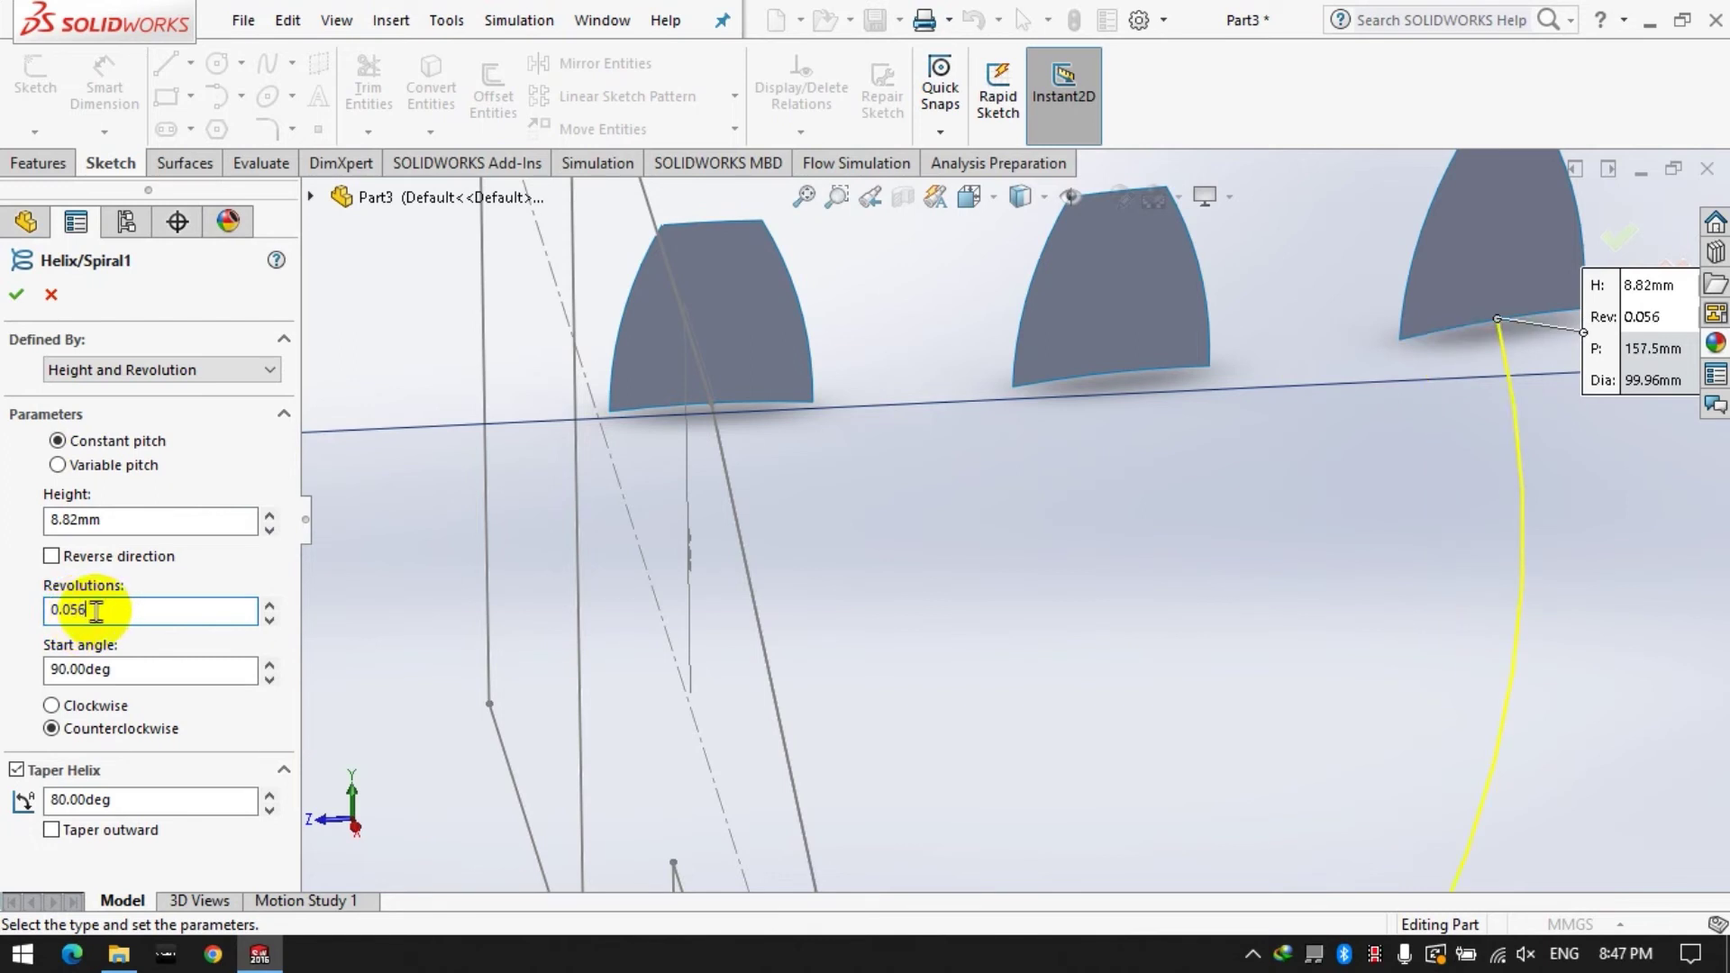
scroll(1251, 559, up, 6)
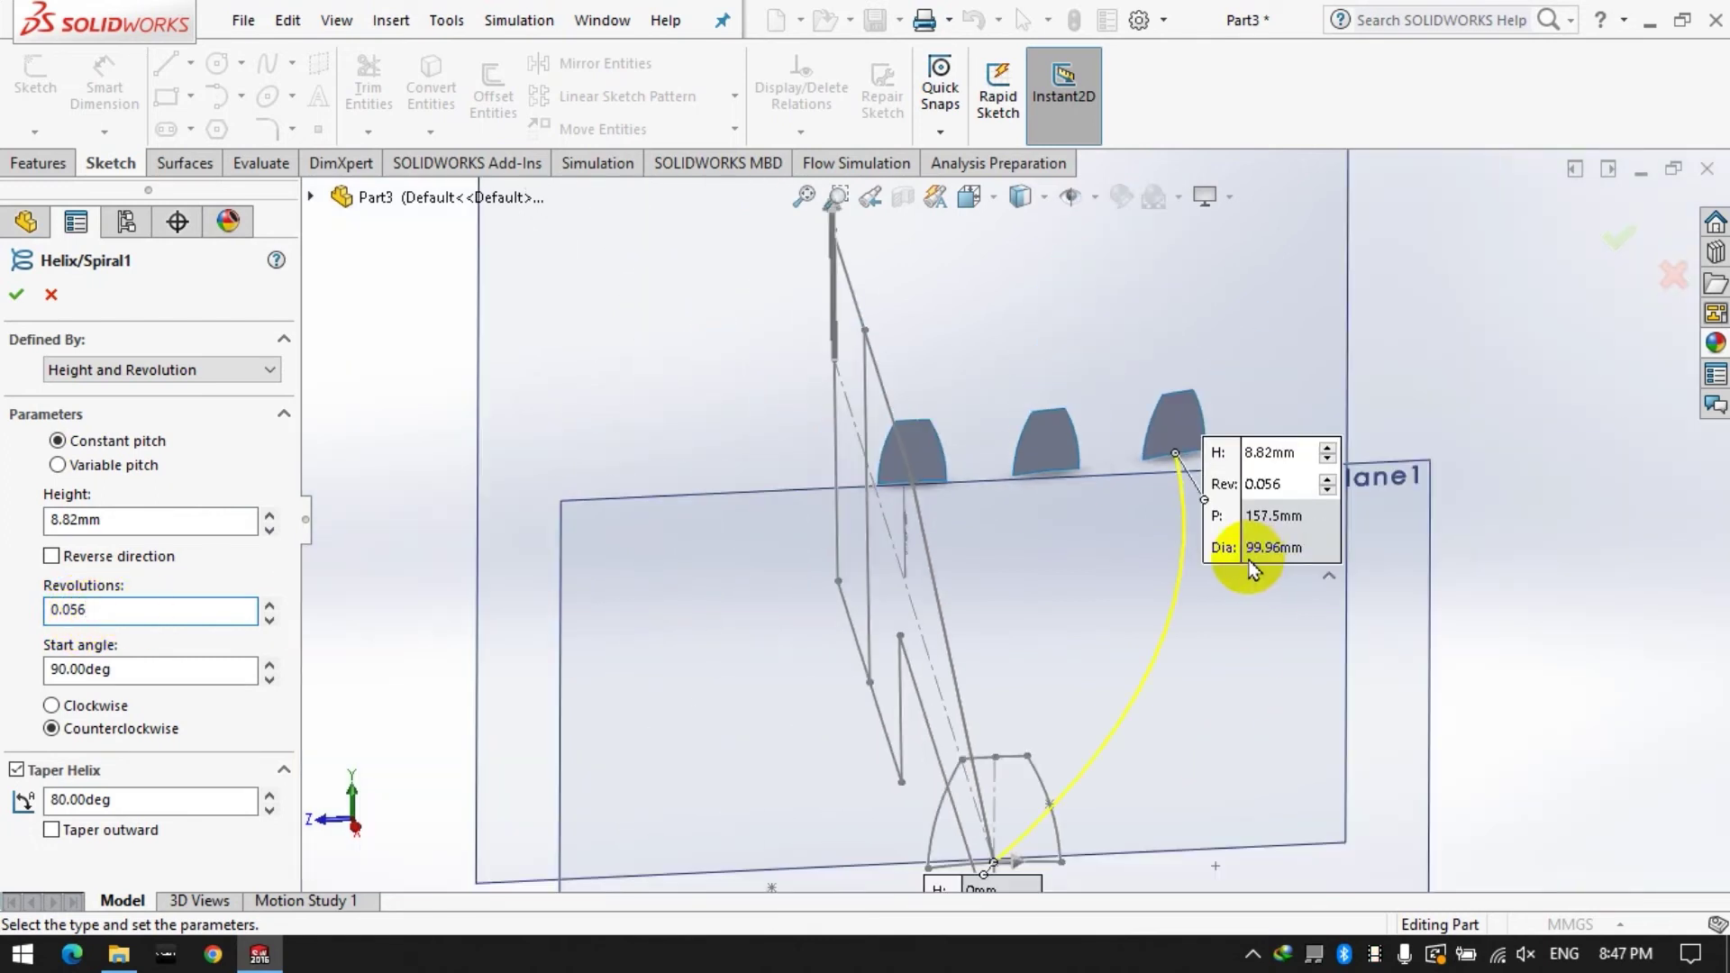
middle_drag(1121, 615, 1164, 579)
scroll(1164, 579, up, 2)
scroll(1351, 419, down, 4)
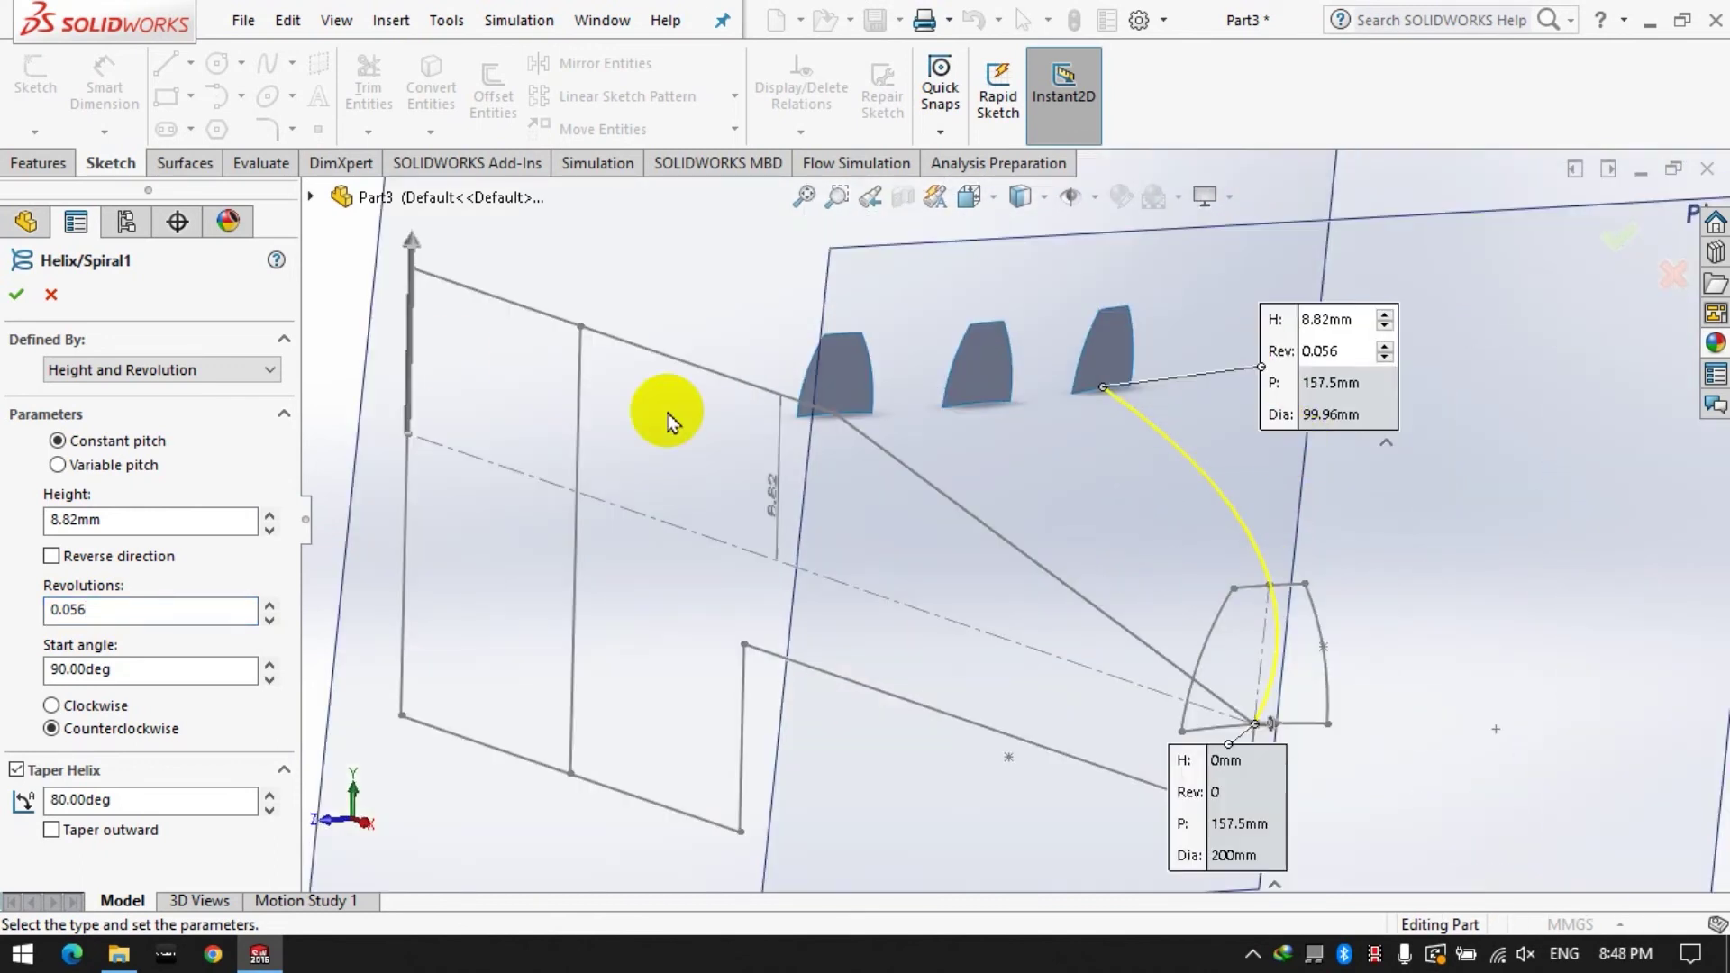
click(25, 295)
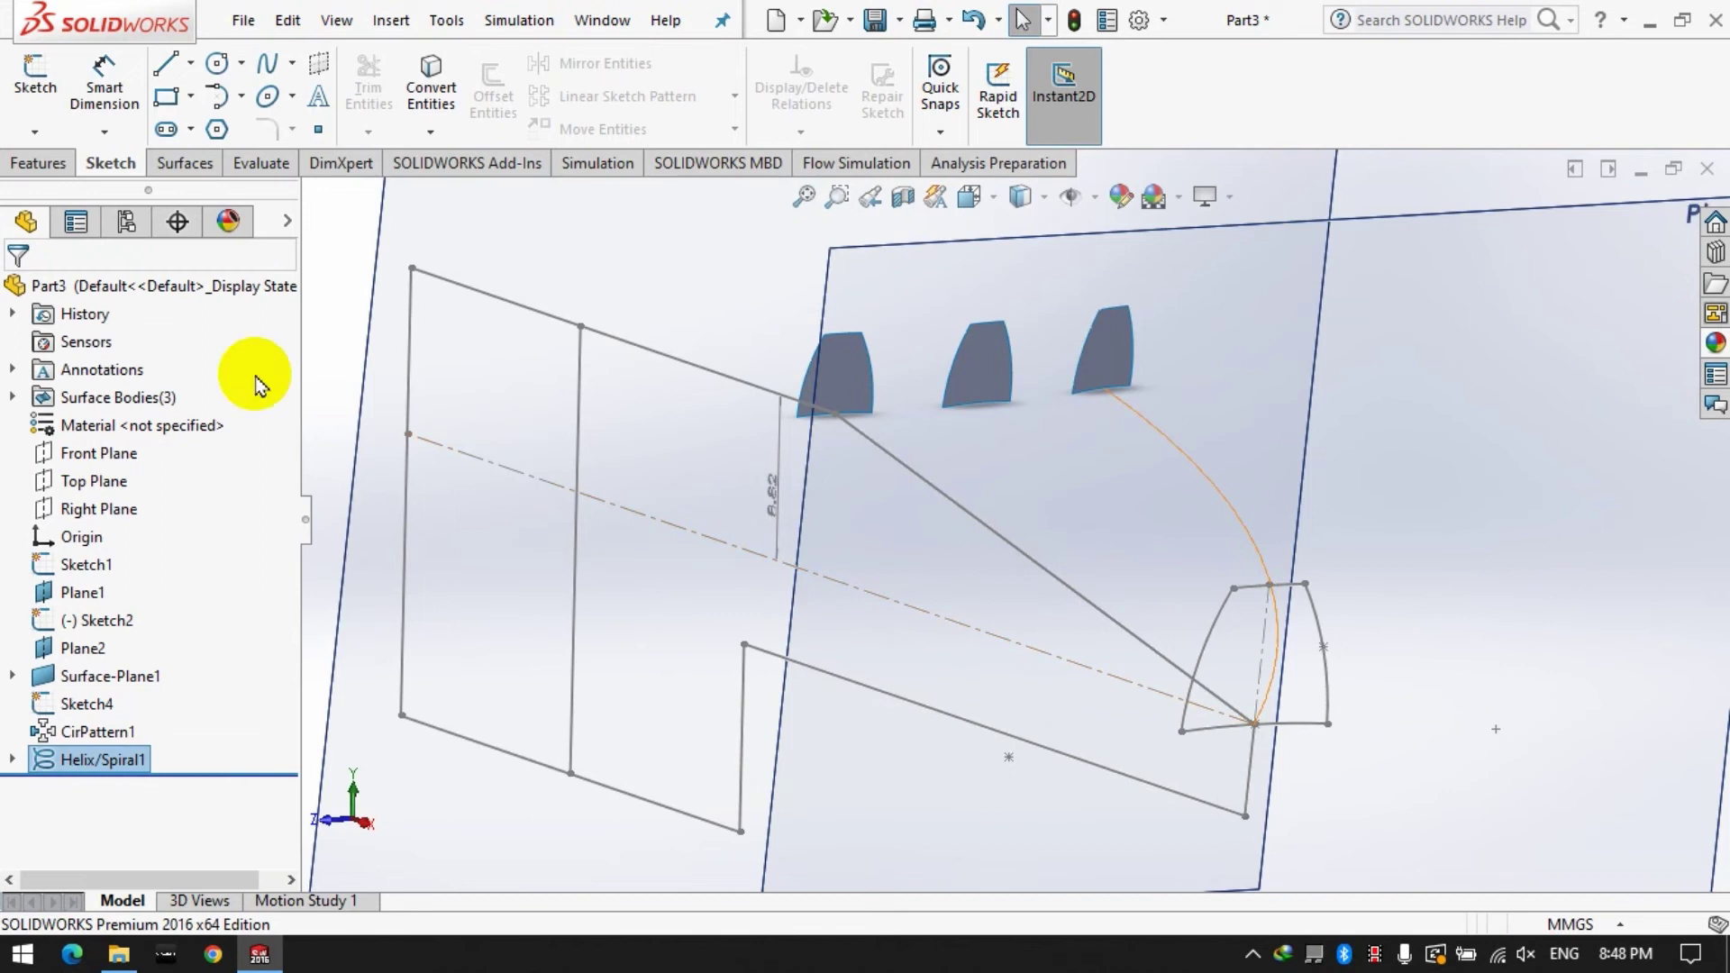
click(38, 163)
click(33, 96)
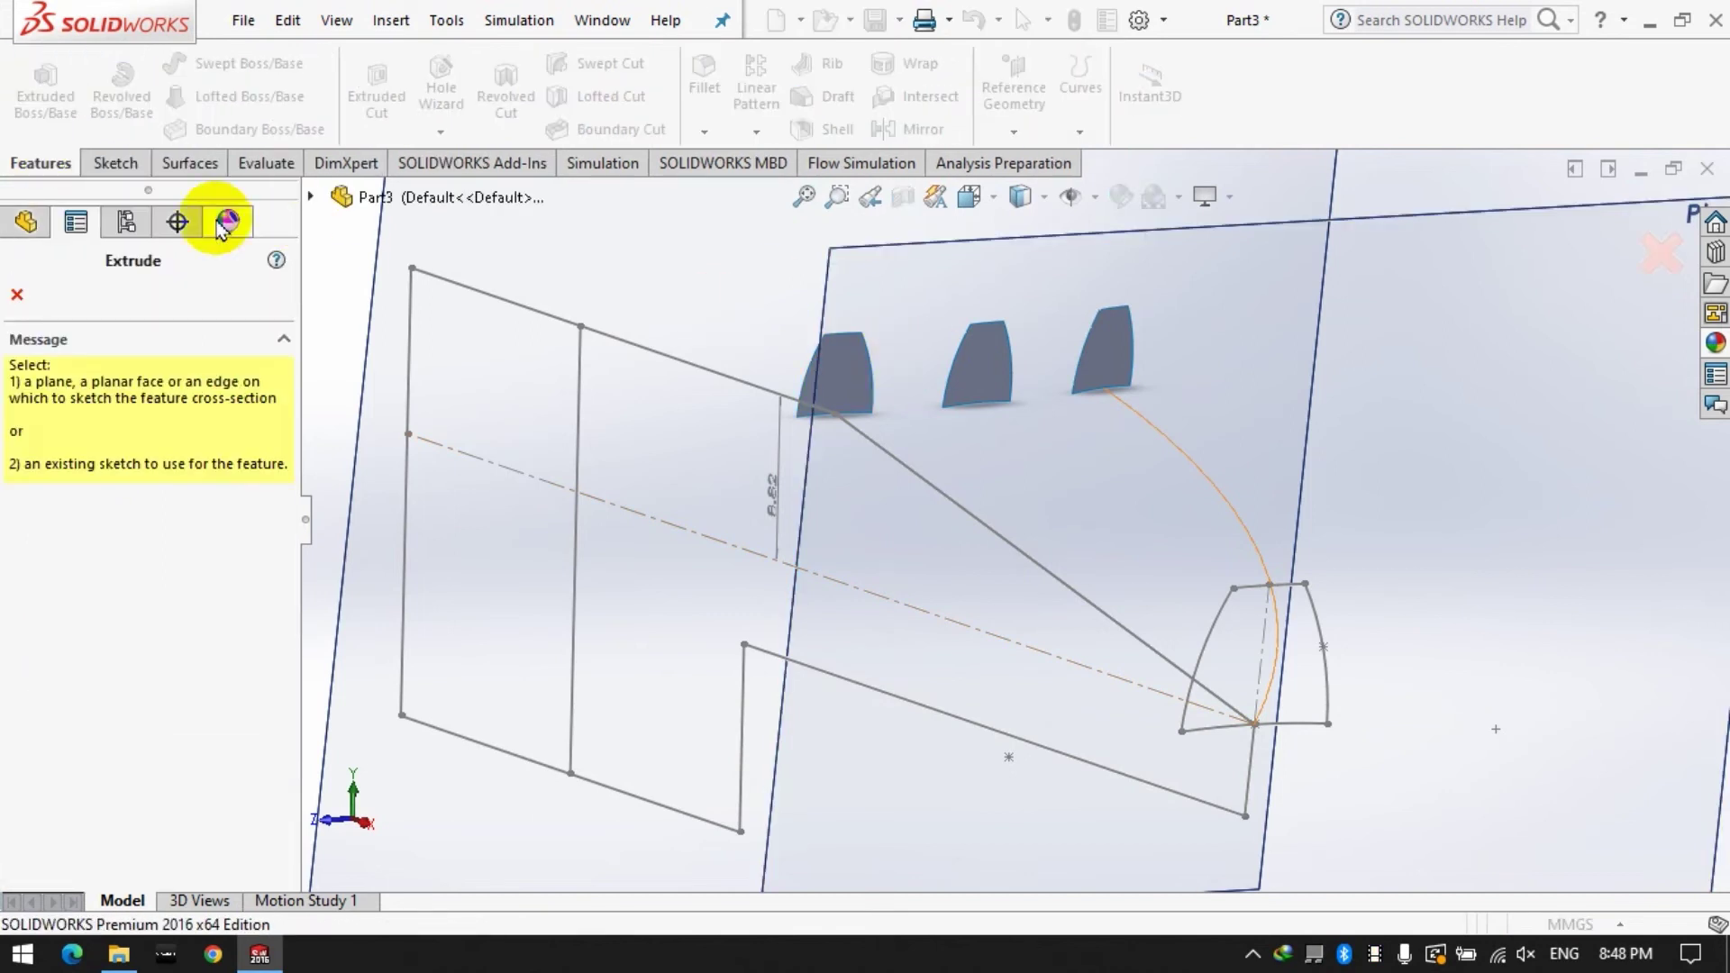
click(16, 295)
Create a sketch on the third tooth surface where the helix ends, converting the face's outline into sketch entities.
click(109, 169)
click(36, 81)
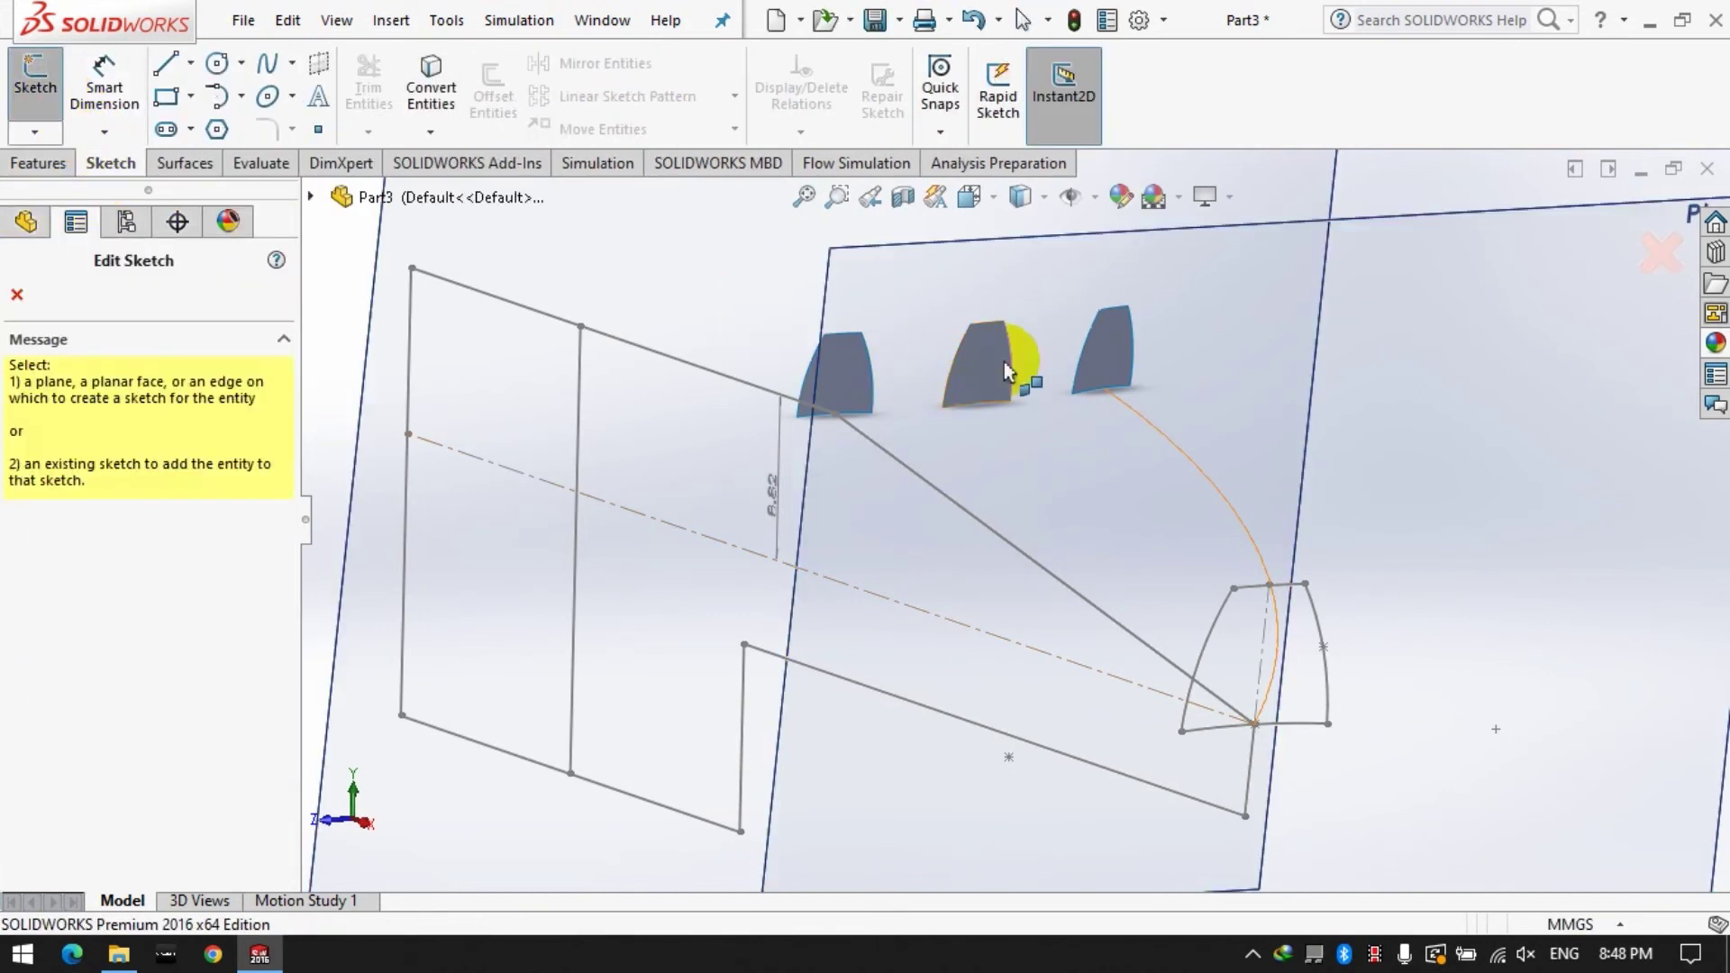
click(1100, 348)
click(431, 90)
click(1126, 361)
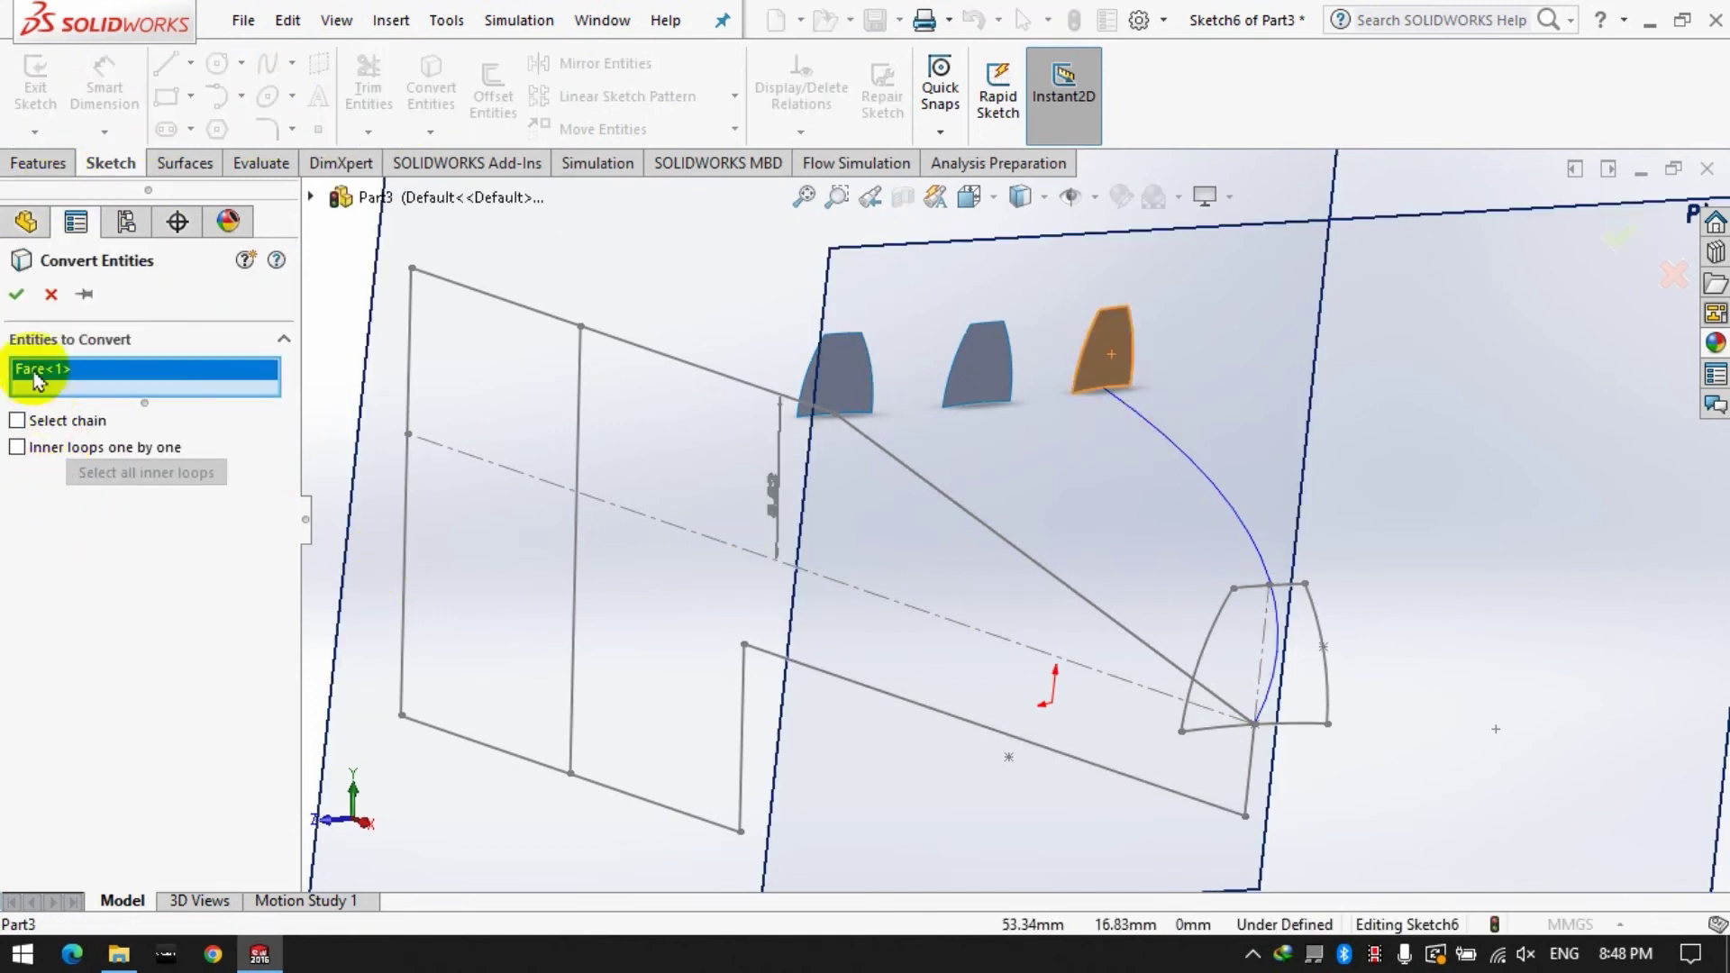
click(16, 294)
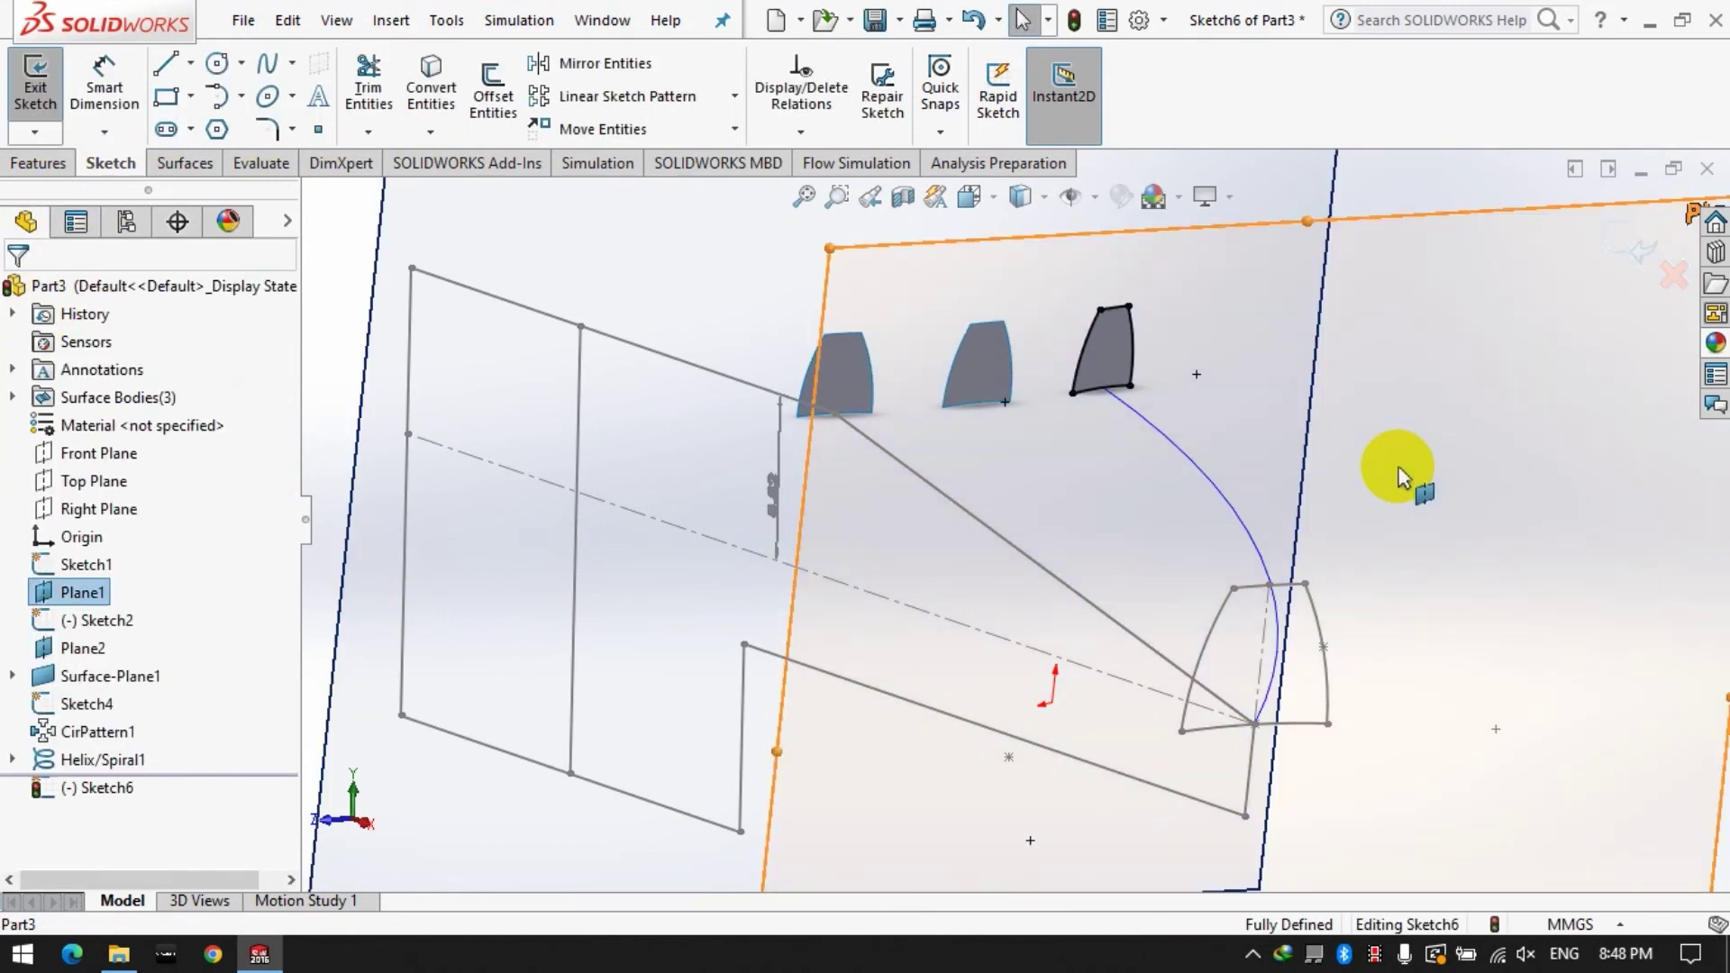
click(35, 81)
Loft a solid tooth from the converted small tooth sketch to the large outer tooth profile, with the helix as guide curve.
click(71, 169)
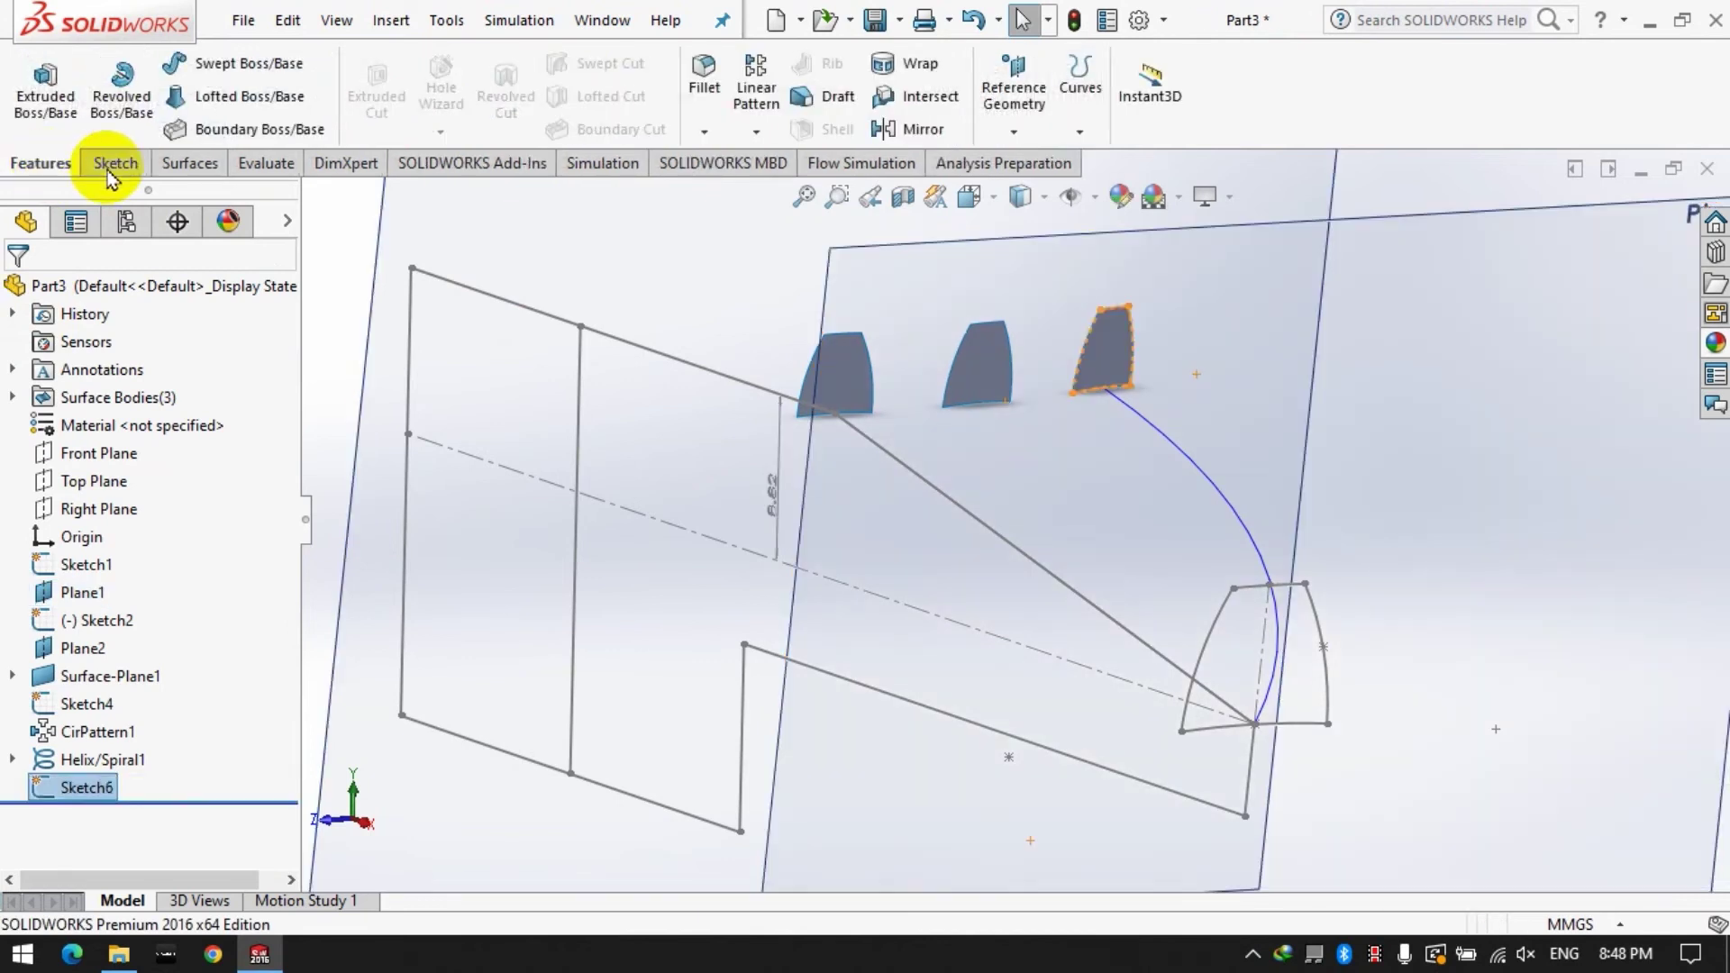
click(249, 96)
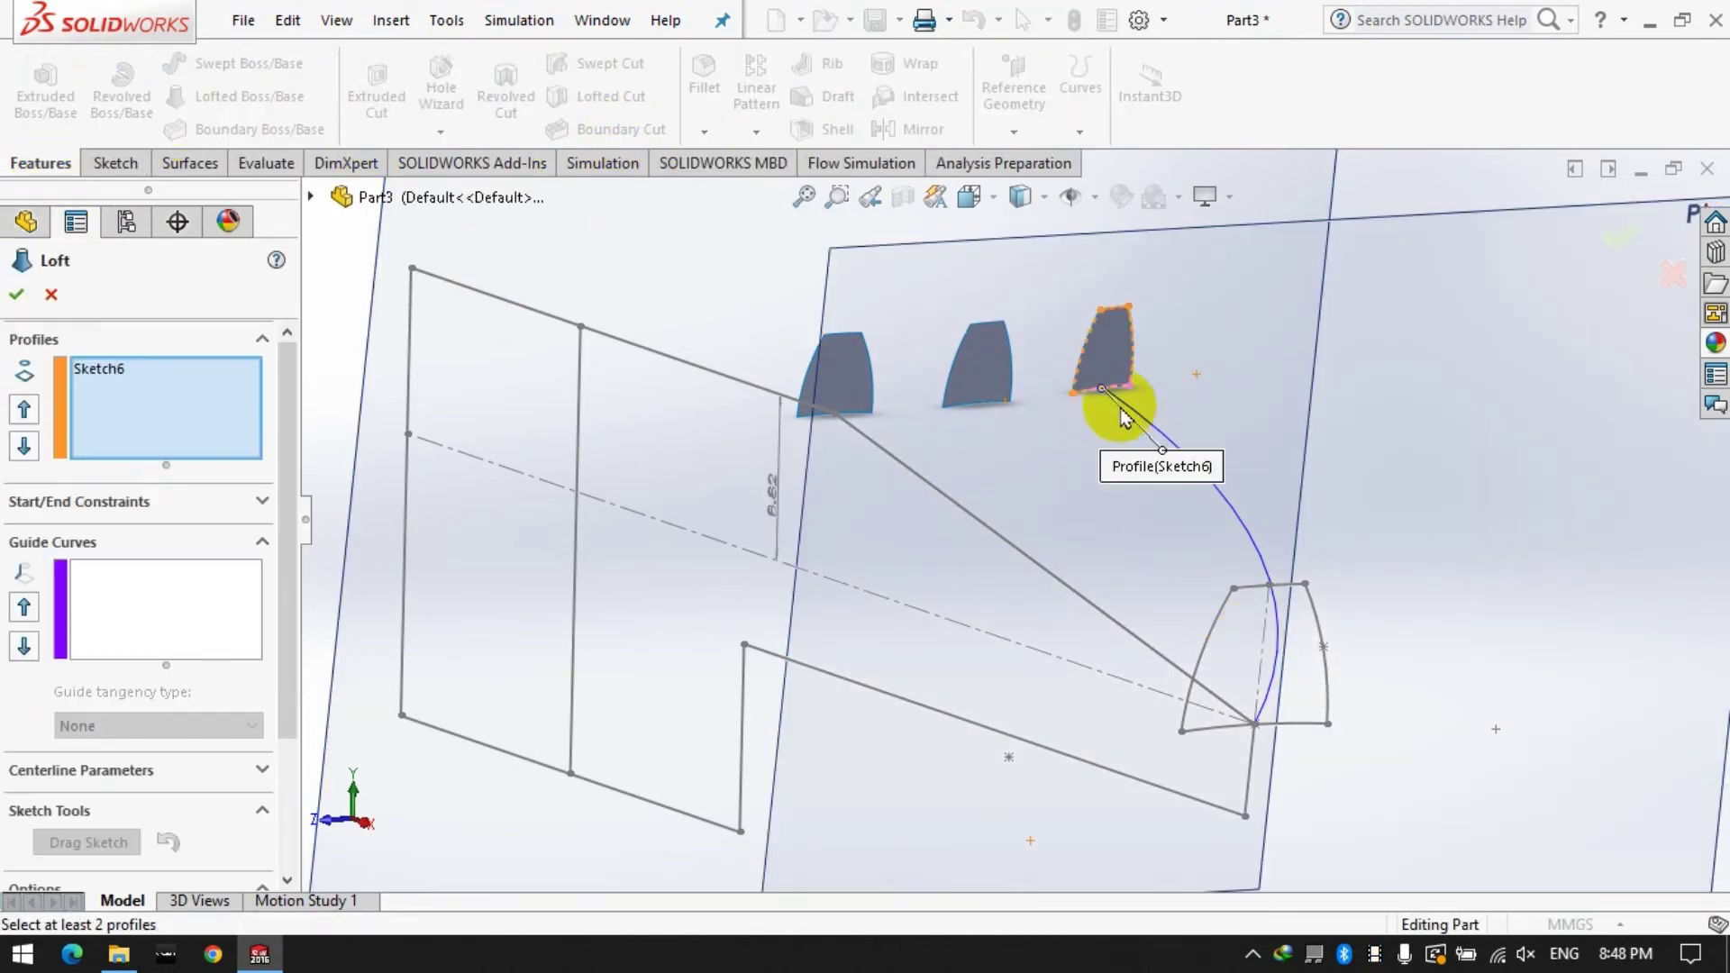
click(1317, 620)
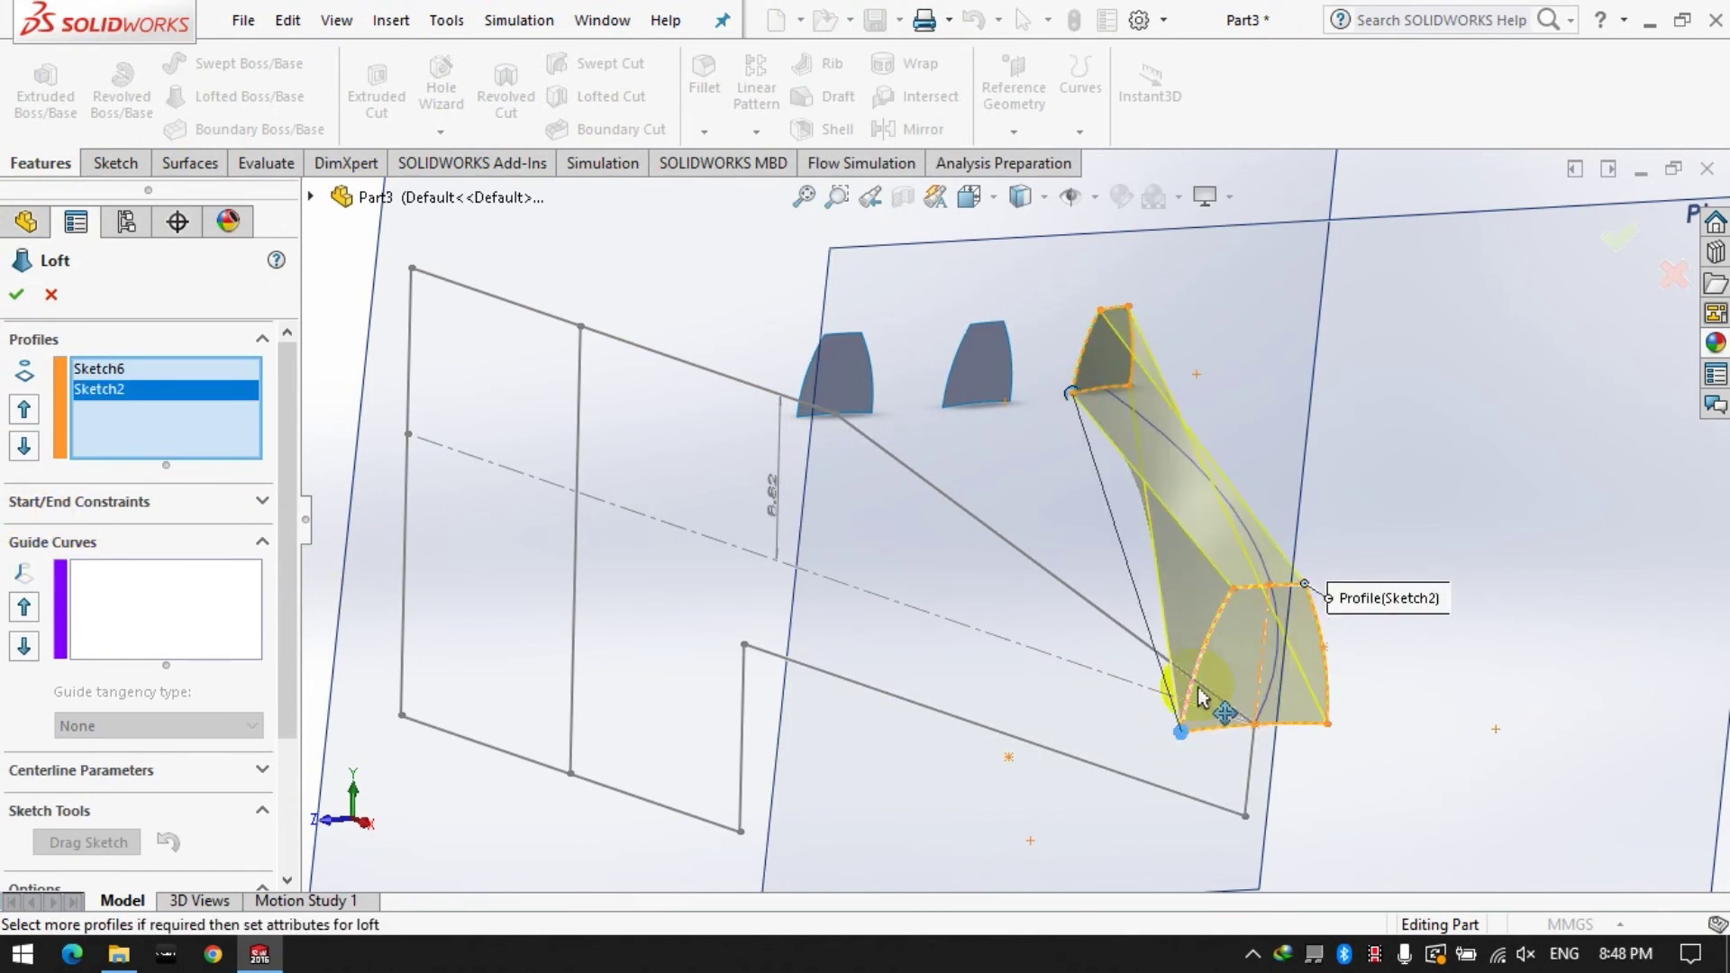
click(96, 583)
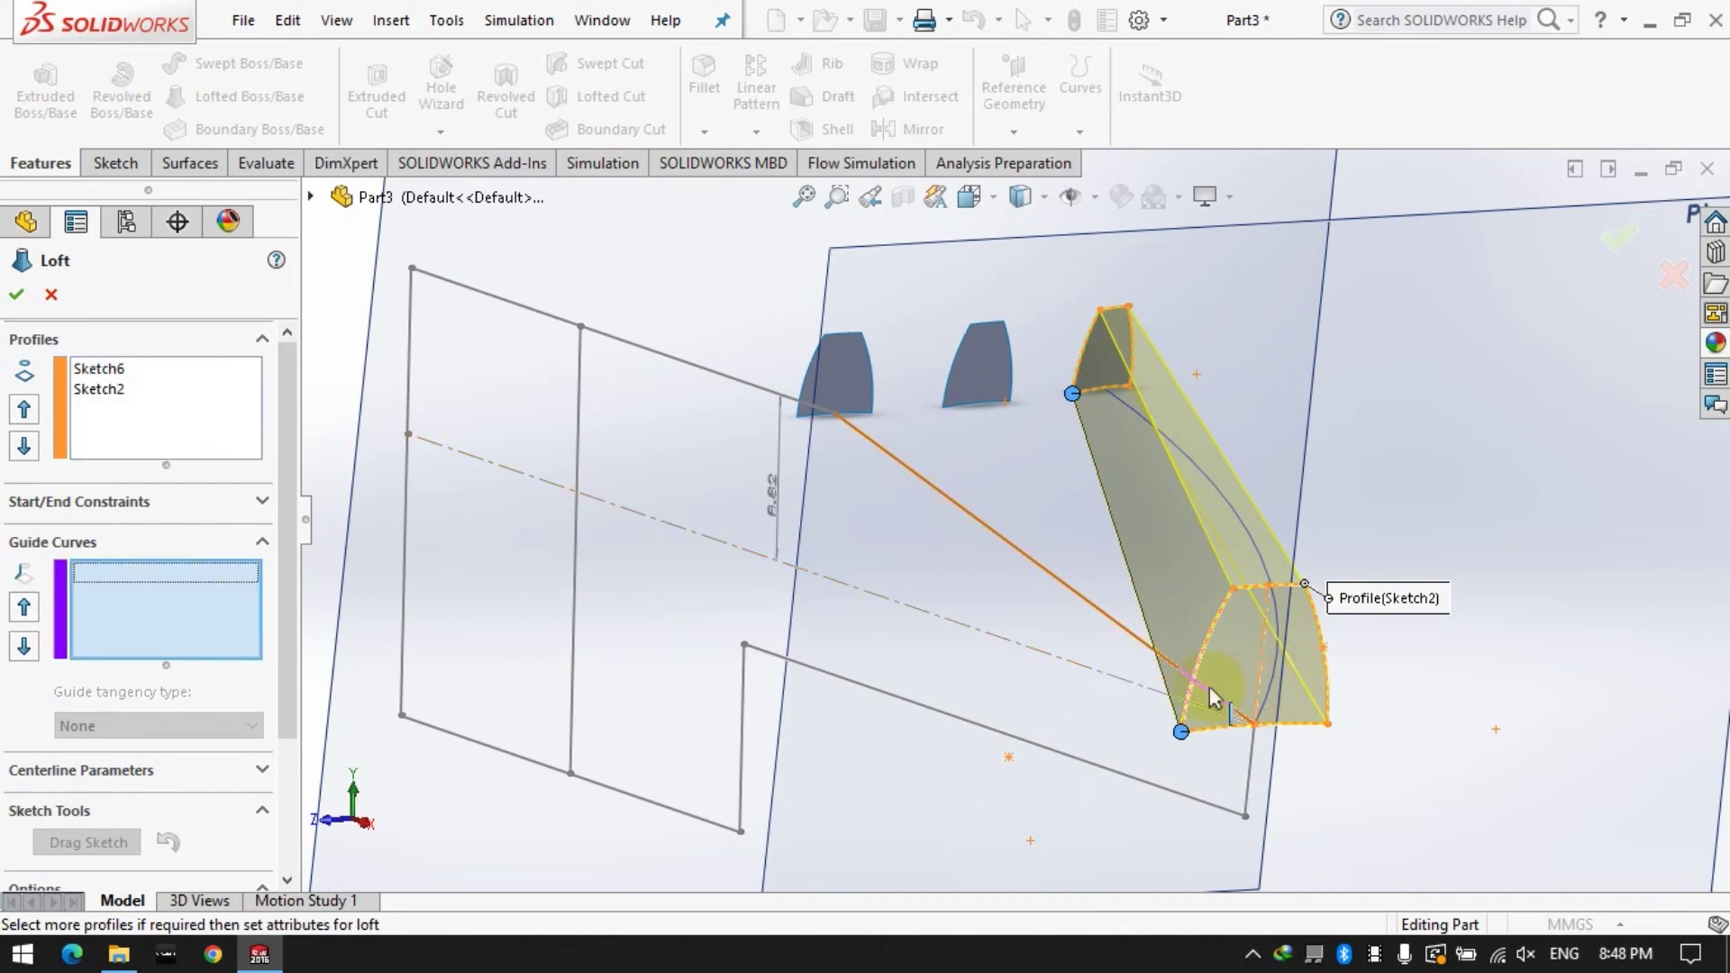
click(1242, 531)
mouse_move(934, 610)
middle_down()
mouse_move(1043, 657)
mouse_move(1026, 666)
mouse_move(1055, 645)
mouse_move(1070, 670)
middle_up()
scroll(1069, 672, up, 4)
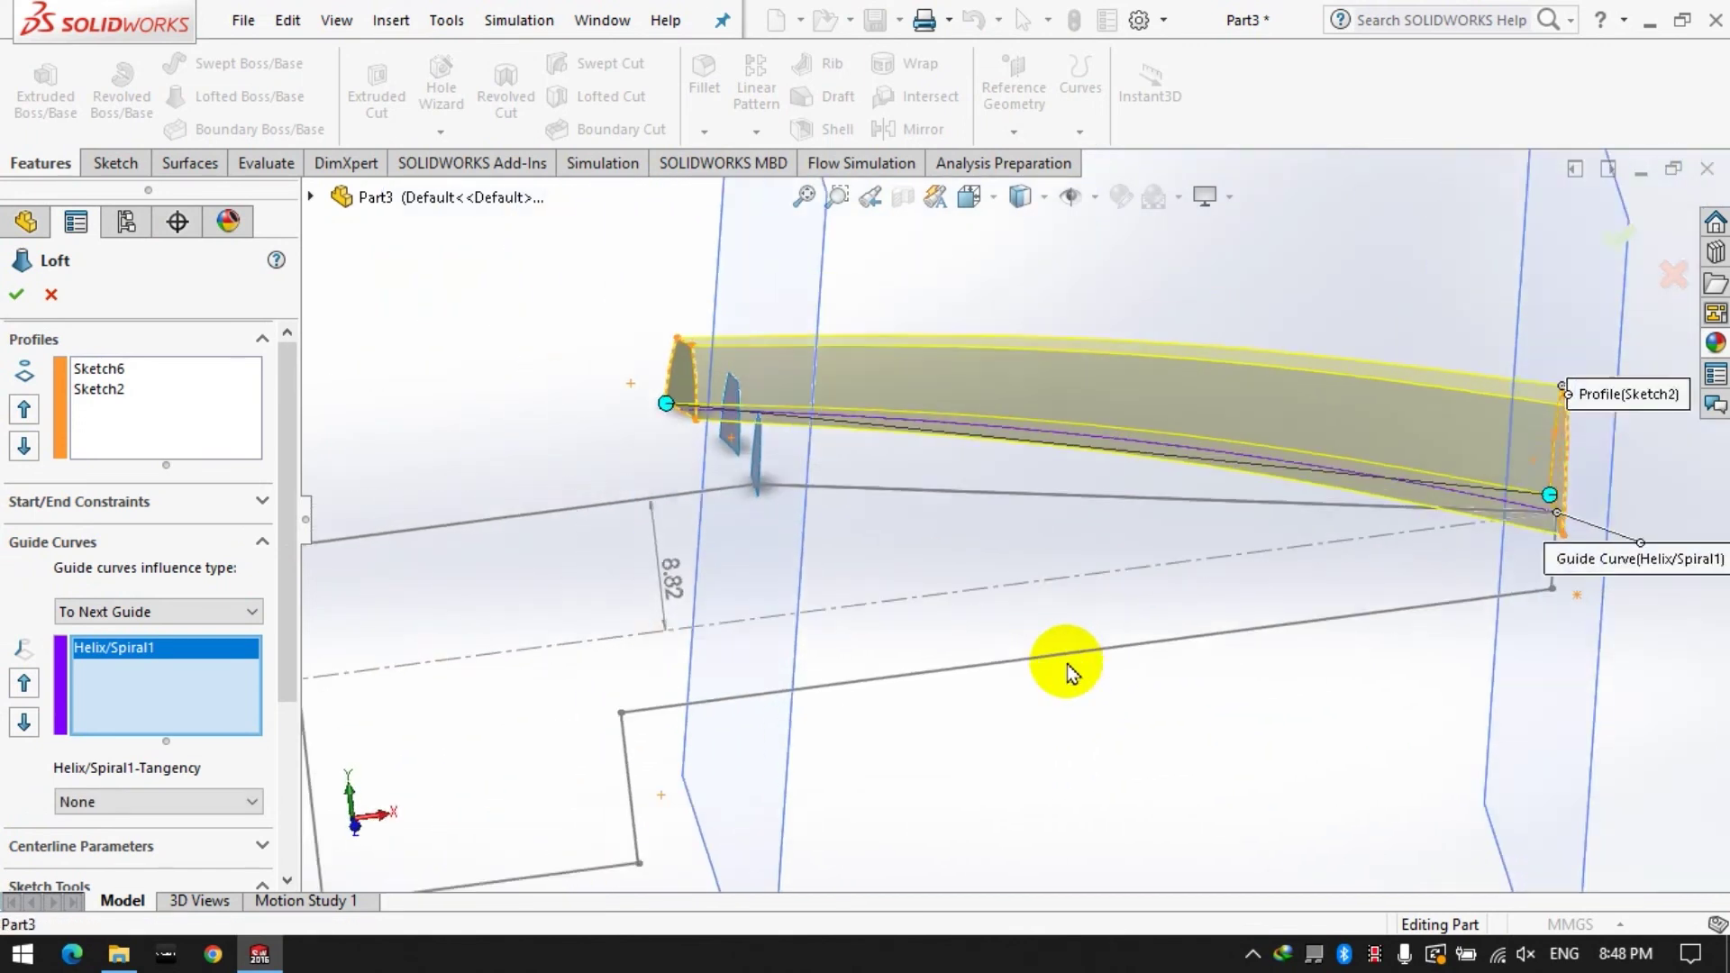
click(16, 296)
mouse_move(937, 499)
middle_down()
mouse_move(888, 409)
mouse_move(895, 483)
middle_up()
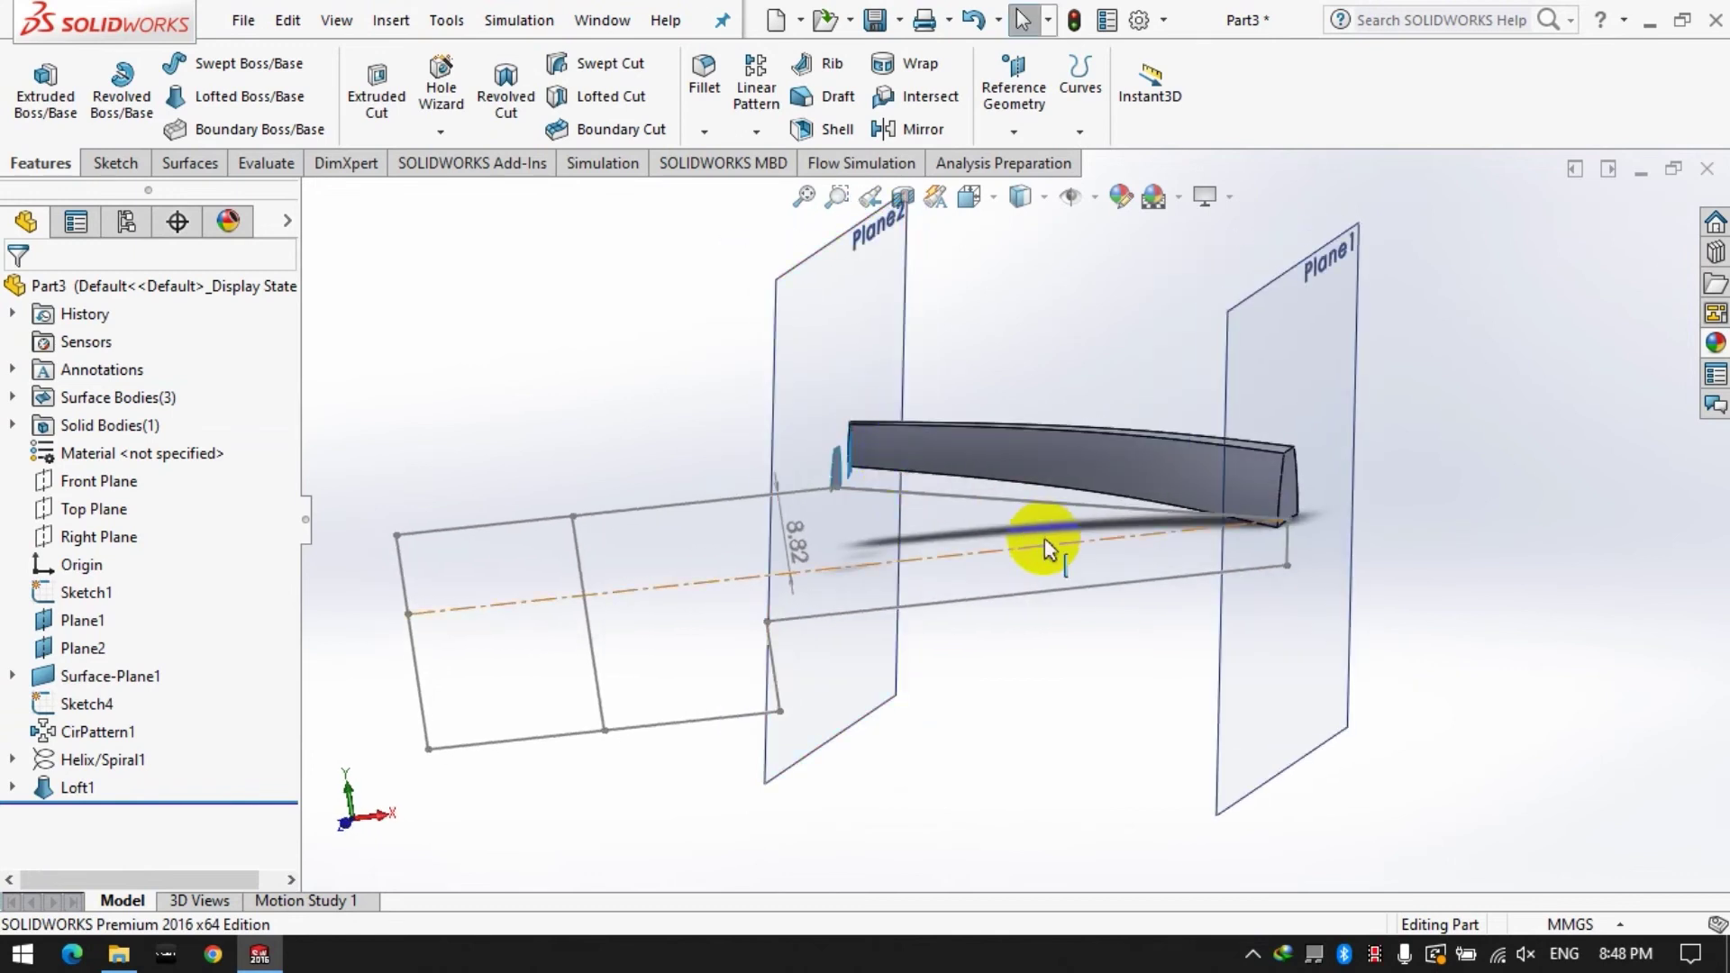
mouse_move(1101, 510)
middle_down()
mouse_move(1267, 522)
mouse_move(1275, 607)
mouse_move(1158, 452)
mouse_move(1035, 490)
mouse_move(1082, 483)
middle_up()
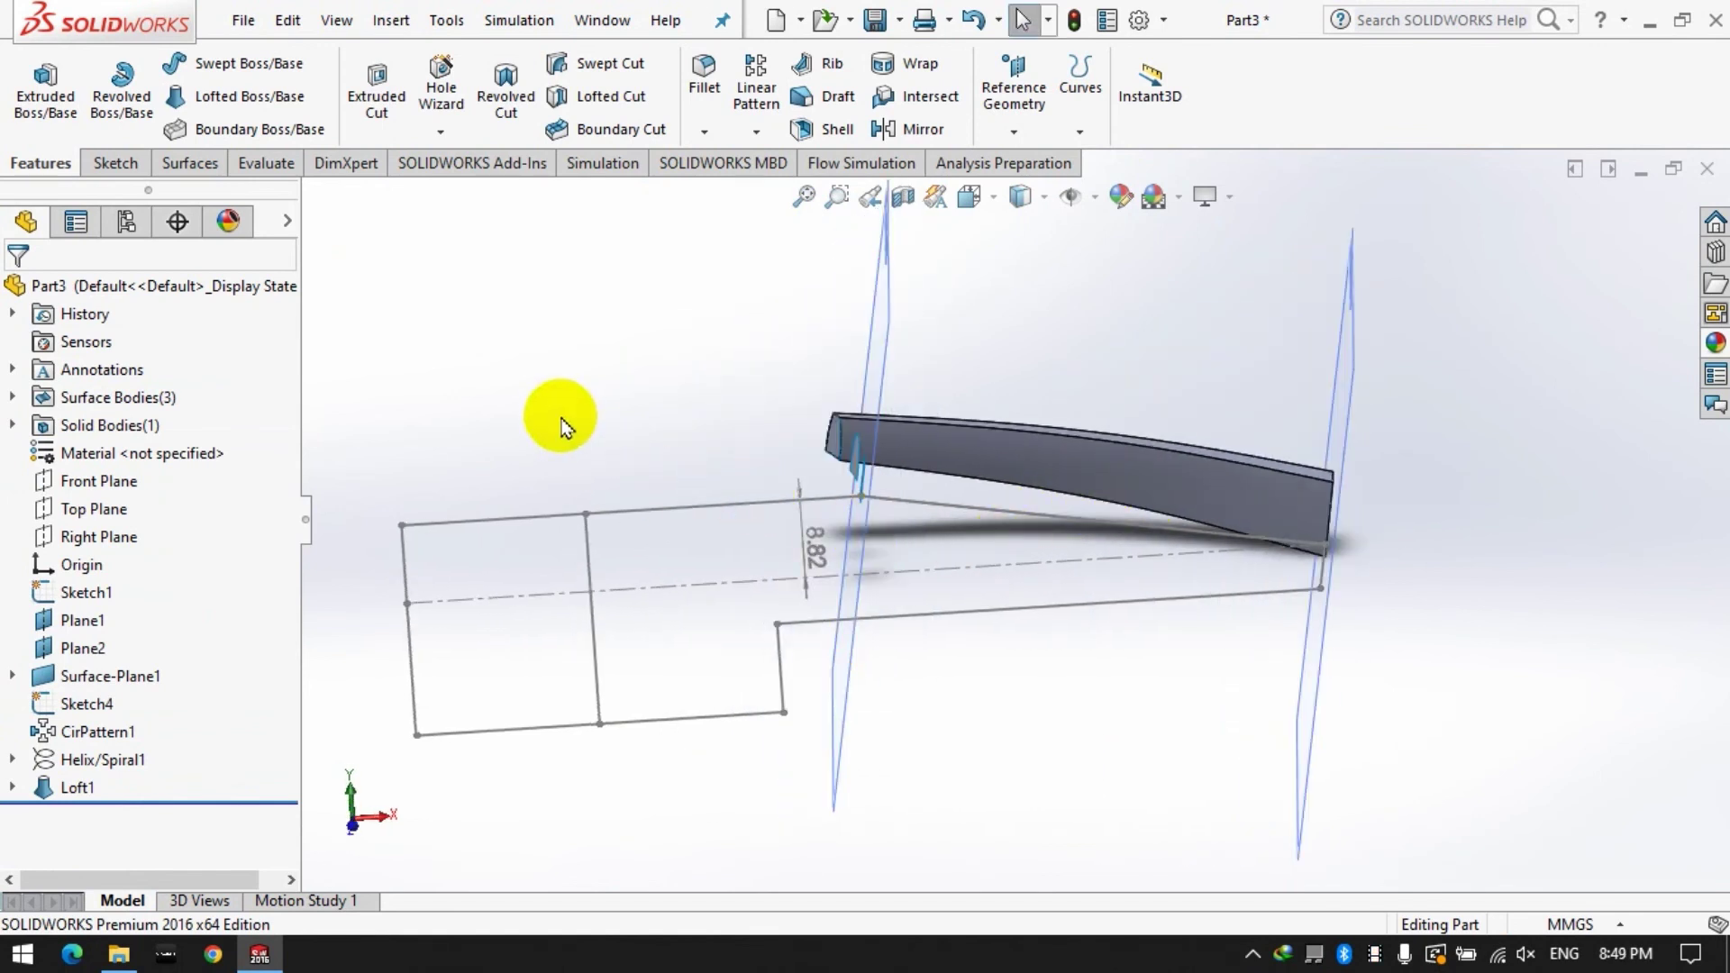
Start a Revolve of the gear section's closed region, replacing the axis with the profile's inner vertical line.
click(124, 90)
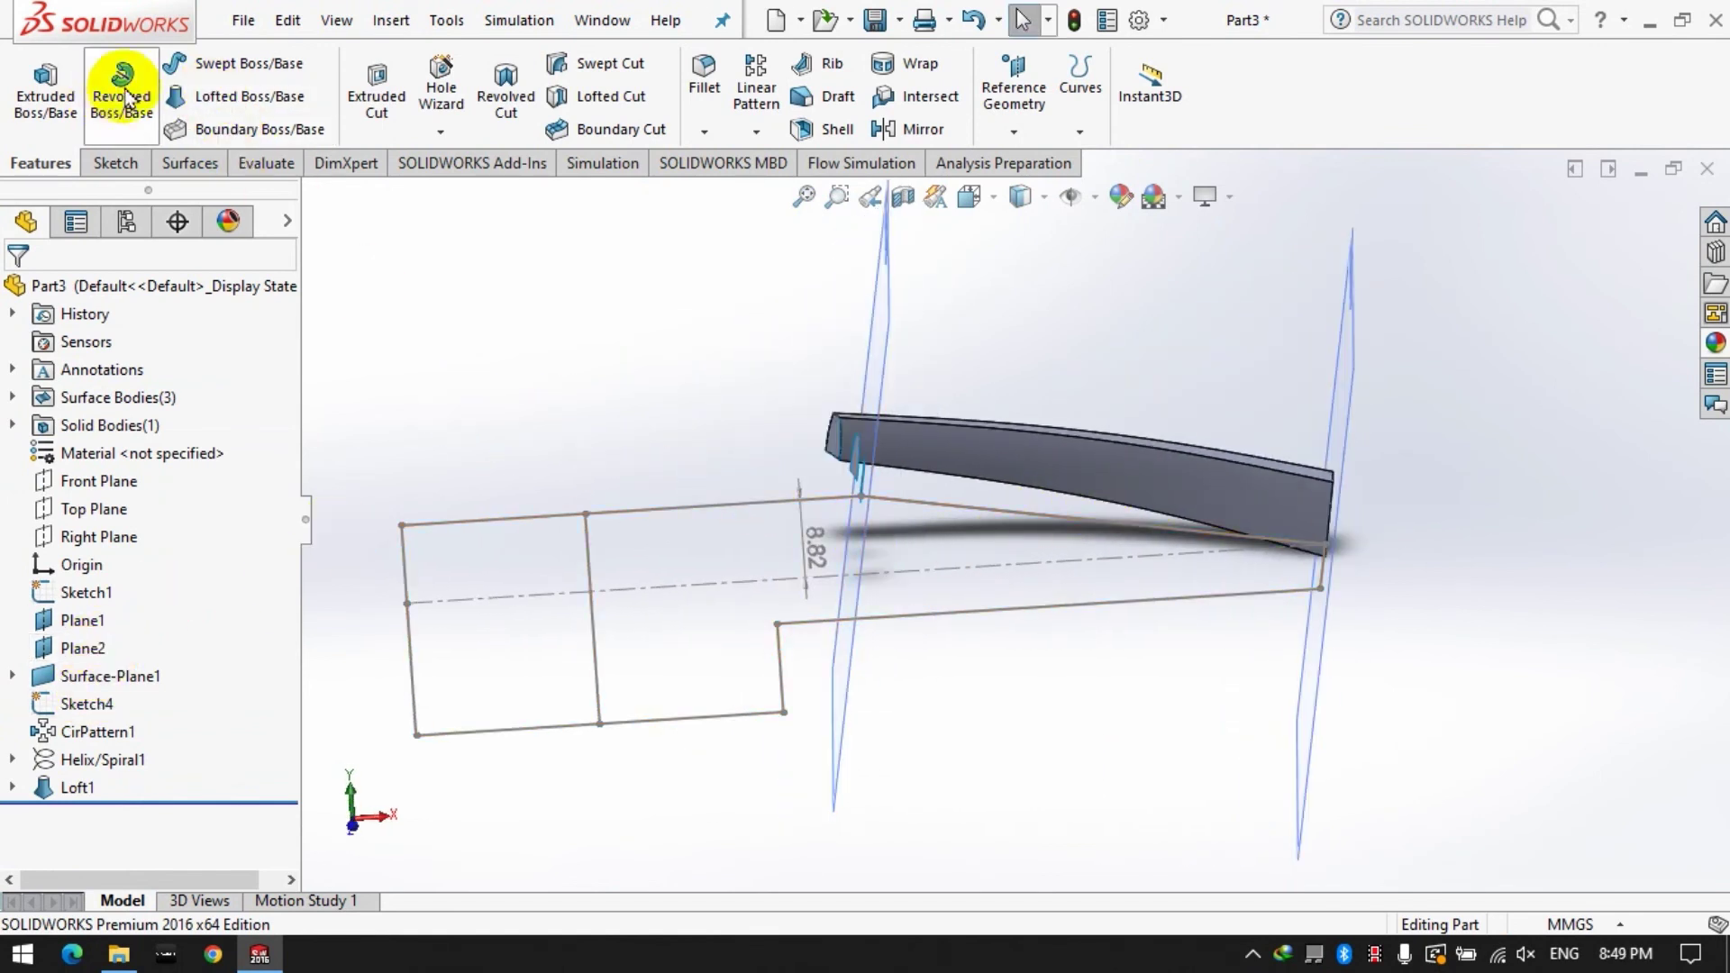
click(656, 509)
click(612, 582)
click(636, 586)
right_click(60, 371)
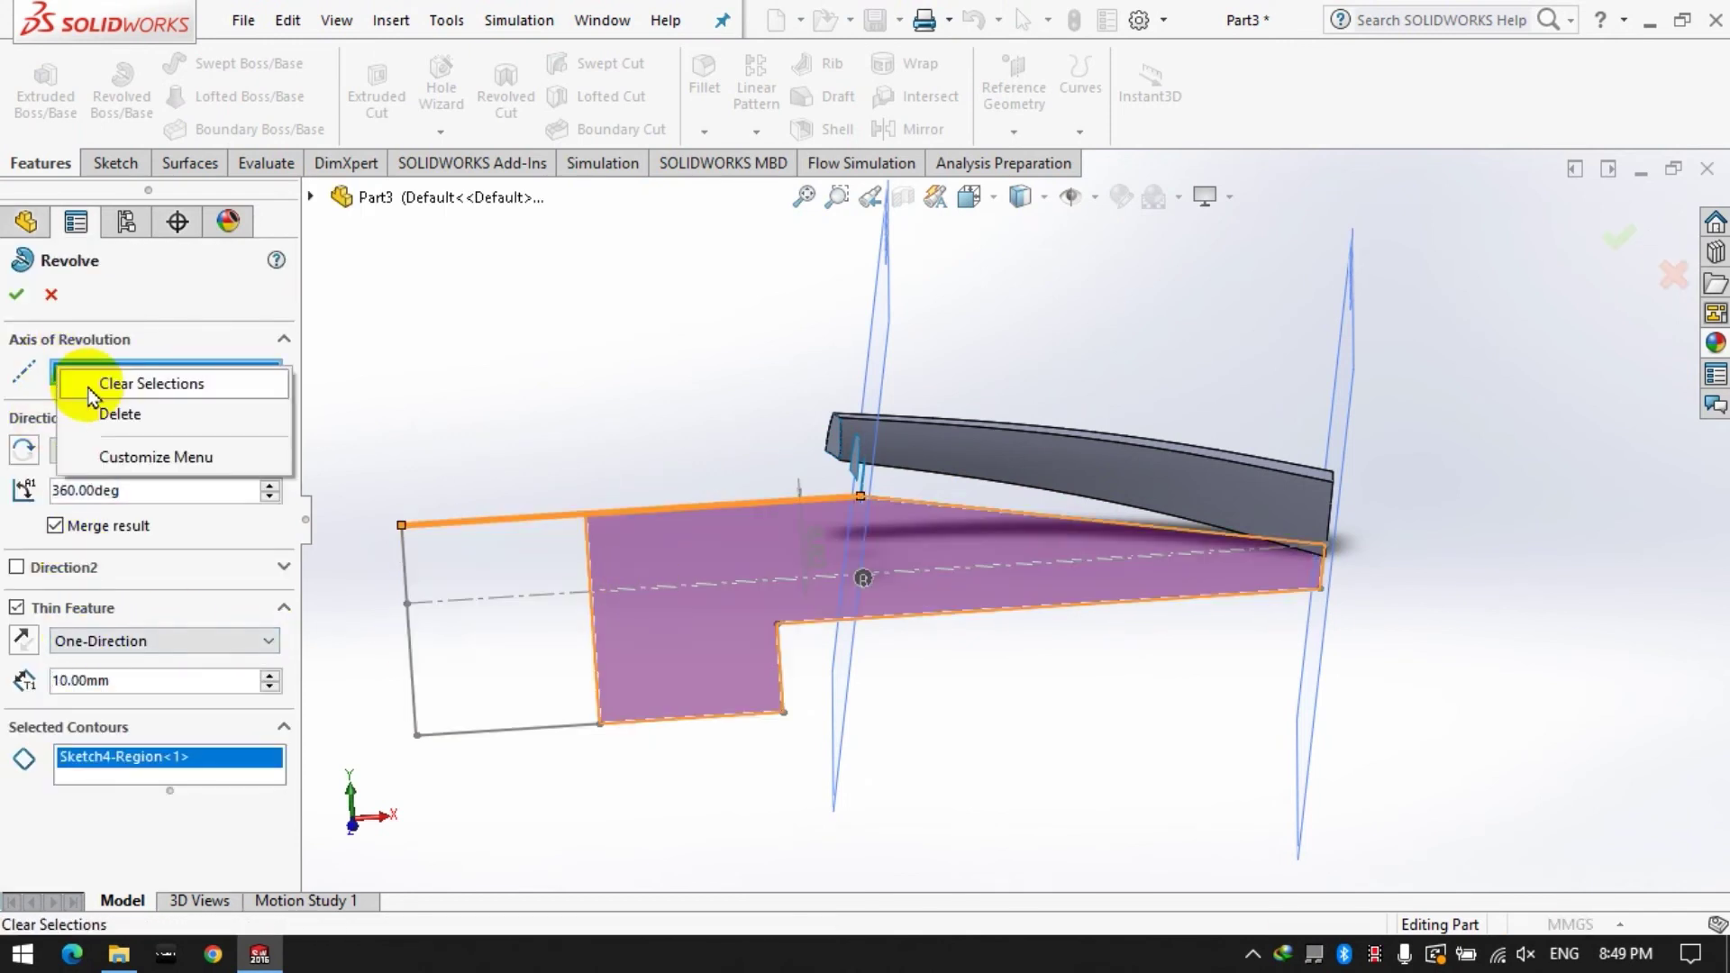
click(91, 385)
click(414, 677)
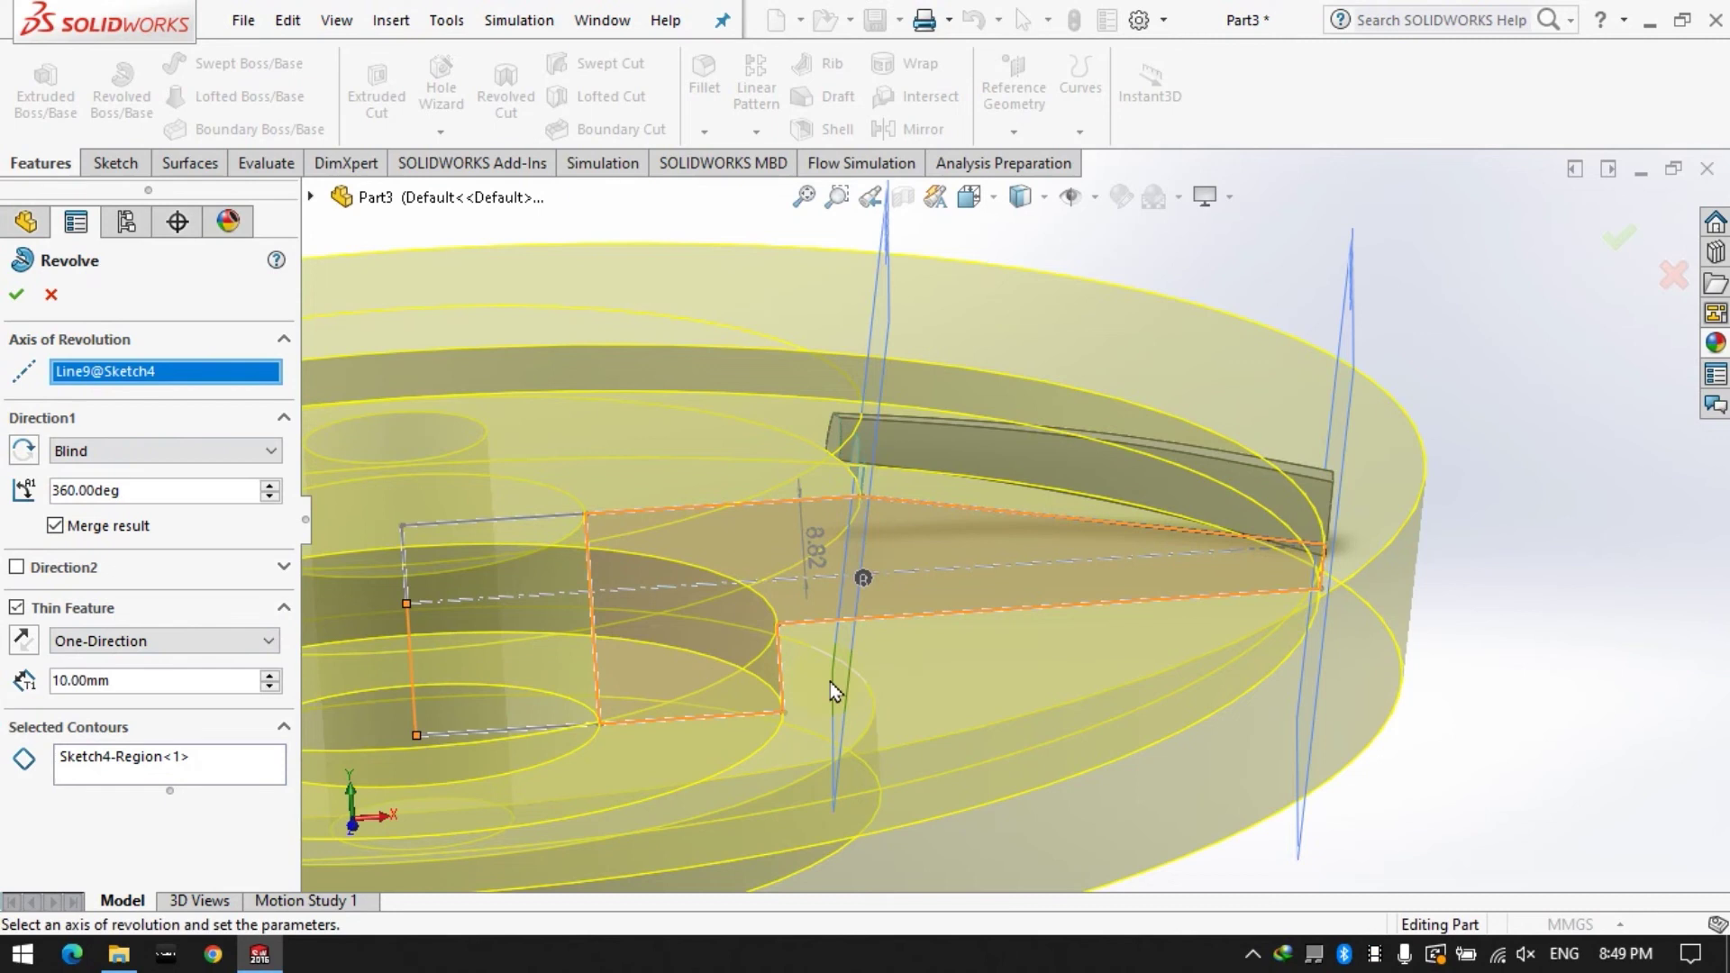
Turn off the thin feature and create the 360-degree revolved gear body.
scroll(830, 681, up, 3)
click(26, 307)
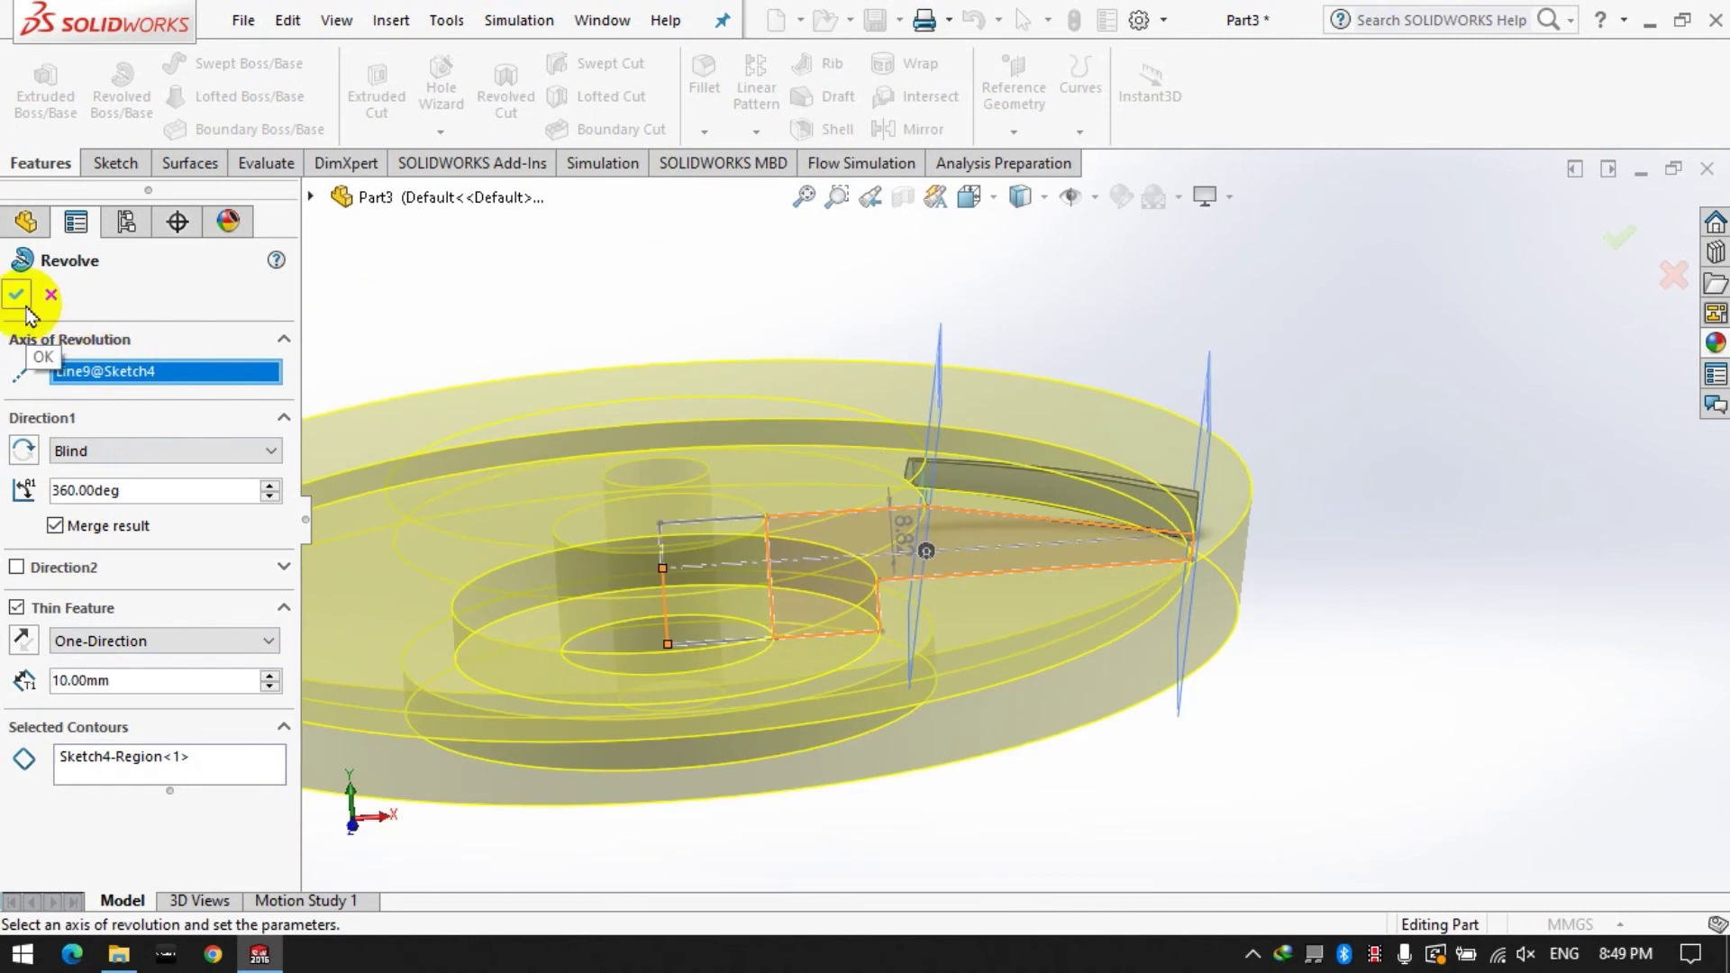
click(16, 610)
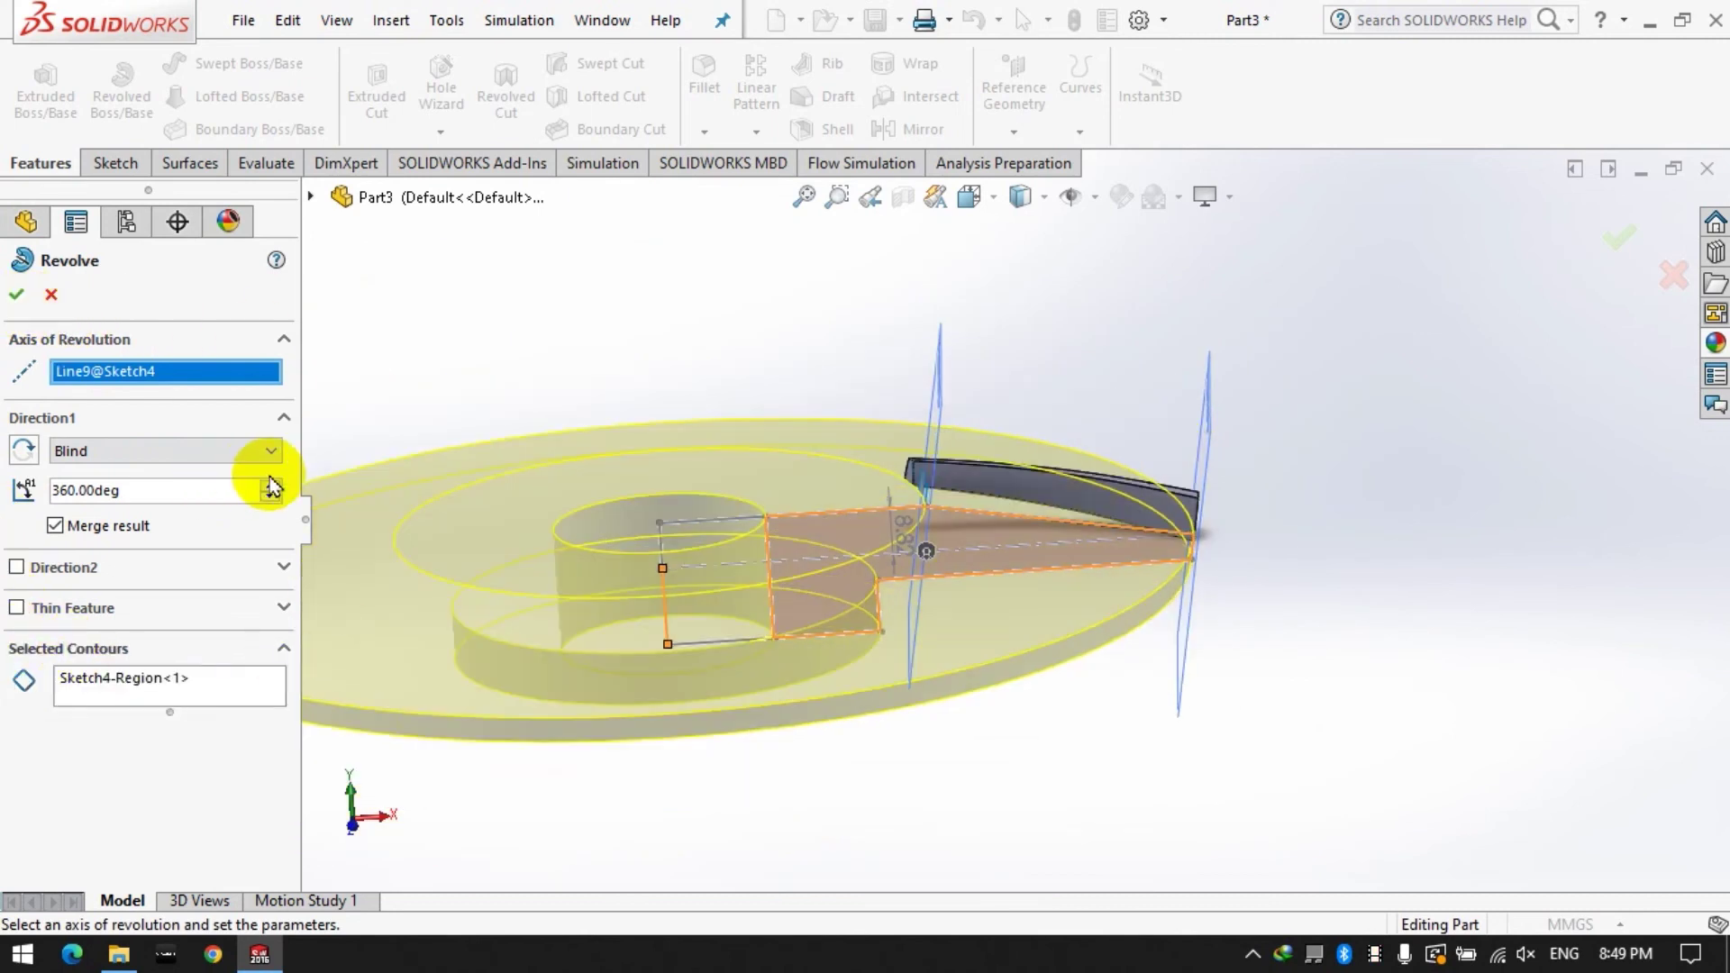
click(17, 295)
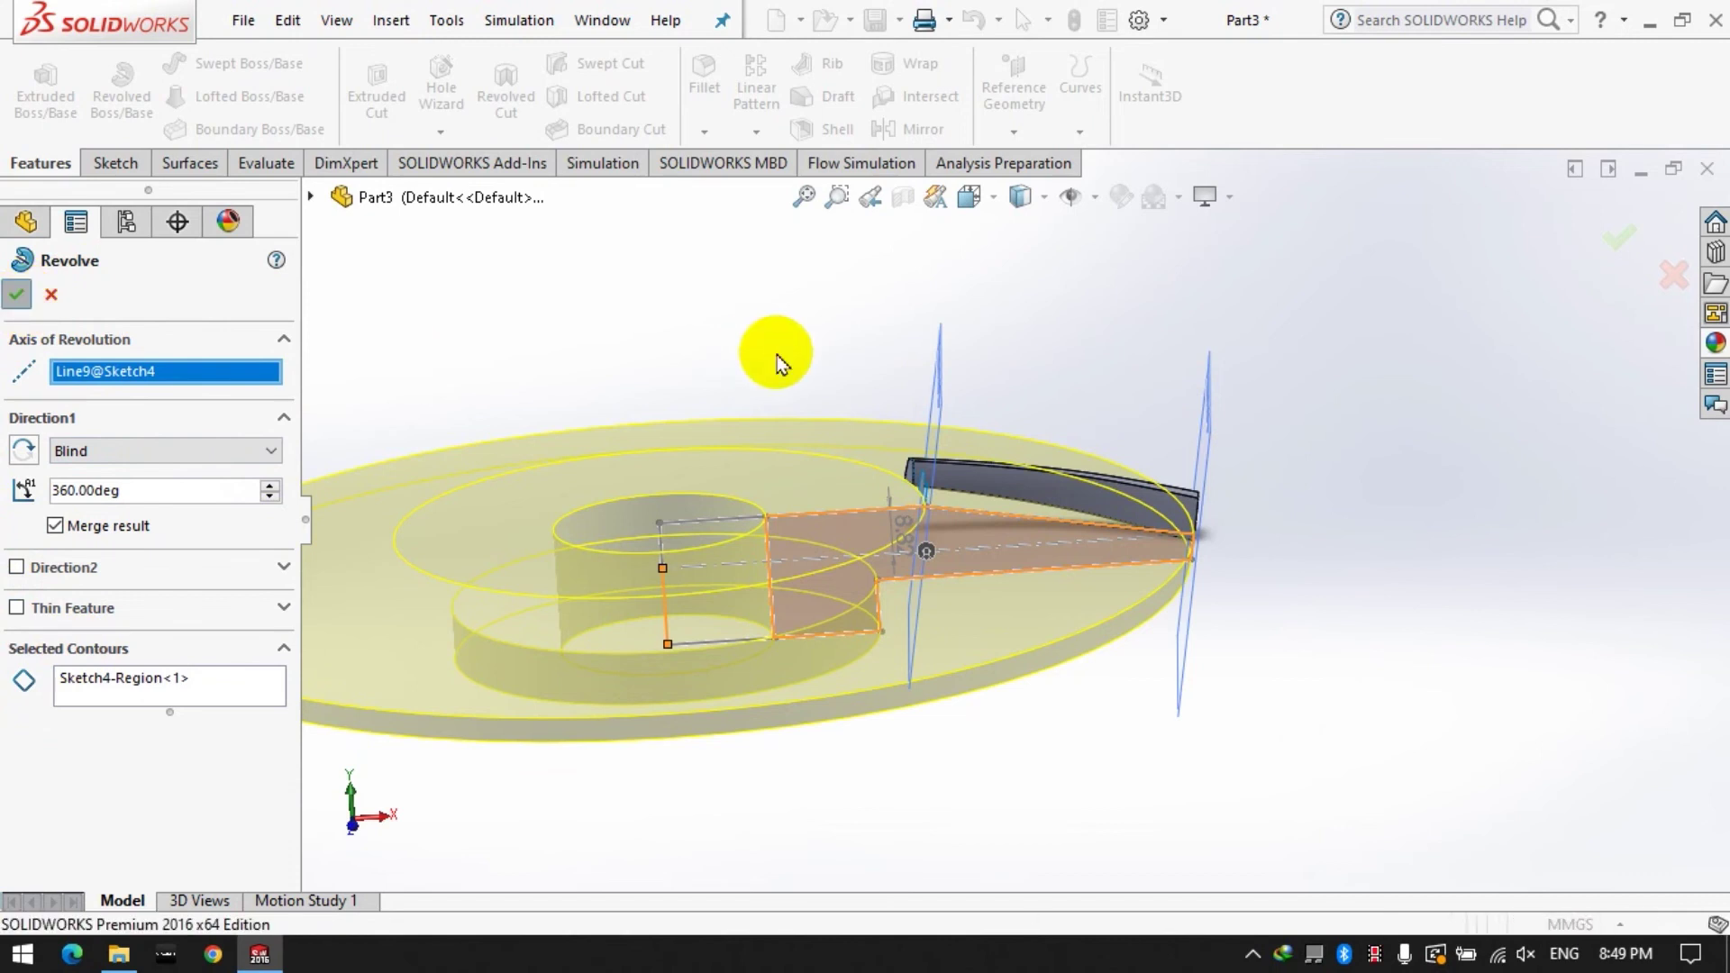
middle_drag(822, 367, 971, 486)
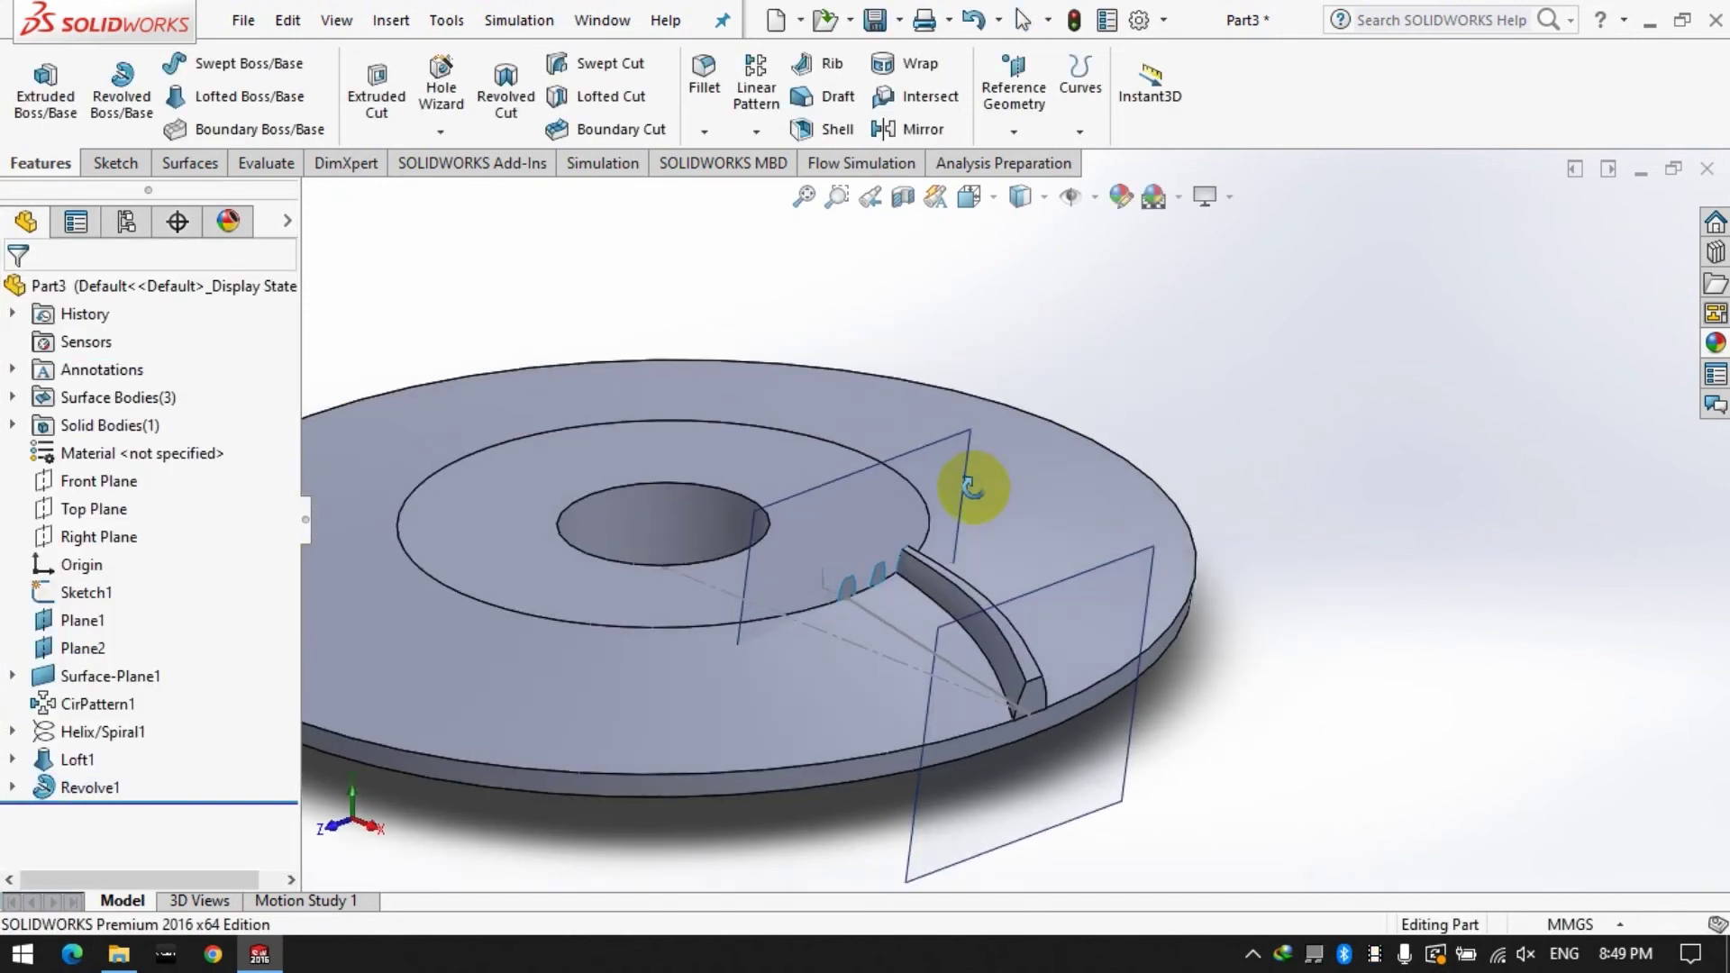
scroll(976, 697, down, 2)
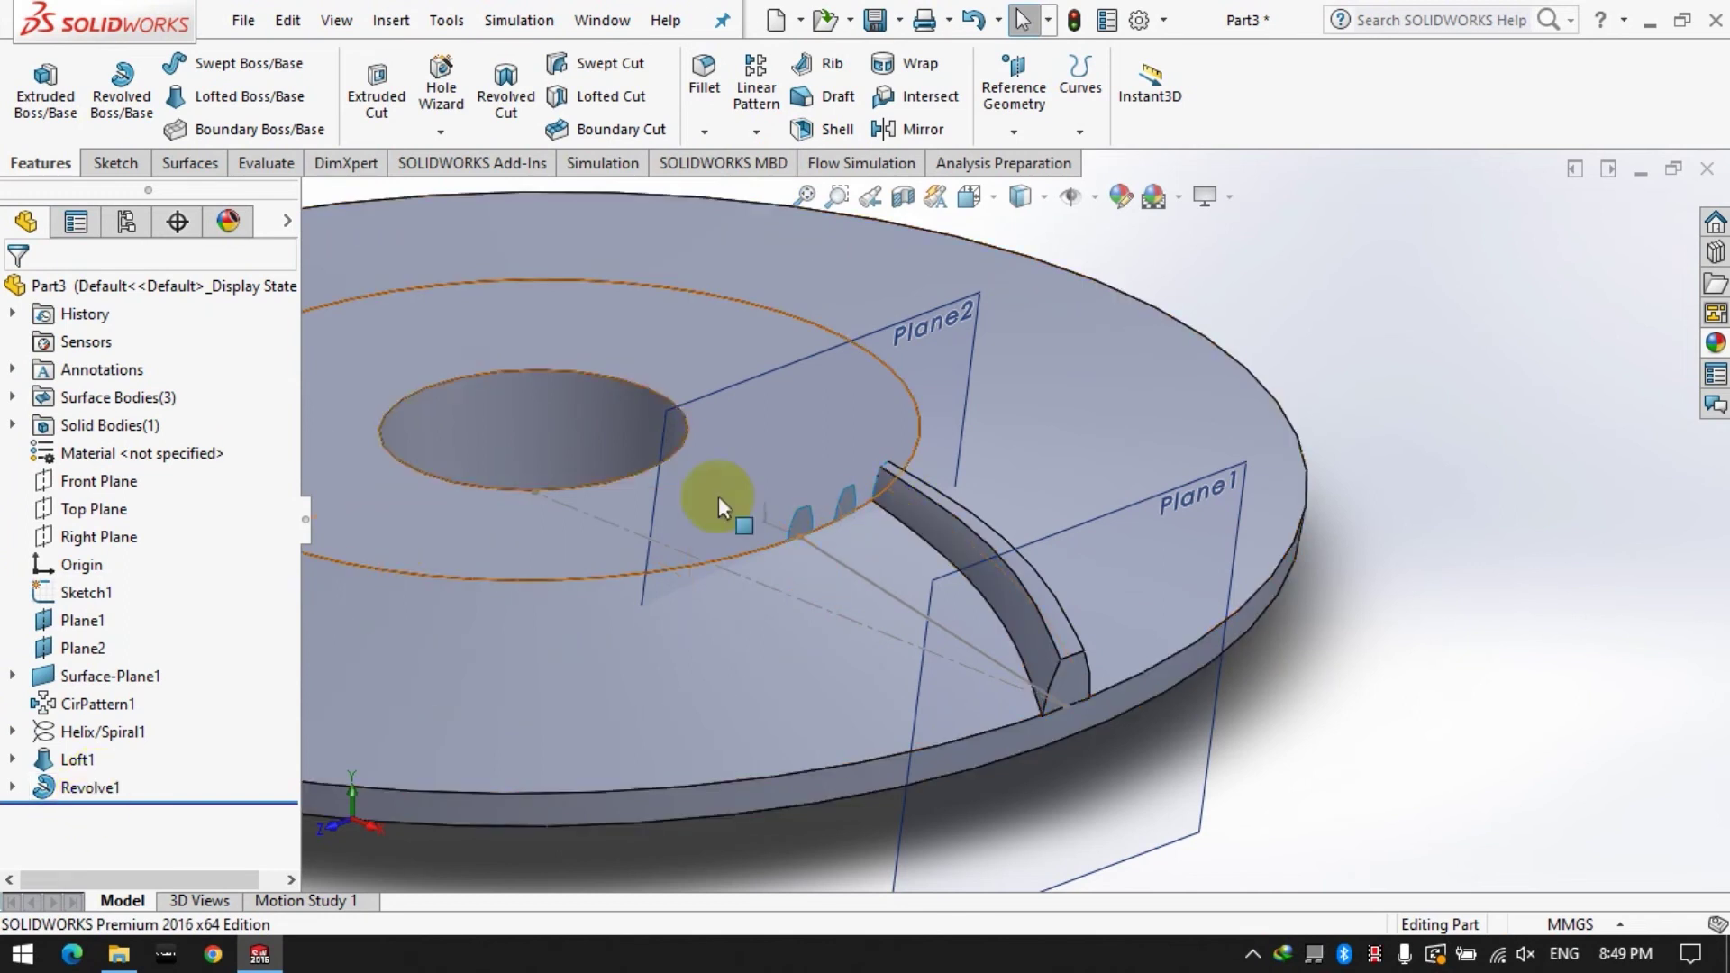
Start a circular pattern of the lofted tooth around the gear body's conical face, with 10-degree spacing.
click(756, 131)
click(777, 193)
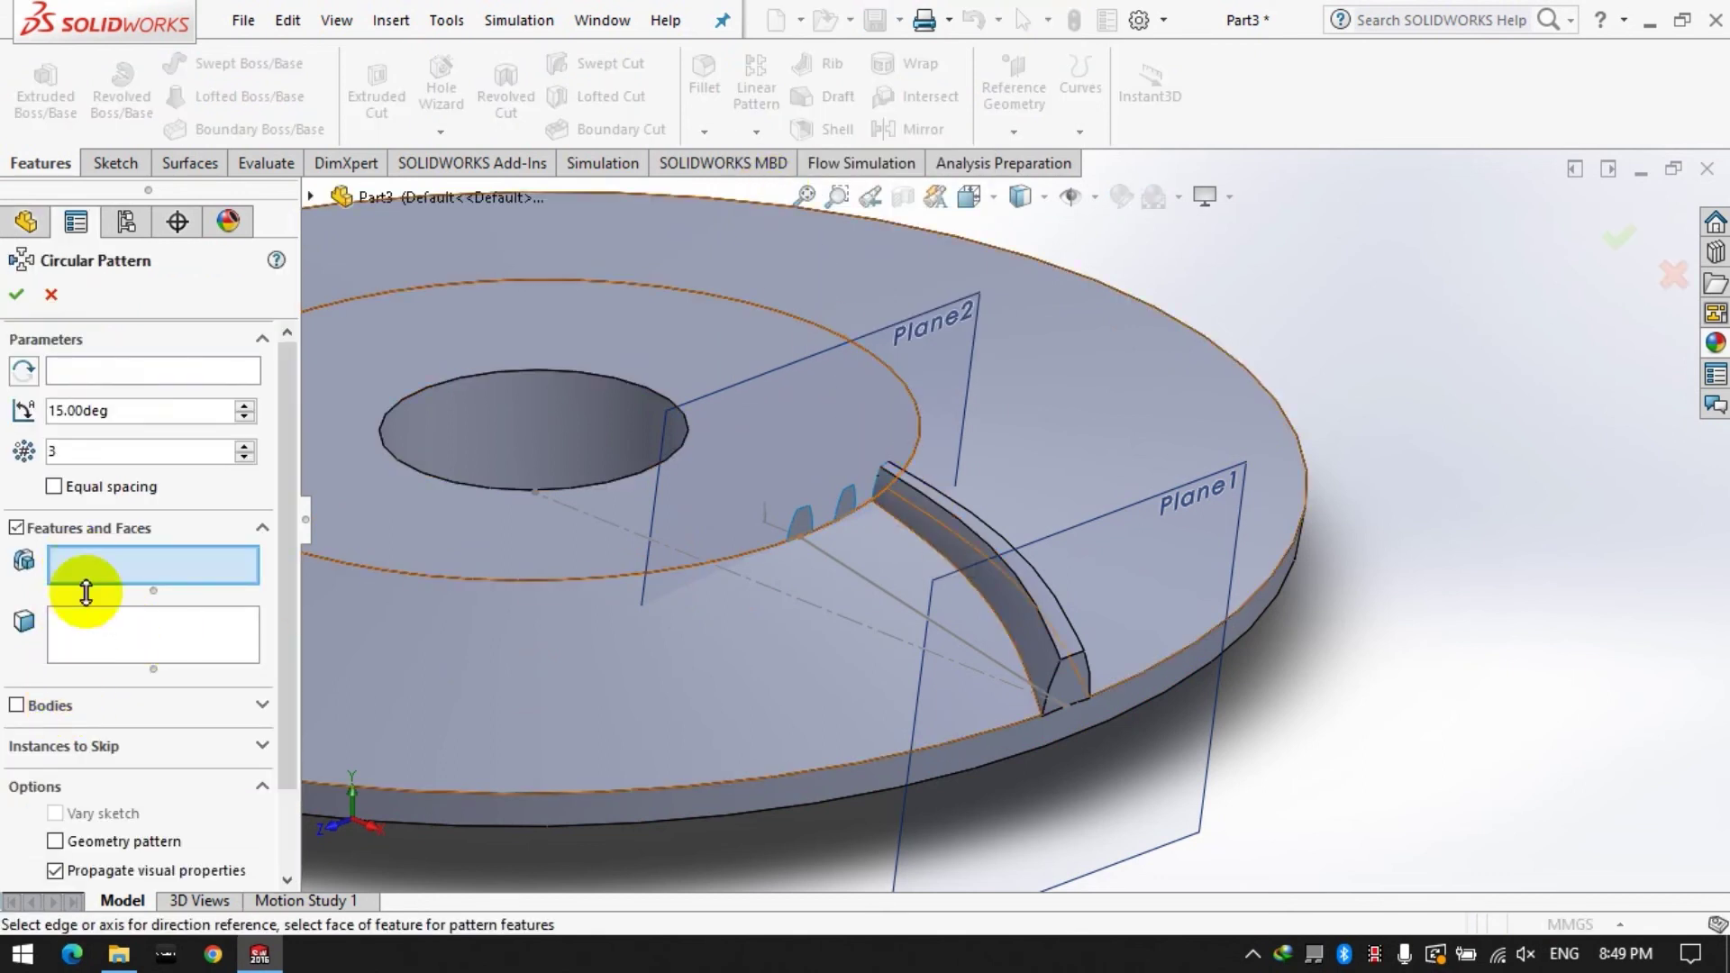
click(942, 539)
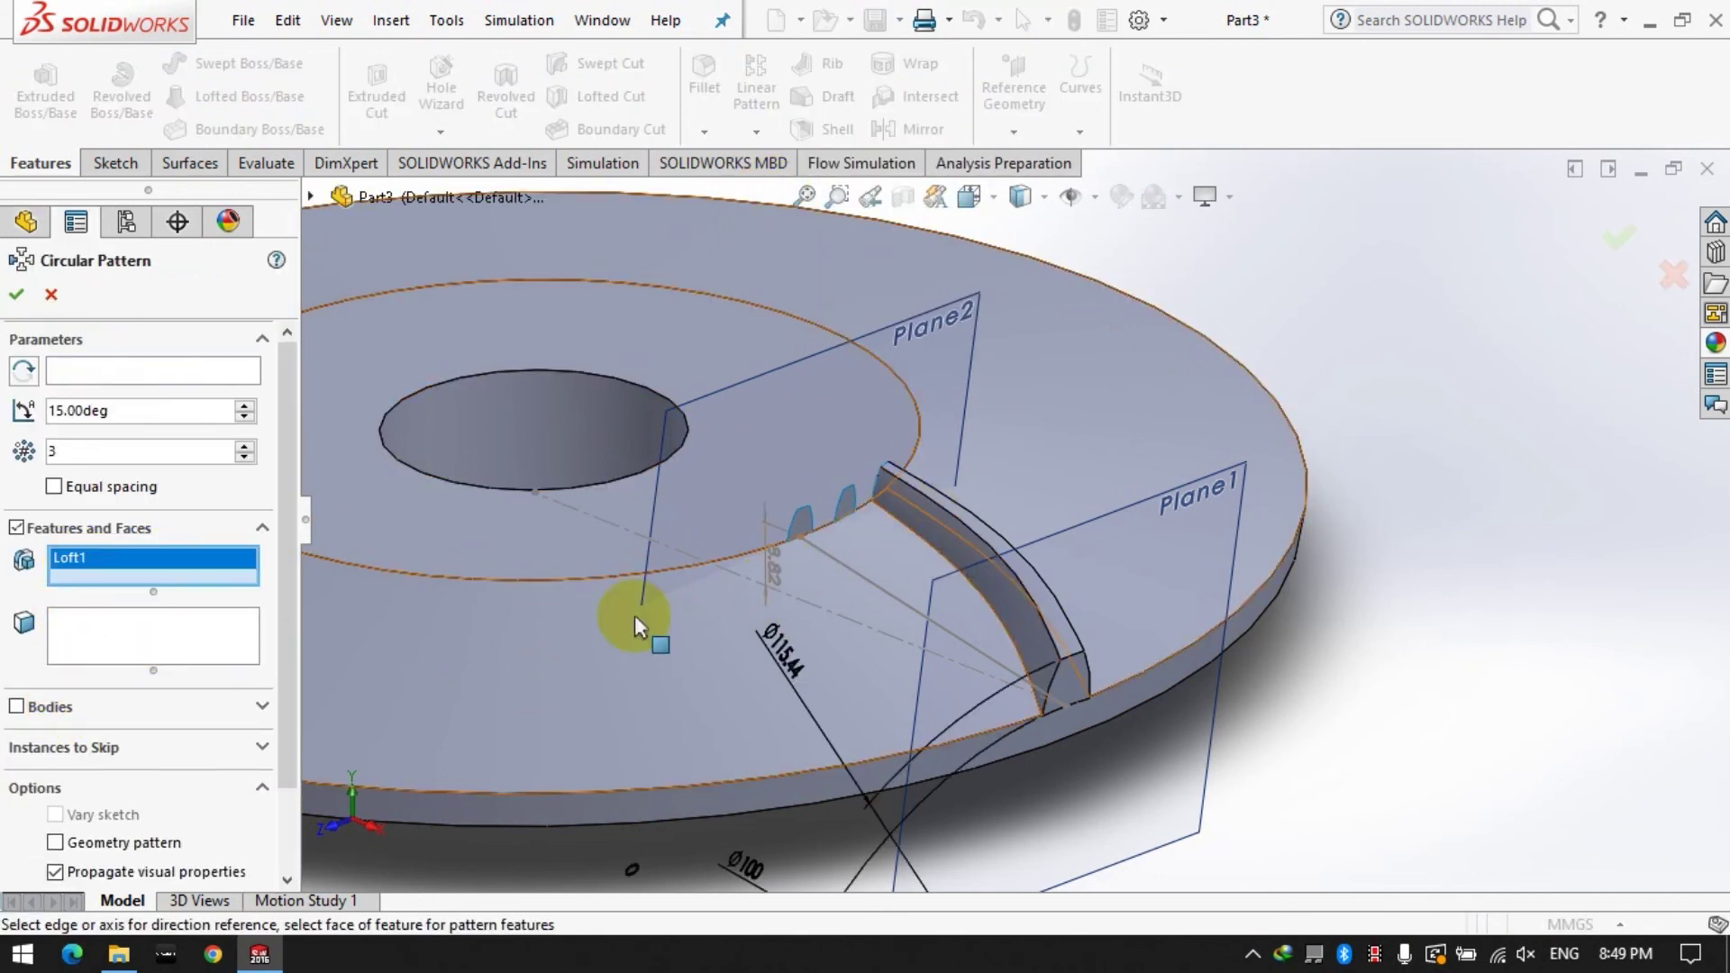
click(87, 383)
click(446, 631)
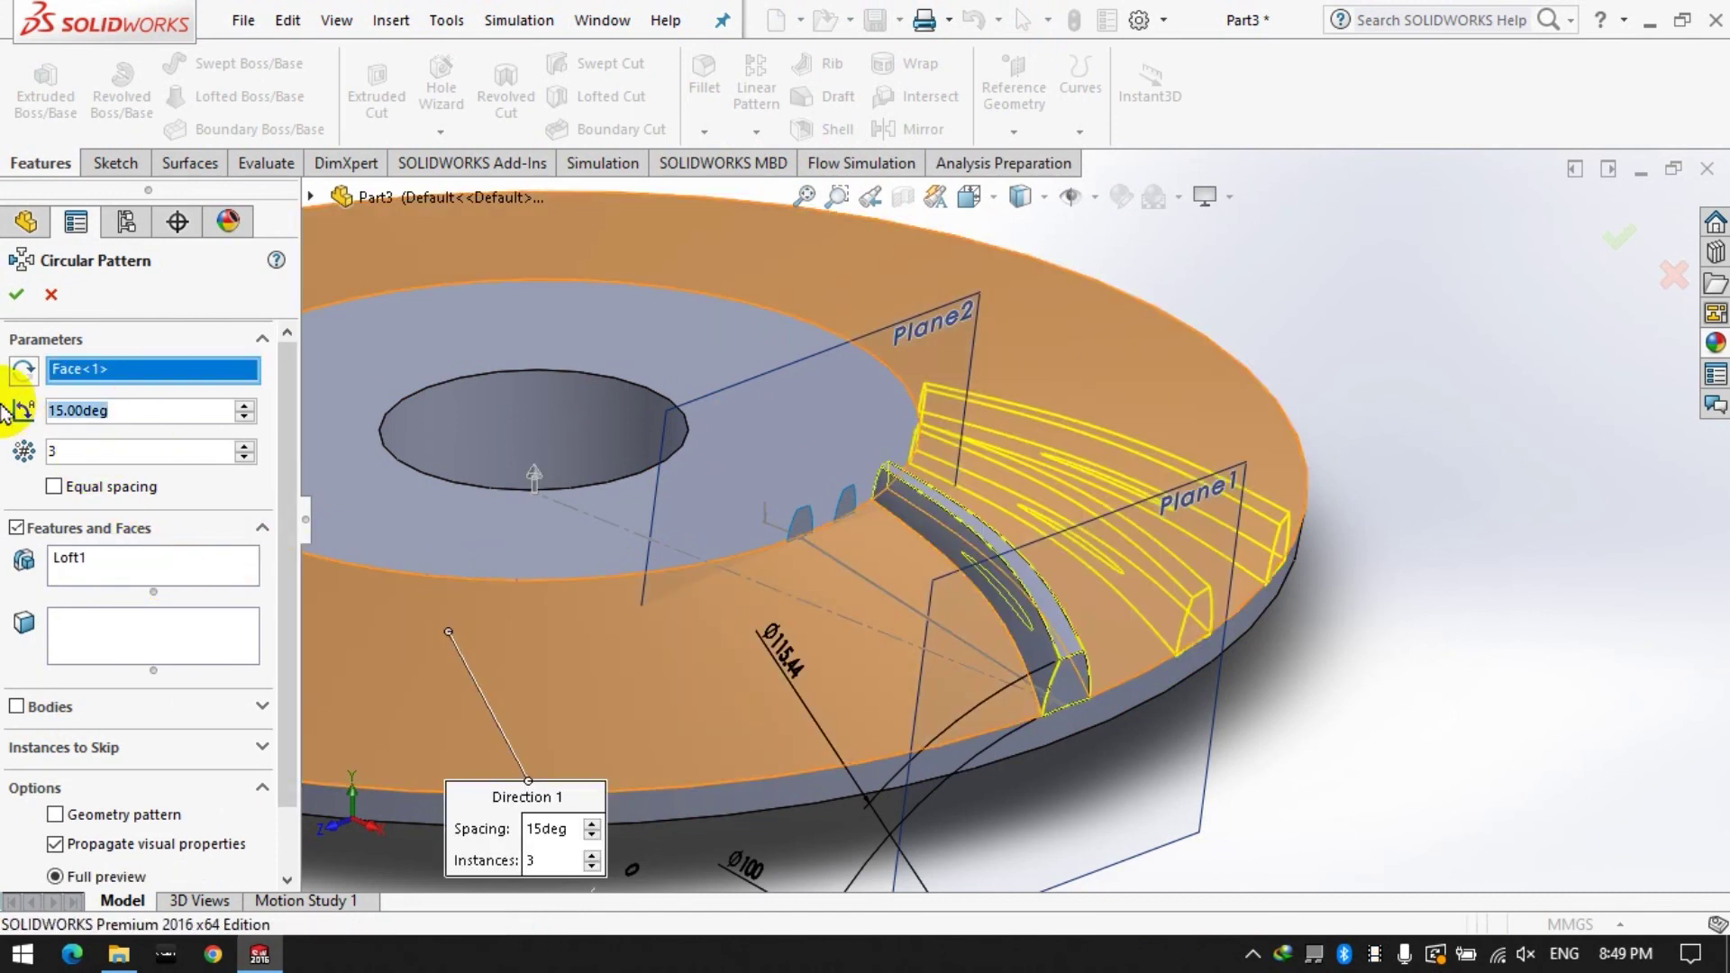
text(10)
click(1375, 679)
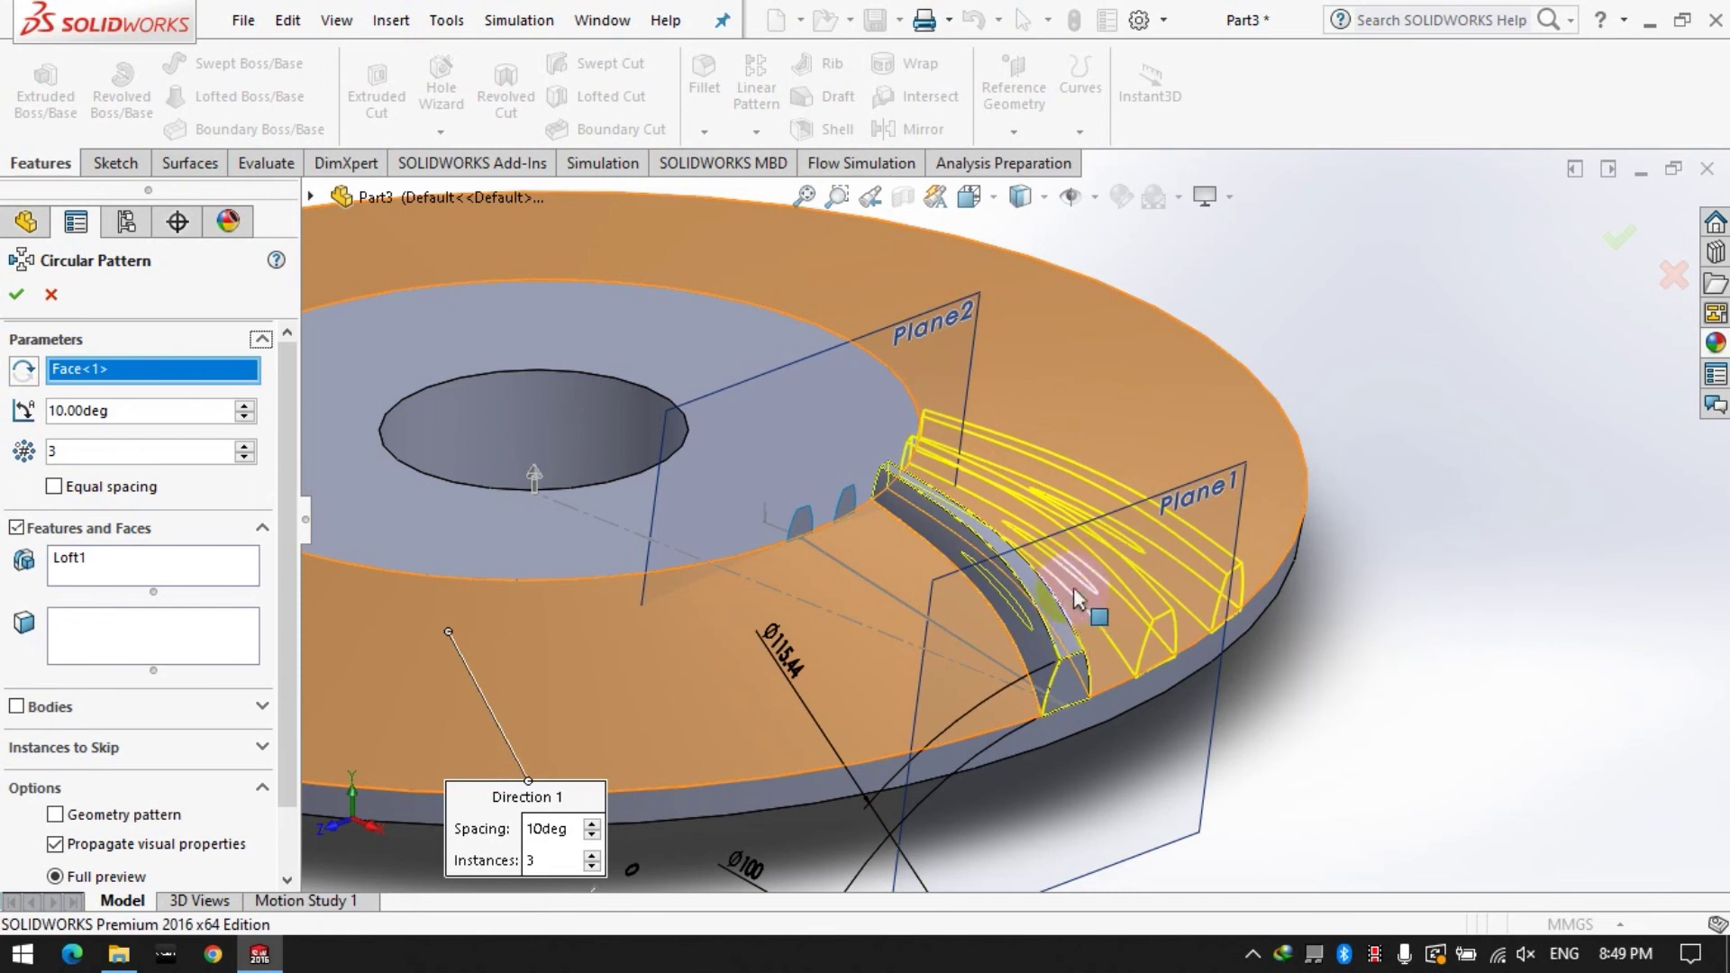
scroll(1079, 599, down, 5)
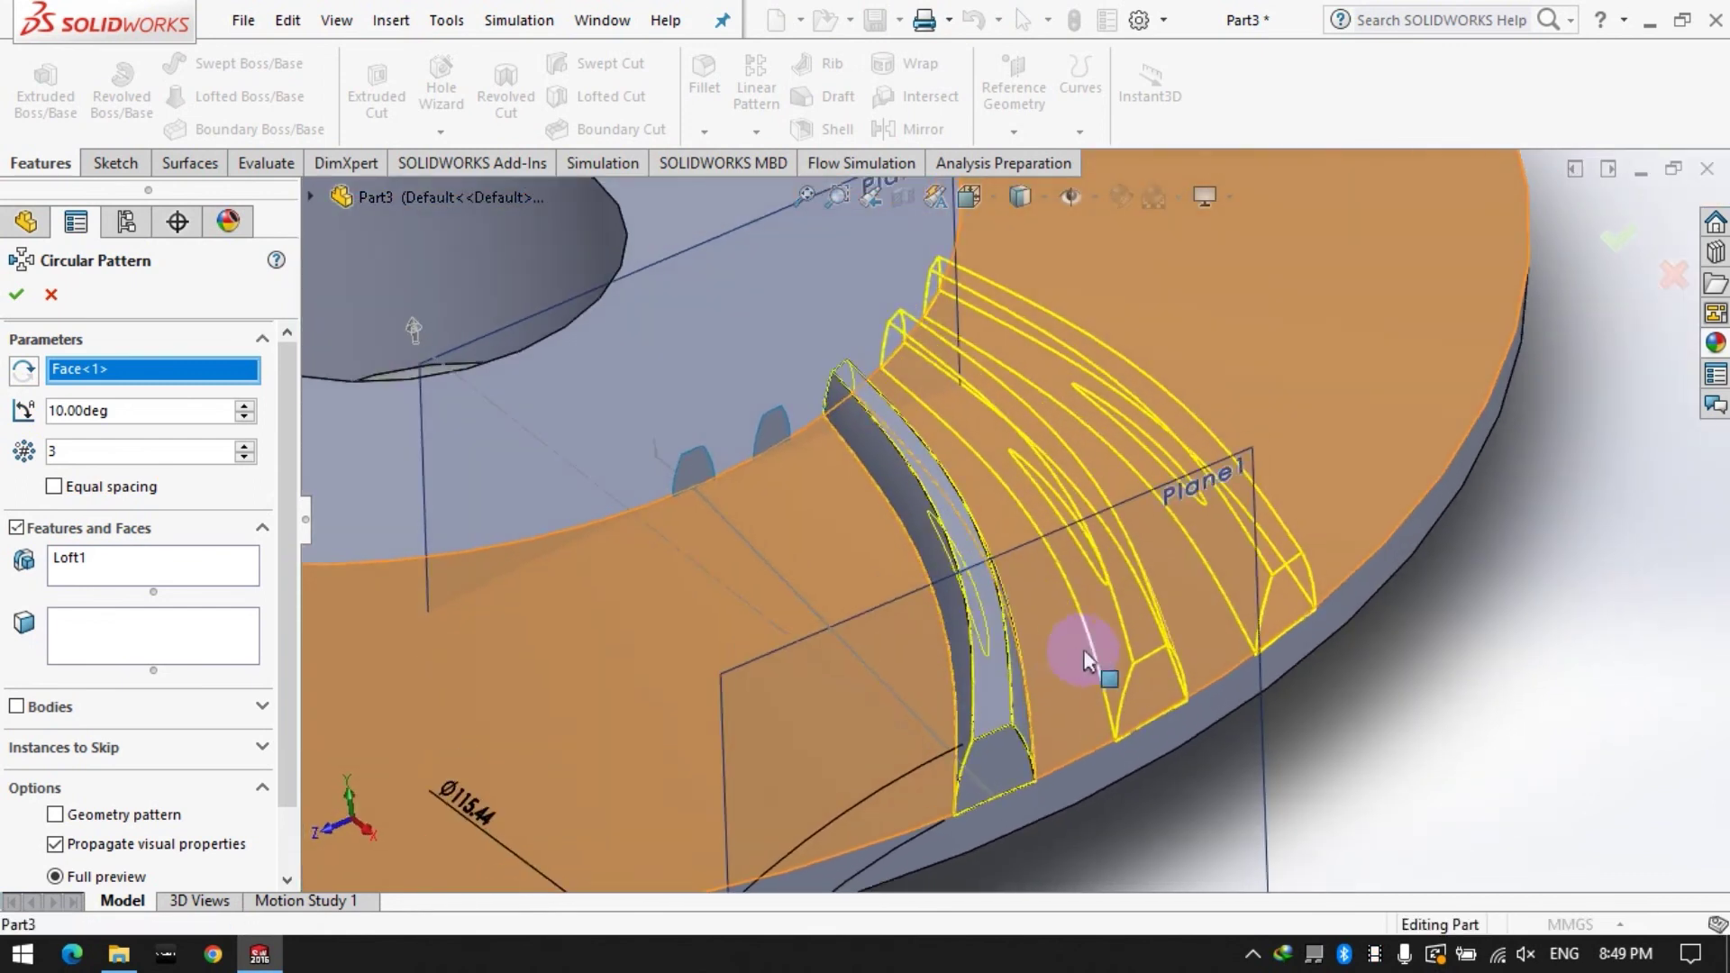
scroll(1084, 660, up, 5)
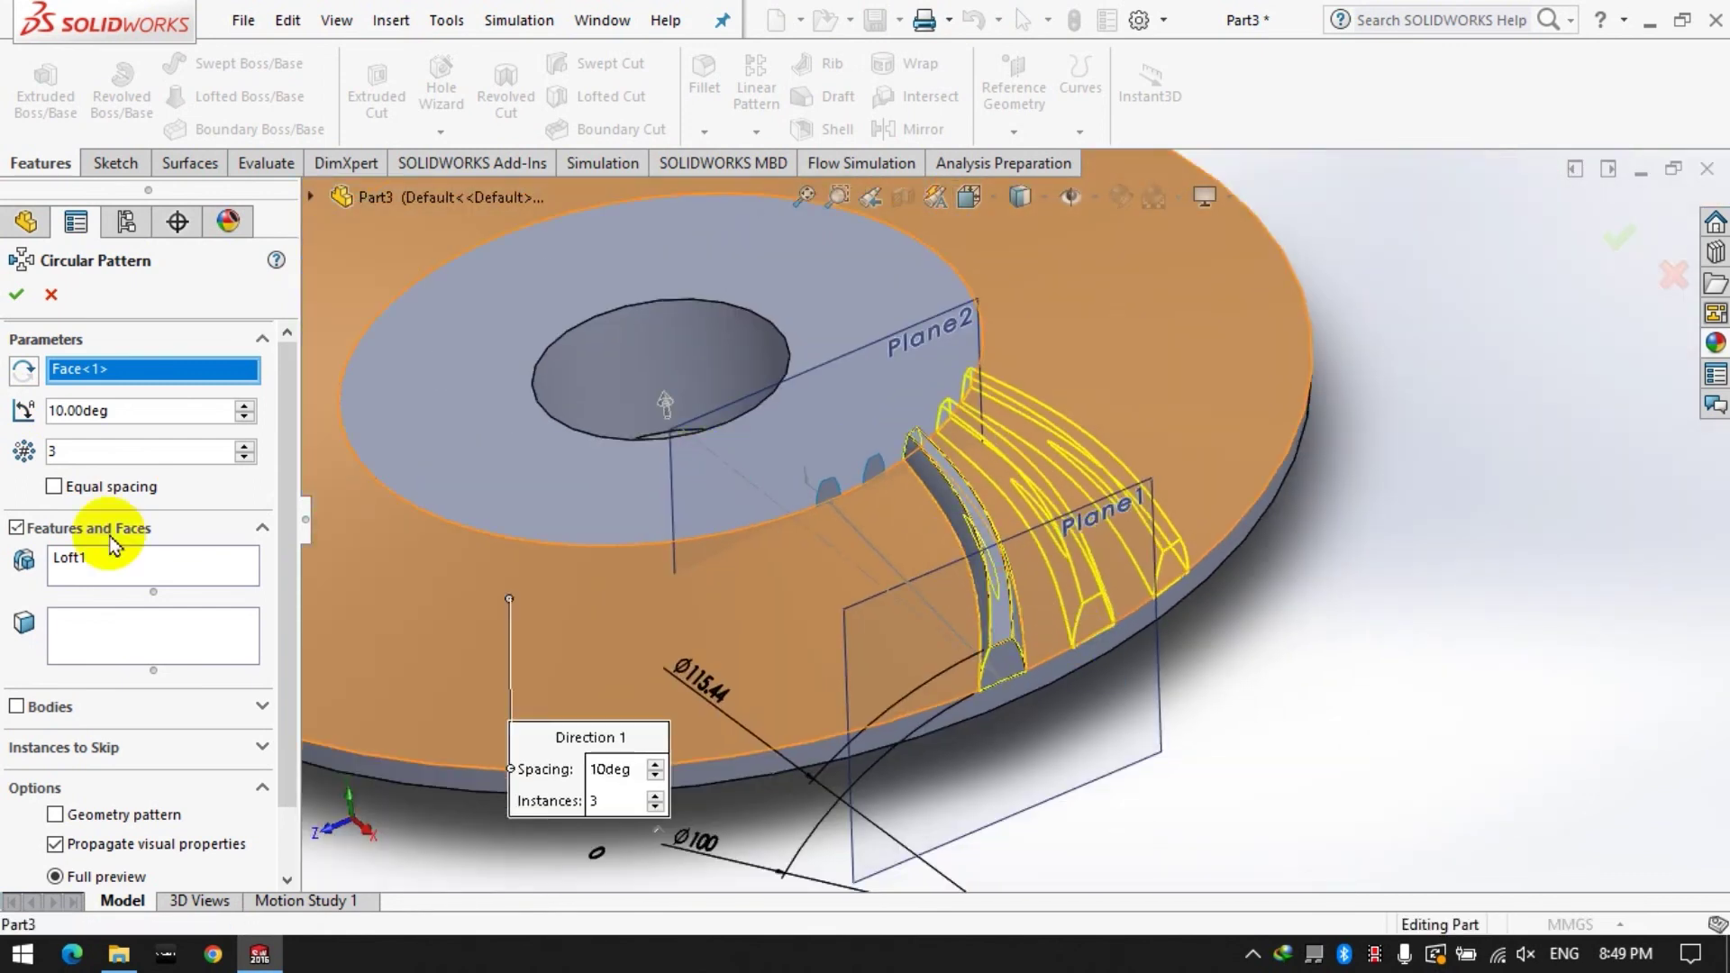
Set the circular pattern to 36 instances and create the full ring of teeth.
click(243, 446)
click(243, 446)
click(243, 446)
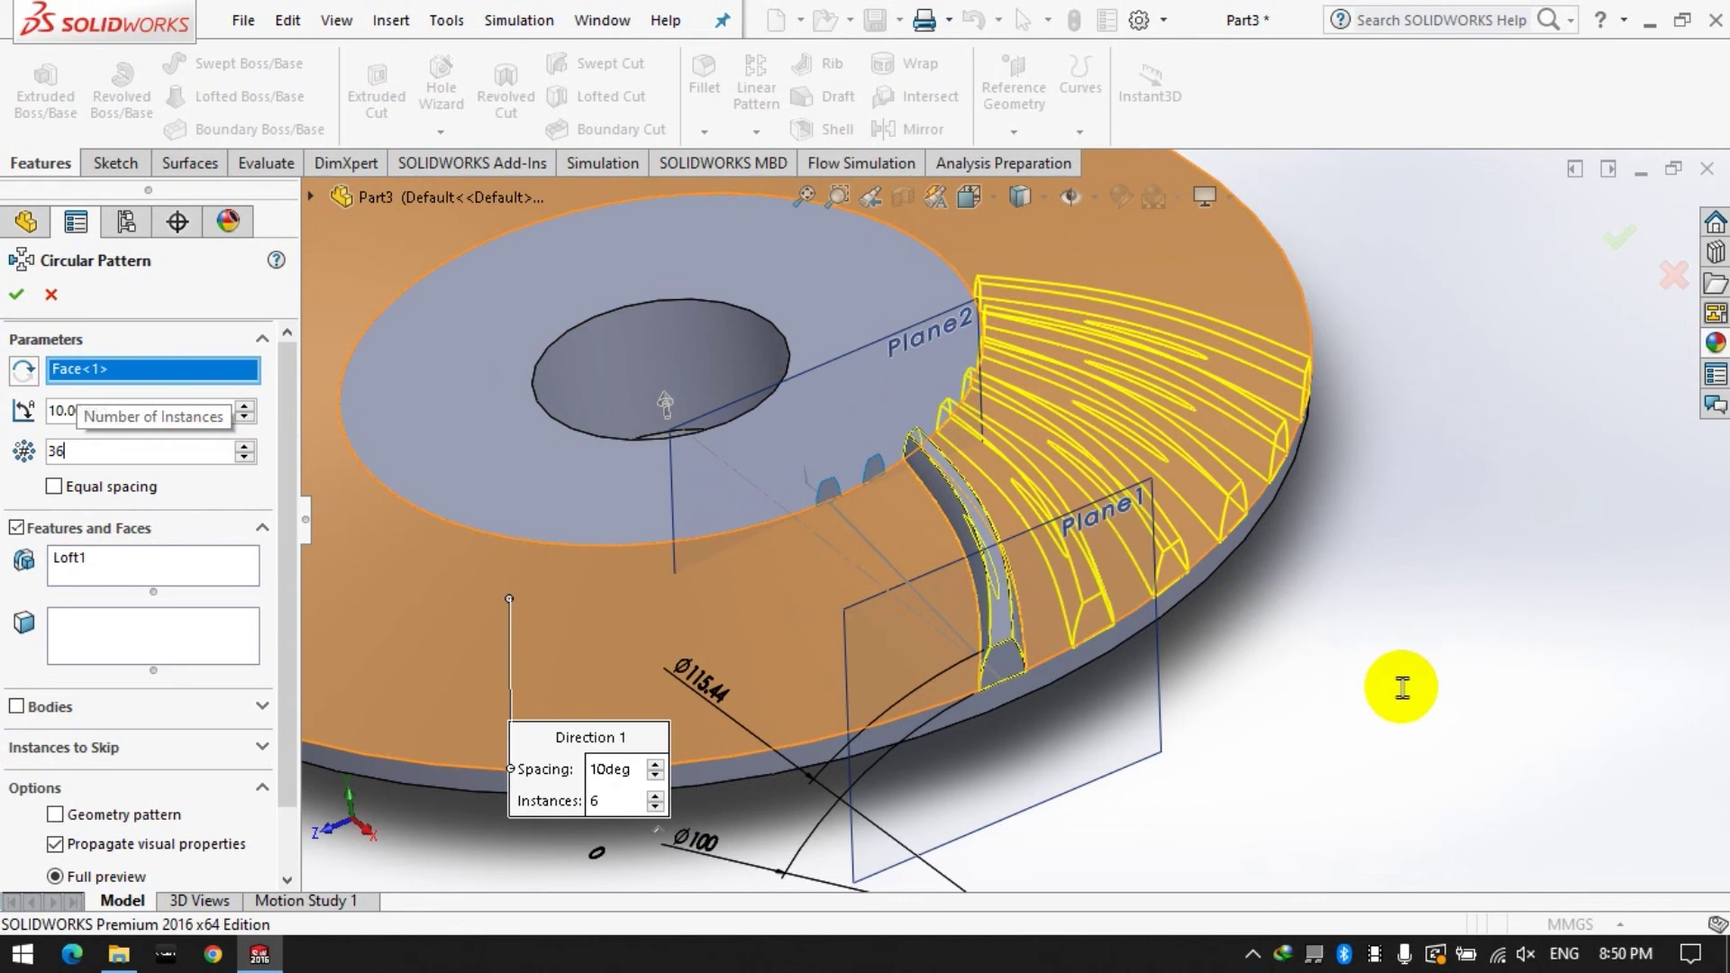
key(Return)
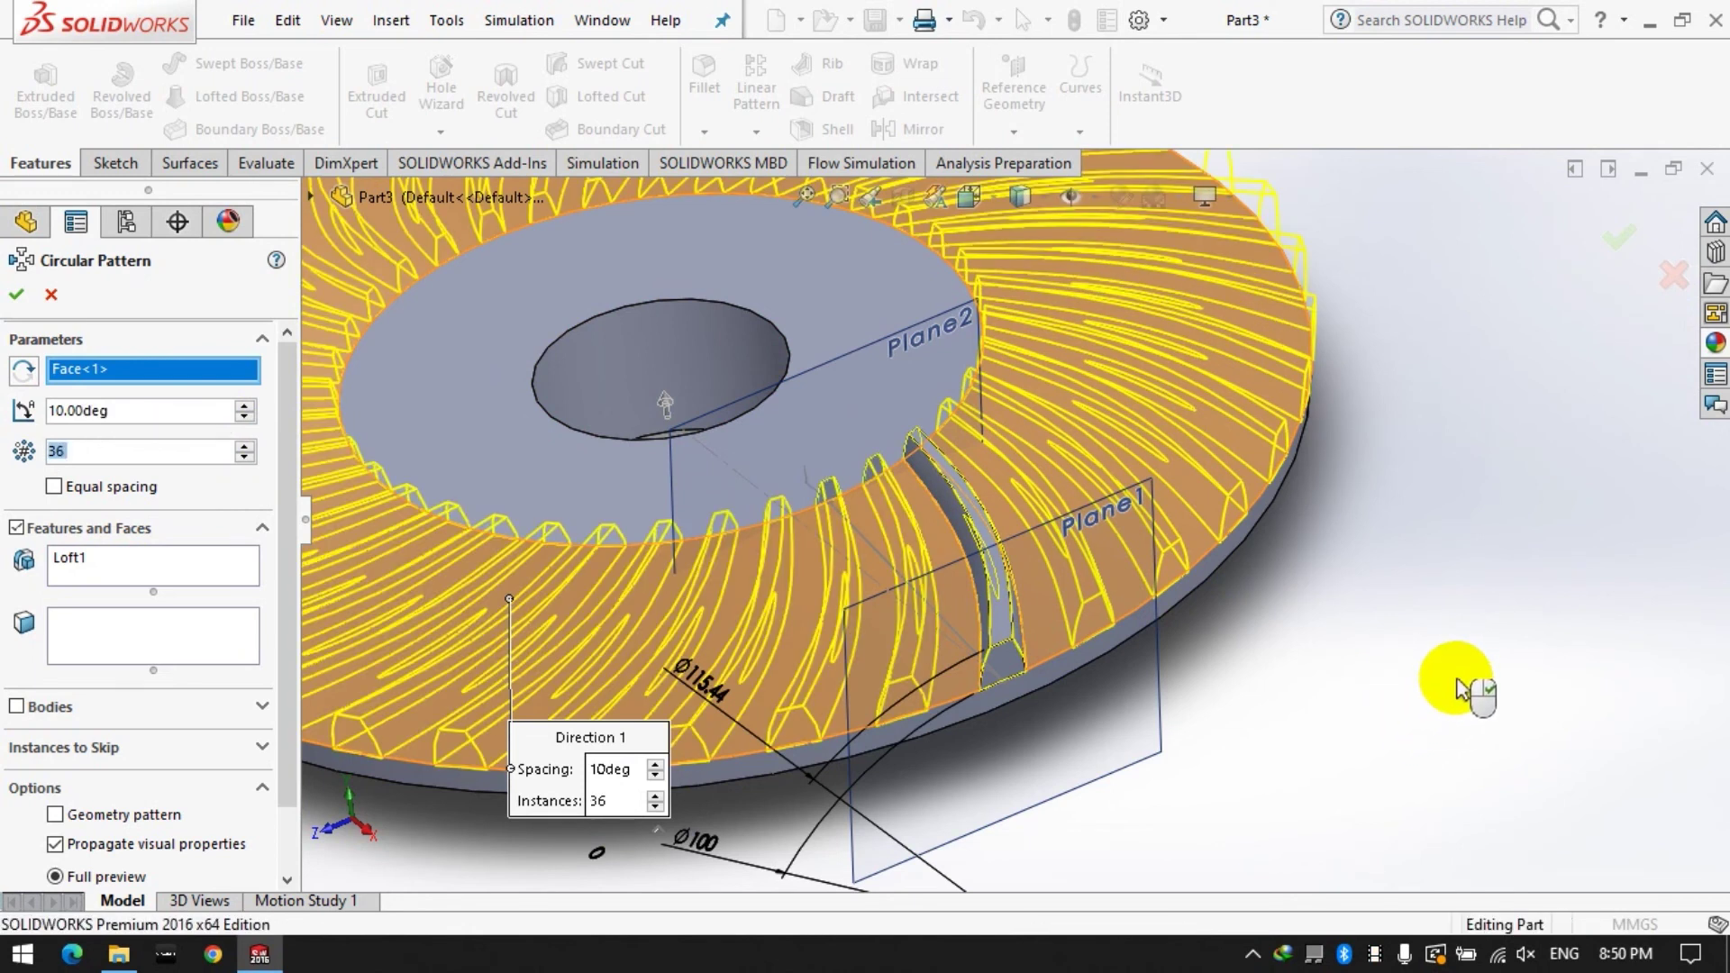
scroll(1456, 690, up, 2)
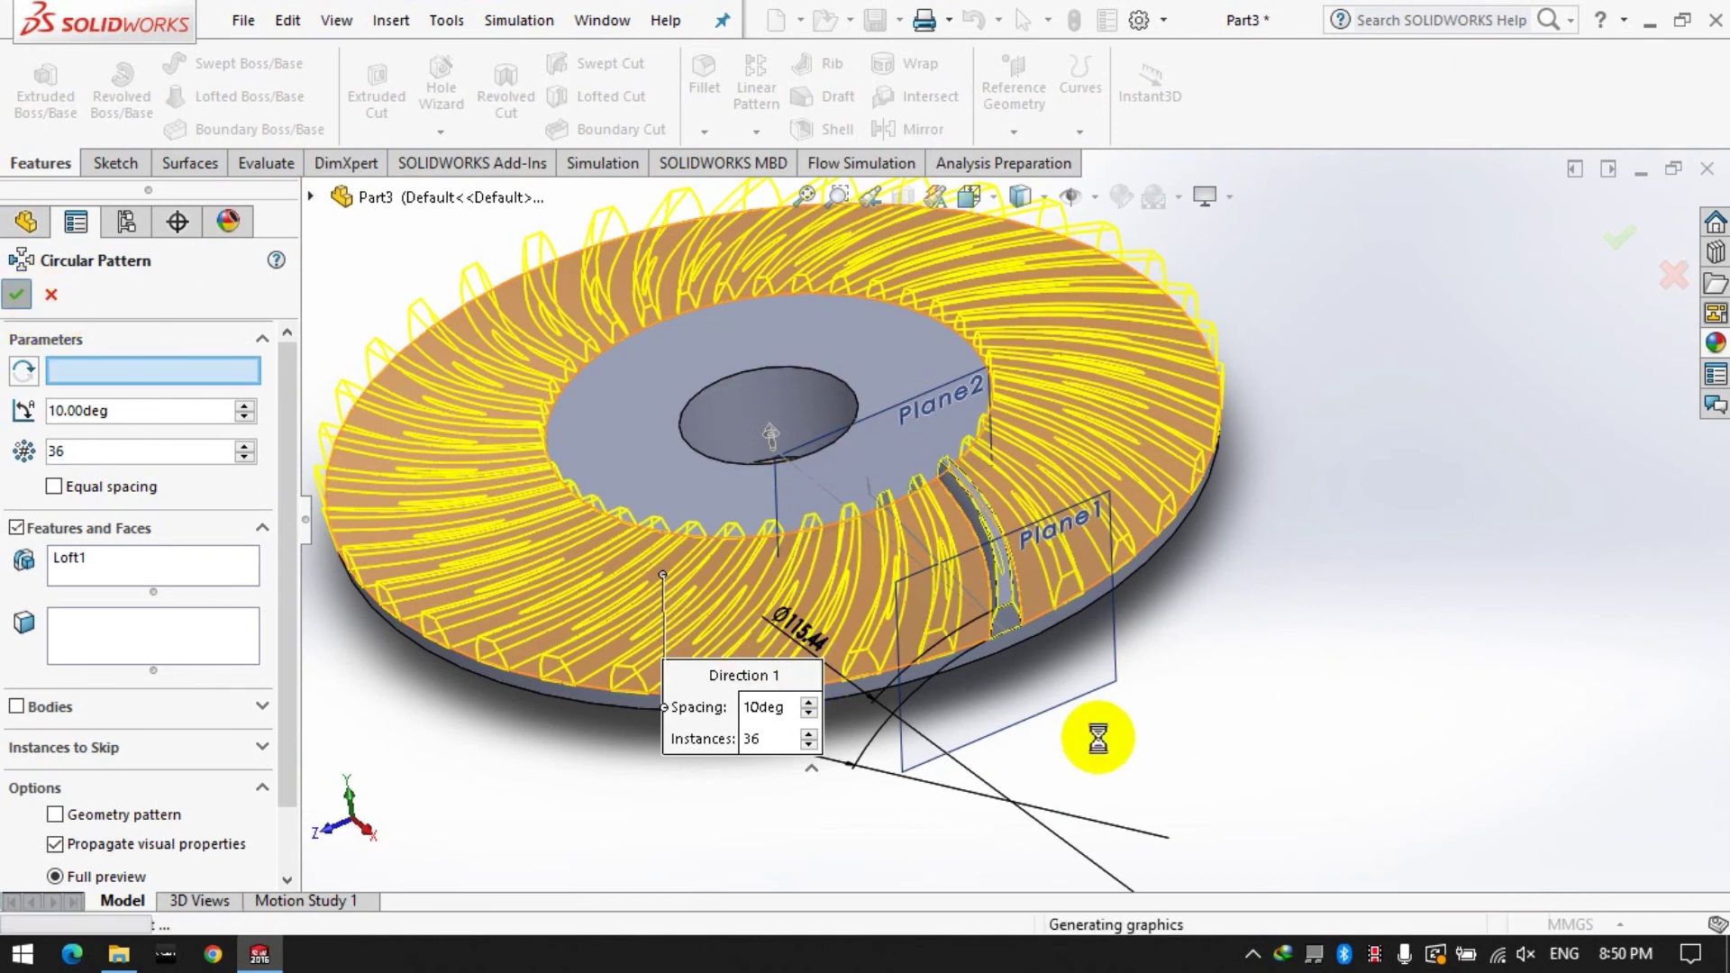
middle_drag(1100, 745, 865, 703)
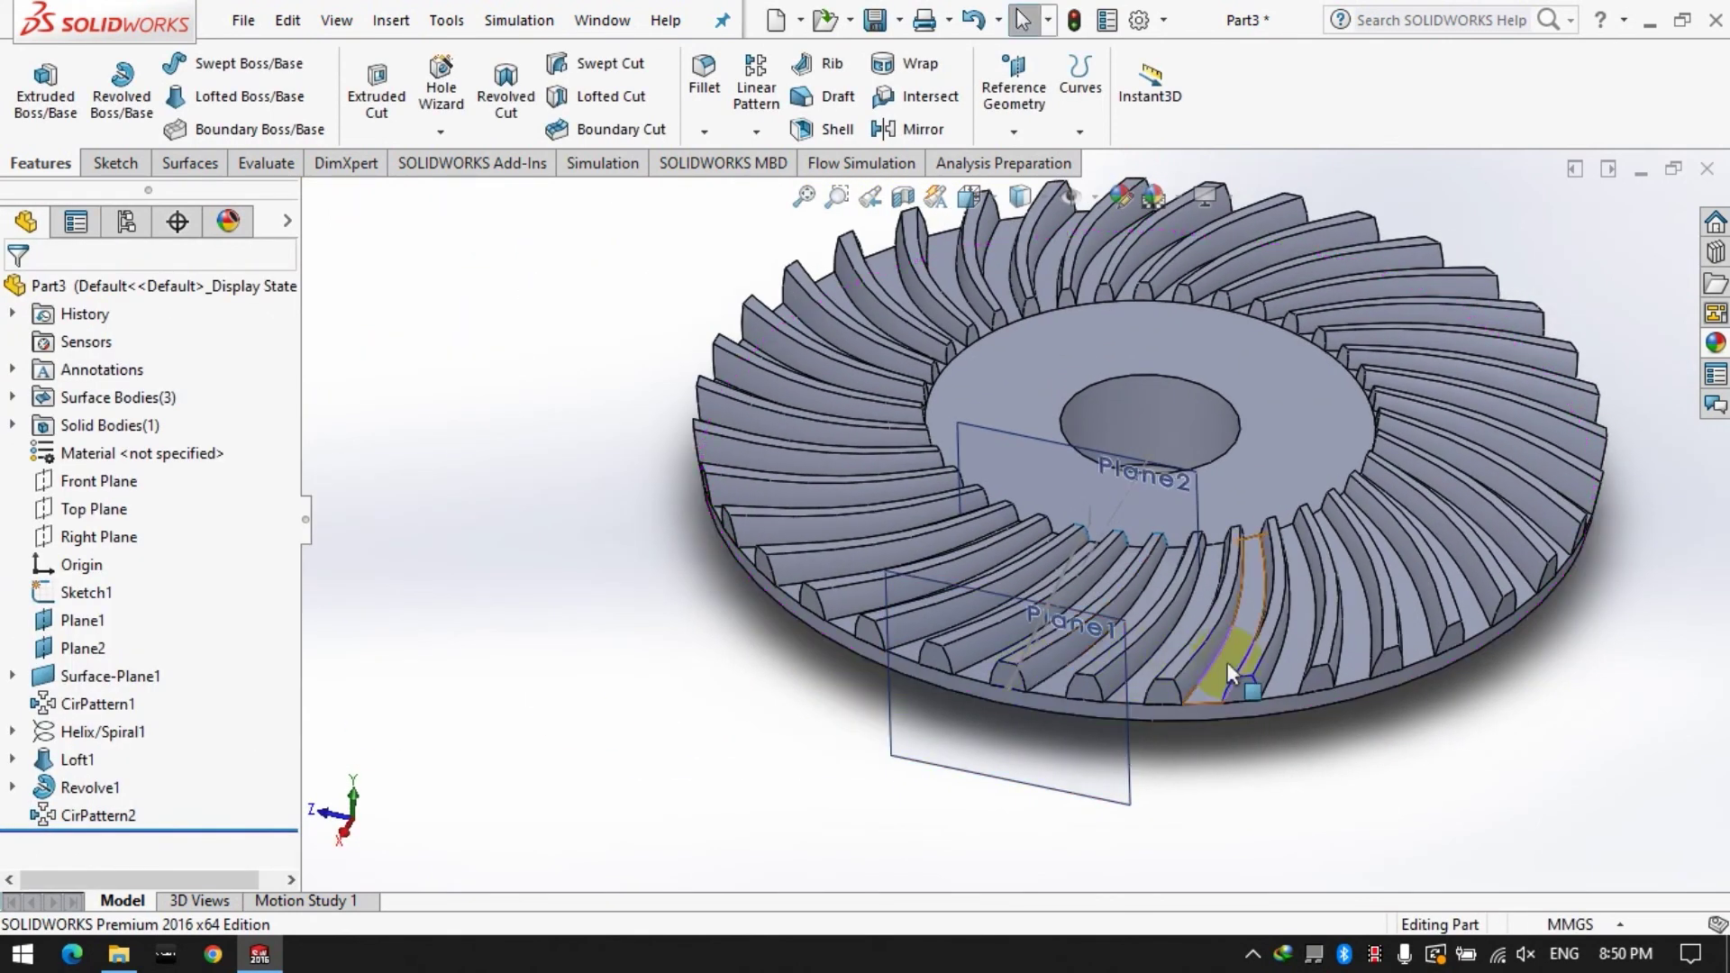
scroll(1233, 666, down, 3)
scroll(1086, 774, up, 4)
scroll(1162, 406, down, 4)
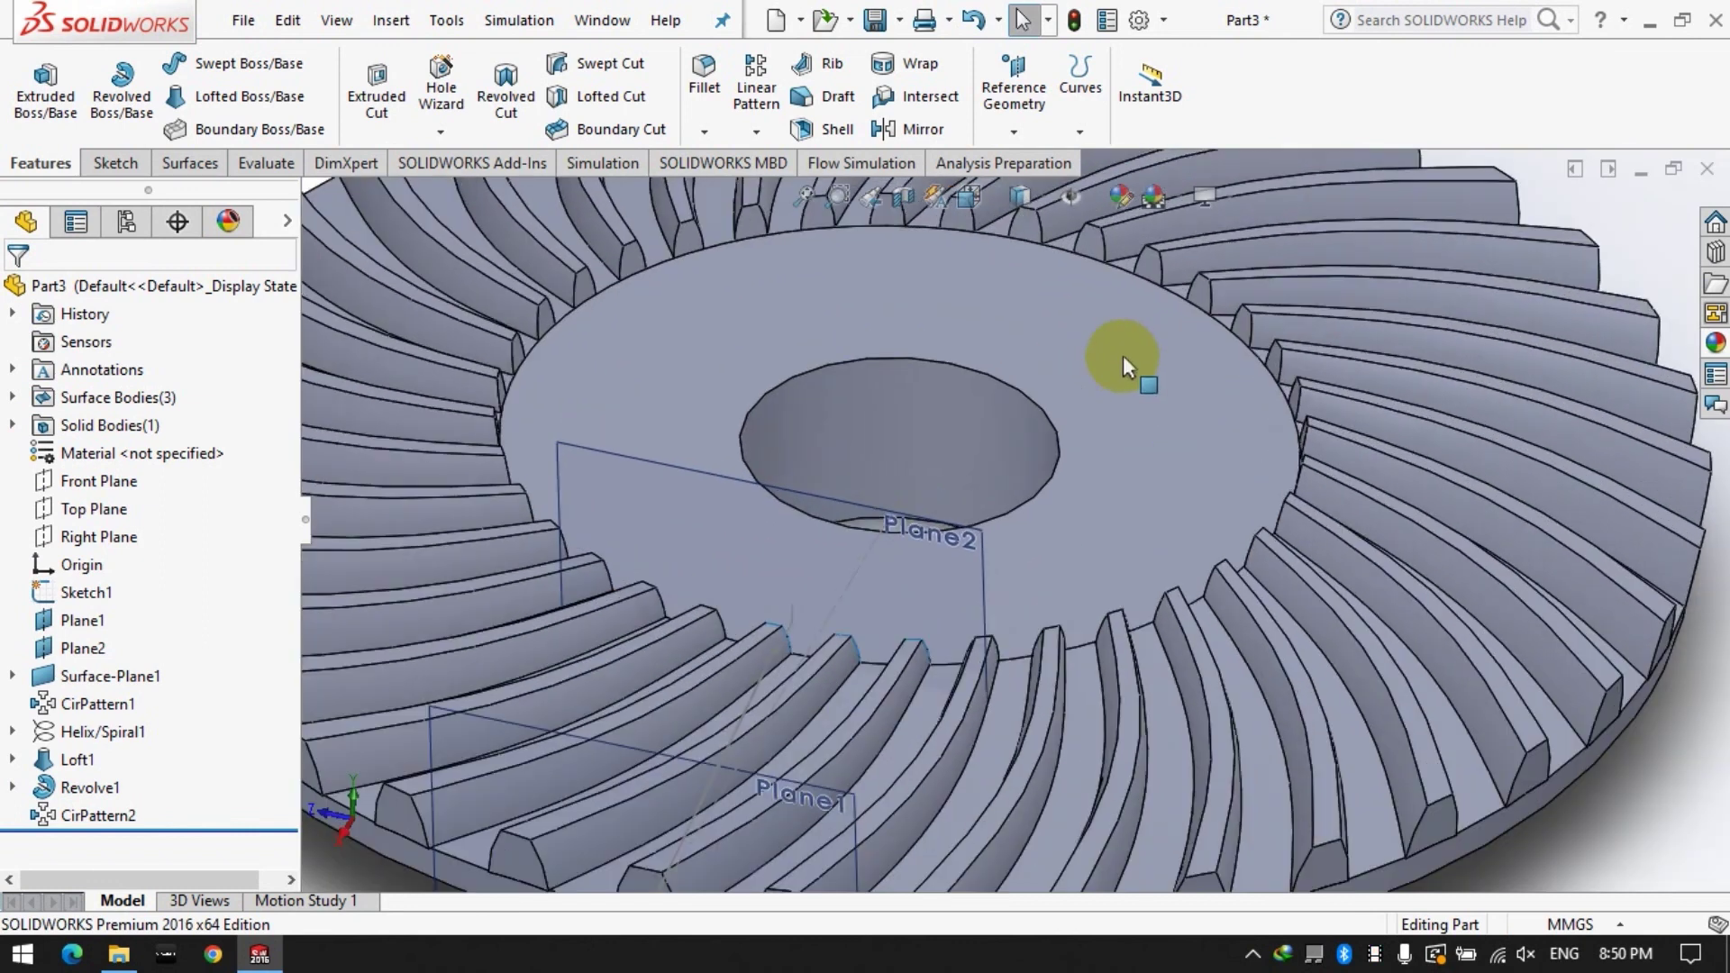
scroll(1122, 355, up, 5)
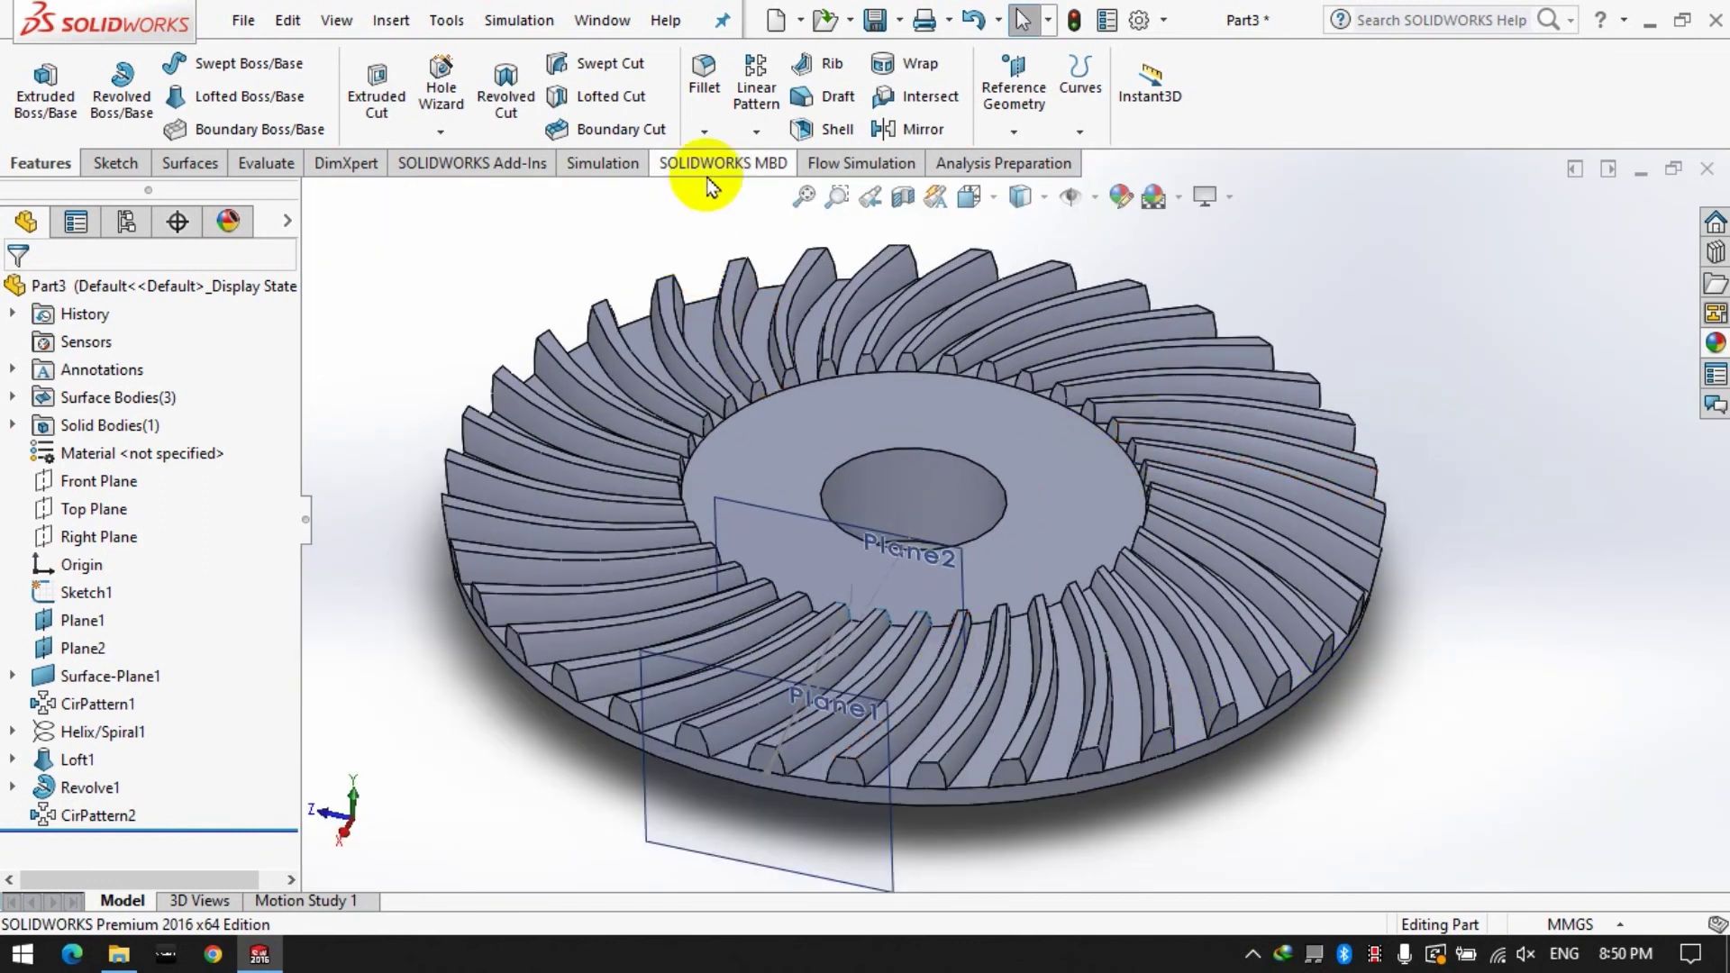
click(705, 81)
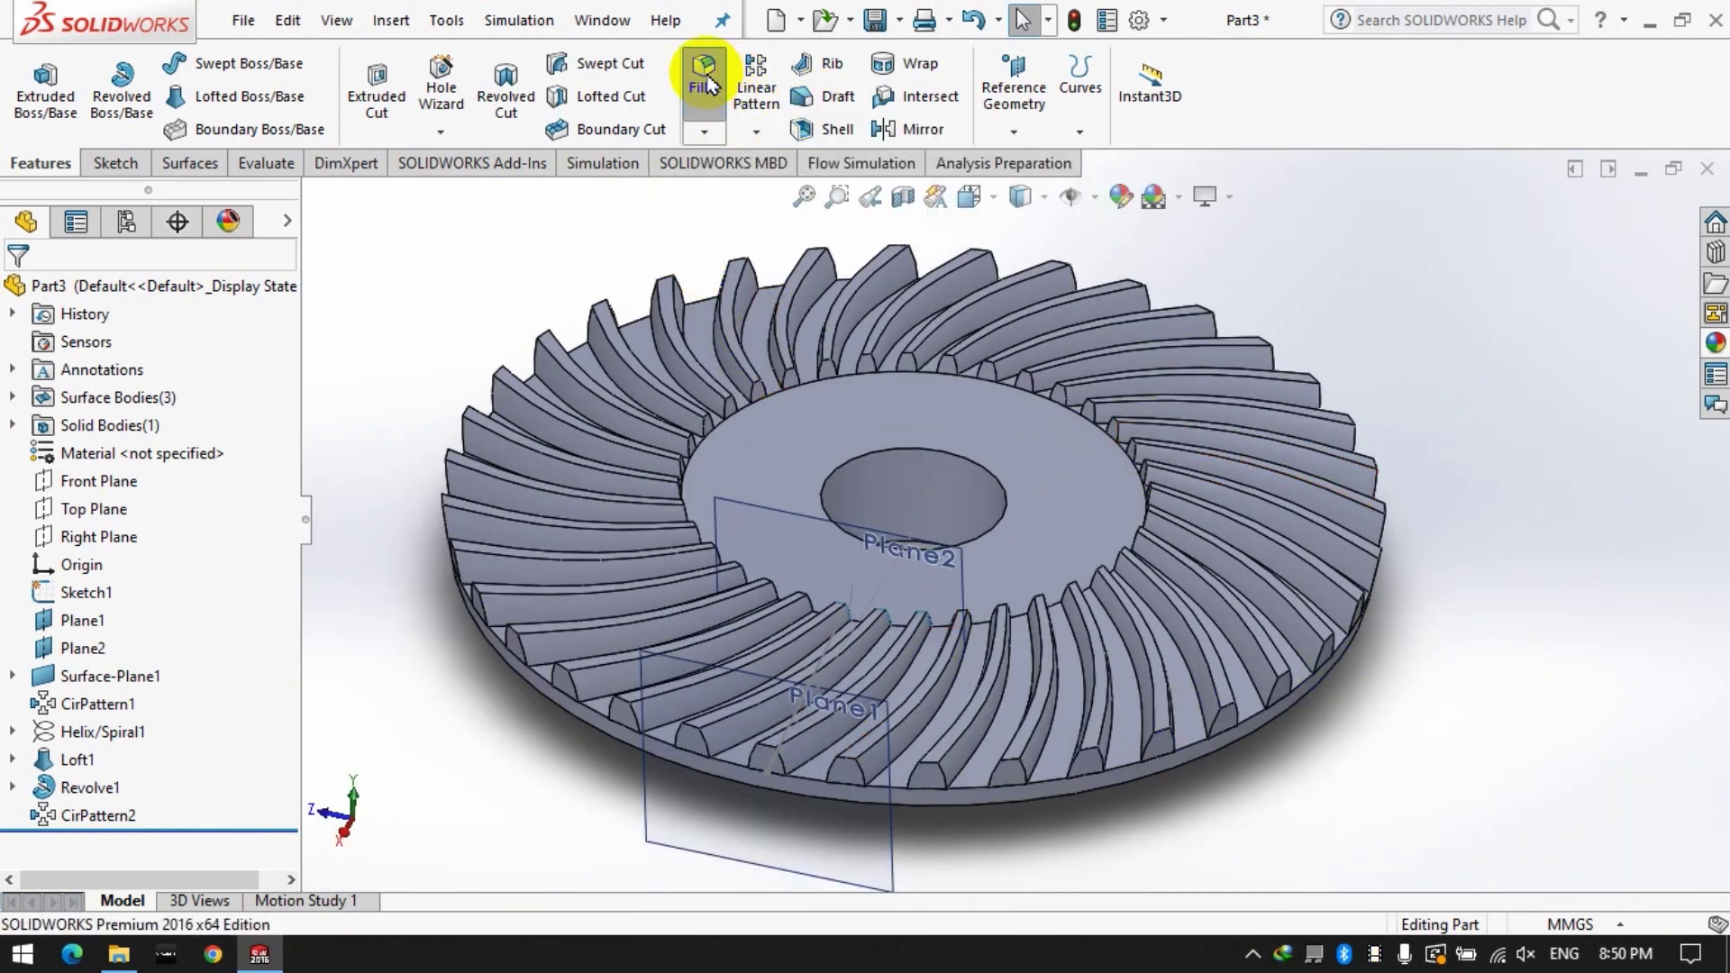
click(39, 289)
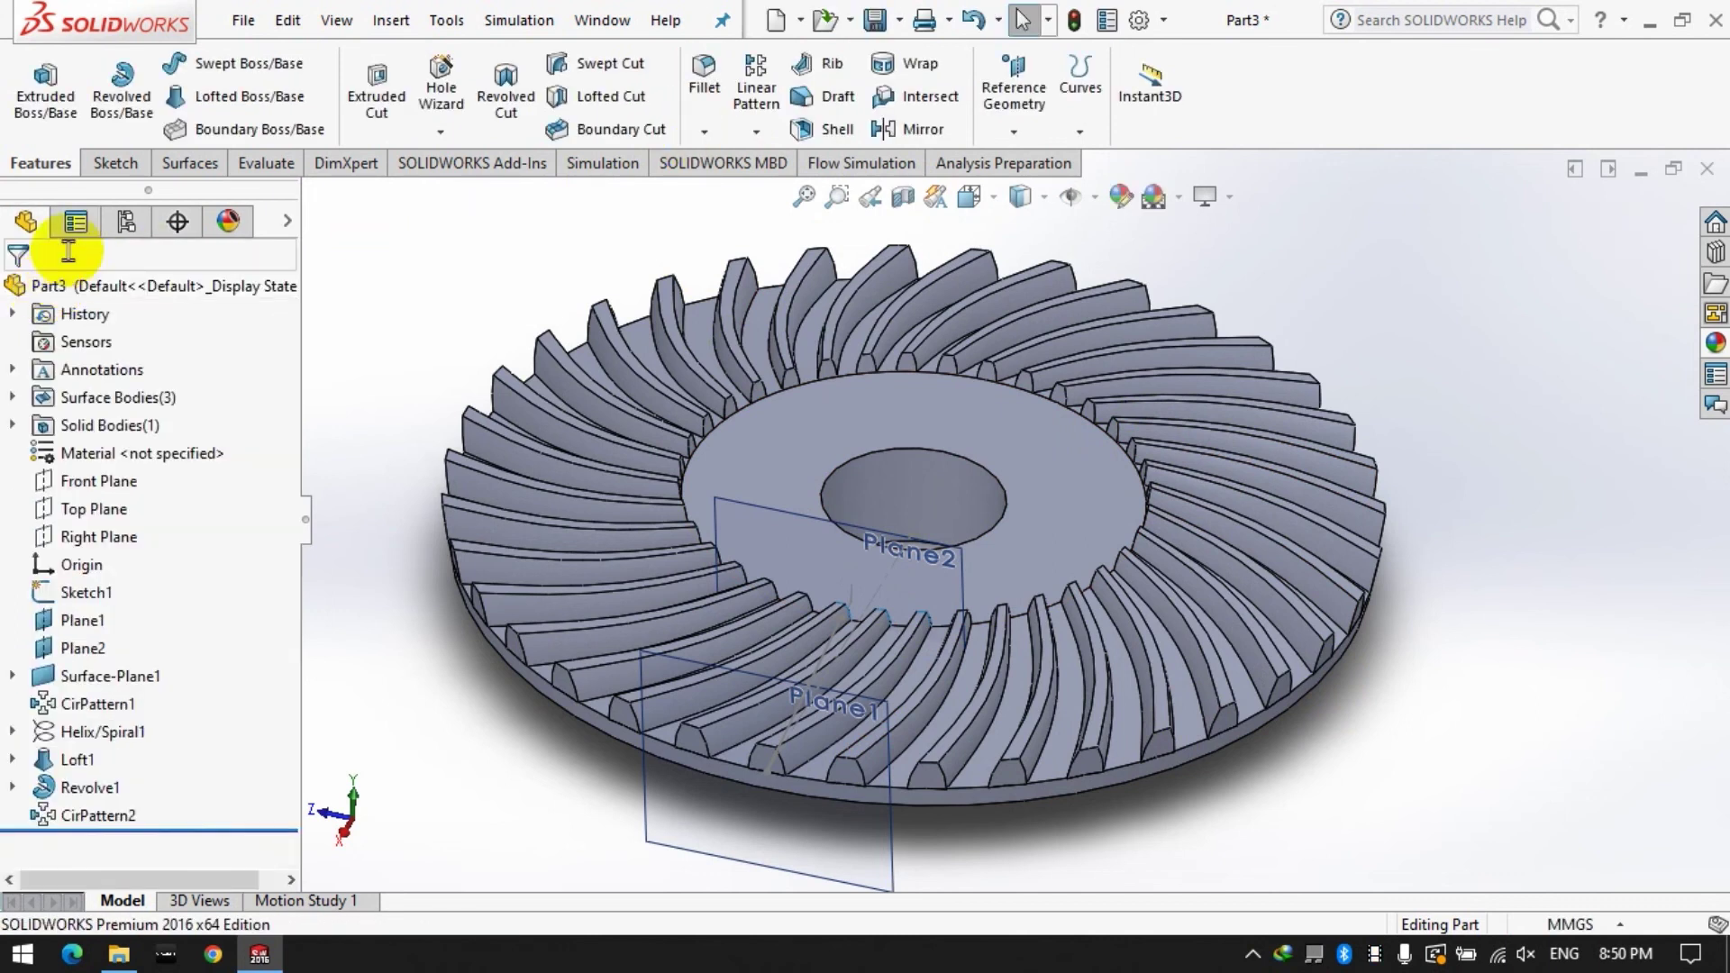
Create a new sketch on the Front Plane and view it straight on.
click(110, 163)
click(35, 87)
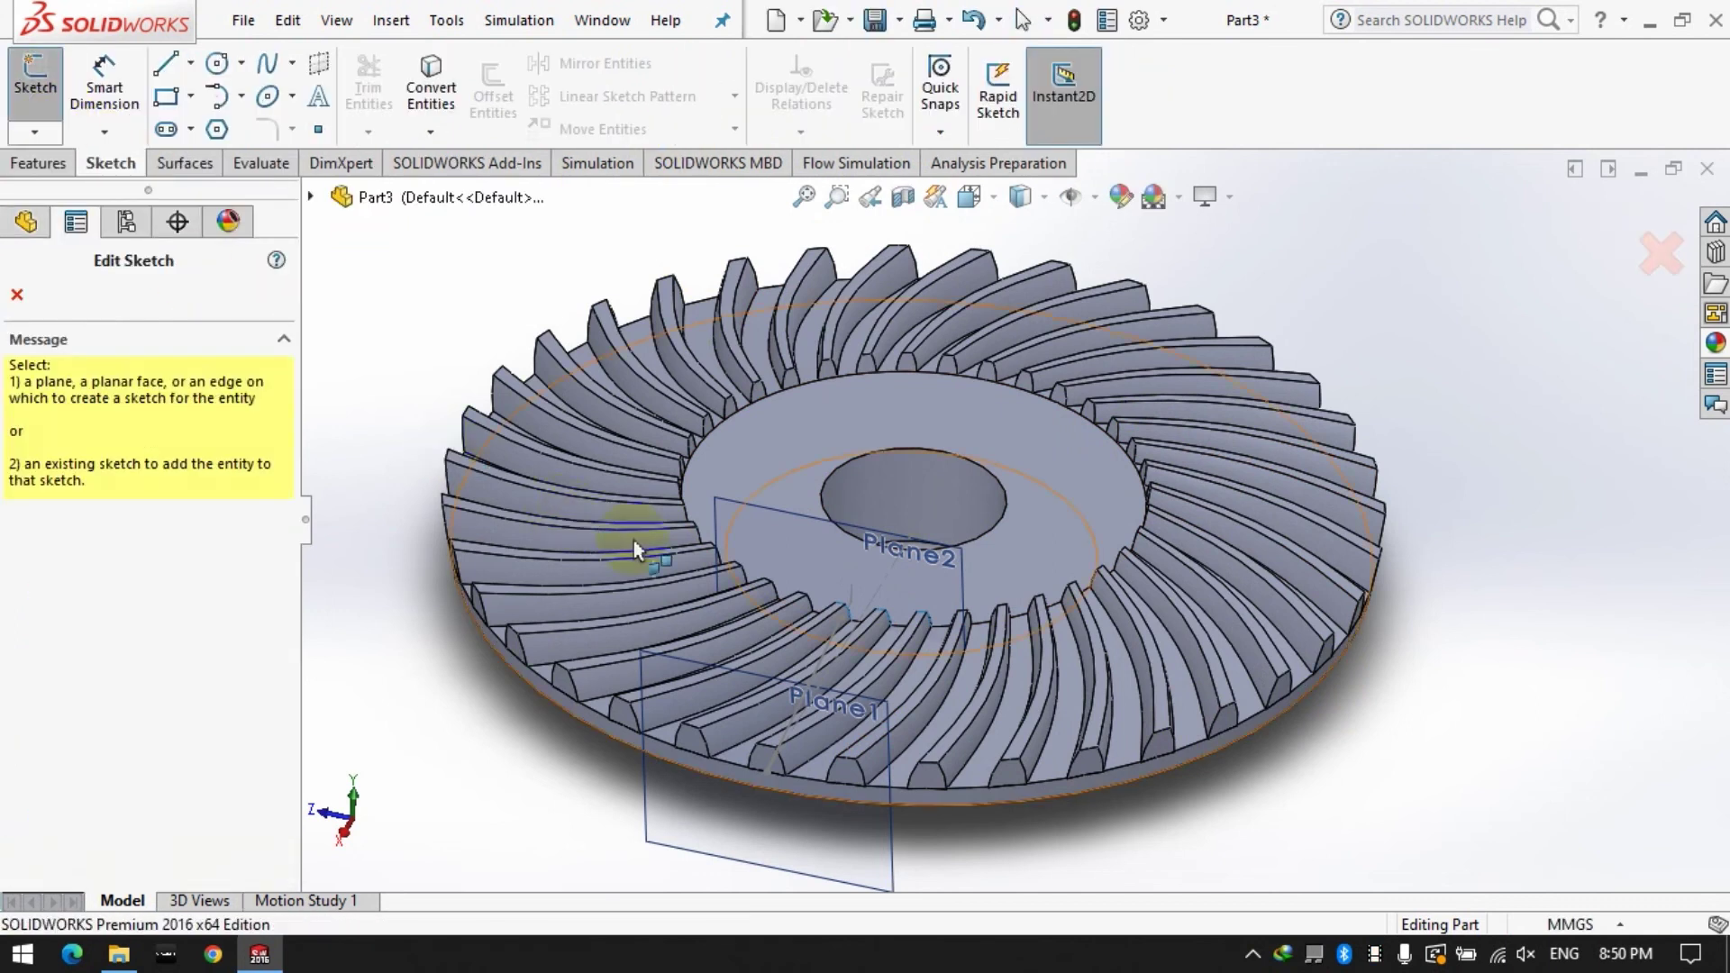
click(311, 201)
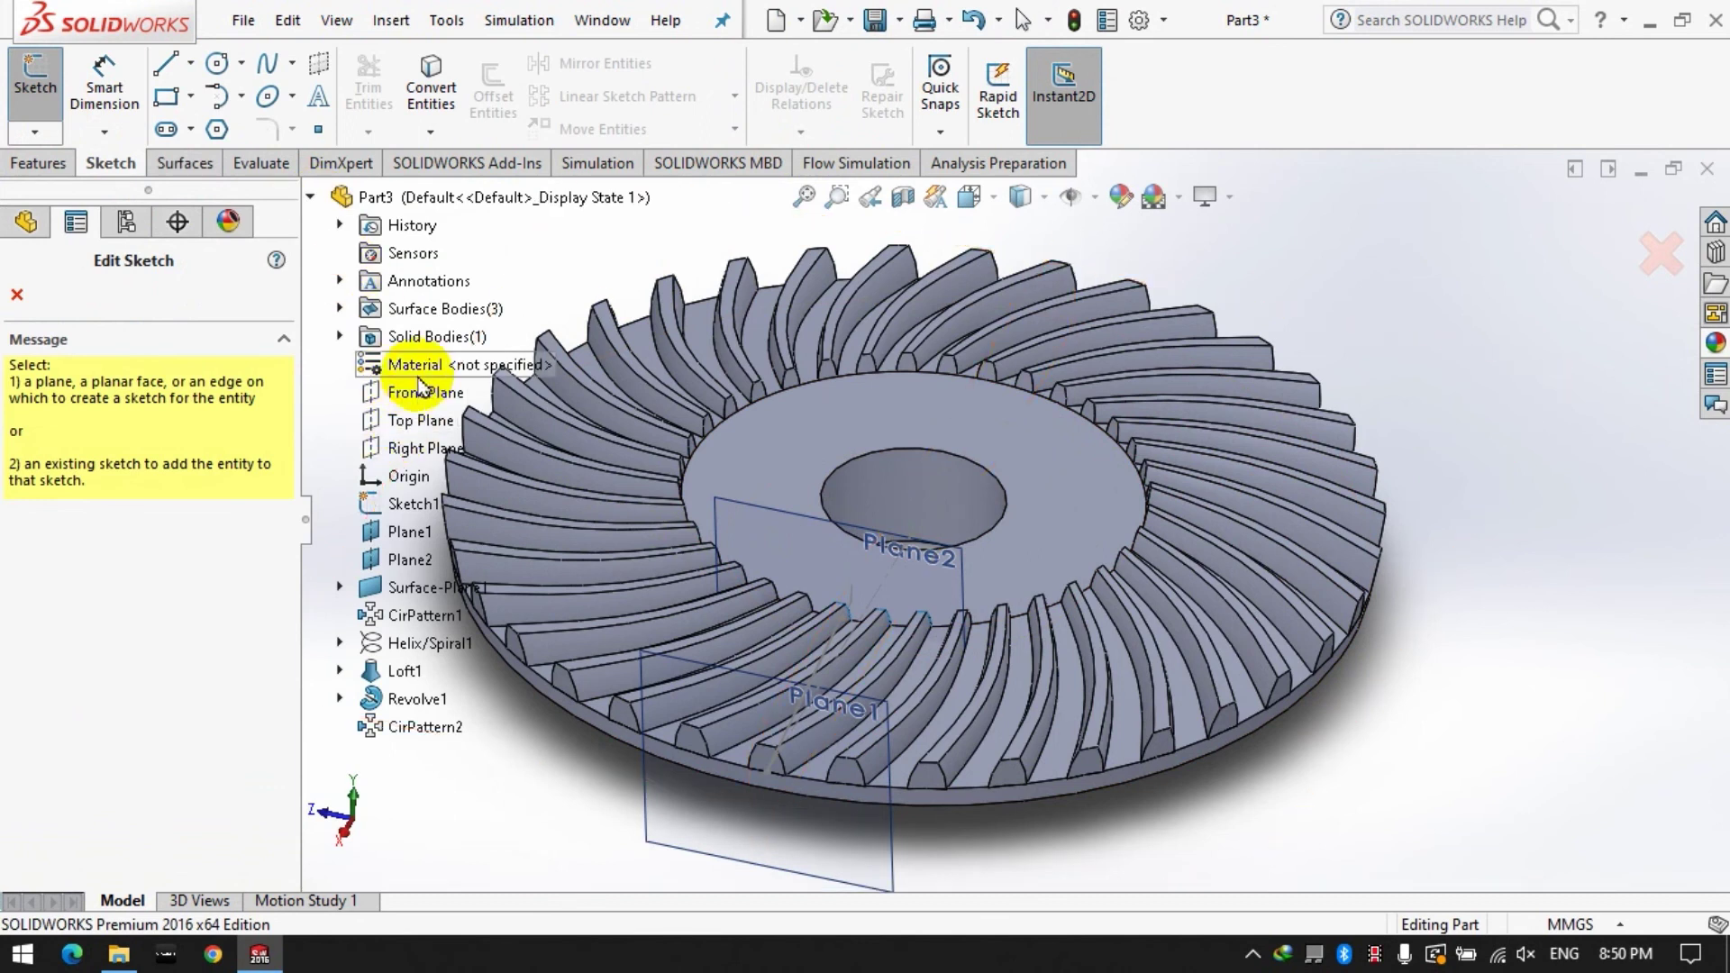
click(413, 394)
right_click(90, 844)
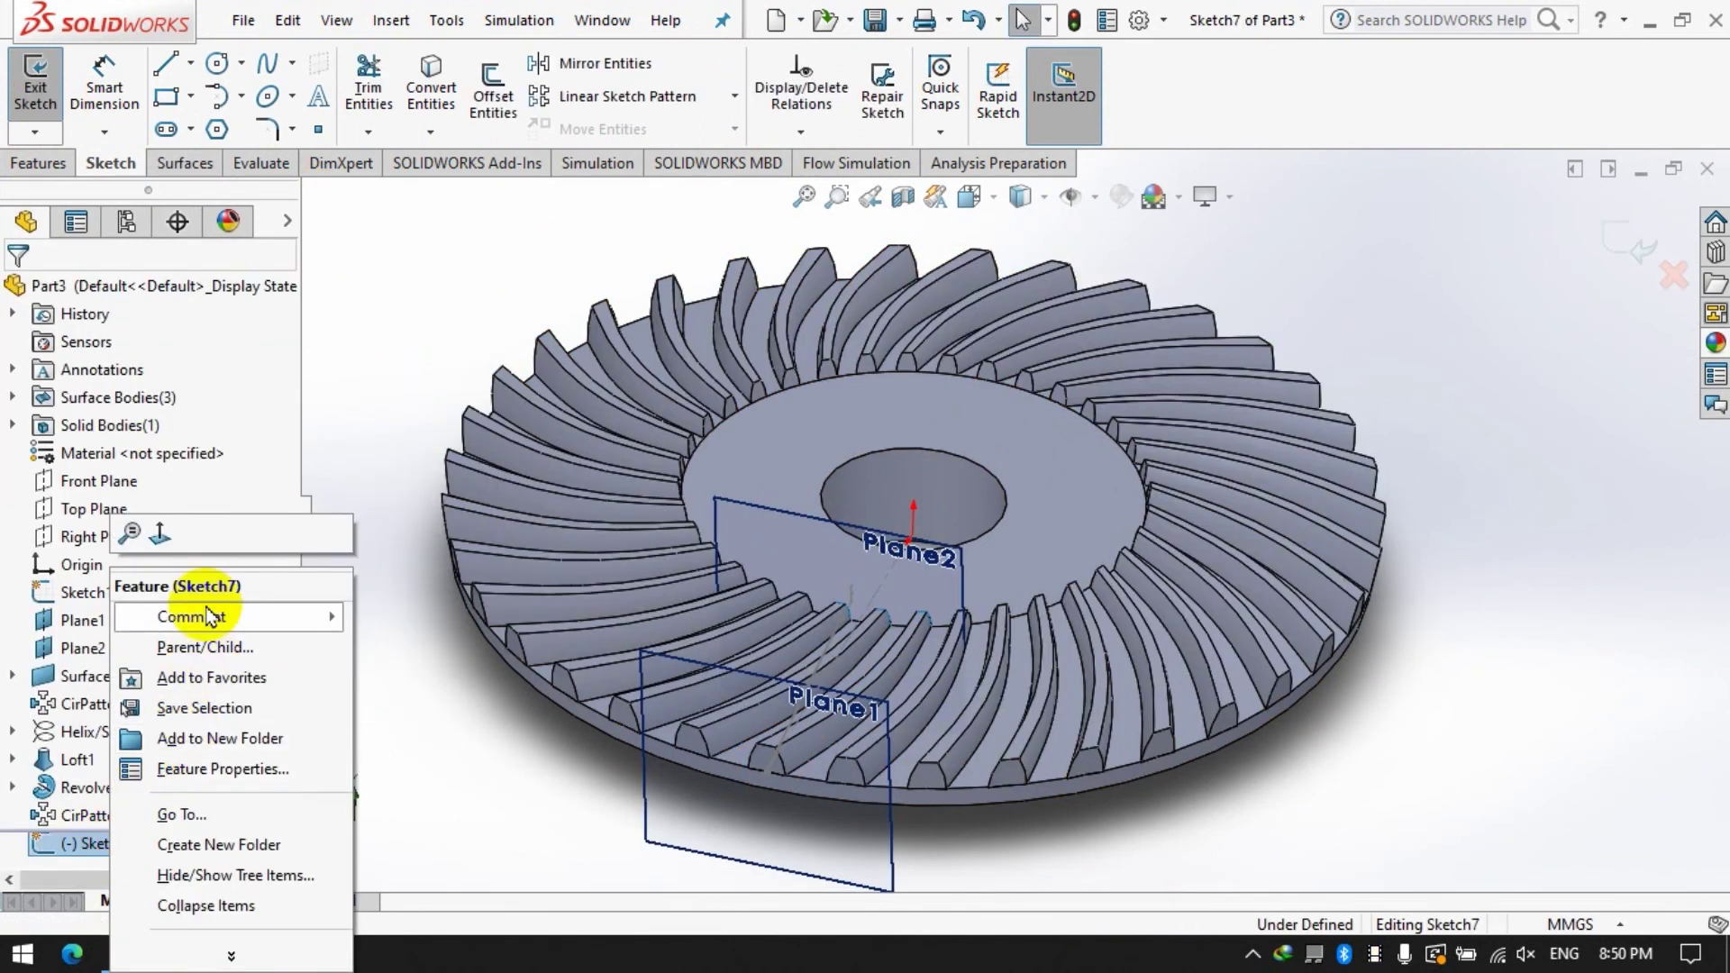
click(160, 537)
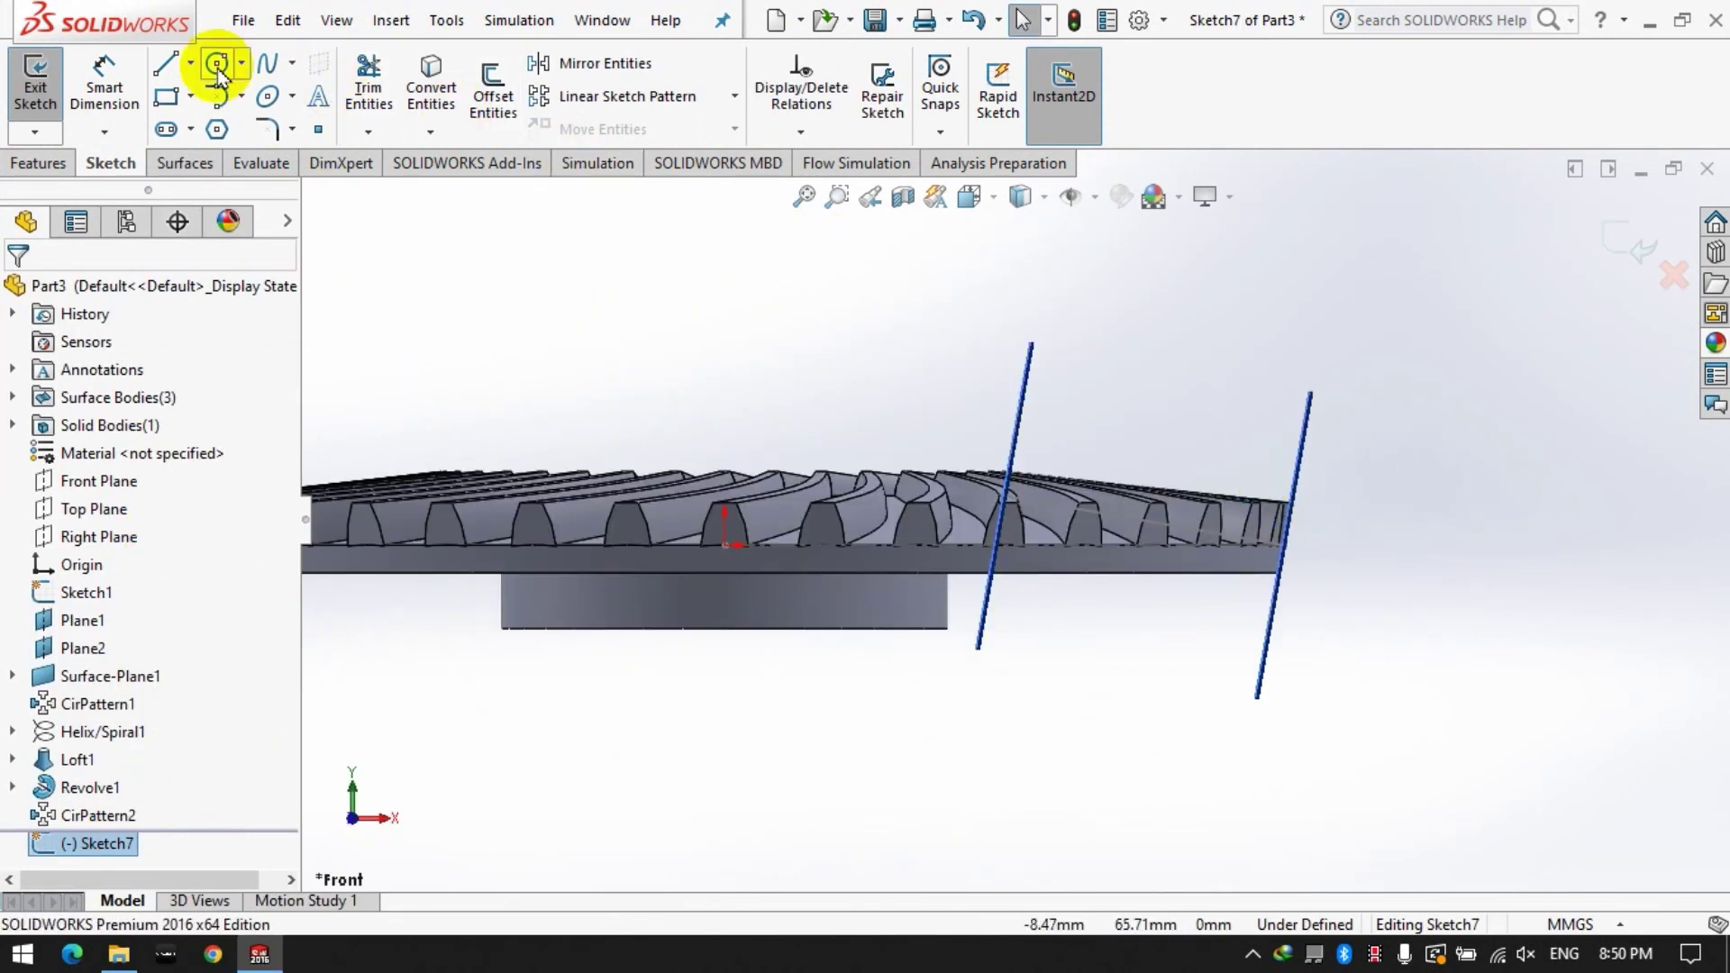
Sketch a closed, narrow profile outside the gear's outer rim, with its slanted side collinear with Plane1 and its outer side vertical.
click(165, 63)
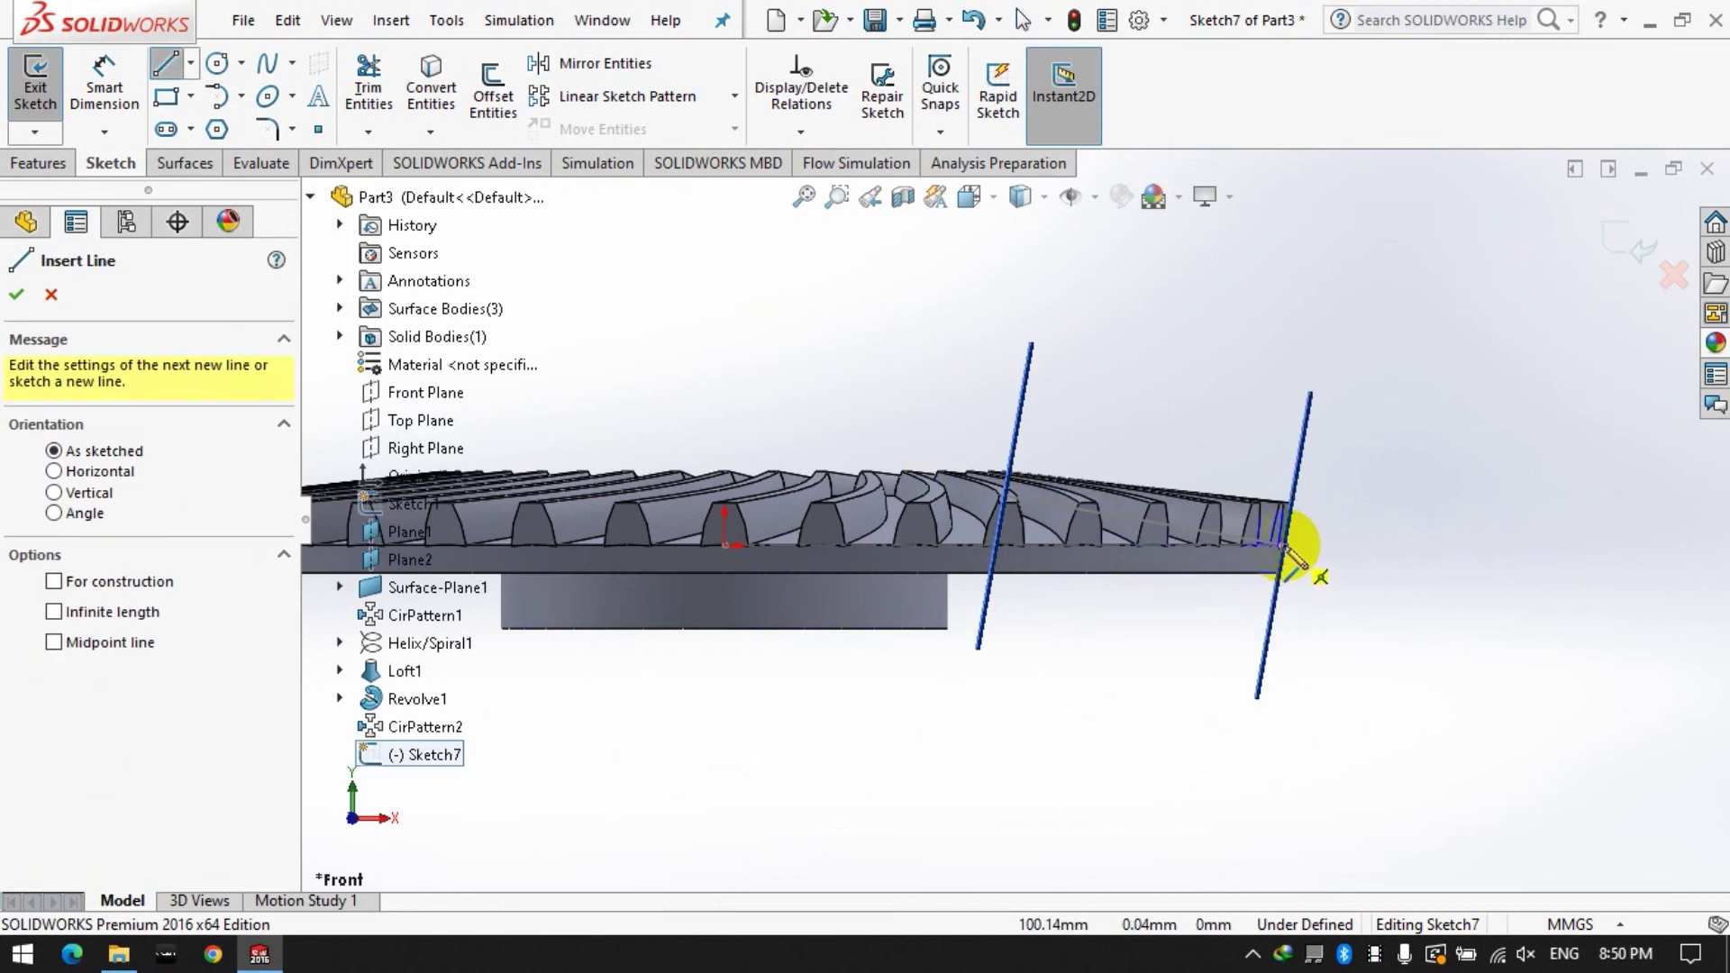
click(1283, 546)
click(1326, 299)
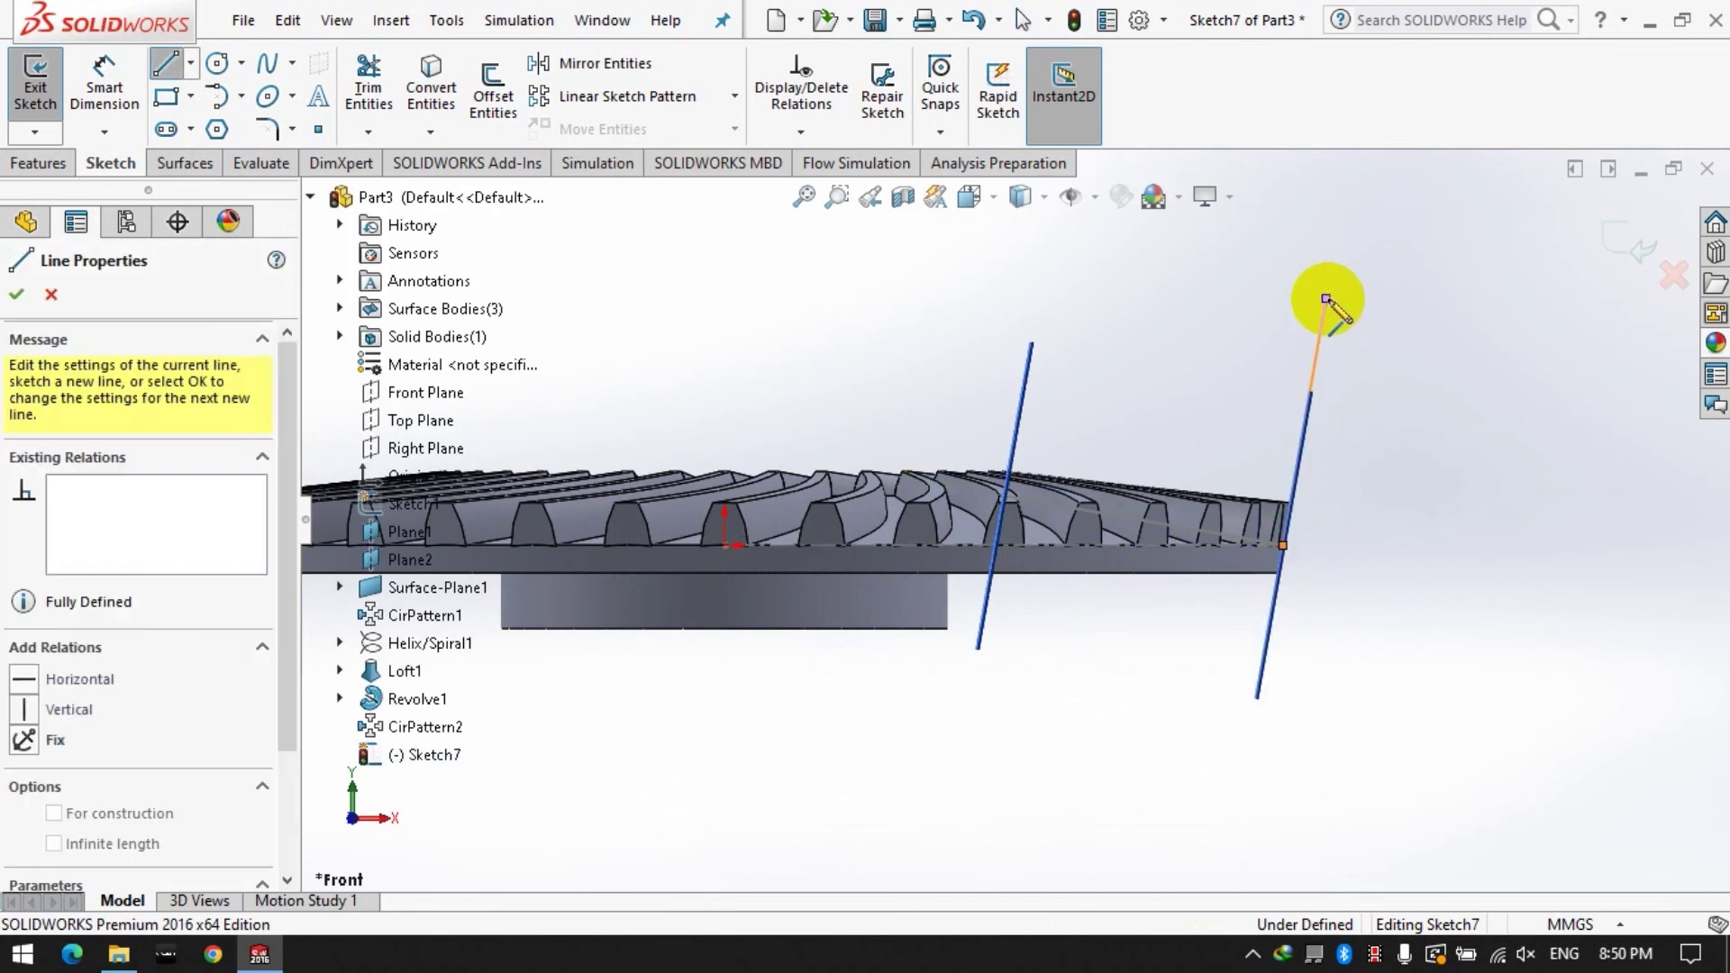
click(1325, 745)
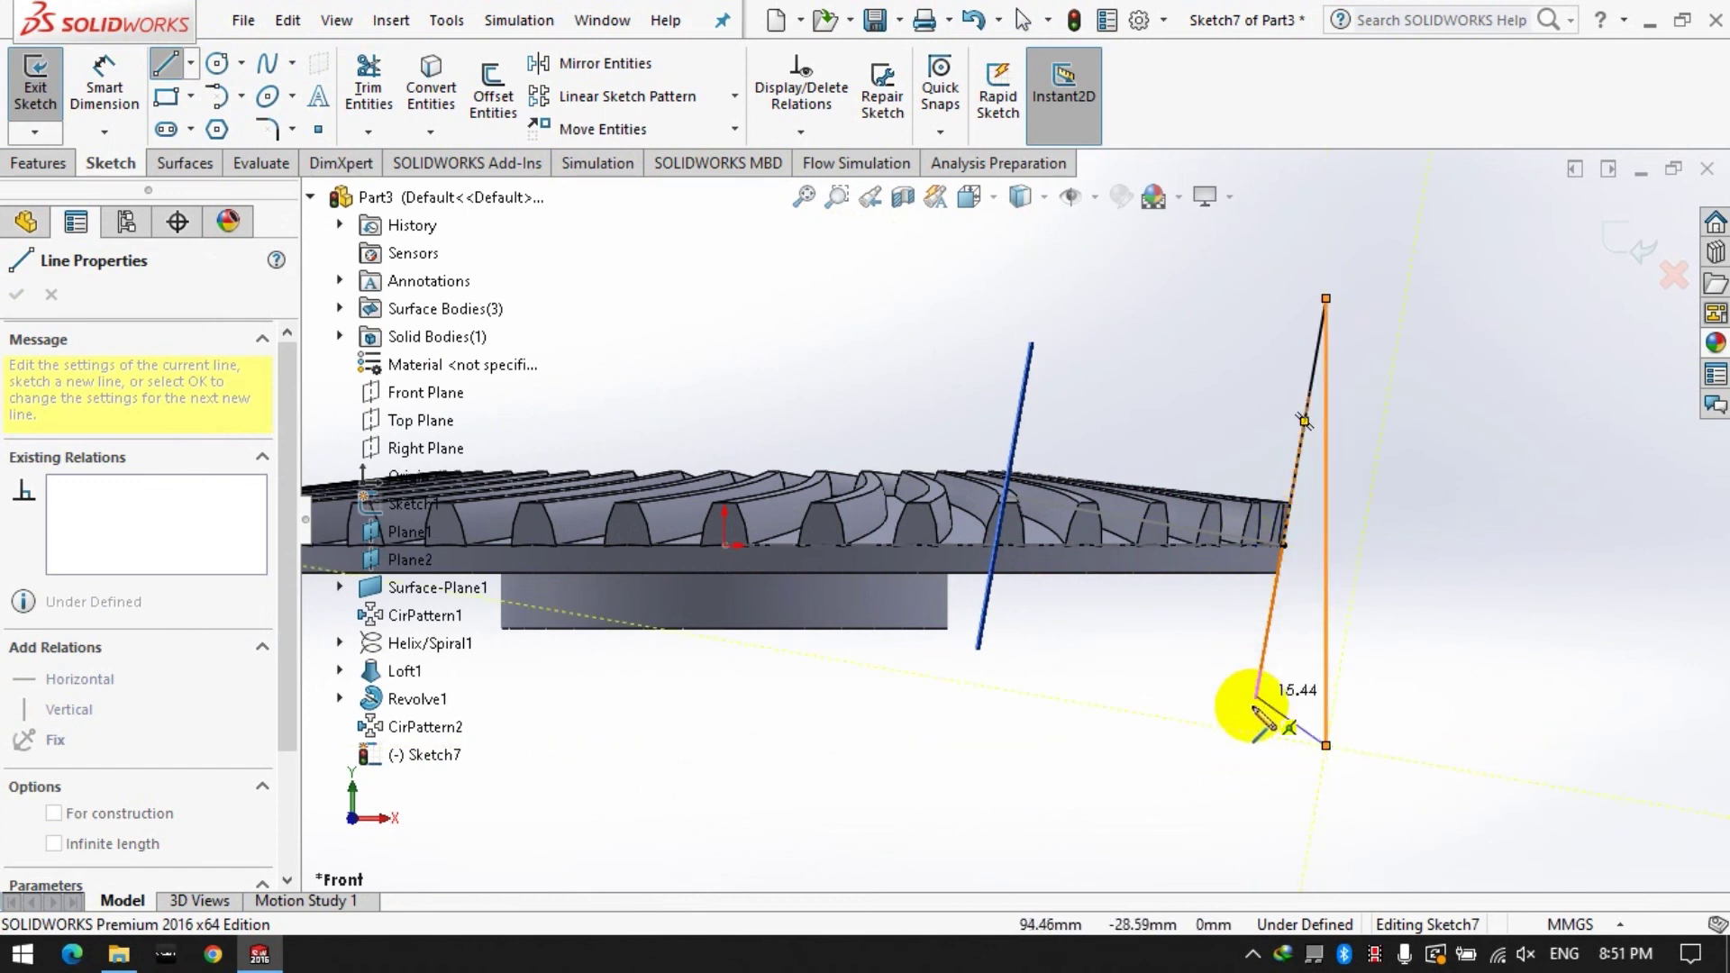
click(1247, 745)
click(1283, 546)
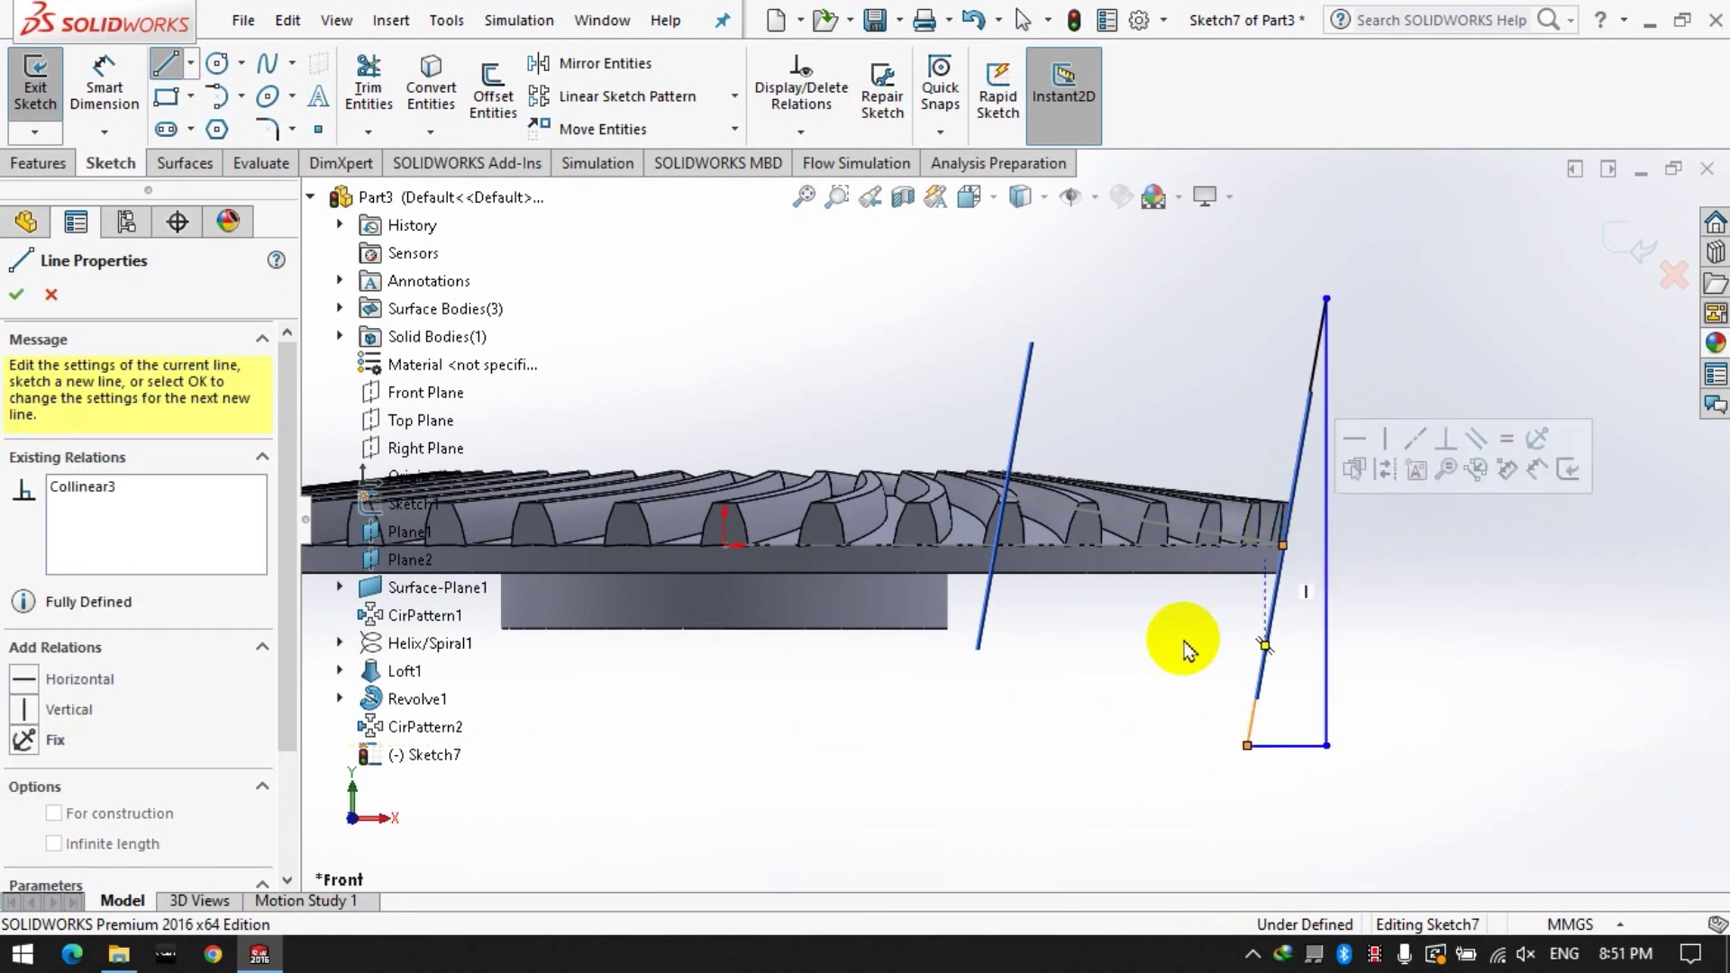
Draw a vertical centerline downward from the origin in the cut sketch.
click(191, 63)
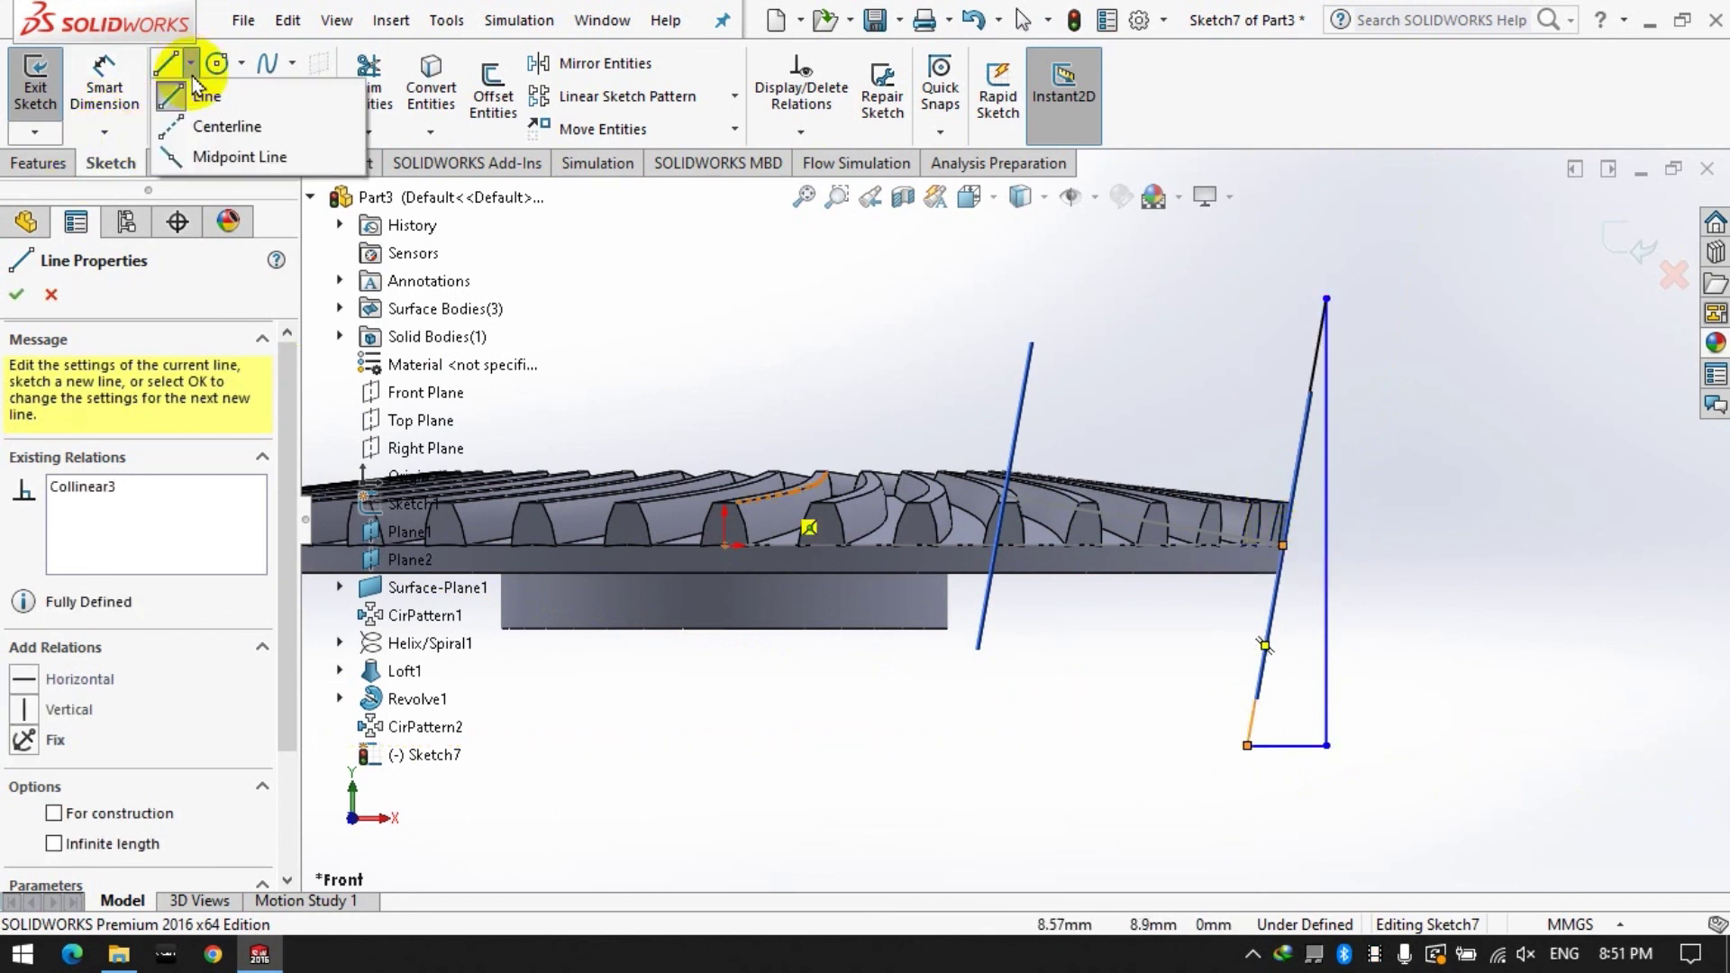
click(232, 128)
click(725, 546)
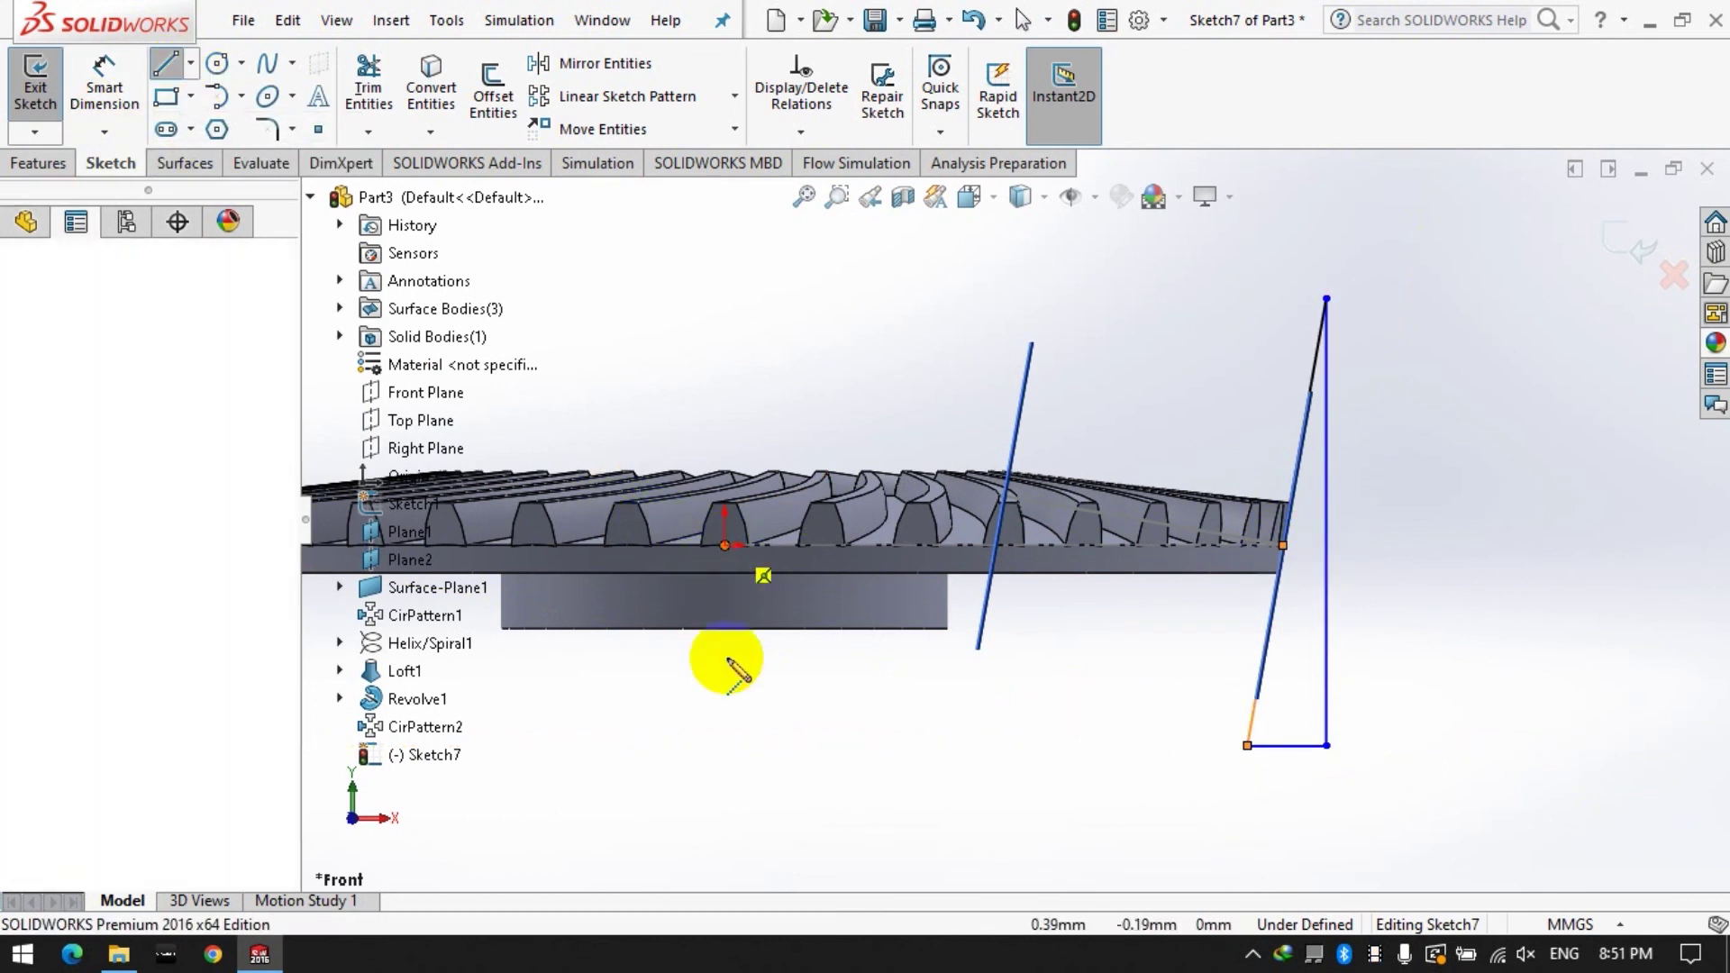
click(724, 709)
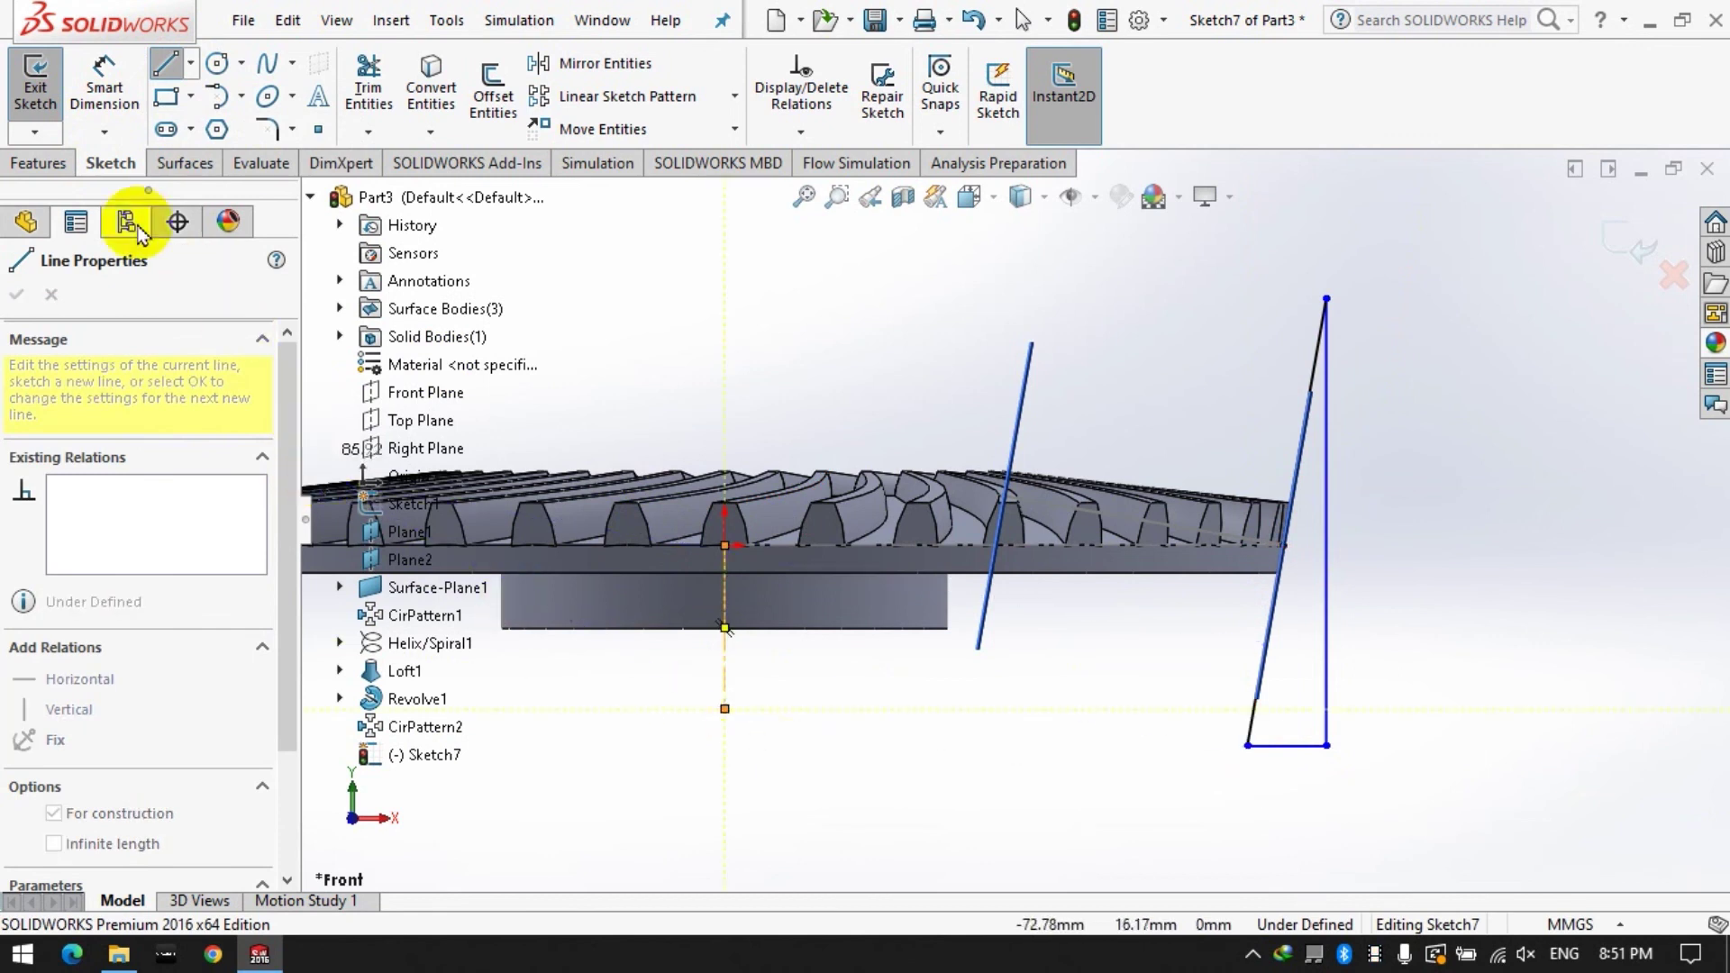
Create a 360-degree revolved cut of the rim profile around the vertical centerline.
click(38, 163)
click(505, 97)
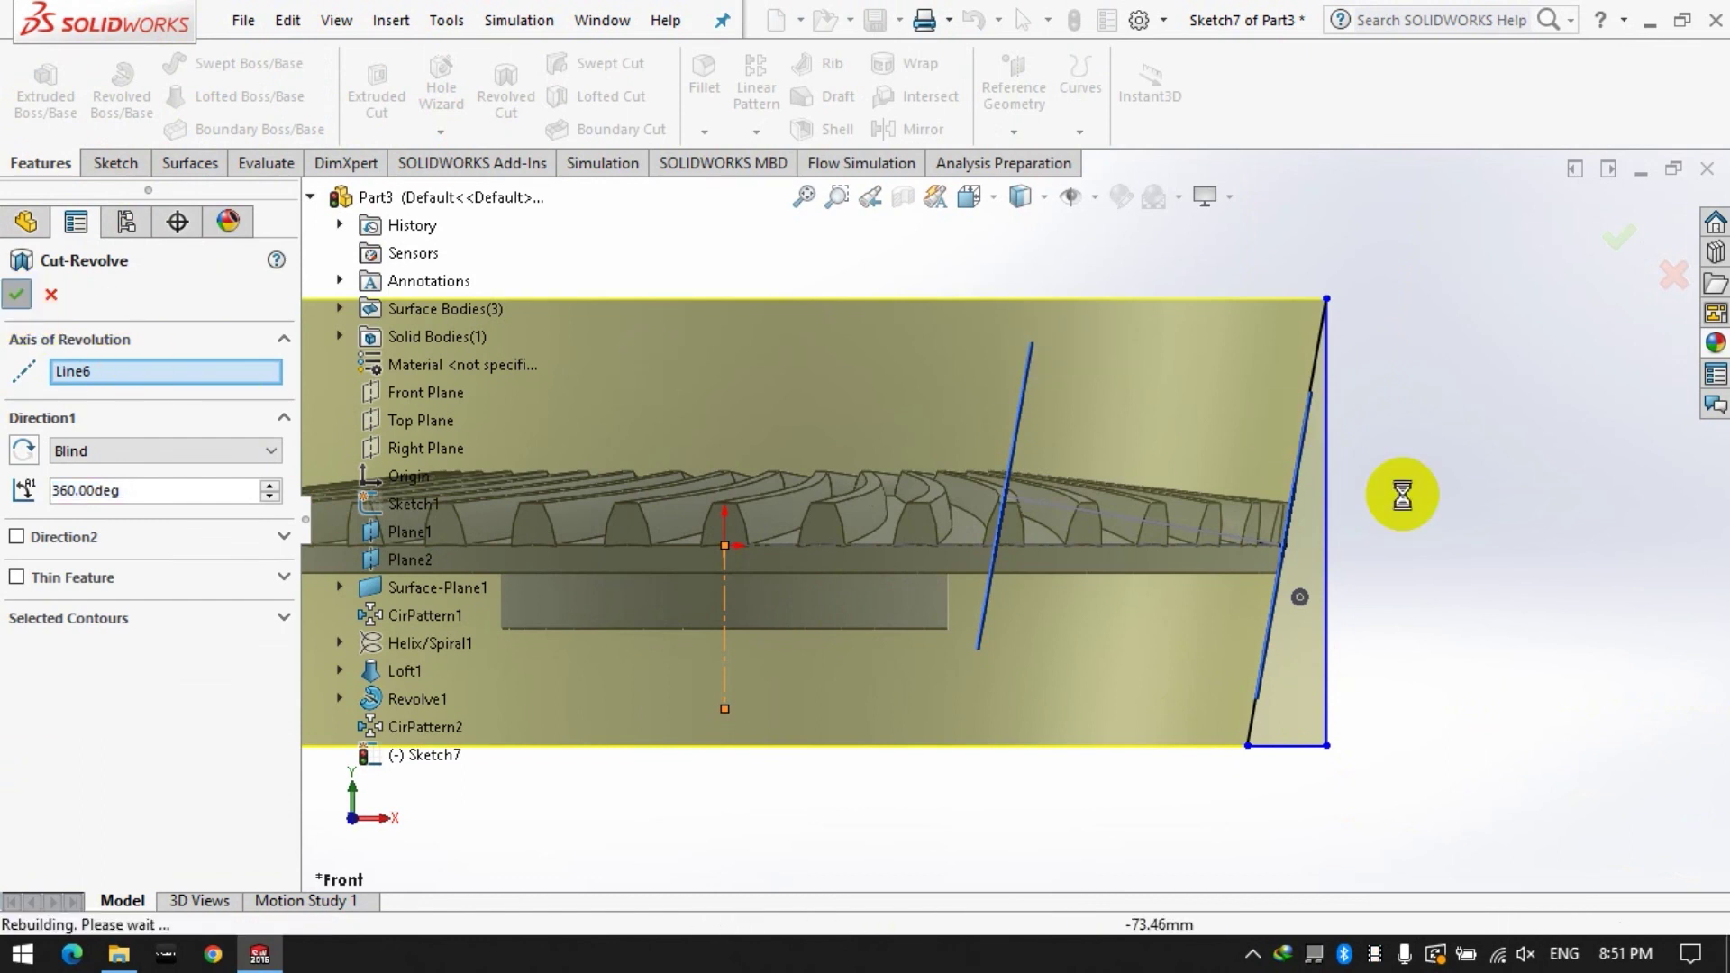
key(Return)
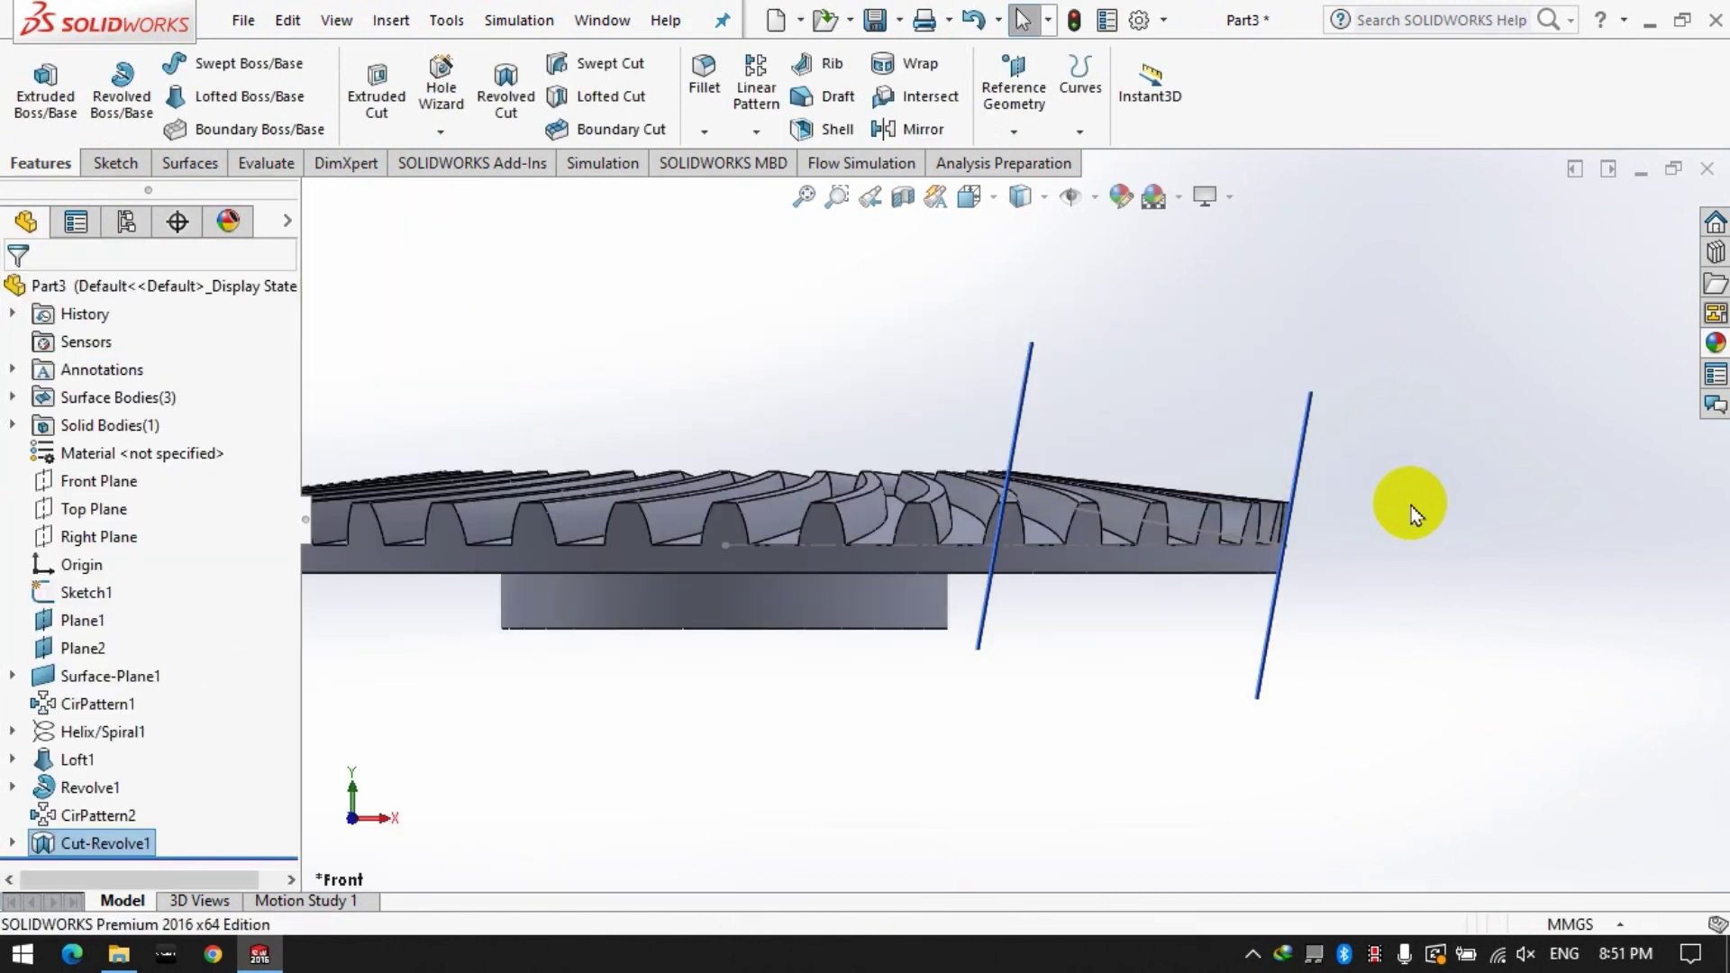
scroll(1294, 537, down, 8)
scroll(1084, 538, up, 6)
middle_drag(927, 492, 910, 621)
scroll(1018, 576, up, 4)
scroll(585, 551, down, 3)
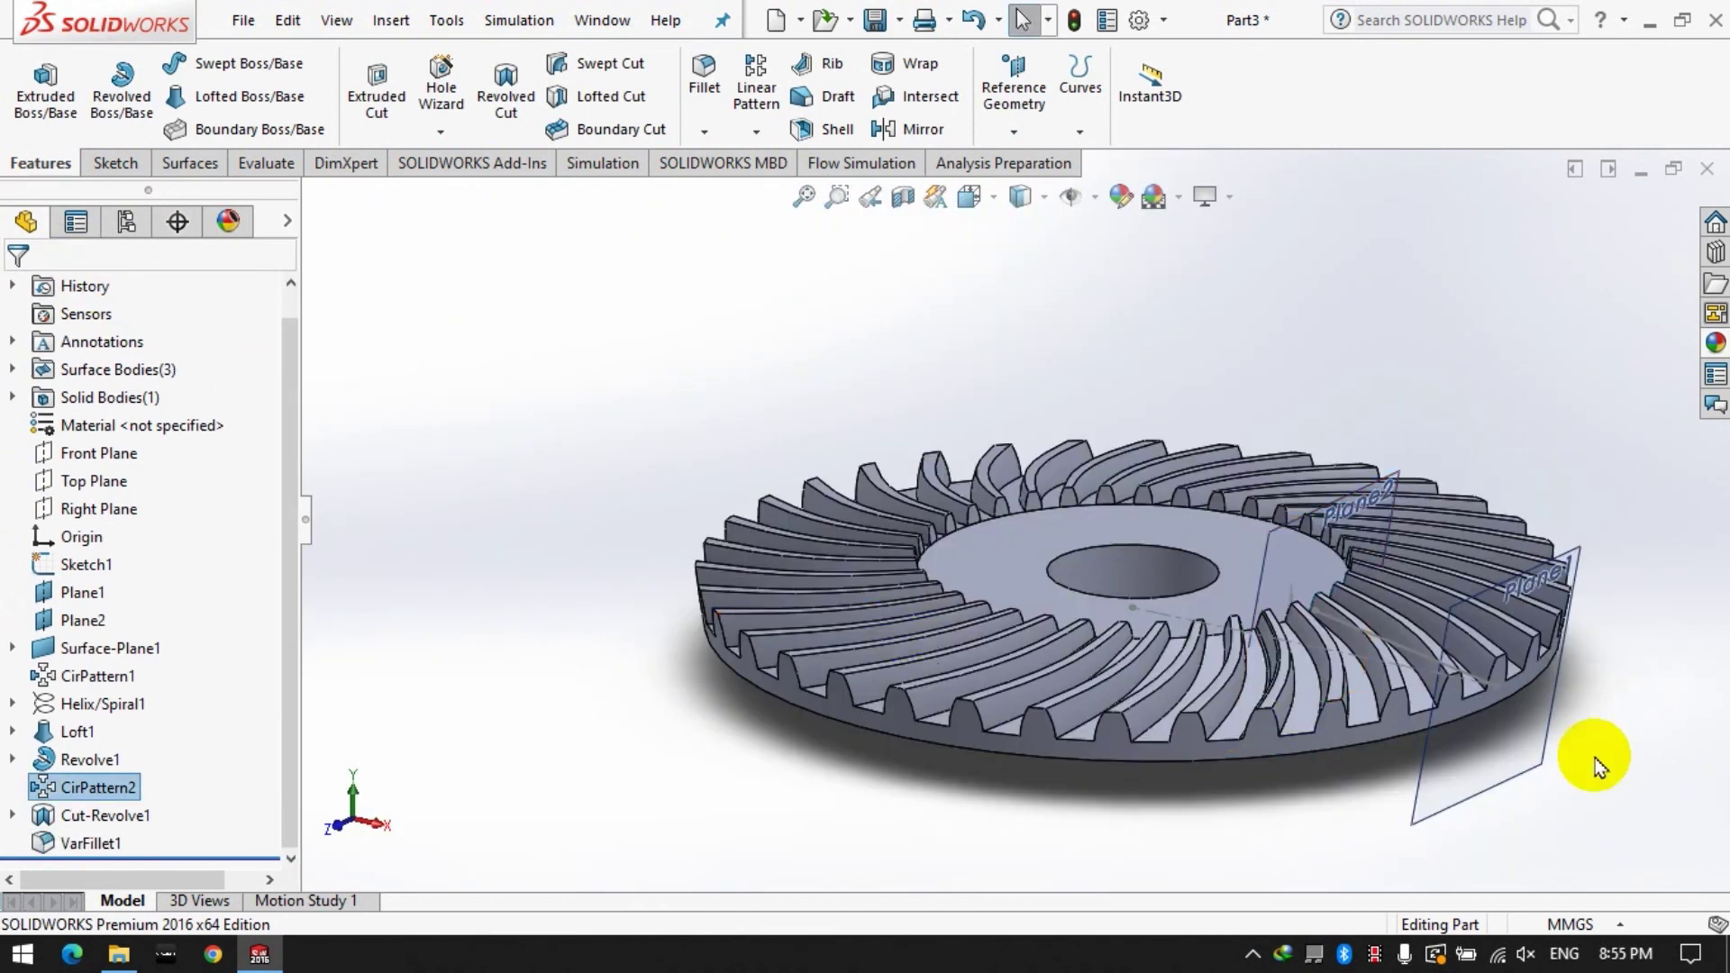
scroll(1583, 754, down, 2)
click(1217, 206)
click(1146, 205)
click(1179, 200)
click(705, 273)
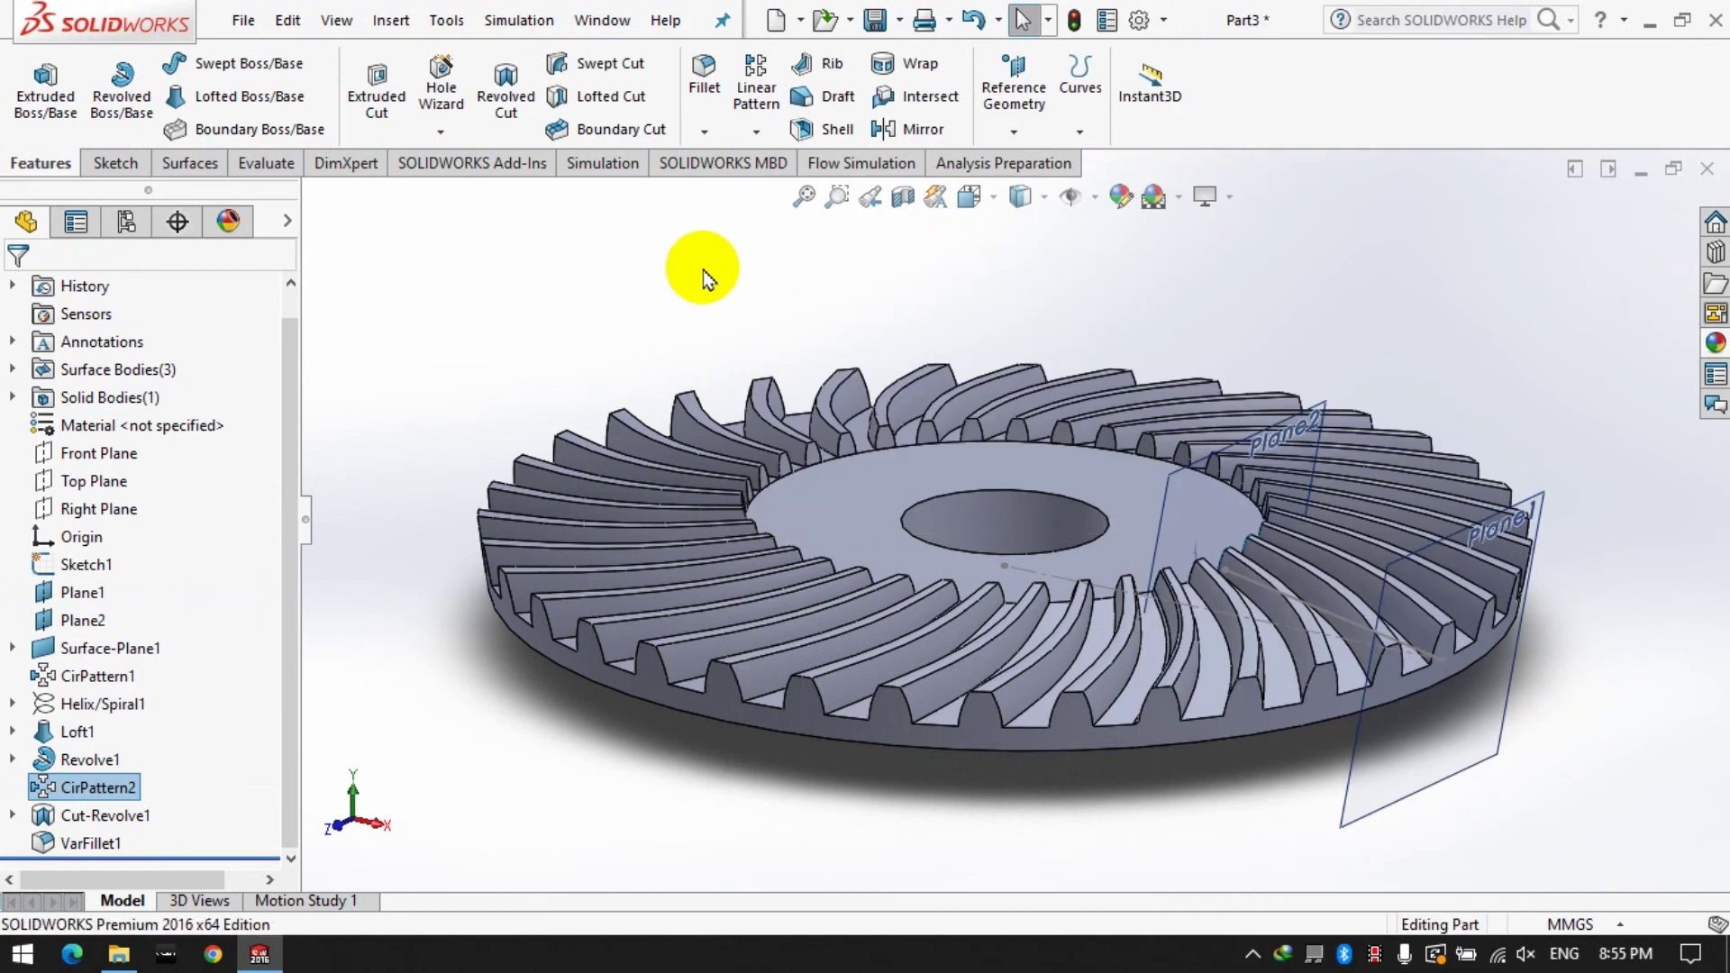
click(1219, 195)
Hide all planes and sketches in the graphics area.
click(1096, 198)
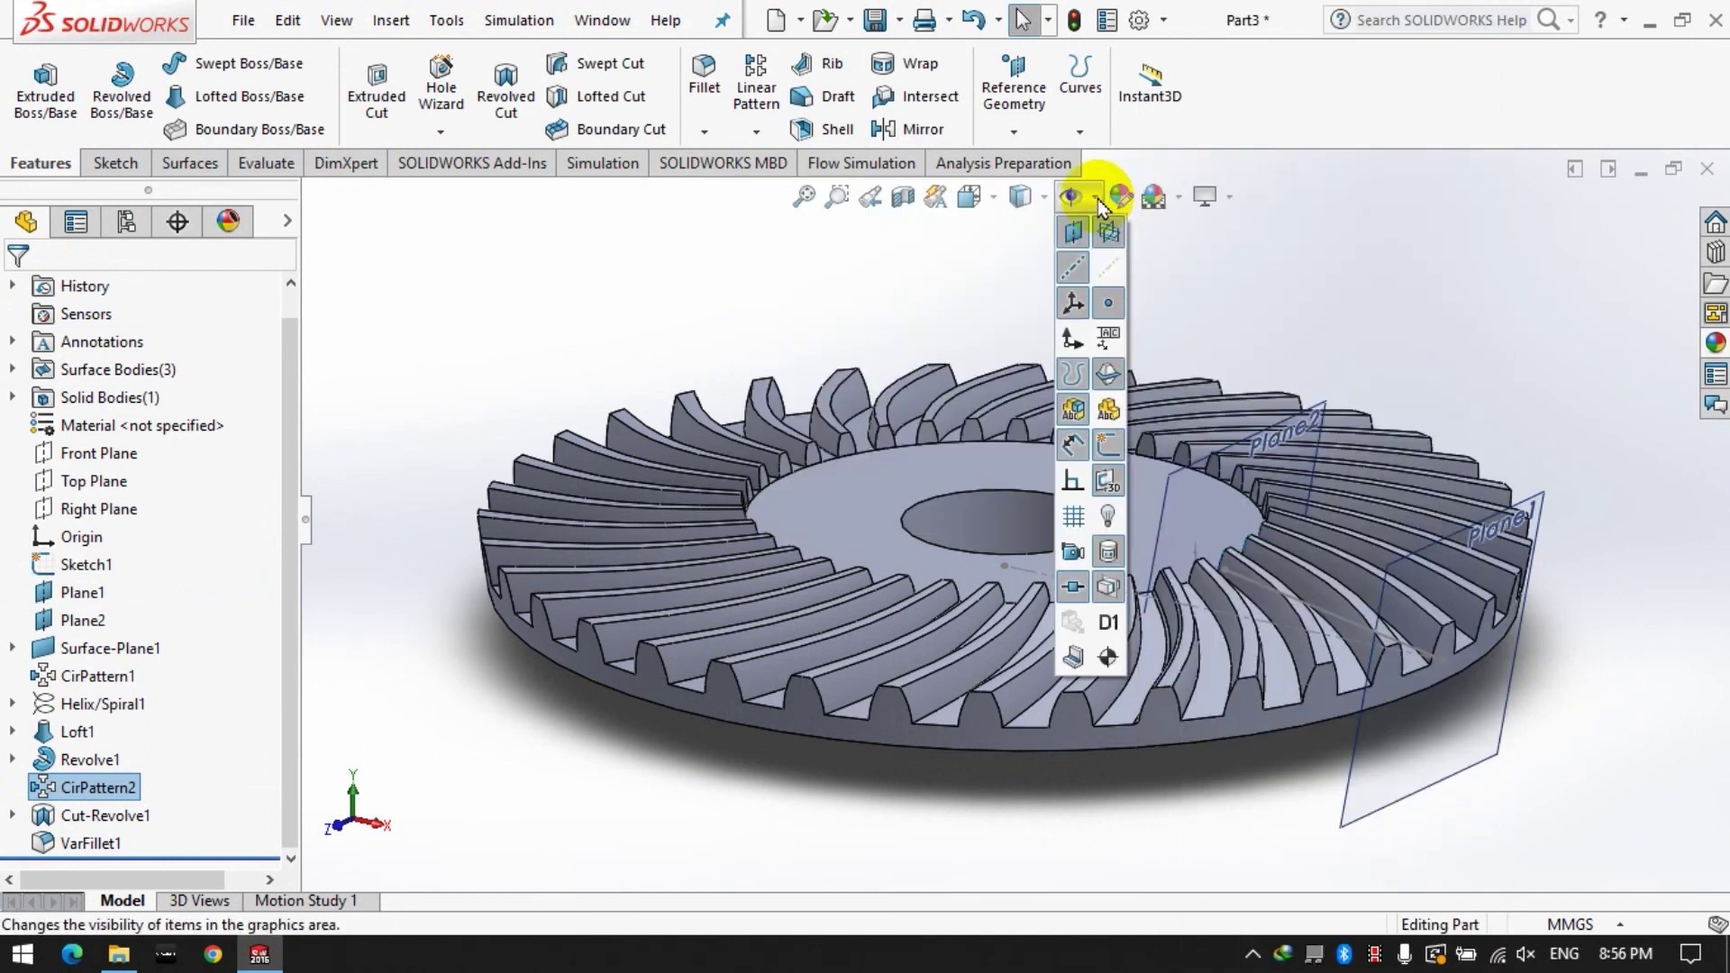
click(1078, 237)
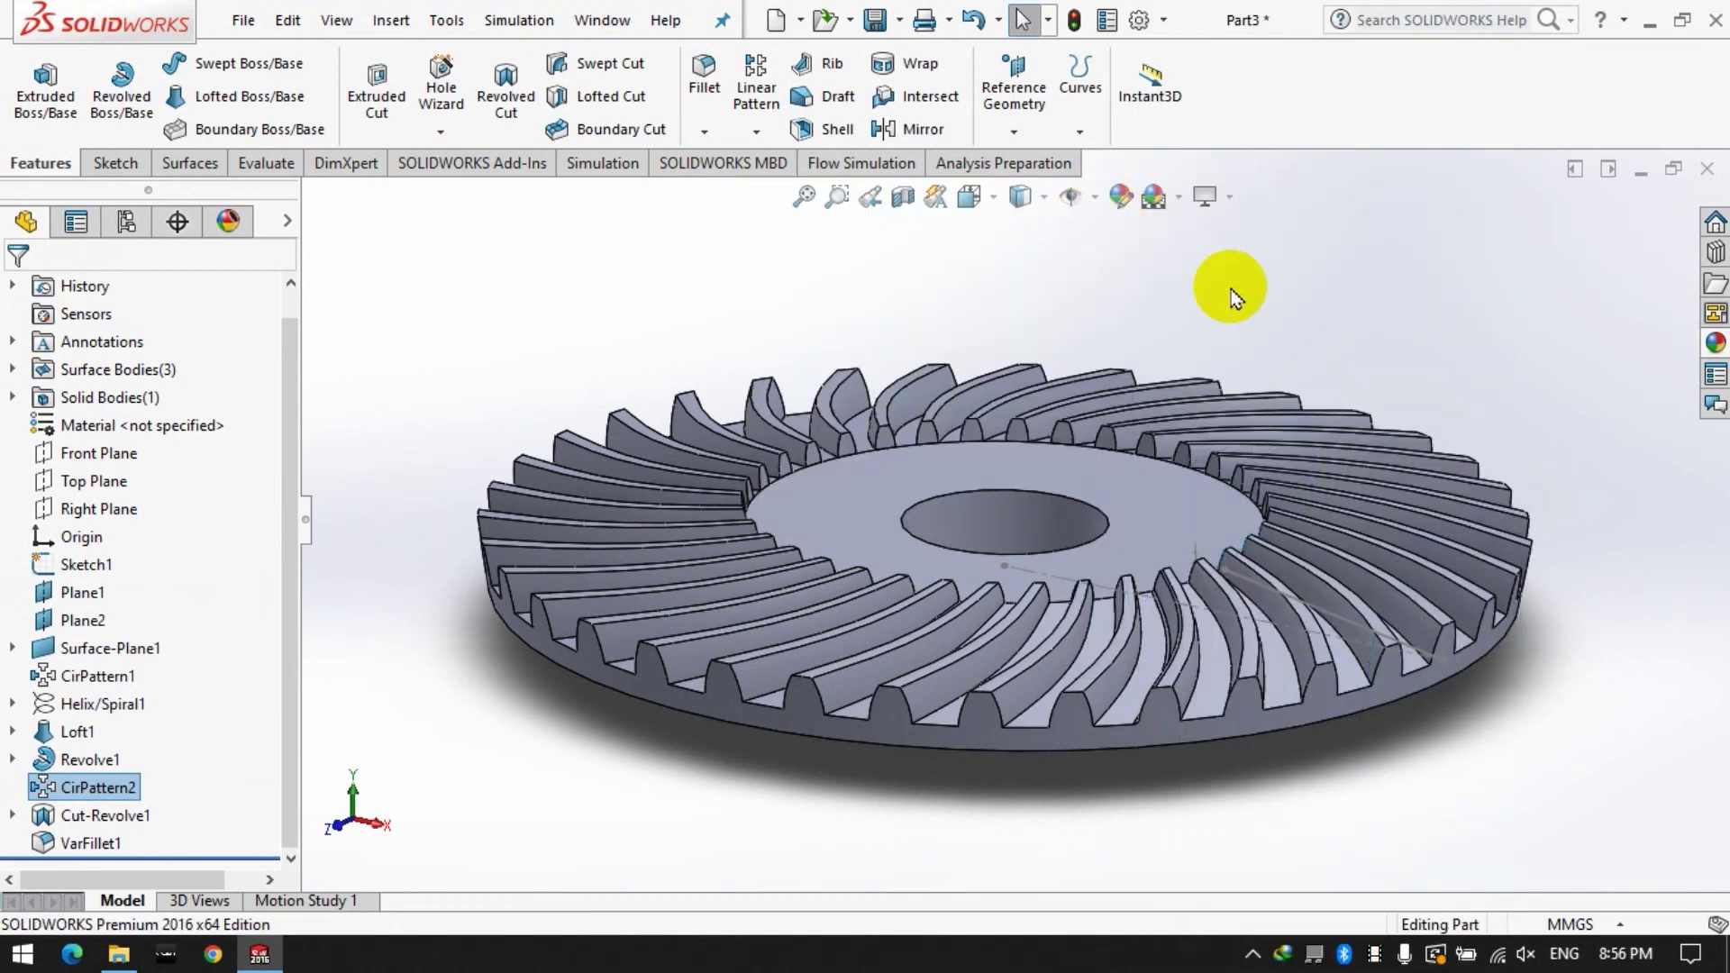
click(1095, 200)
click(1108, 446)
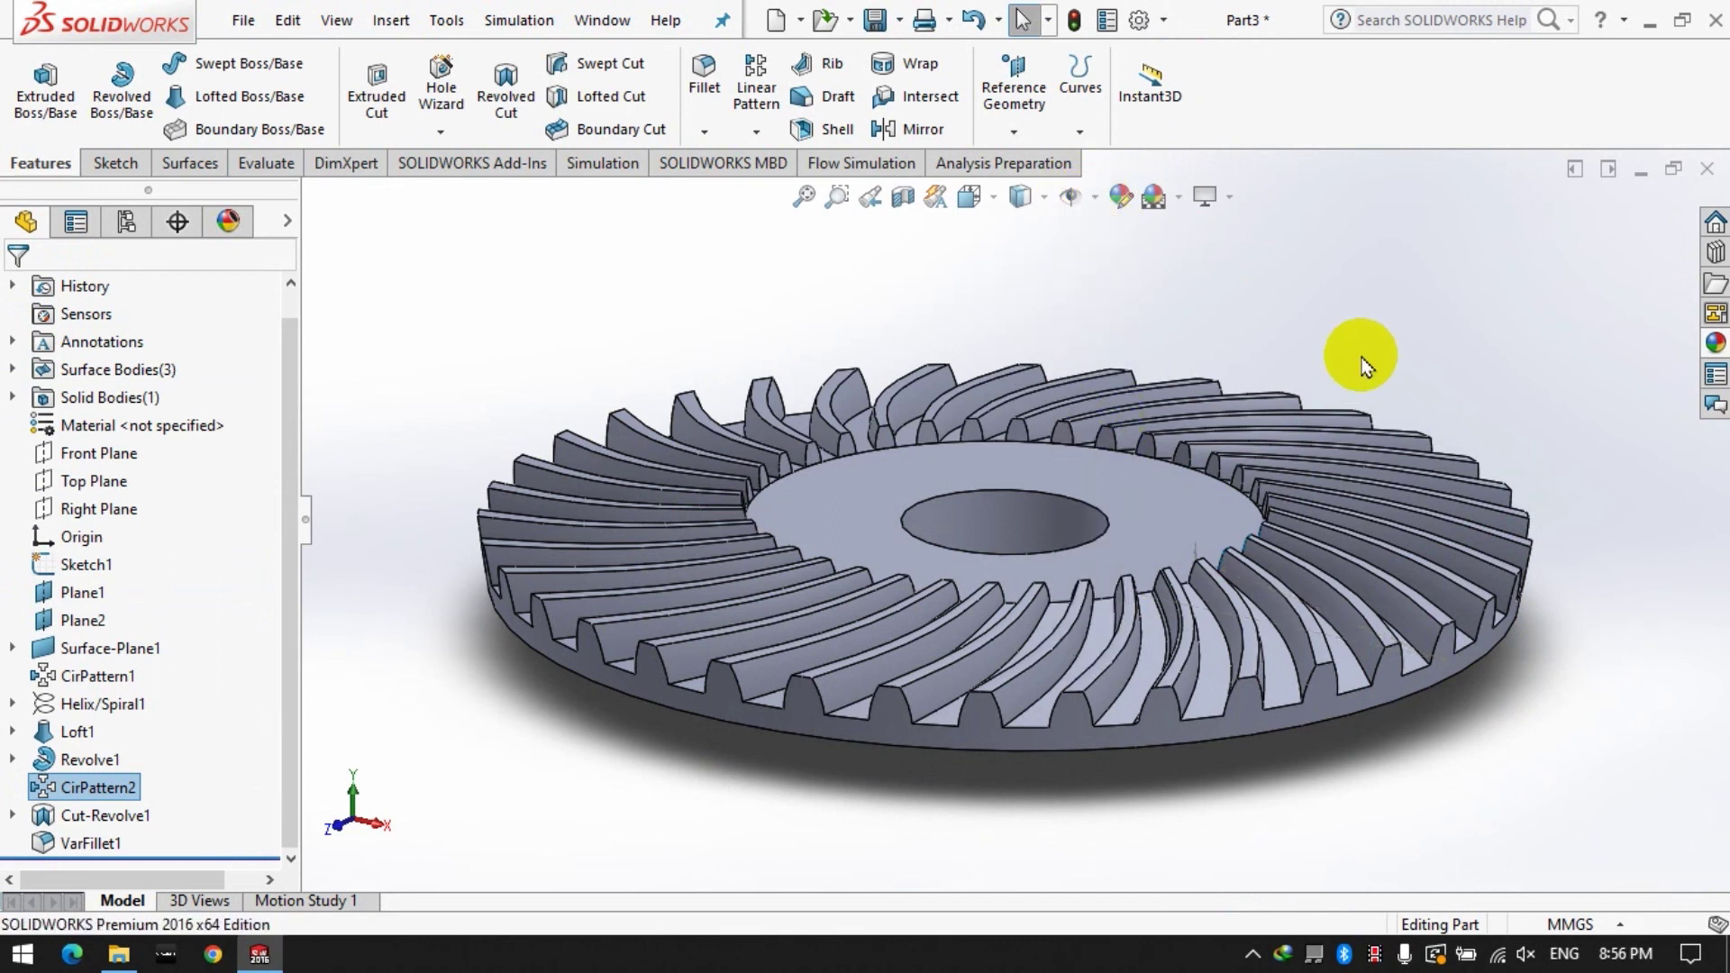
Apply a tan, bronze-like appearance to the entire gear part.
click(1715, 343)
click(1437, 621)
drag(1437, 622, 1171, 518)
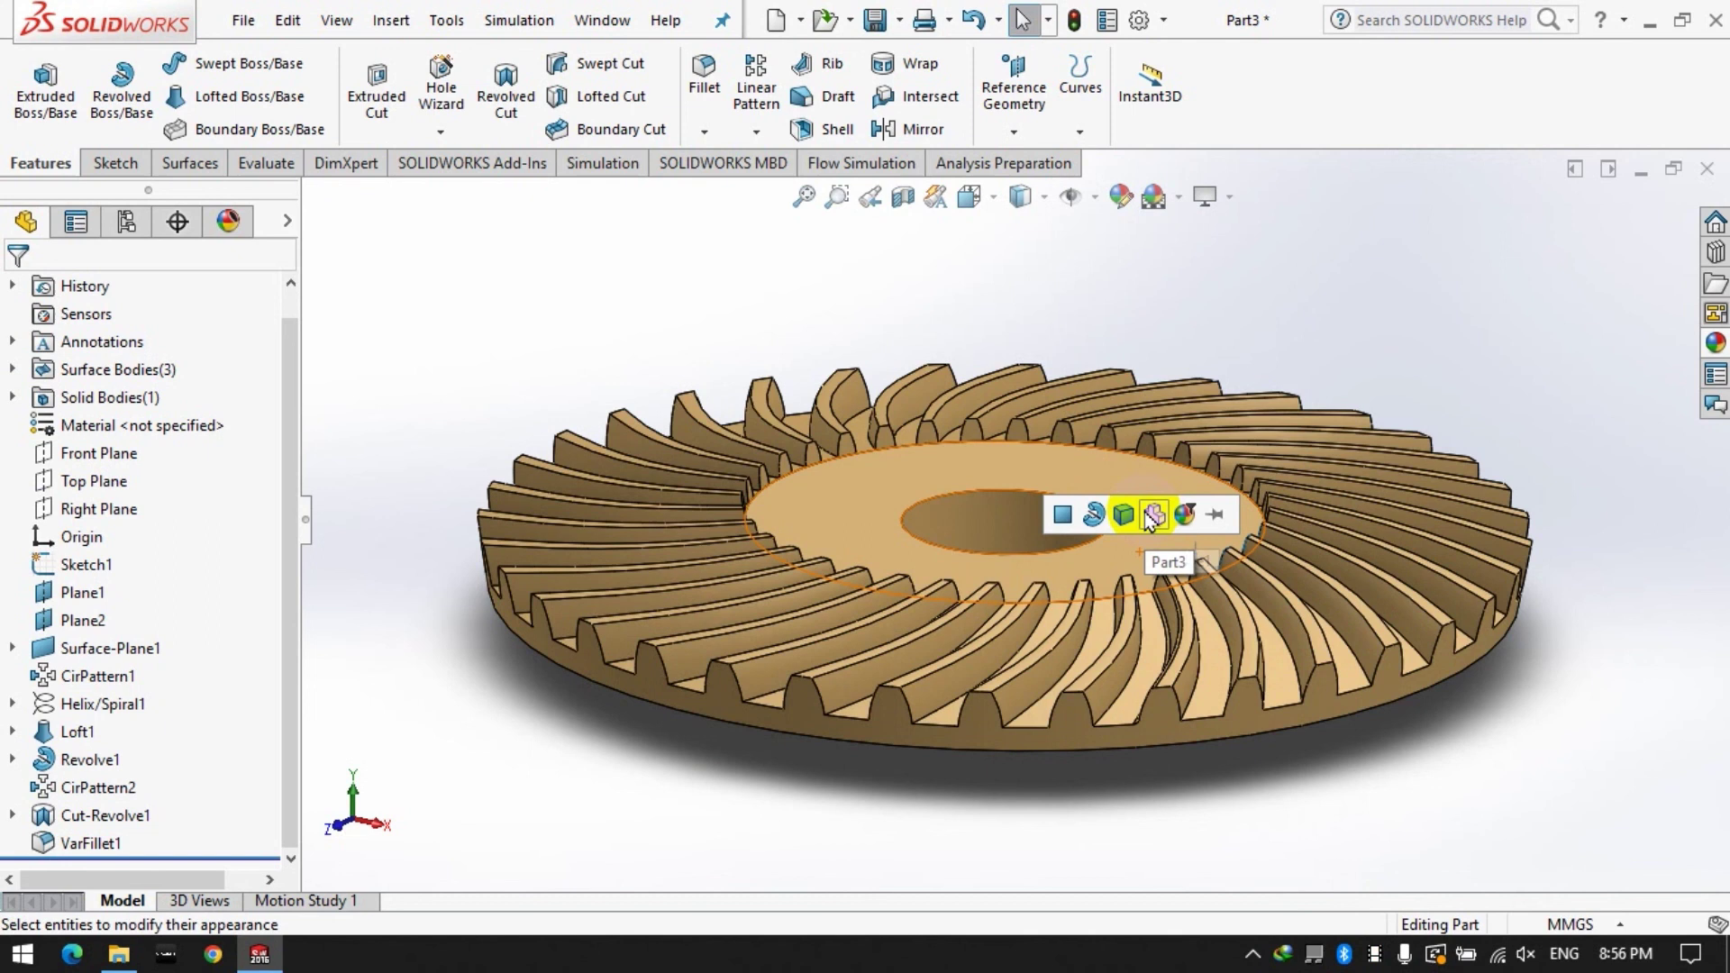
click(1207, 506)
Apply the Backdrop - Studio with Fill Lights scene and frame the whole gear.
click(1162, 196)
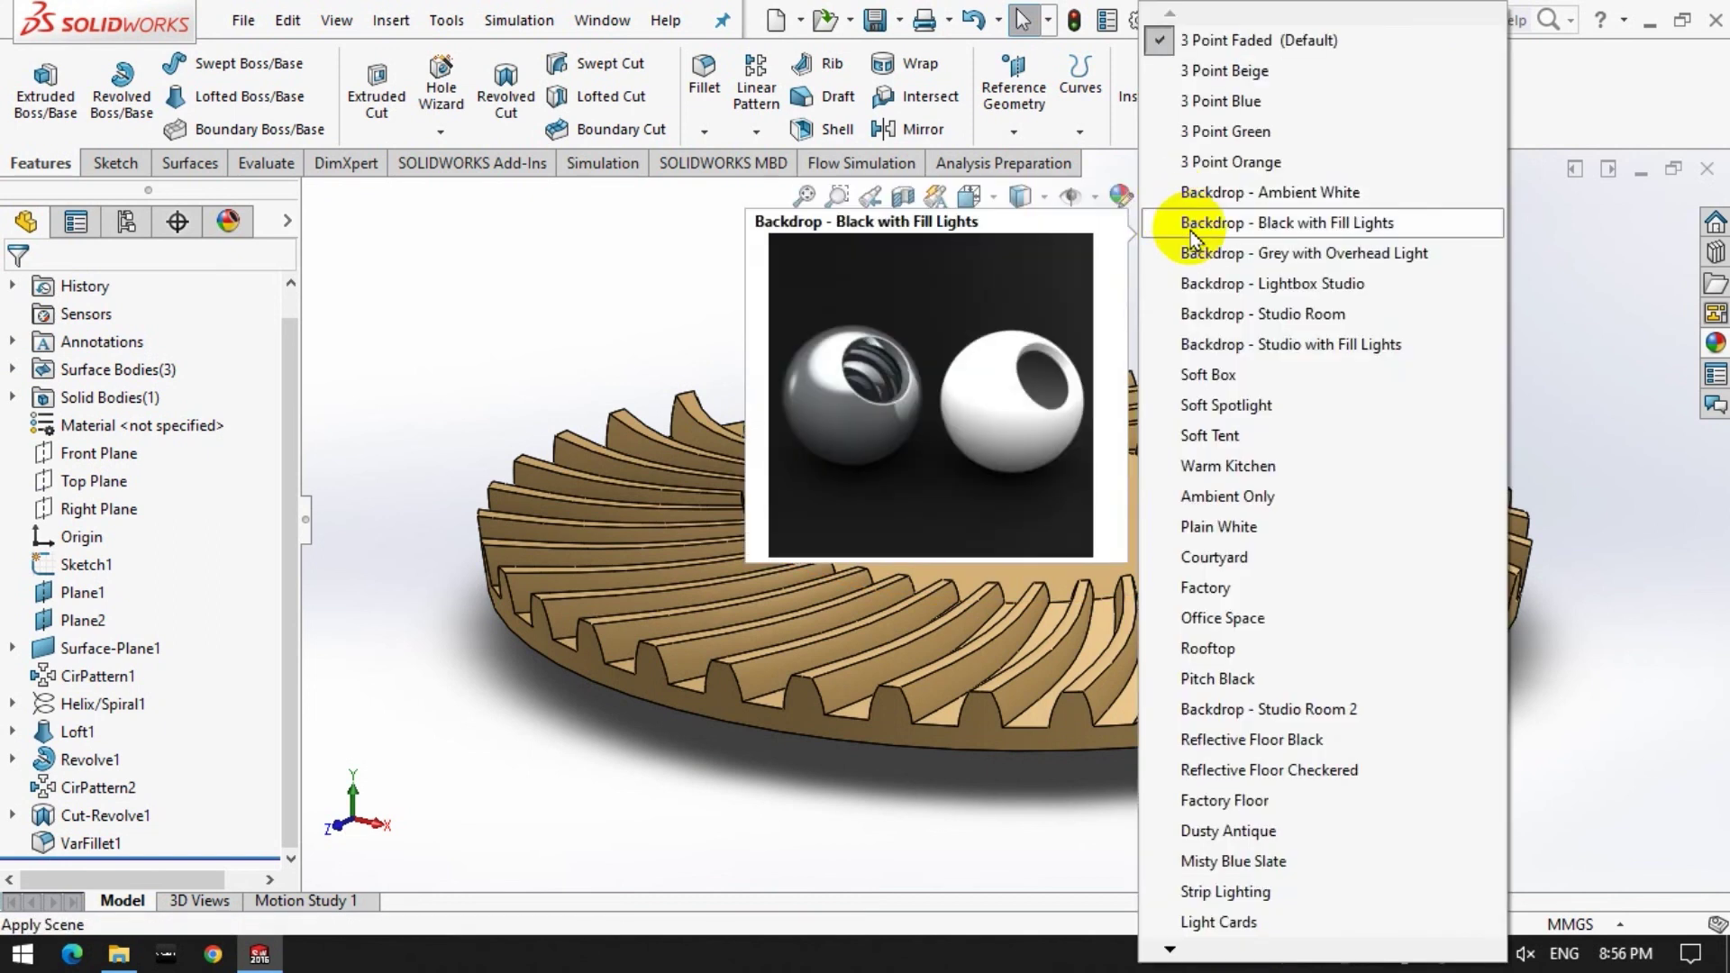
click(1205, 346)
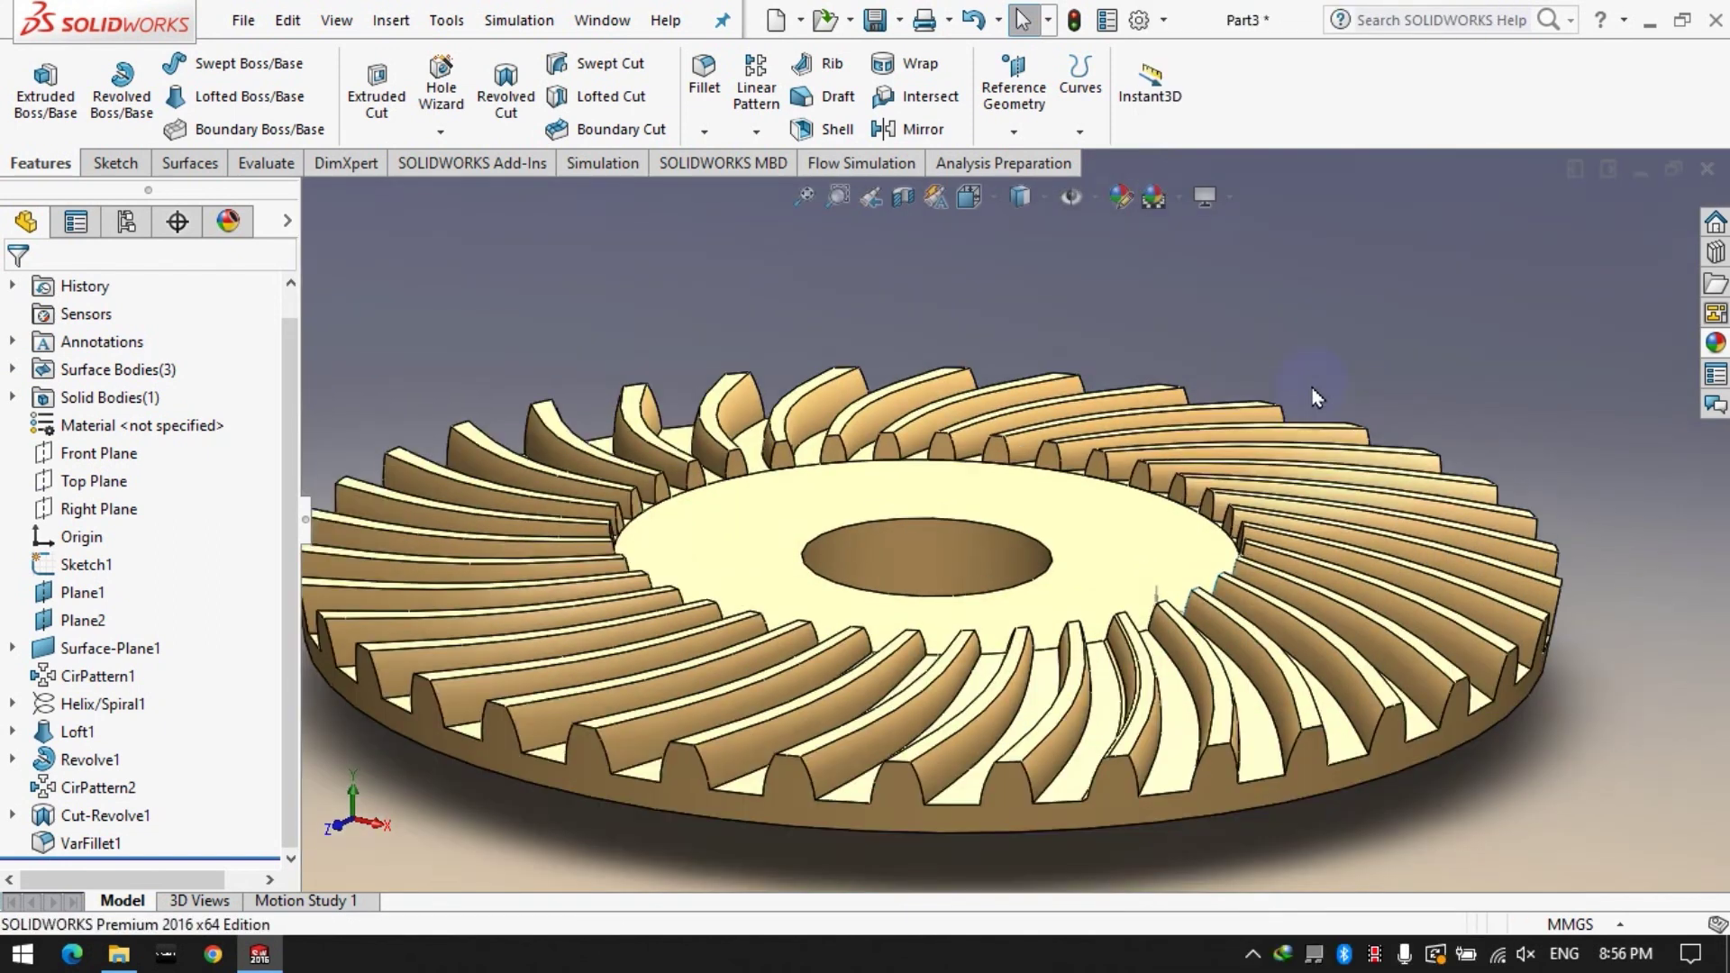
scroll(1392, 451, up, 3)
scroll(655, 505, down, 1)
scroll(1467, 777, down, 1)
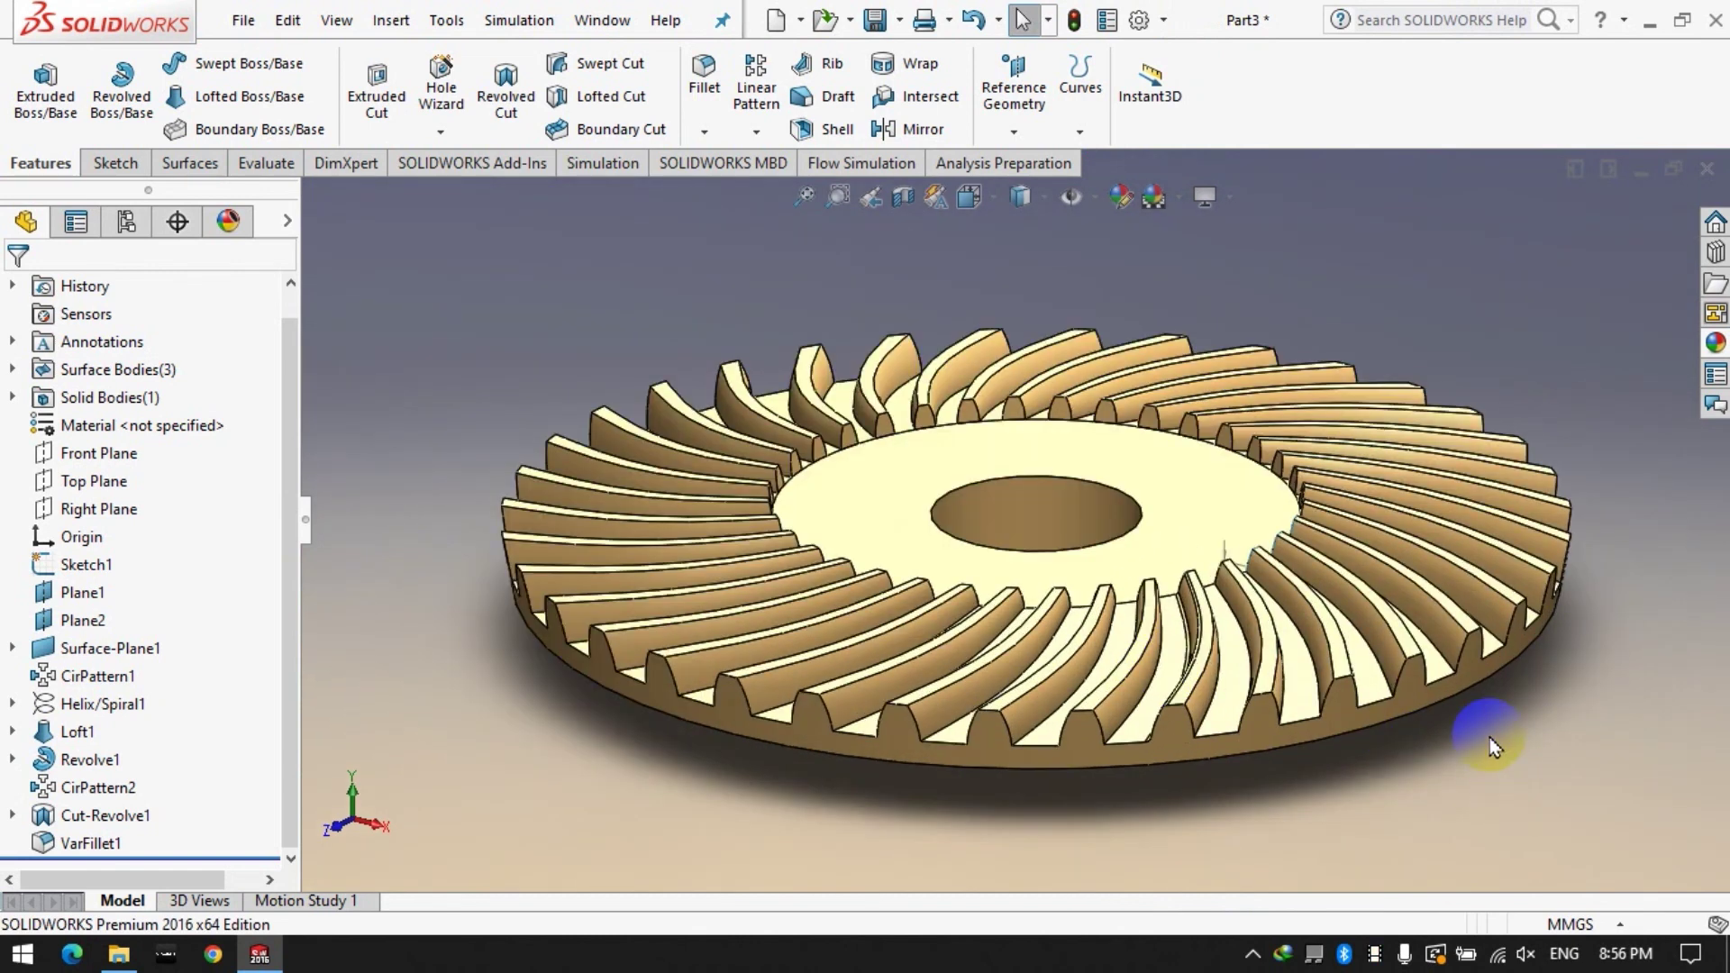